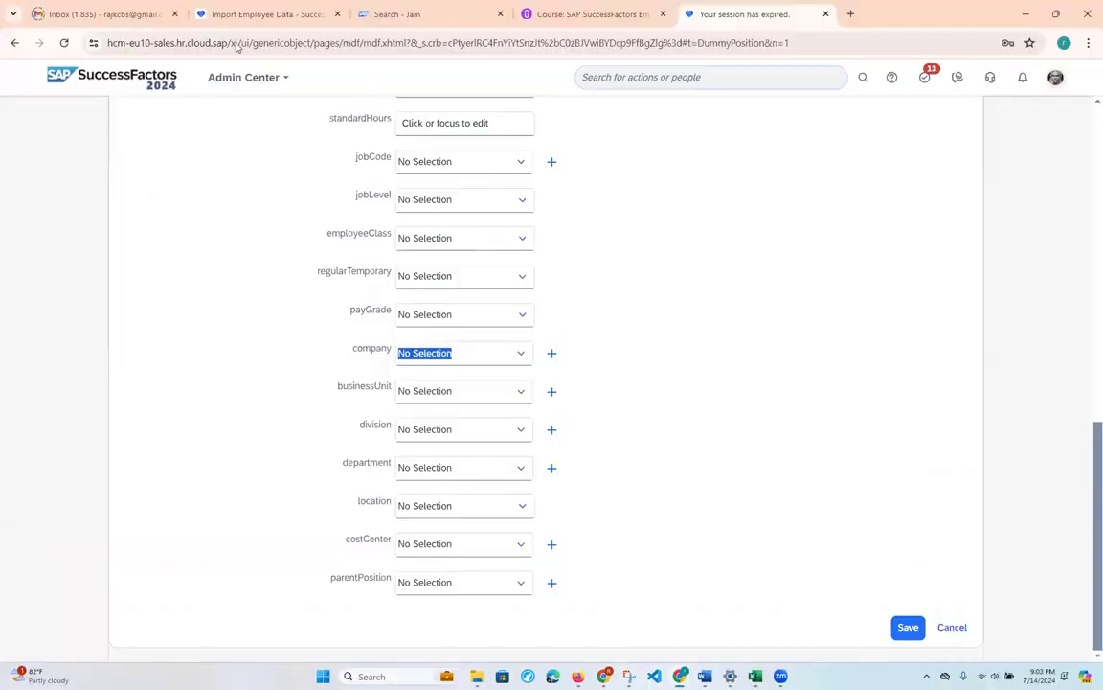
# Review the columns of the existing JobInfoImportTemplate file in Excel, then return to the Import Employee Data page in the browser.
pyautogui.click(216, 14)
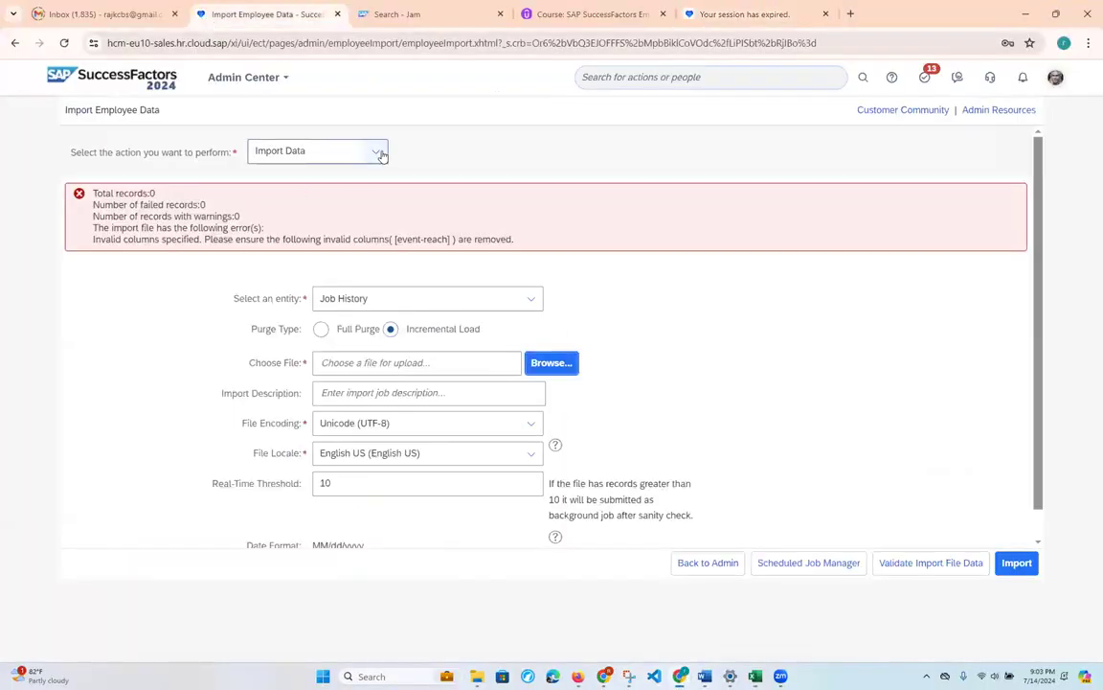
pyautogui.click(376, 154)
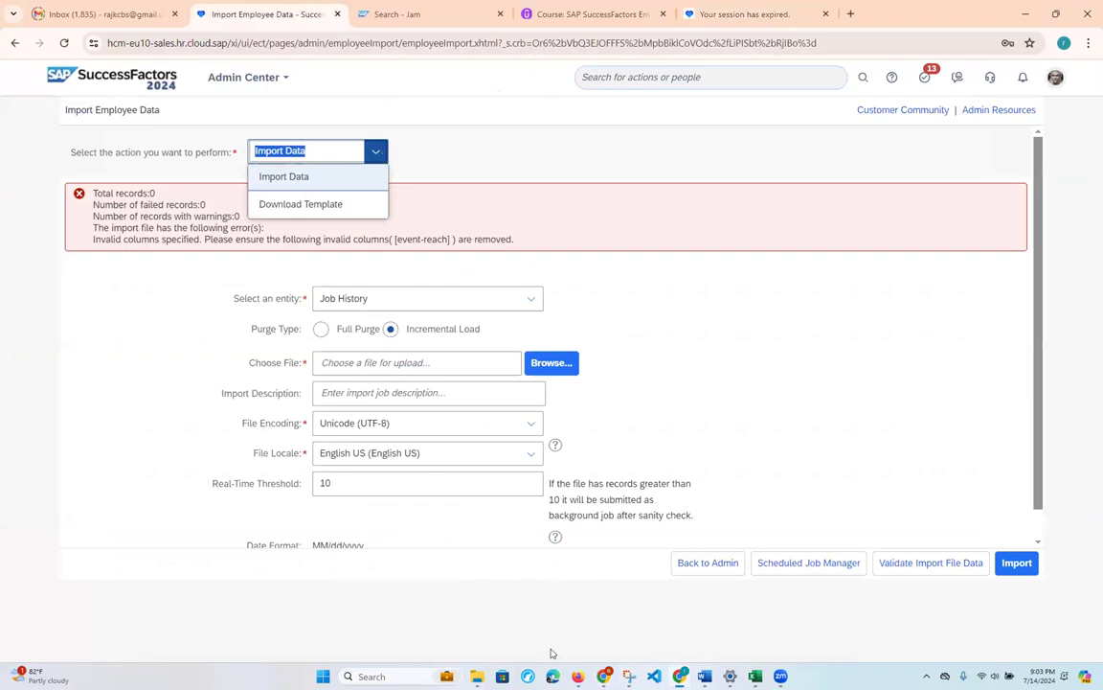
pyautogui.click(477, 676)
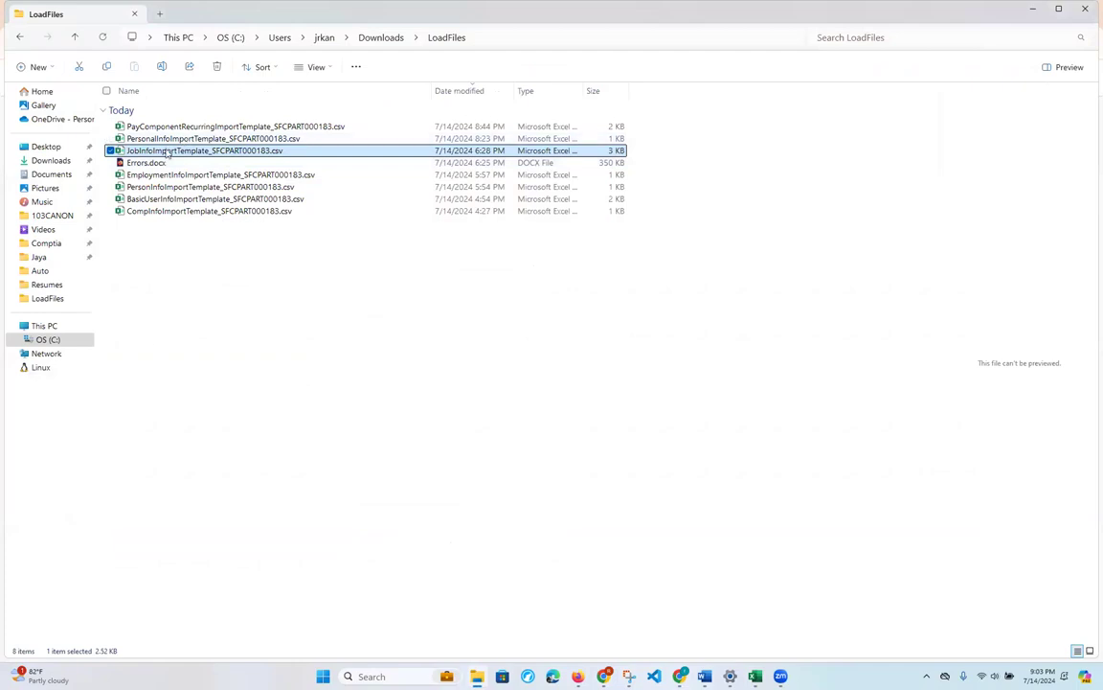
pyautogui.click(754, 676)
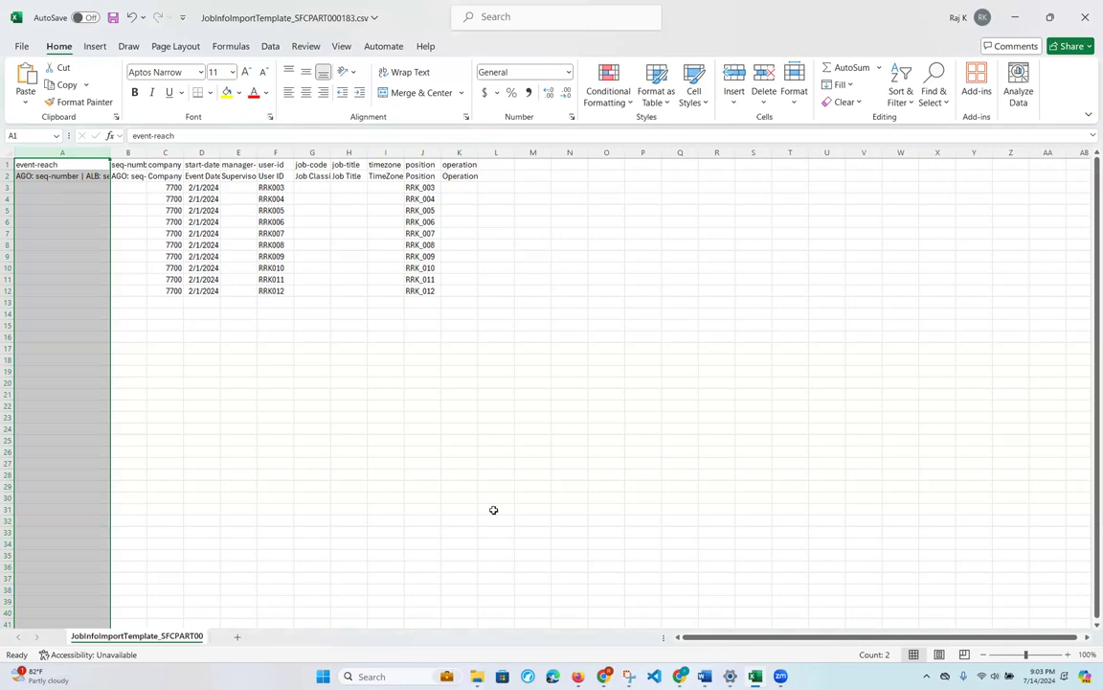
pyautogui.moveTo(672, 671)
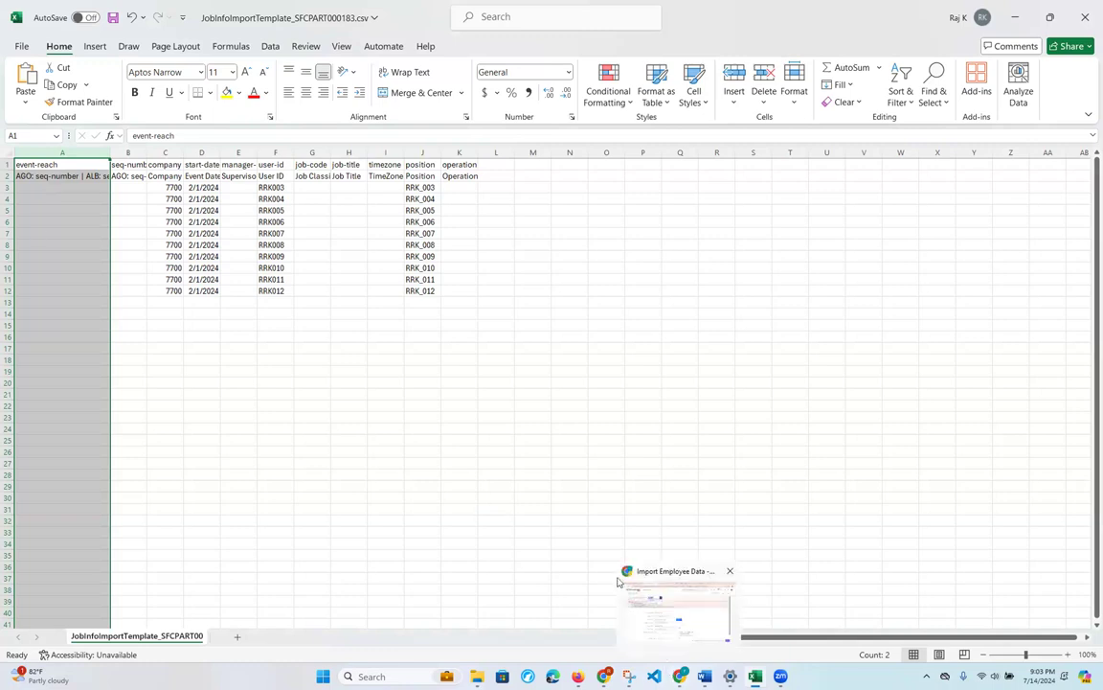
pyautogui.click(677, 603)
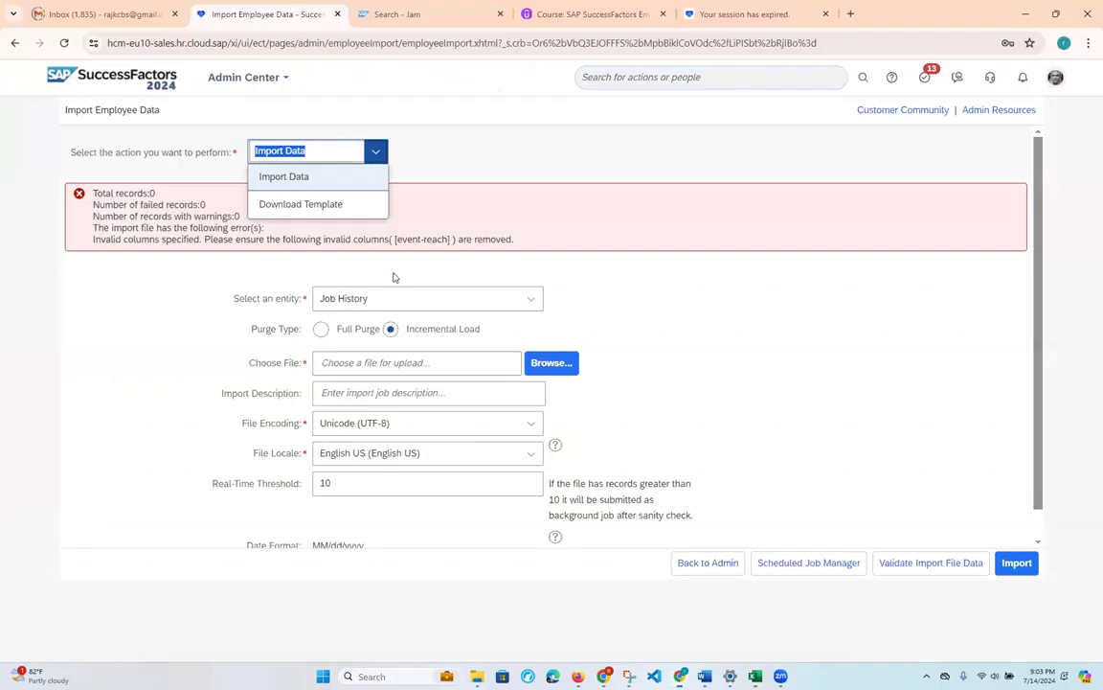
# Choose the Download Template action and select Job History as the entity.
pyautogui.click(305, 206)
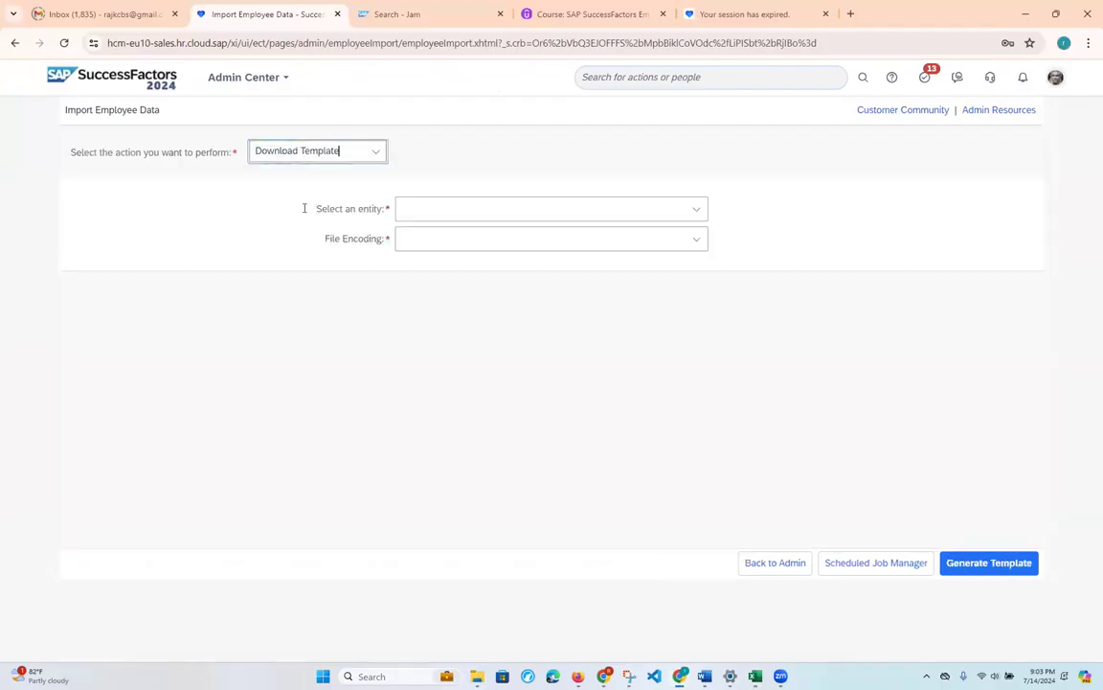
pyautogui.click(695, 213)
pyautogui.click(623, 563)
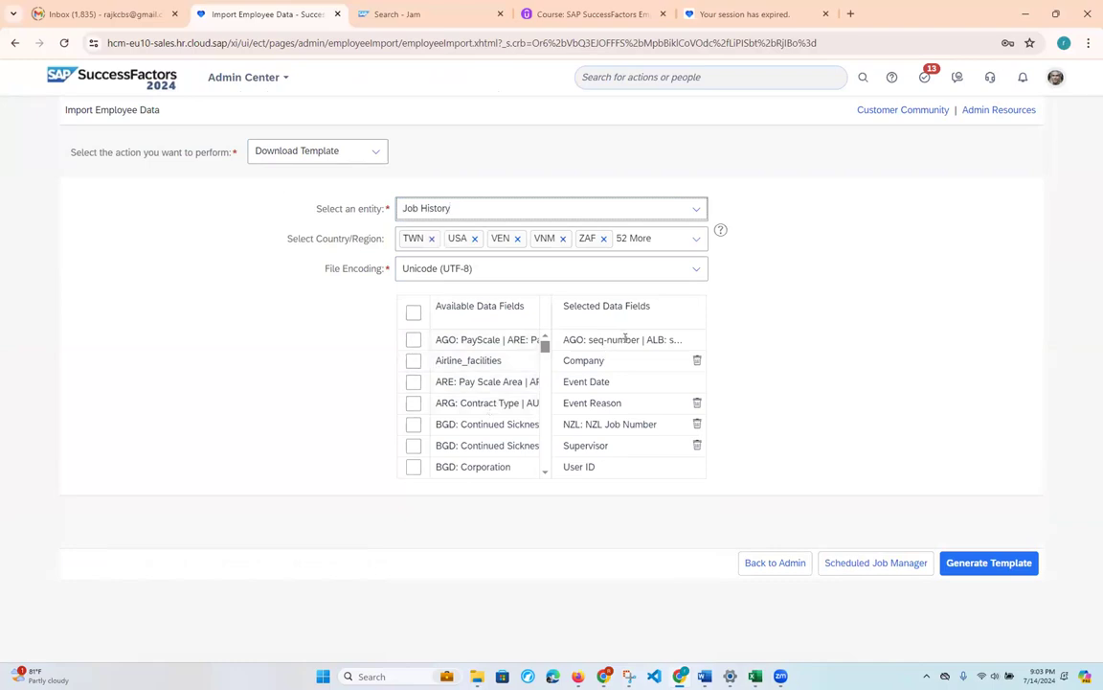
# Look through the available data fields and remove NZL Job Number from the selected data fields.
pyautogui.click(545, 474)
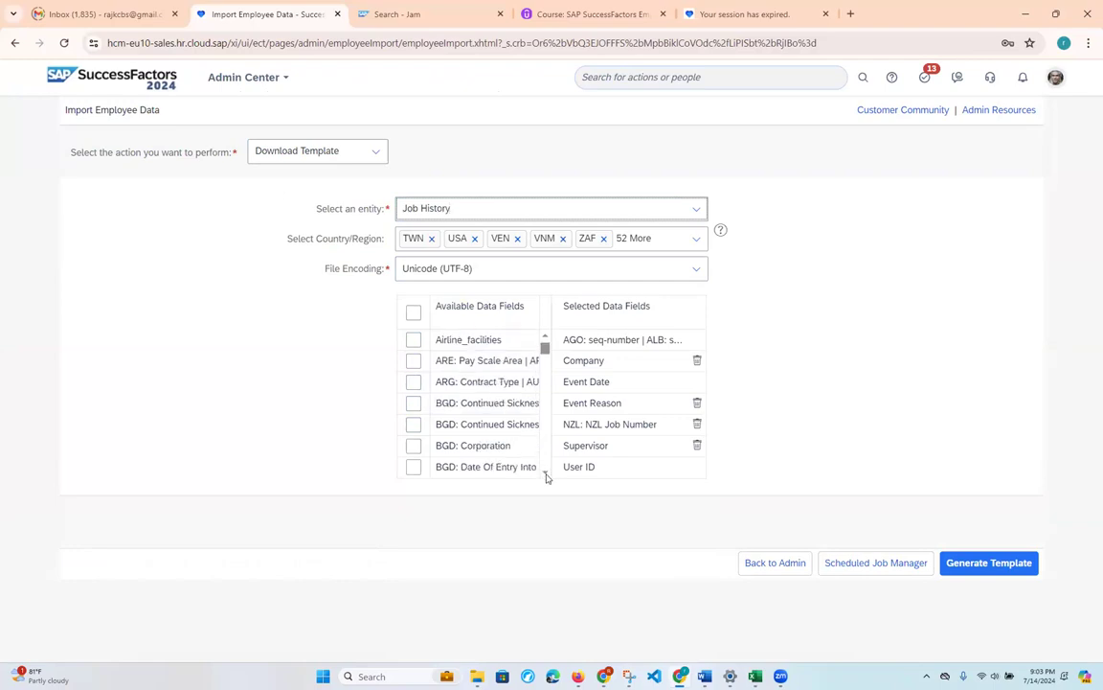
pyautogui.click(545, 473)
pyautogui.click(545, 473)
pyautogui.click(545, 337)
pyautogui.click(545, 337)
pyautogui.click(545, 337)
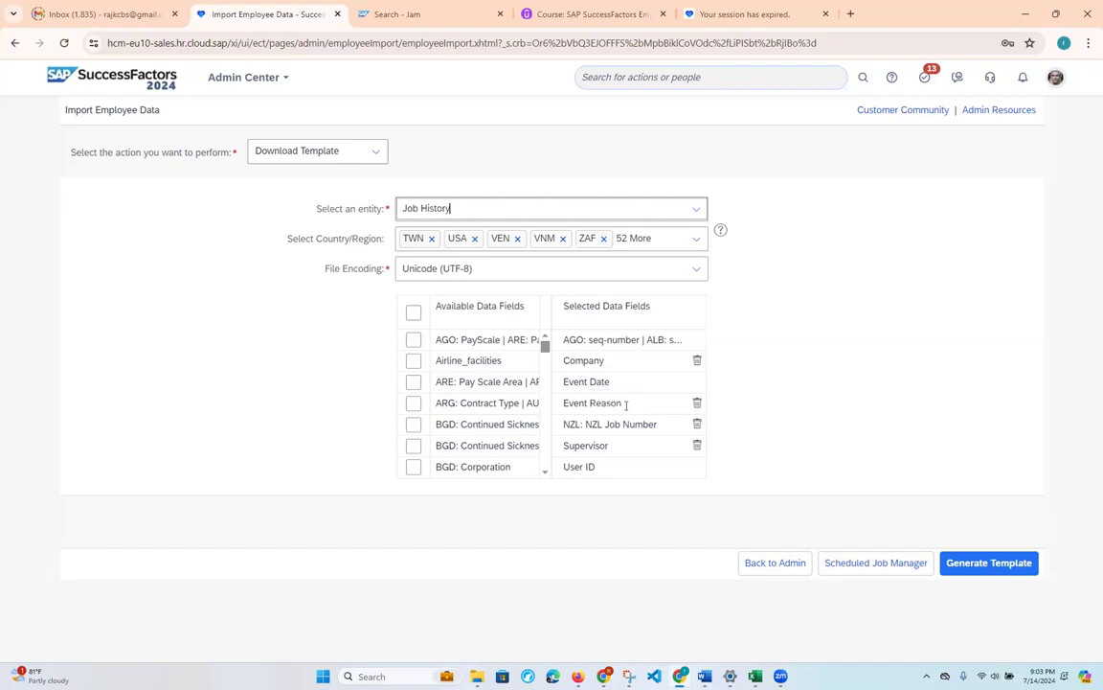
pyautogui.click(697, 425)
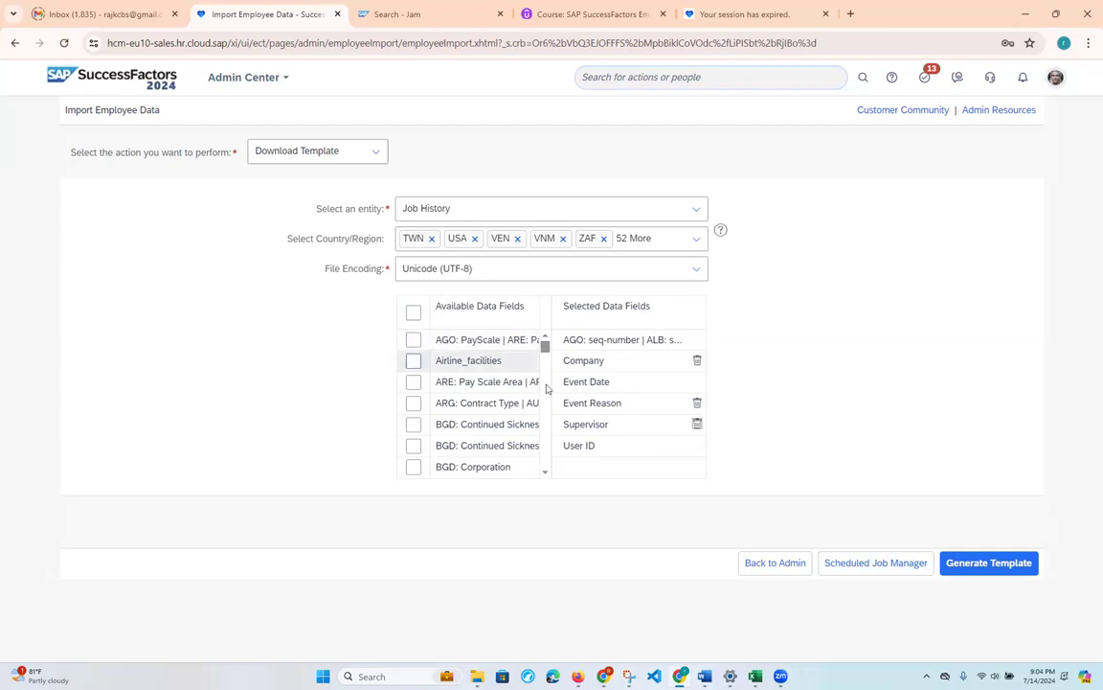
# Add the Position field to the selected data fields and generate the Job History template.
pyautogui.moveTo(545, 350); pyautogui.dragTo(553, 430)
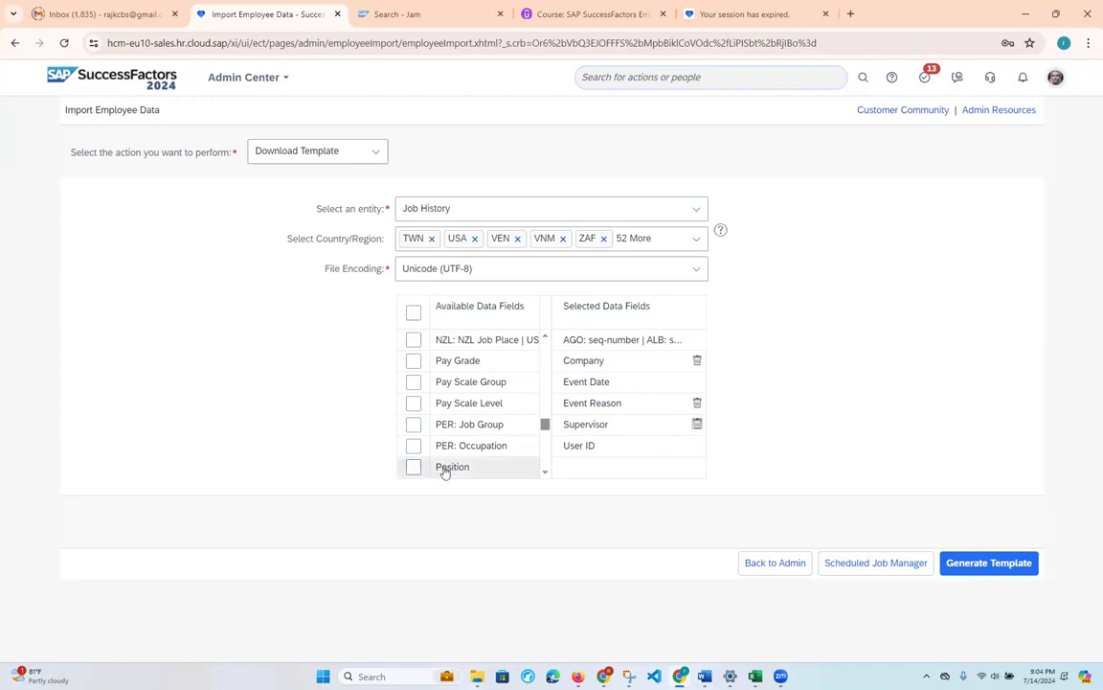
pyautogui.click(413, 467)
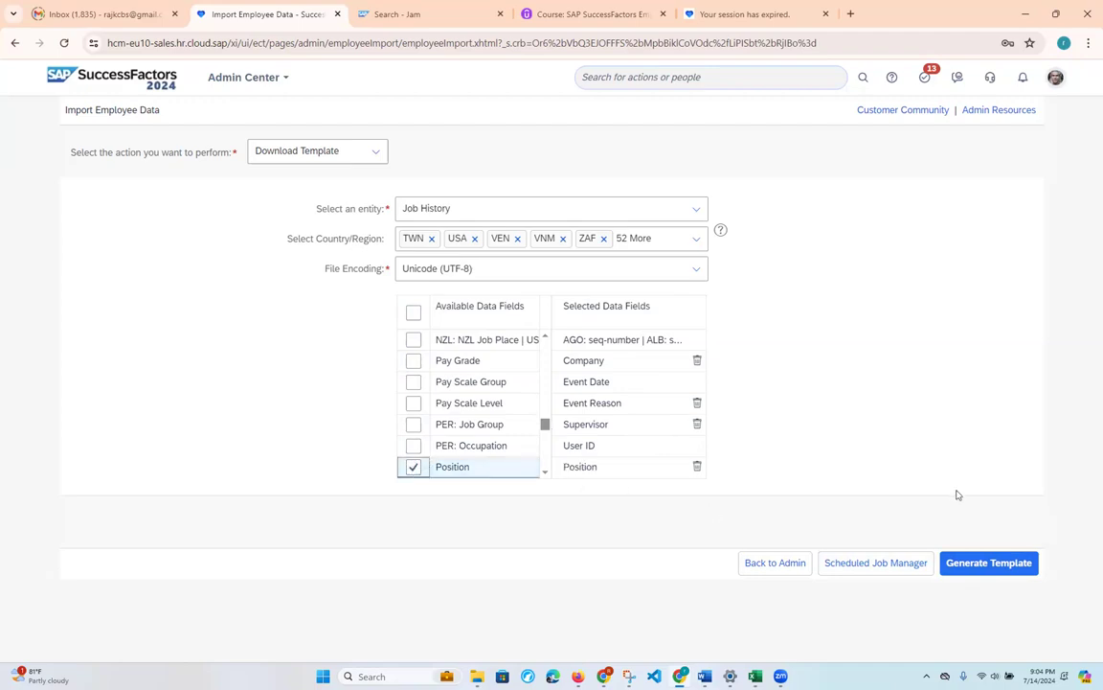
pyautogui.click(971, 573)
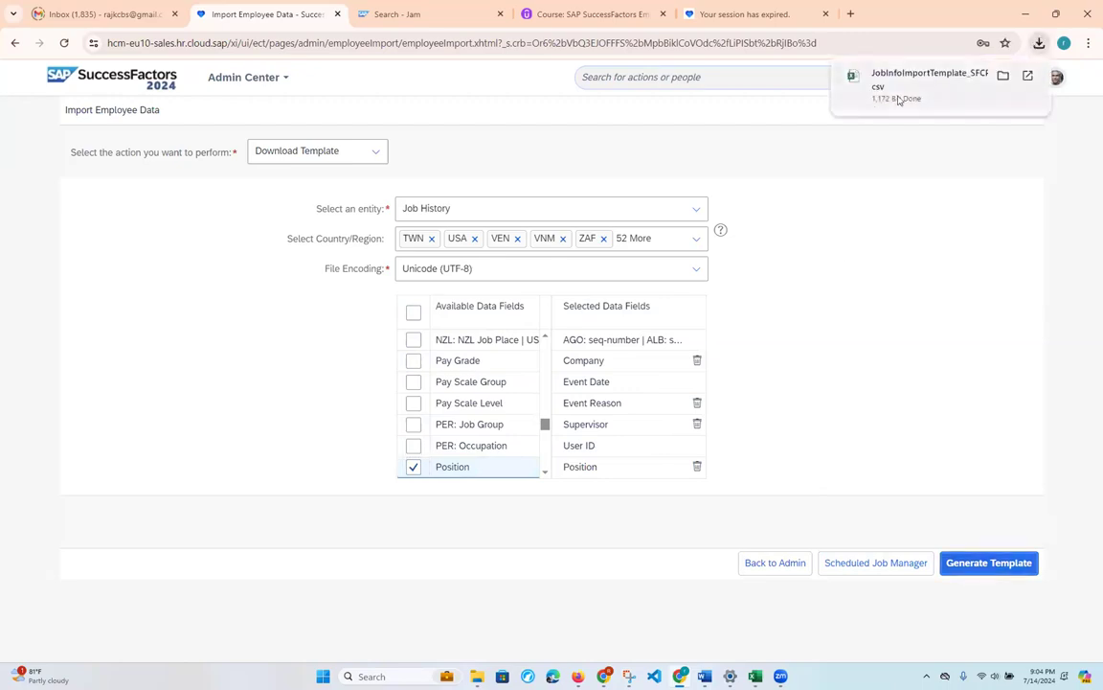
# Close the older JobInfoImportTemplate workbook in Excel without saving its changes.
pyautogui.click(898, 100)
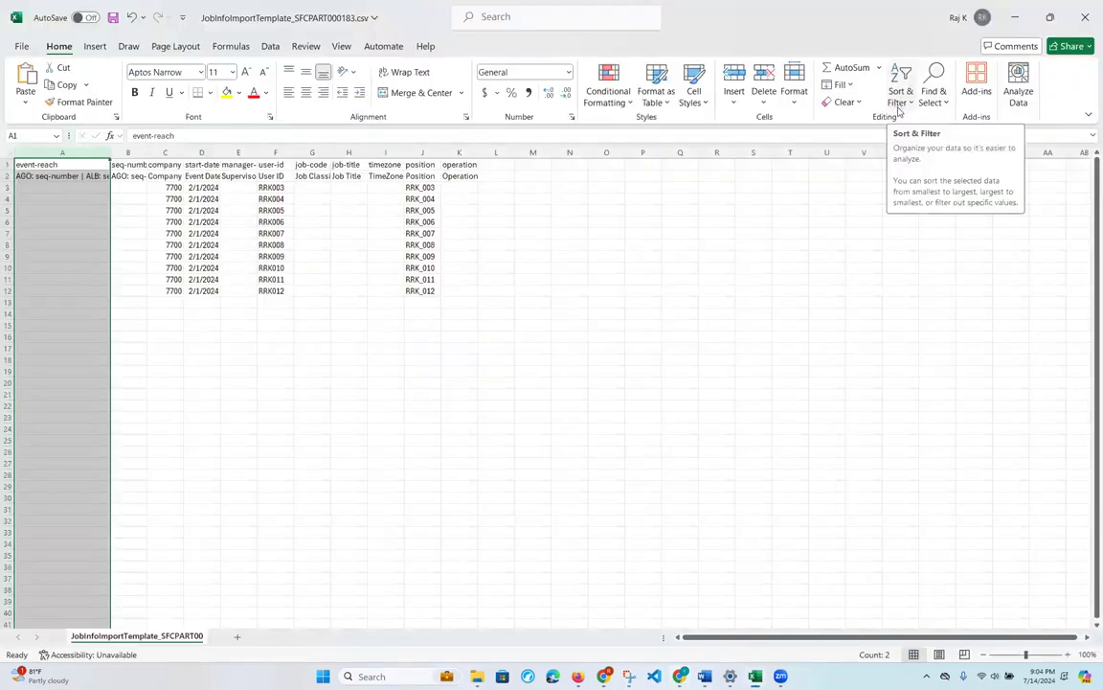
pyautogui.click(554, 368)
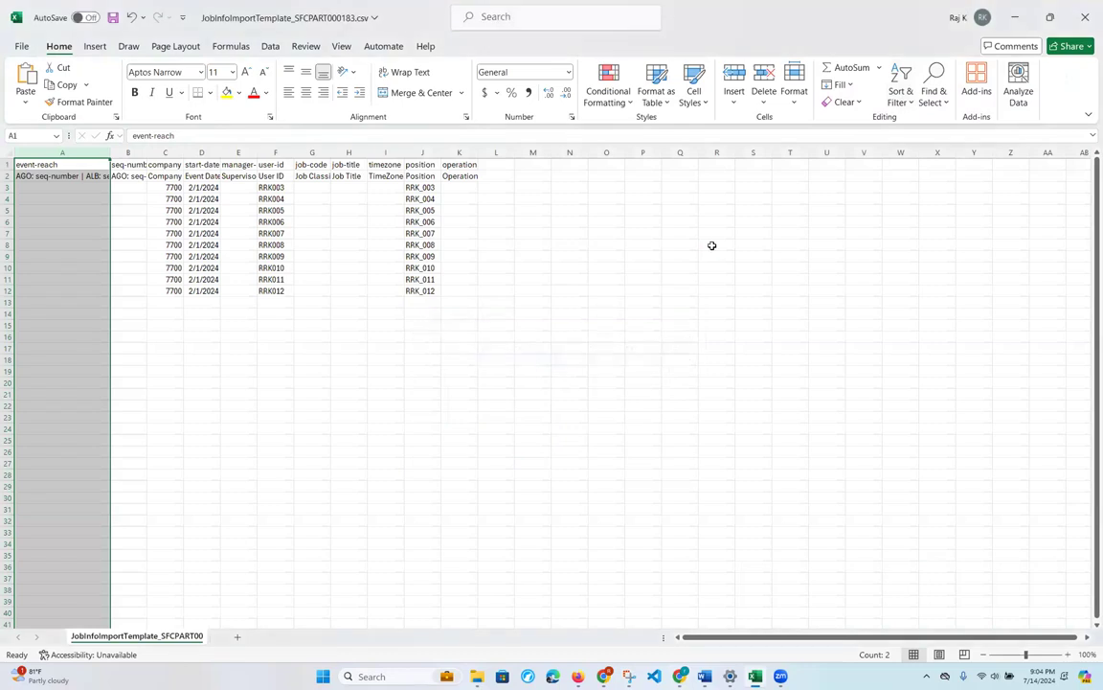
pyautogui.click(1085, 16)
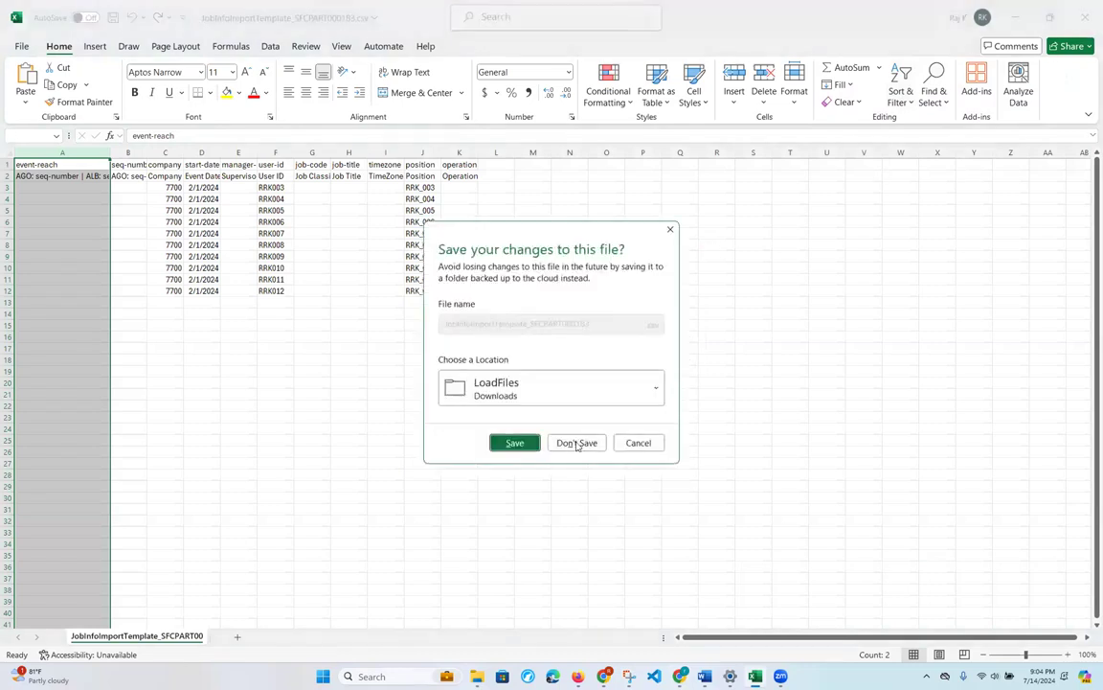
pyautogui.click(577, 444)
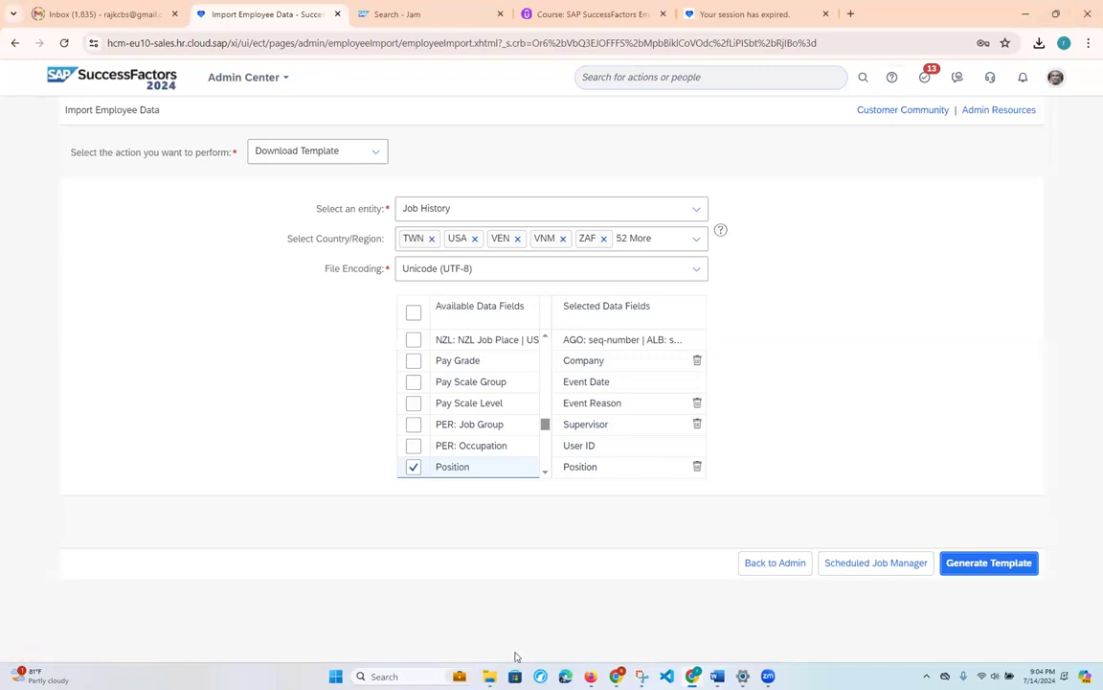
# Open the newly downloaded JobInfoImportTemplate_SFCPART000183.csv from the Downloads folder.
pyautogui.click(489, 677)
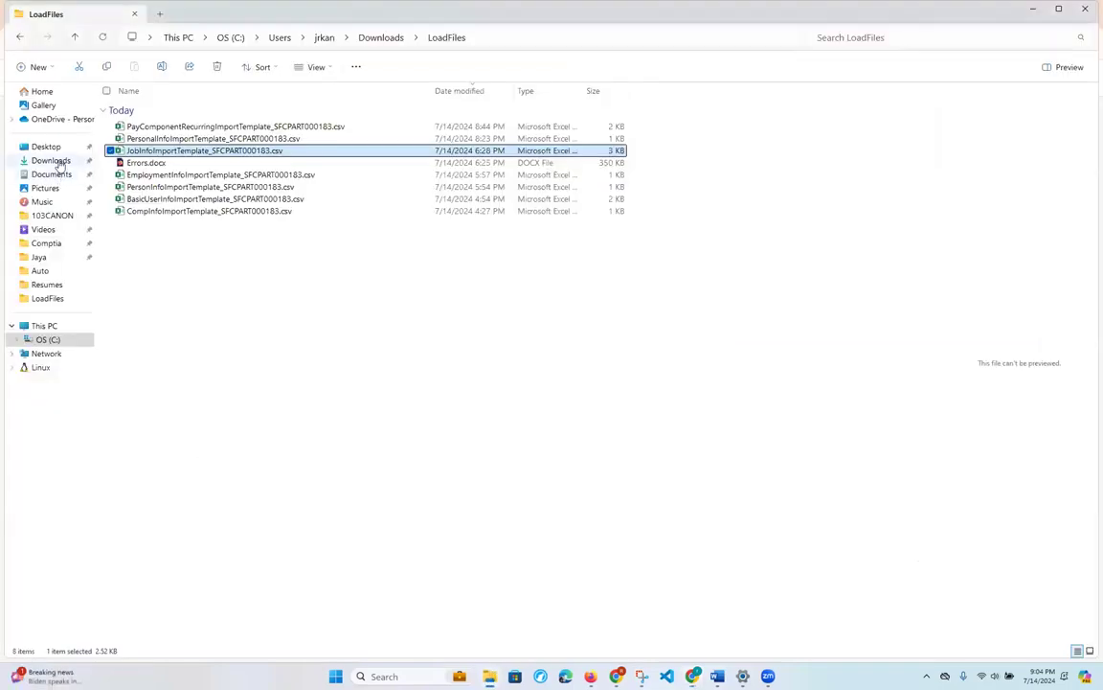
pyautogui.click(58, 161)
pyautogui.click(191, 128)
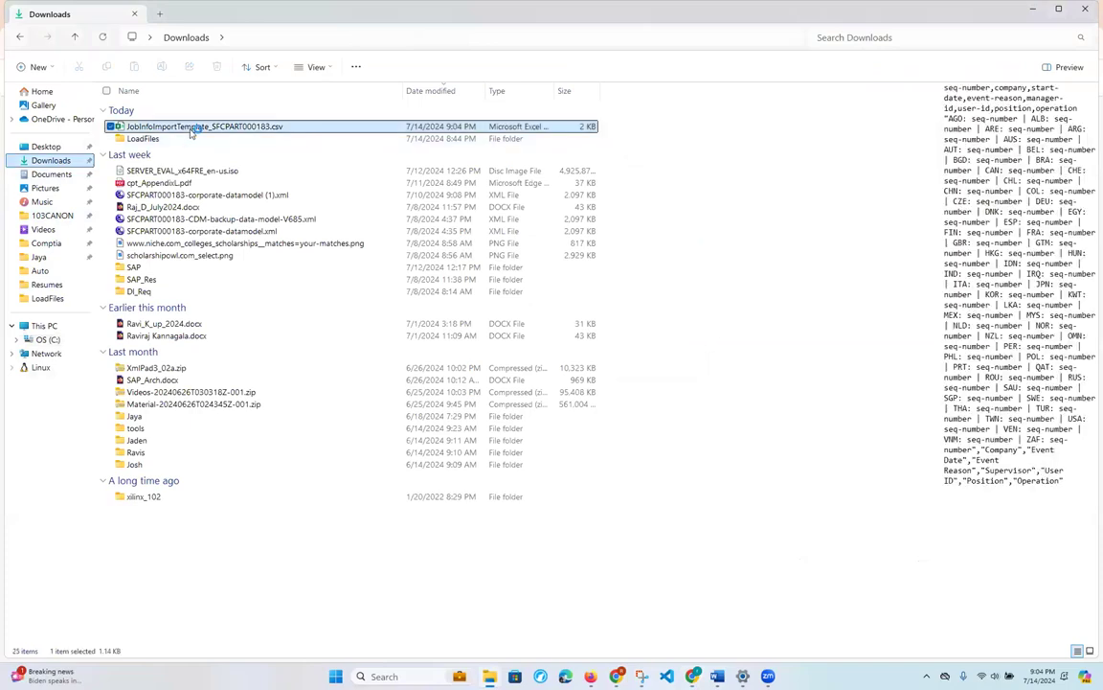
pyautogui.doubleClick(191, 131)
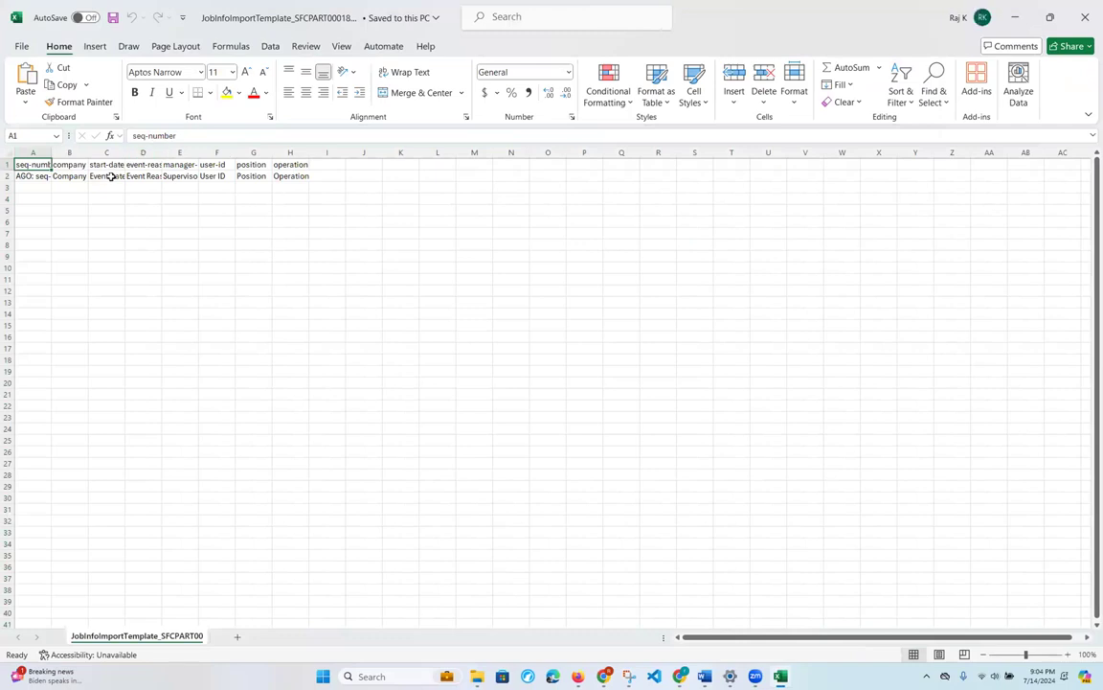
# Widen the seq-number, company and start-date columns to read the template headers, and inspect the full seq-number label in A2.
pyautogui.moveTo(51, 154); pyautogui.dragTo(122, 173)
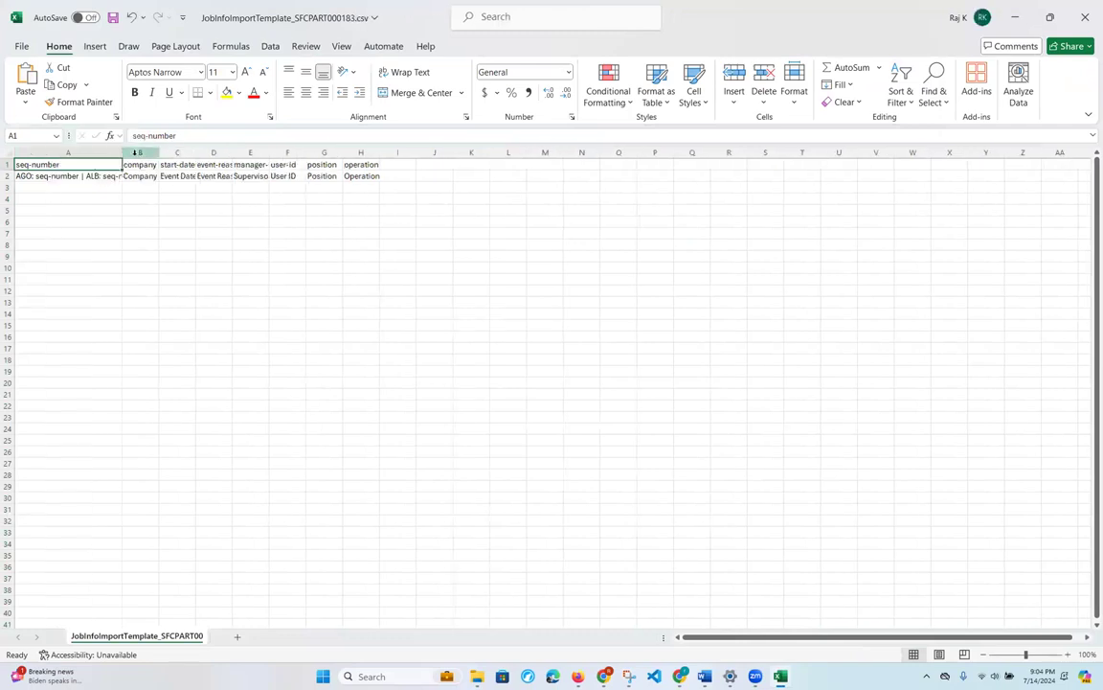
pyautogui.moveTo(161, 152); pyautogui.dragTo(268, 152)
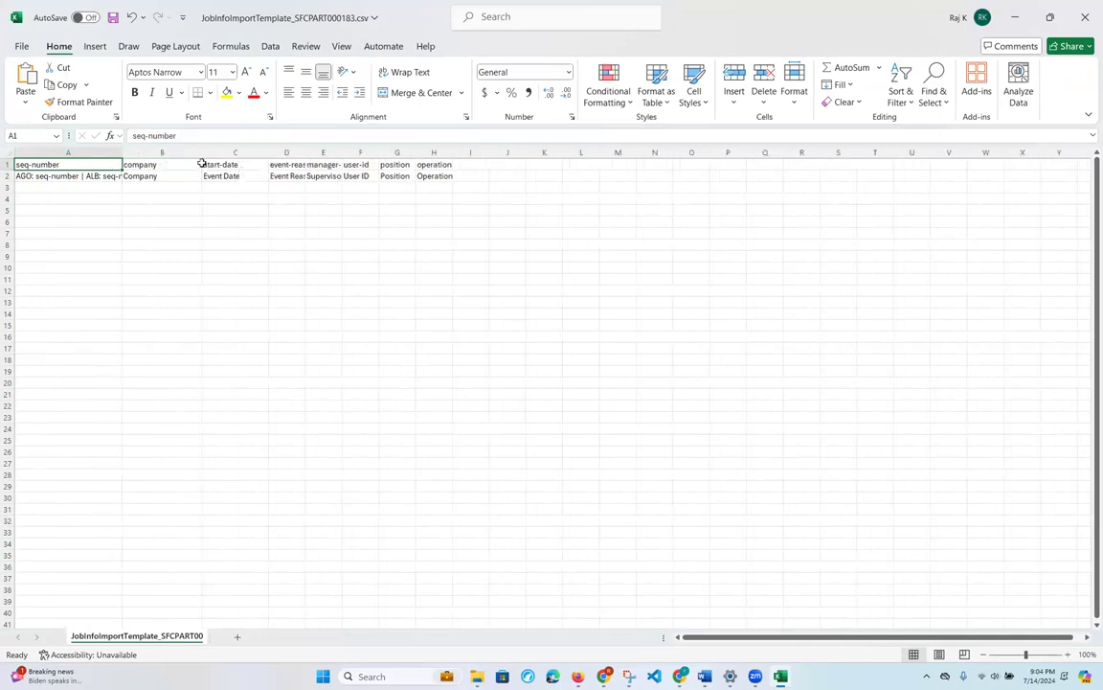
pyautogui.click(44, 176)
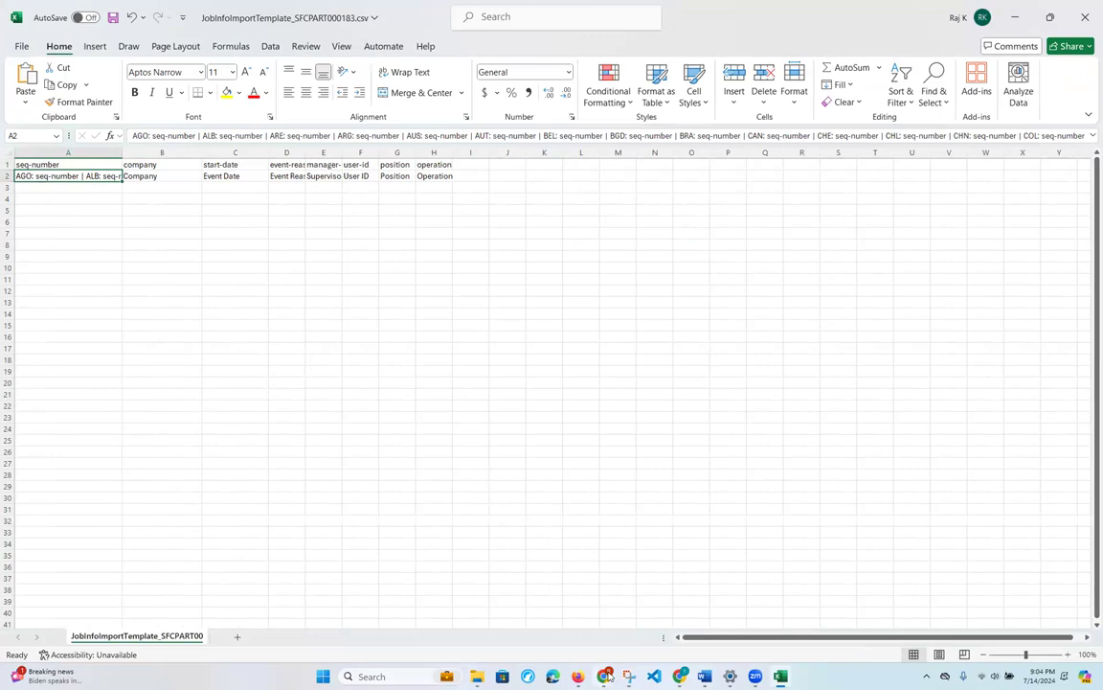
# Switch back to the browser and set up an Import Data action for the Job History entity.
pyautogui.click(682, 677)
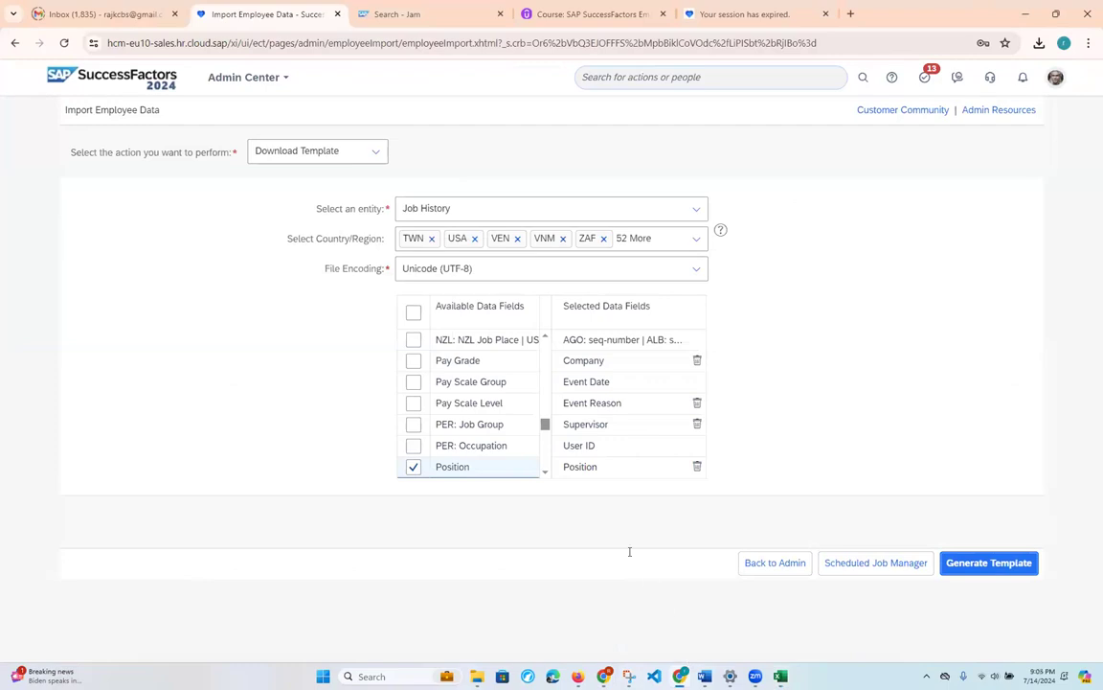
pyautogui.click(374, 152)
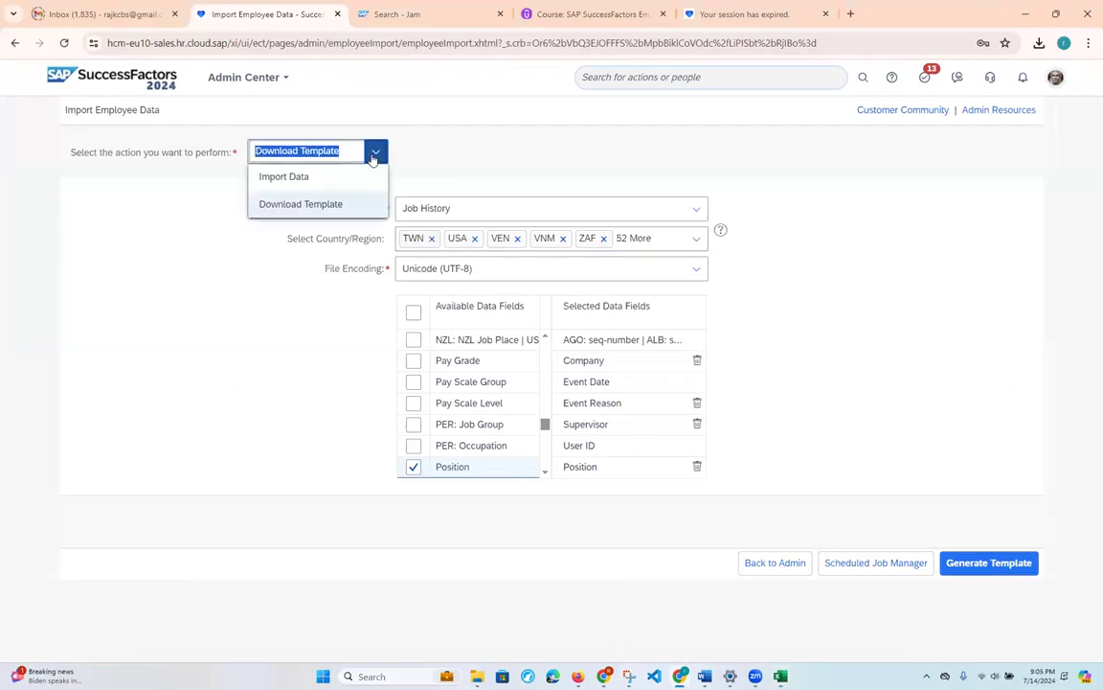
pyautogui.click(326, 185)
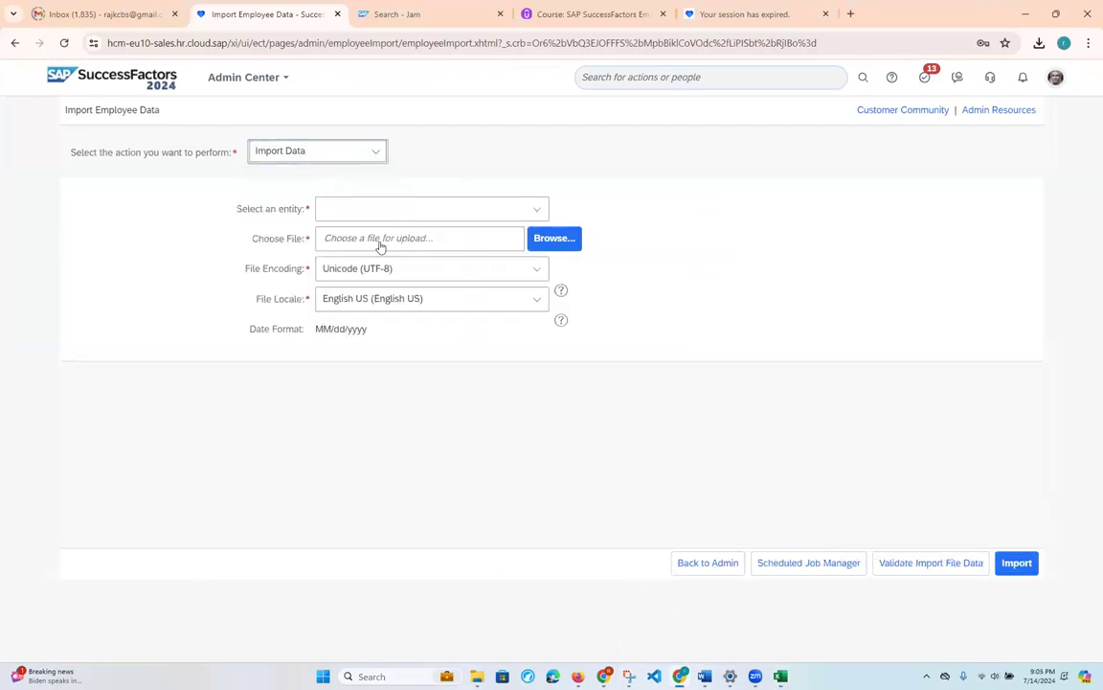
pyautogui.click(537, 210)
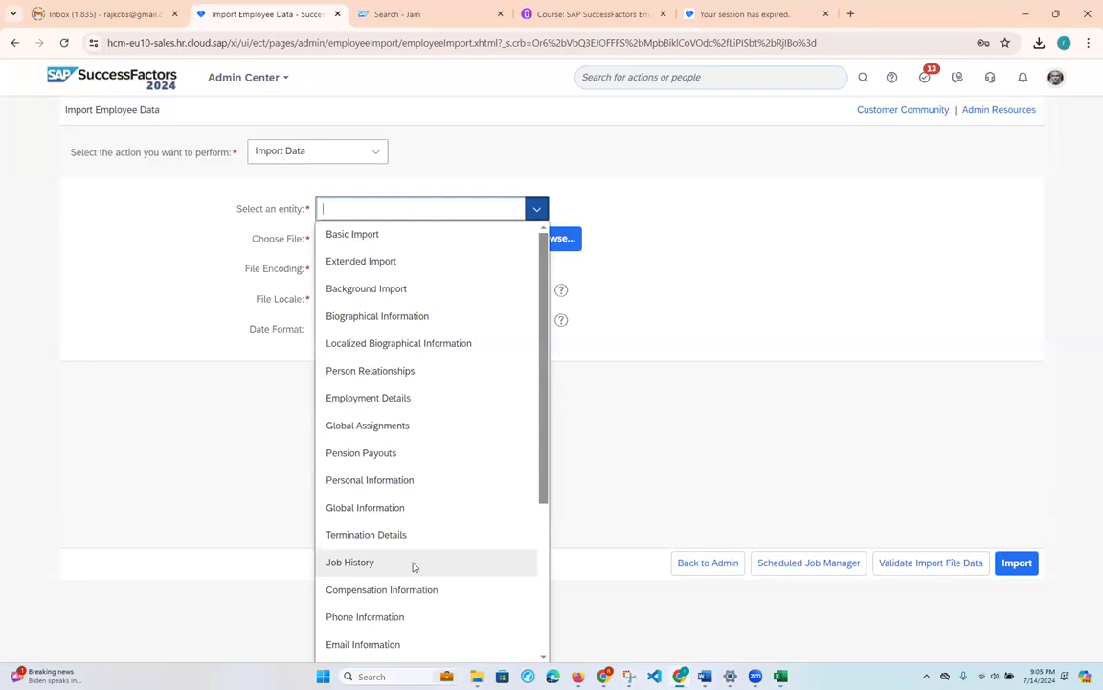
pyautogui.click(413, 562)
# Choose JobInfoImportTemplate_SFCPART000183.csv from the LoadFiles folder for upload, validate its data and check the reported invalid columns.
pyautogui.click(554, 275)
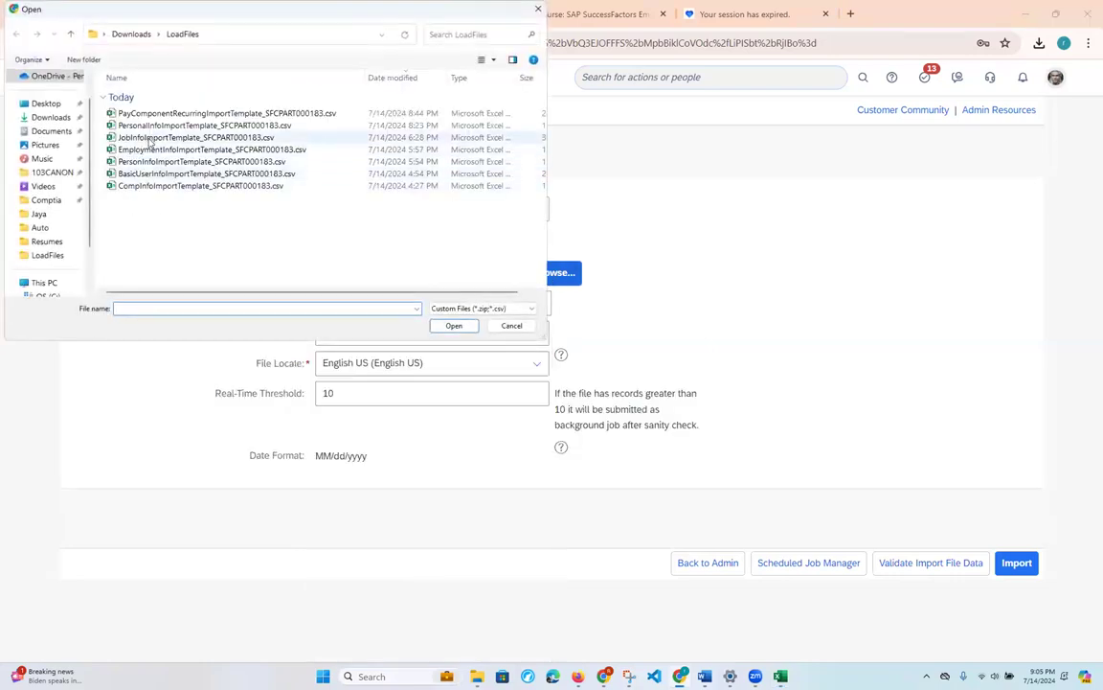
pyautogui.click(191, 137)
pyautogui.click(454, 326)
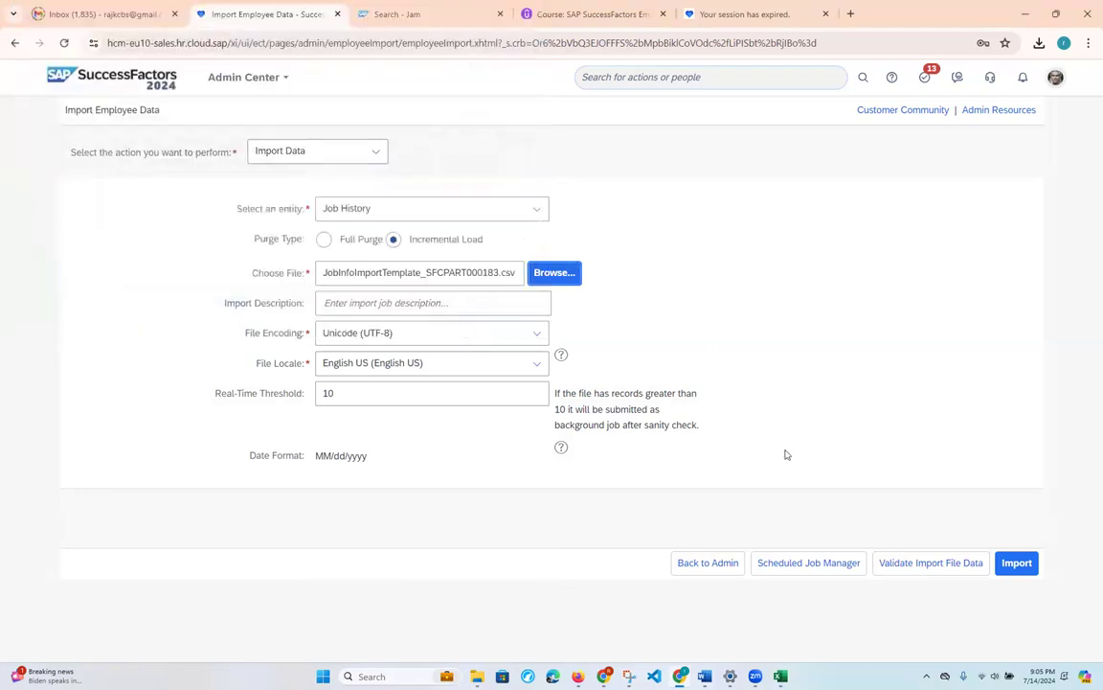
pyautogui.click(893, 565)
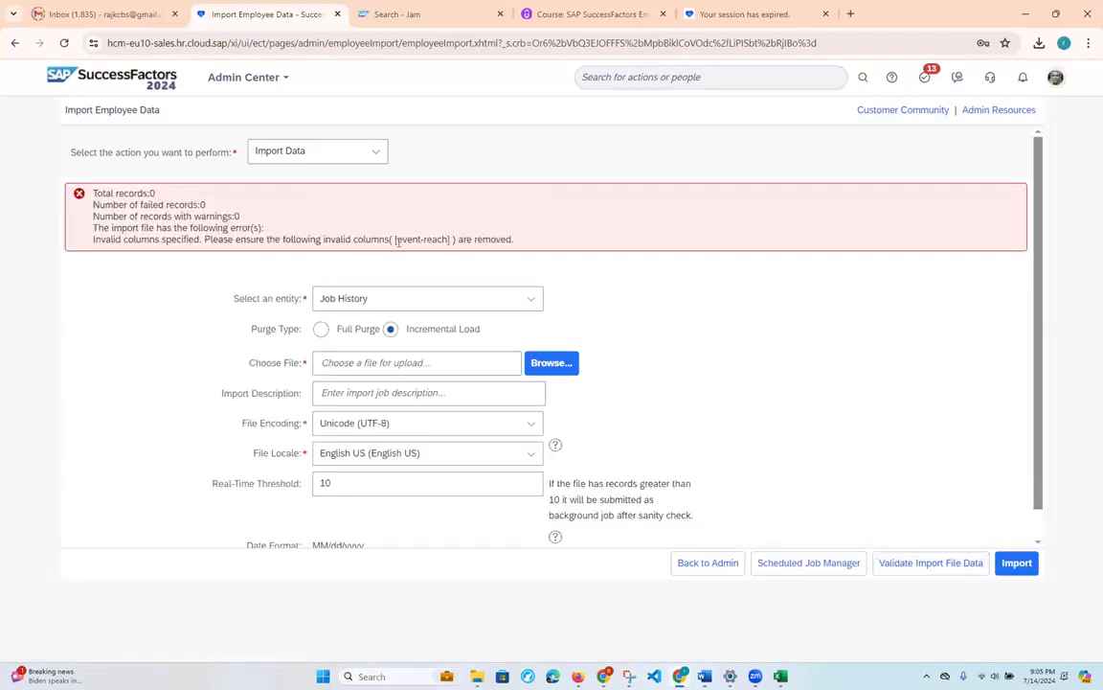
pyautogui.moveTo(396, 241); pyautogui.dragTo(465, 244)
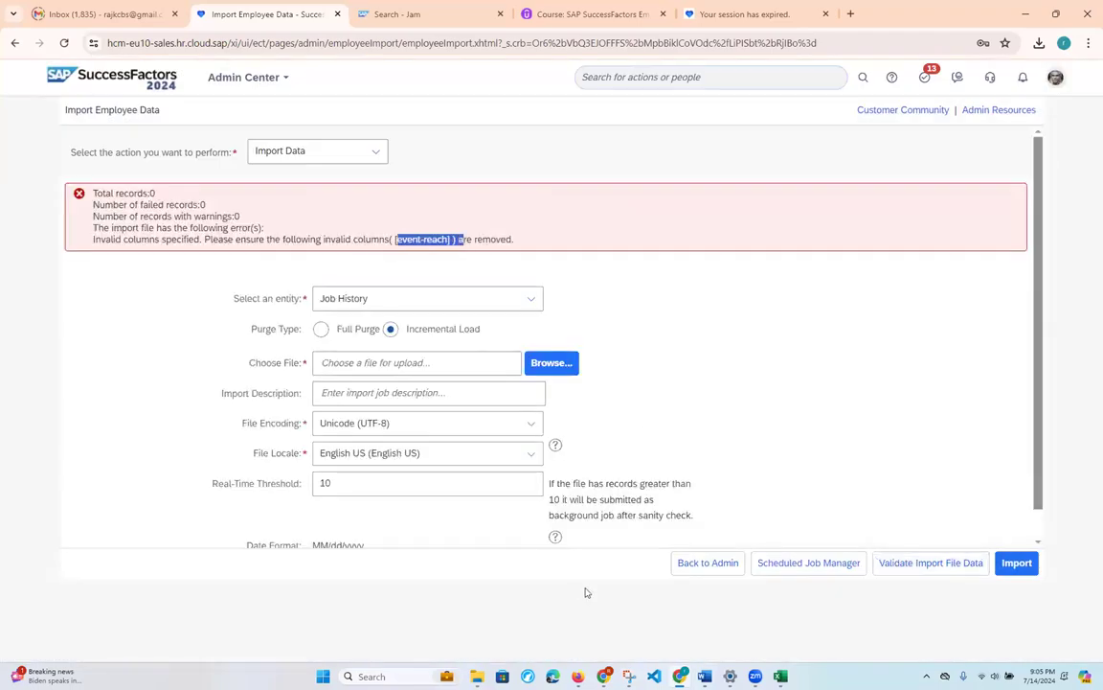
# Close the downloaded template workbook in Excel without saving it.
pyautogui.click(781, 676)
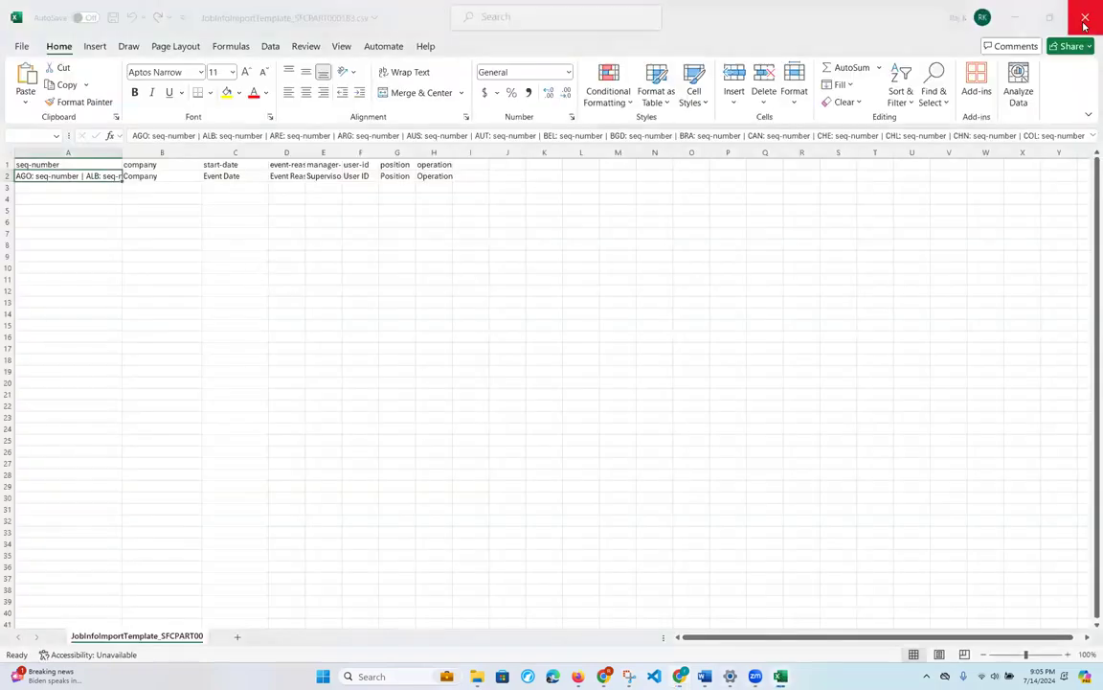
pyautogui.click(1085, 17)
pyautogui.click(575, 442)
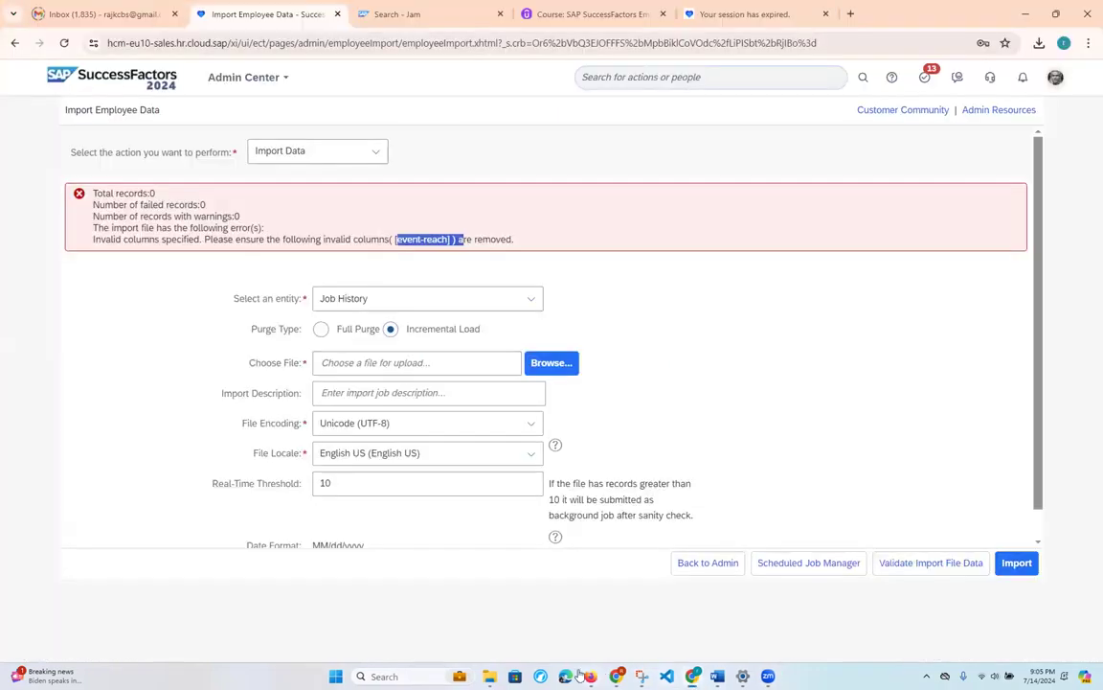
# Open the JobInfoImportTemplate CSV file from the LoadFiles folder in Downloads in Excel.
pyautogui.click(492, 675)
pyautogui.doubleClick(145, 140)
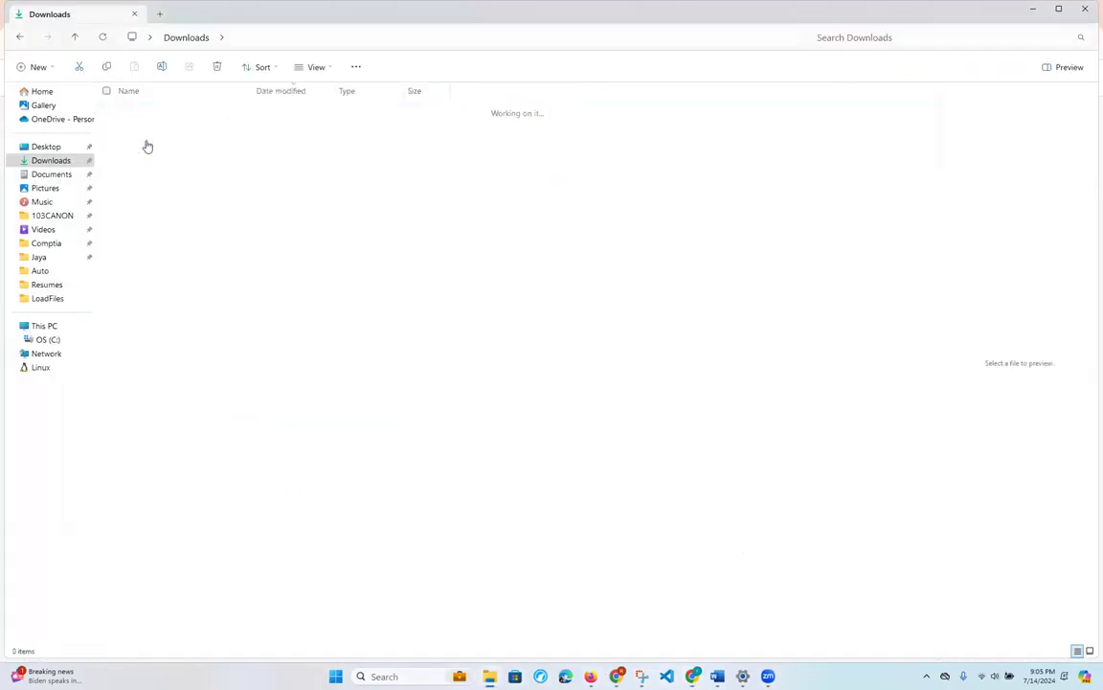
pyautogui.click(163, 158)
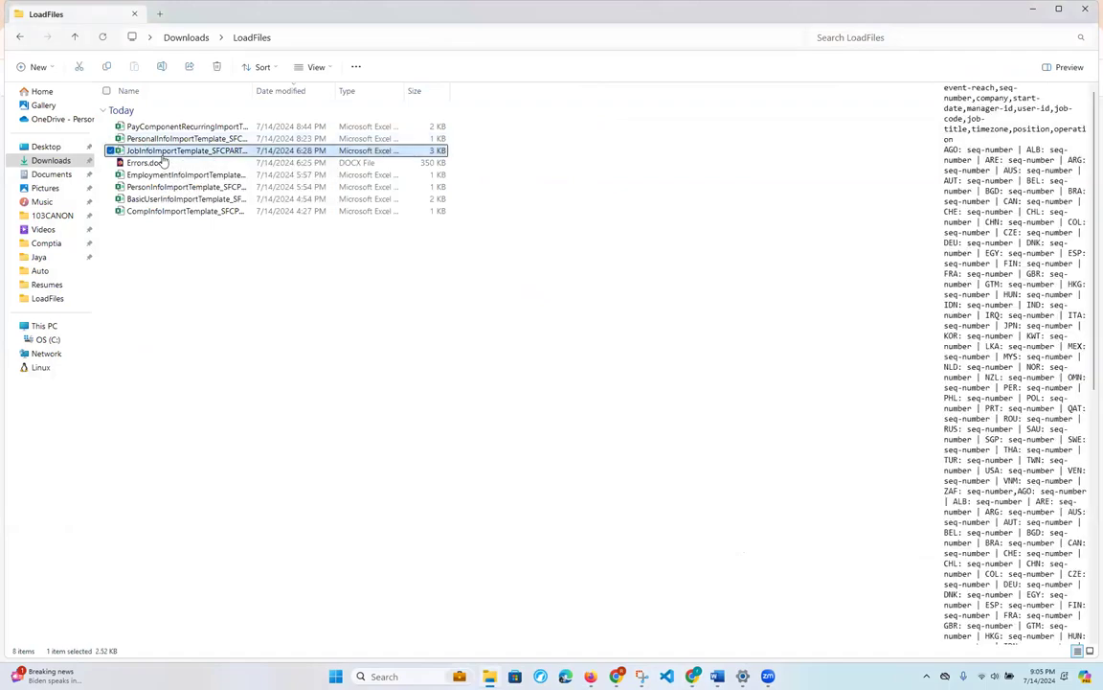
pyautogui.click(163, 158)
pyautogui.click(126, 150)
pyautogui.click(119, 151)
pyautogui.doubleClick(117, 150)
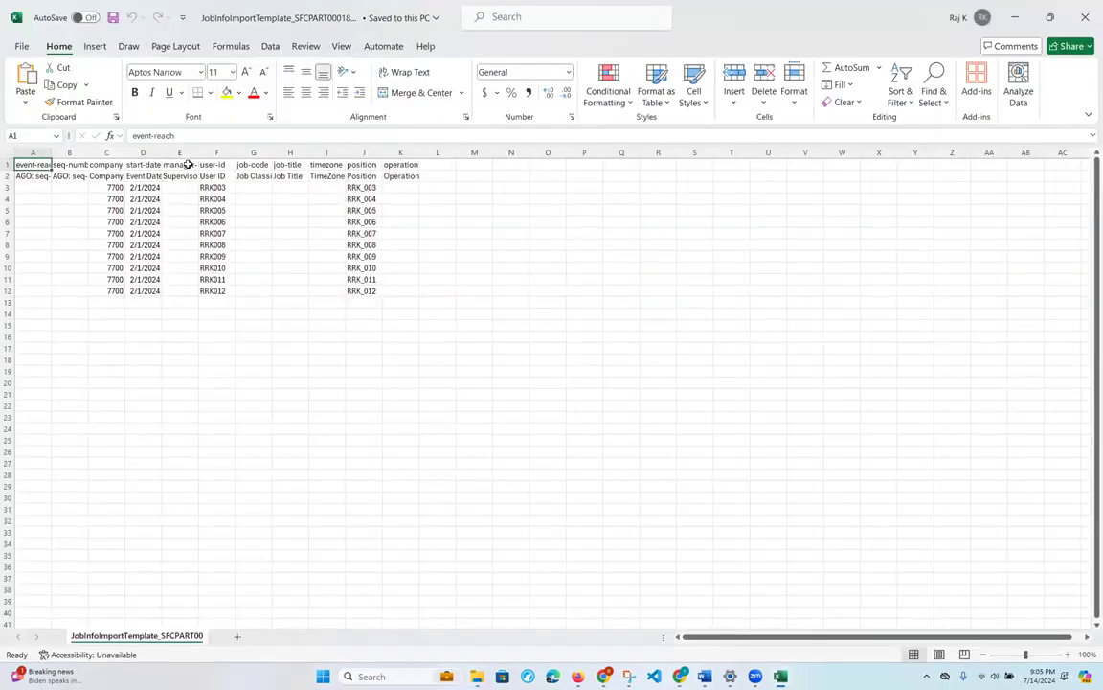
# Widen column A to inspect the event-reach header in A1, and close the workbook without saving.
pyautogui.click(42, 154)
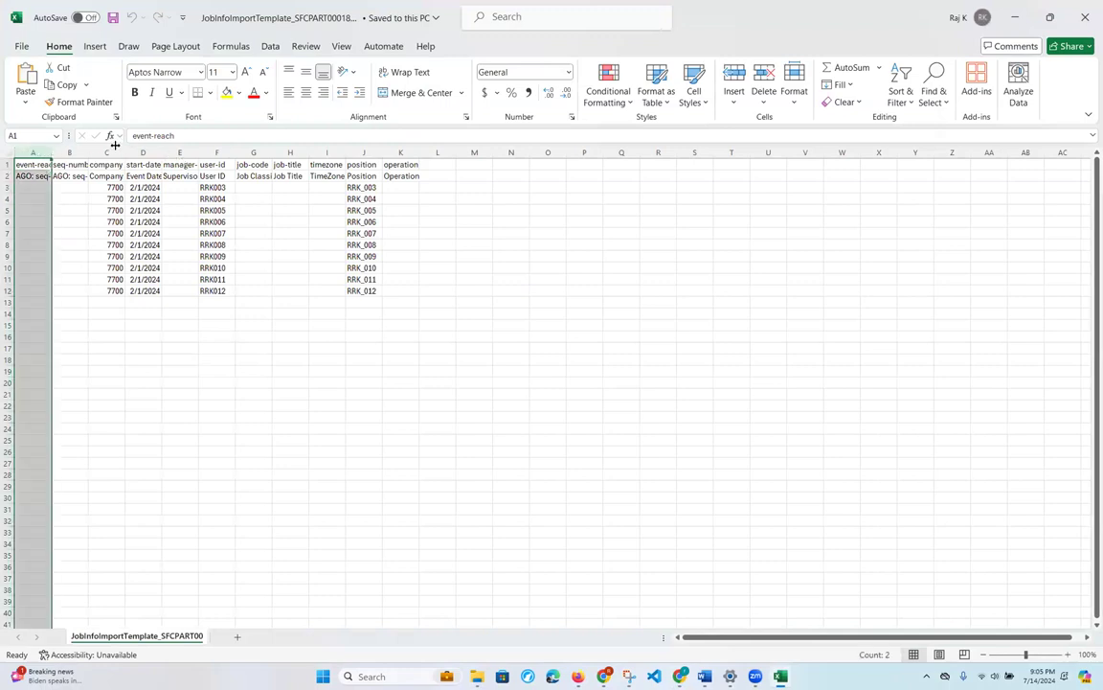
pyautogui.moveTo(115, 144); pyautogui.dragTo(121, 151)
pyautogui.doubleClick(63, 164)
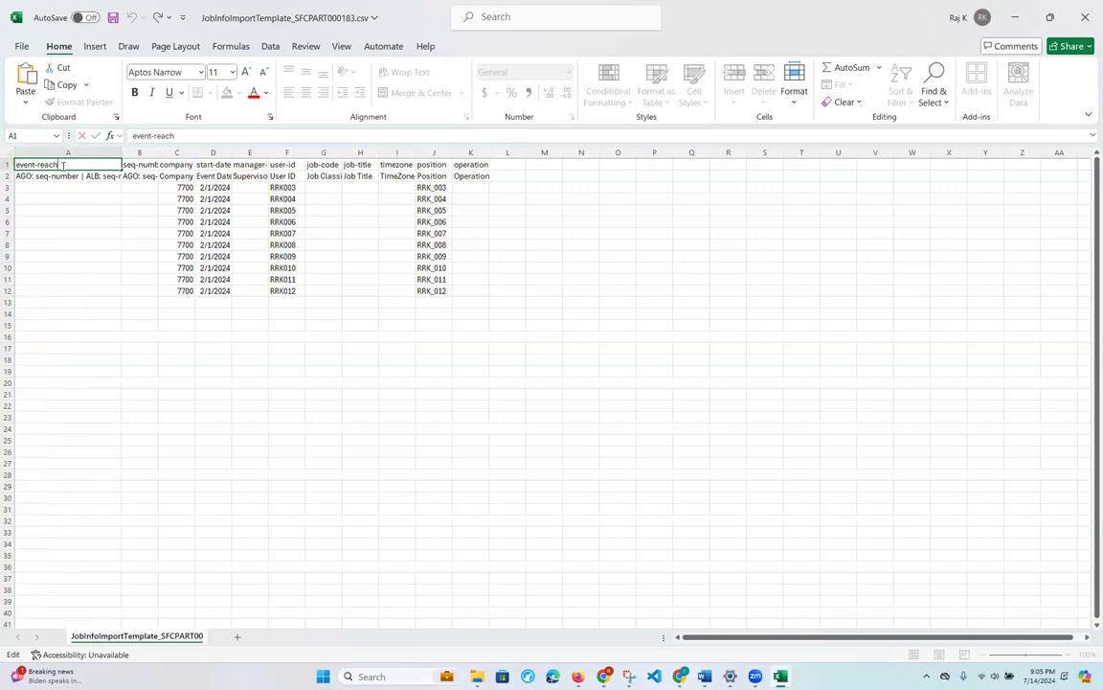
pyautogui.click(1085, 20)
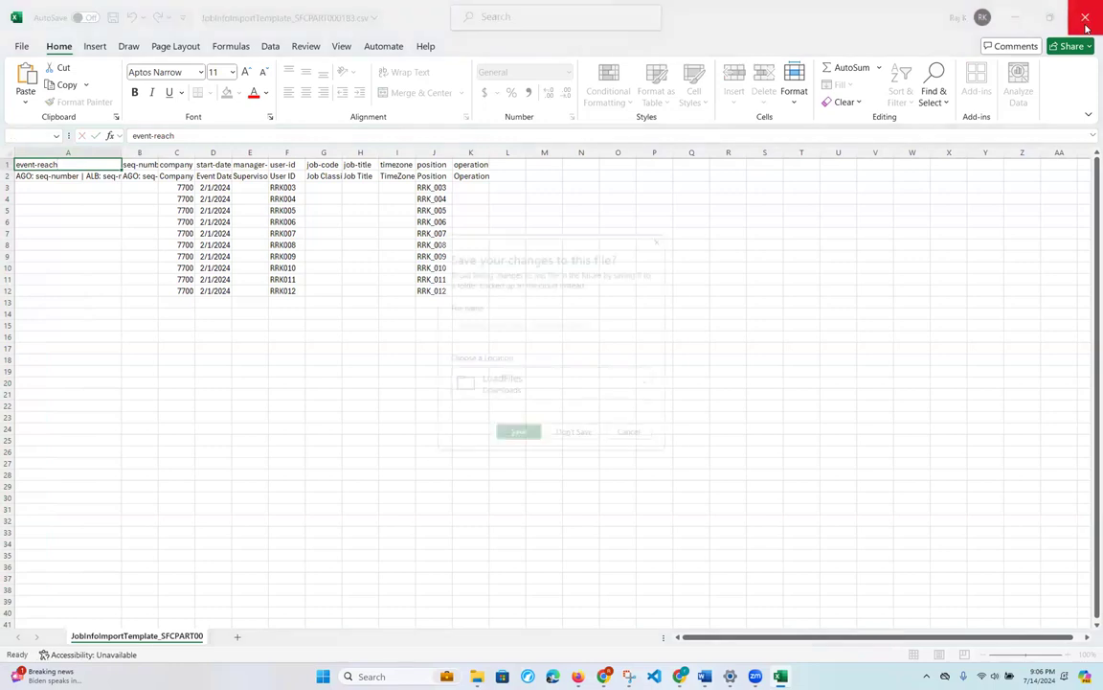
pyautogui.click(580, 442)
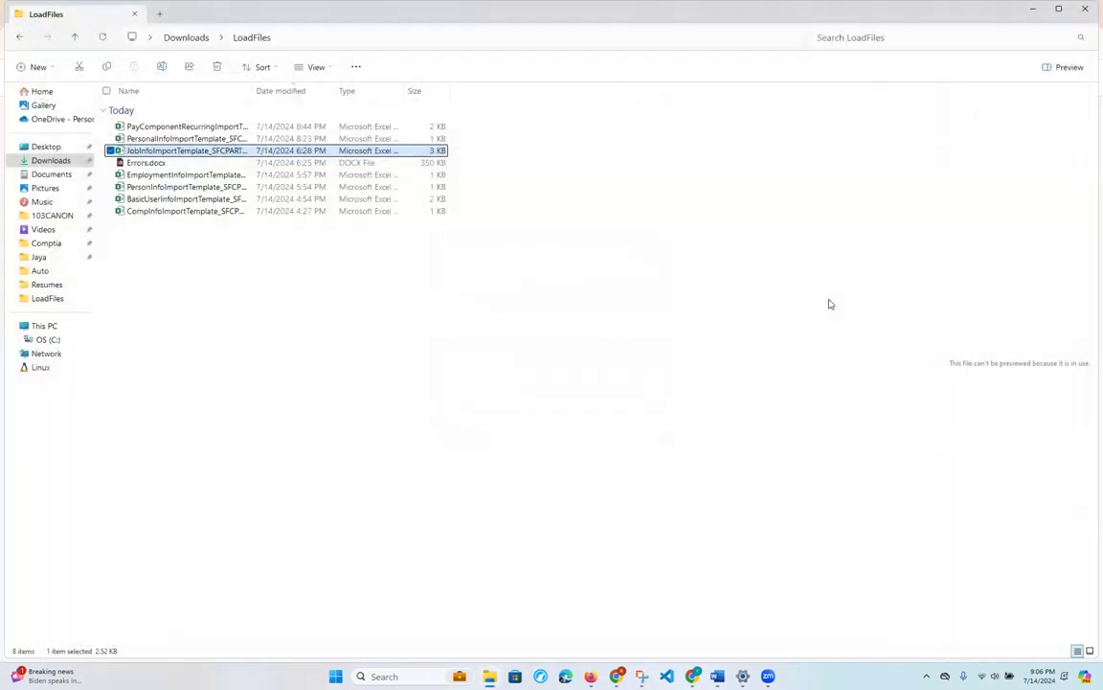
# Open JobInfoImportTemplate_SFCPART000183.csv from the Downloads folder and widen the seq-number and event-reason columns to check the Event Reason header.
pyautogui.moveTo(719, 676)
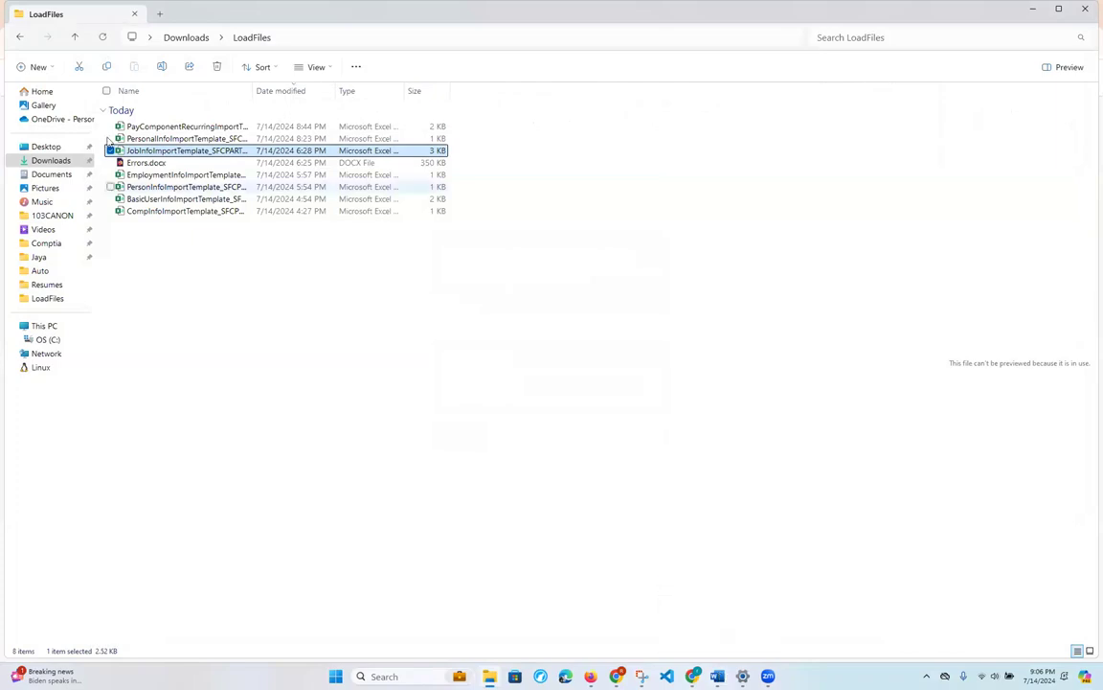
pyautogui.click(53, 162)
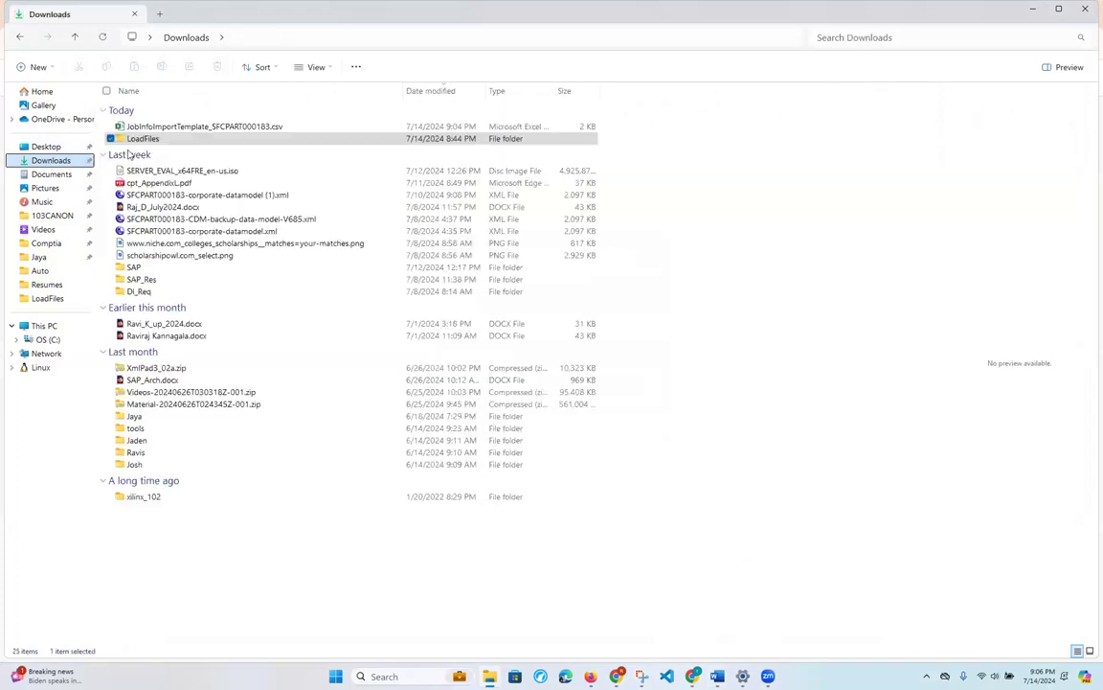
pyautogui.doubleClick(145, 128)
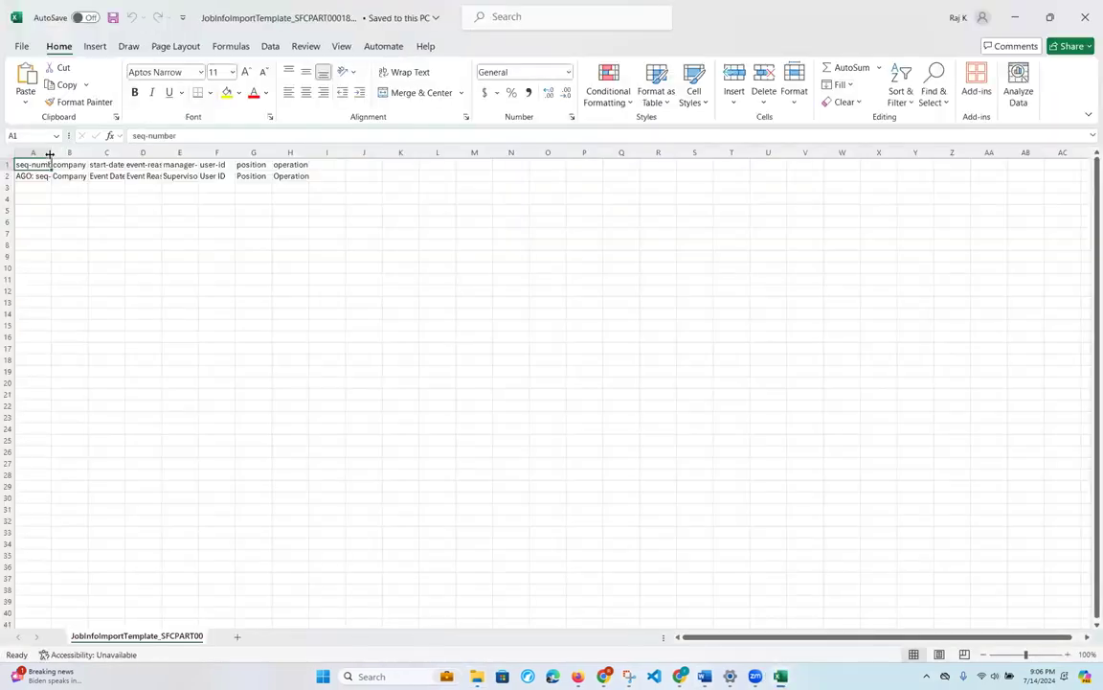
pyautogui.moveTo(51, 153); pyautogui.dragTo(108, 153)
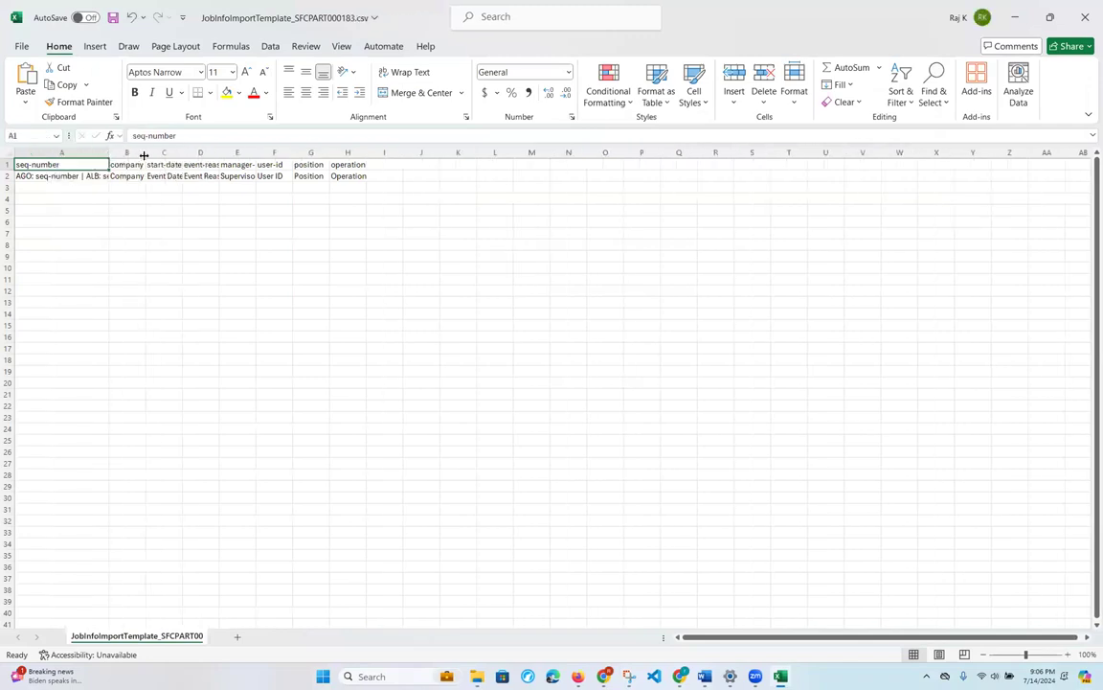
pyautogui.click(203, 163)
pyautogui.moveTo(219, 152); pyautogui.dragTo(301, 152)
pyautogui.click(241, 176)
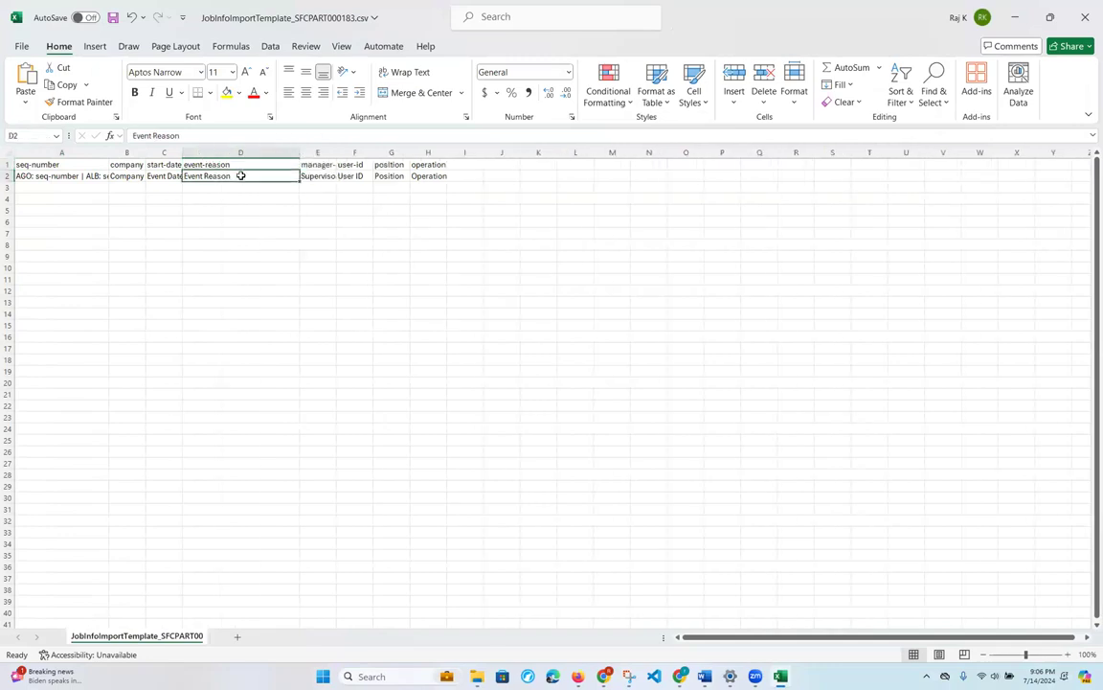
# Look at the template screenshot under "No Hire Date is Found" in Errors.docx, and close the downloaded template workbook without saving.
pyautogui.click(1078, 29)
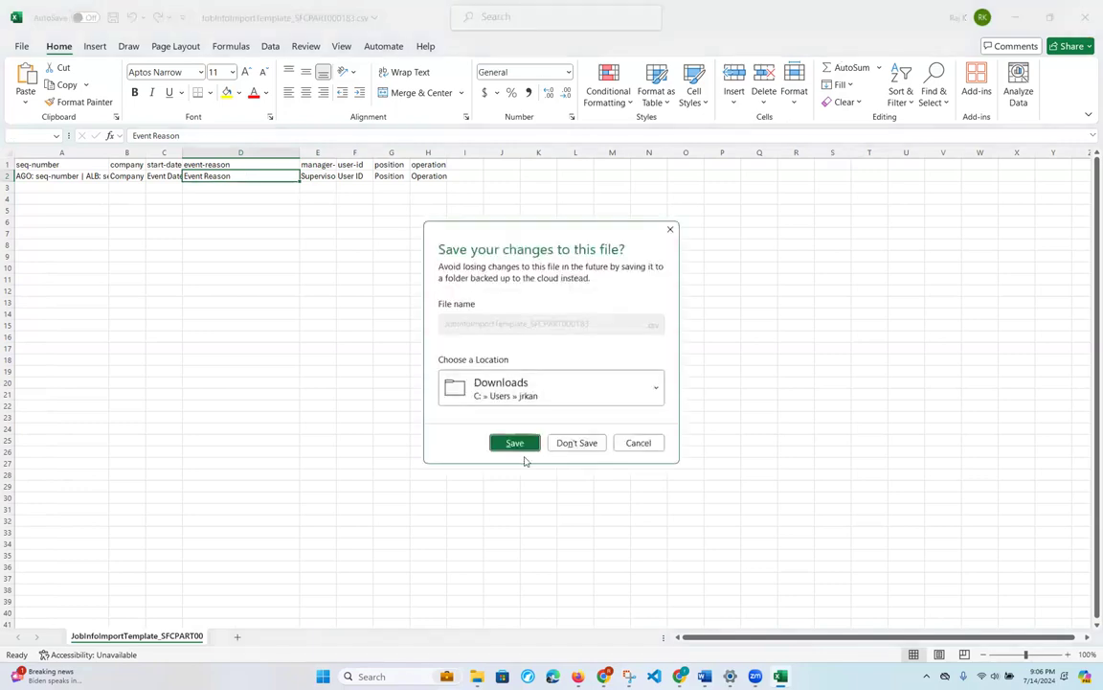
pyautogui.click(518, 451)
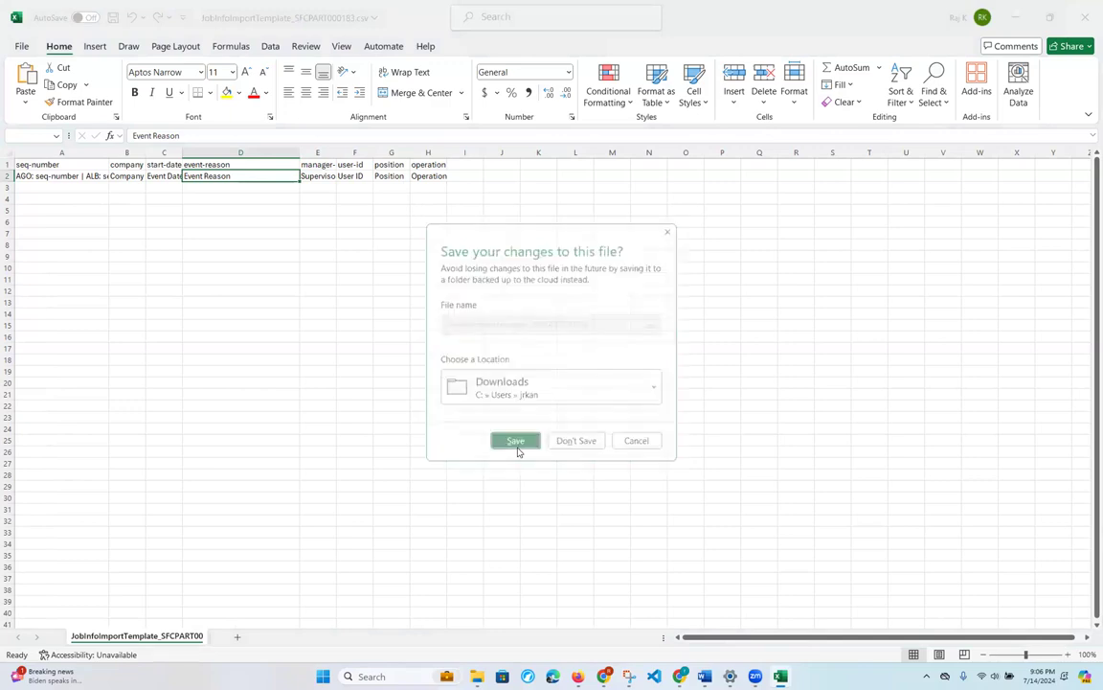
pyautogui.click(704, 676)
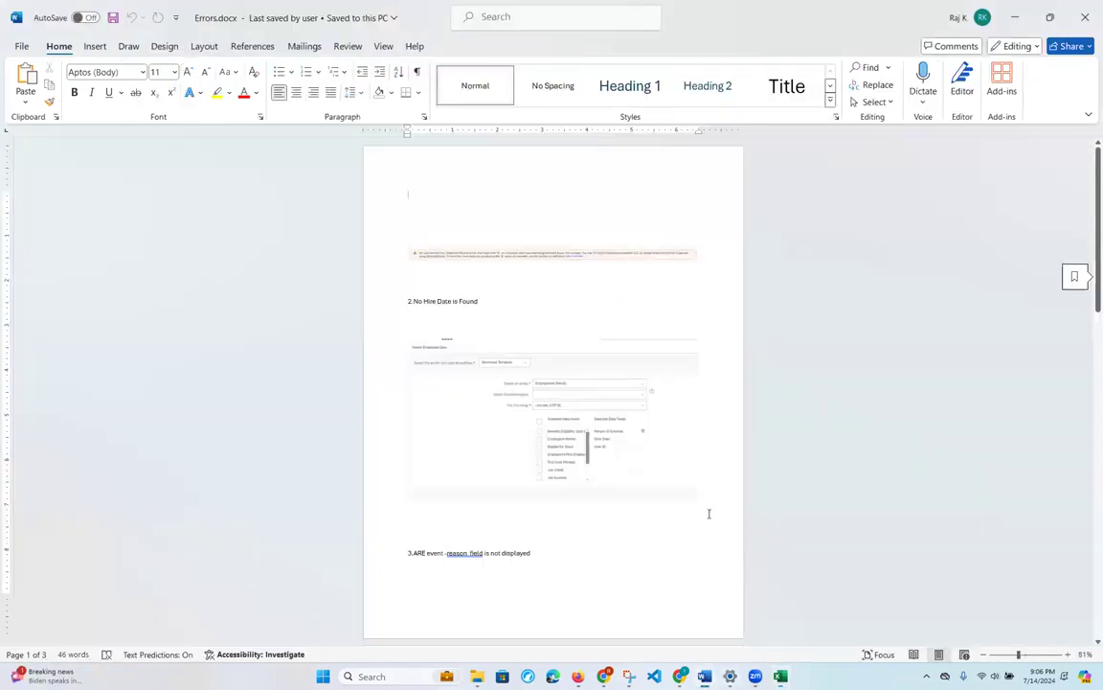
pyautogui.click(591, 464)
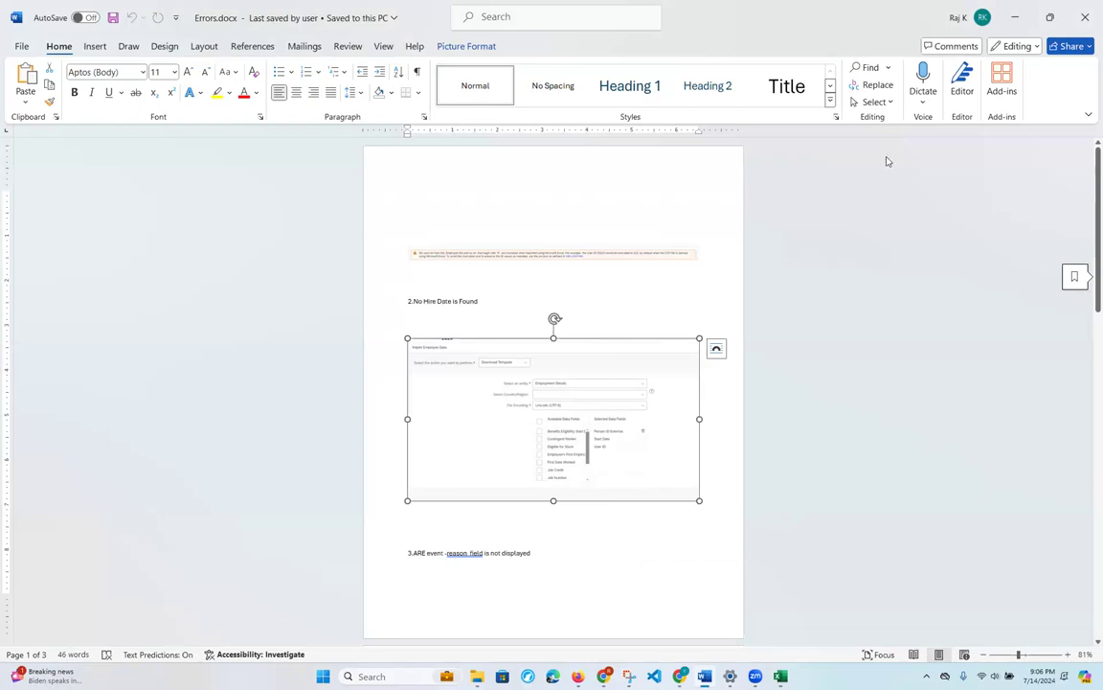
pyautogui.click(1017, 21)
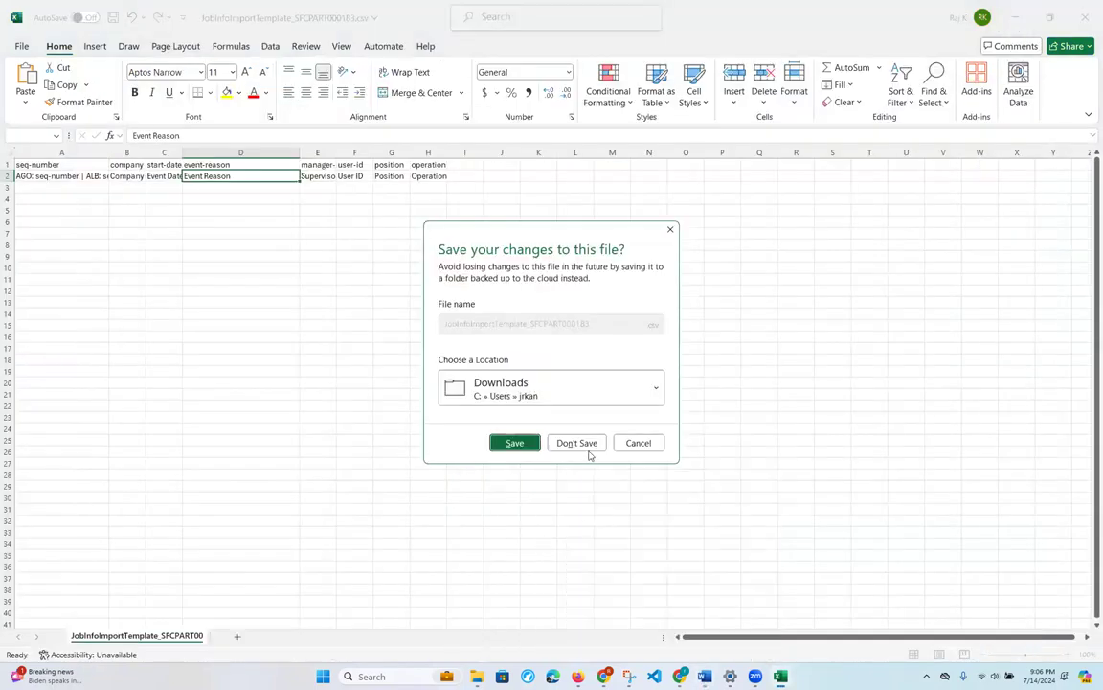
pyautogui.click(579, 443)
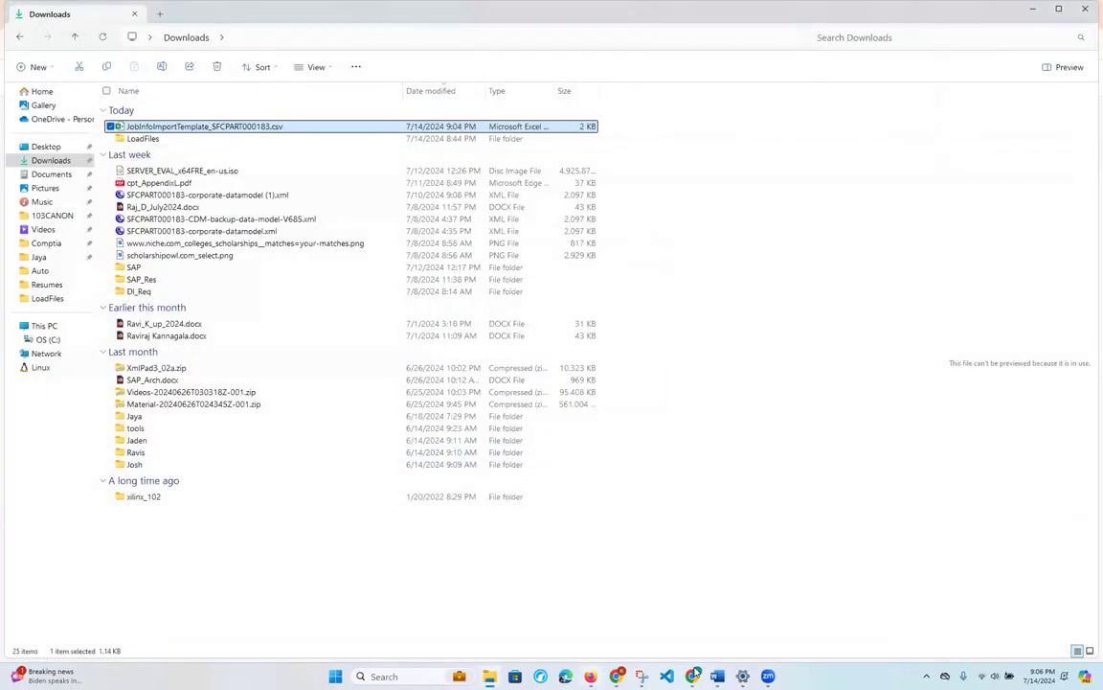
# Switch back to the browser, set up a Download Template action for the Employment Details entity, and review its available and selected data fields.
pyautogui.click(693, 676)
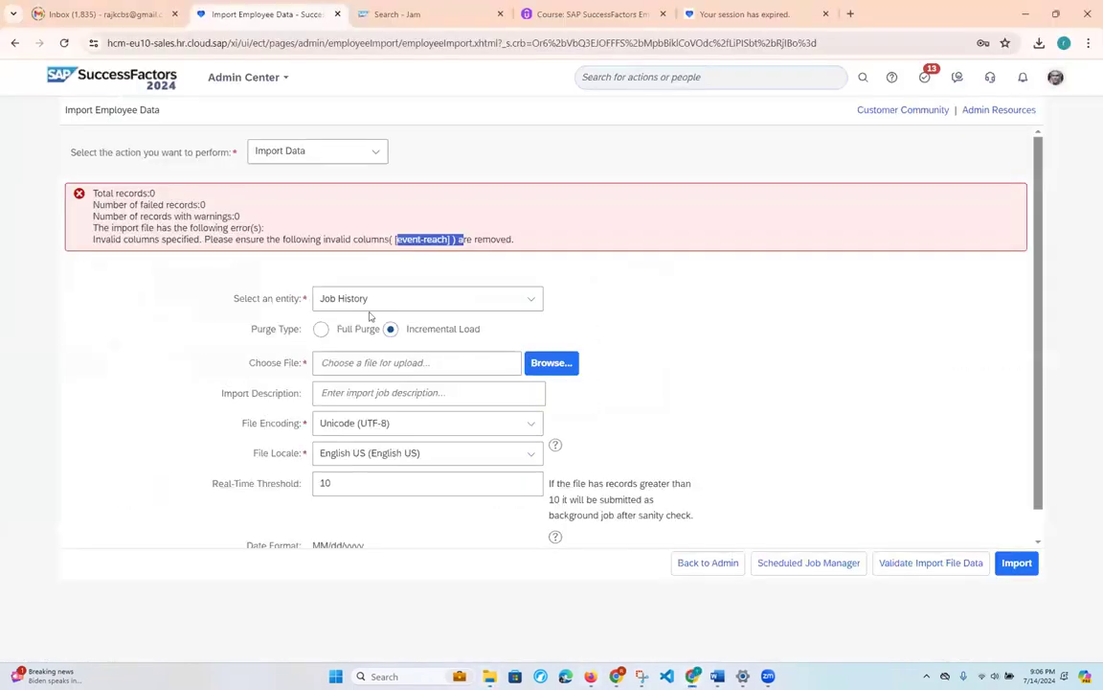
pyautogui.click(375, 151)
pyautogui.click(343, 205)
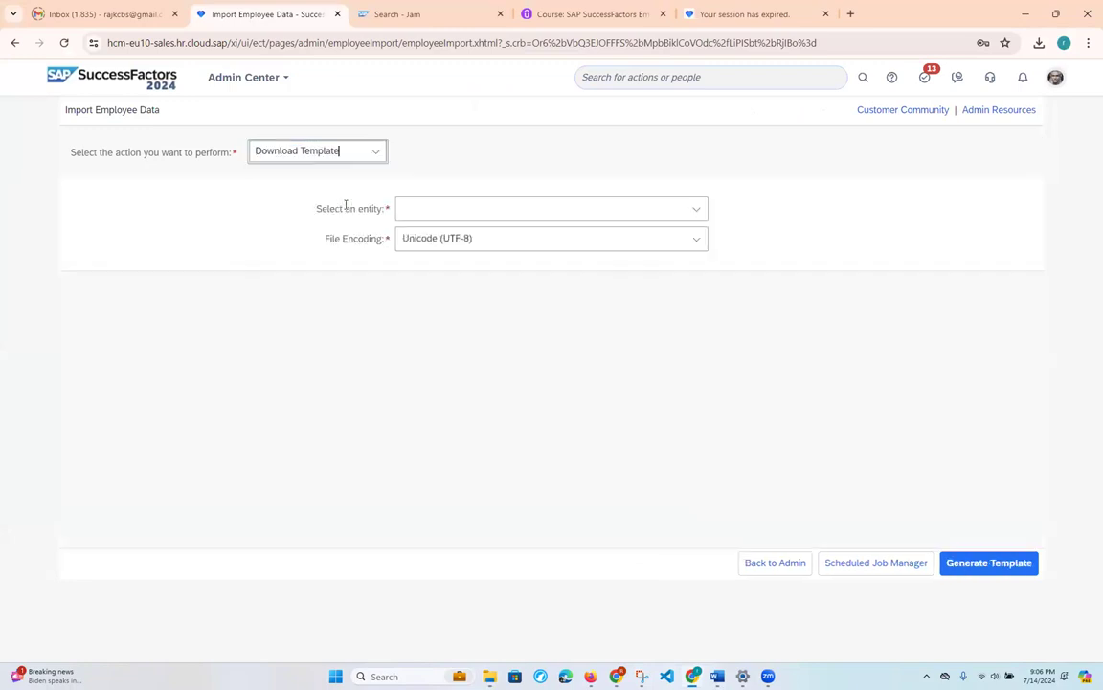
pyautogui.click(697, 212)
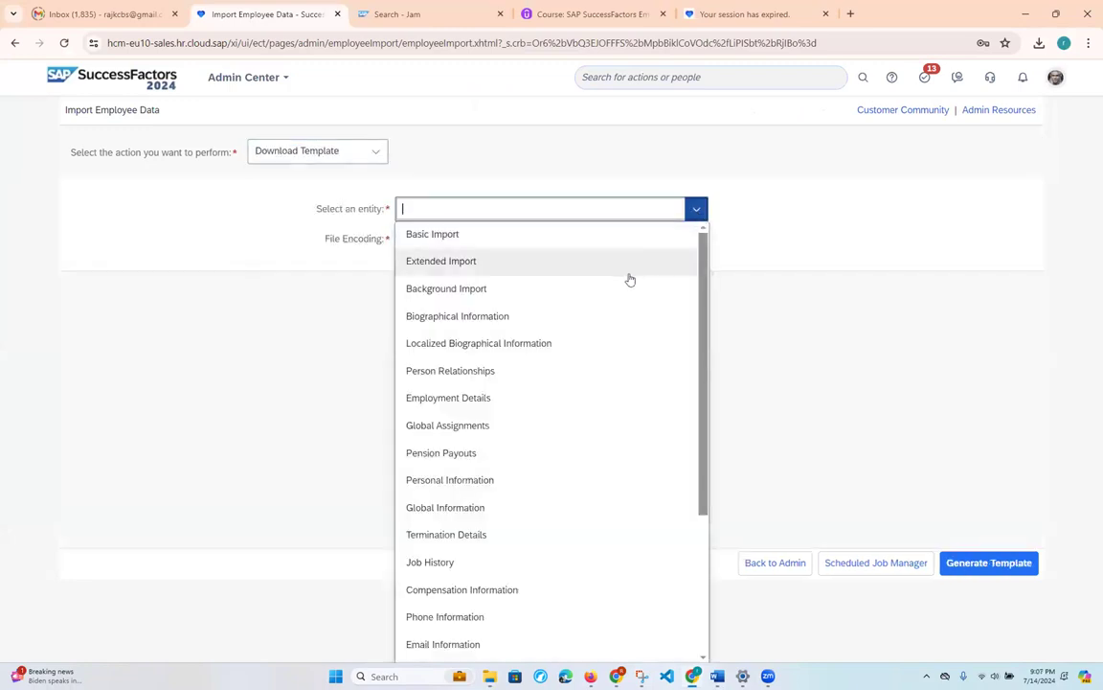
pyautogui.click(587, 240)
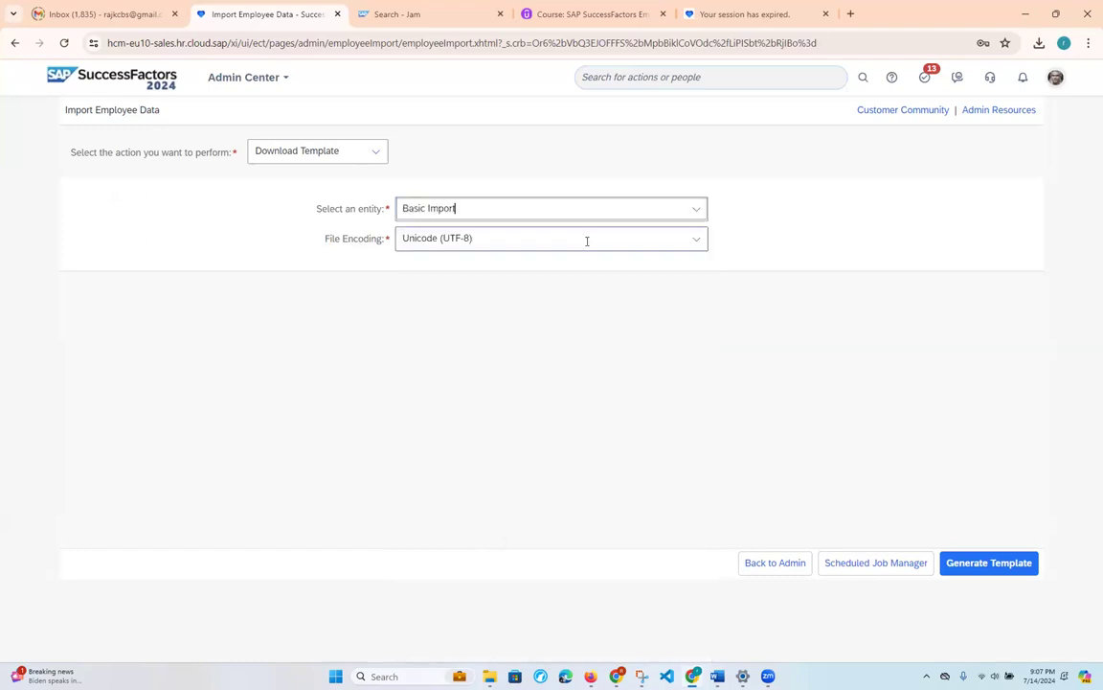
pyautogui.click(696, 210)
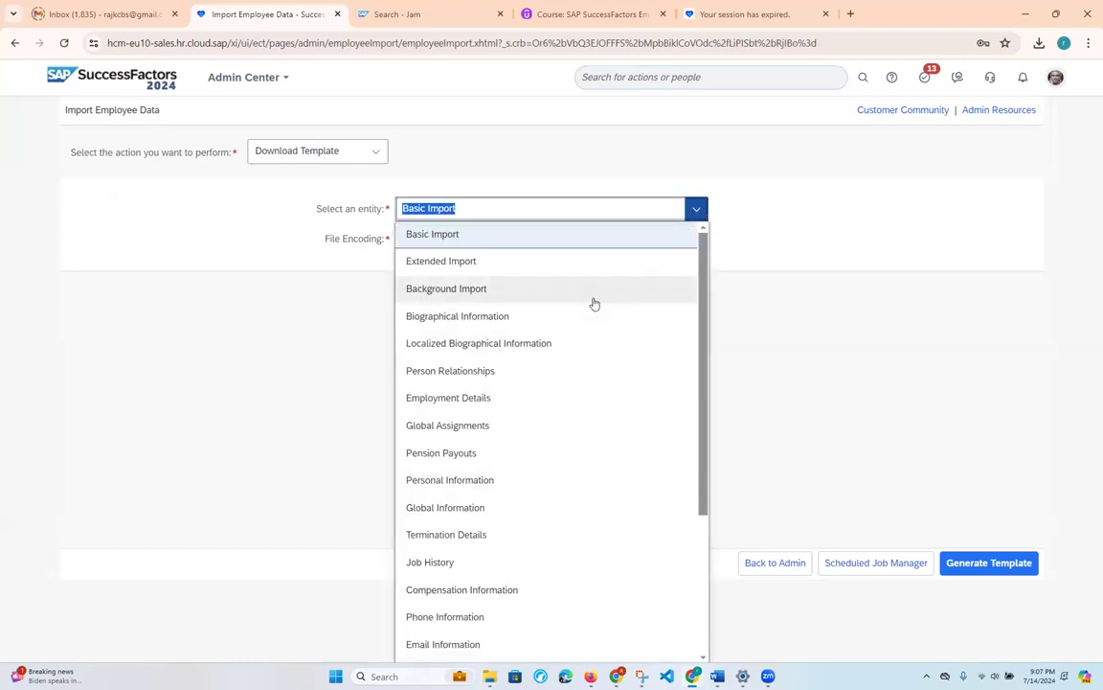
pyautogui.click(542, 399)
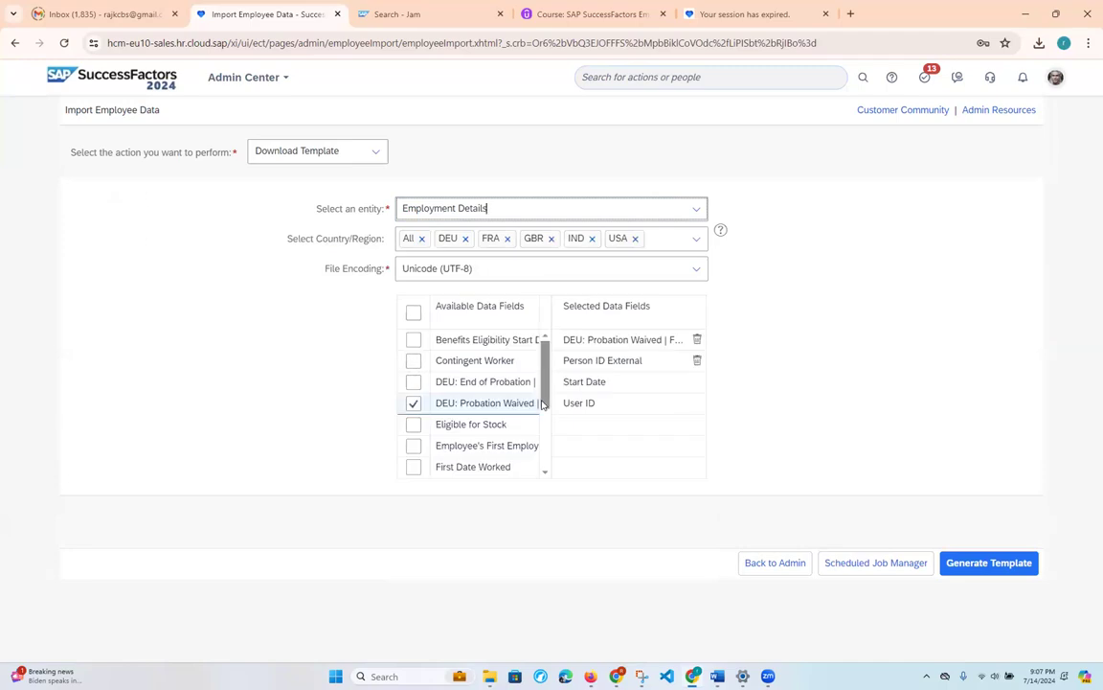
pyautogui.click(594, 383)
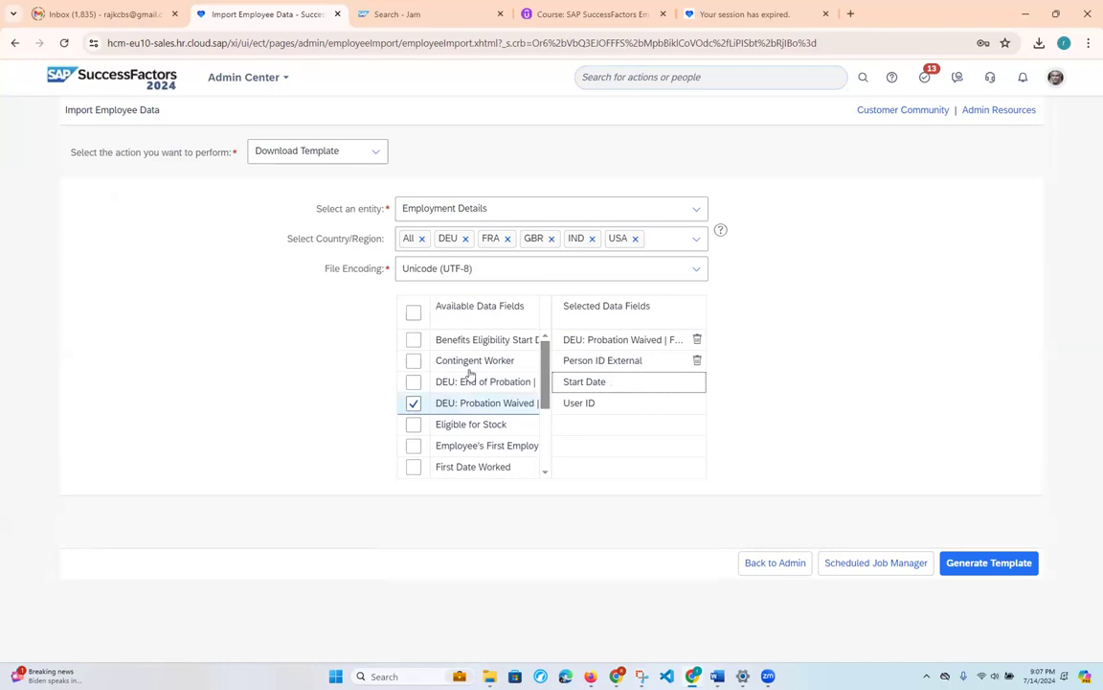
pyautogui.scroll(-3, 544, 457)
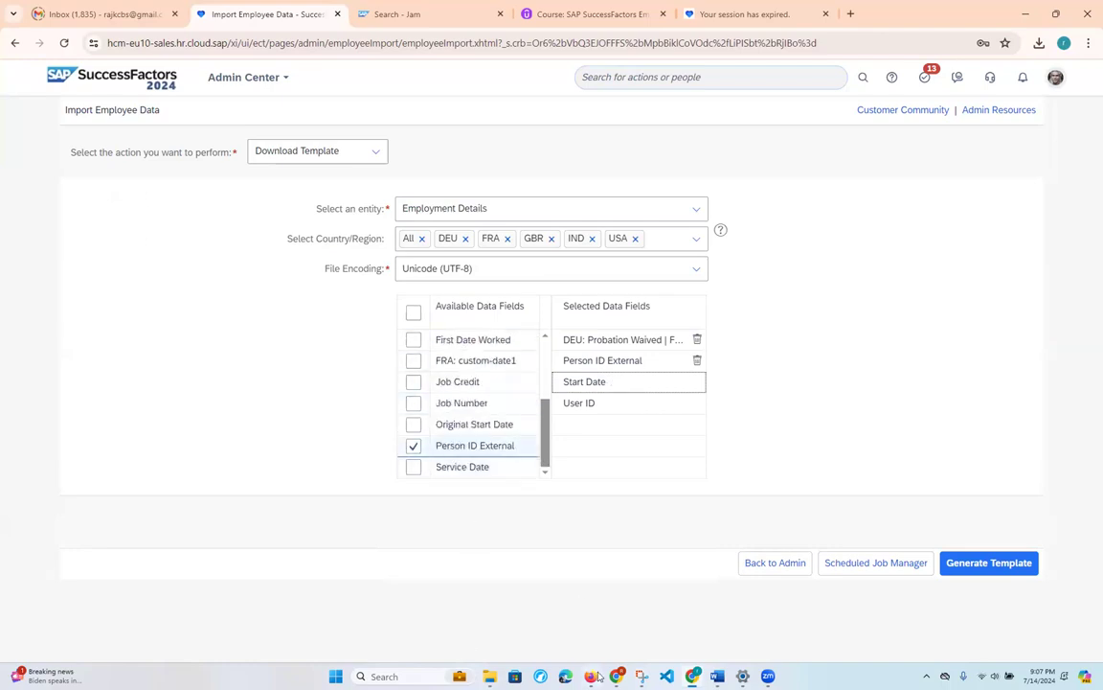
# Search for Manage Business Configuration, open it, and display the employmentInfo HRIS element with its fields.
pyautogui.click(622, 74)
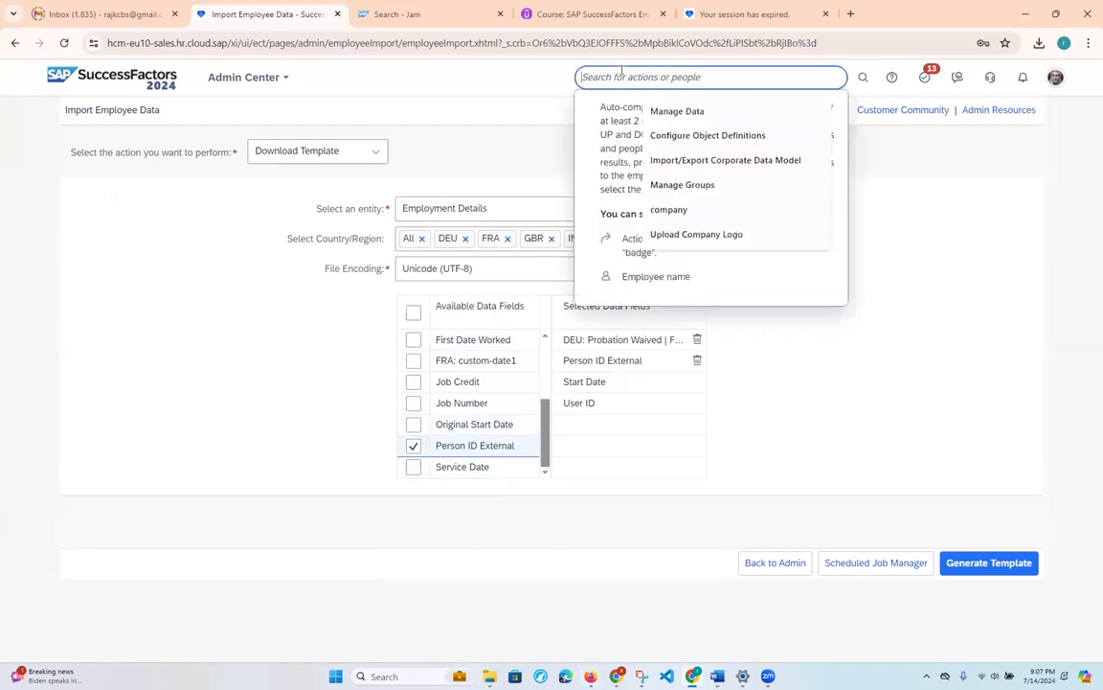
pyautogui.write('MANAGE')
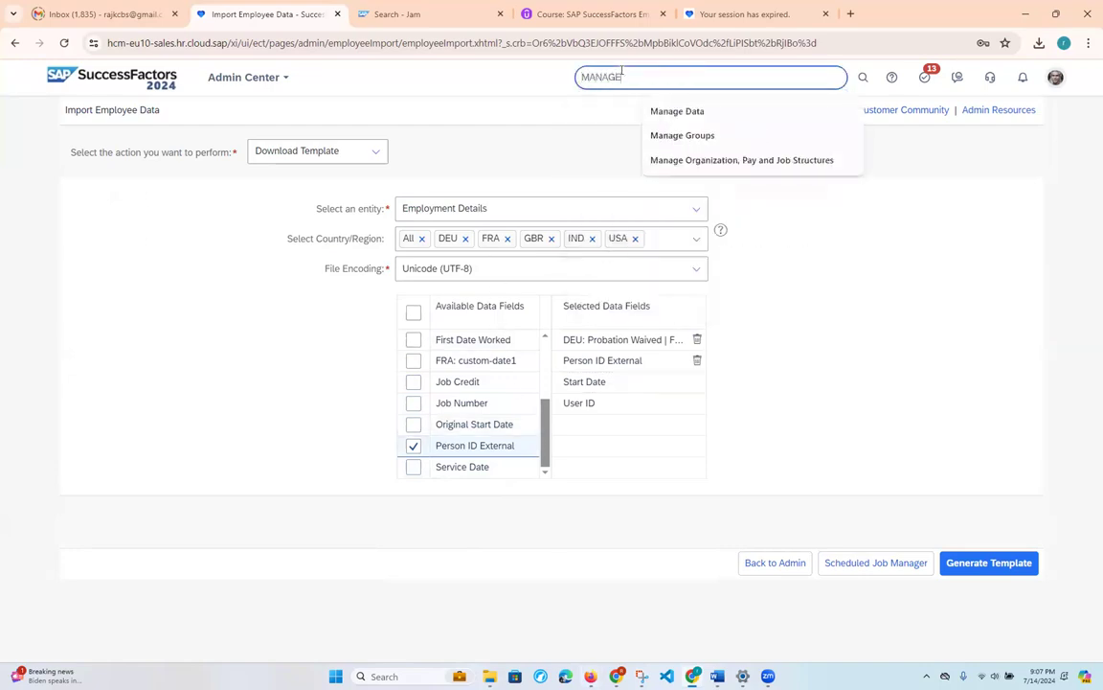
pyautogui.write(' BU')
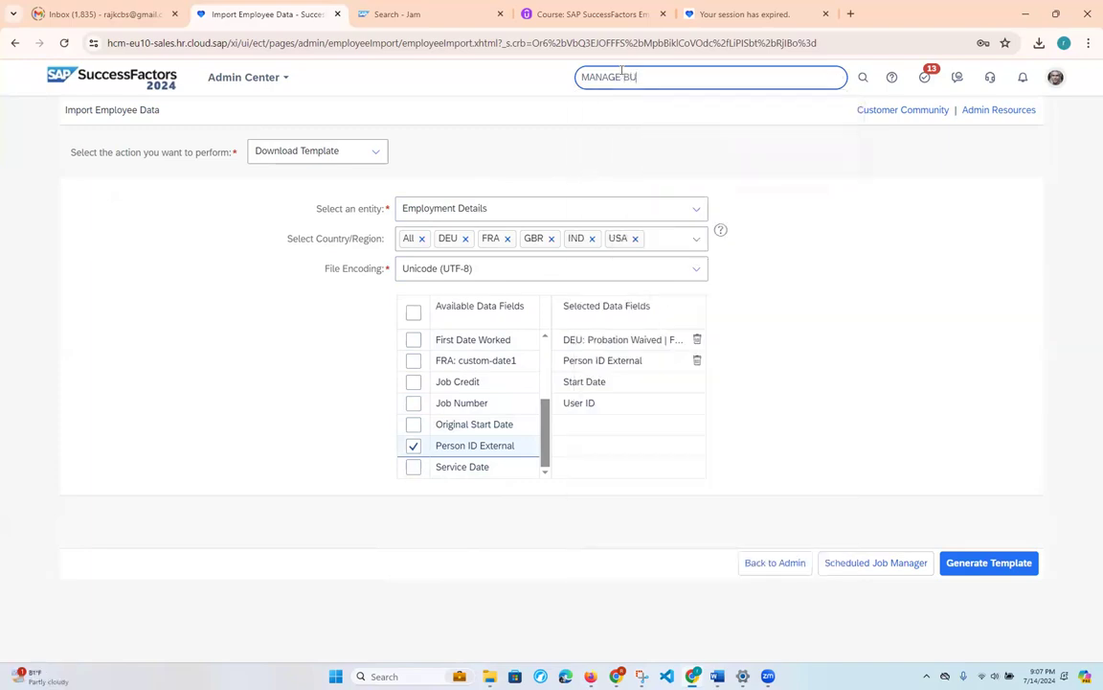
pyautogui.write('SINESS')
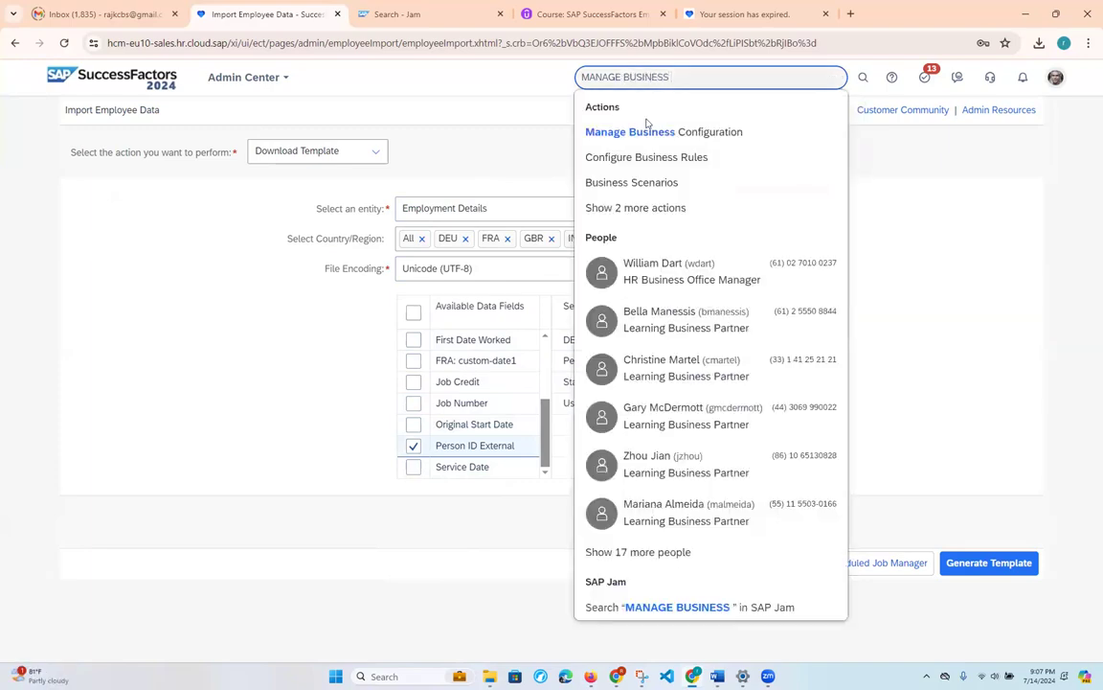
pyautogui.click(640, 130)
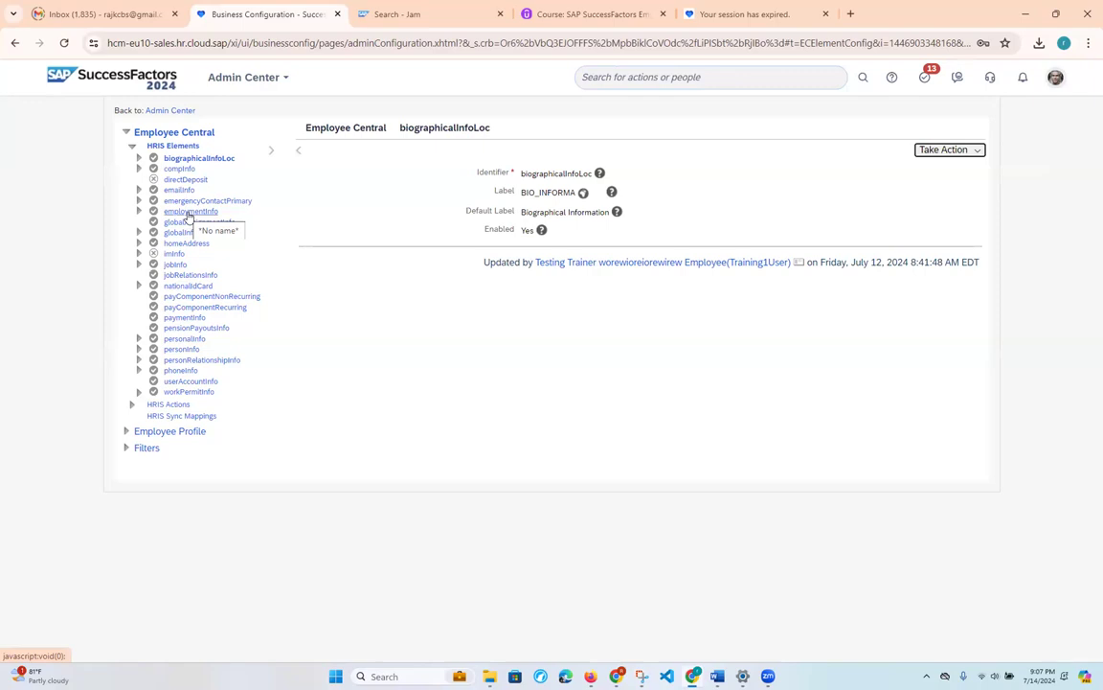
pyautogui.click(189, 215)
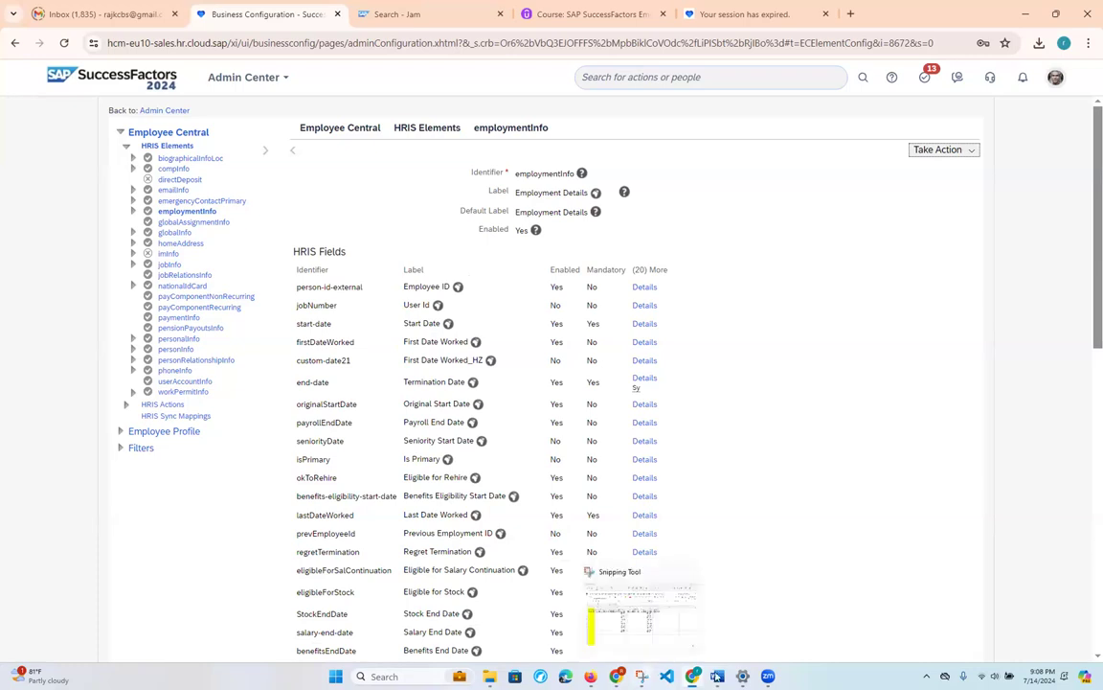
# Review the error notes and screenshots in Errors.docx in Word, and return to the employmentInfo configuration in the browser.
pyautogui.click(719, 676)
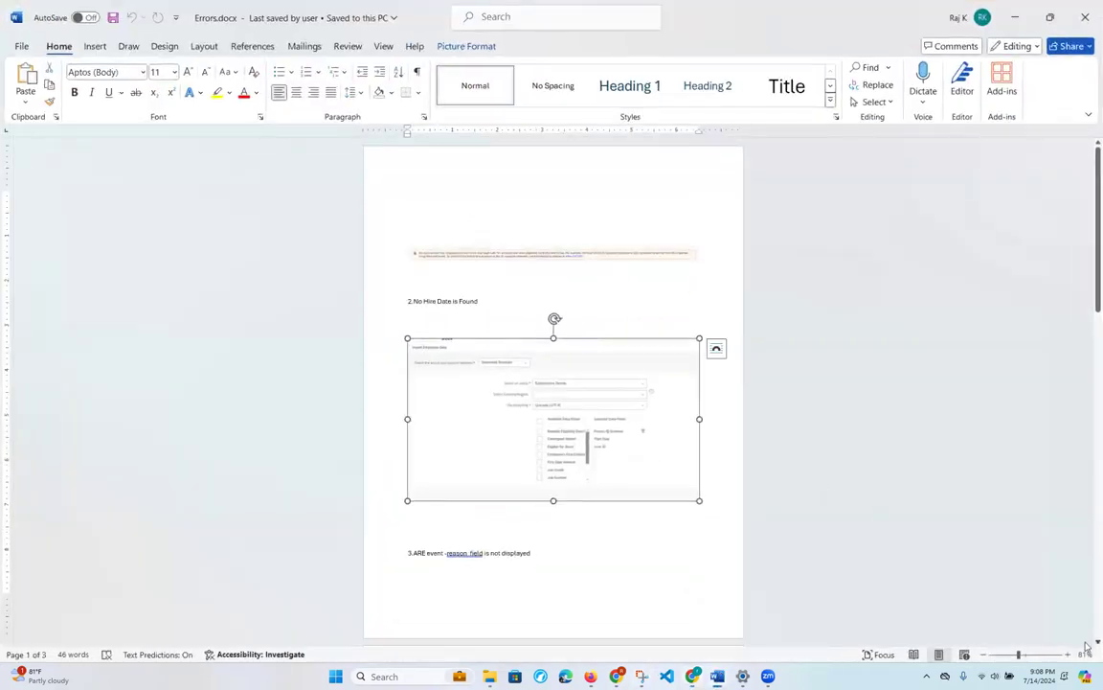
pyautogui.scroll(-2, 1087, 613)
pyautogui.scroll(-5, 1087, 648)
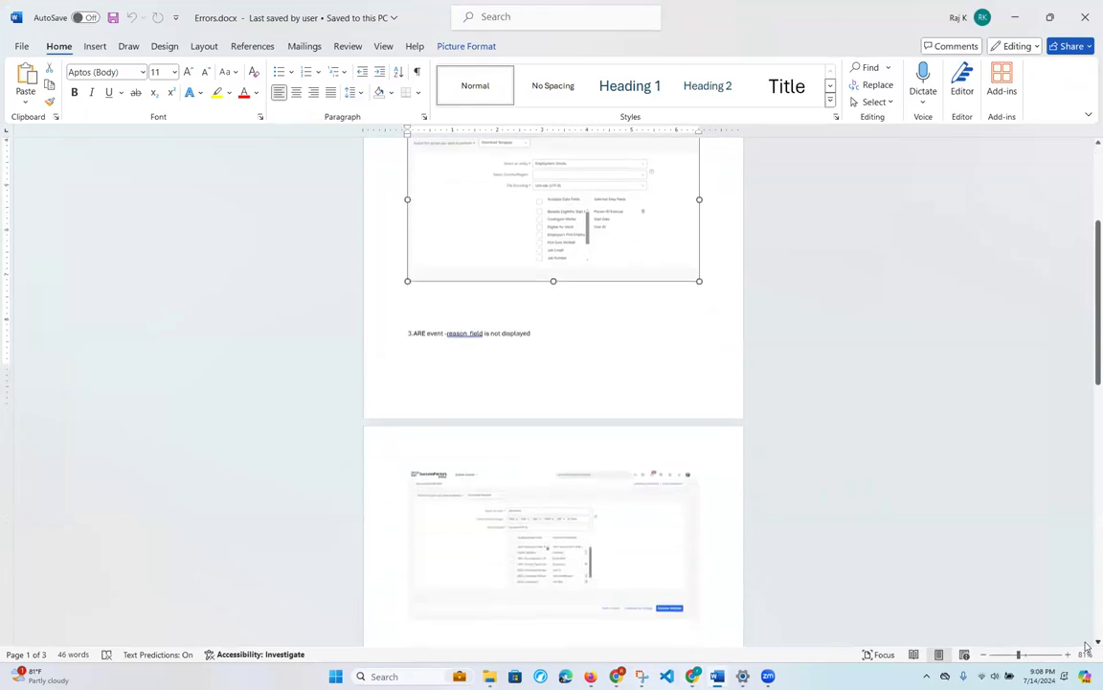
pyautogui.hotkey('alt', 'Tab')
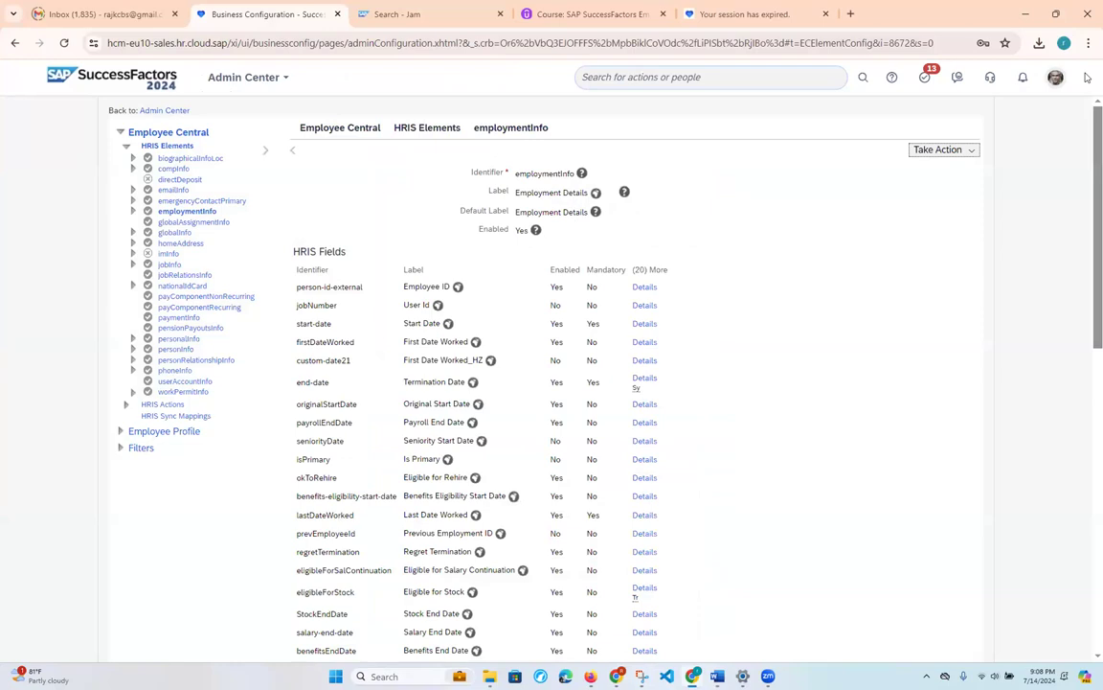
# Start a correction of the employmentInfo HRIS element and relabel the start-date field as Hire Date.
pyautogui.click(944, 150)
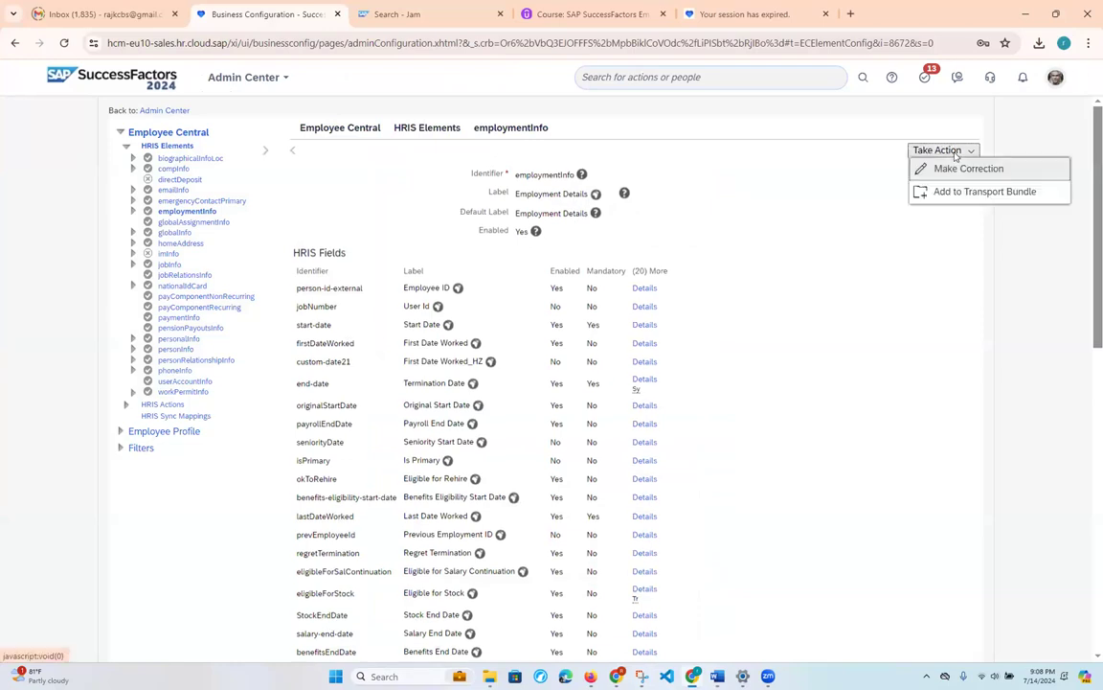
pyautogui.click(961, 167)
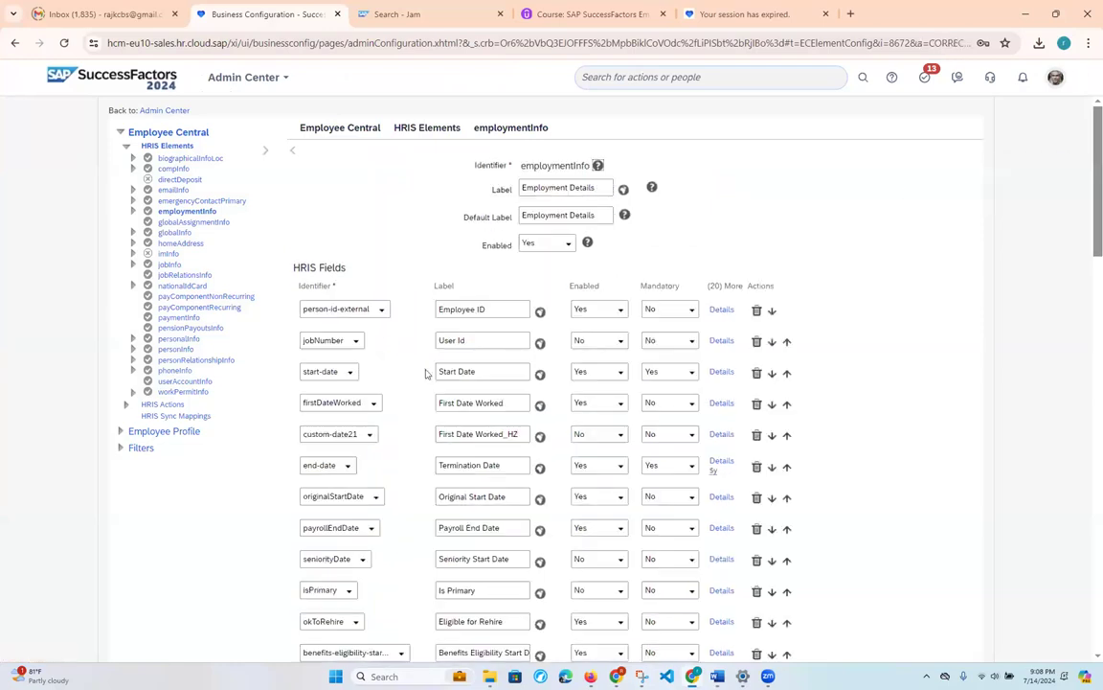
pyautogui.click(350, 373)
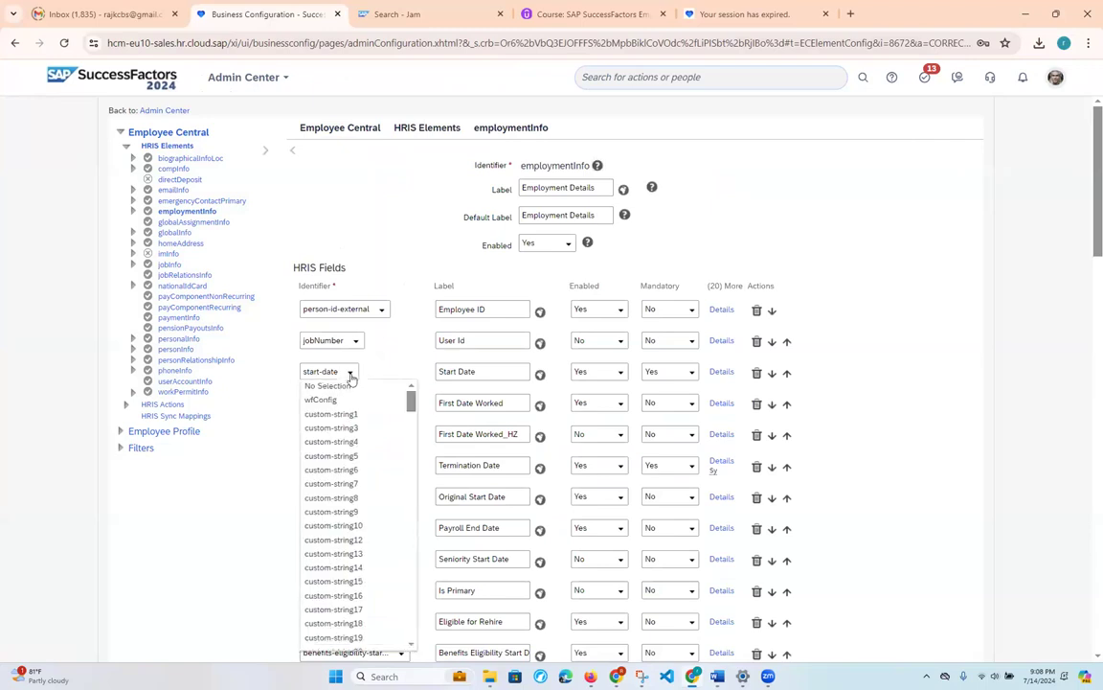
pyautogui.click(496, 375)
pyautogui.moveTo(451, 374); pyautogui.dragTo(408, 374)
pyautogui.click(406, 374)
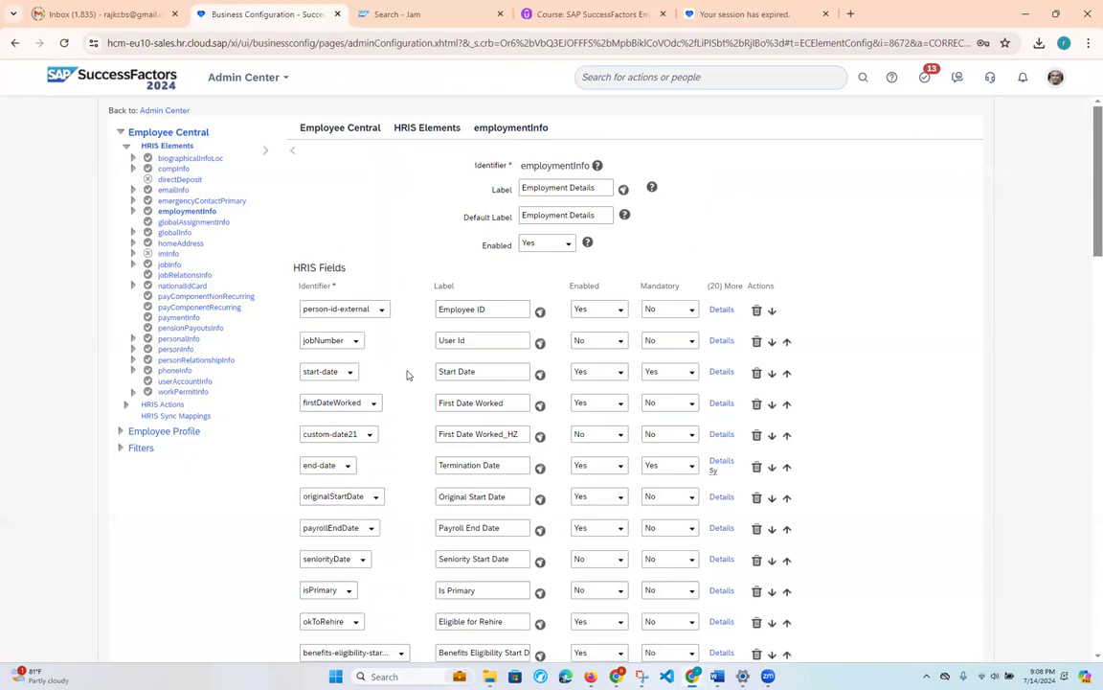
pyautogui.click(488, 375)
pyautogui.moveTo(488, 374); pyautogui.dragTo(426, 376)
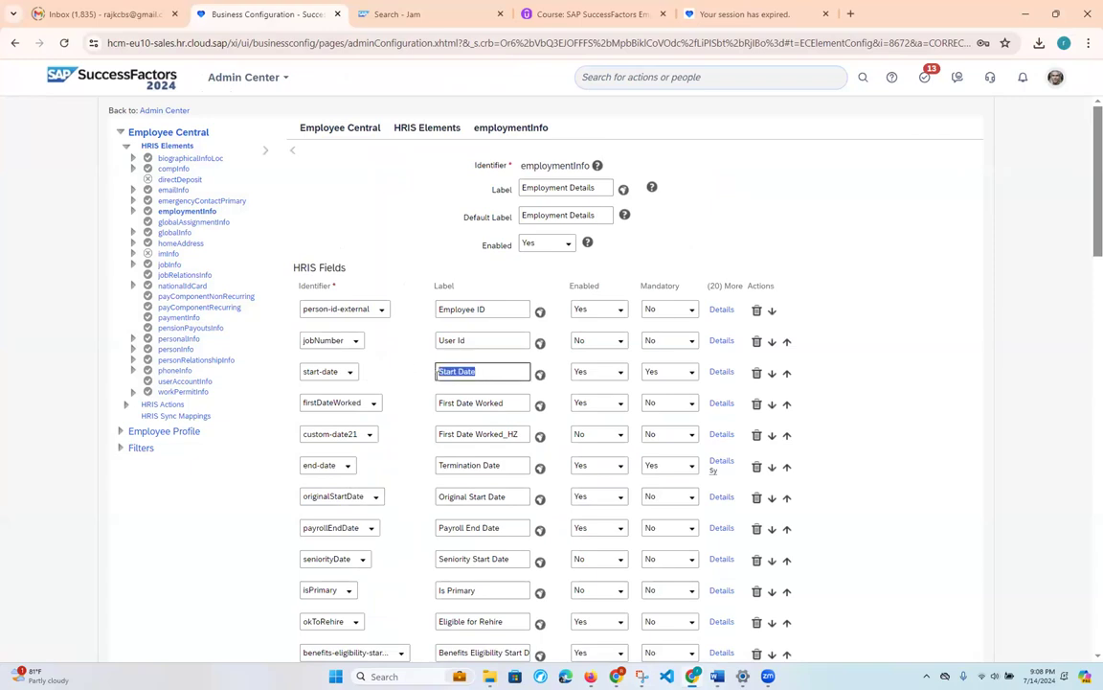
pyautogui.press('BackSpace')
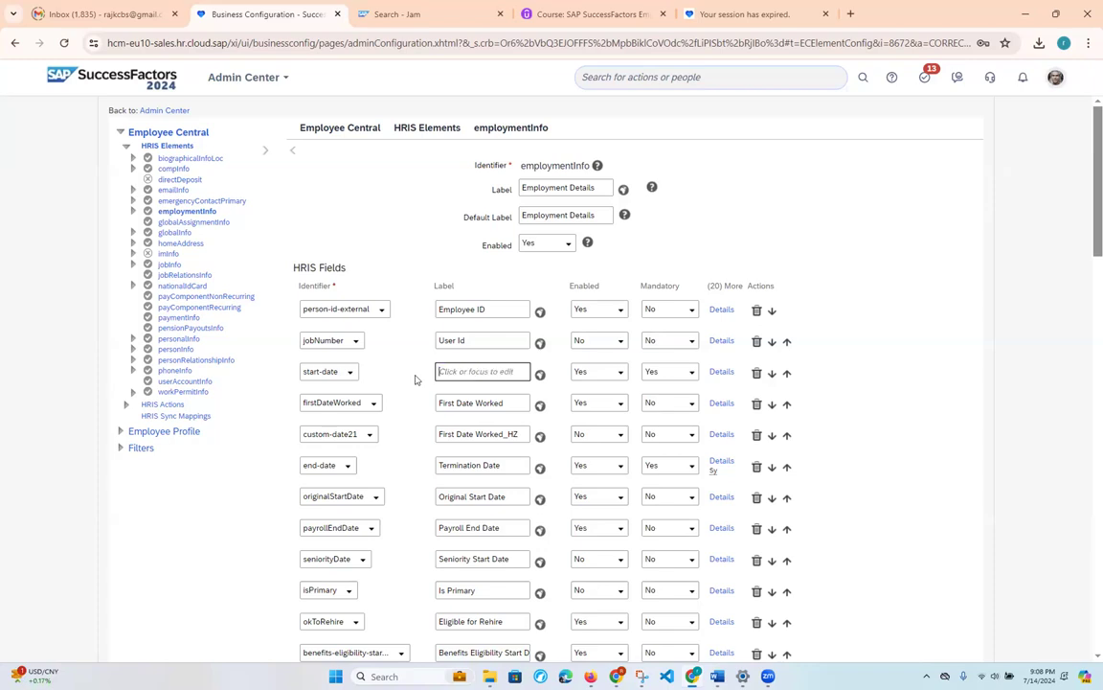
pyautogui.write('Hire Date')
# Save the employmentInfo correction and confirm the section assignment resets for the country-specific elements.
pyautogui.scroll(-10, 1086, 508)
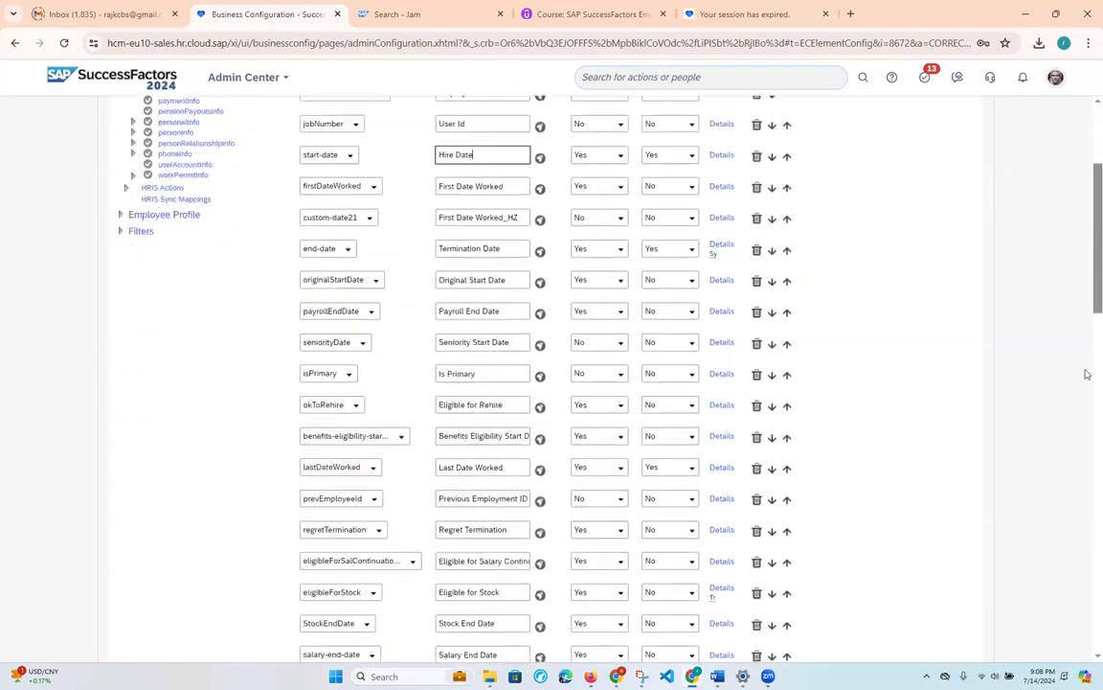
pyautogui.scroll(-3, 1086, 509)
pyautogui.scroll(-5, 1086, 508)
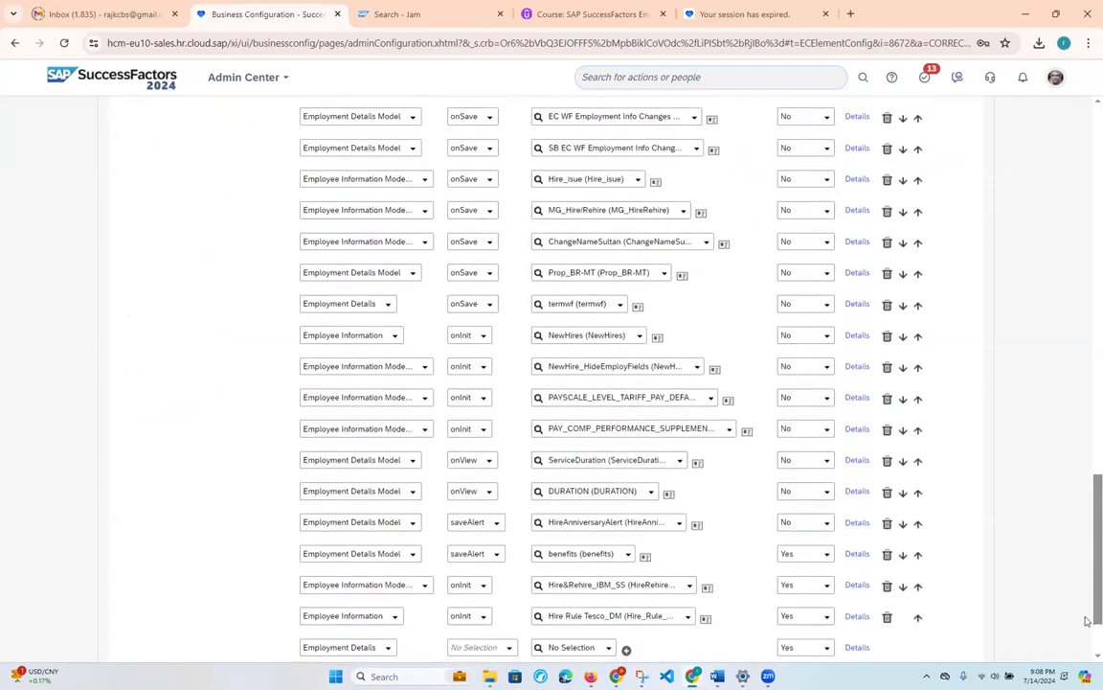
pyautogui.click(907, 632)
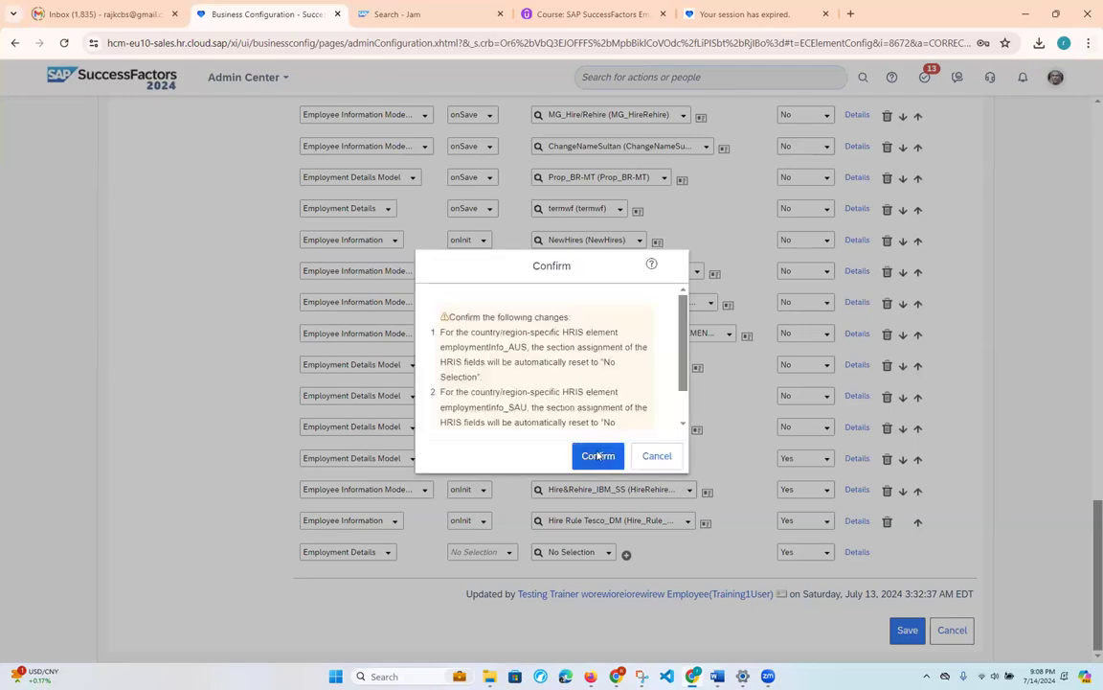
pyautogui.click(597, 456)
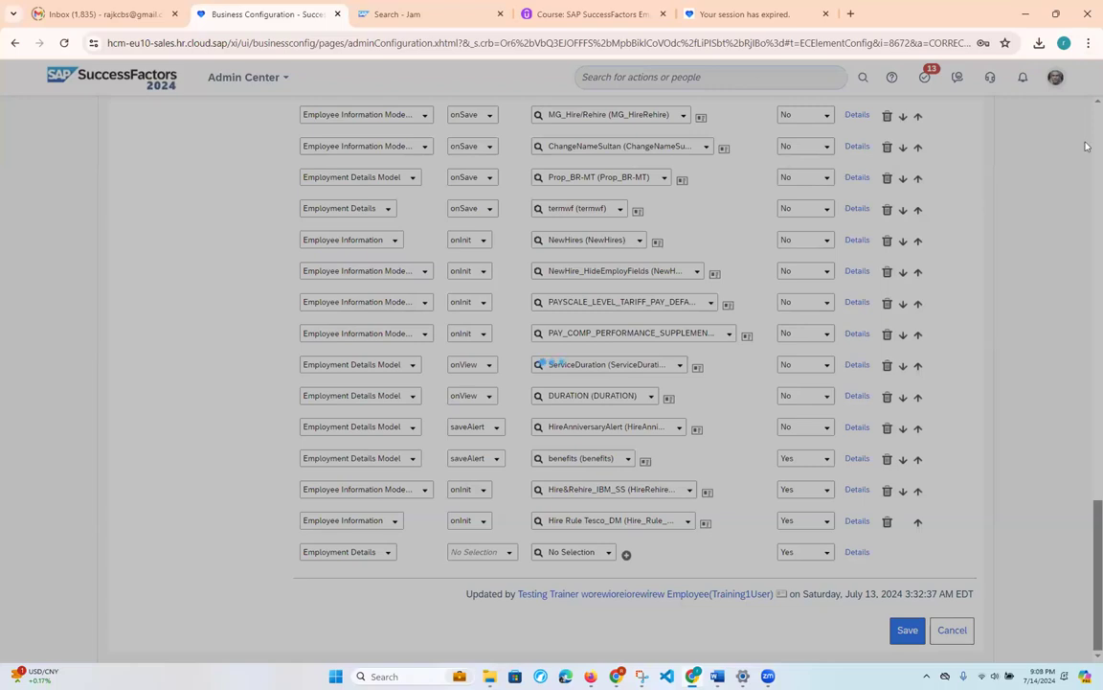
# Switch to Errors.docx in Word, enlarge the page, and examine the note on the ARE event-reason field with its Job History screenshot.
pyautogui.click(717, 677)
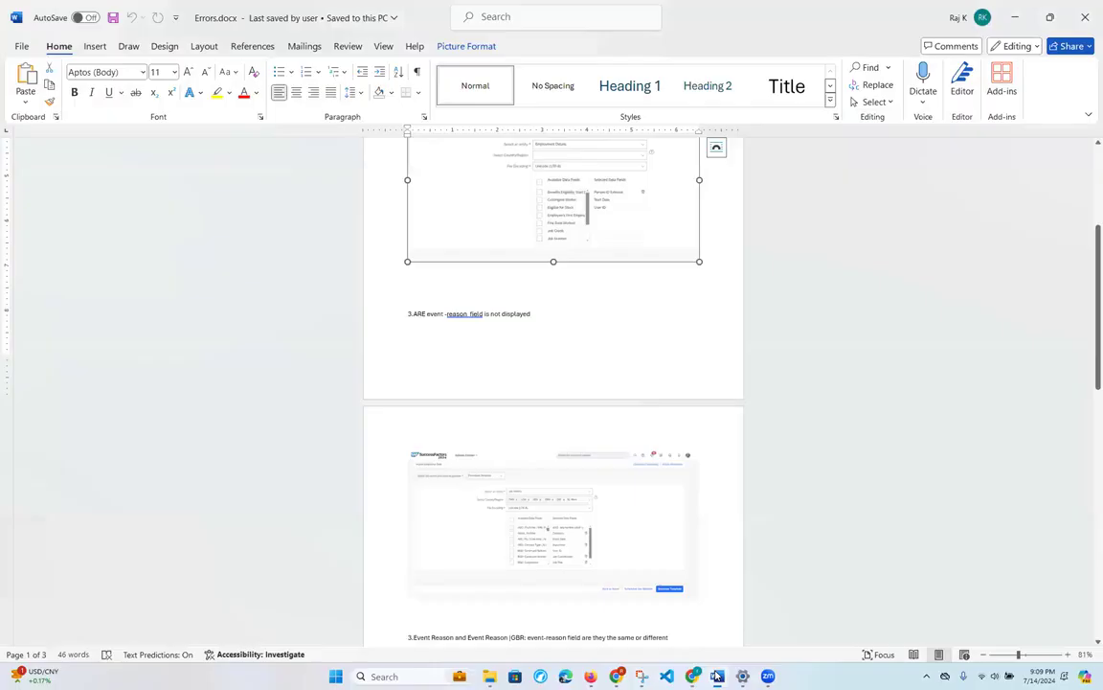
pyautogui.click(1038, 656)
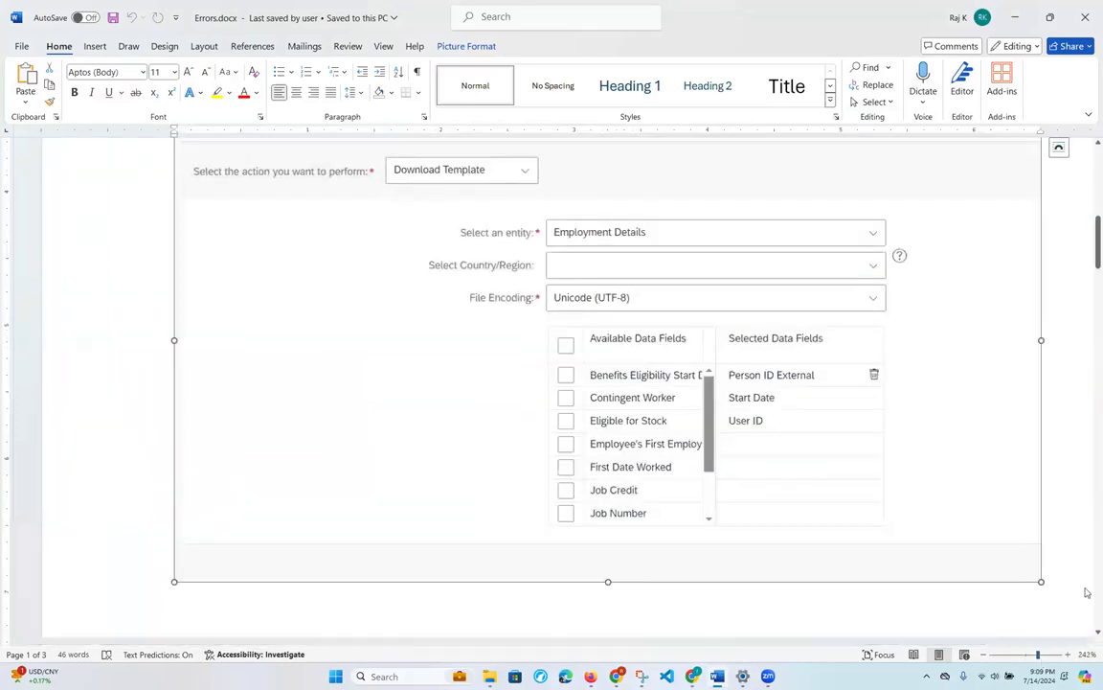
pyautogui.scroll(-3, 1087, 636)
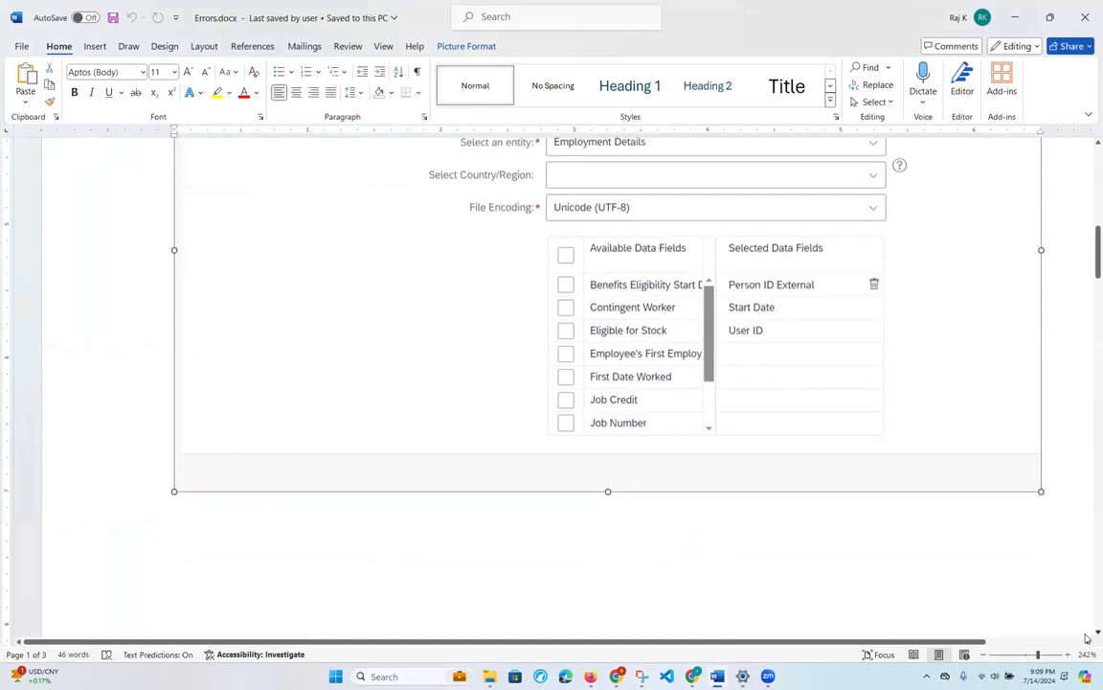
pyautogui.scroll(-5, 1086, 636)
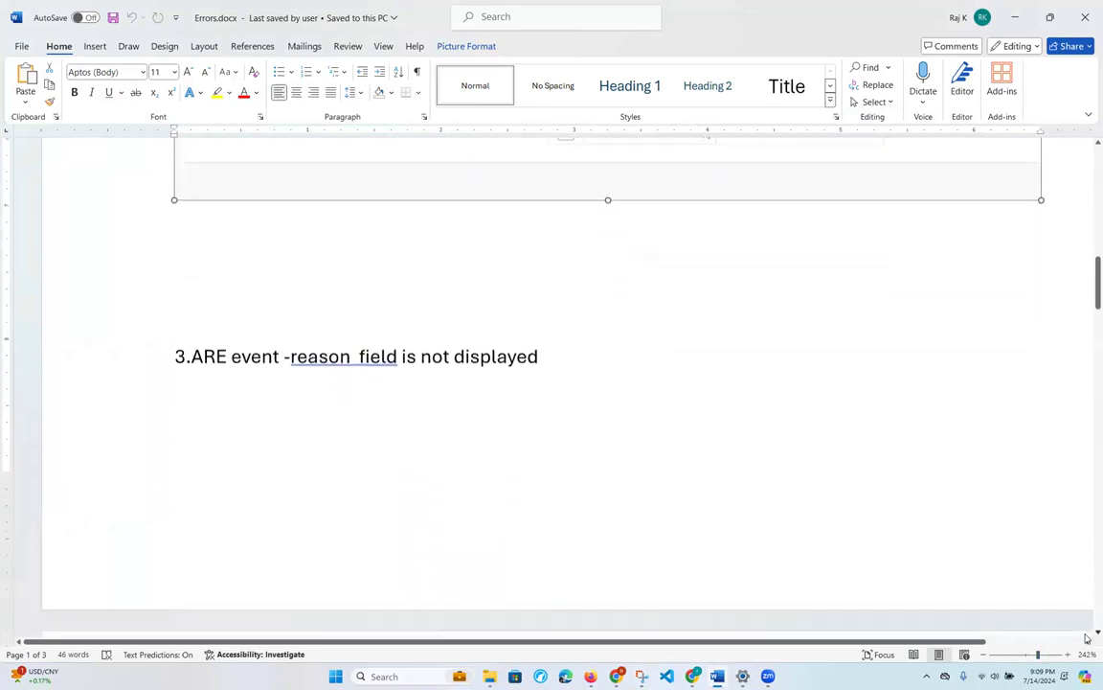
pyautogui.scroll(-2, 1086, 636)
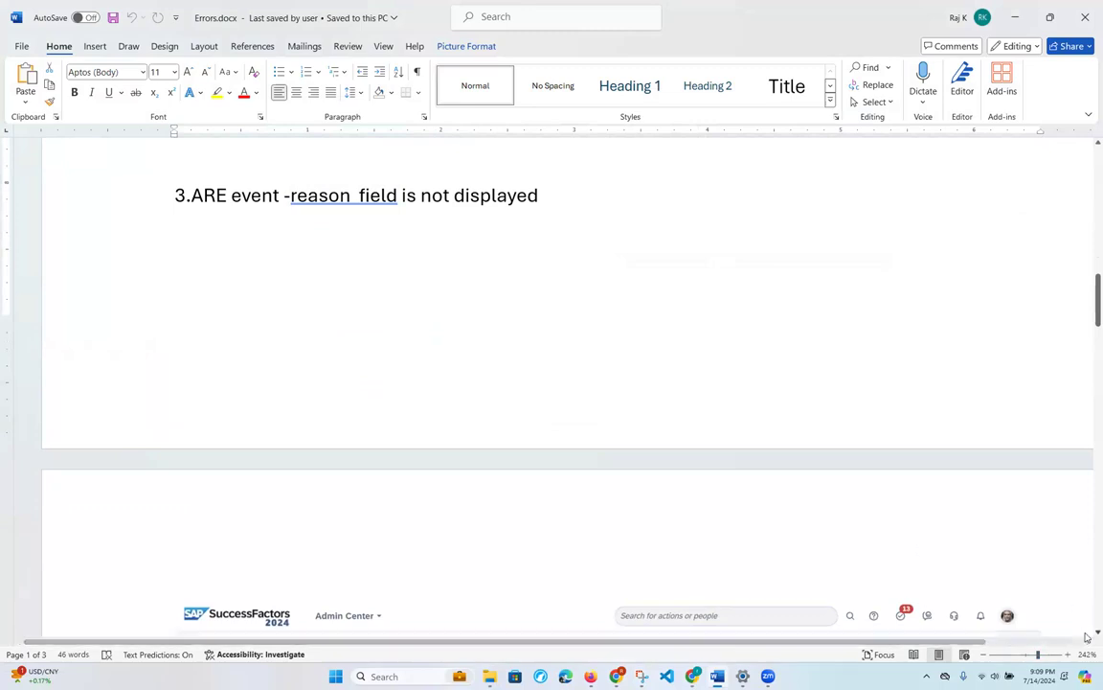
pyautogui.scroll(-3, 1084, 628)
pyautogui.scroll(-6, 1086, 636)
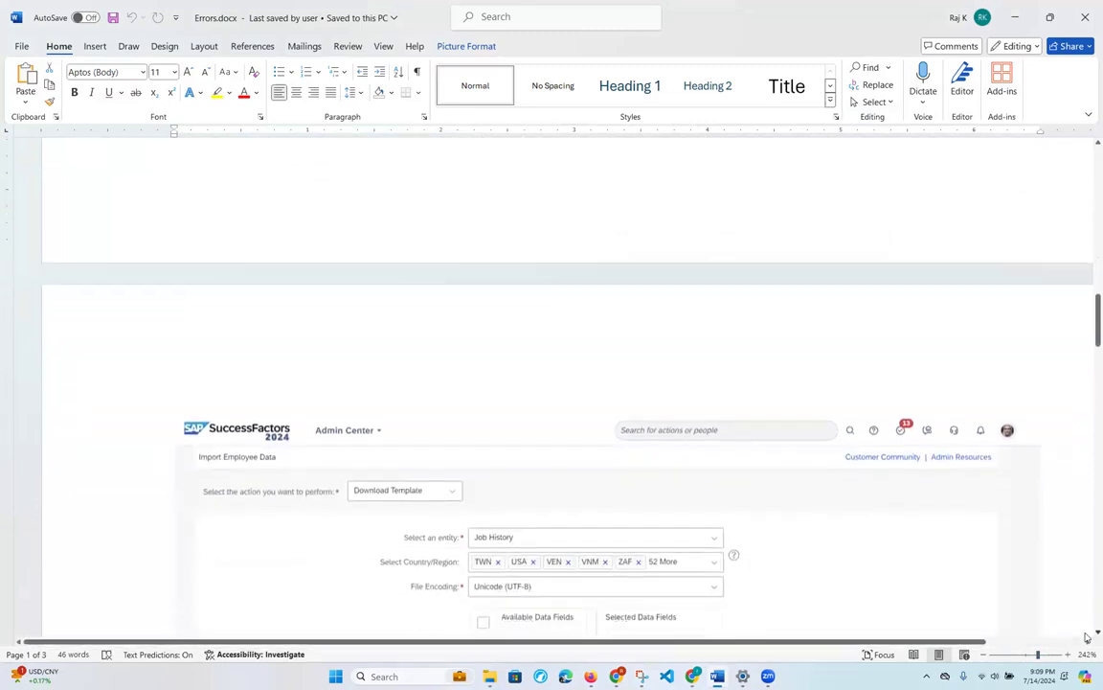
pyautogui.scroll(-6, 1086, 636)
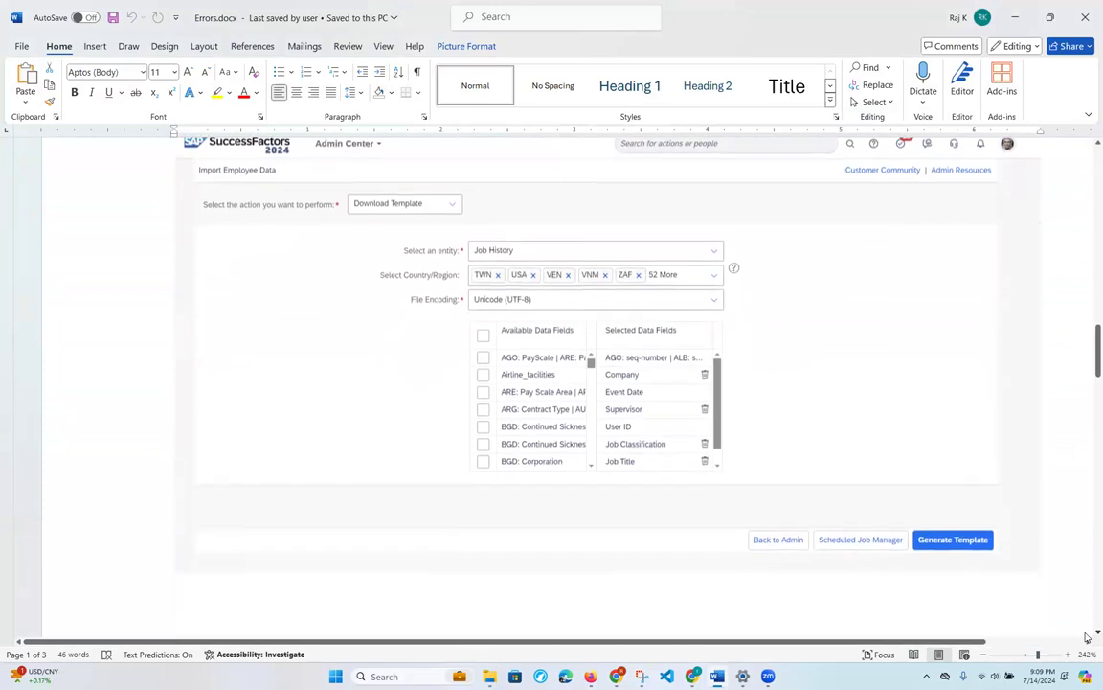
# Read the question about Event Reason versus Event Reason |GBR: event-reason and examine the Compensation Information template screenshot below it.
pyautogui.scroll(-2, 1086, 636)
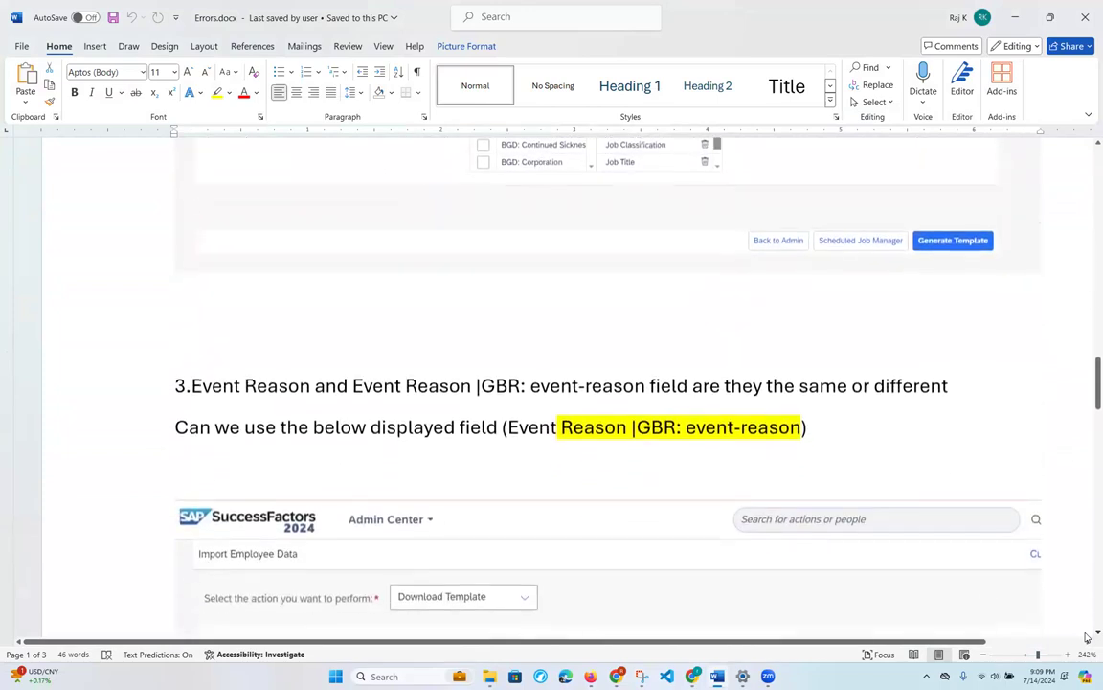
pyautogui.scroll(-1, 1086, 636)
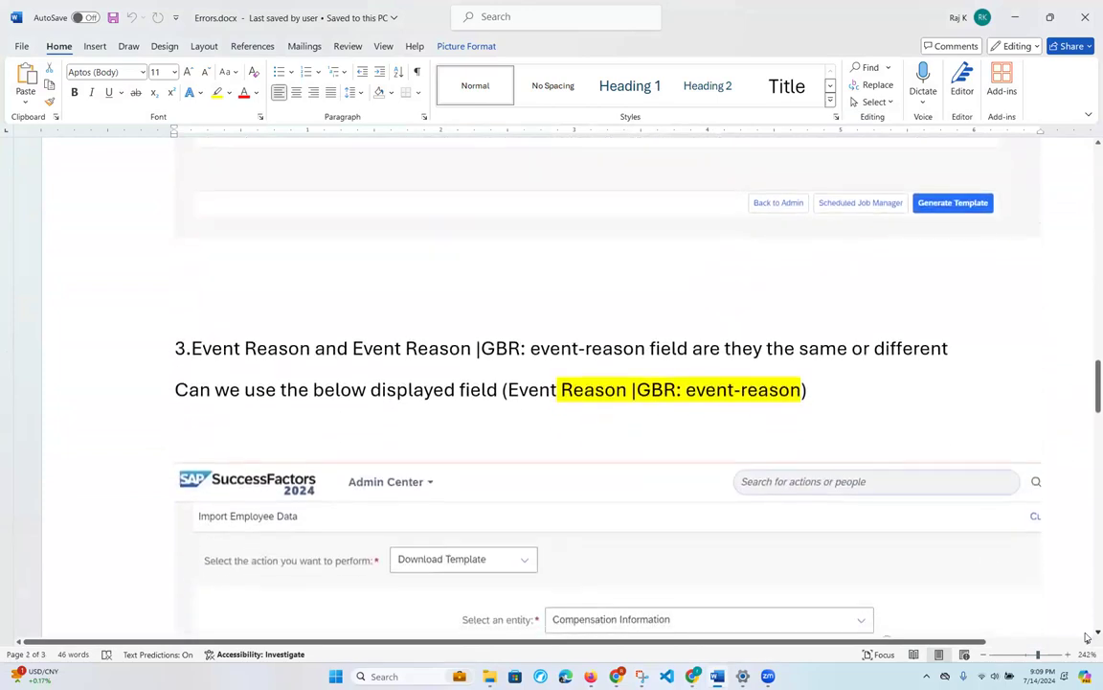
pyautogui.scroll(-2, 1086, 636)
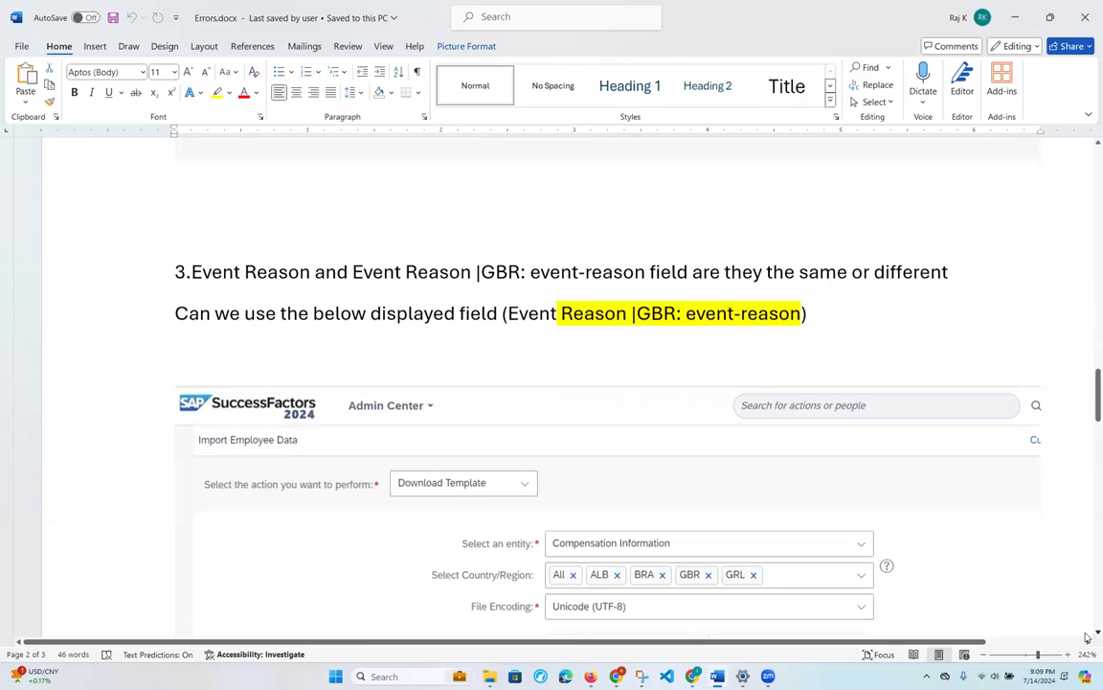
pyautogui.scroll(-1, 1086, 636)
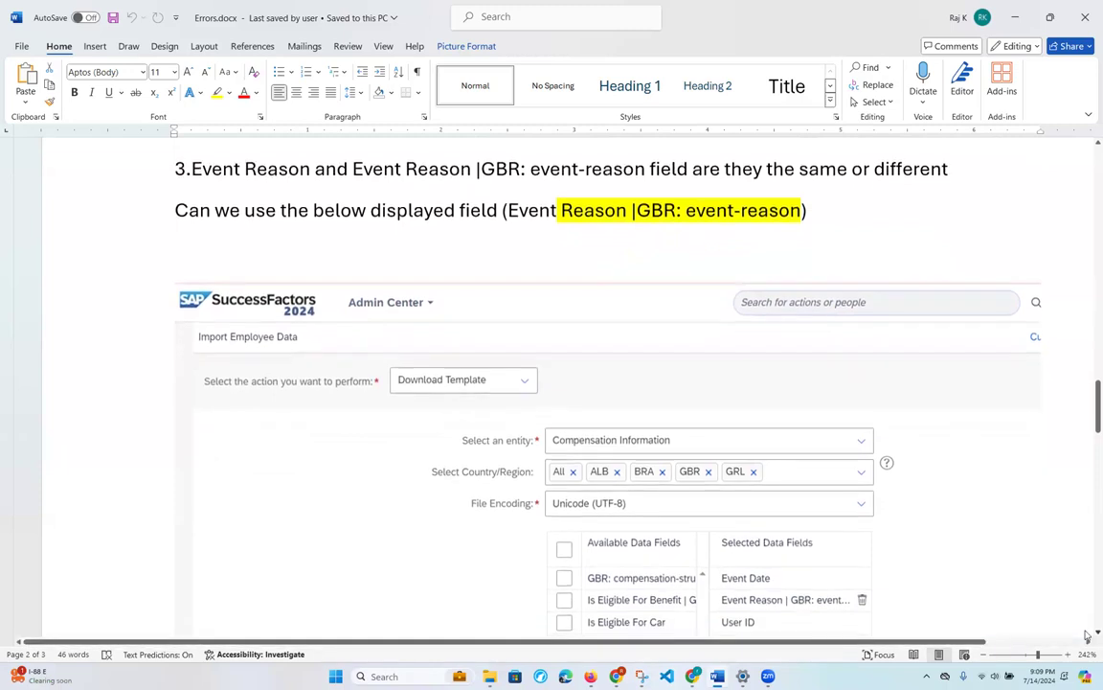
pyautogui.scroll(-2, 712, 505)
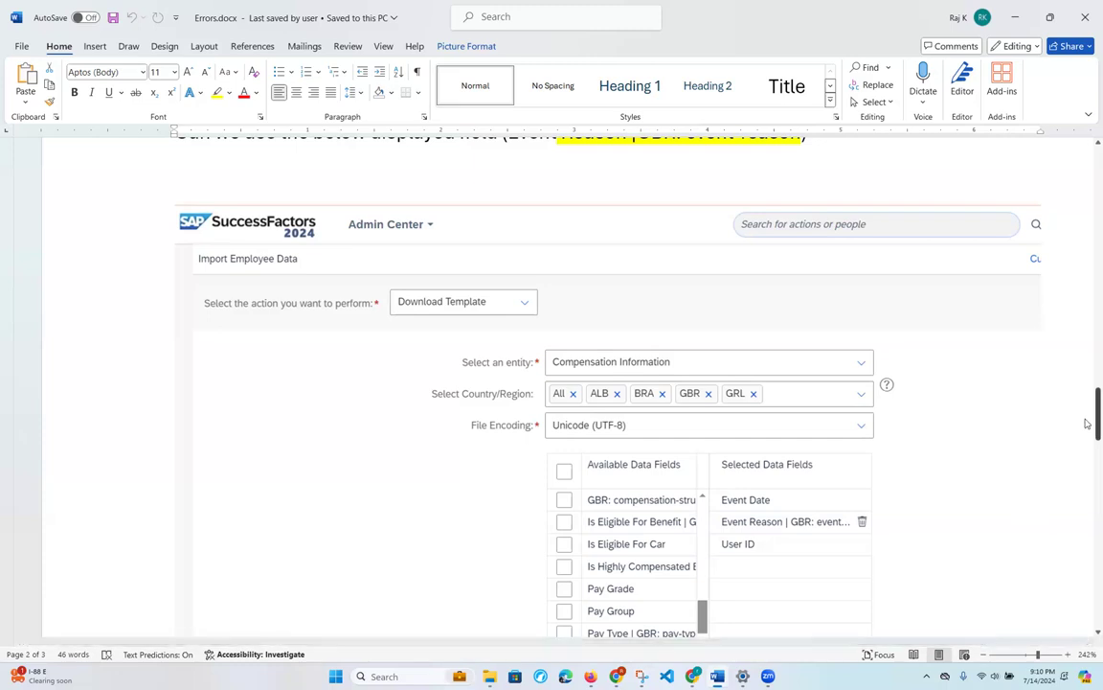
# Go back to the beginning of Errors.docx, and minimize the Word and browser windows.
pyautogui.moveTo(1087, 423); pyautogui.dragTo(1087, 161)
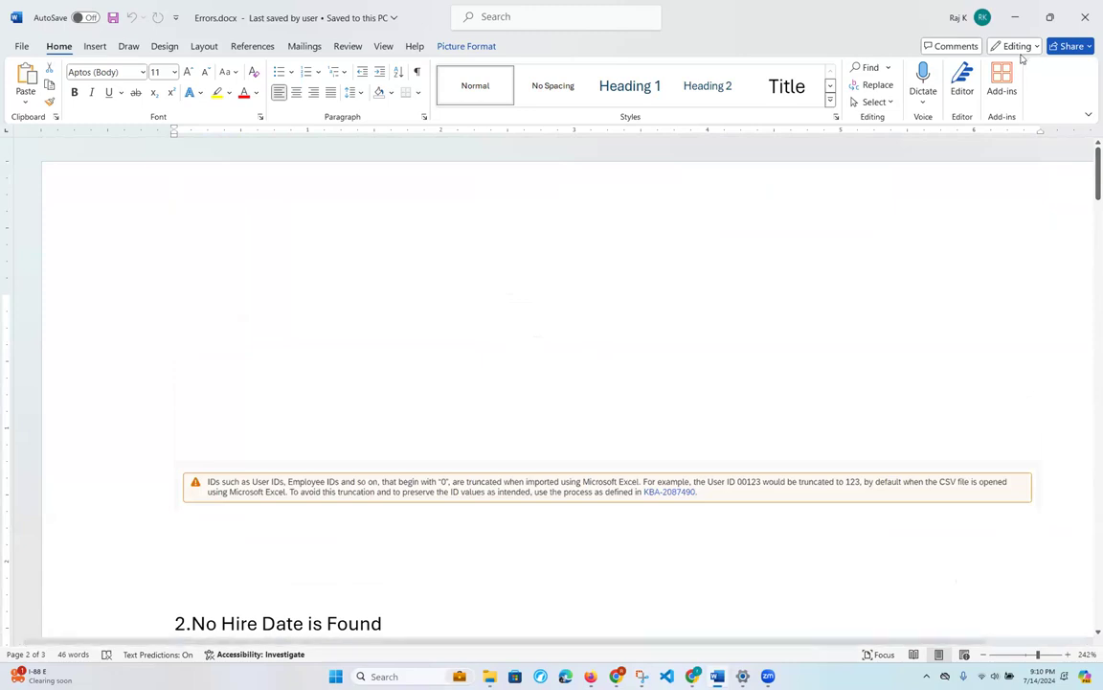
pyautogui.click(1015, 17)
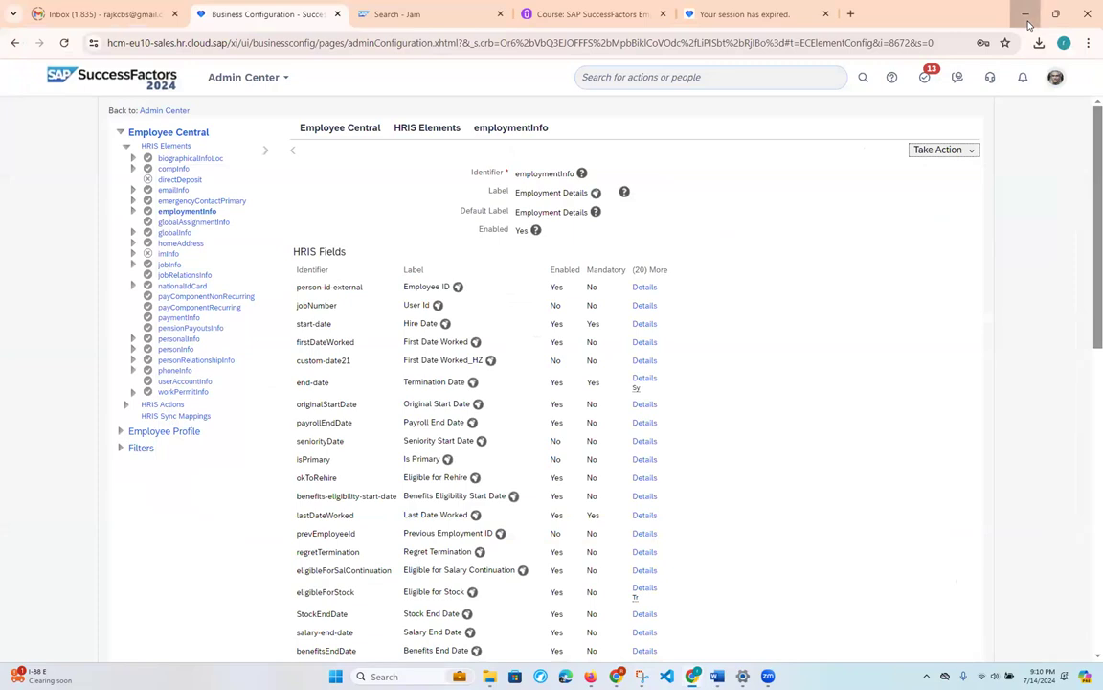
pyautogui.click(1027, 20)
pyautogui.click(1032, 16)
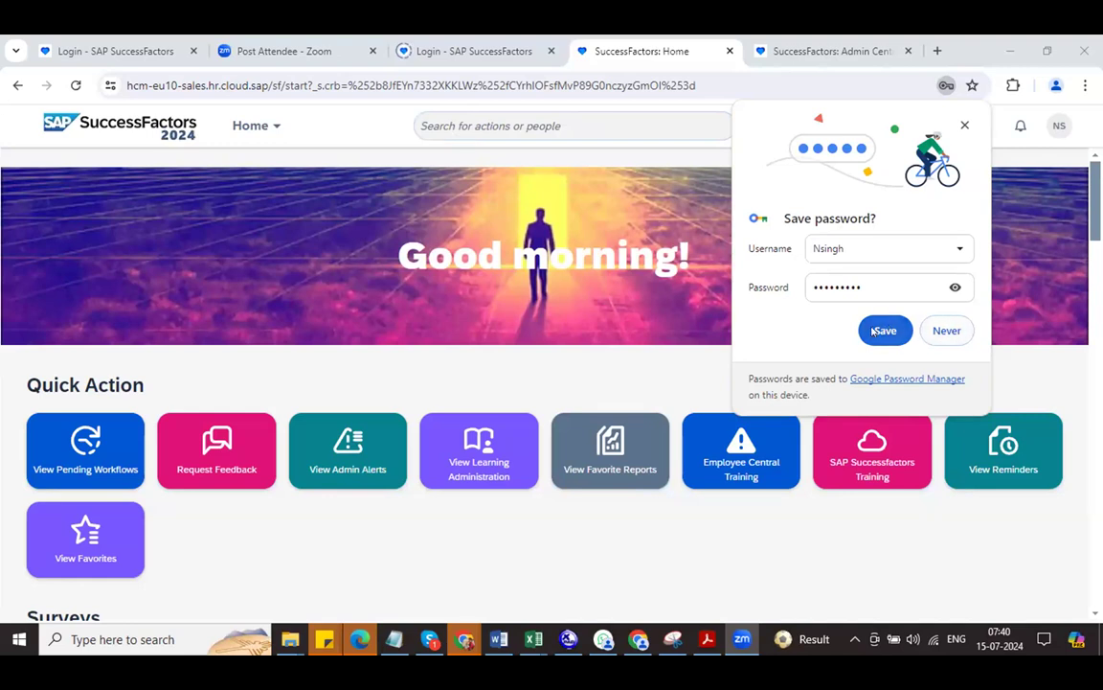
# Save the login credentials in the browser, search SuccessFactors for "man bus con", and open Manage Business Configuration.
pyautogui.click(873, 330)
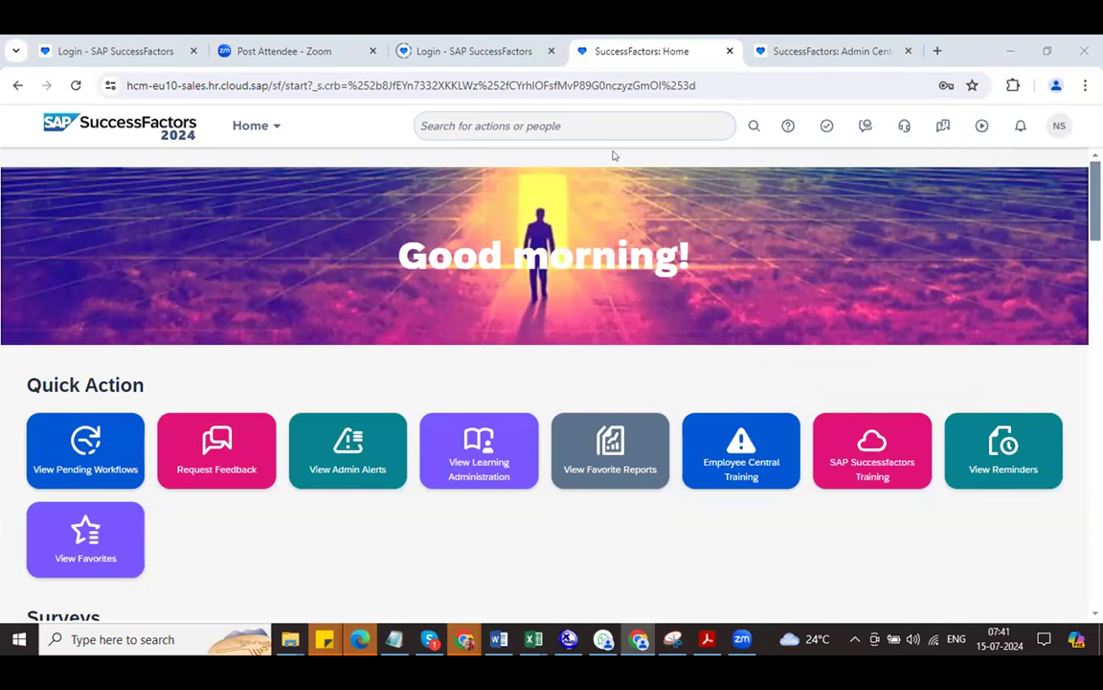
pyautogui.click(556, 124)
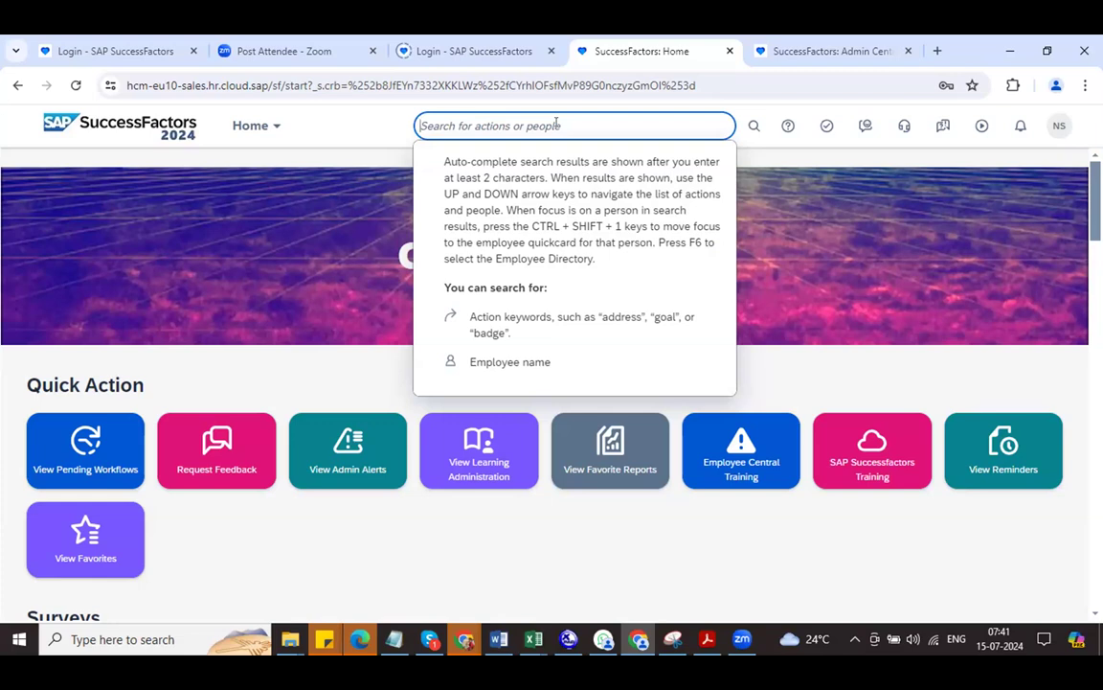
pyautogui.write('m')
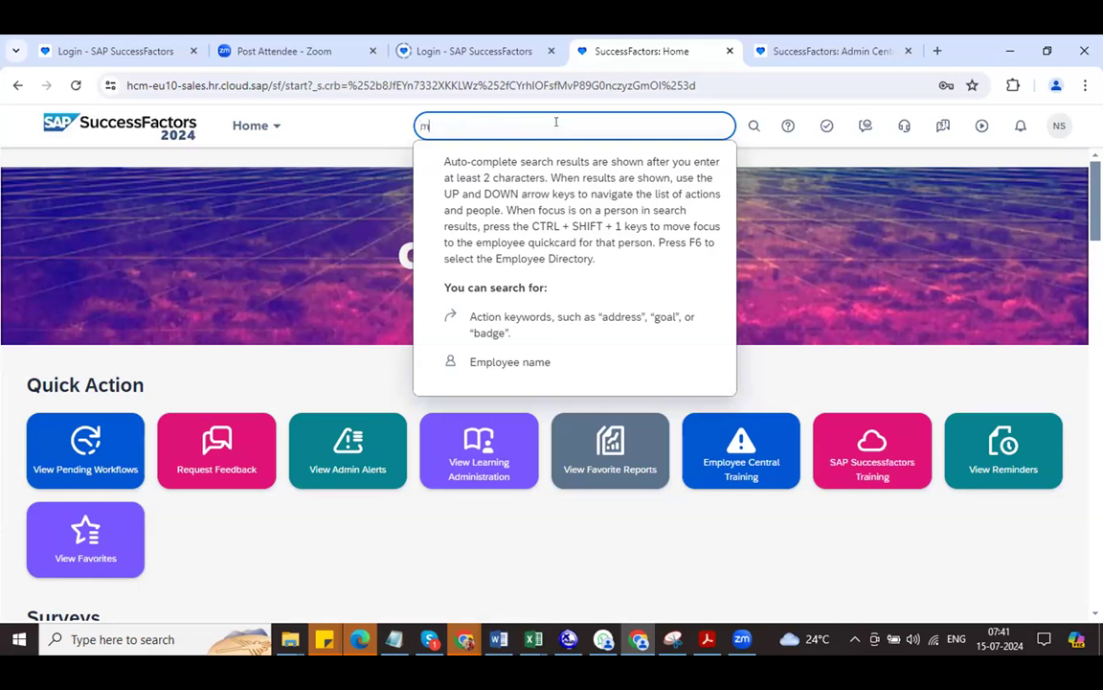
pyautogui.write('an bus con')
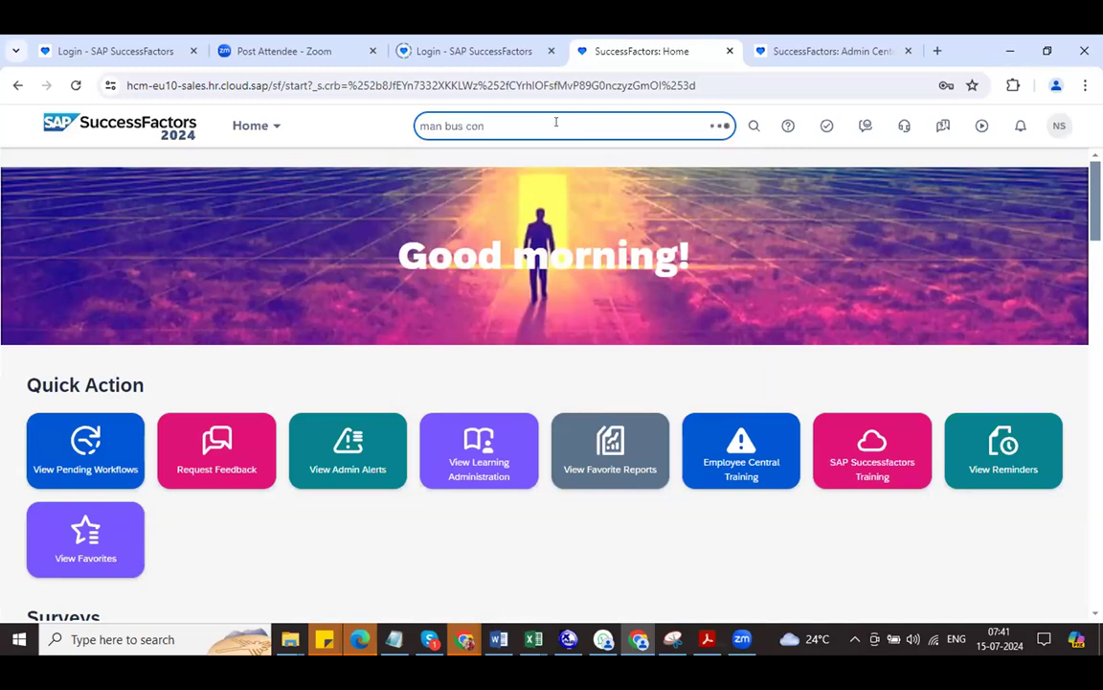
pyautogui.click(445, 188)
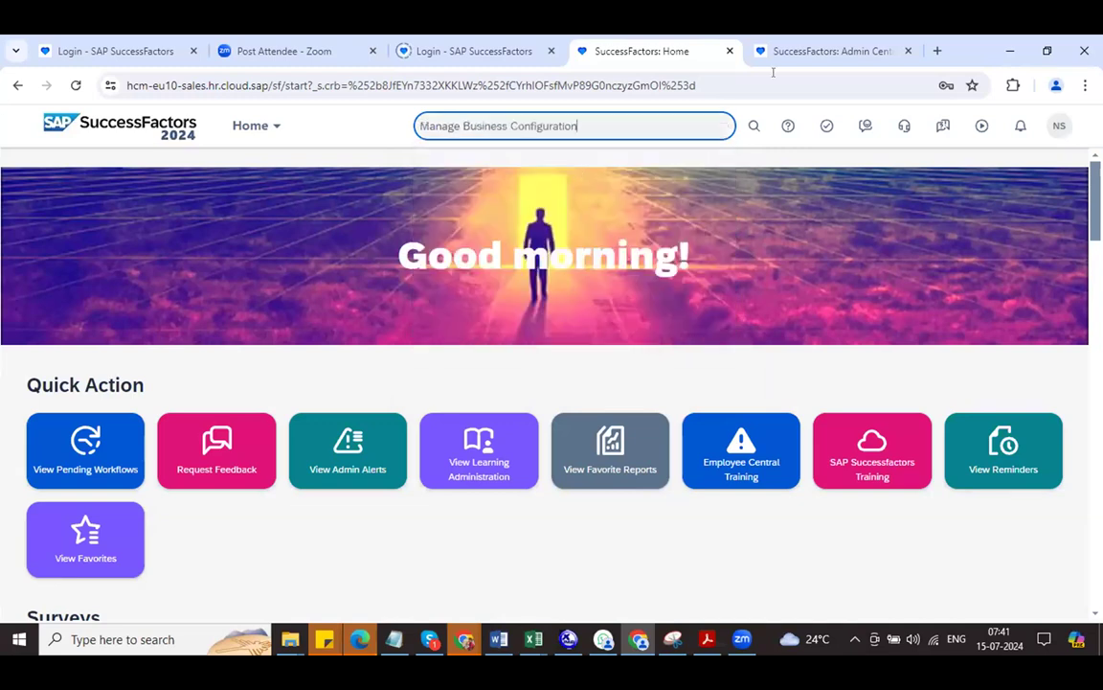
# Duplicate the Business Configuration tab, close the leftover SuccessFactors tabs, and open the jobInfo HRIS element in the duplicate.
pyautogui.rightClick(680, 54)
pyautogui.click(744, 198)
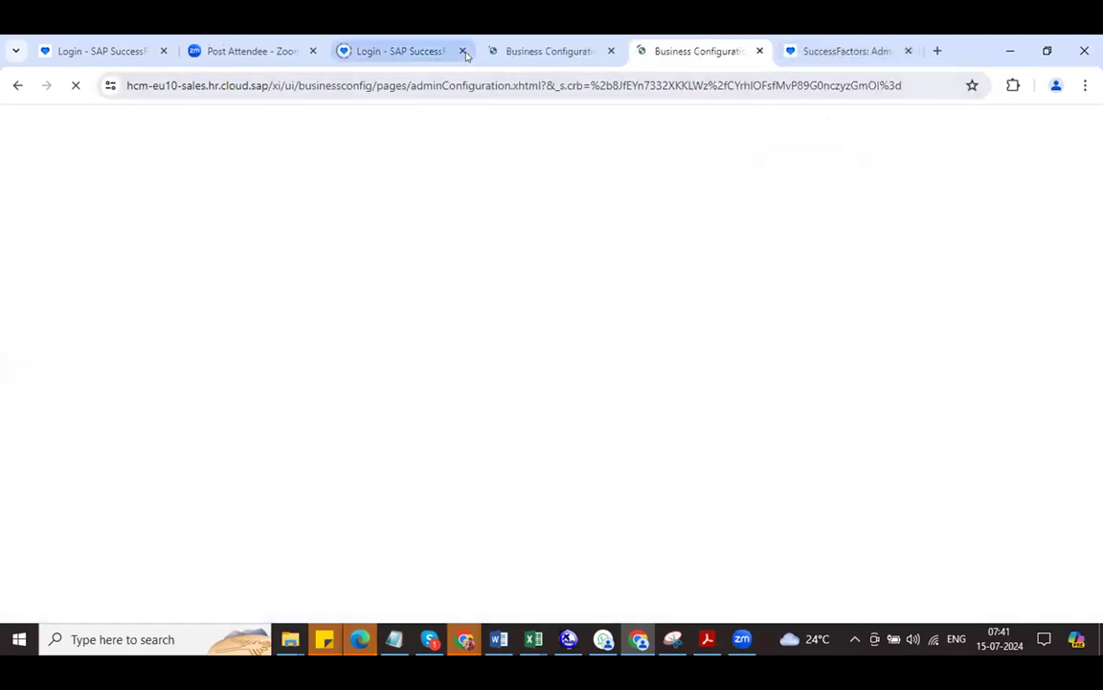
pyautogui.click(551, 50)
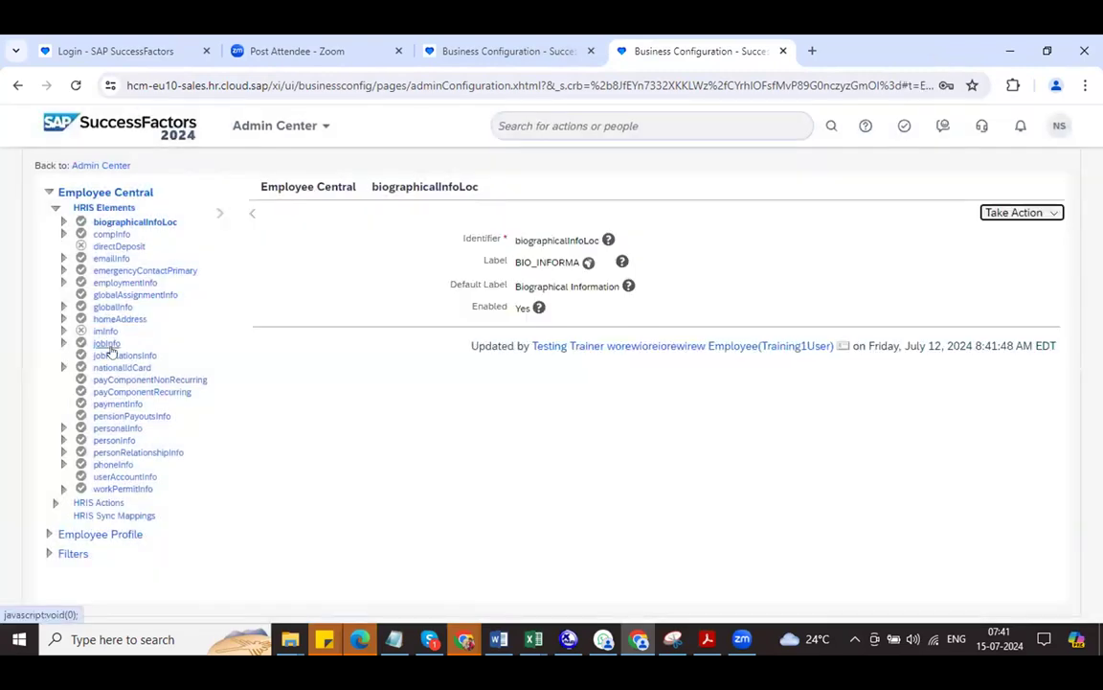
pyautogui.click(107, 344)
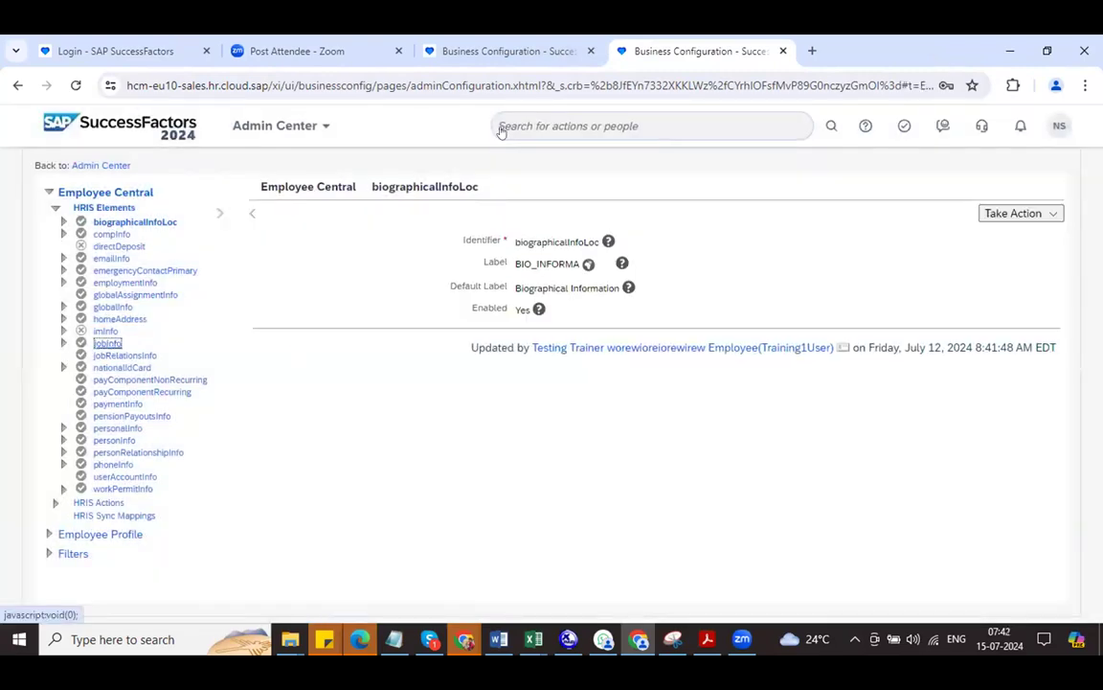
# In the first Business Configuration tab, search SuccessFactors for "con obj def" and open Configure Object Definitions.
pyautogui.click(484, 54)
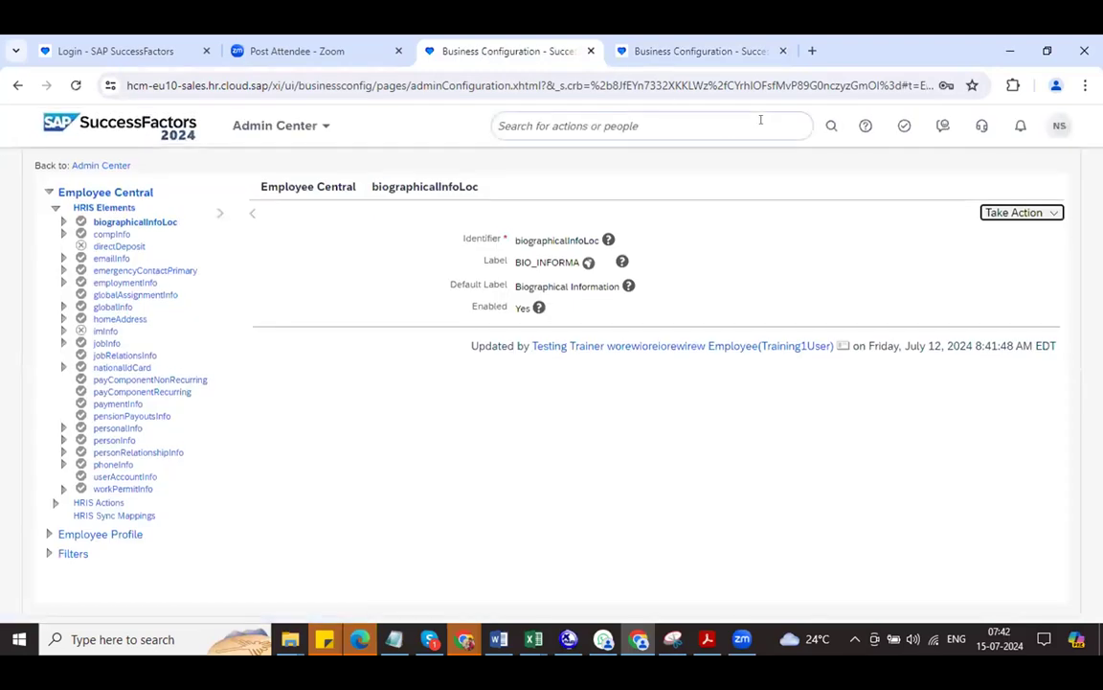
pyautogui.click(761, 119)
pyautogui.write('con obj def')
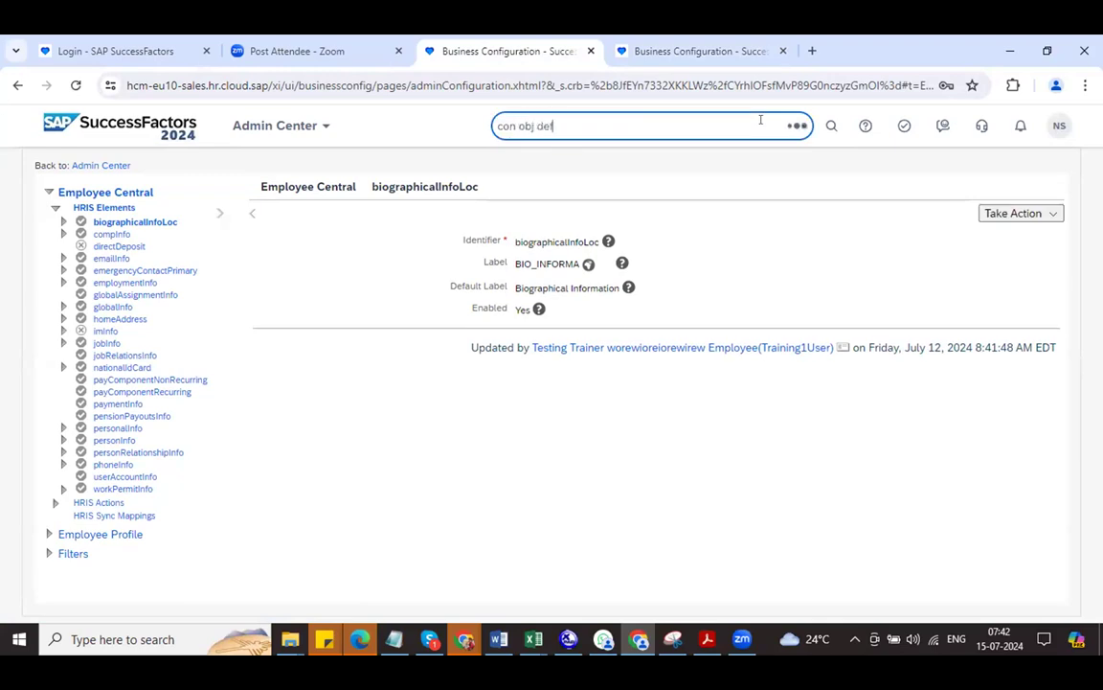
pyautogui.click(621, 189)
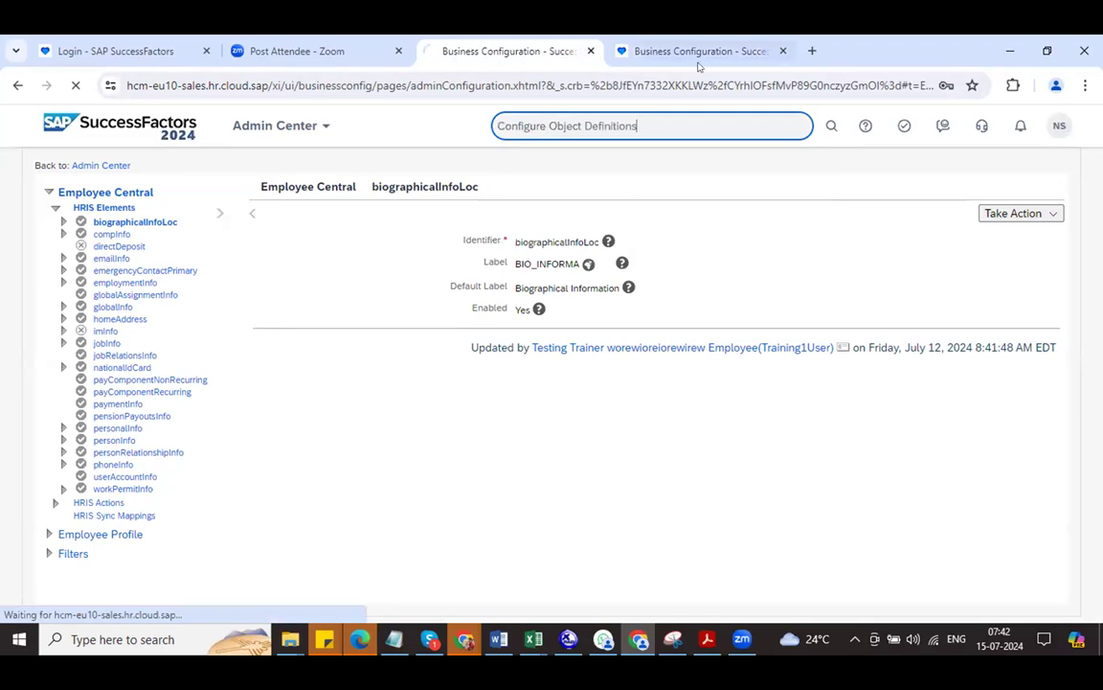
# In the jobInfo element of the Business Configuration tab, examine the cost-center field's details down to its Field Criteria, then close them.
pyautogui.click(699, 51)
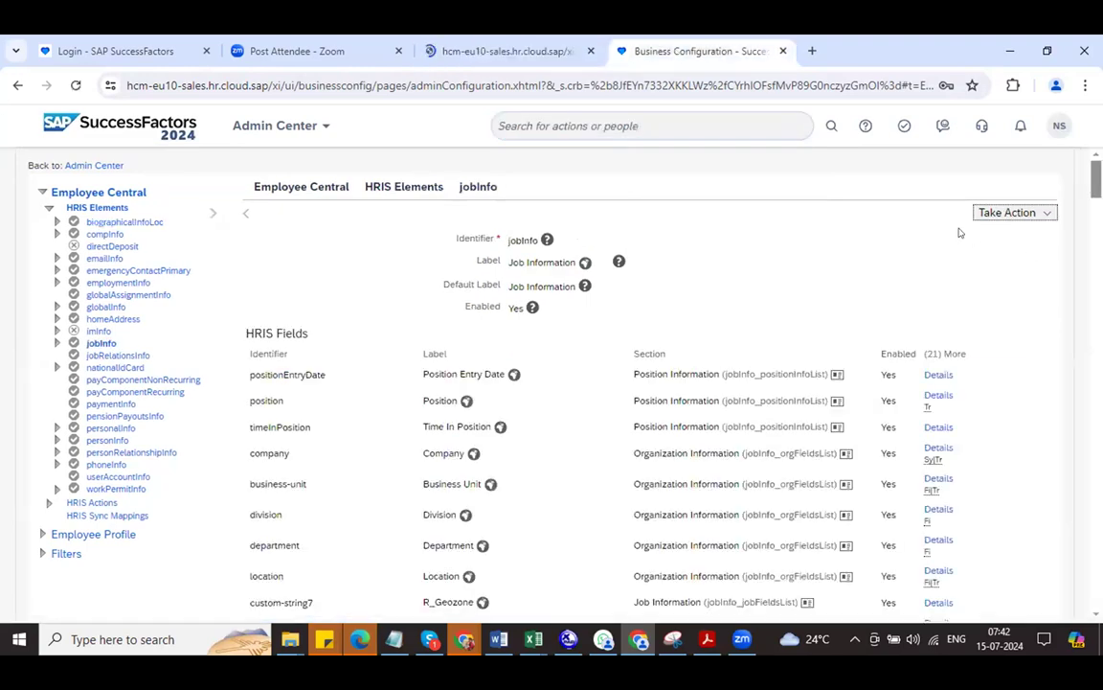
pyautogui.scroll(-3, 1064, 404)
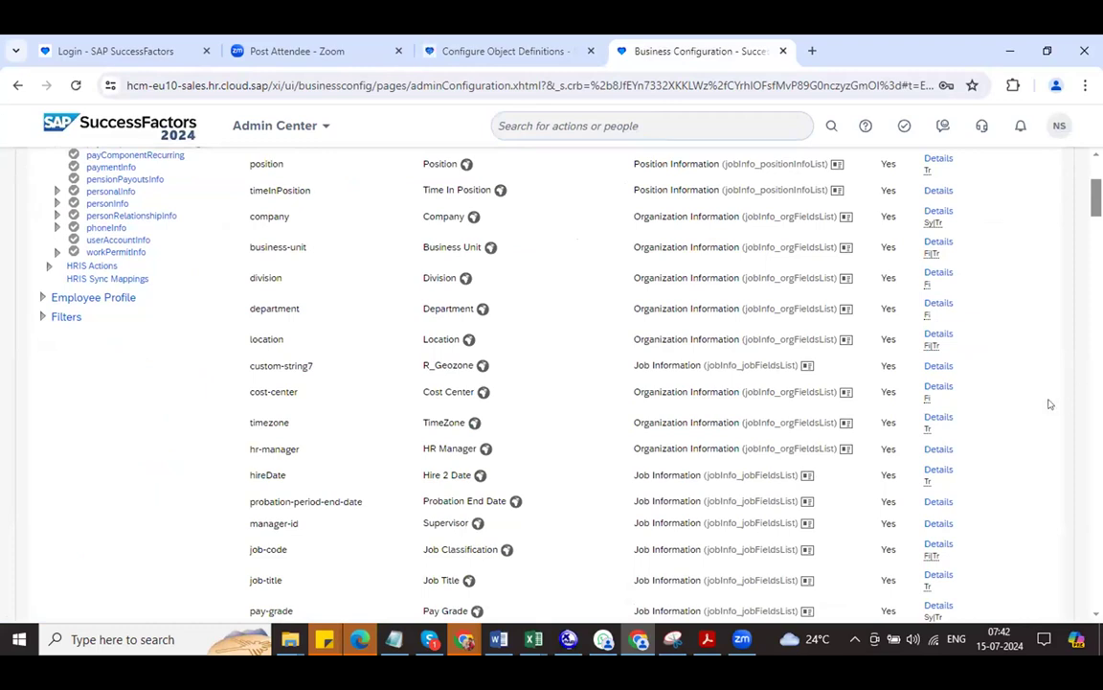
pyautogui.click(936, 388)
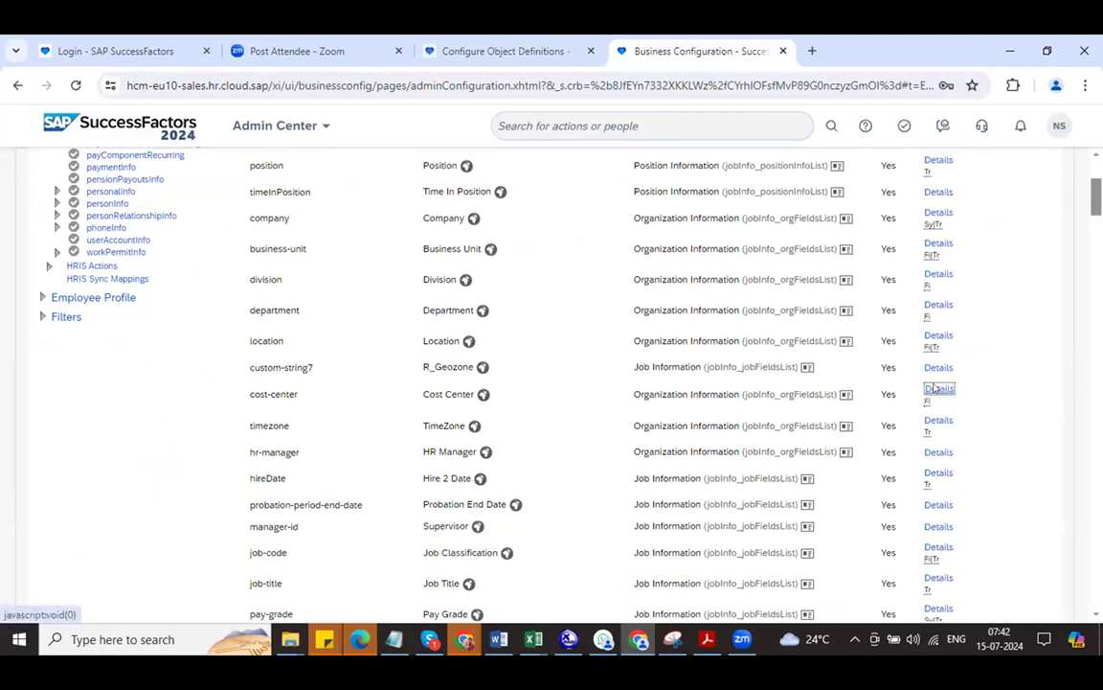
pyautogui.scroll(-3, 778, 520)
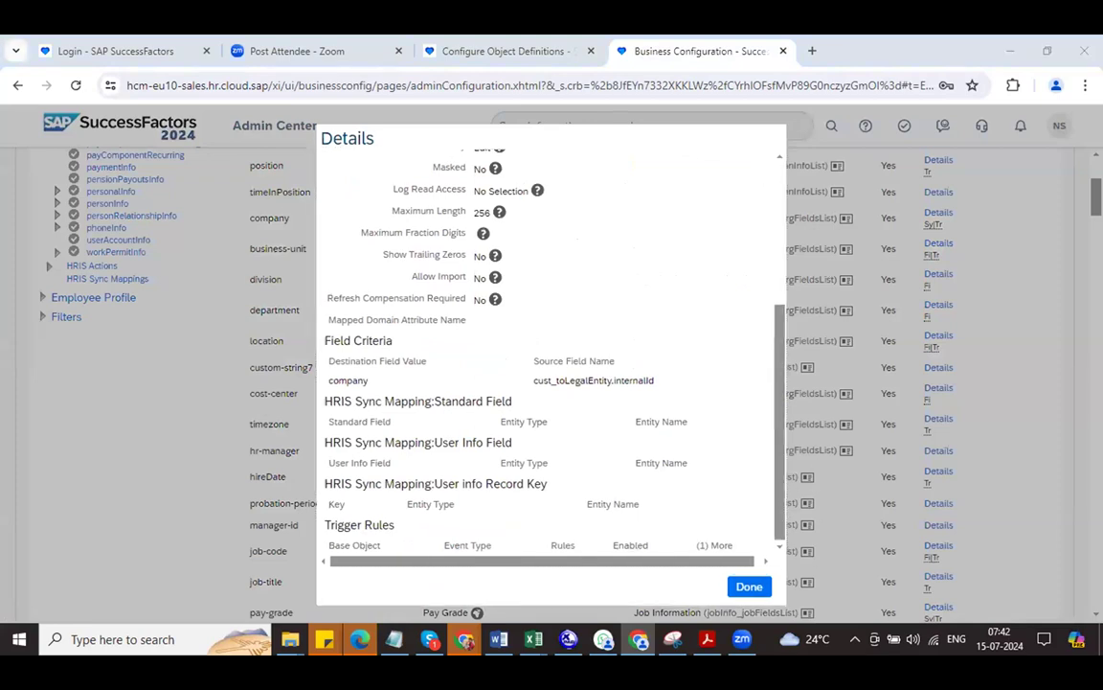
pyautogui.click(738, 585)
# In Configure Object Definitions, find the Object Definition record for Cost Center and open it.
pyautogui.click(479, 52)
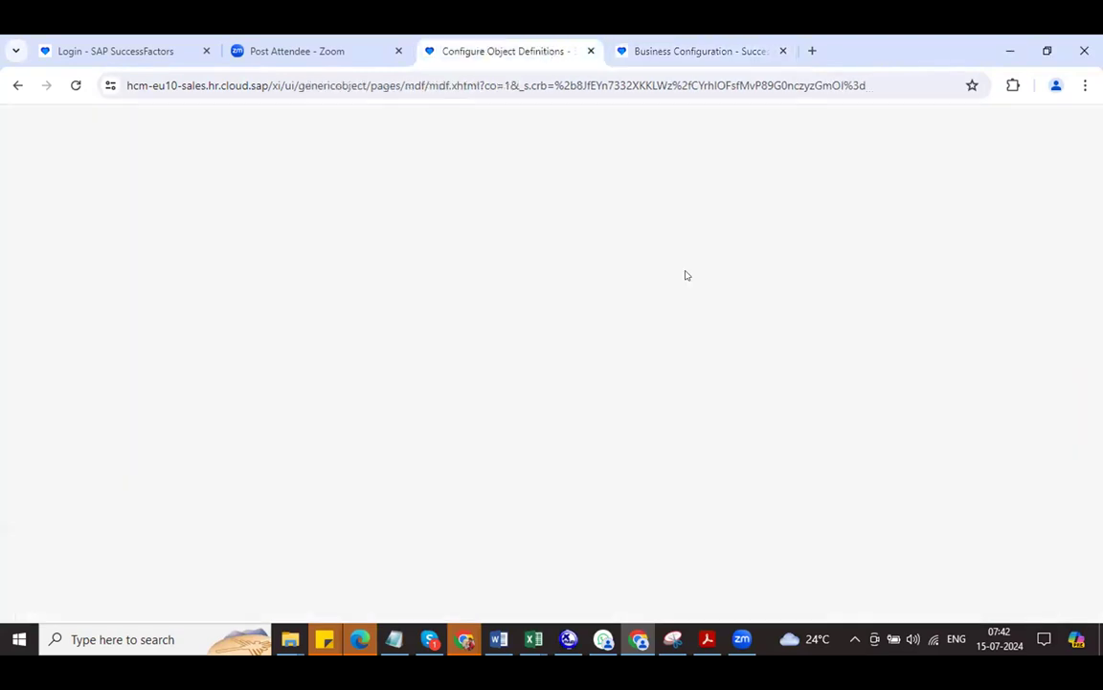
pyautogui.click(195, 248)
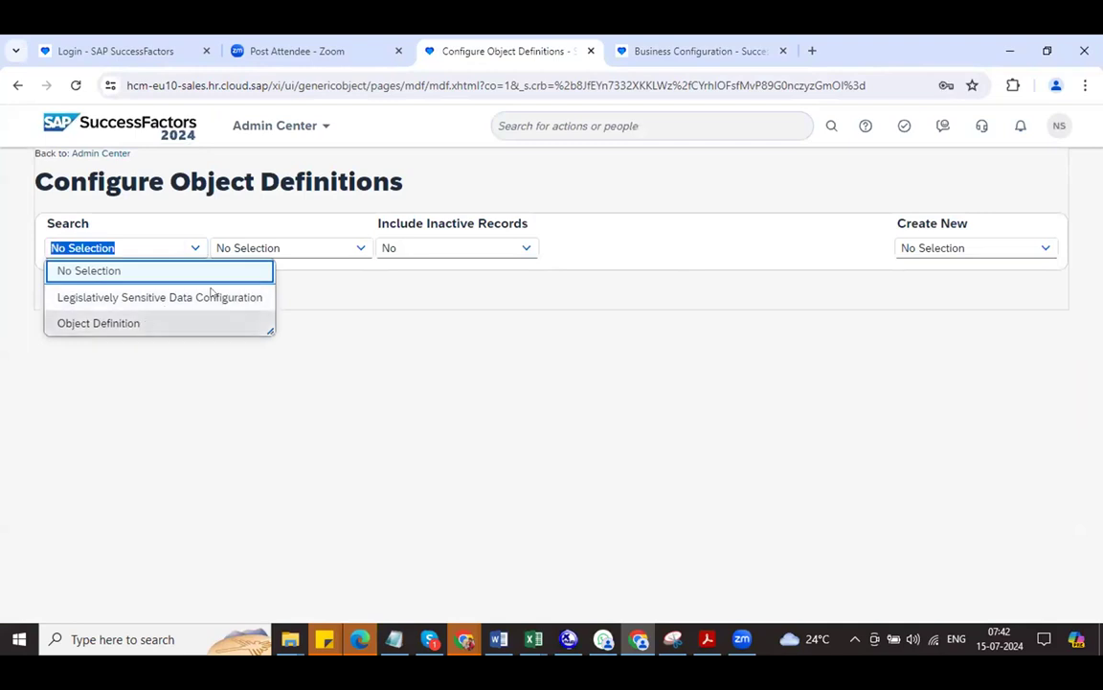
pyautogui.click(153, 323)
pyautogui.click(255, 244)
pyautogui.write('cost')
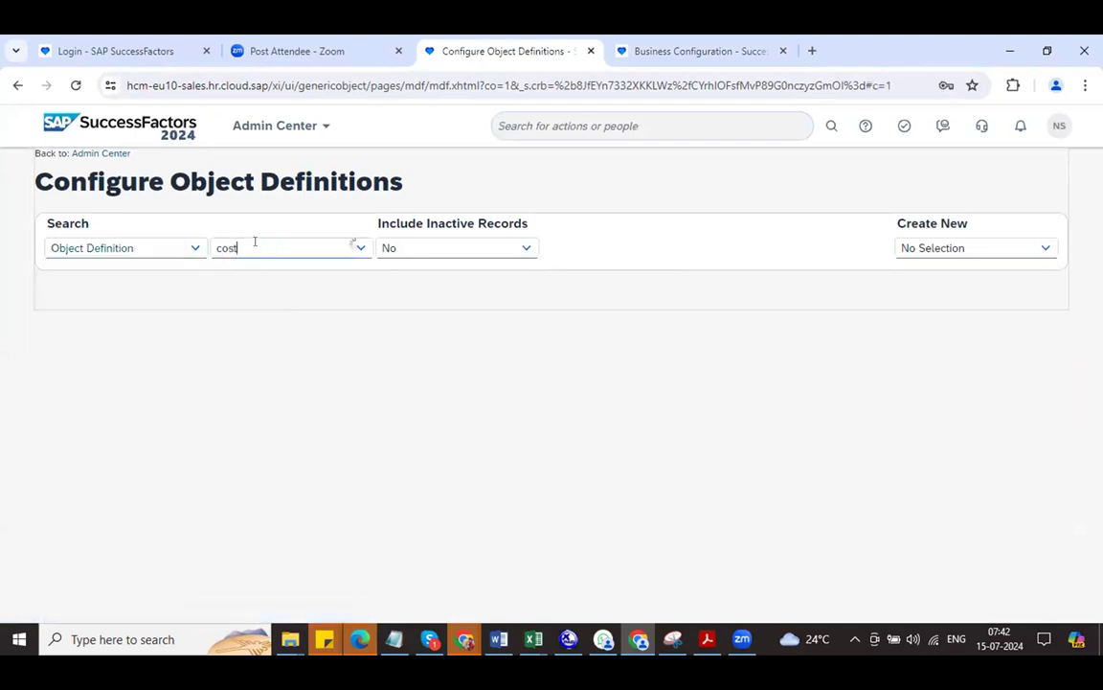
pyautogui.click(273, 329)
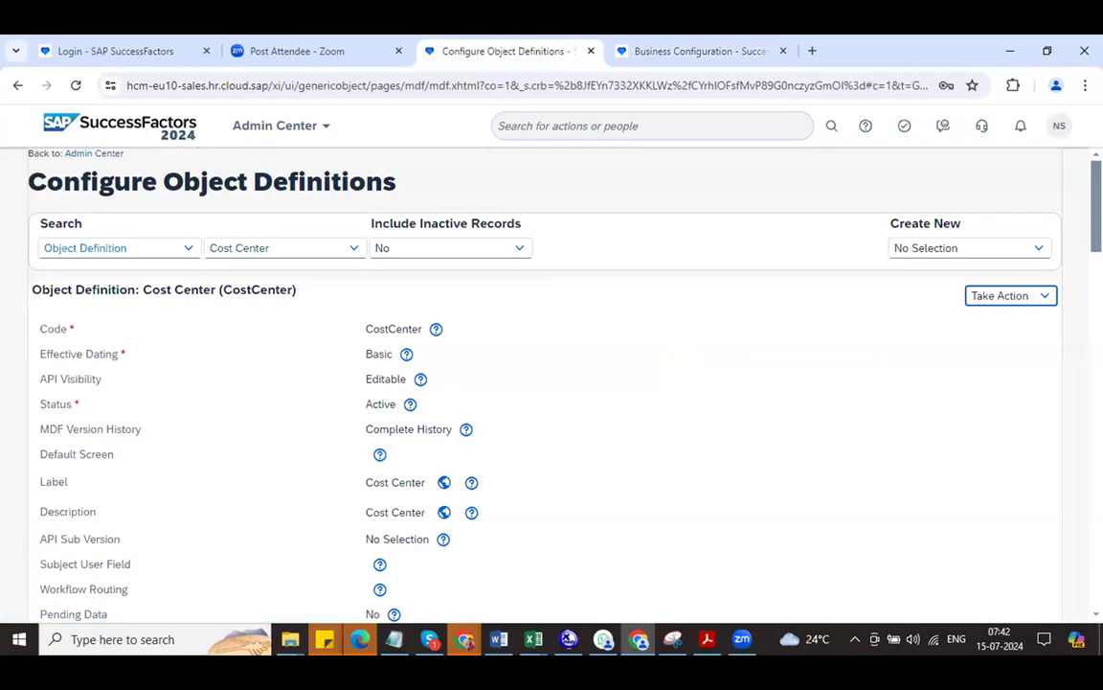
# Examine the Cost Center object's Associations section and highlight the association name cust_toLegalEntity.
pyautogui.scroll(-12, 546, 383)
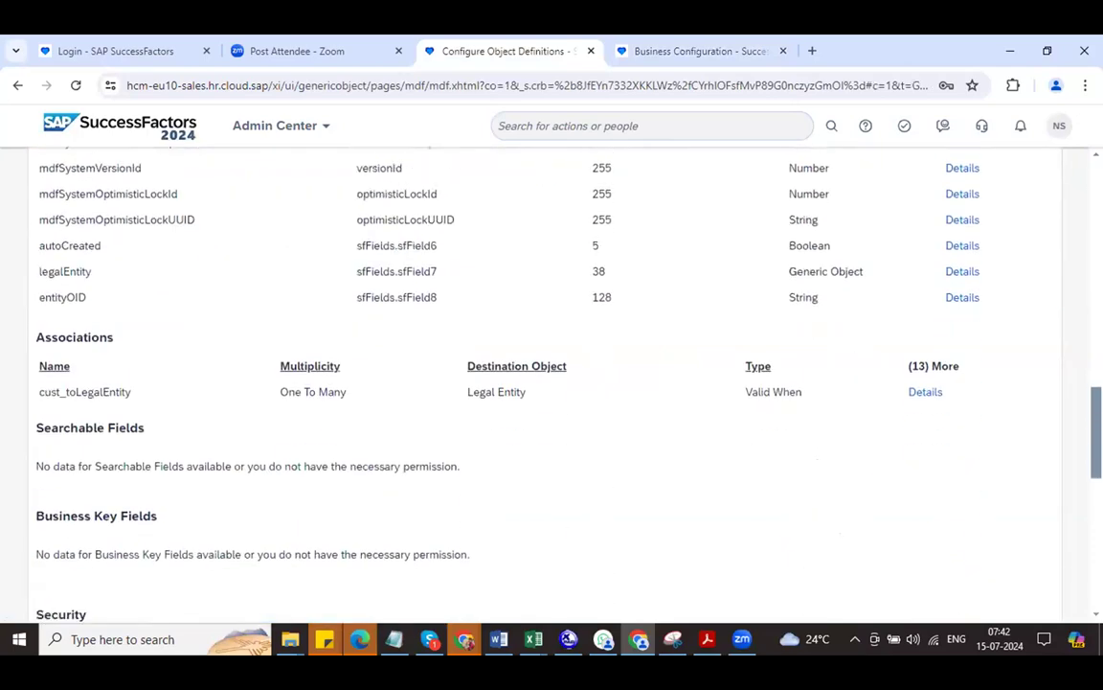
pyautogui.scroll(12, 575, 383)
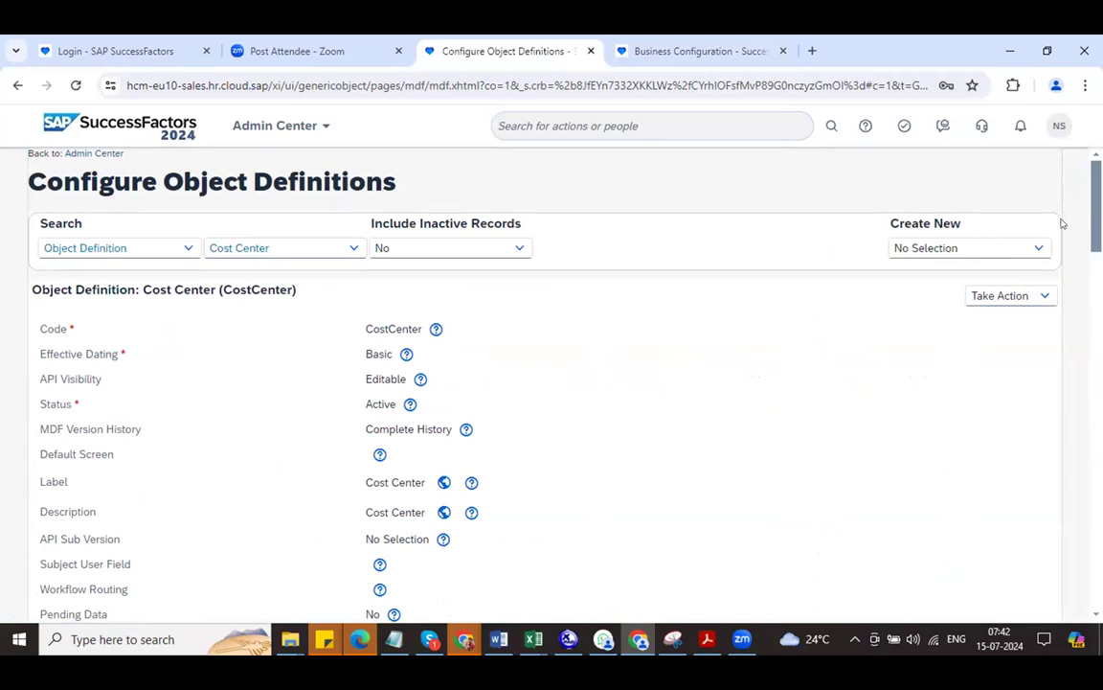
pyautogui.scroll(-12, 546, 383)
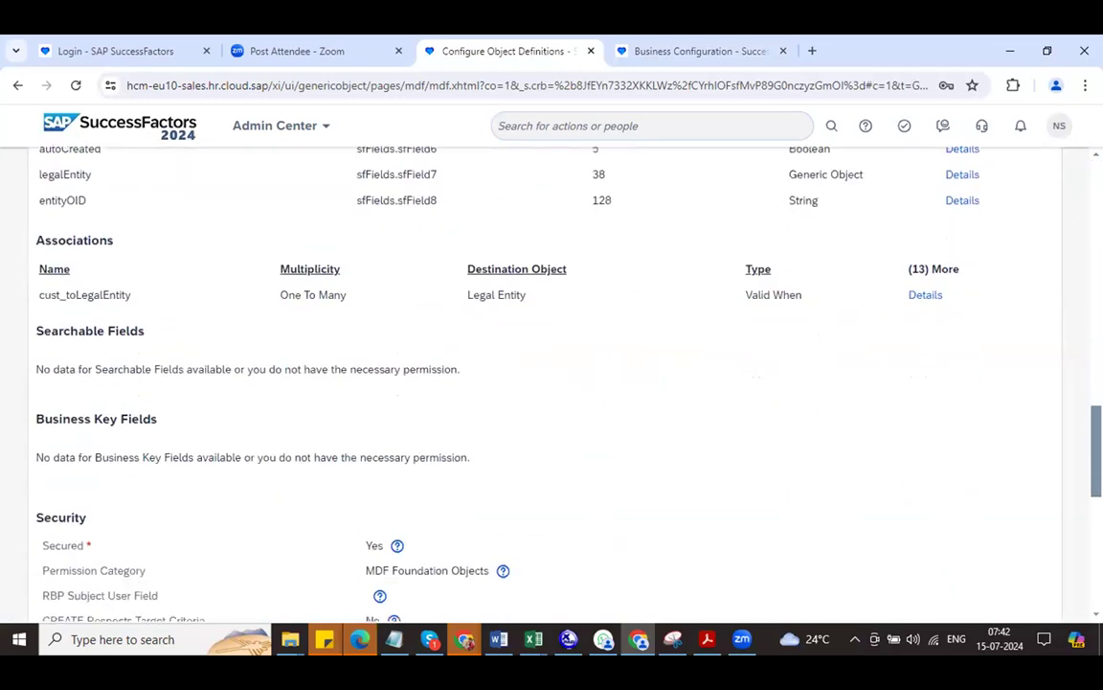
pyautogui.doubleClick(100, 294)
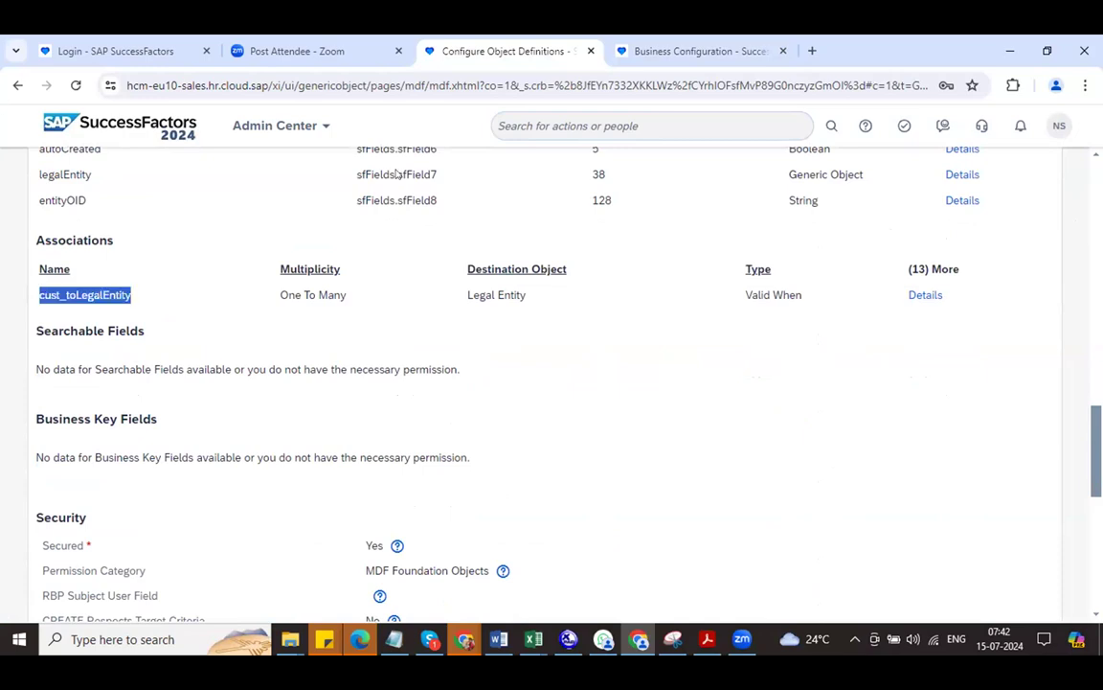
# Return to the jobInfo fields and compare the cost-center Field Criteria's source field name with the Cost Center association name.
pyautogui.hotkey('ctrl', 'Tab')
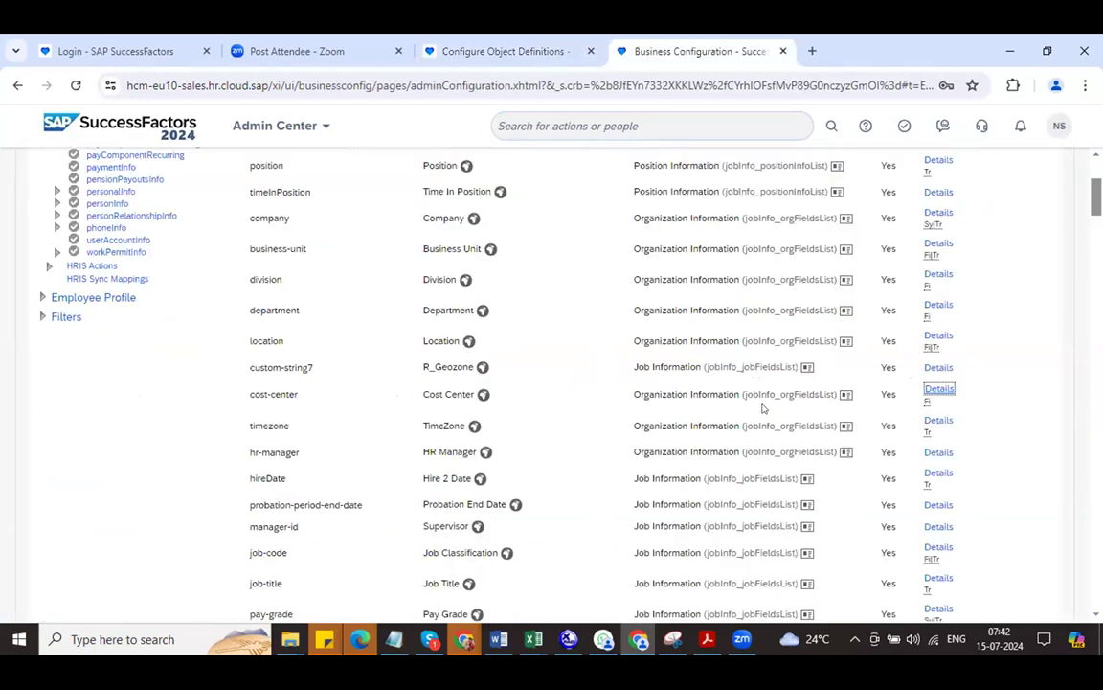
pyautogui.click(939, 392)
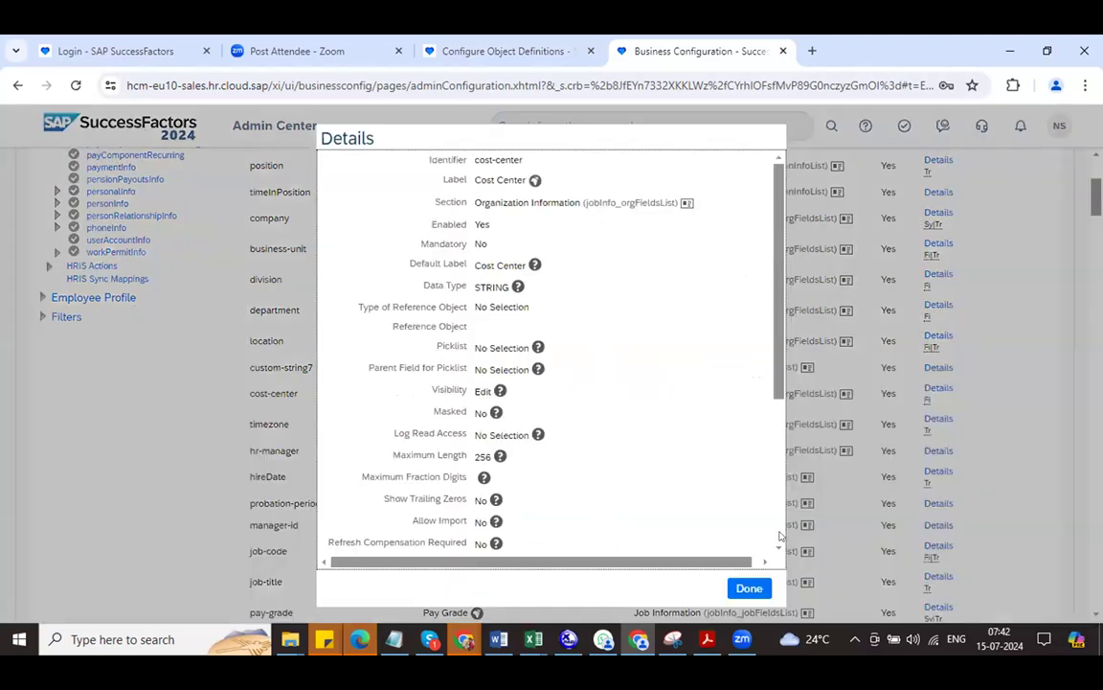
pyautogui.scroll(-3, 781, 537)
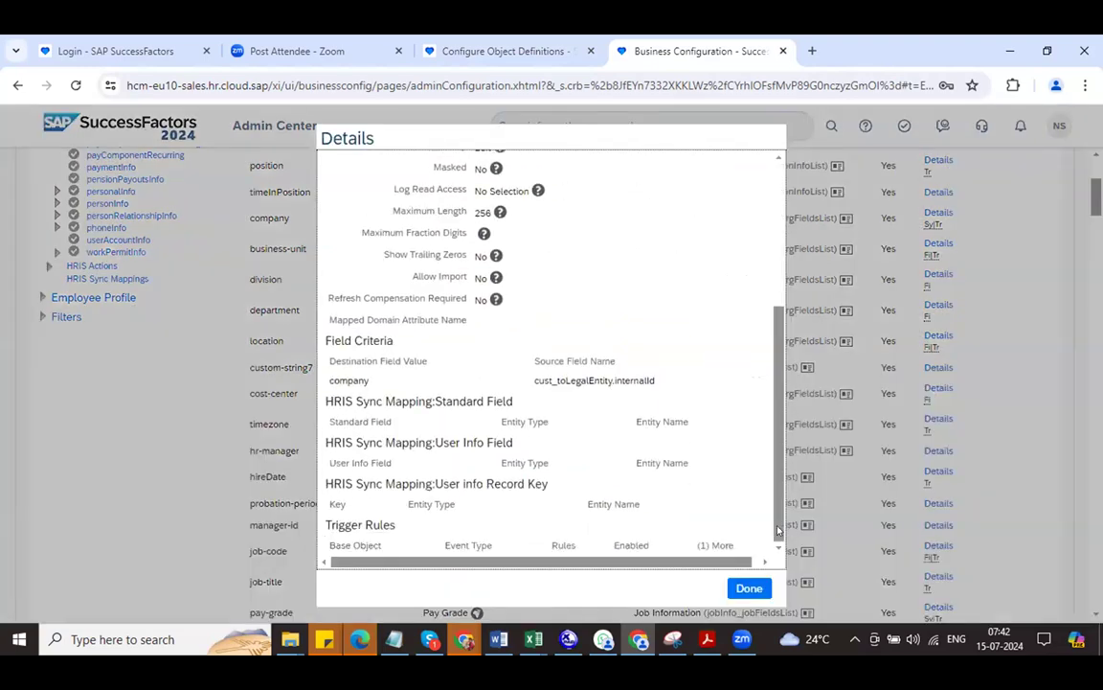
pyautogui.click(753, 587)
# Examine the Field Criteria in the details of the jobInfo department and division fields, closing each when done.
pyautogui.click(938, 305)
pyautogui.click(781, 479)
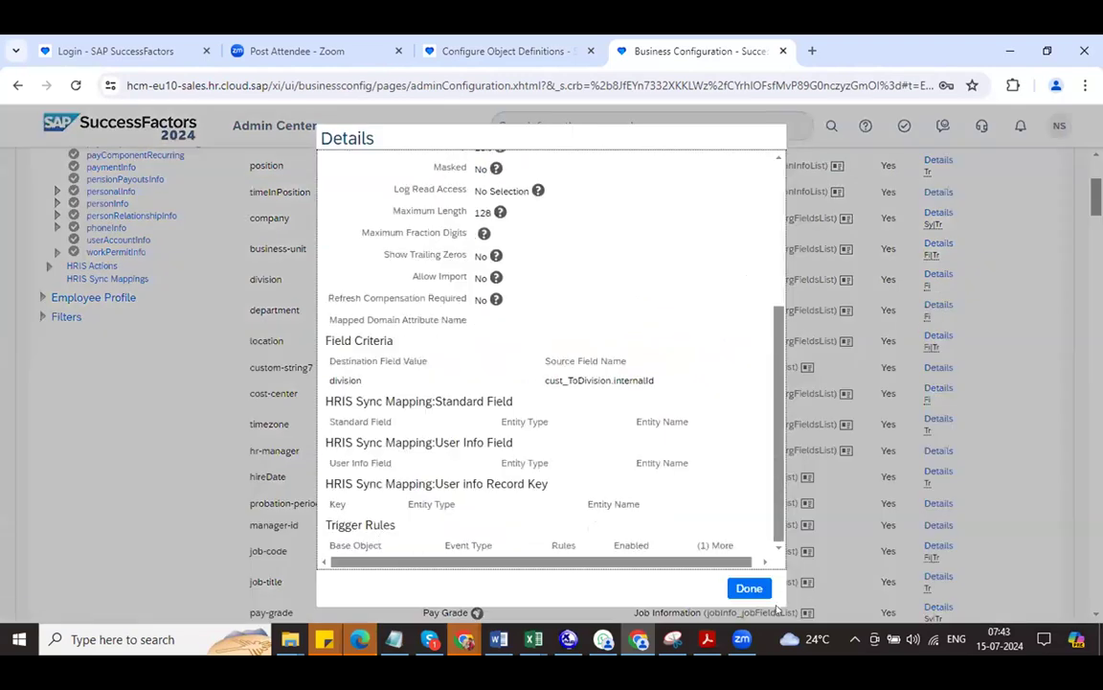
pyautogui.click(758, 588)
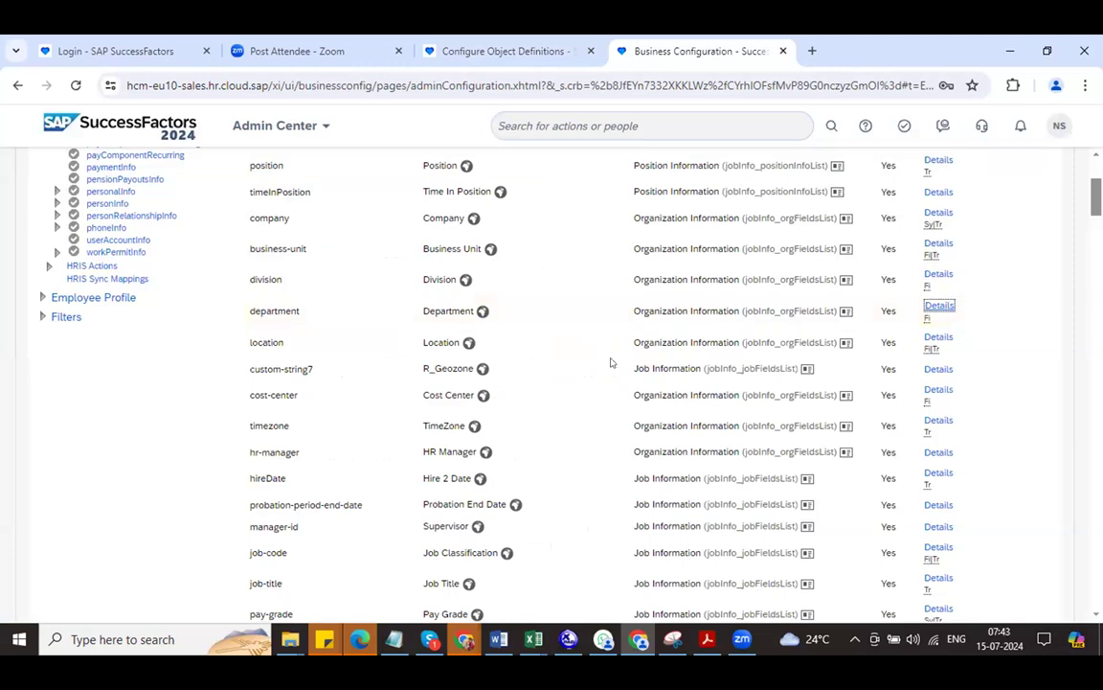
pyautogui.click(939, 274)
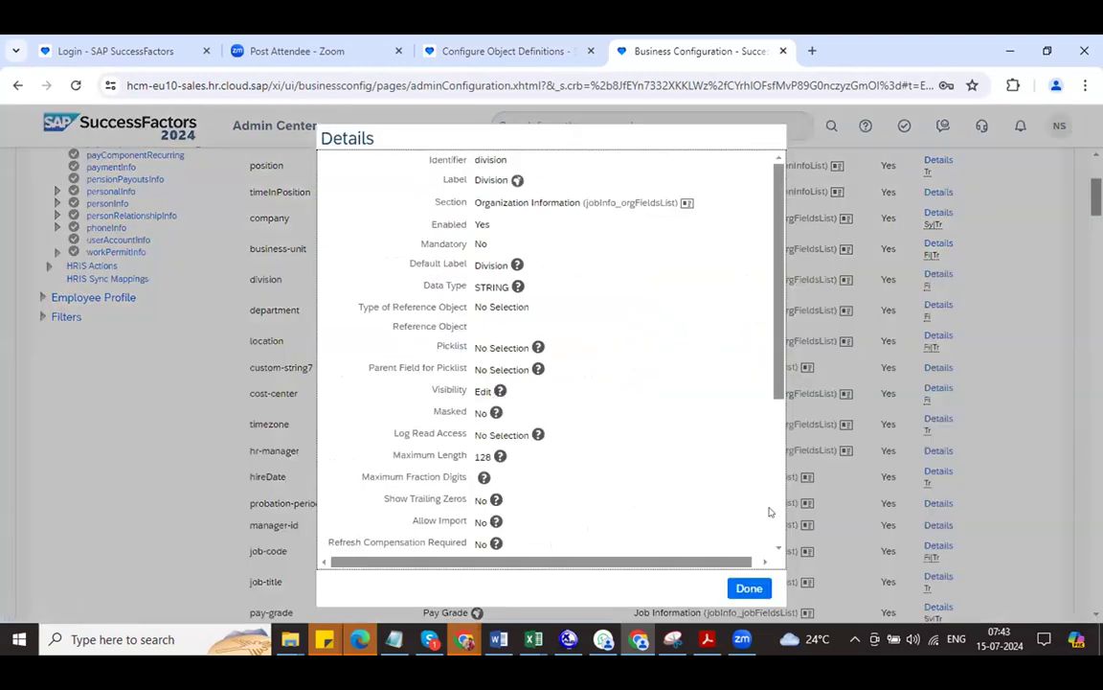
pyautogui.scroll(-5, 769, 513)
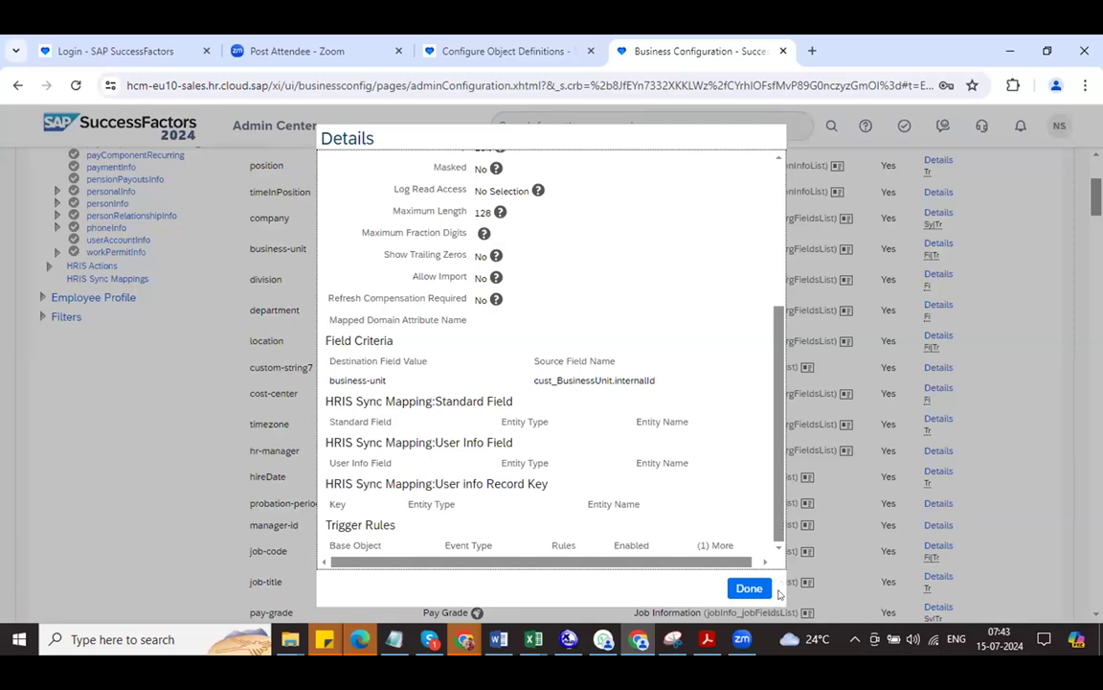
pyautogui.click(755, 588)
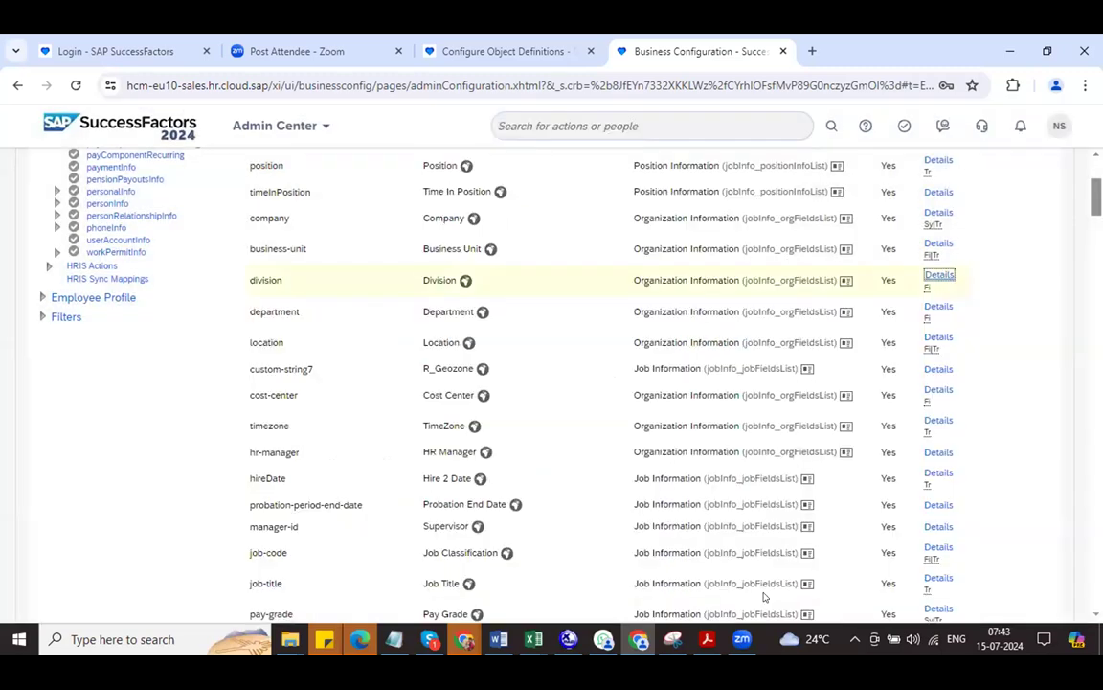
# Examine the Field Criteria and Trigger Rules in the jobInfo business-unit field's details, then close them.
pyautogui.click(938, 244)
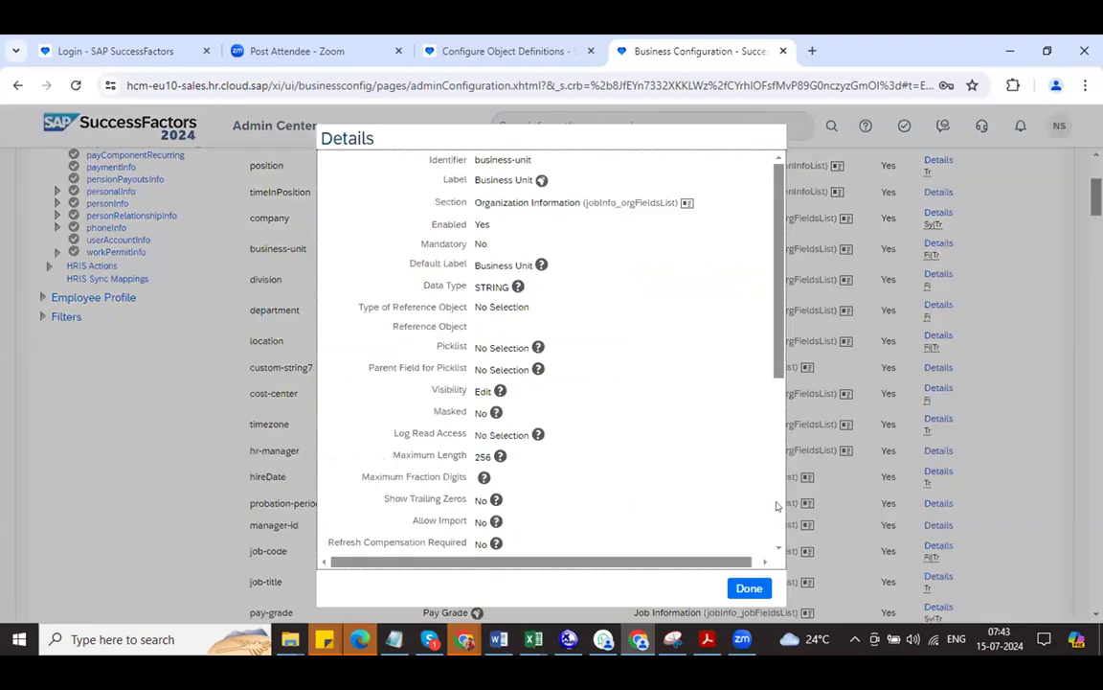
pyautogui.scroll(-5, 778, 505)
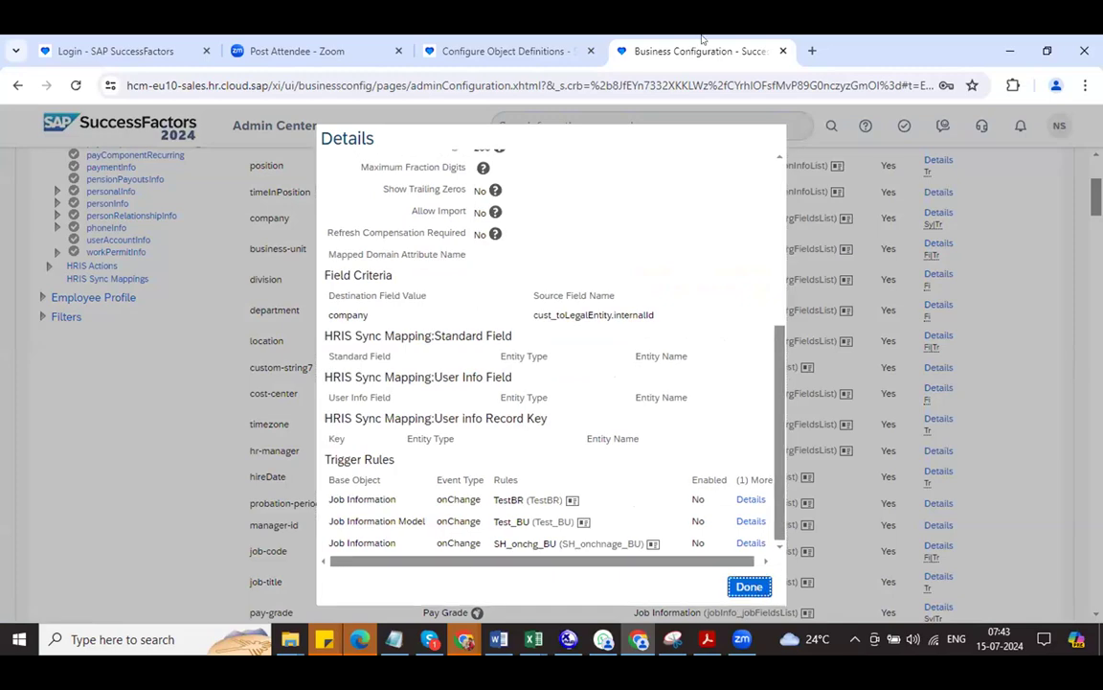
pyautogui.click(749, 588)
# Back in Configure Object Definitions, open the Department object definition and examine its Associations section.
pyautogui.click(502, 51)
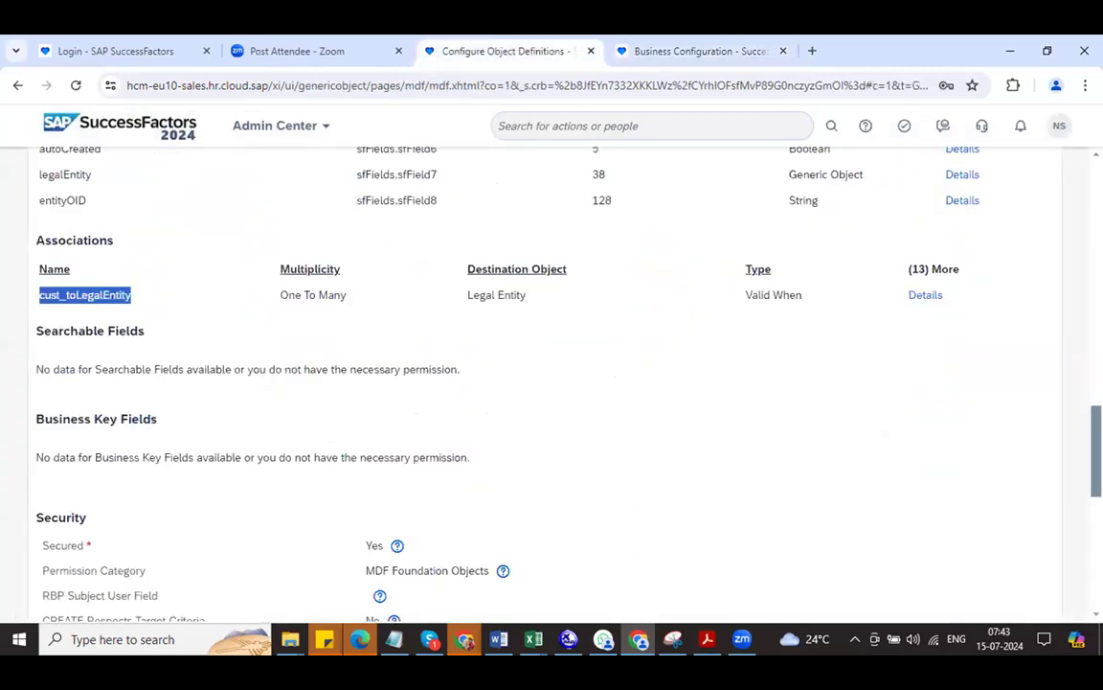
pyautogui.scroll(10, 552, 383)
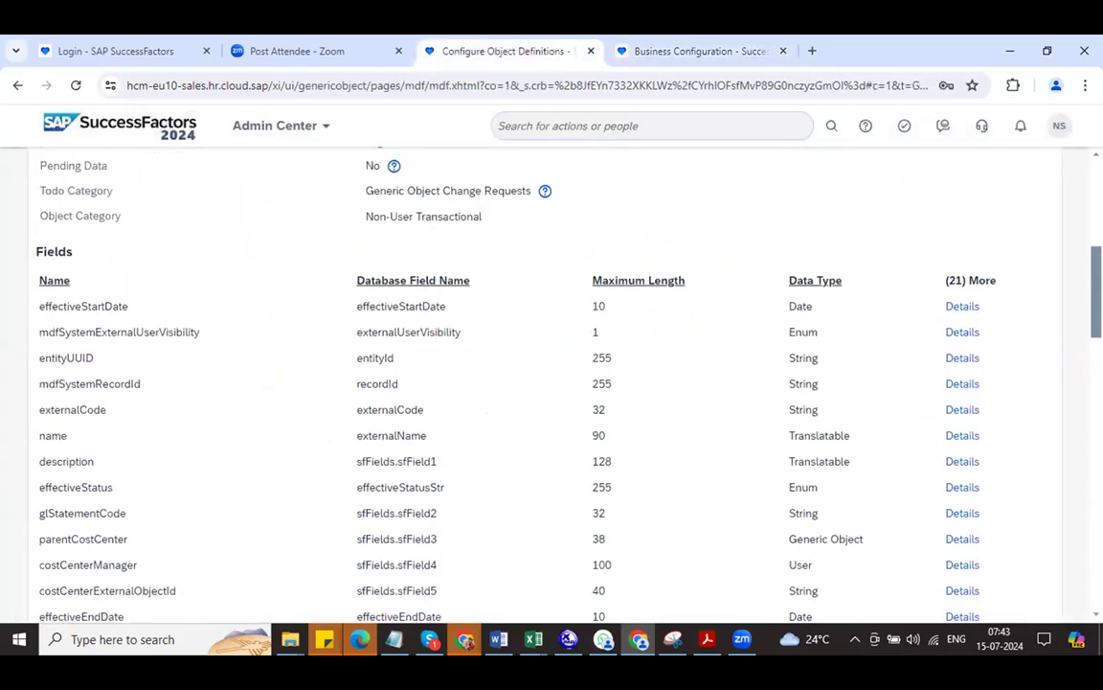
pyautogui.scroll(5, 369, 339)
pyautogui.click(256, 214)
pyautogui.write('depart')
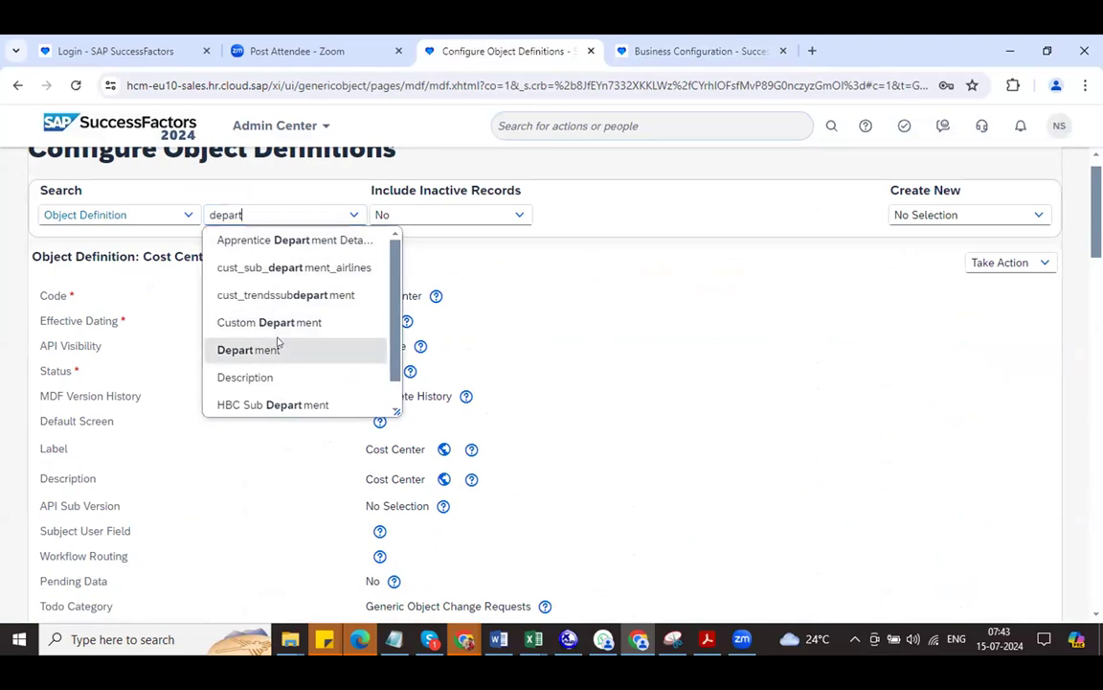
pyautogui.click(278, 346)
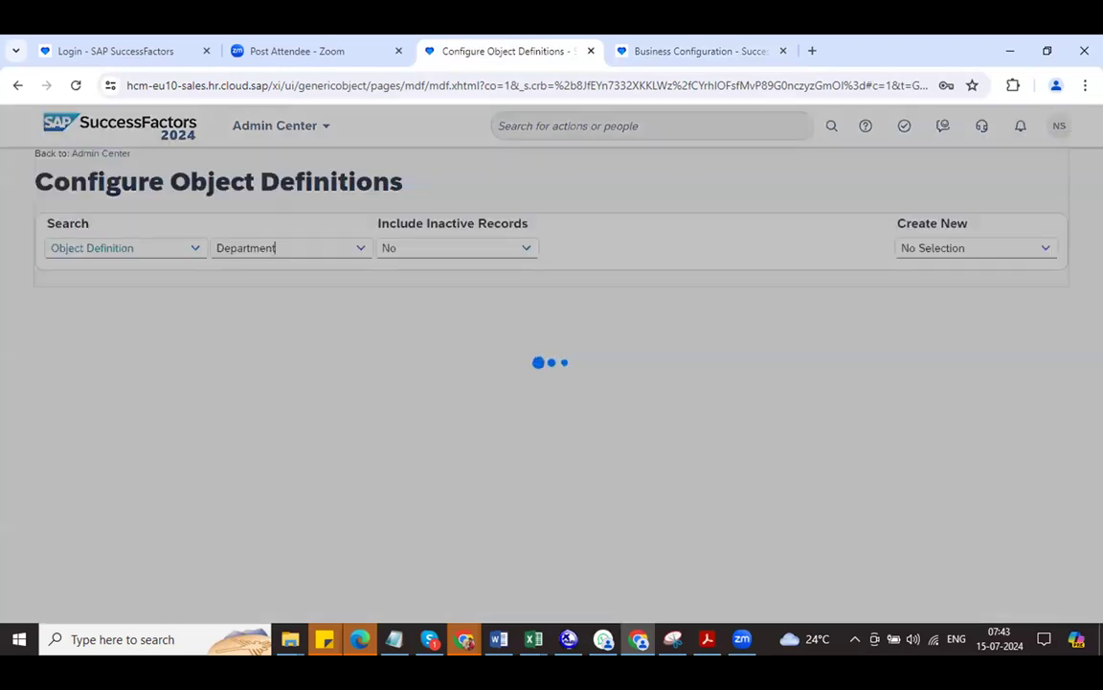
pyautogui.scroll(-20, 546, 383)
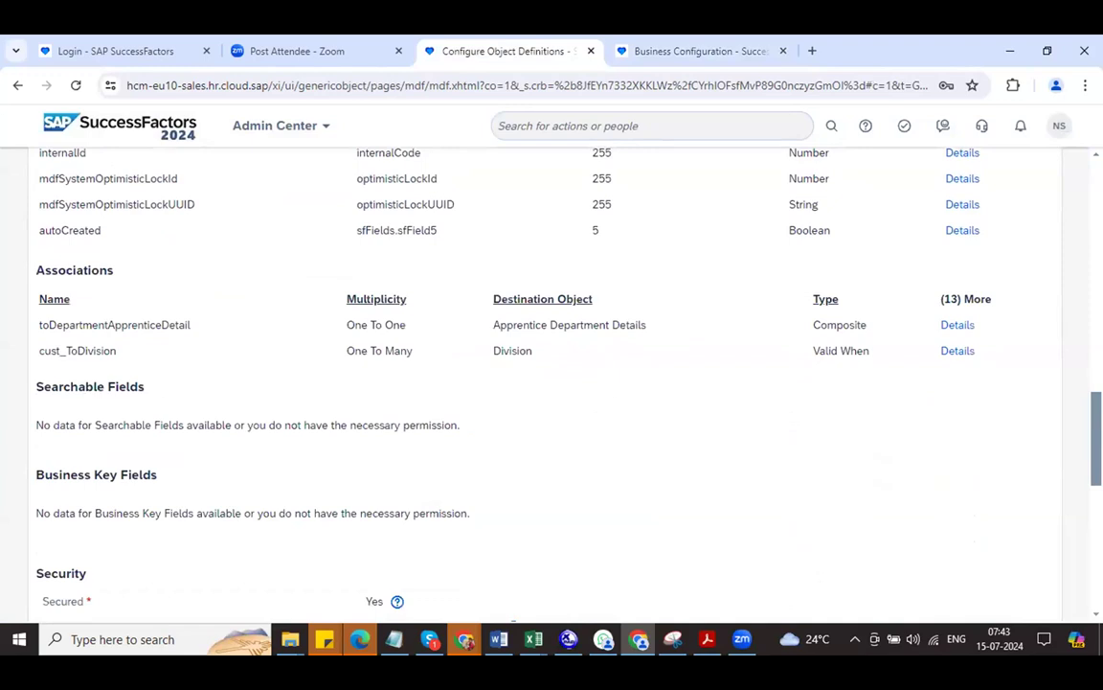
# Switch to the Division object definition and examine its Associations section.
pyautogui.scroll(20, 413, 217)
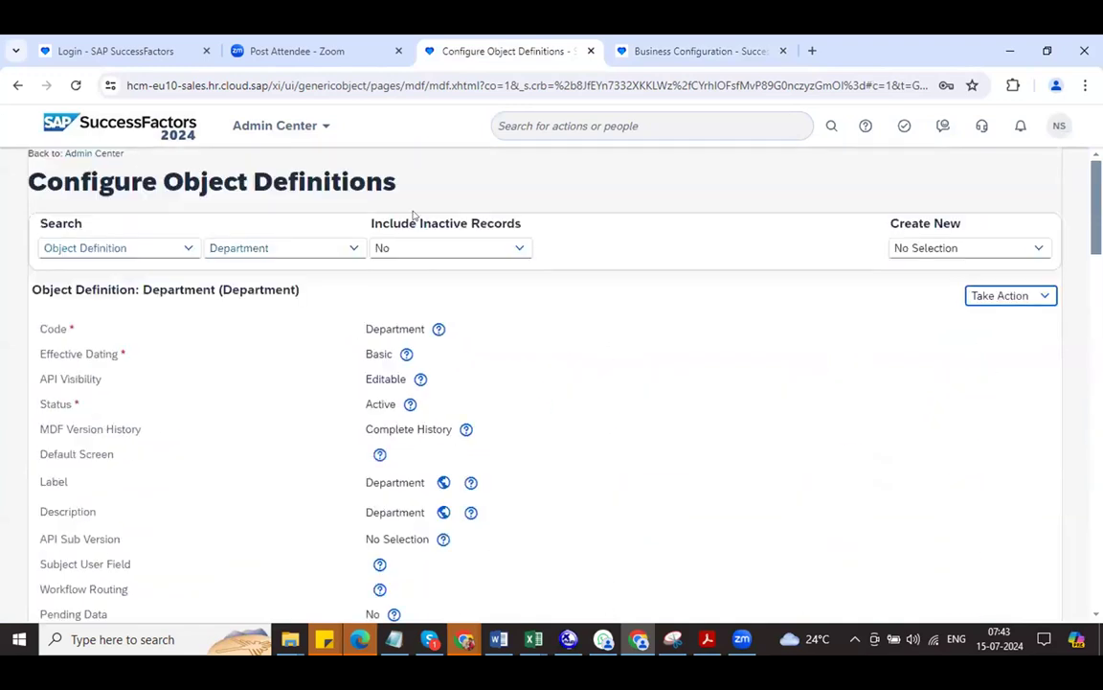
pyautogui.doubleClick(297, 241)
pyautogui.write('divi')
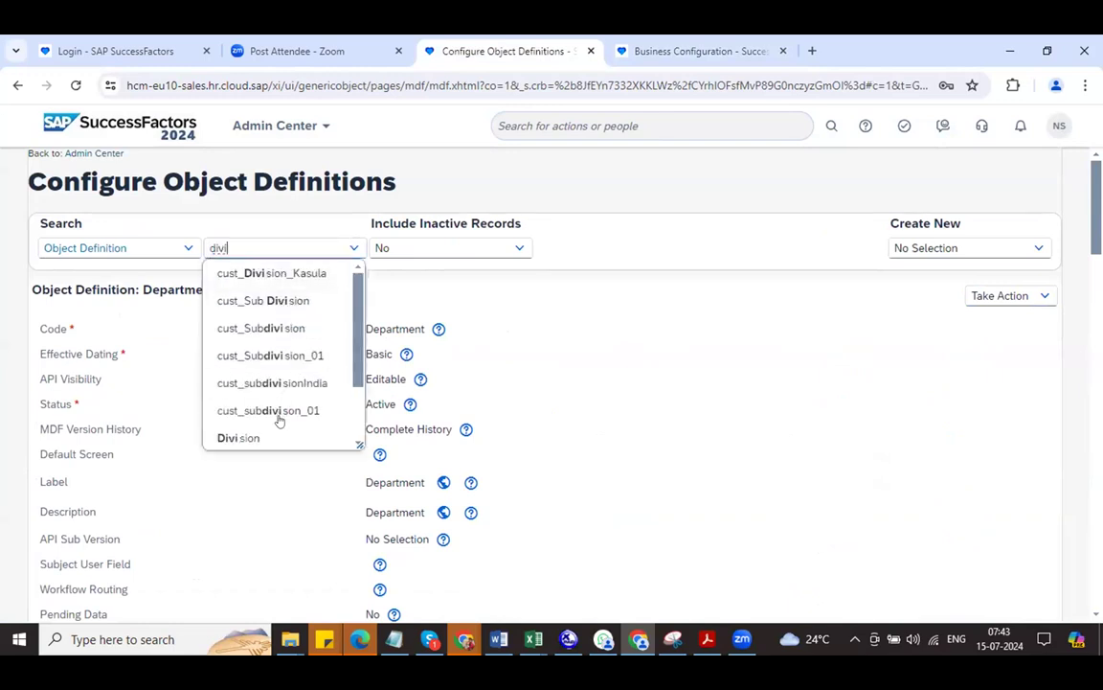
pyautogui.click(279, 435)
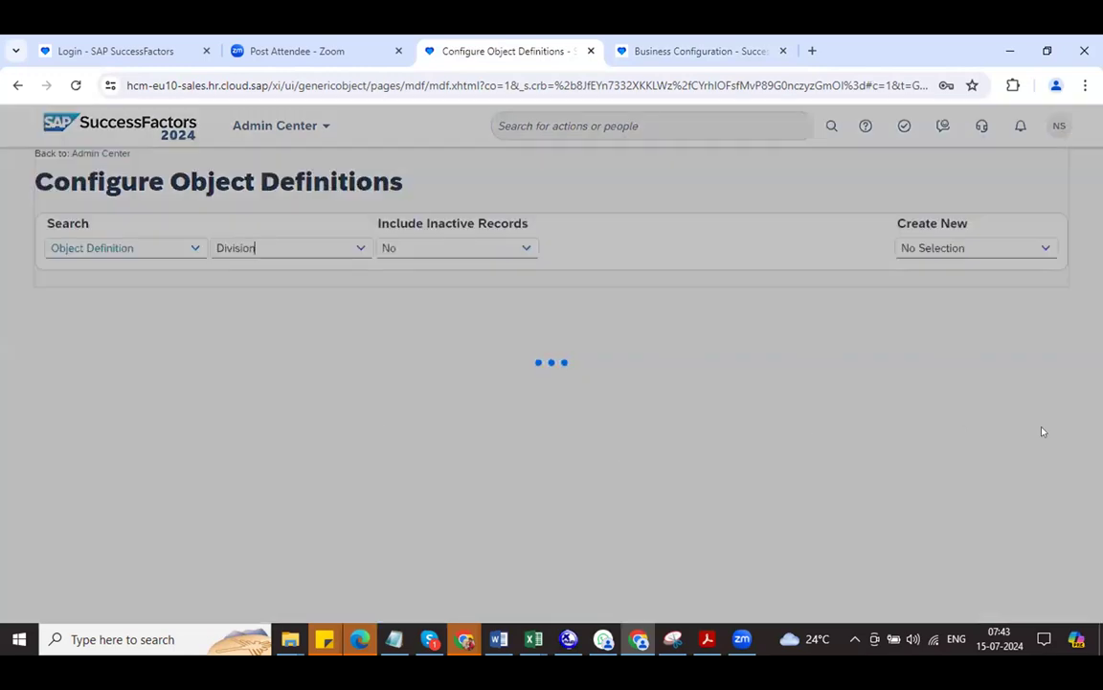
pyautogui.scroll(-15, 545, 383)
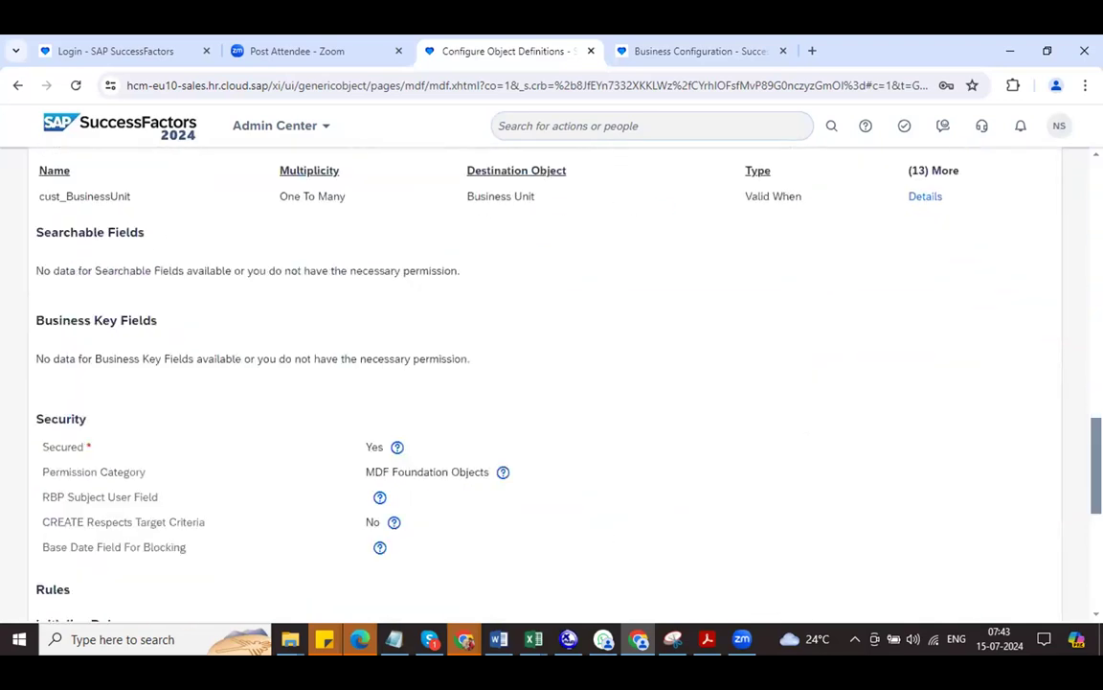
pyautogui.scroll(15, 354, 199)
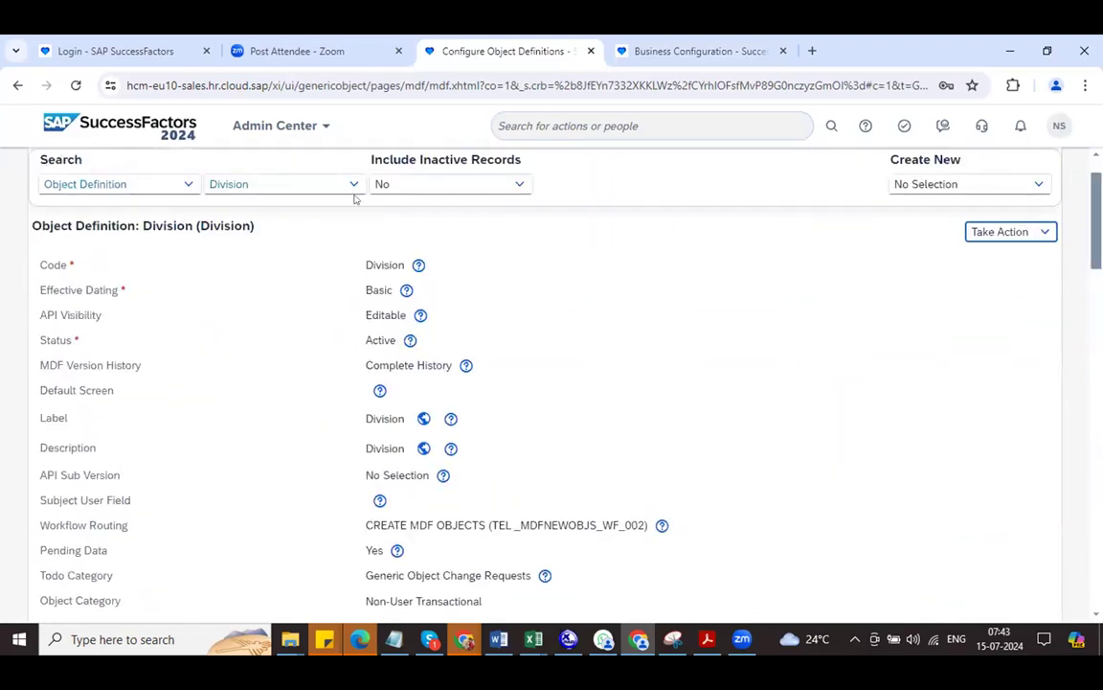
# Switch to the Business Unit object definition and examine its Associations section.
pyautogui.doubleClick(229, 247)
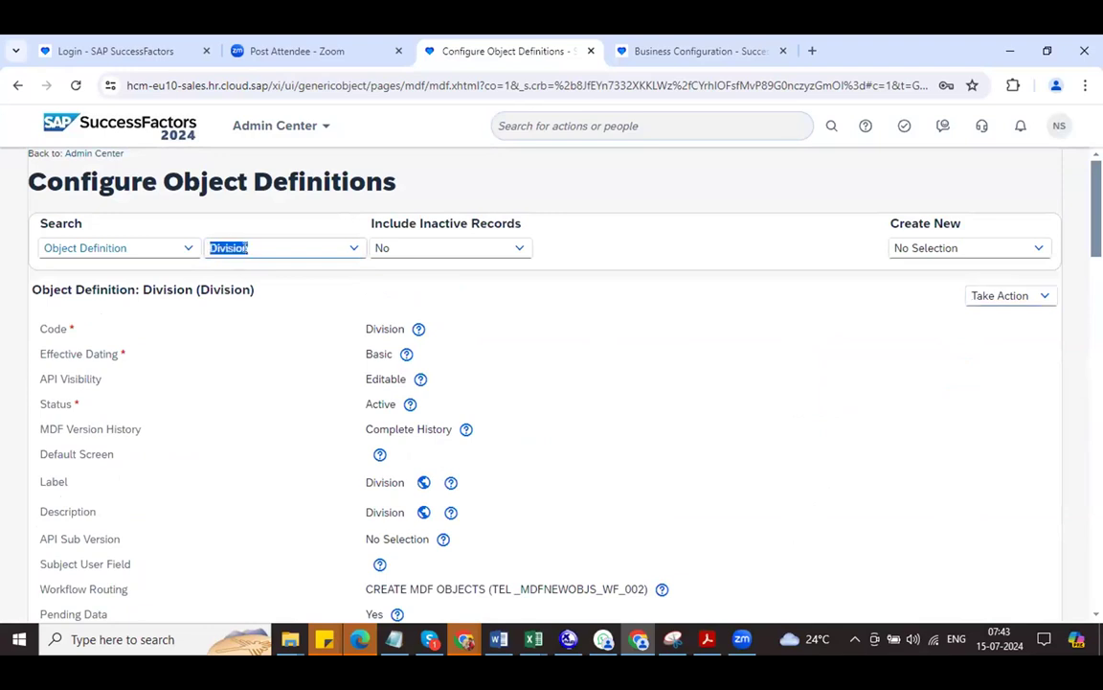
pyautogui.write('busi')
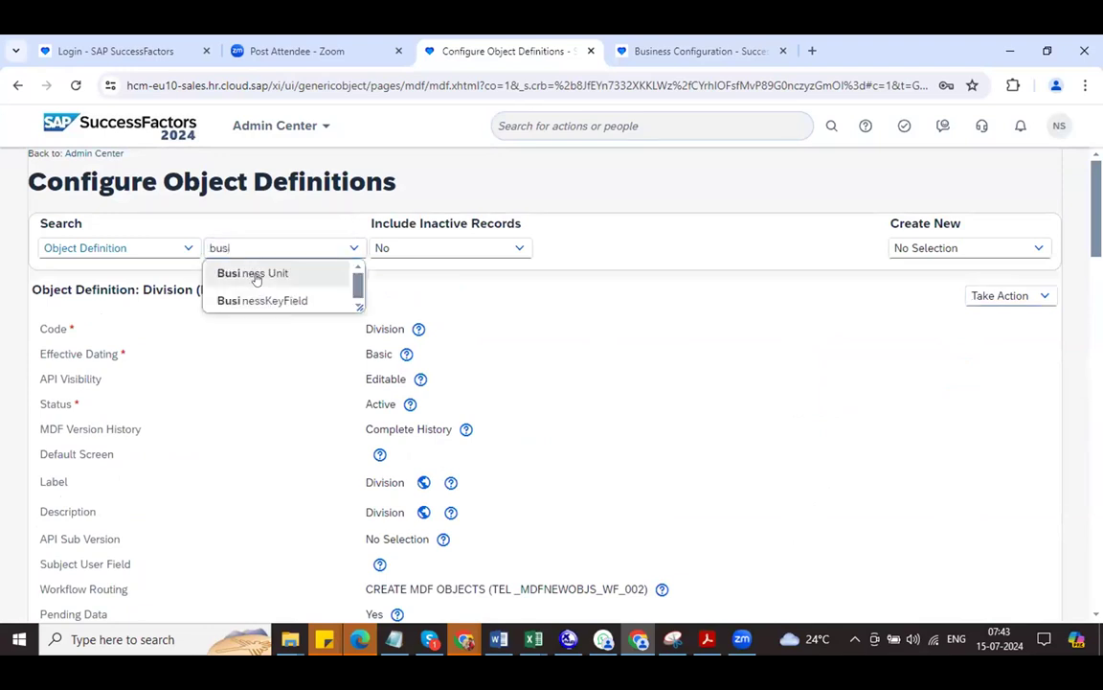
pyautogui.click(256, 275)
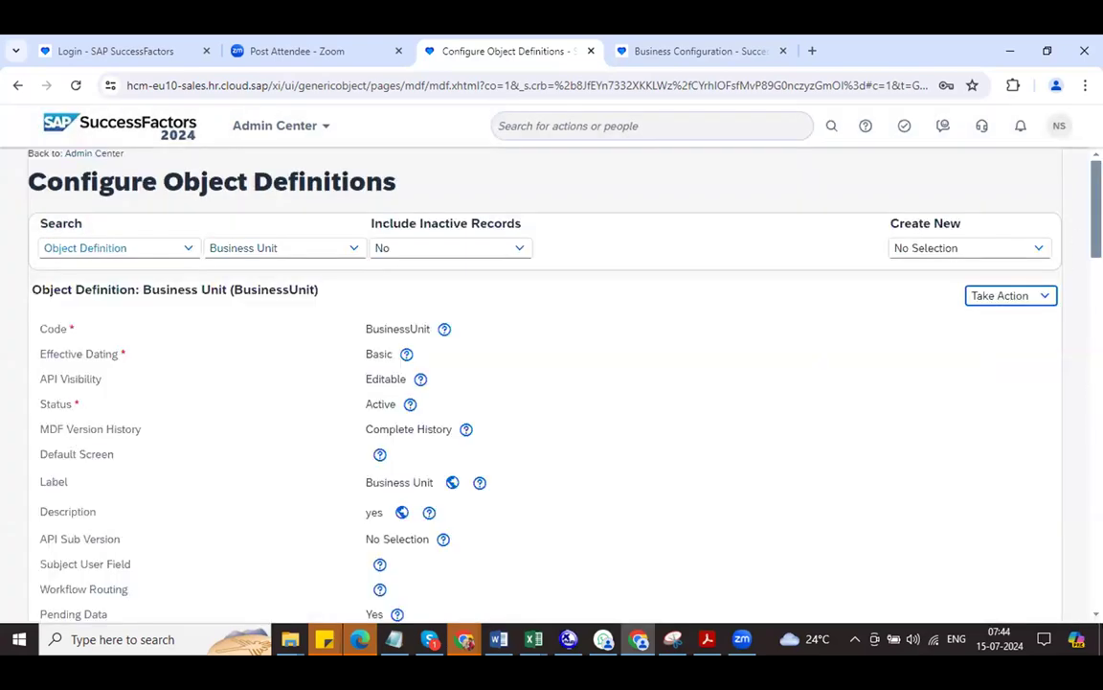
pyautogui.scroll(-15, 552, 383)
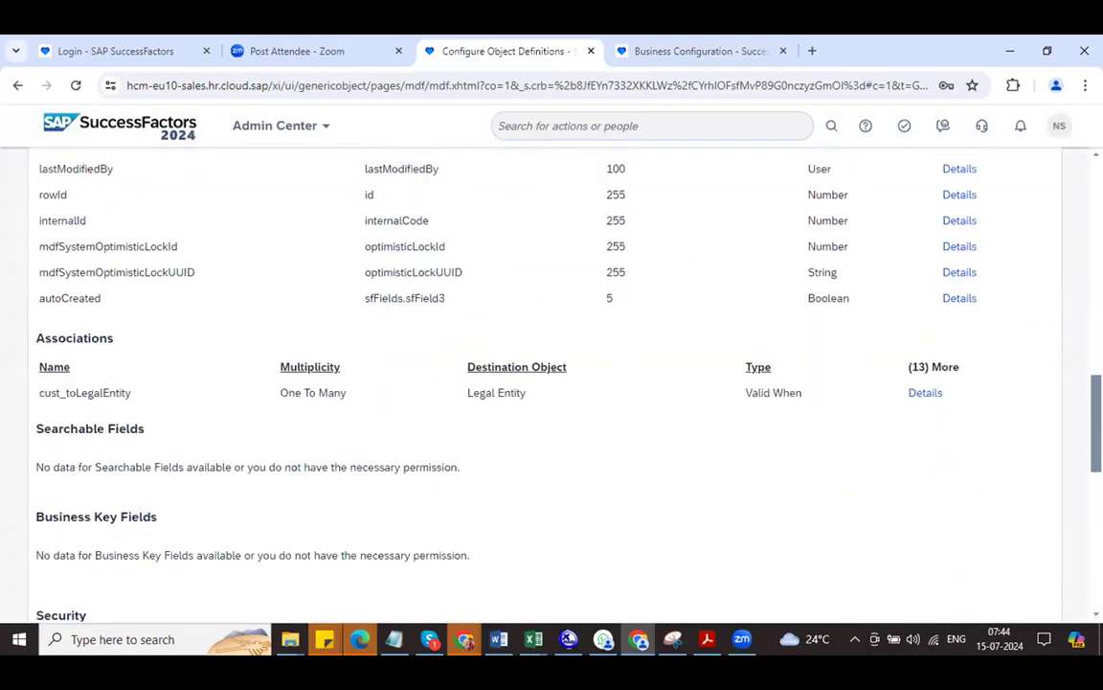
pyautogui.scroll(15, 307, 242)
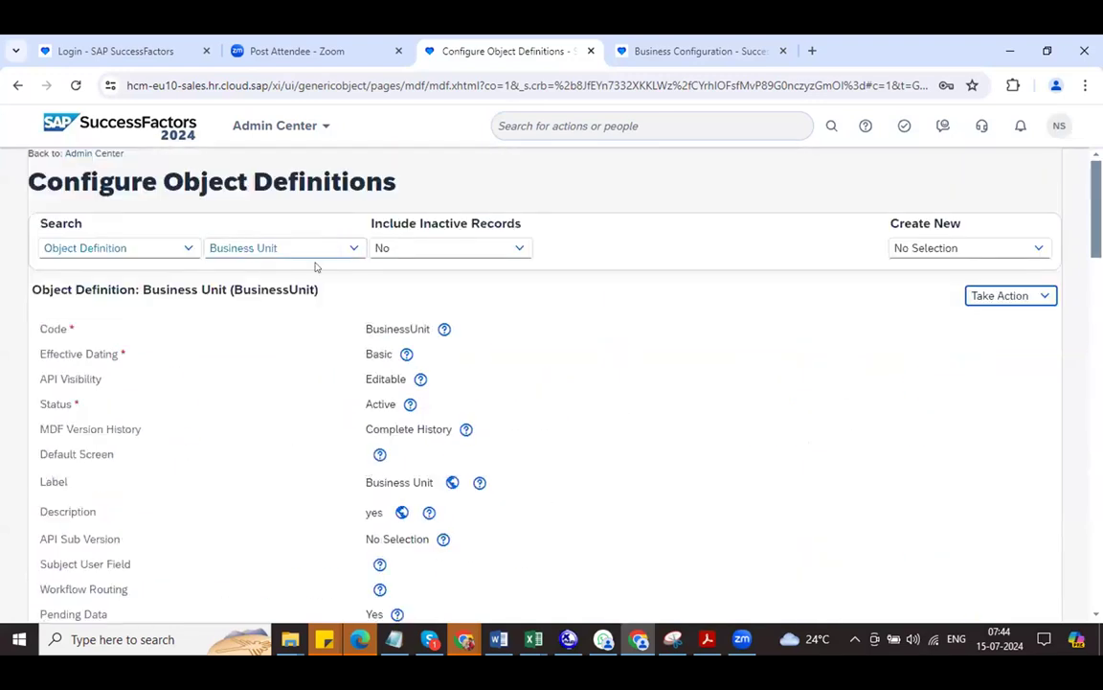
# Switch to the Legal Entity object definition and examine its Associations section.
pyautogui.hotkey('ctrl', 'a')
pyautogui.write('legal')
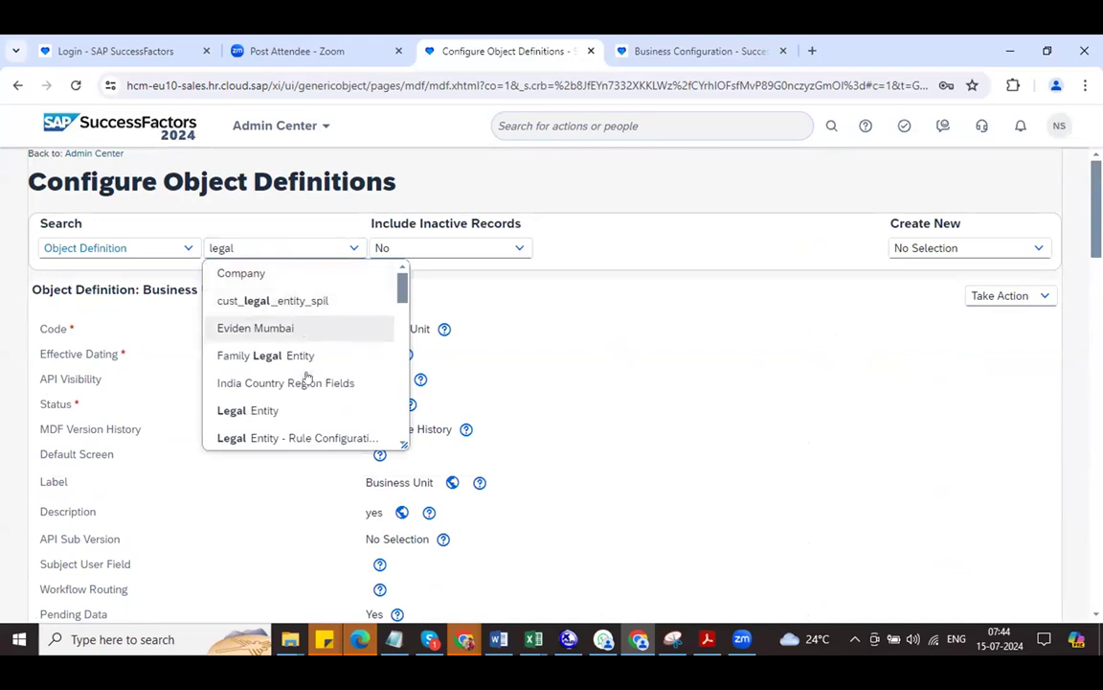
pyautogui.click(291, 412)
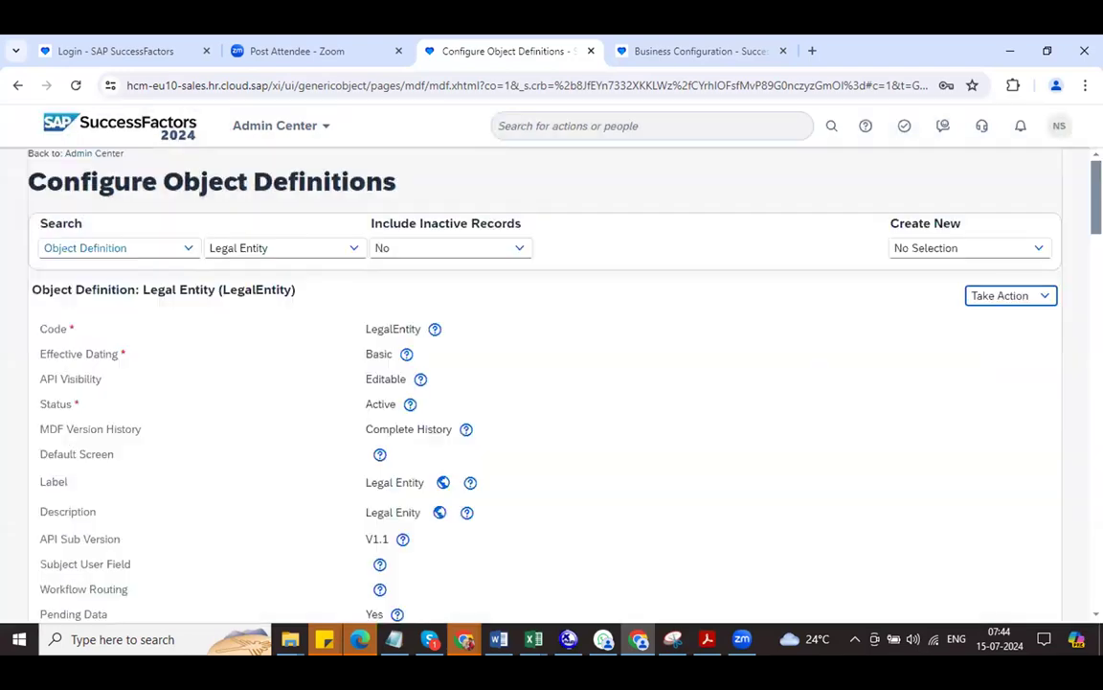
pyautogui.scroll(-20, 552, 383)
pyautogui.scroll(3, 552, 383)
pyautogui.scroll(-3, 552, 383)
pyautogui.scroll(-4, 552, 383)
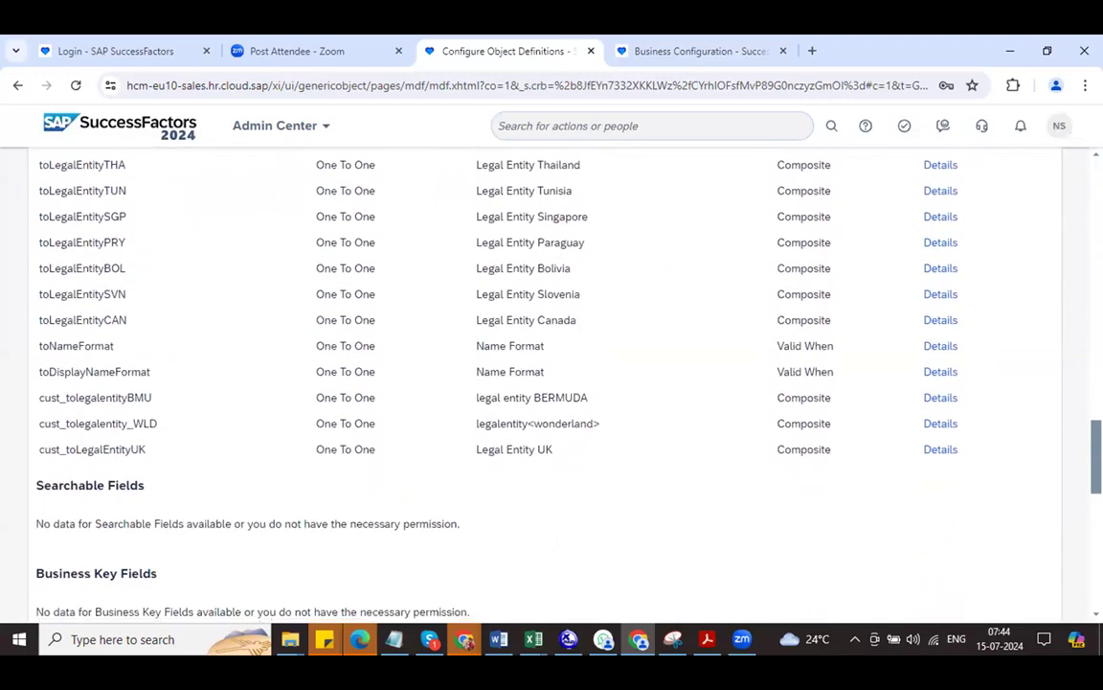
pyautogui.scroll(2, 552, 384)
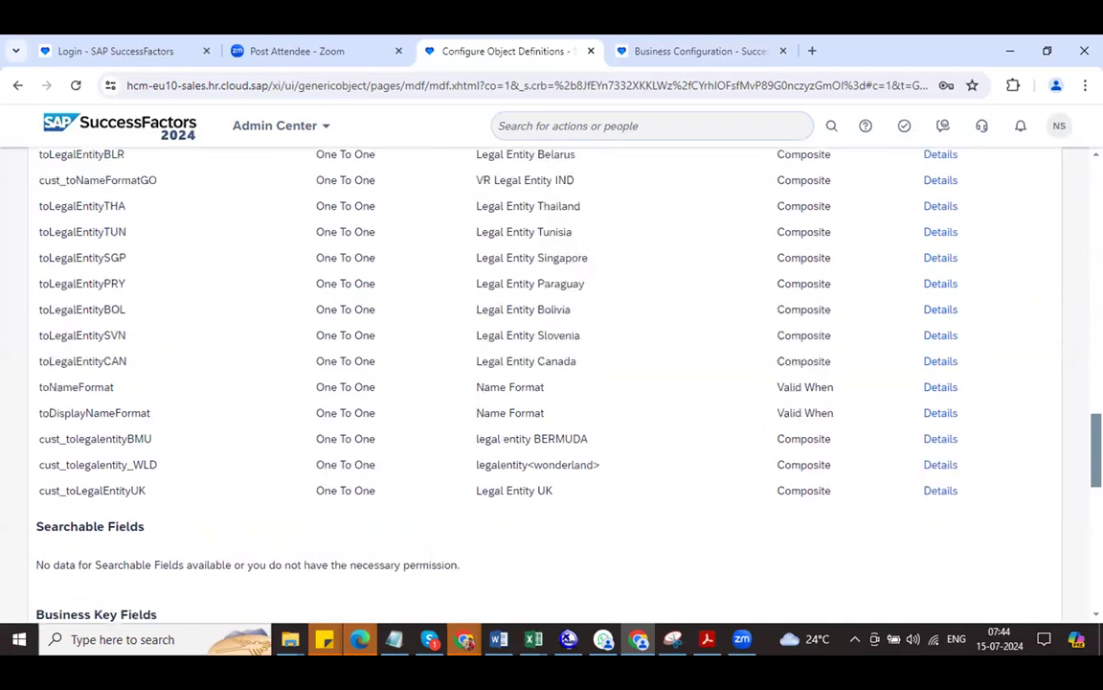
pyautogui.scroll(7, 552, 384)
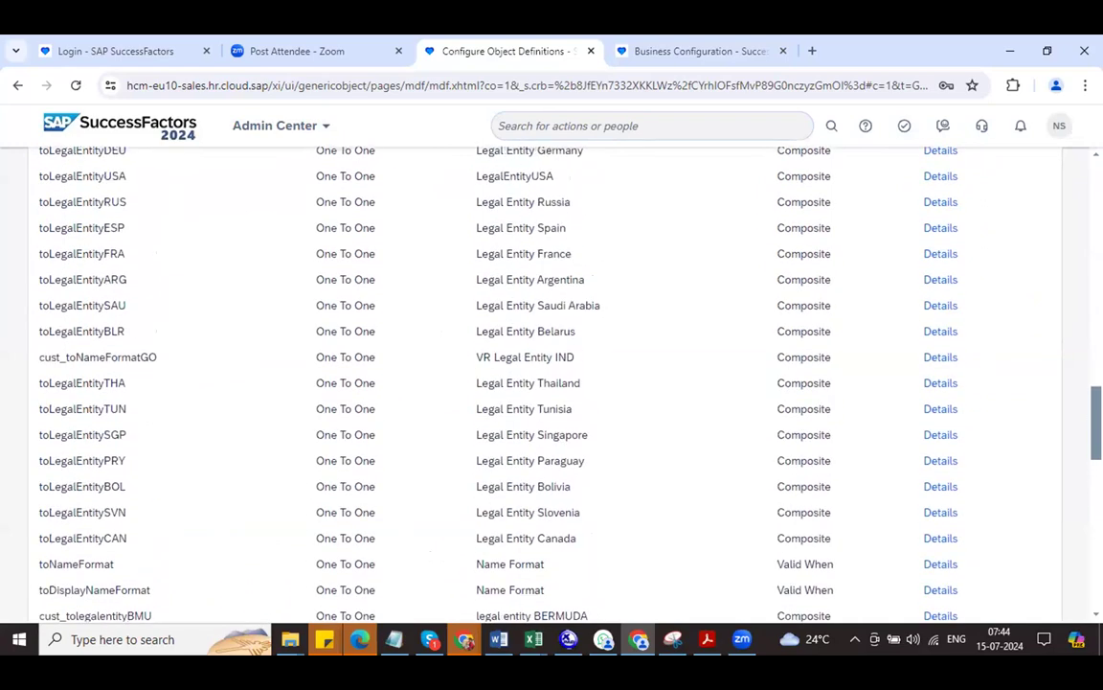
pyautogui.scroll(12, 552, 383)
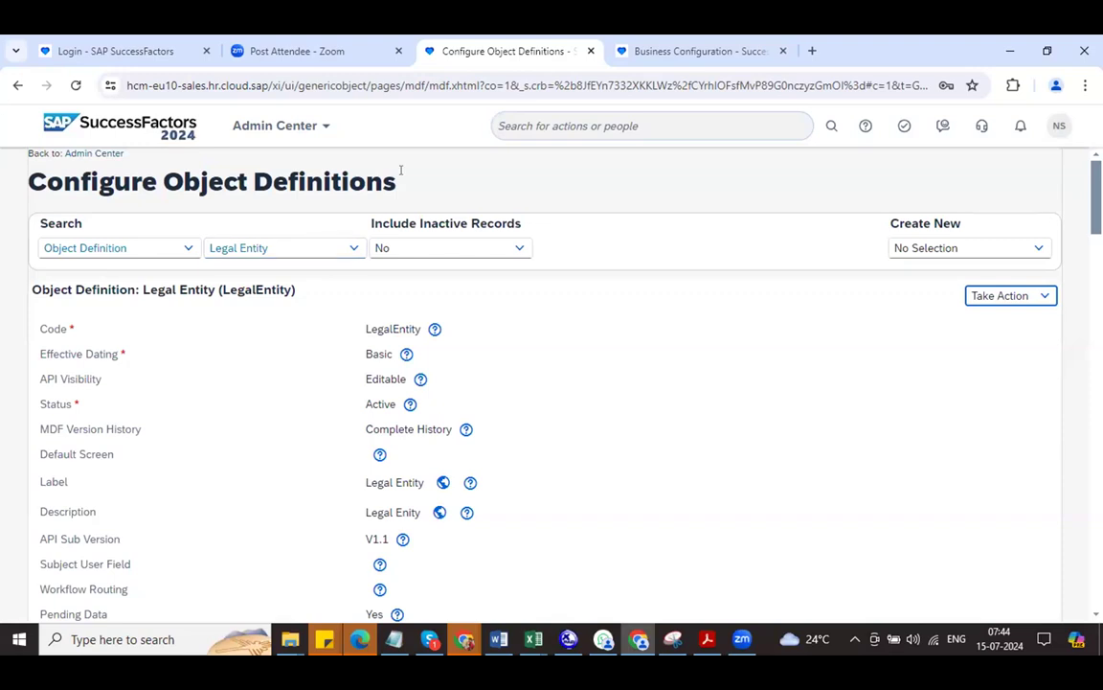
# Back in Business Configuration, examine the Field Criteria and Trigger Rules in the jobInfo job-code field's details, closing them when done.
pyautogui.click(659, 48)
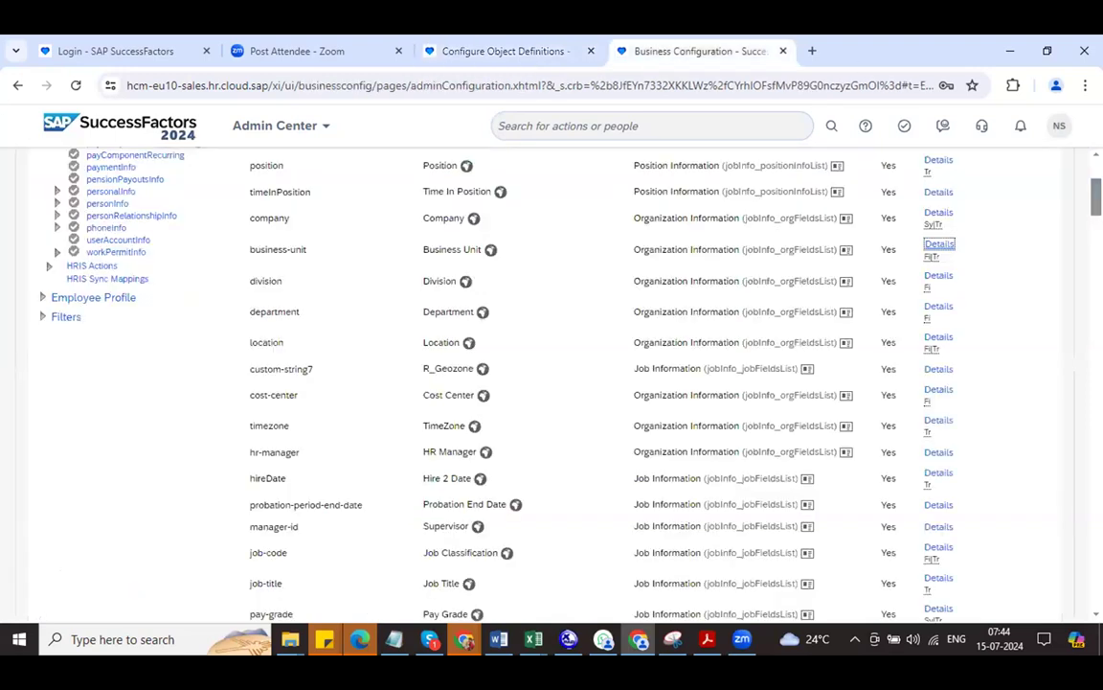
pyautogui.scroll(-1, 552, 383)
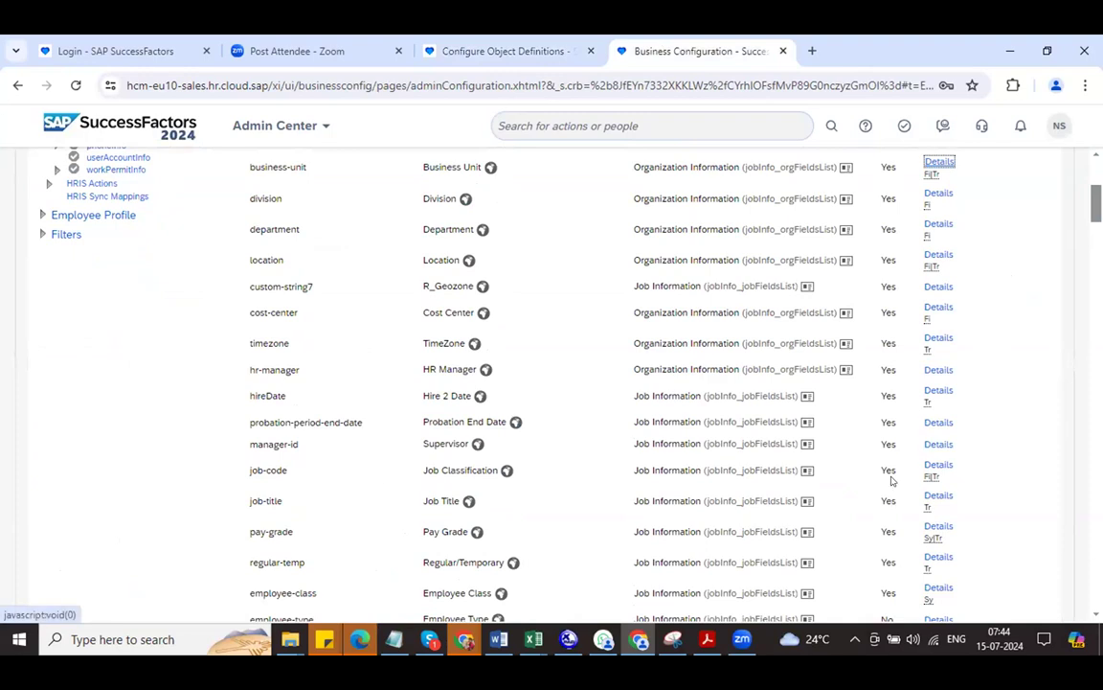
pyautogui.click(935, 464)
pyautogui.scroll(-10, 918, 473)
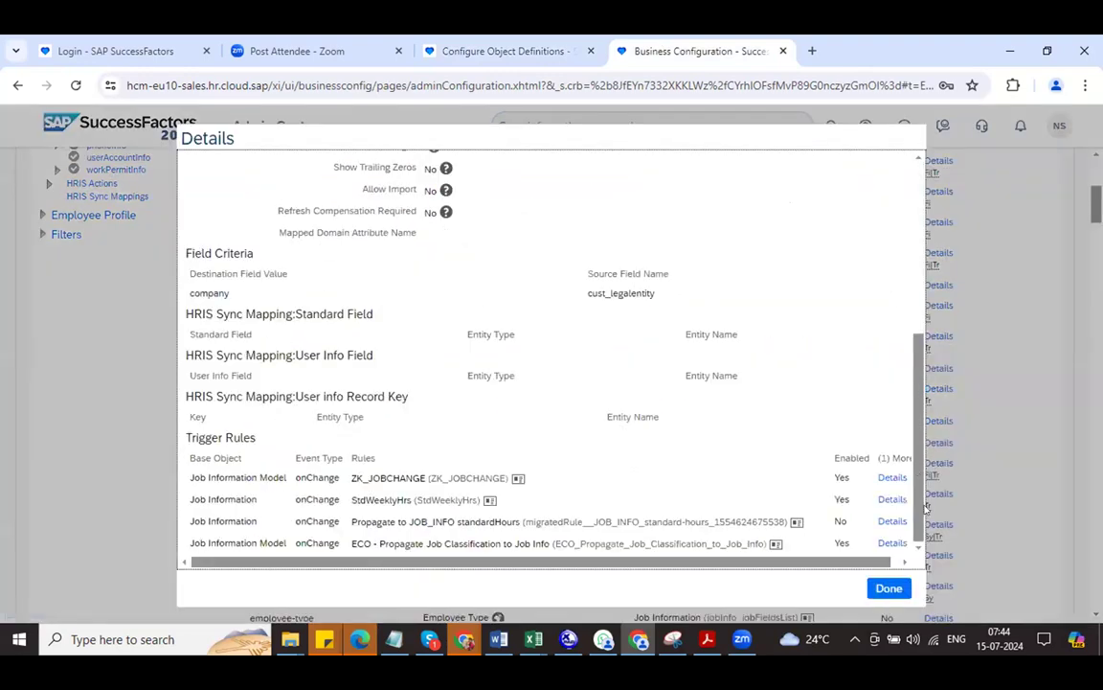
pyautogui.click(891, 587)
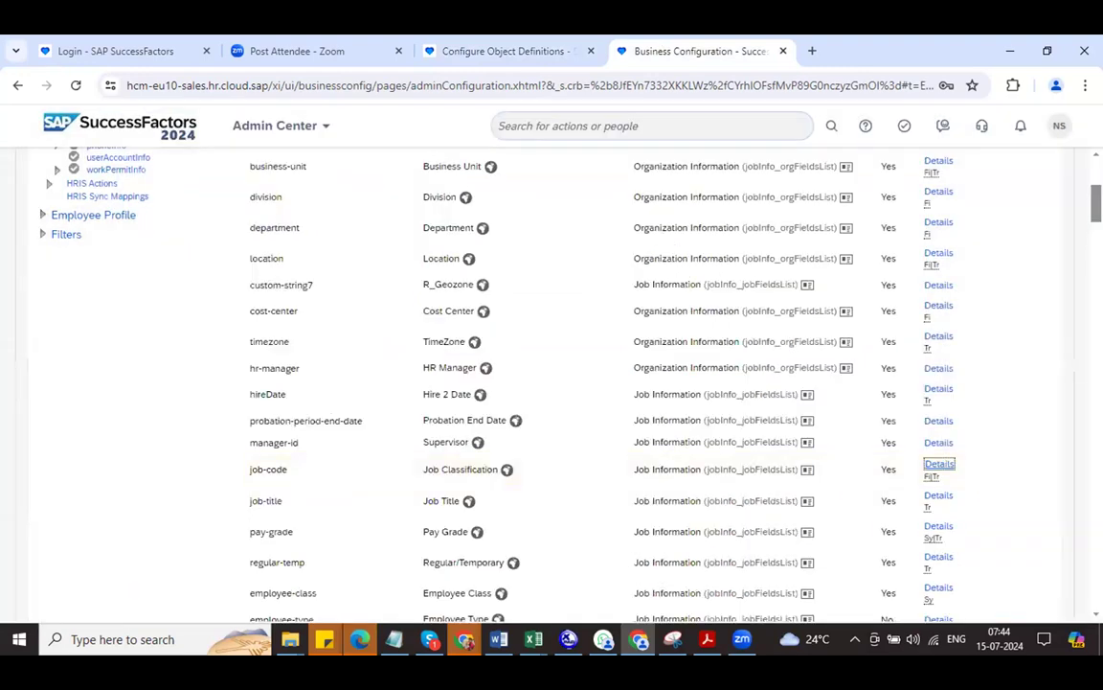
# Start a correction of jobInfo and delete the field criterion company / cust_legalentity from the job-code field's details.
pyautogui.scroll(4, 1006, 287)
pyautogui.click(1008, 213)
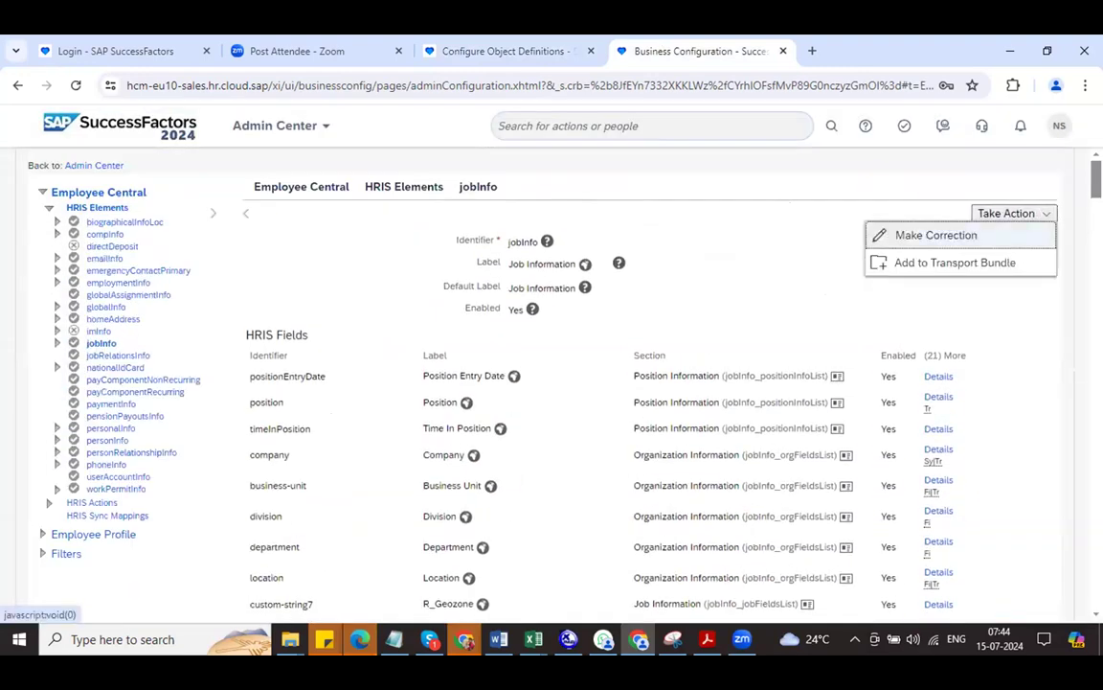
pyautogui.click(936, 234)
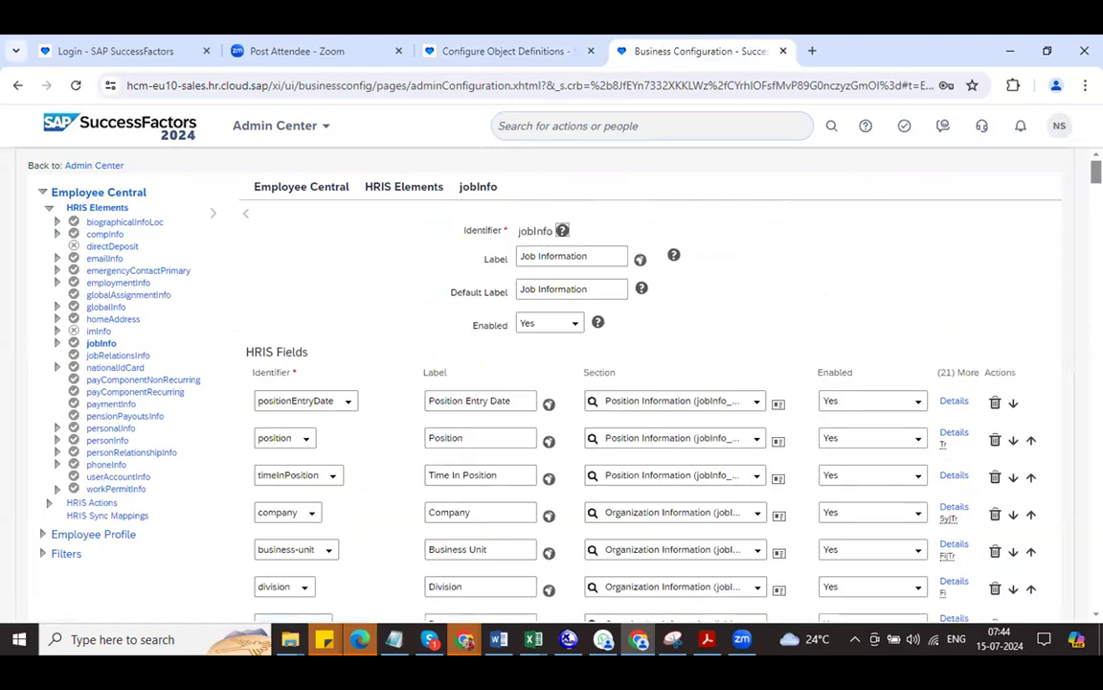
pyautogui.scroll(-8, 623, 383)
pyautogui.scroll(-1, 613, 383)
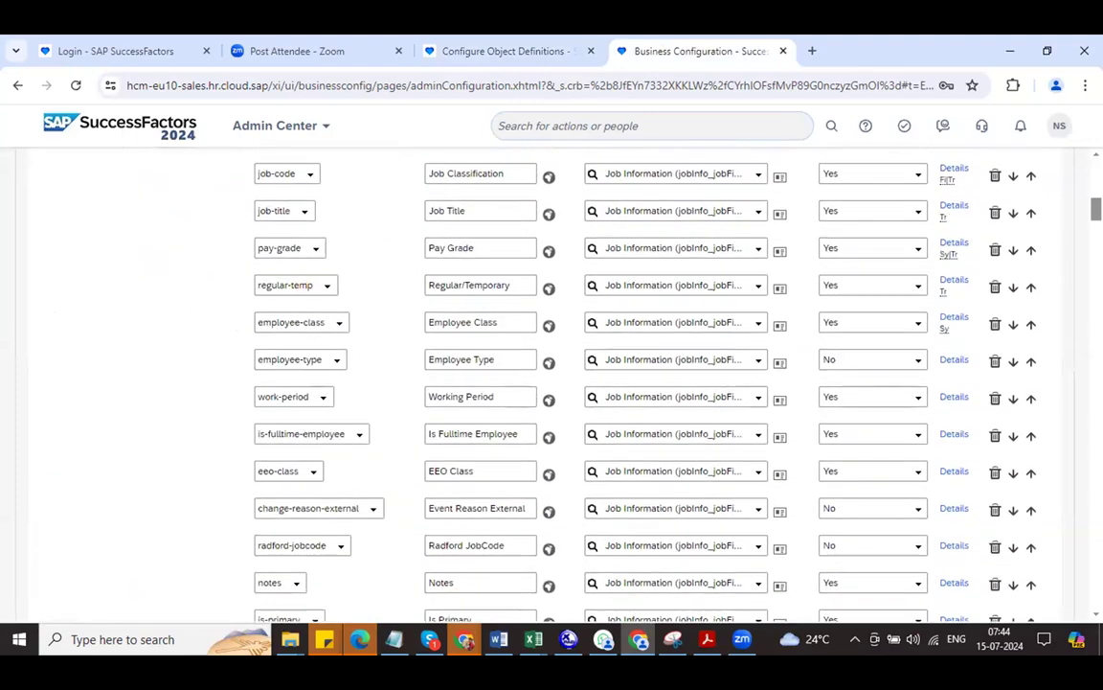
pyautogui.scroll(1, 613, 384)
pyautogui.click(956, 271)
pyautogui.scroll(-4, 915, 503)
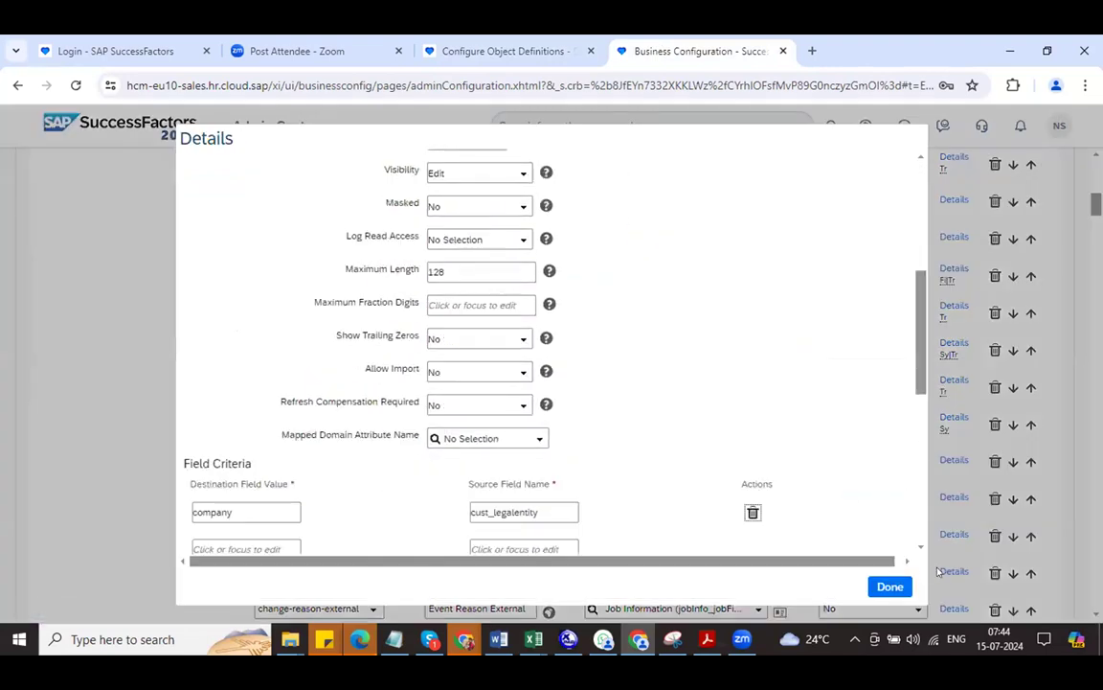
pyautogui.click(890, 586)
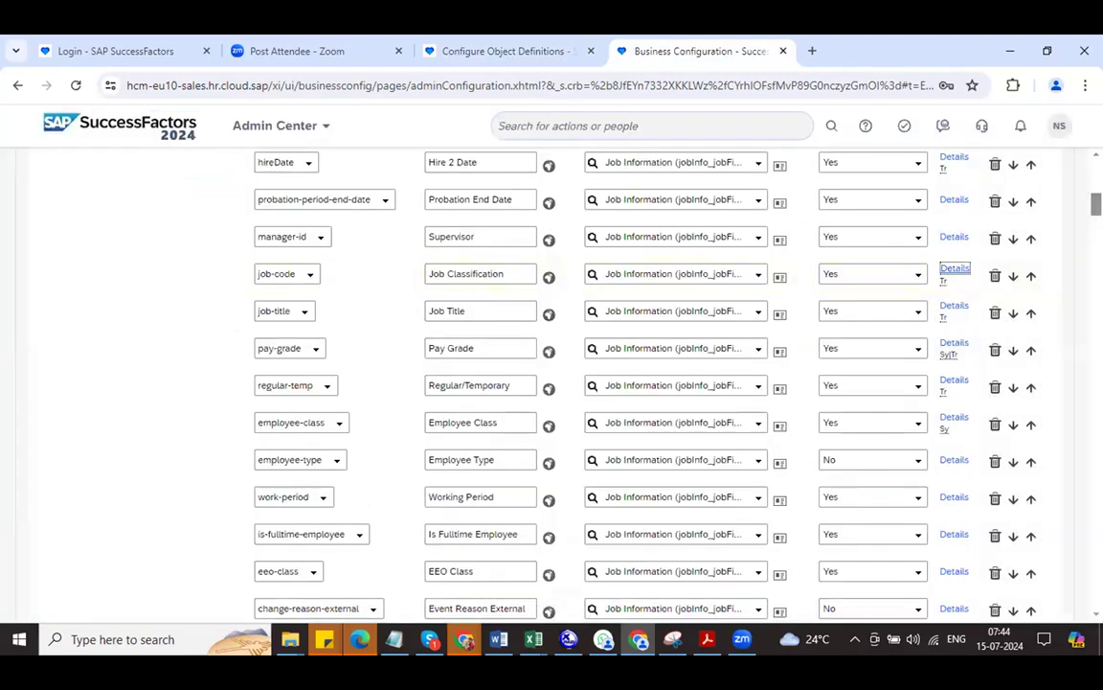
# Look through the remaining jobInfo HRIS fields and the Trigger Rules list in the correction form.
pyautogui.scroll(-8, 622, 383)
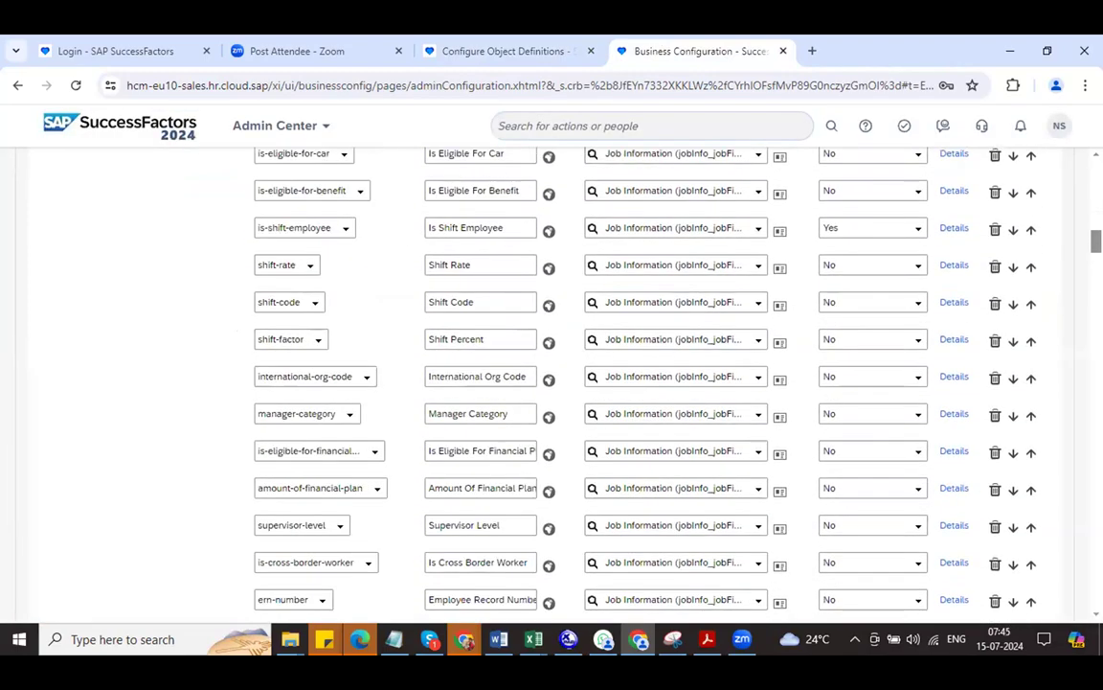
pyautogui.scroll(-10, 622, 383)
pyautogui.scroll(5, 623, 383)
pyautogui.scroll(-1, 622, 383)
pyautogui.scroll(-15, 622, 383)
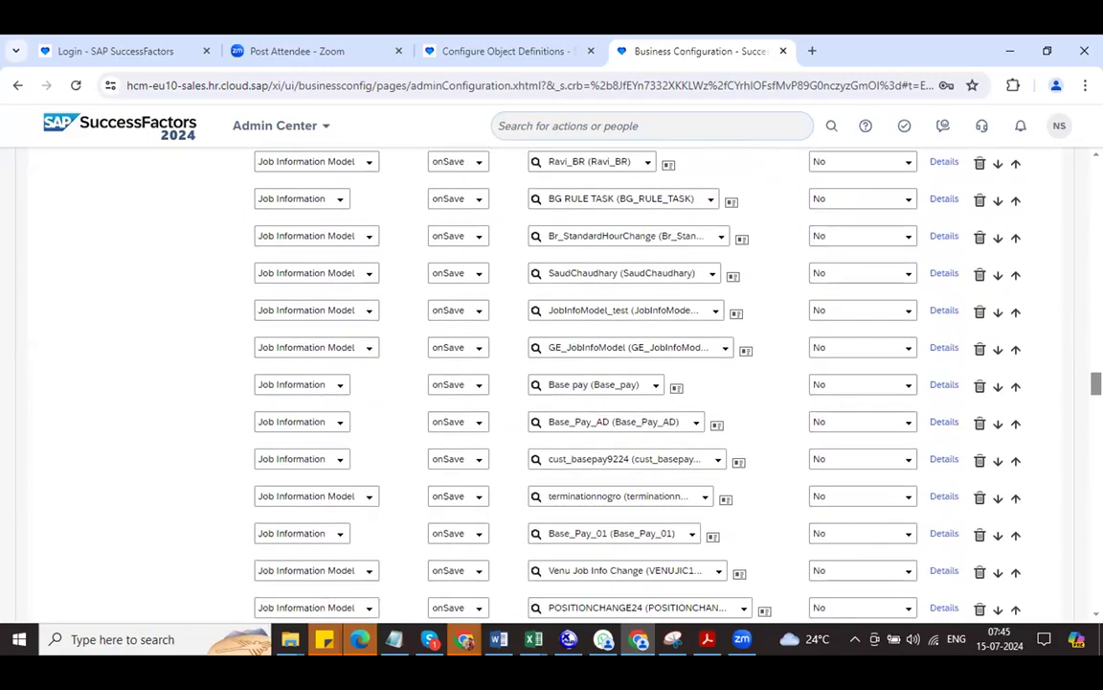
pyautogui.scroll(-2, 622, 383)
pyautogui.scroll(12, 622, 383)
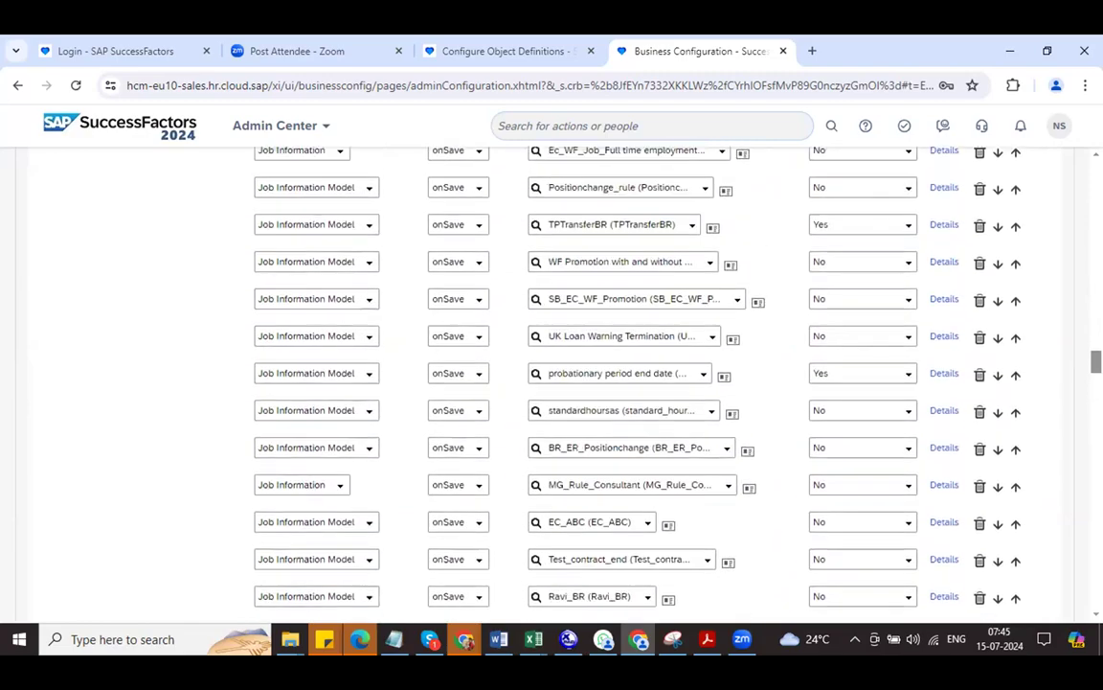
pyautogui.scroll(-20, 622, 383)
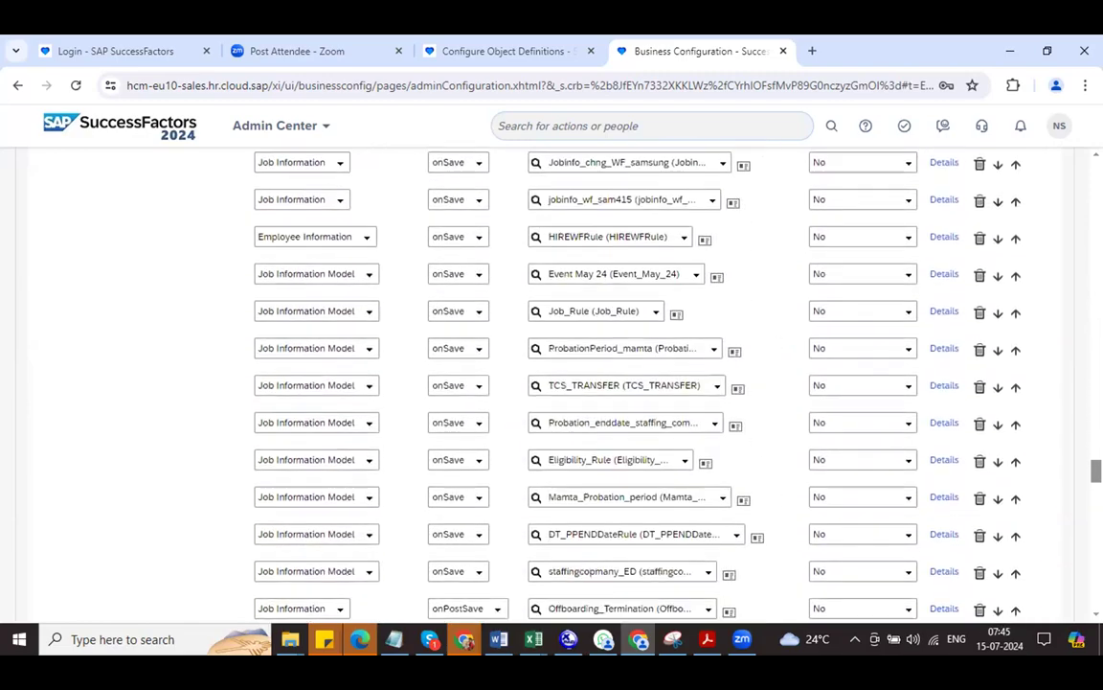
pyautogui.scroll(-15, 623, 383)
pyautogui.scroll(20, 623, 383)
pyautogui.scroll(20, 622, 383)
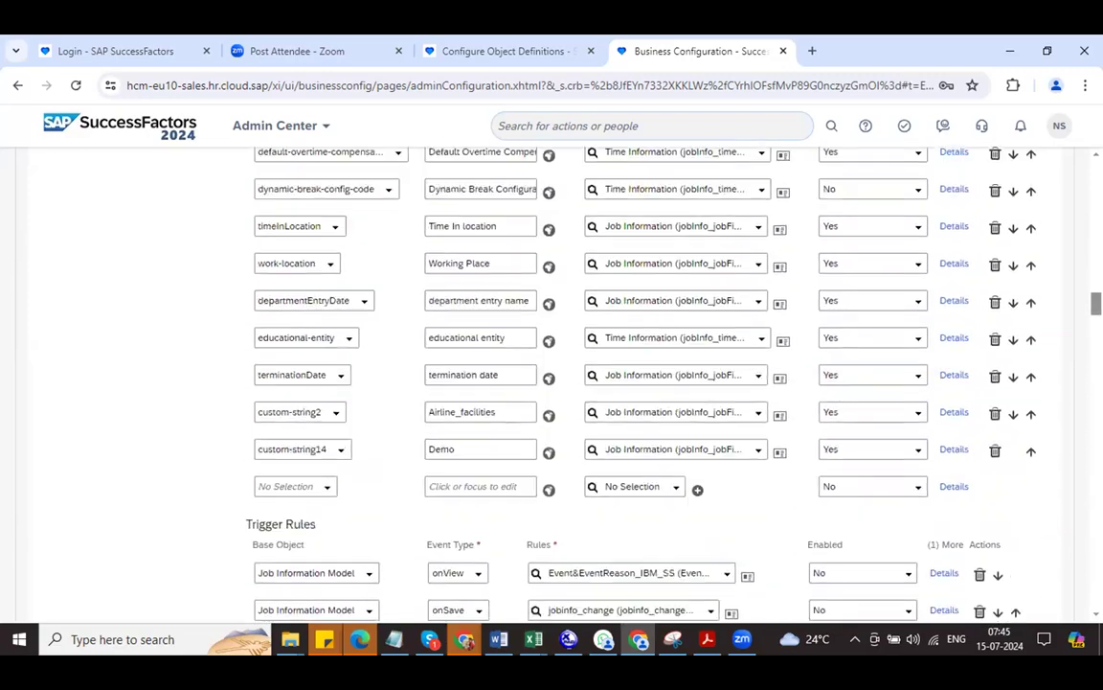
# Delete the custom-string14 (Demo) and custom-string2 (Airline_facilities) fields from the end of the jobInfo HRIS Fields list.
pyautogui.scroll(-10, 623, 383)
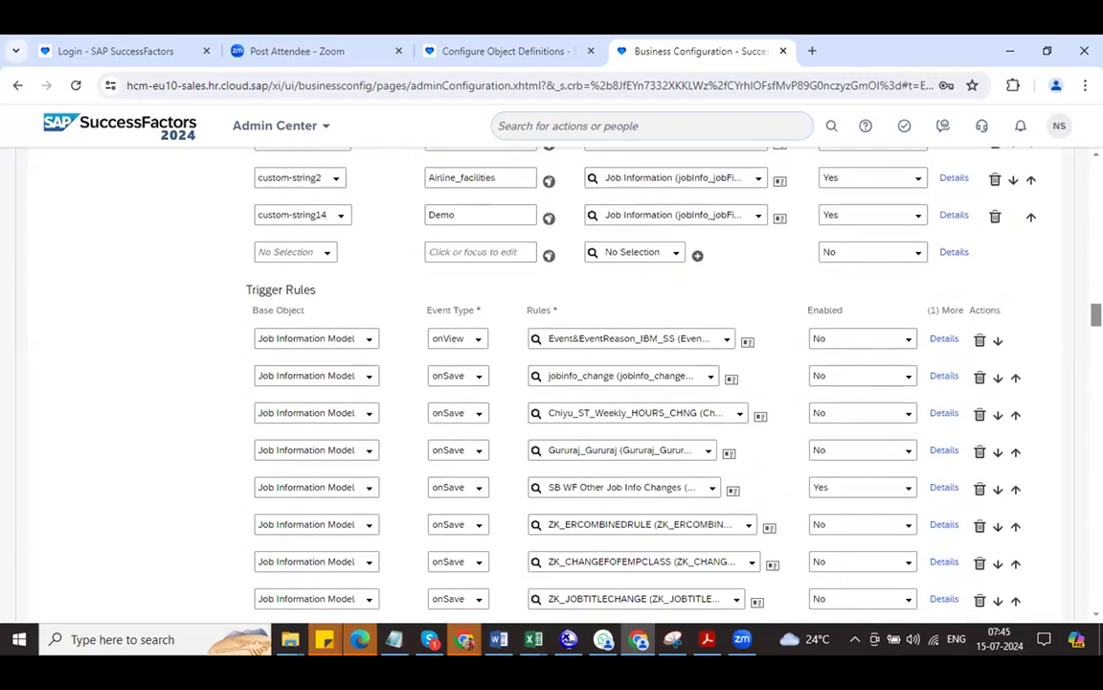
pyautogui.scroll(3, 623, 383)
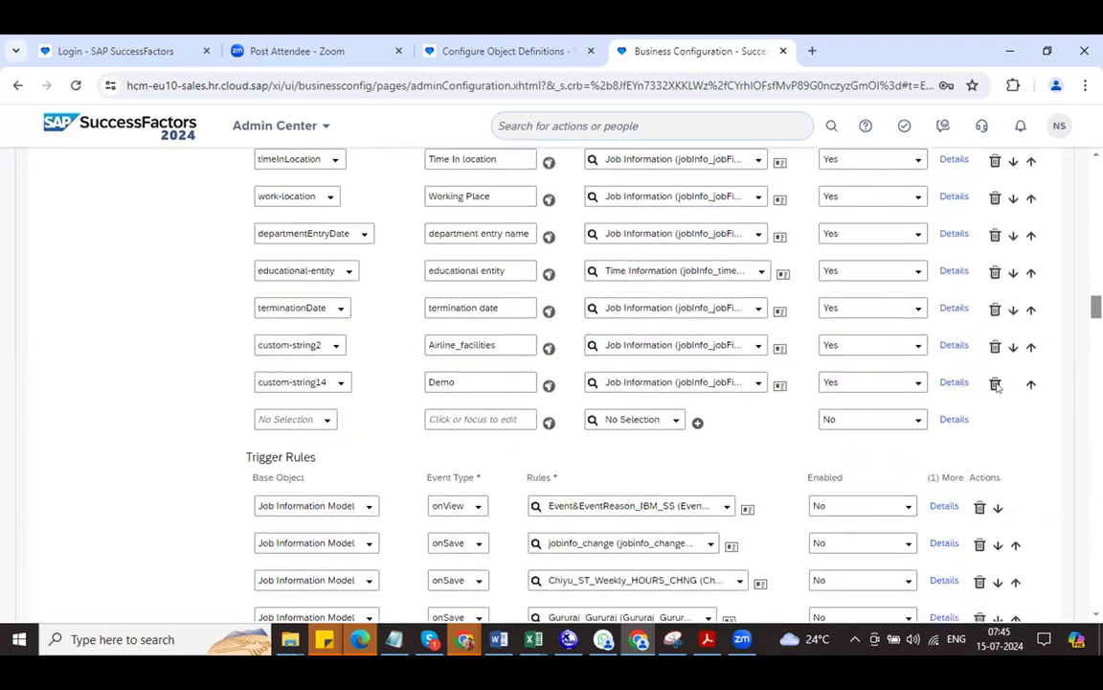
pyautogui.click(994, 347)
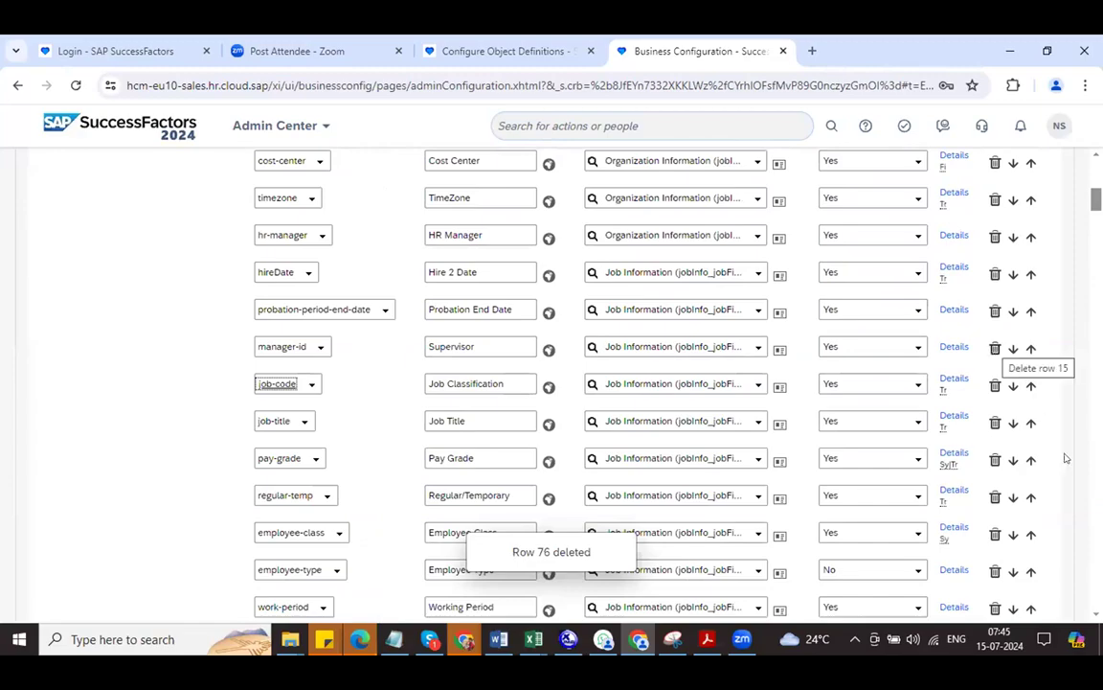
pyautogui.scroll(-10, 622, 383)
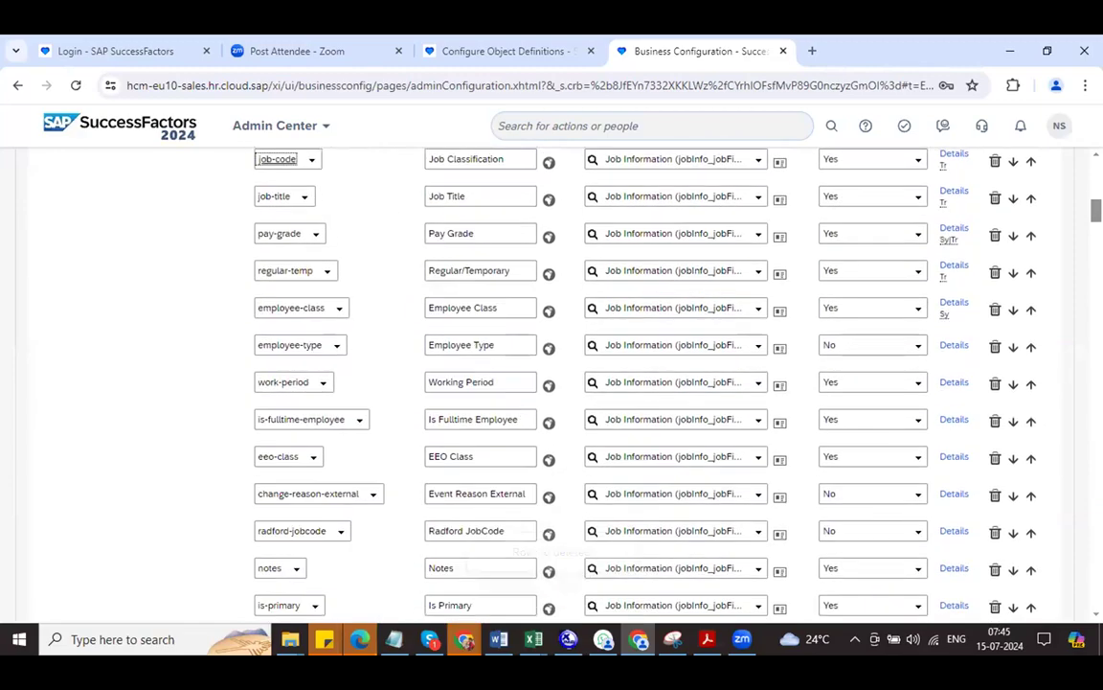
pyautogui.scroll(-15, 622, 383)
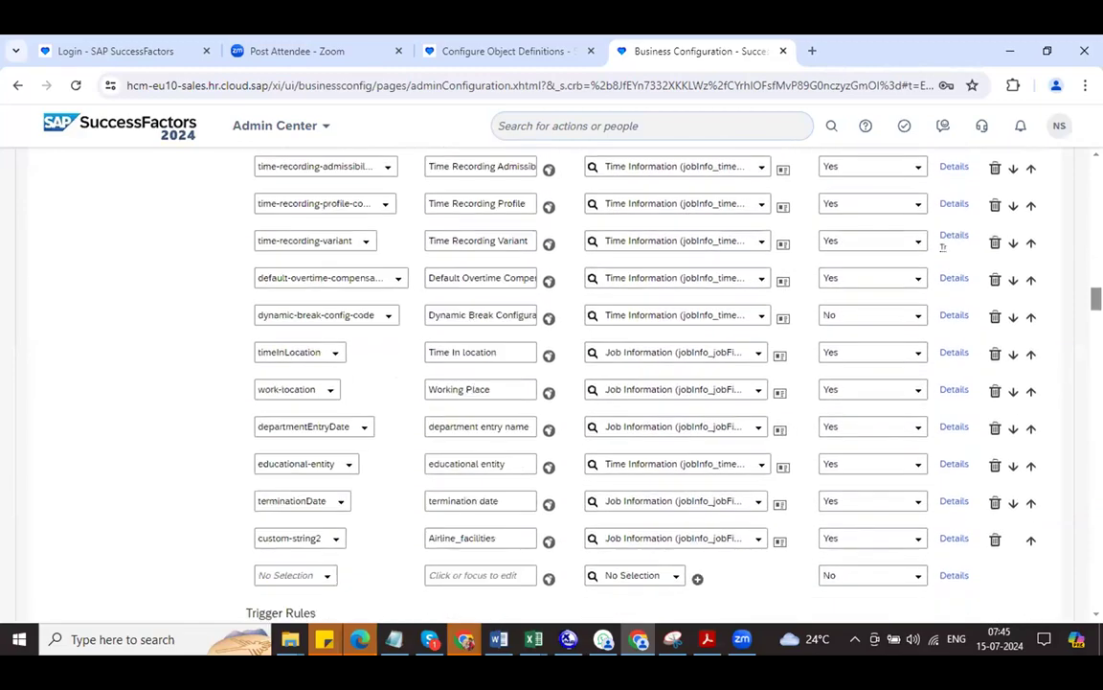
pyautogui.scroll(3, 623, 383)
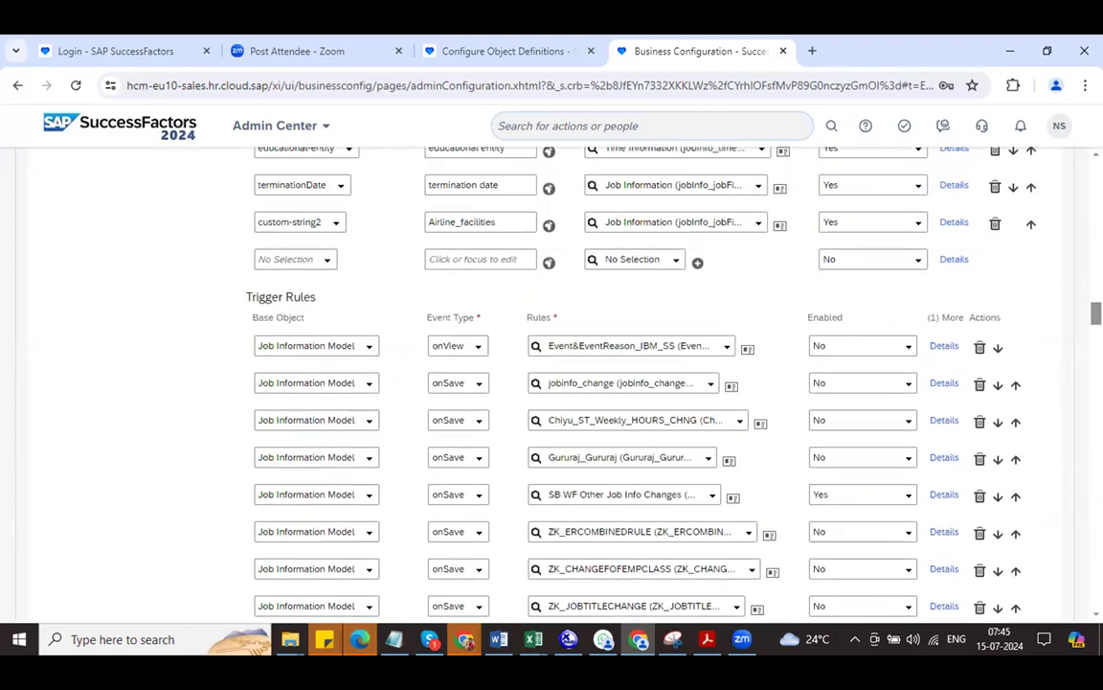
pyautogui.click(997, 228)
# Save the jobInfo correction and return to Configure Object Definitions.
pyautogui.scroll(-20, 623, 383)
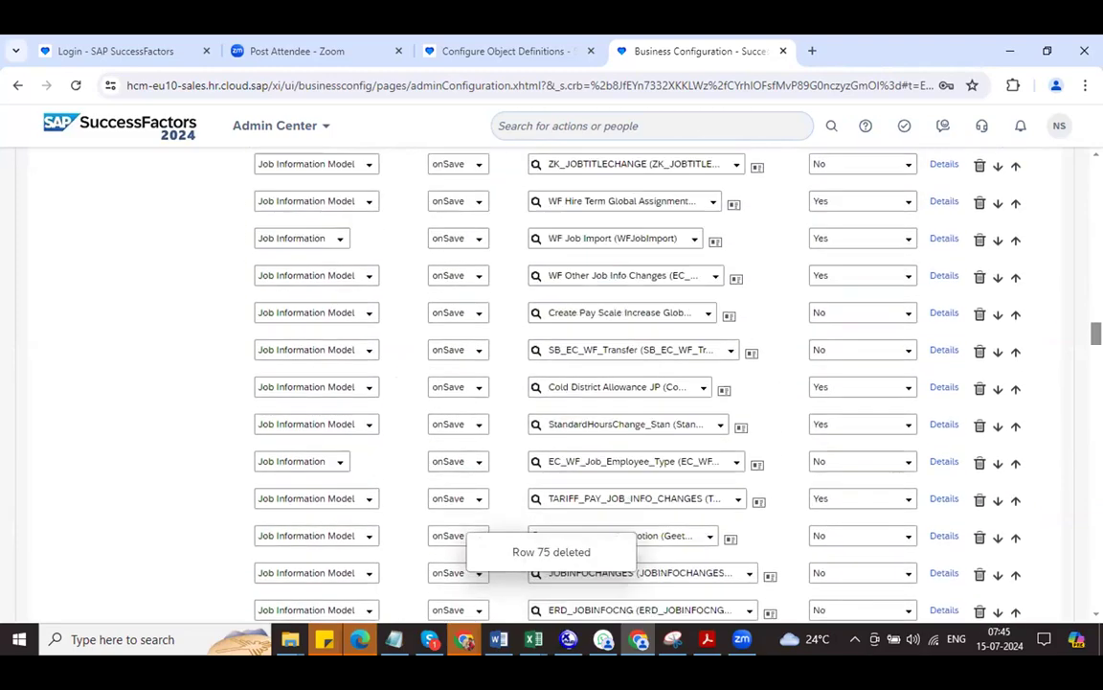
pyautogui.scroll(-10, 623, 383)
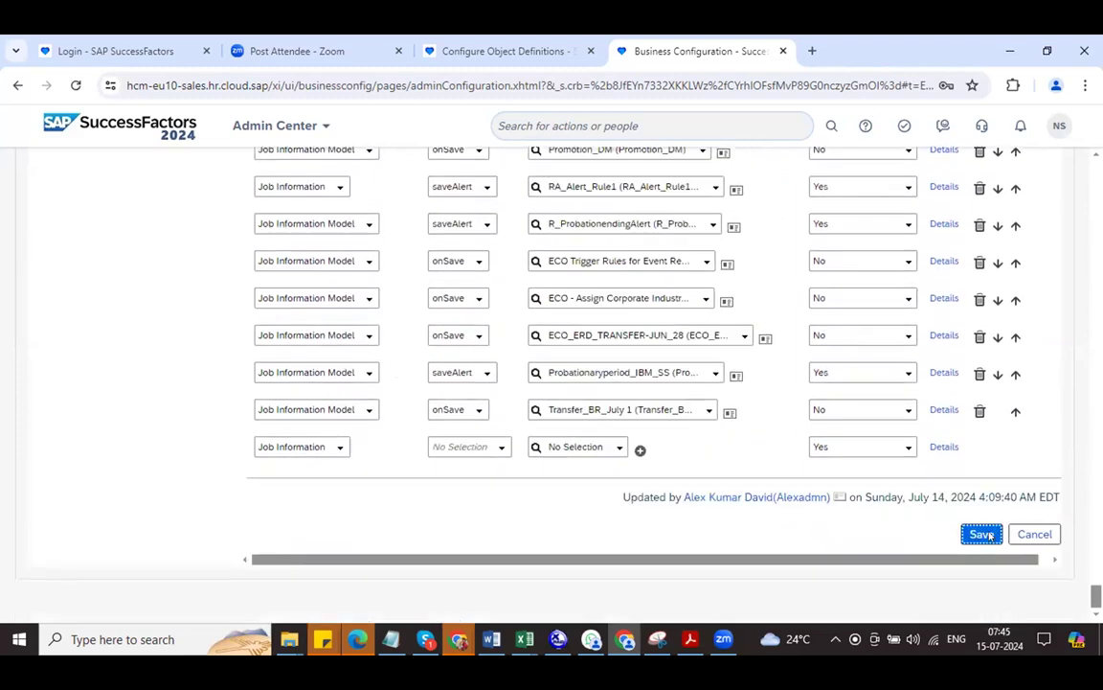
pyautogui.click(981, 533)
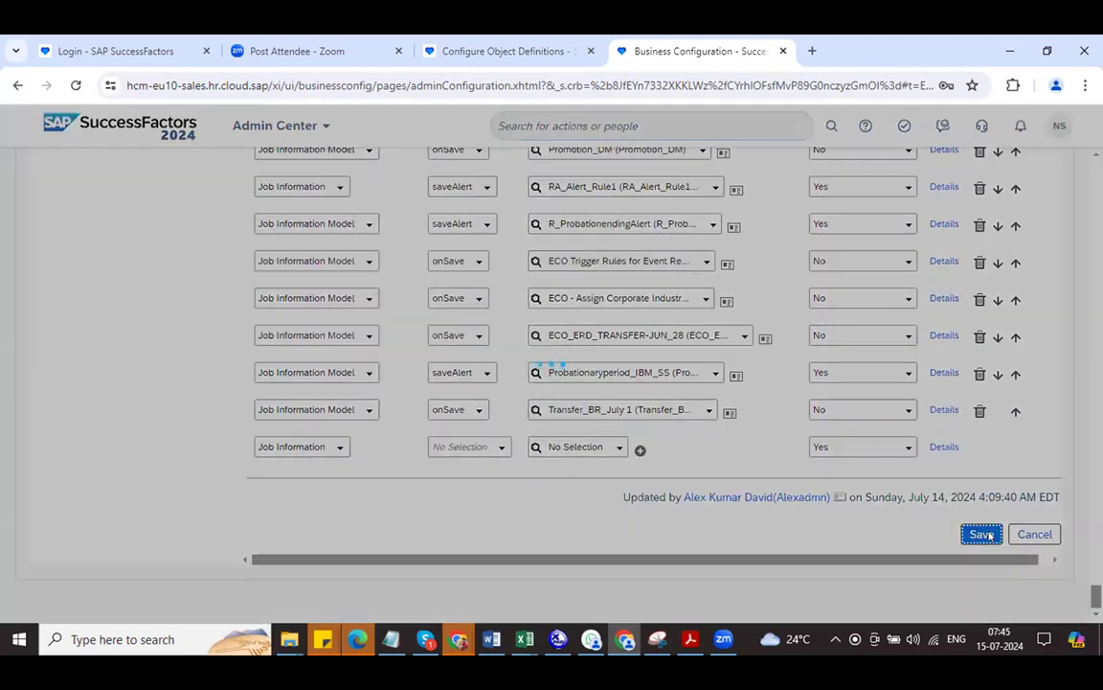
pyautogui.click(448, 51)
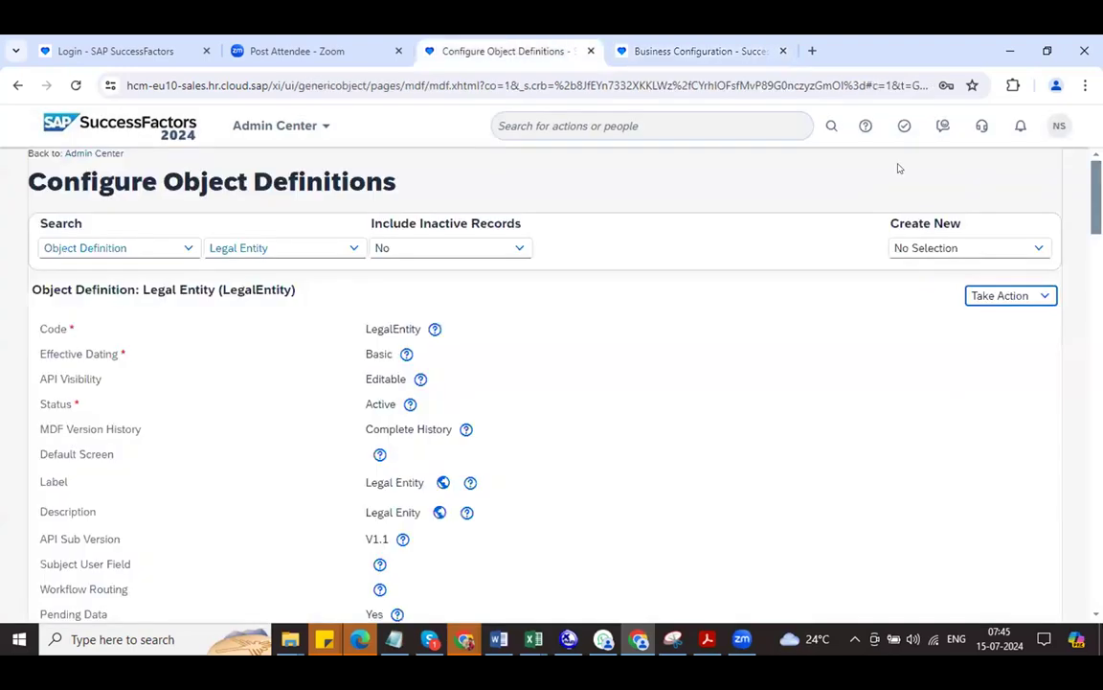
# Search for the Import and Export Data tool and open it.
pyautogui.click(758, 140)
pyautogui.write('import and export')
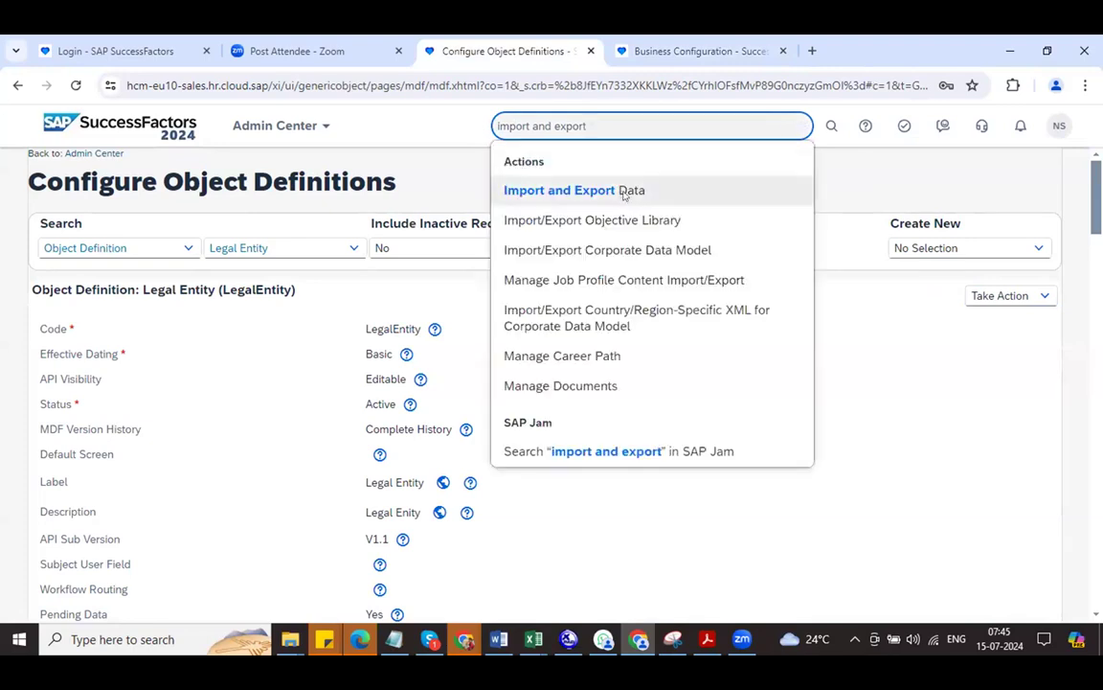
pyautogui.click(635, 189)
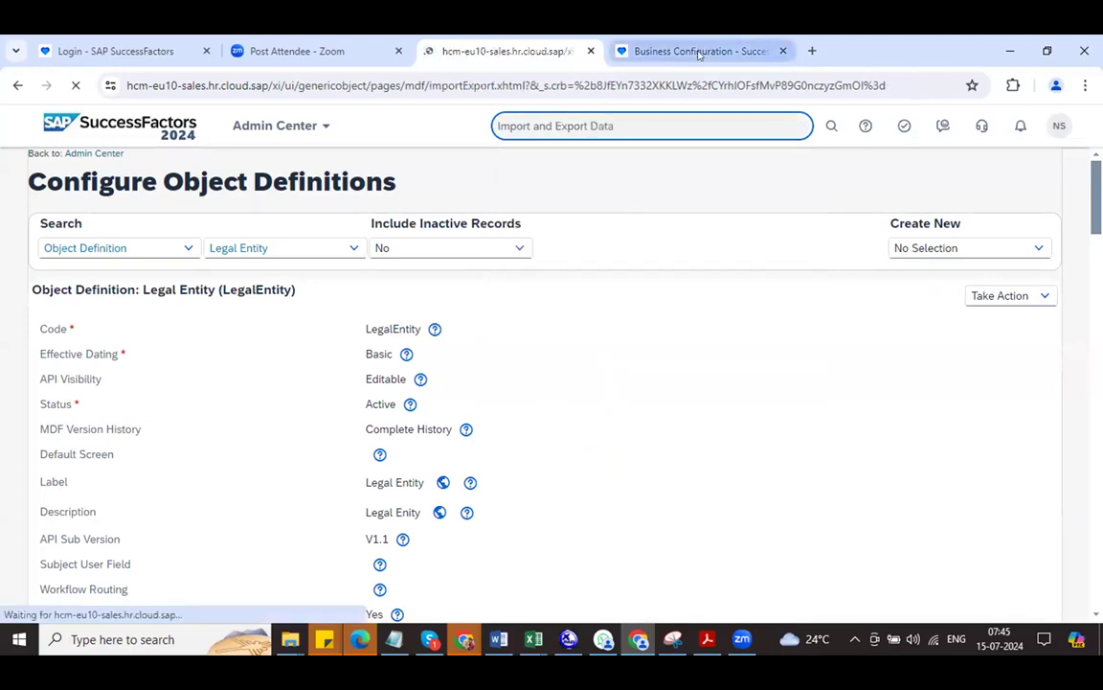
# Confirm the pending jobInfo changes in Business Configuration and return to Import and Export Data.
pyautogui.click(699, 50)
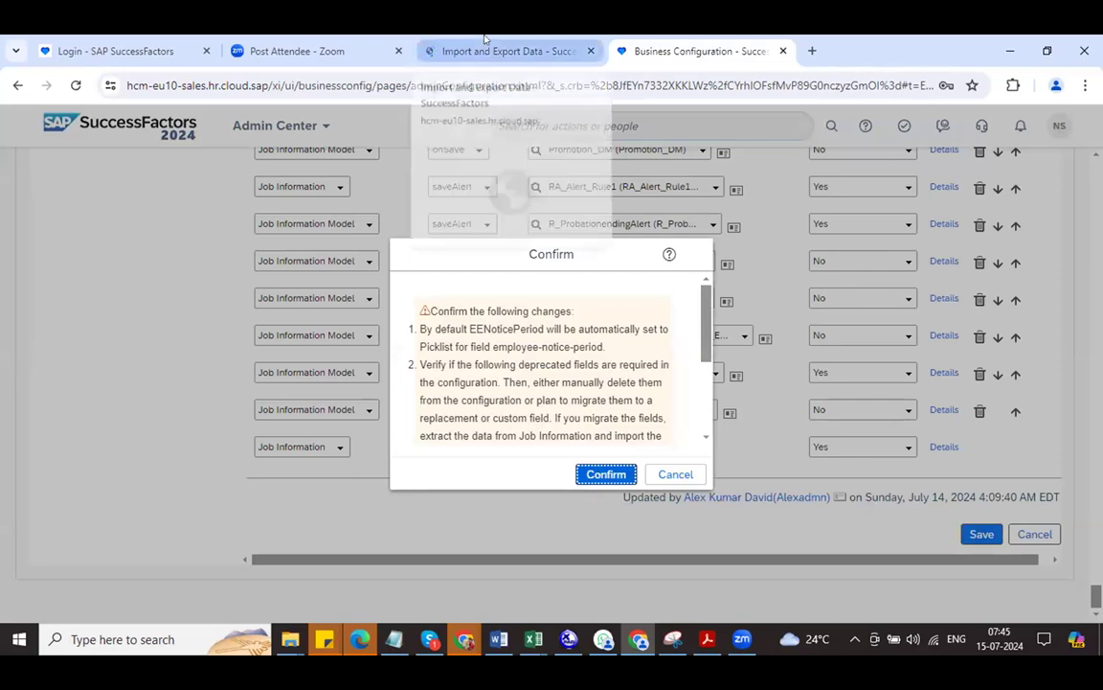
pyautogui.press('Return')
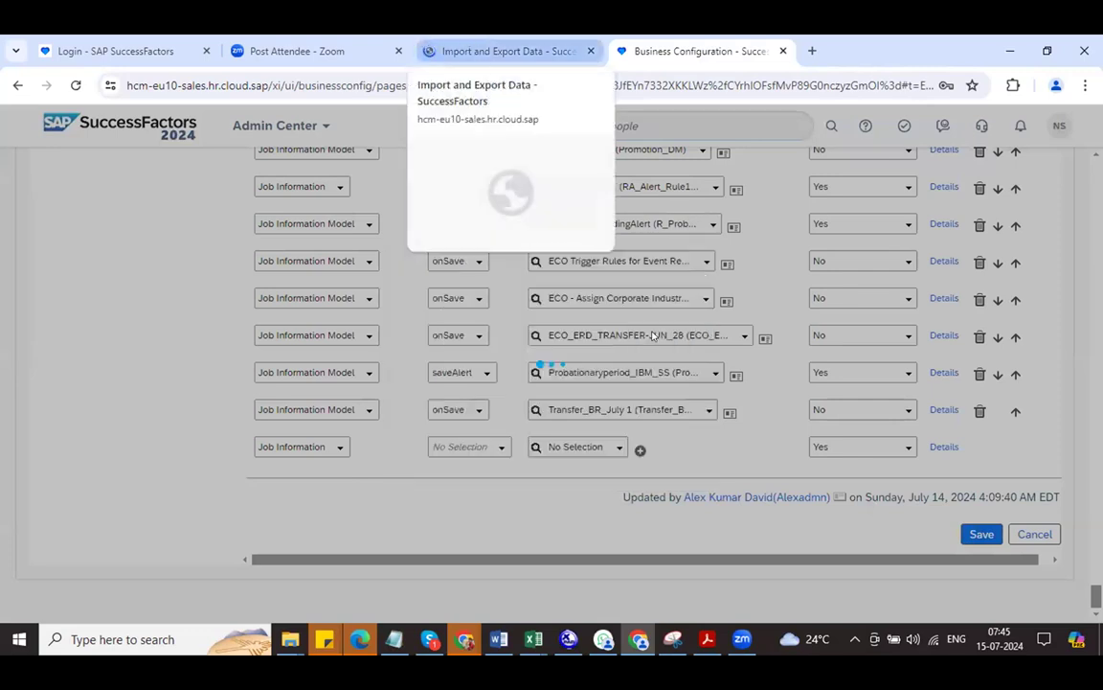
pyautogui.click(490, 51)
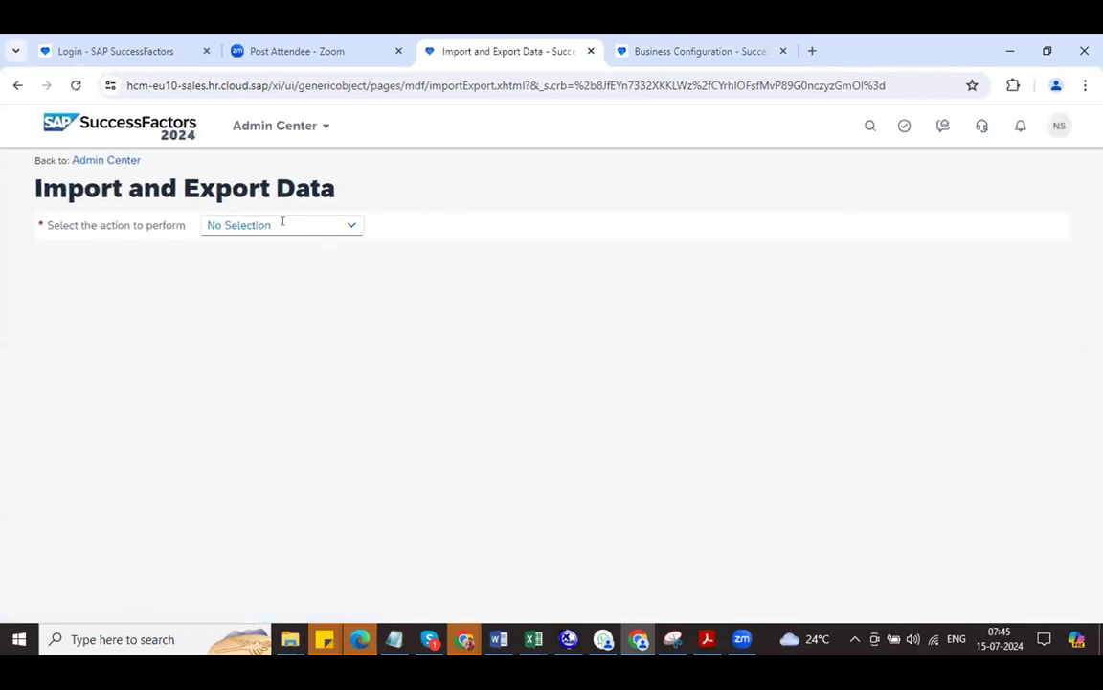
# Choose Export Data as the action and Object Definition-Associations as the generic object.
pyautogui.click(282, 221)
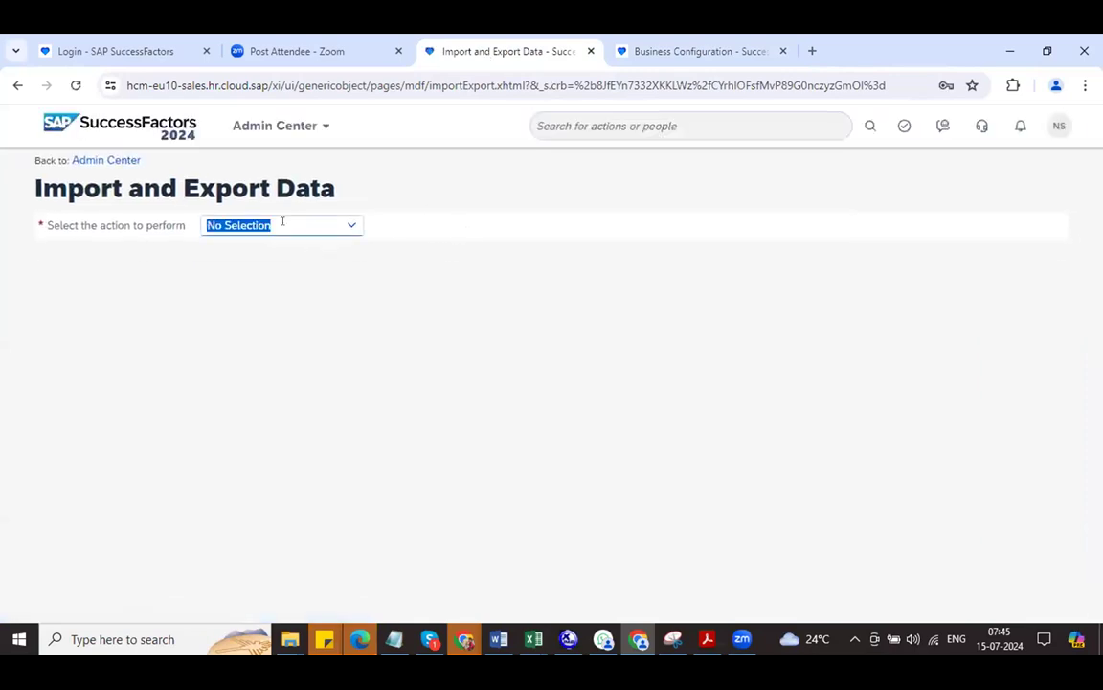
pyautogui.click(349, 225)
pyautogui.click(284, 305)
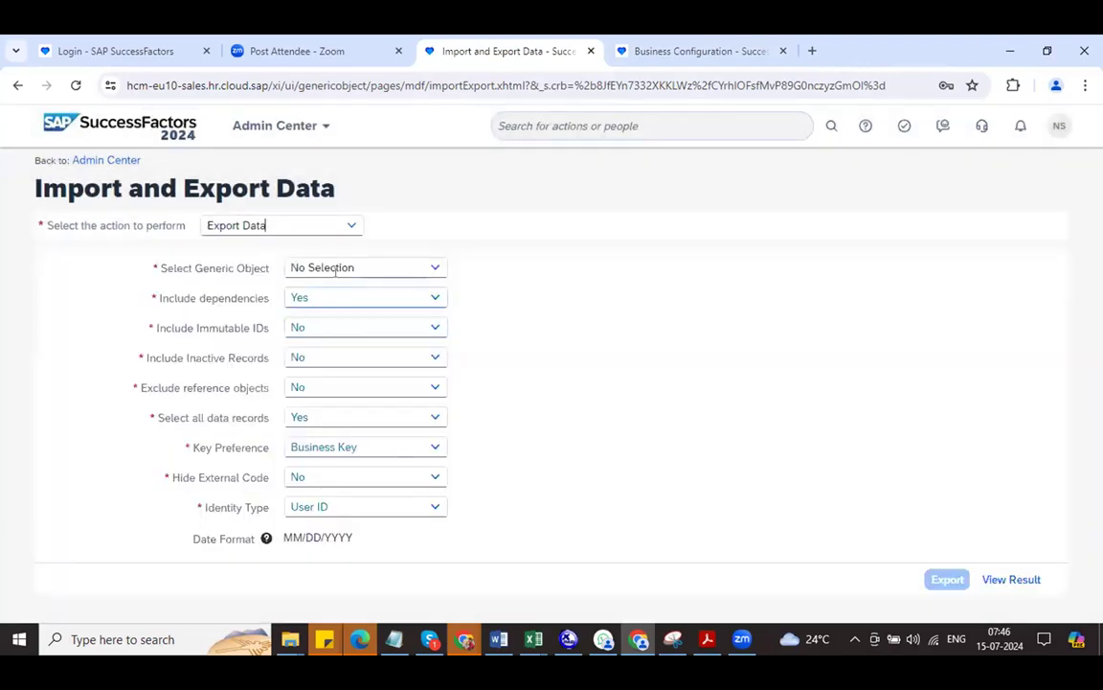
pyautogui.click(337, 267)
pyautogui.write('ssoc')
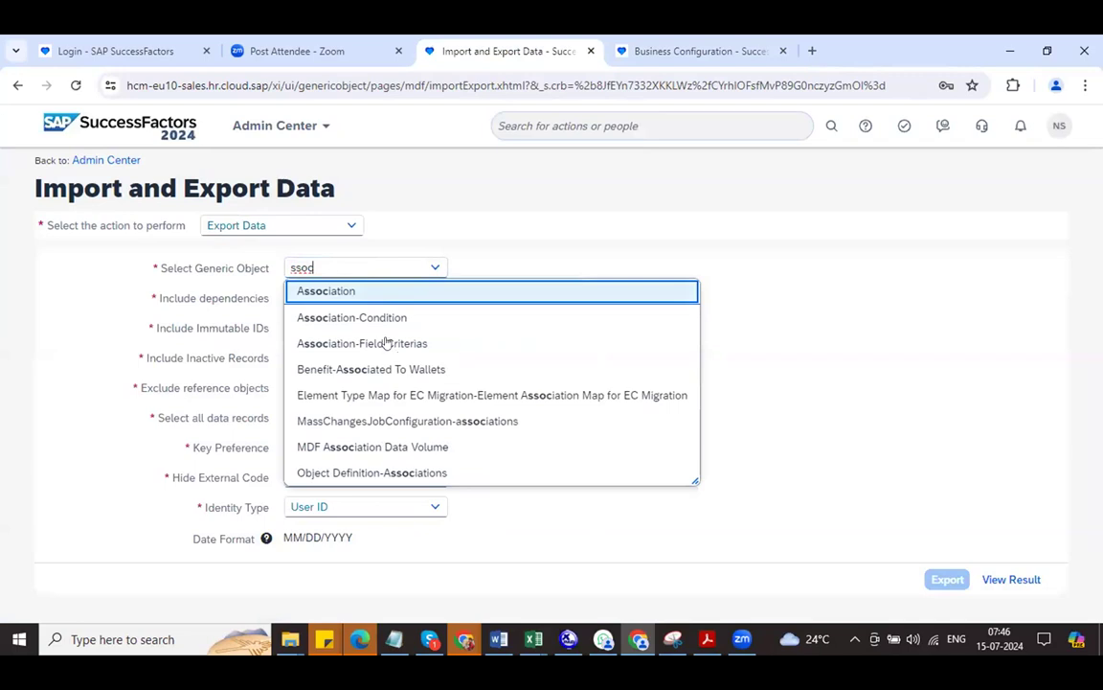
pyautogui.click(437, 472)
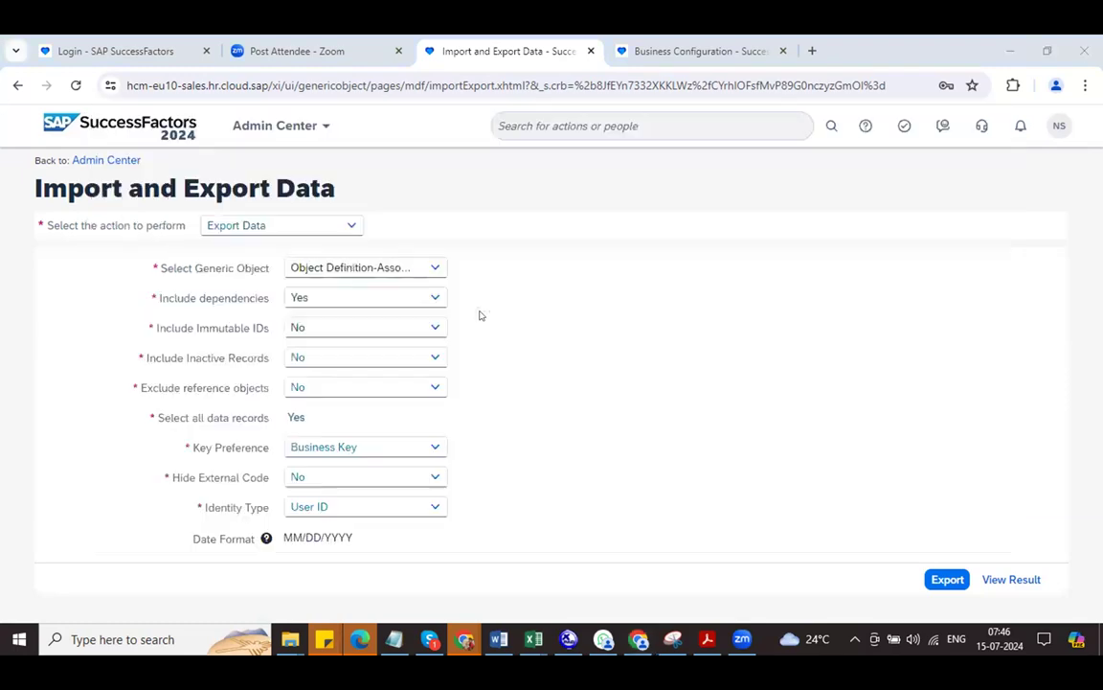
# Set Include dependencies to No, submit the export request and dismiss the resulting message.
pyautogui.click(429, 299)
pyautogui.click(434, 301)
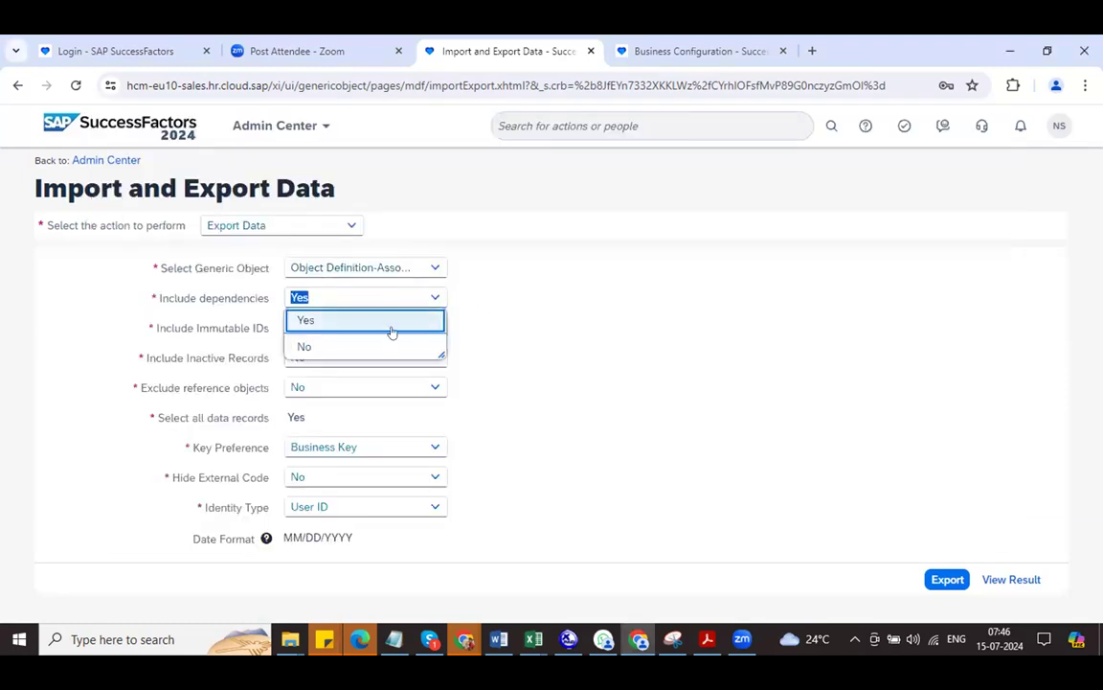
pyautogui.click(388, 343)
pyautogui.click(949, 550)
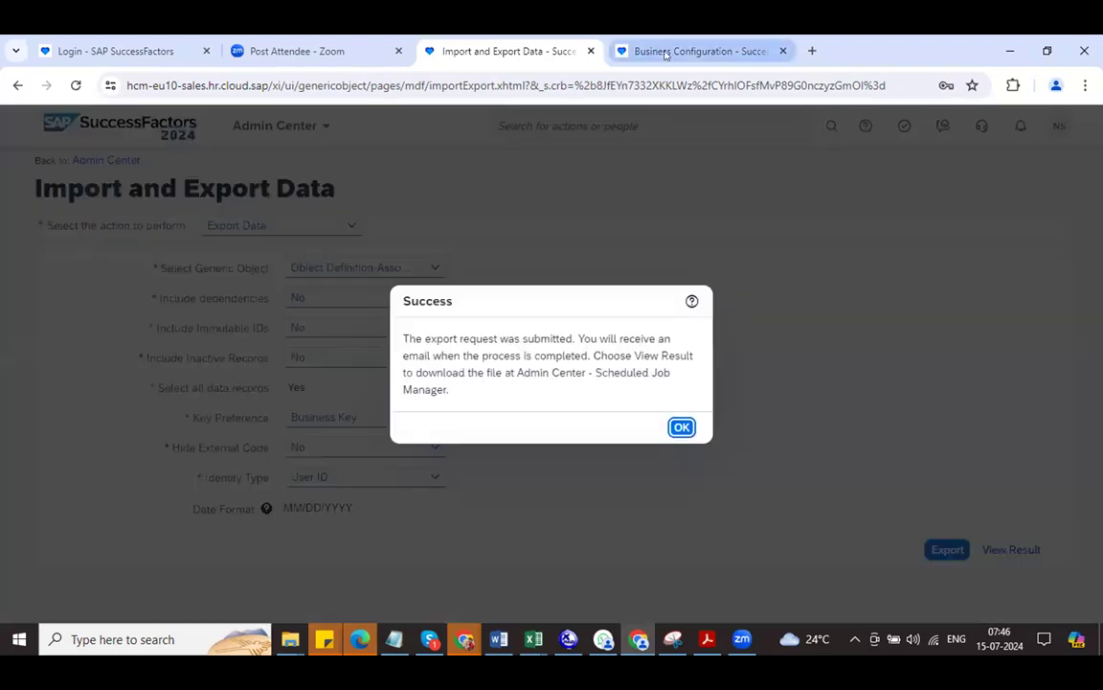
pyautogui.click(681, 427)
# Open Manage Pending Hires in place of the Business Configuration page.
pyautogui.click(665, 39)
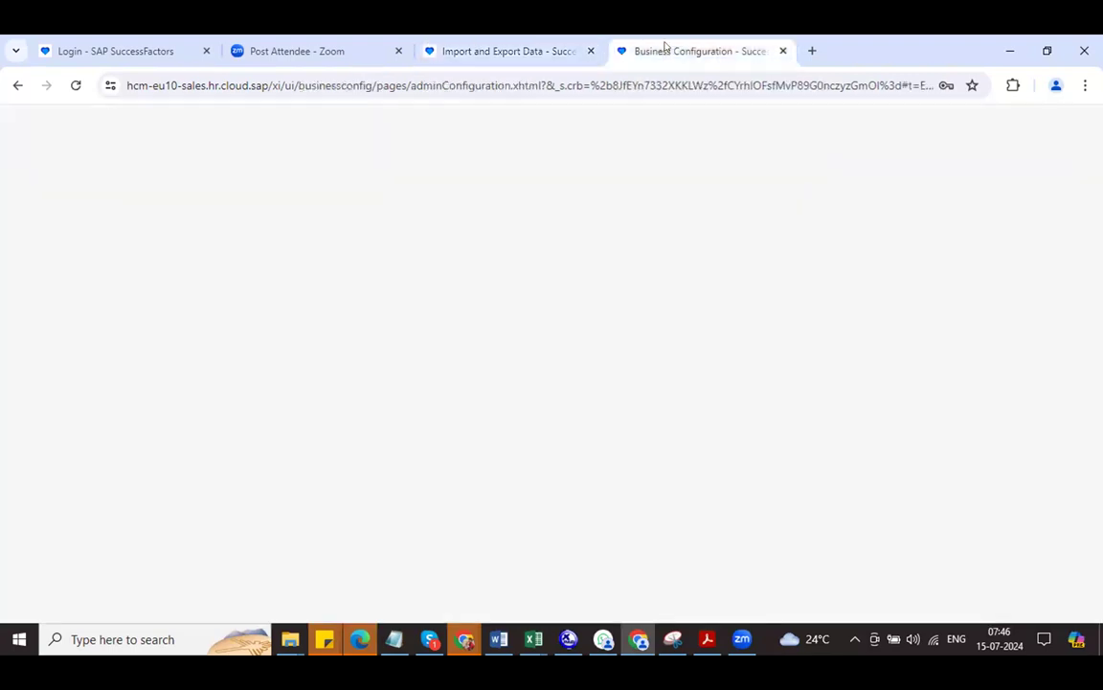
pyautogui.click(735, 138)
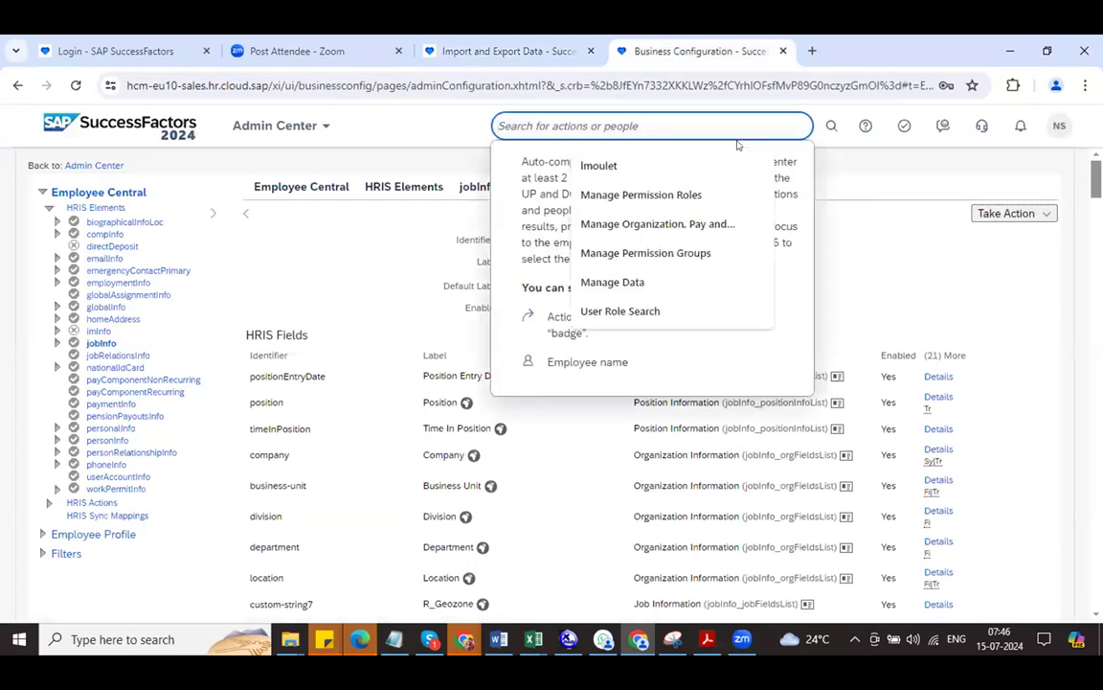
pyautogui.write('man pend hir')
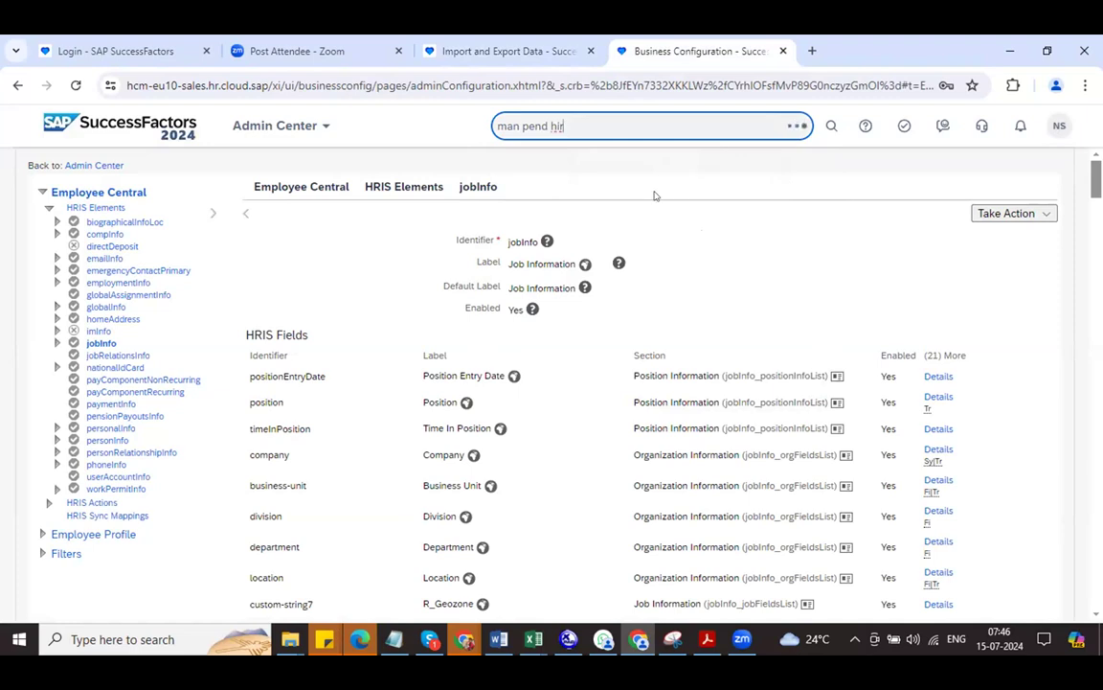
pyautogui.click(600, 222)
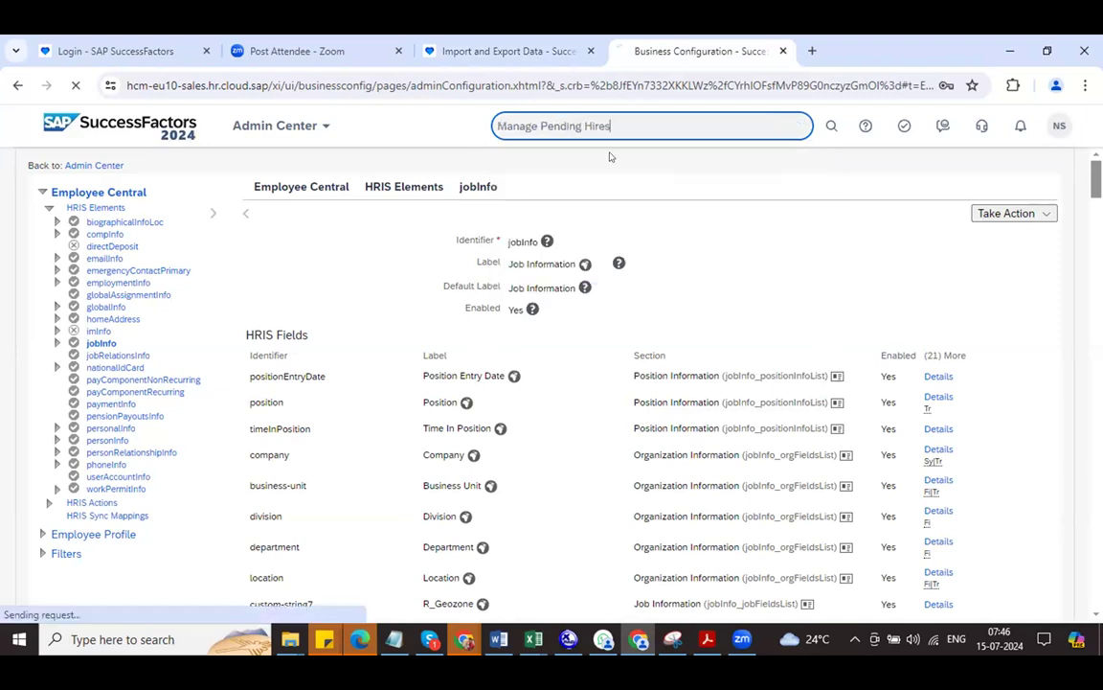
# Return to Import and Export Data, correct the action search to the scheduled job manager and open Scheduled Job Manager.
pyautogui.click(512, 53)
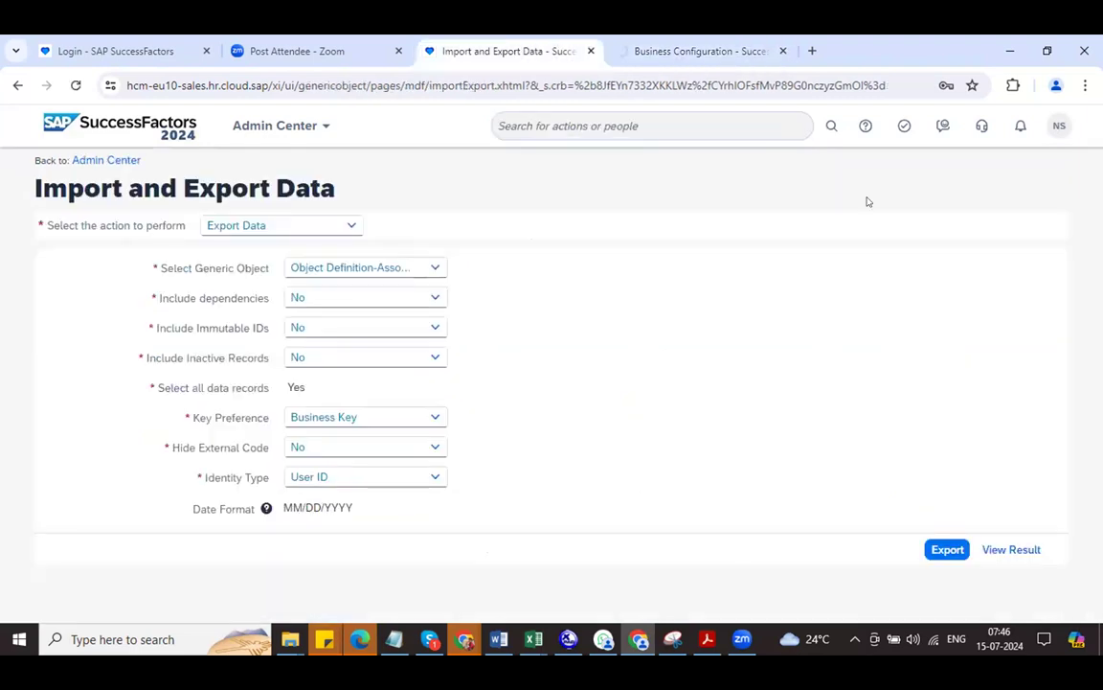
pyautogui.click(783, 137)
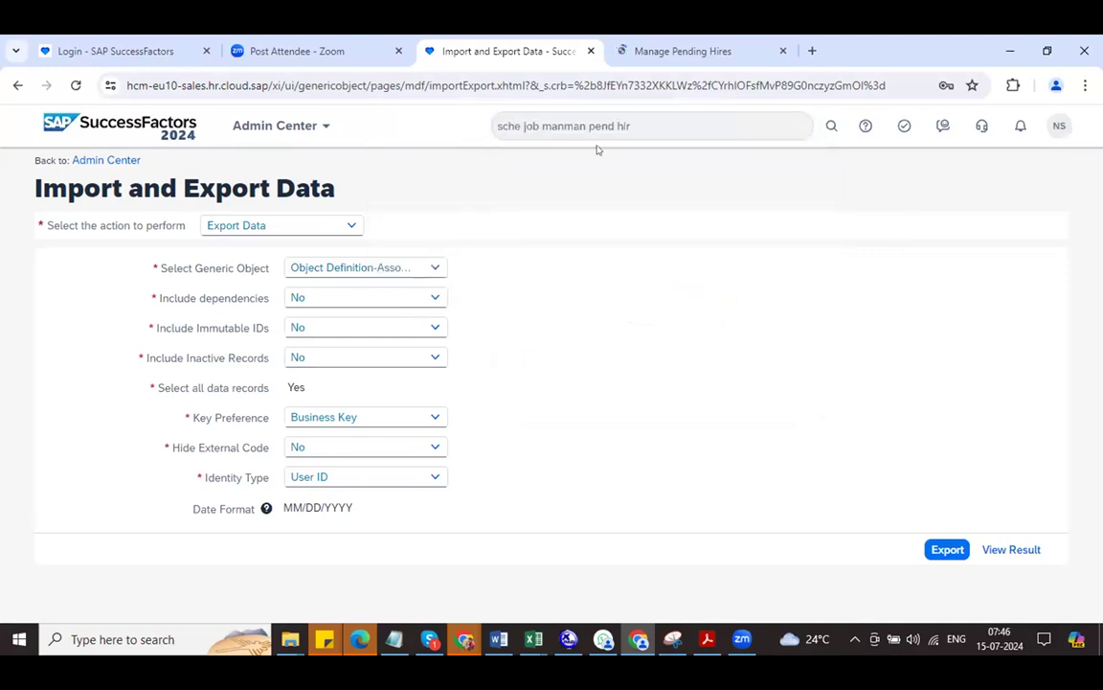
pyautogui.click(655, 125)
pyautogui.press('BackSpace')
pyautogui.press('BackSpace')
pyautogui.press('BackSpace')
pyautogui.press('BackSpace')
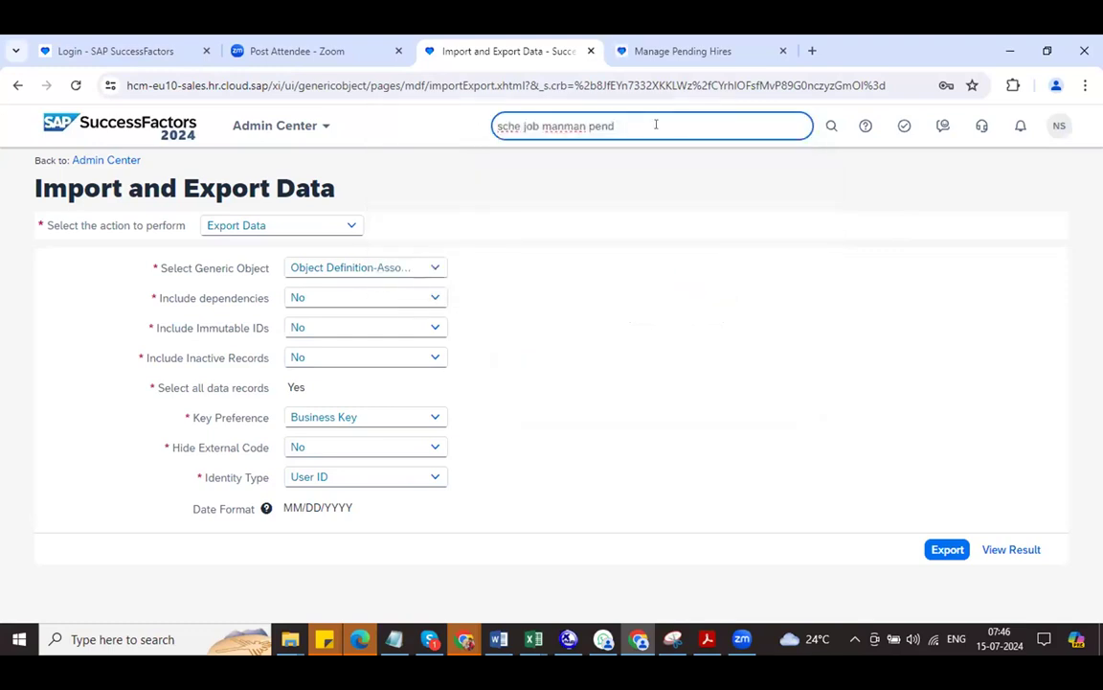
pyautogui.press('BackSpace')
pyautogui.press('BackSpace')
pyautogui.press('BackSpace')
pyautogui.press('BackSpace')
pyautogui.press('BackSpace')
pyautogui.press('BackSpace')
pyautogui.click(613, 190)
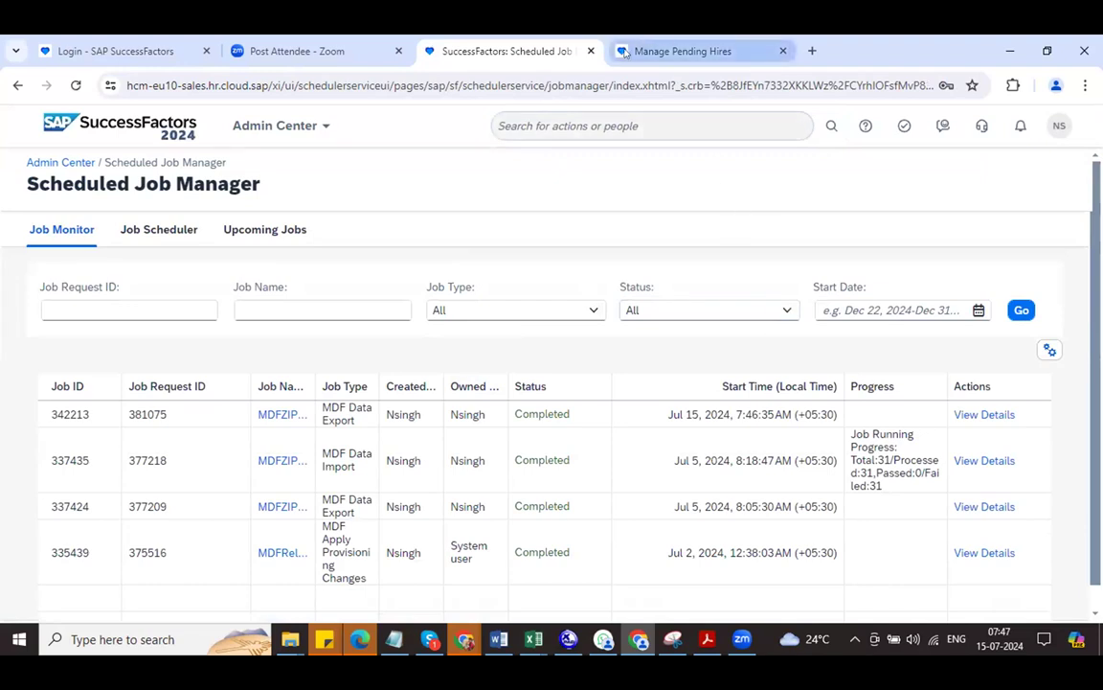
# Download the result file of the July 15 object definition associations export from its run details, and close the details.
pyautogui.click(670, 51)
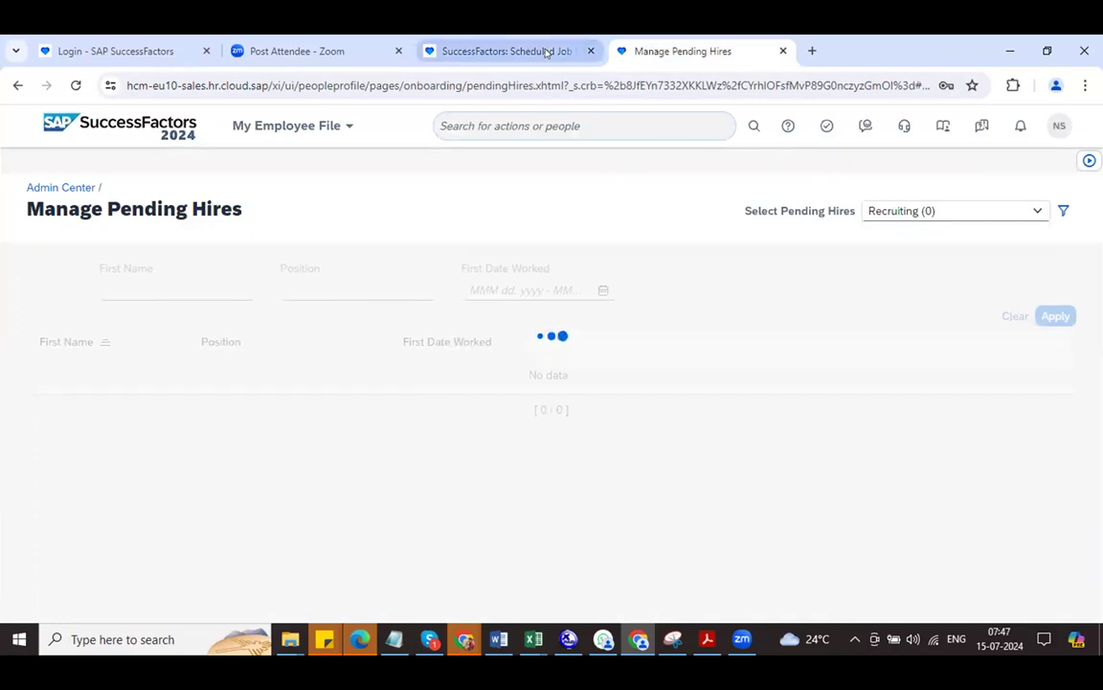
pyautogui.click(493, 49)
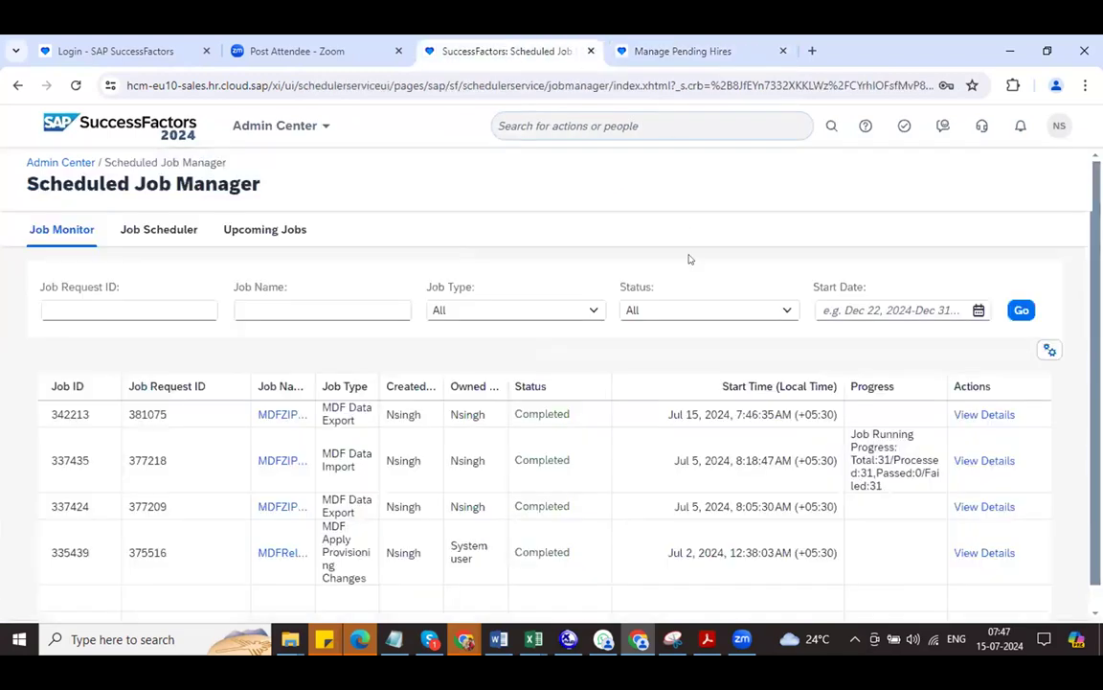
pyautogui.click(984, 415)
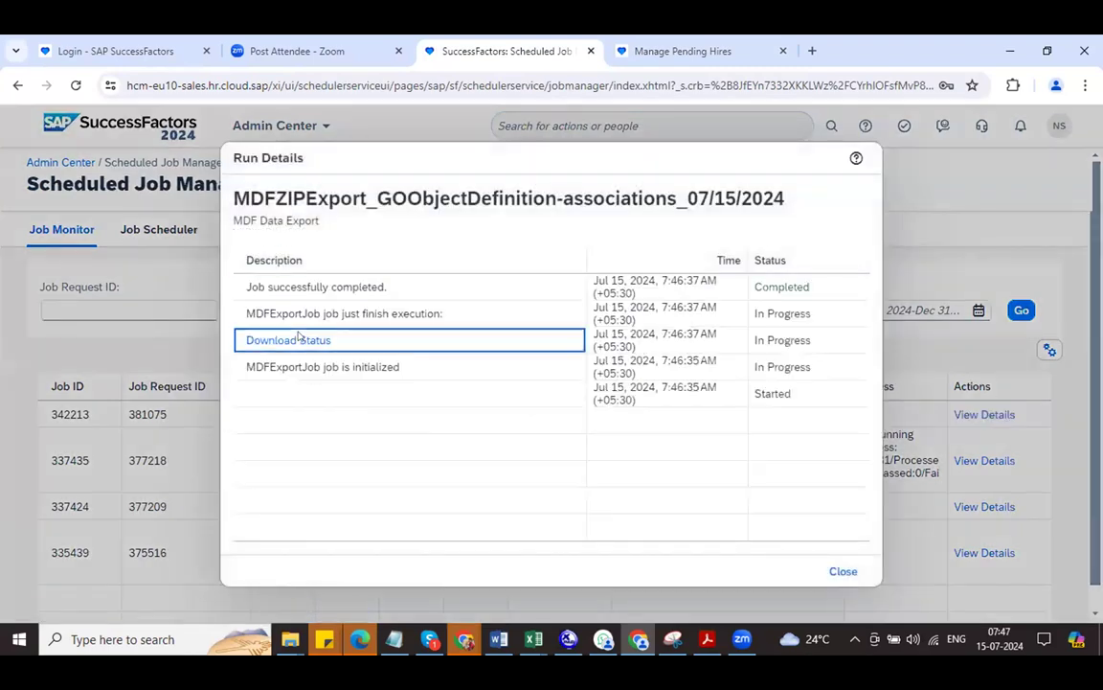
pyautogui.tripleClick(316, 339)
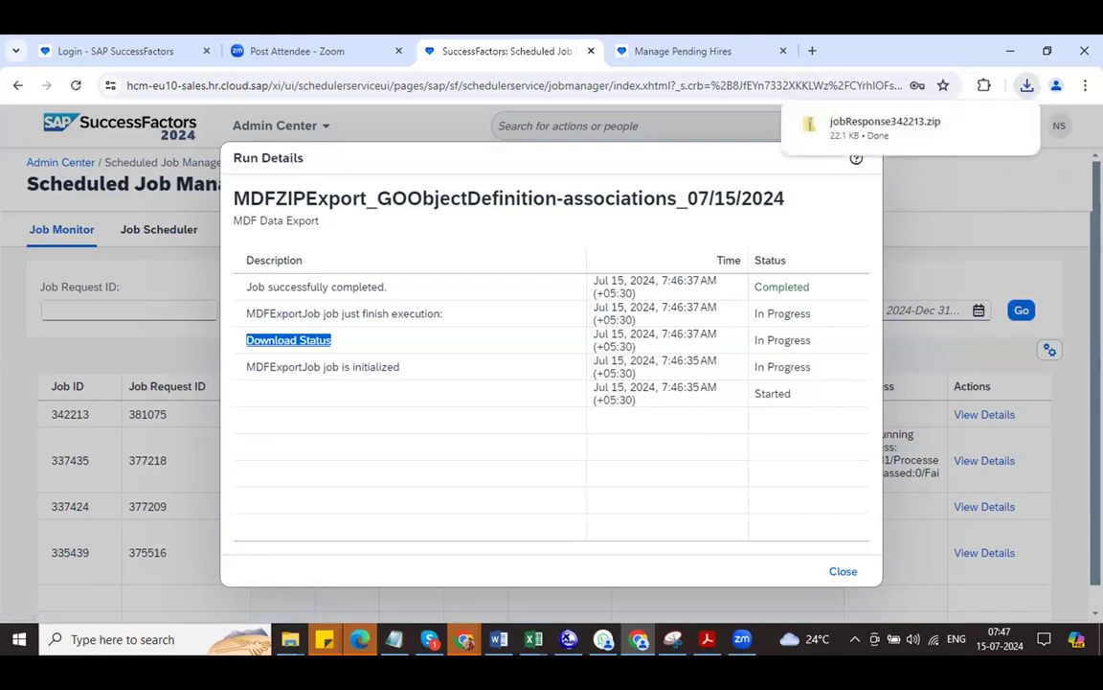
pyautogui.click(845, 569)
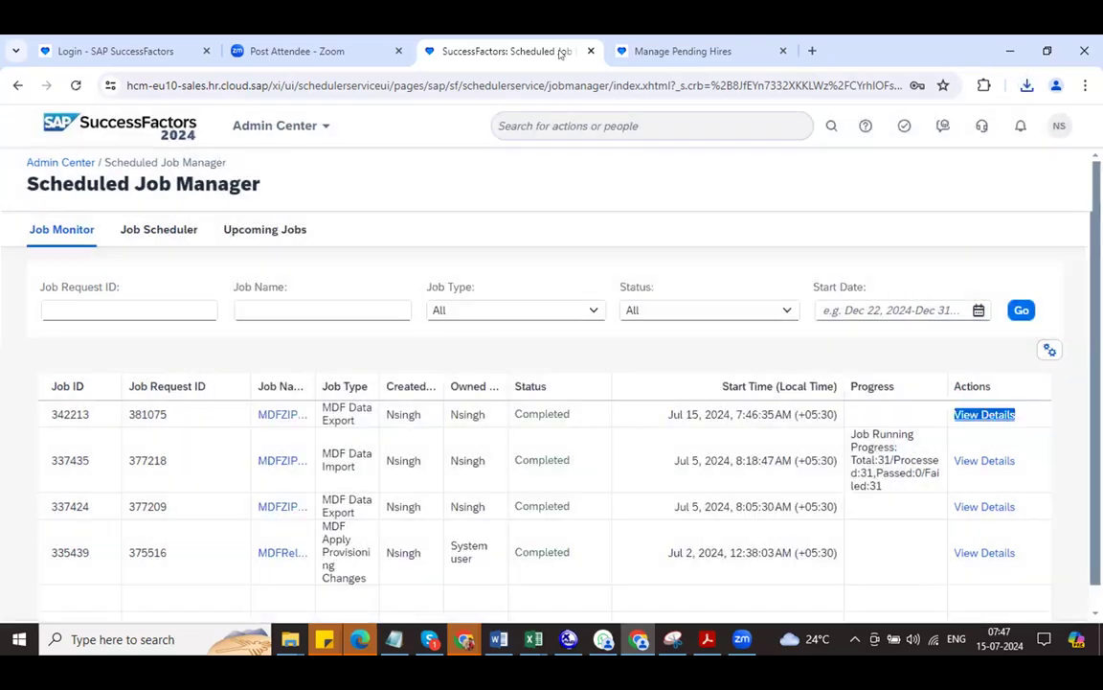
# Switch to Manage Pending Hires, search for Add New Employee and open it.
pyautogui.click(659, 53)
pyautogui.click(573, 125)
pyautogui.write('add new emplo')
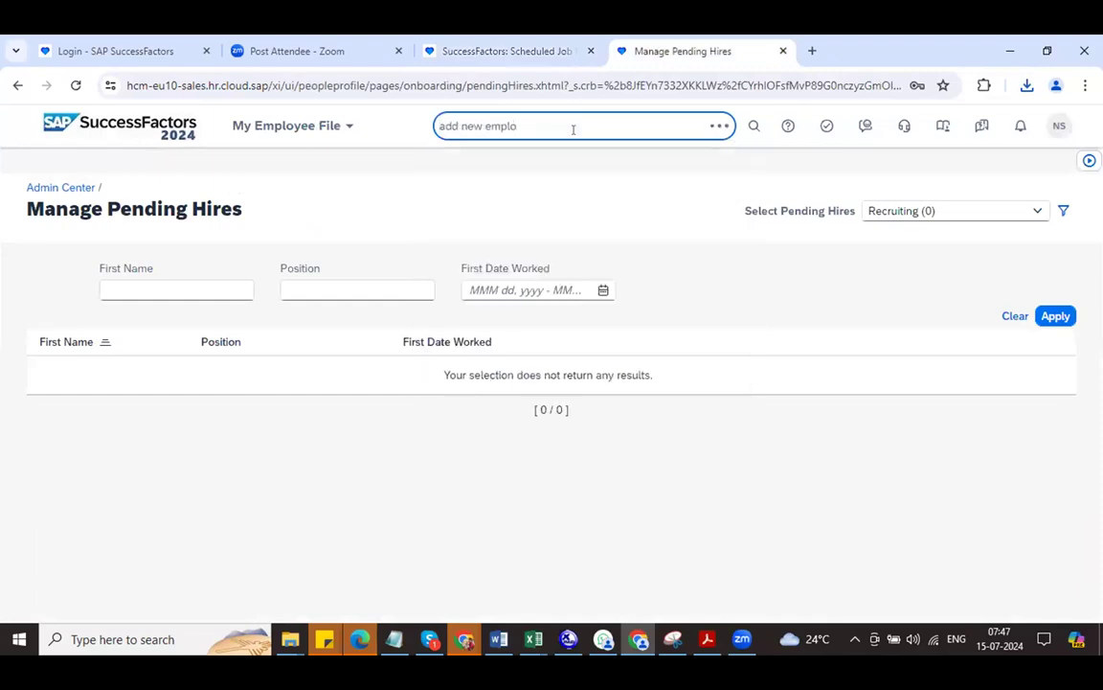
pyautogui.click(547, 186)
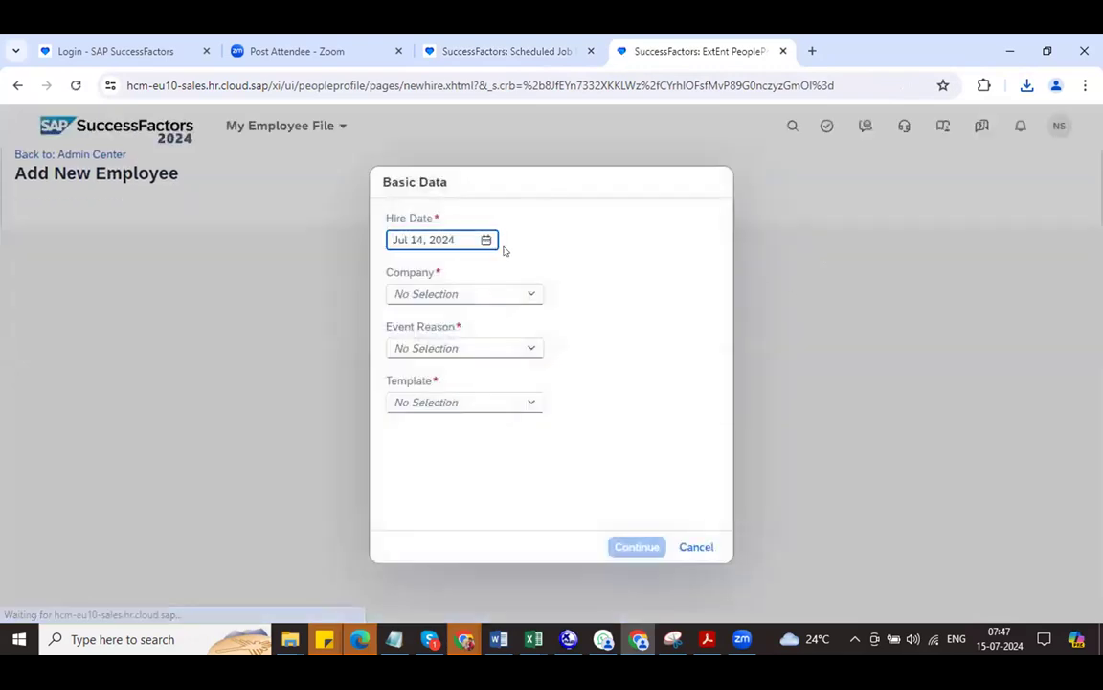
# Set the hire date to Jul 01, 2024 and the company to EY BD services Pvt Ltd (7070).
pyautogui.click(485, 240)
pyautogui.click(457, 325)
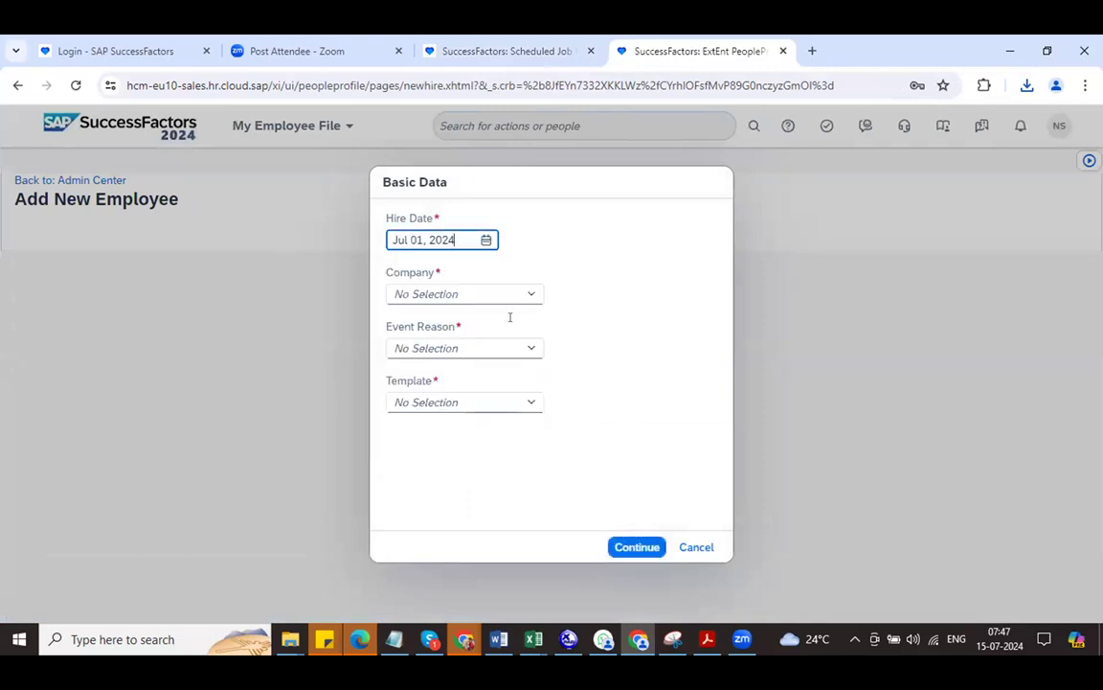
pyautogui.click(532, 296)
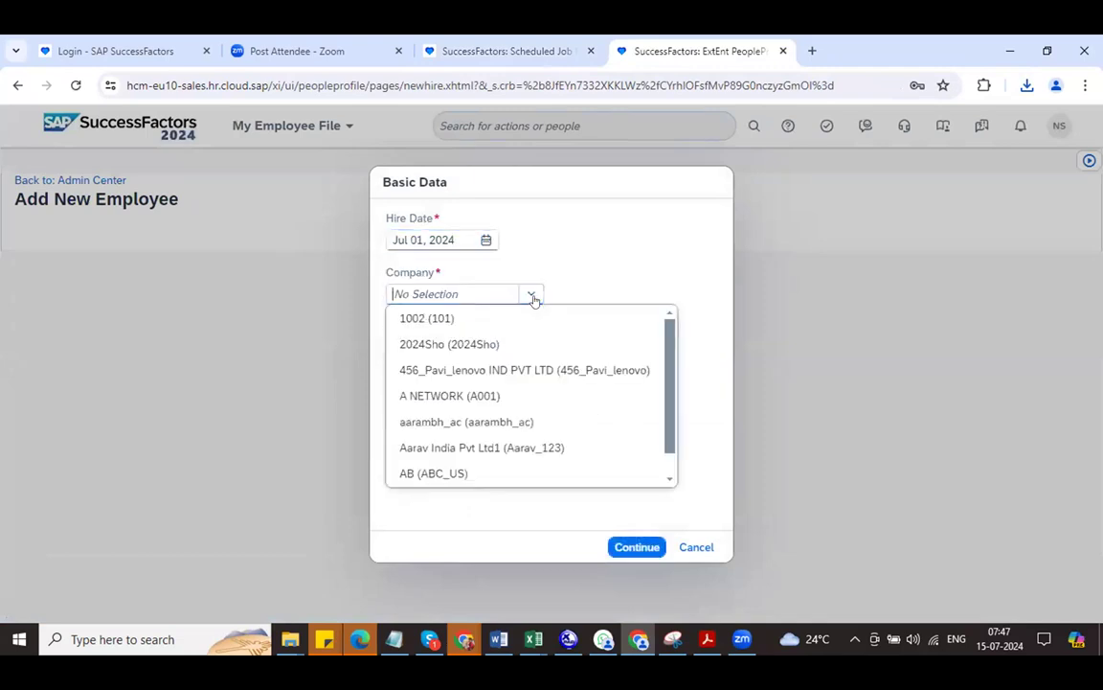
pyautogui.write('ui')
pyautogui.write('7070')
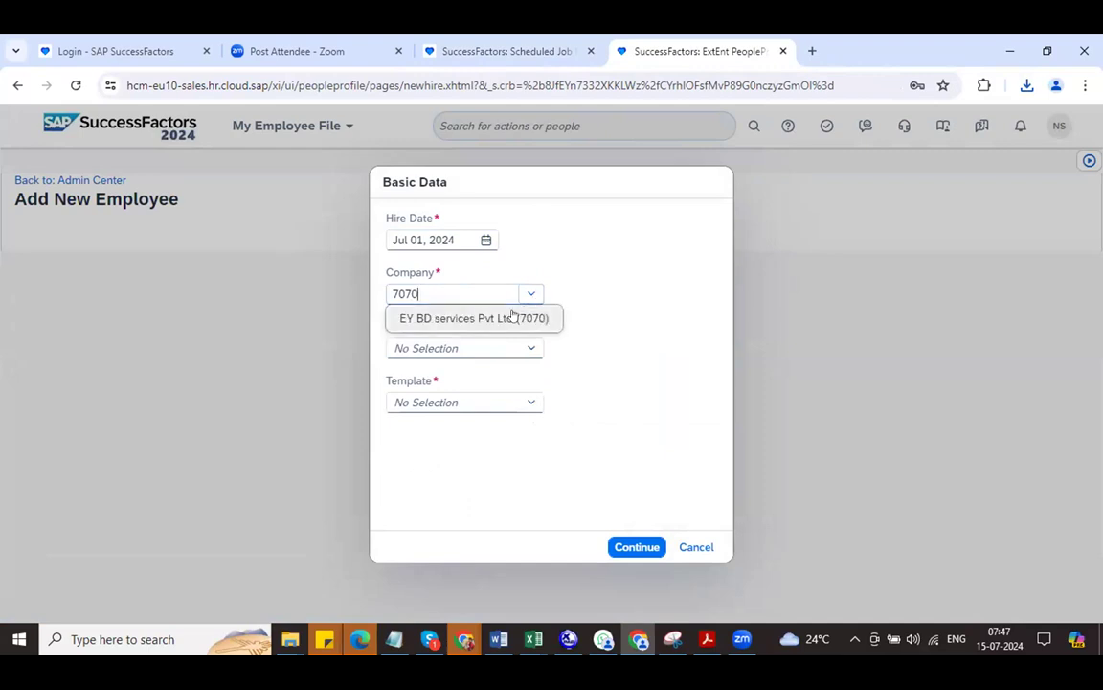
pyautogui.press('Return')
# Check which event reasons are available for the new hire.
pyautogui.click(526, 352)
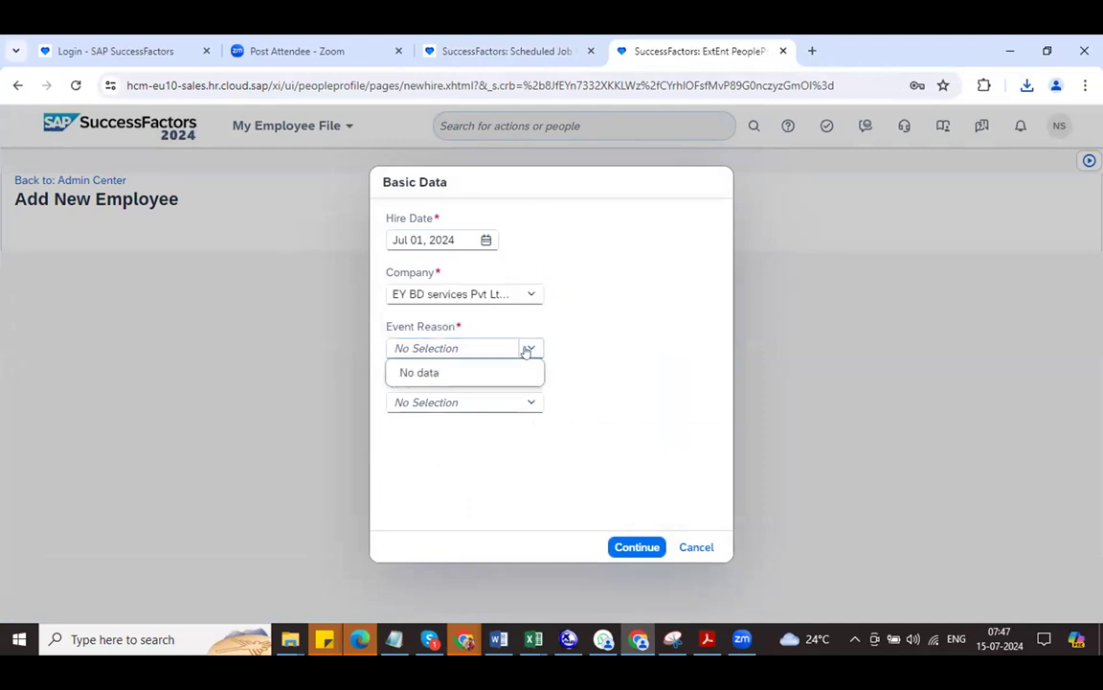
pyautogui.write('7')
pyautogui.press('BackSpace')
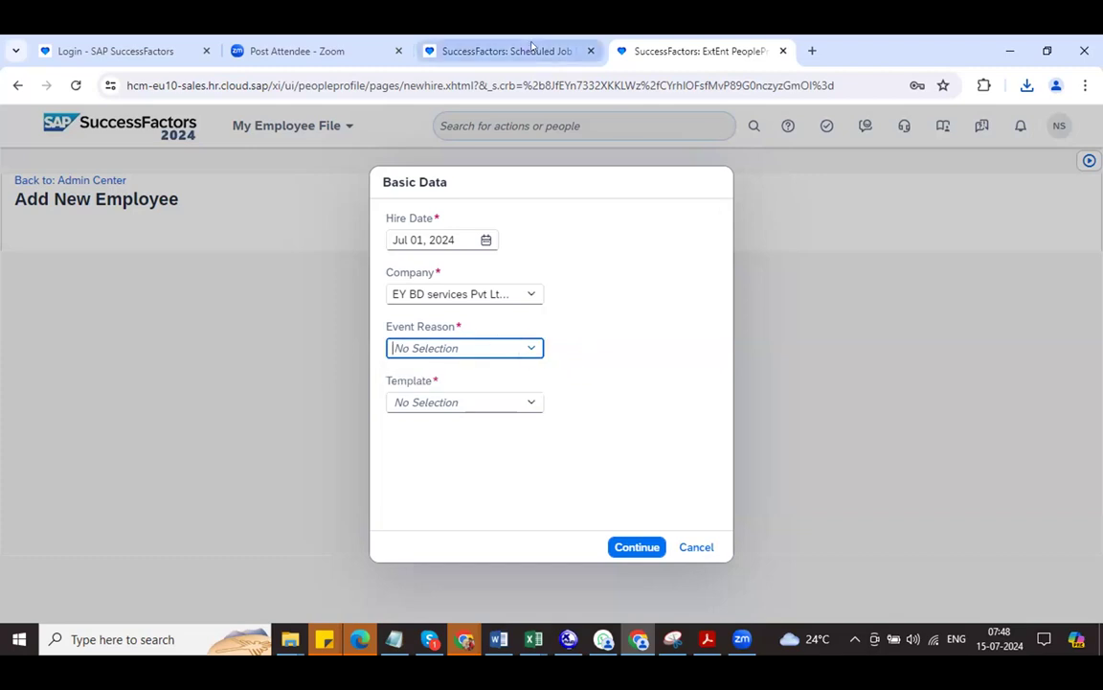
# Switch to the Scheduled Job Manager page, search for Configure Object Definitions and open it.
pyautogui.click(560, 55)
pyautogui.click(578, 128)
pyautogui.write('man pe')
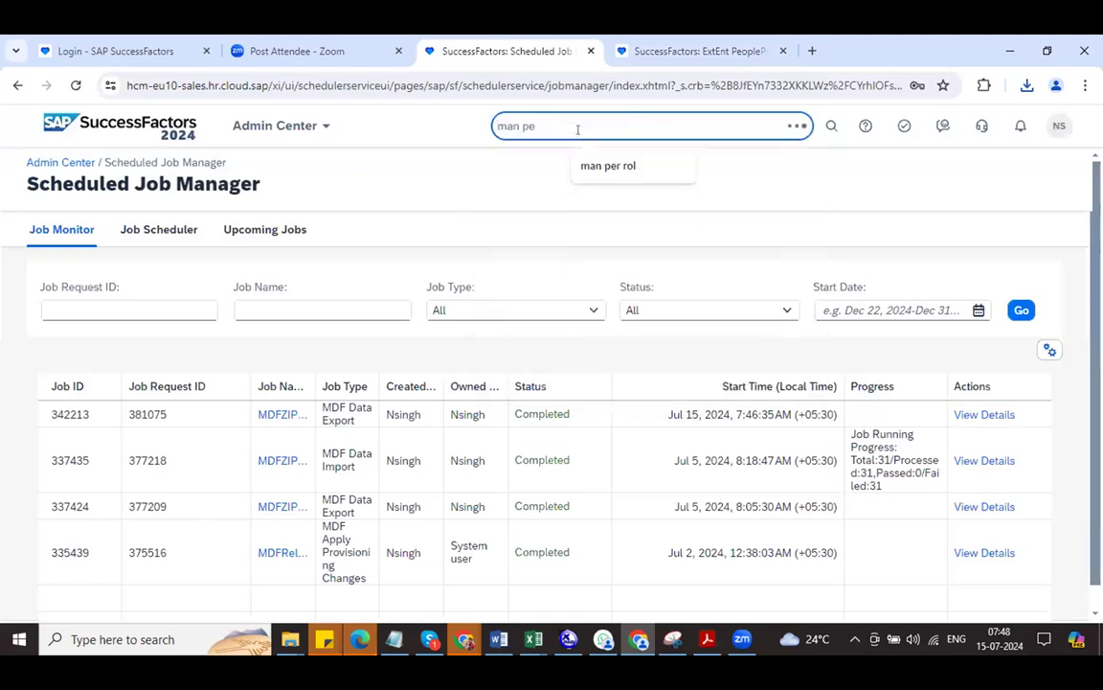
pyautogui.press('BackSpace')
pyautogui.press('BackSpace')
pyautogui.press('BackSpace')
pyautogui.press('BackSpace')
pyautogui.press('BackSpace')
pyautogui.press('BackSpace')
pyautogui.press('BackSpace')
pyautogui.write('con obj def')
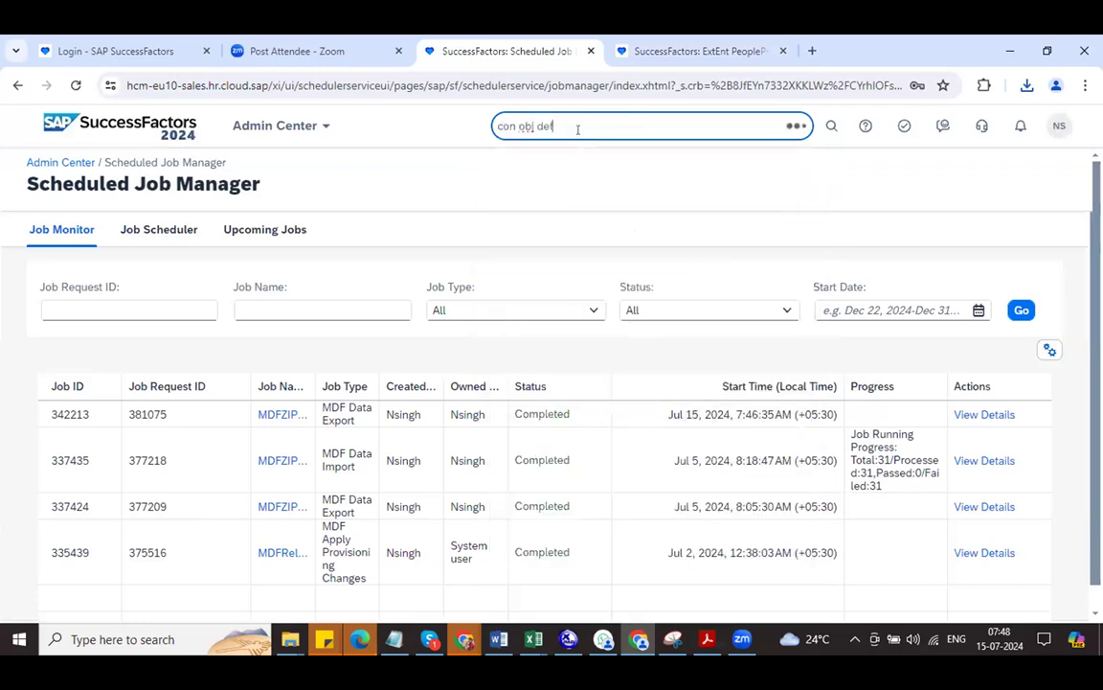
pyautogui.click(584, 188)
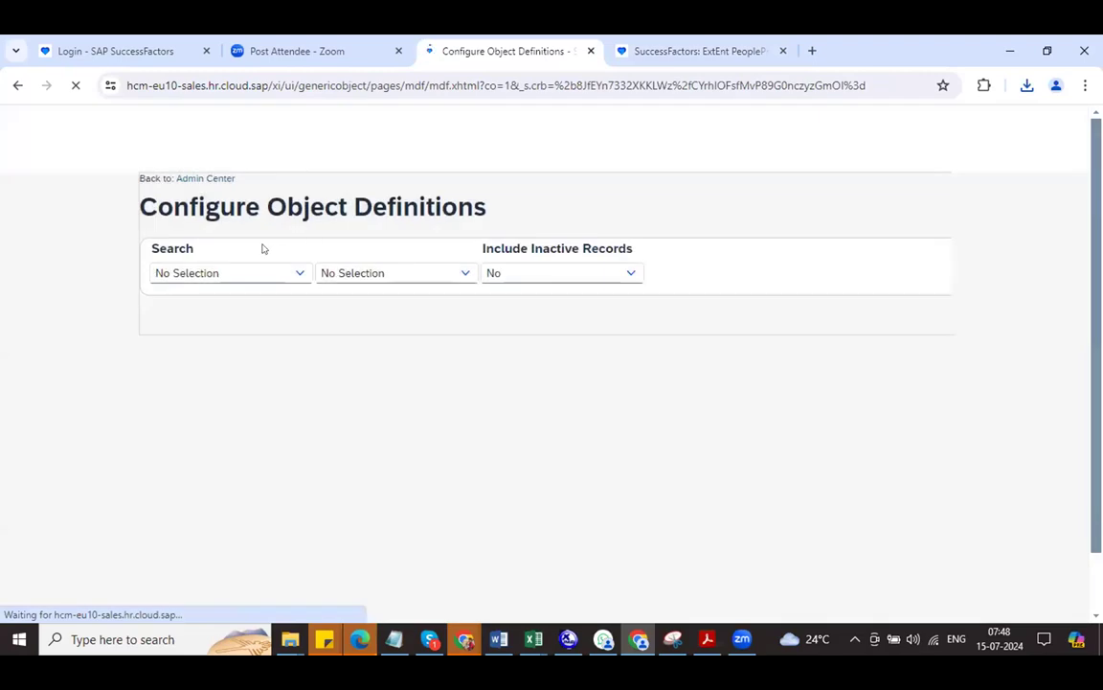
# Display the object definition of Country/Region.
pyautogui.click(196, 248)
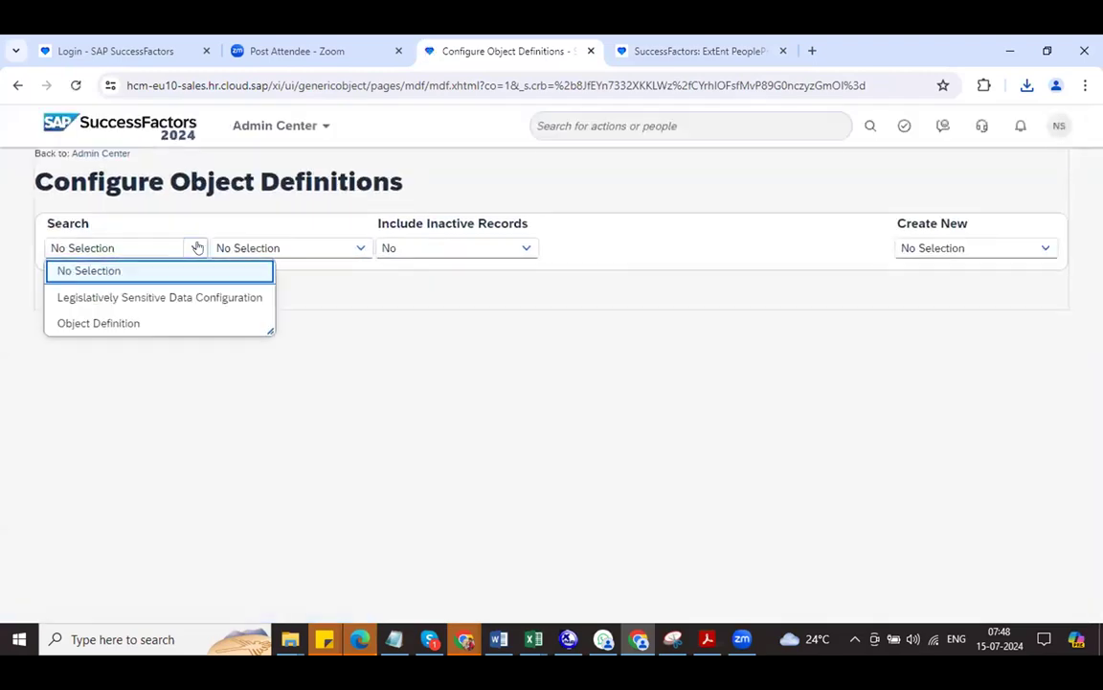
pyautogui.click(152, 324)
pyautogui.click(280, 249)
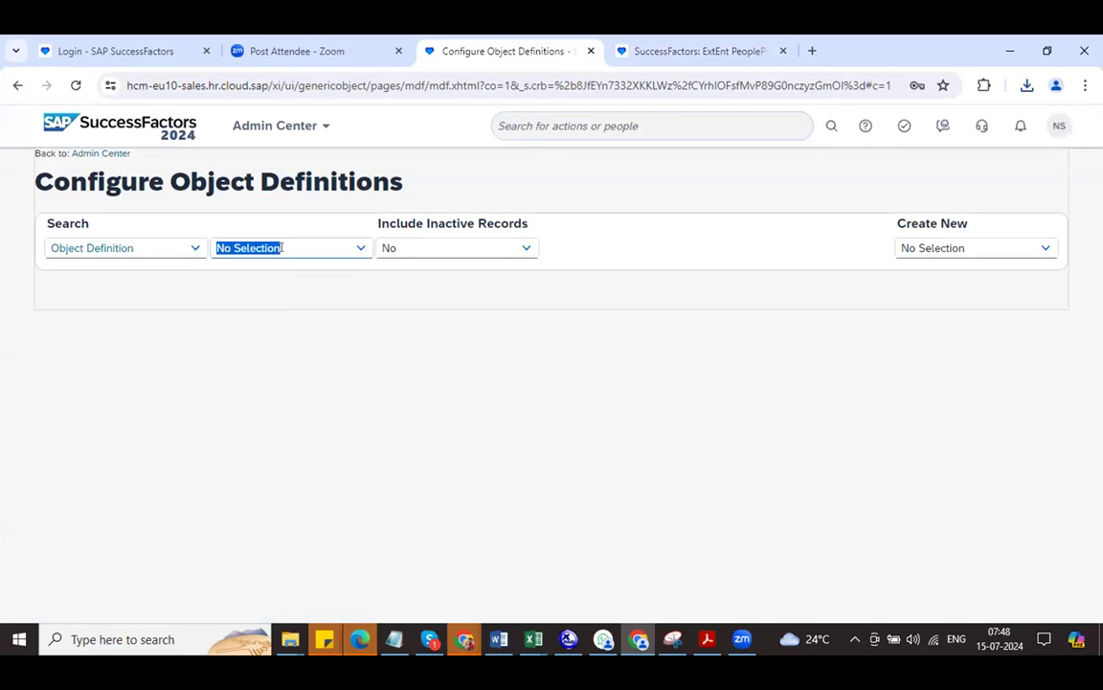
pyautogui.write('country')
pyautogui.click(289, 328)
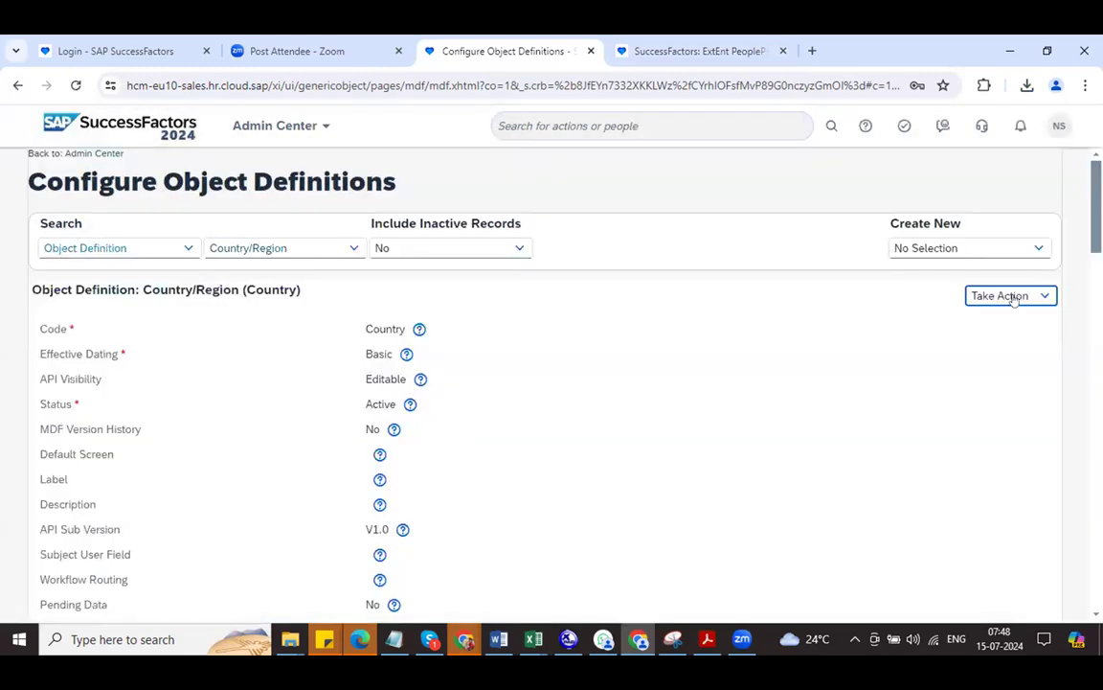
# Correct the Country/Region definition by deleting its cust_Event_Reason association, then save and confirm the deletion.
pyautogui.click(1001, 295)
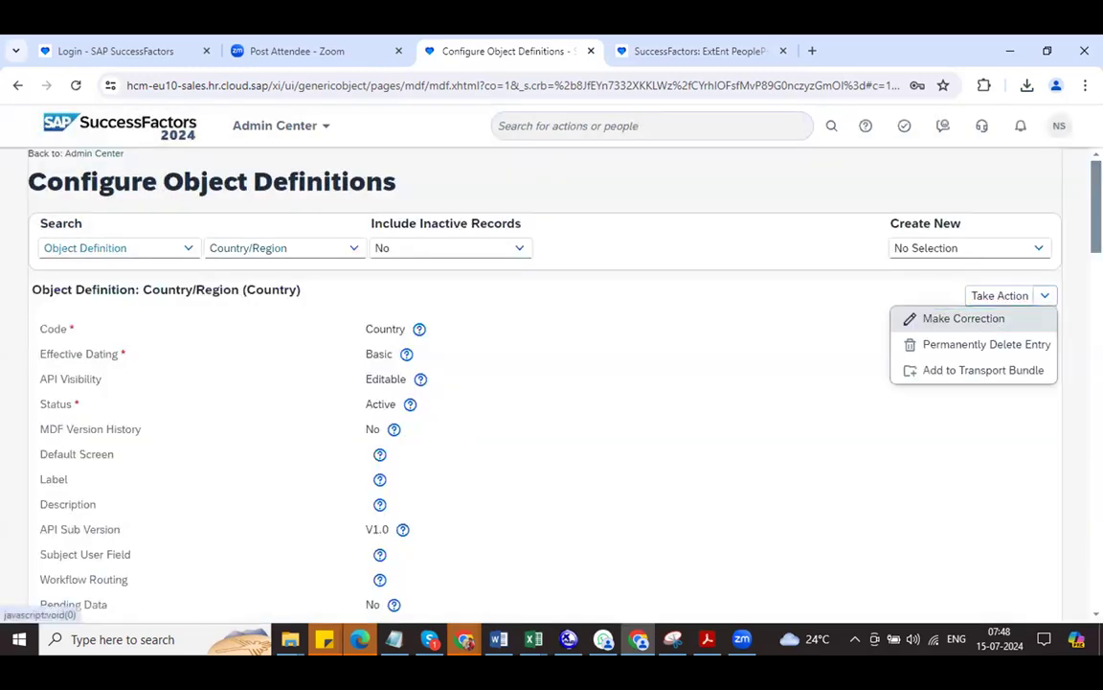
pyautogui.click(964, 318)
pyautogui.scroll(-10, 992, 329)
pyautogui.scroll(-10, 1016, 373)
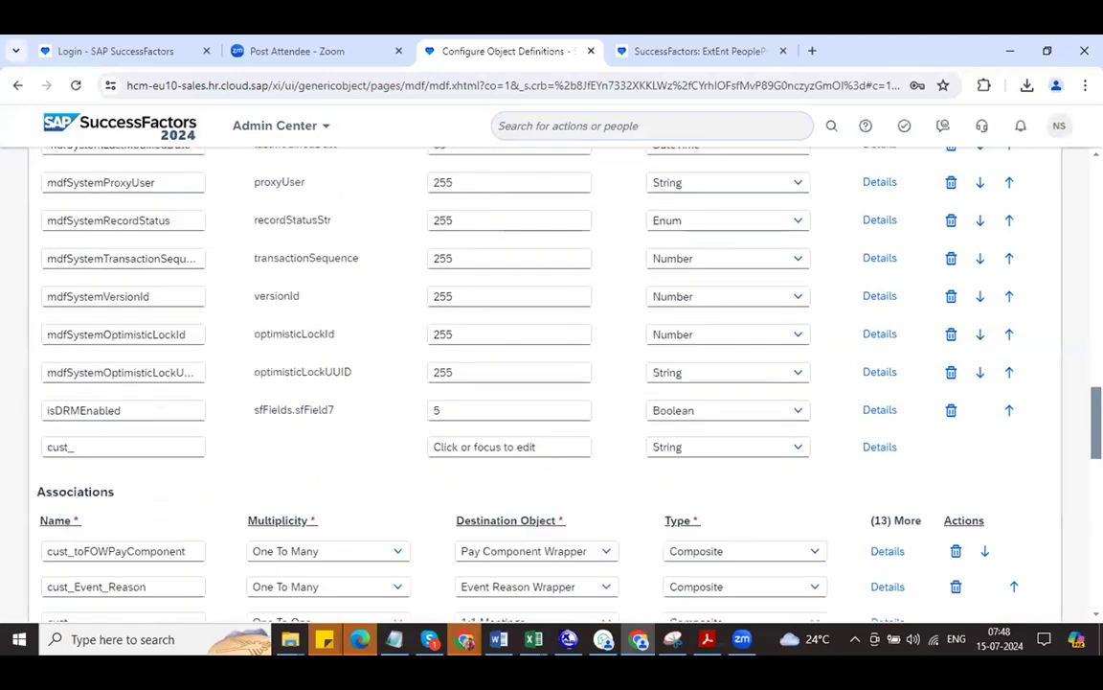
pyautogui.click(954, 356)
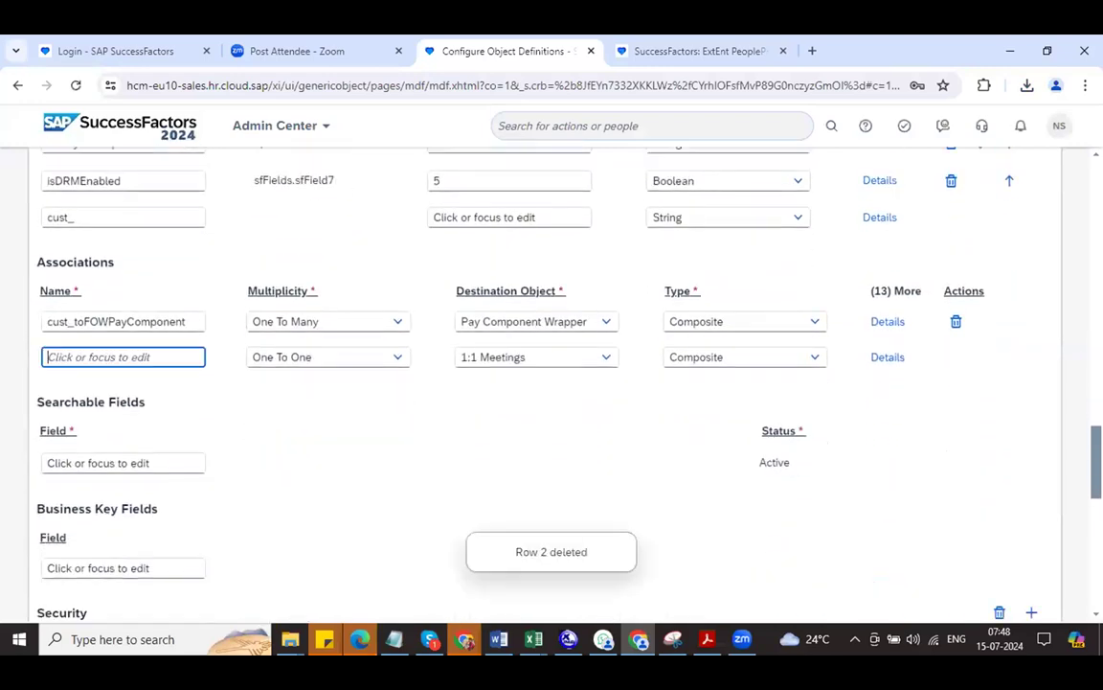
pyautogui.scroll(-10, 548, 383)
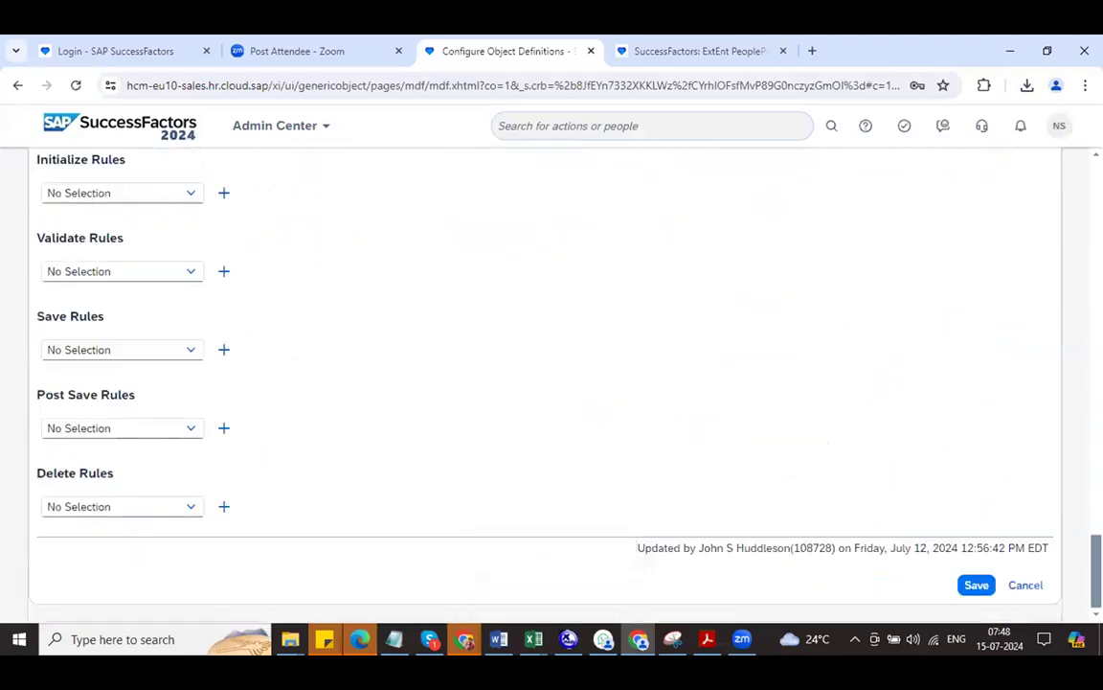
pyautogui.click(976, 584)
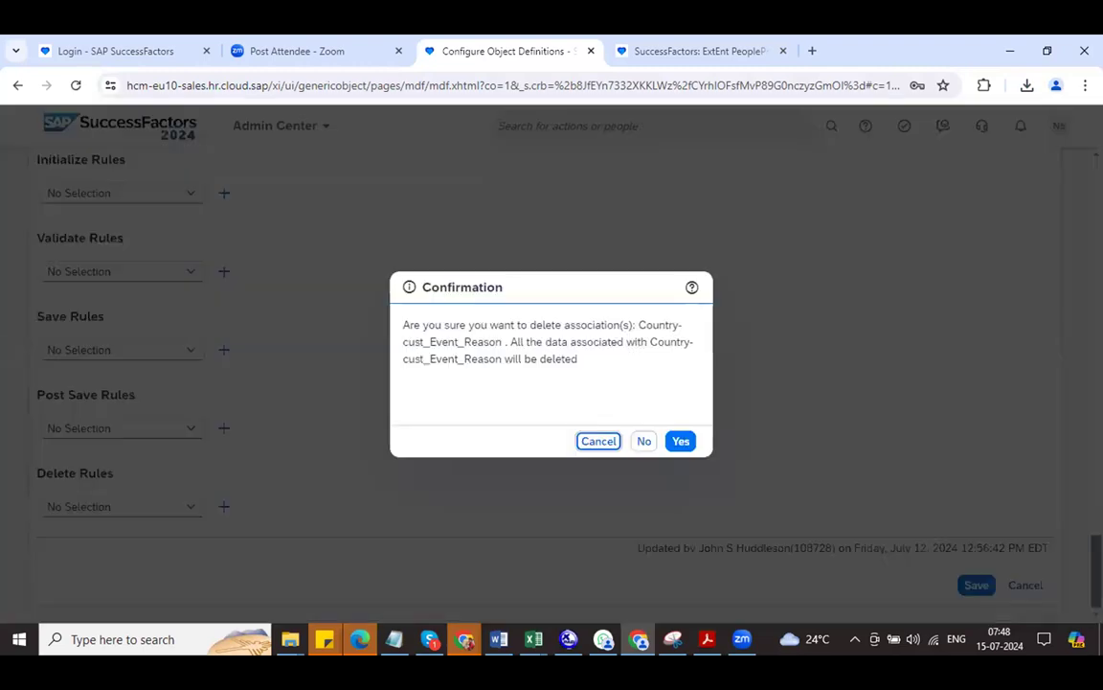
pyautogui.click(680, 441)
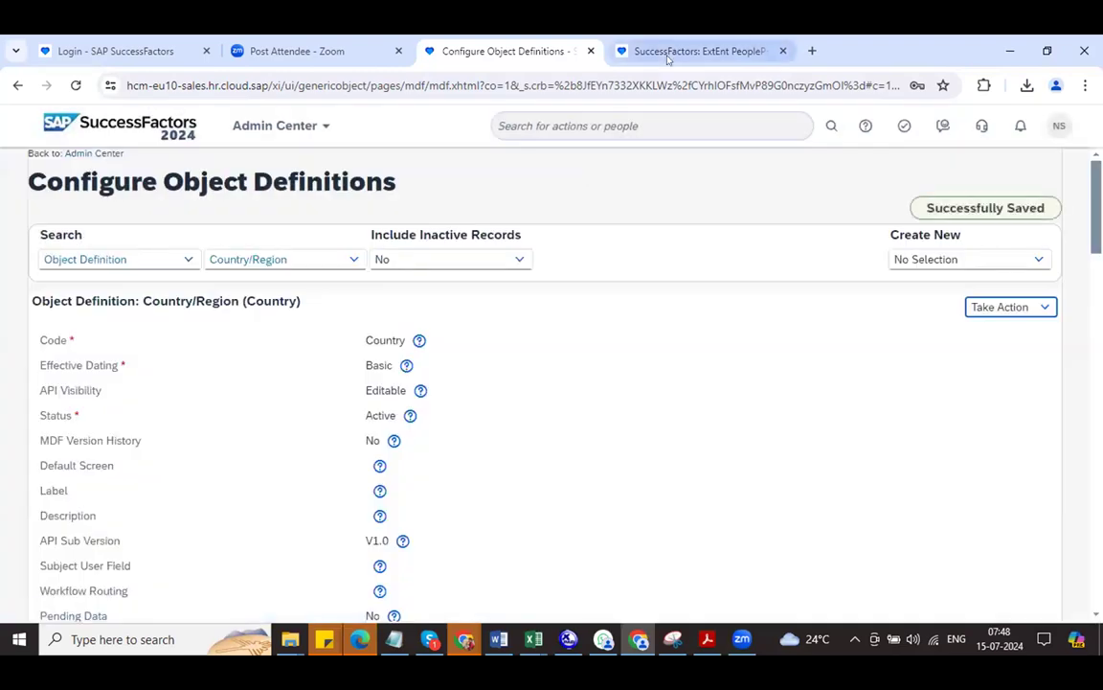
# Return to the Add New Employee page and reselect the company EY BD services Pvt Ltd (7070).
pyautogui.click(692, 50)
pyautogui.click(534, 294)
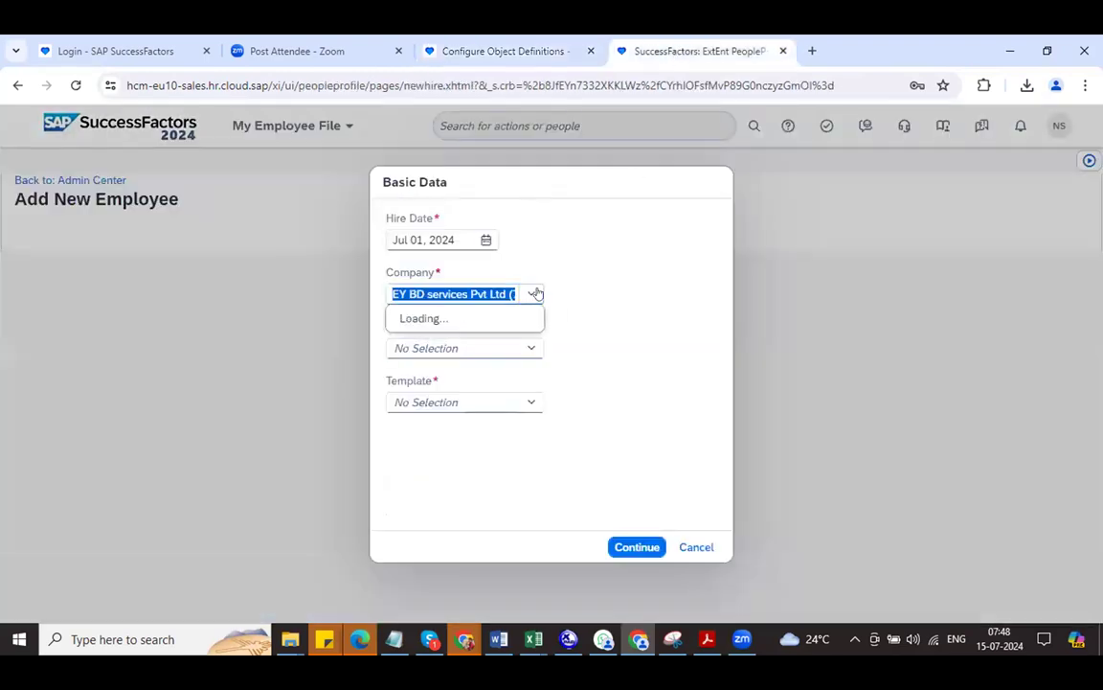
pyautogui.write('7')
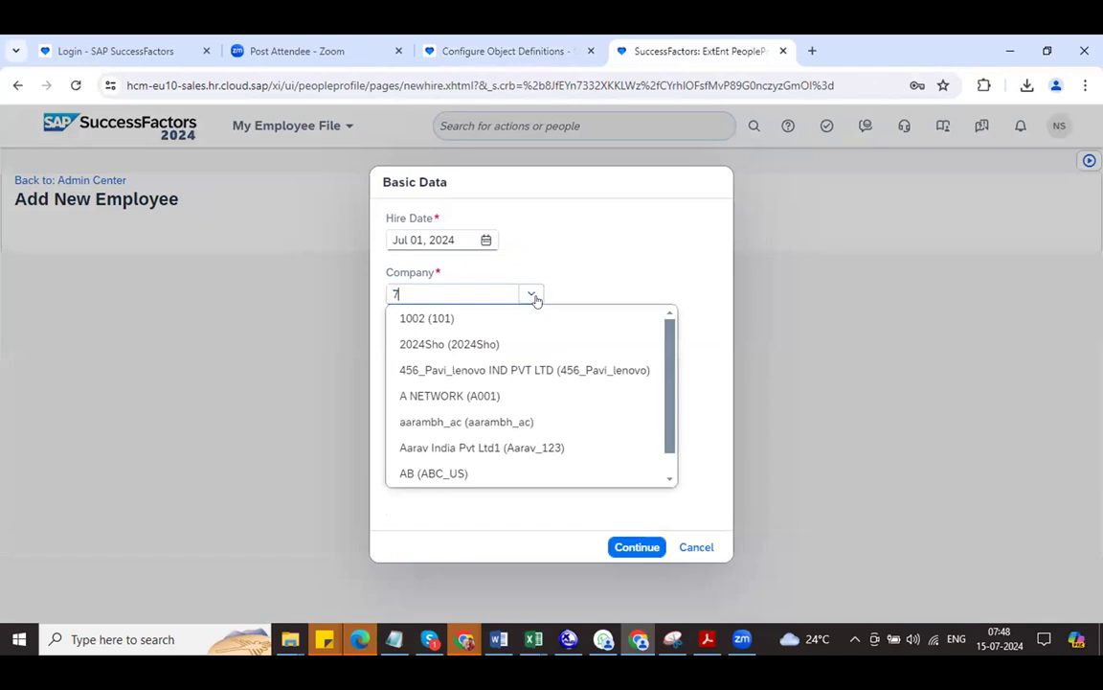
pyautogui.write('070')
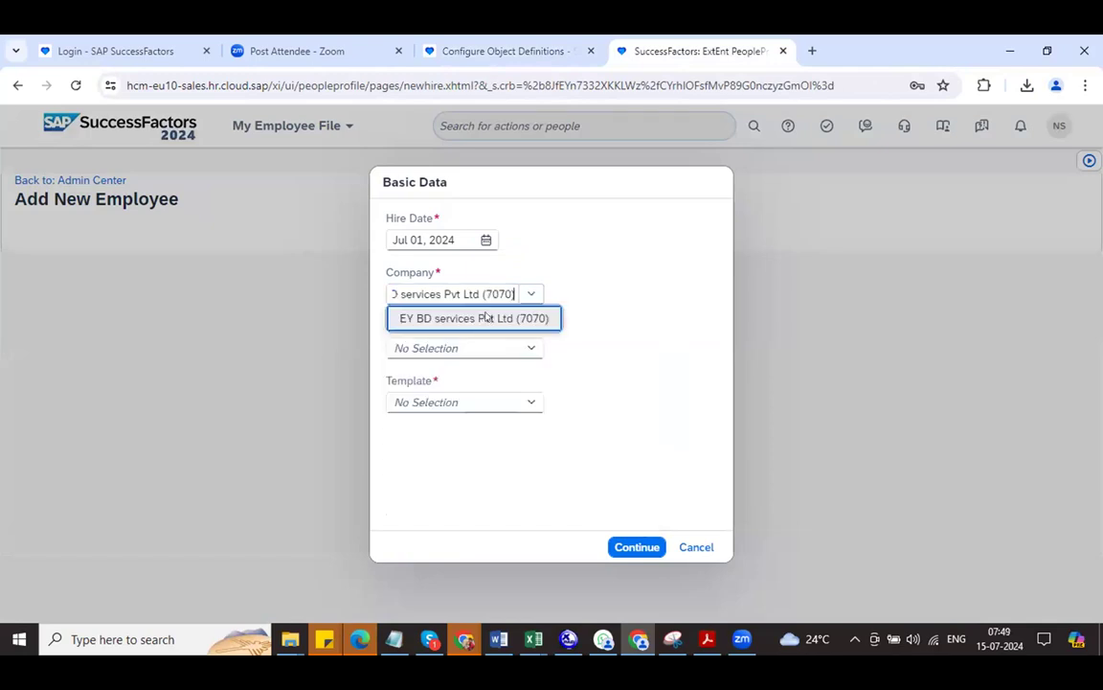
pyautogui.click(500, 313)
# Set the event reason to EY New Hire (7070), choose a template and continue to the new hire form.
pyautogui.click(525, 352)
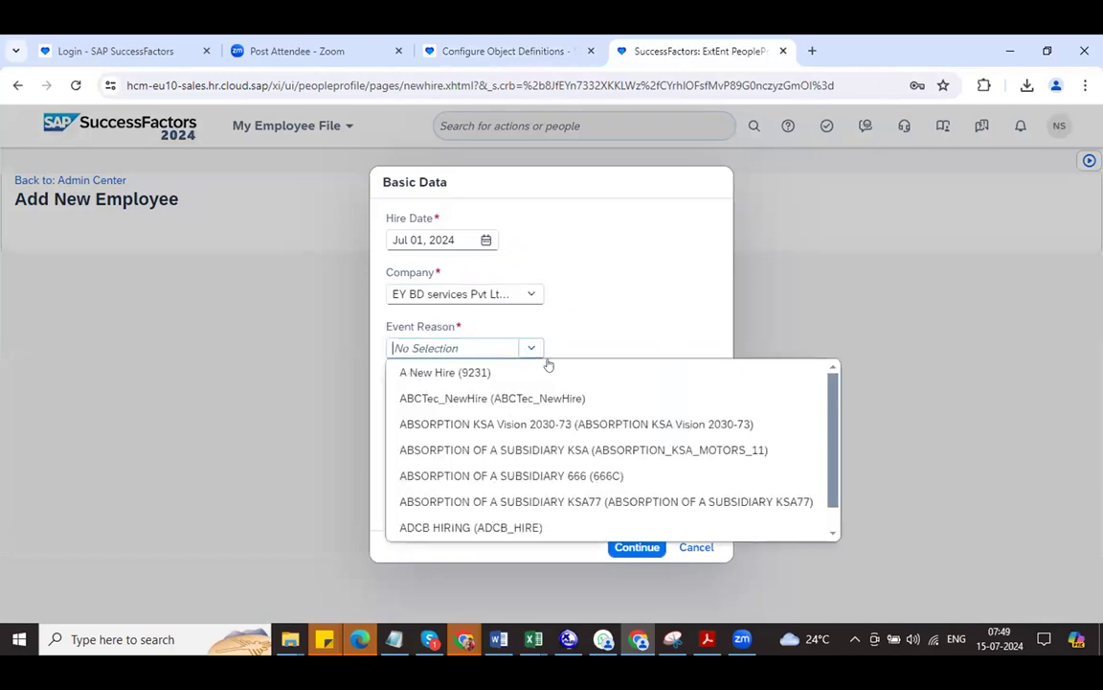
pyautogui.write('70')
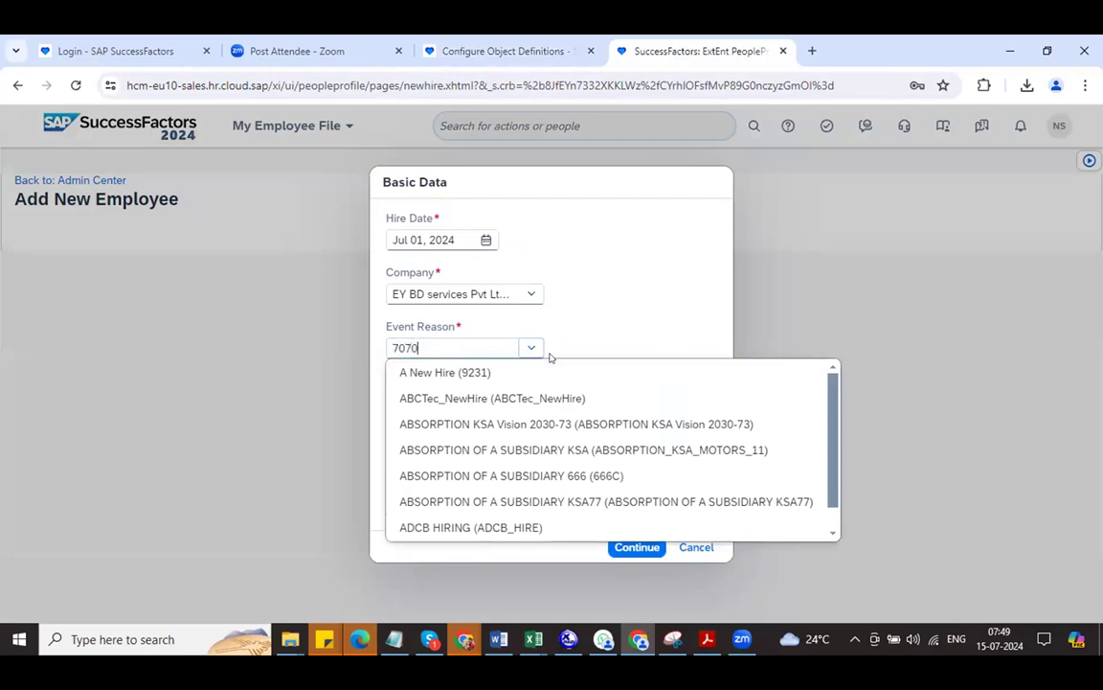
pyautogui.write('70')
pyautogui.click(482, 371)
pyautogui.click(526, 404)
pyautogui.click(484, 427)
pyautogui.click(637, 546)
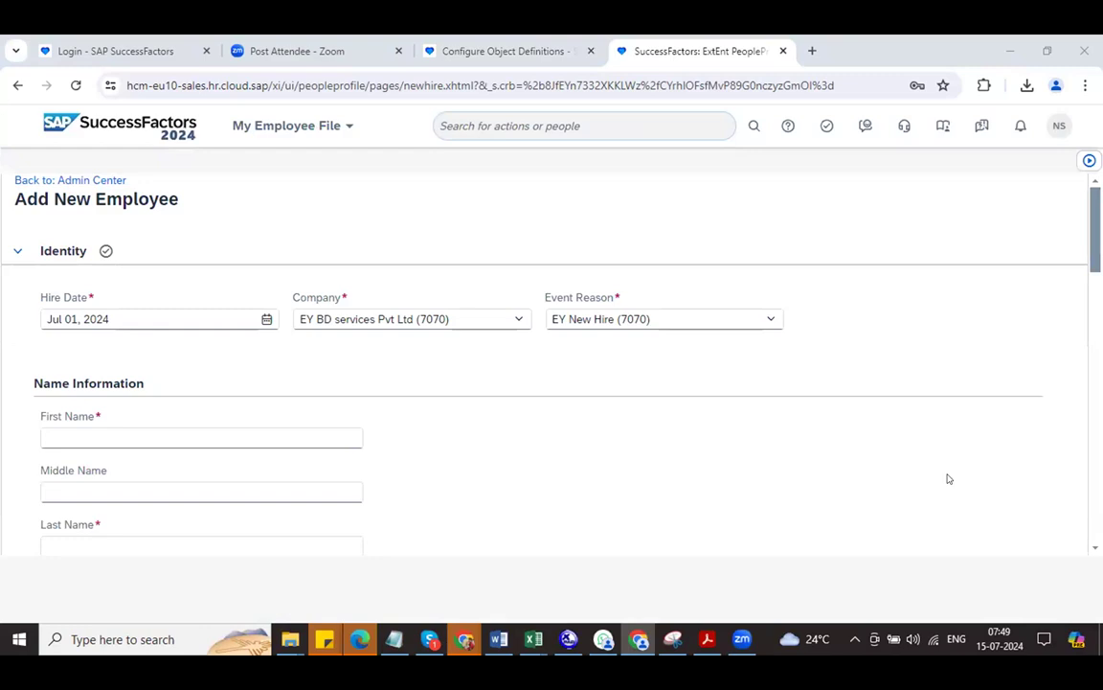
# Enter the new hire's first and last name, leaving the middle name empty.
pyautogui.click(254, 422)
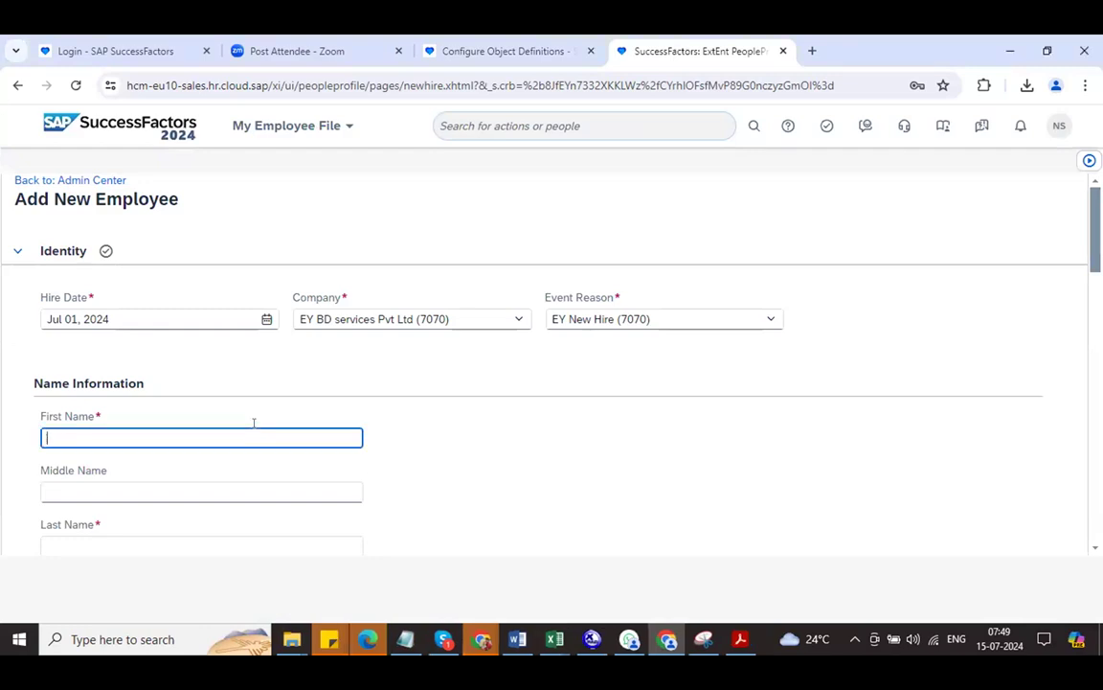
pyautogui.write('EY')
pyautogui.press('Tab')
pyautogui.press('Tab')
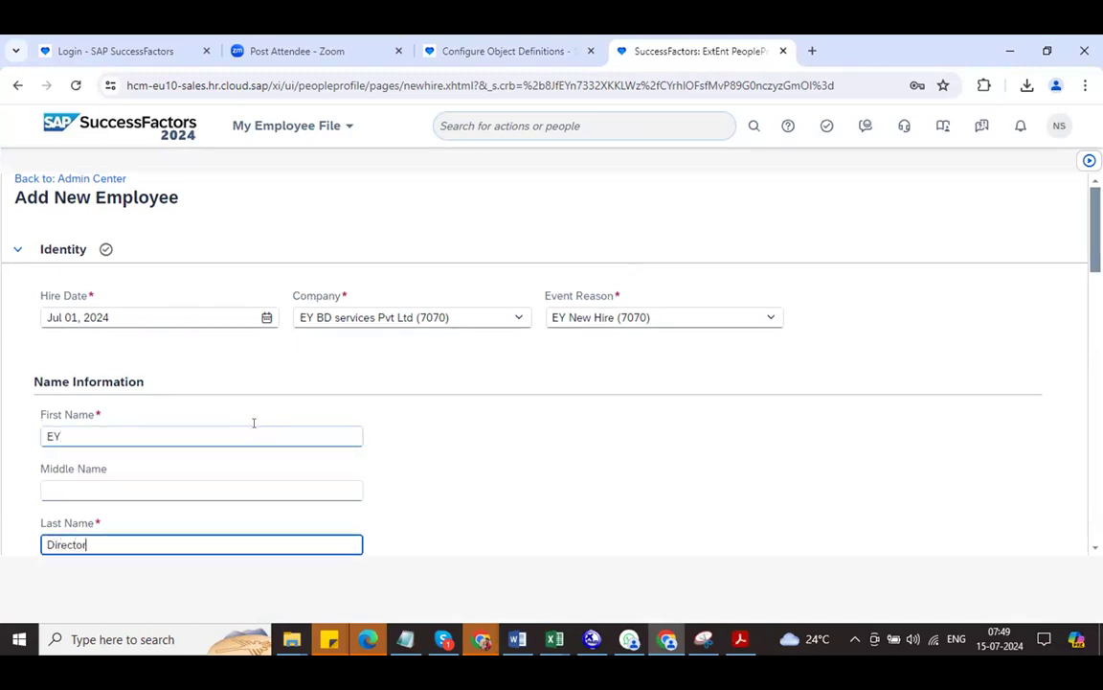
pyautogui.press('Tab')
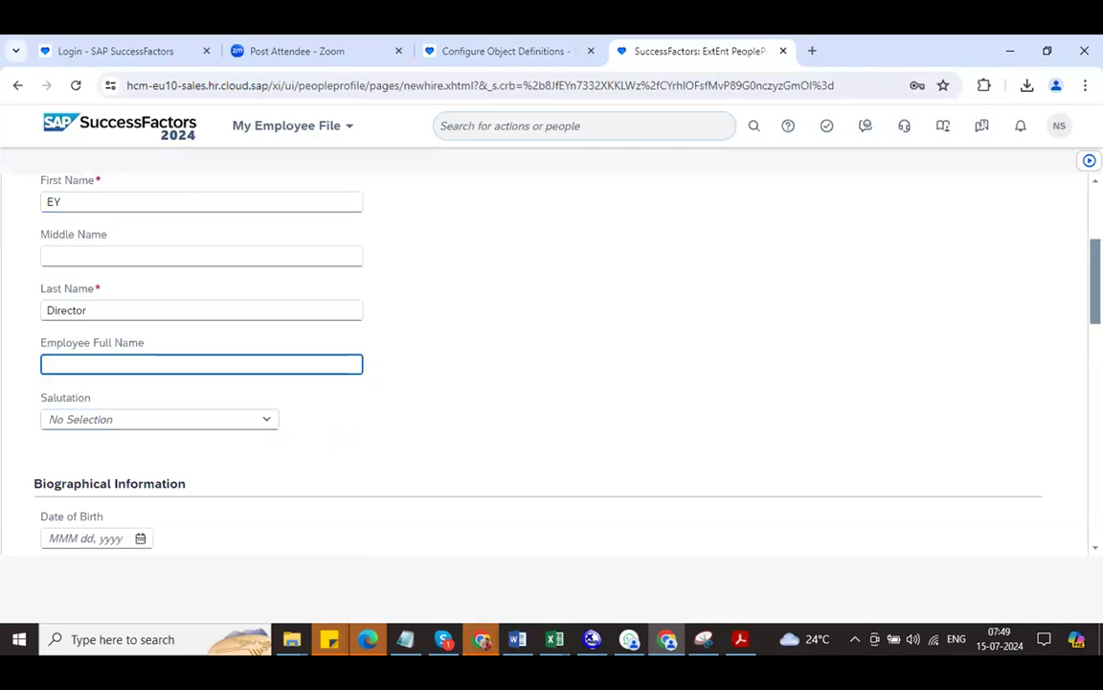
# Set the country of birth to India in the biographical information.
pyautogui.scroll(-3, 735, 322)
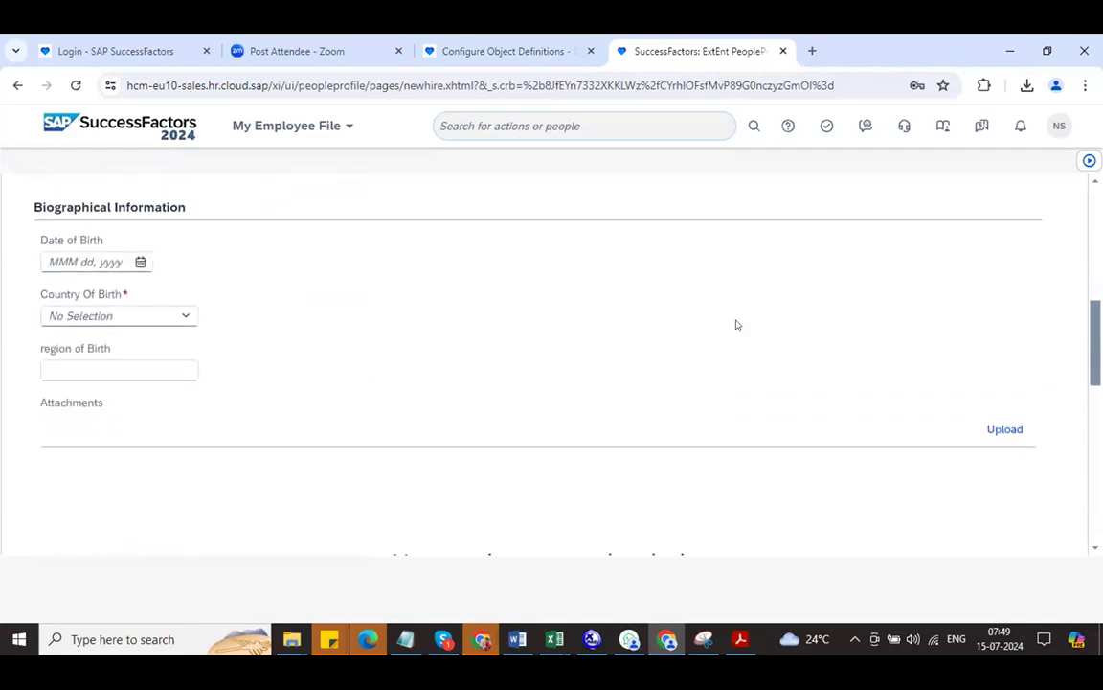
pyautogui.click(115, 315)
pyautogui.write('In')
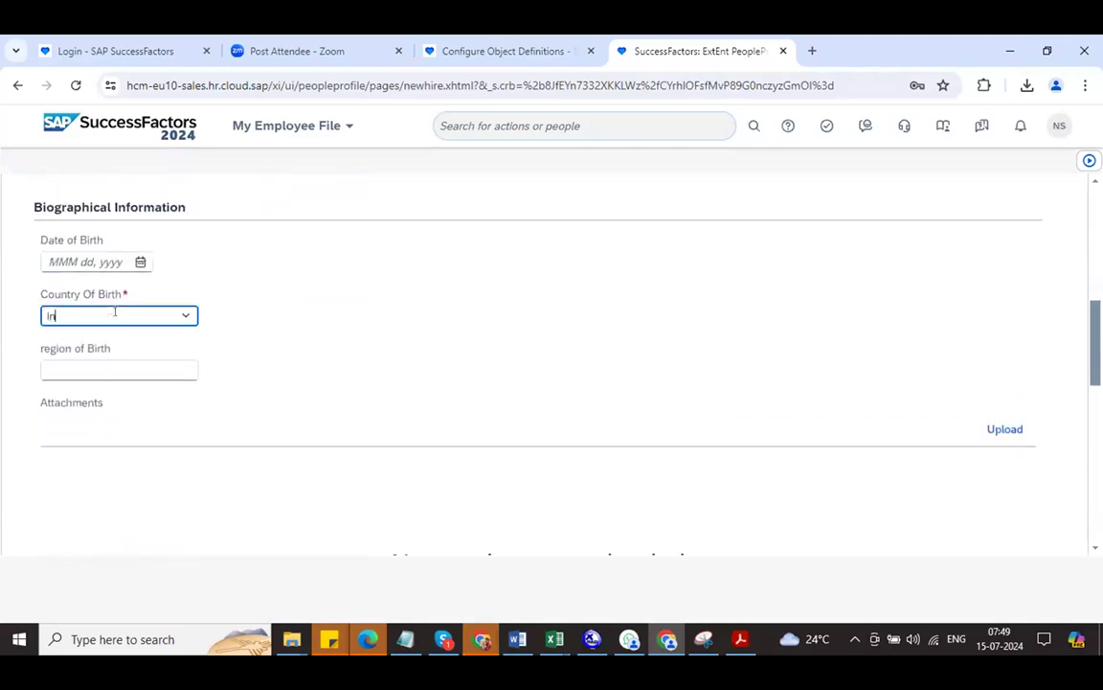
pyautogui.write('d')
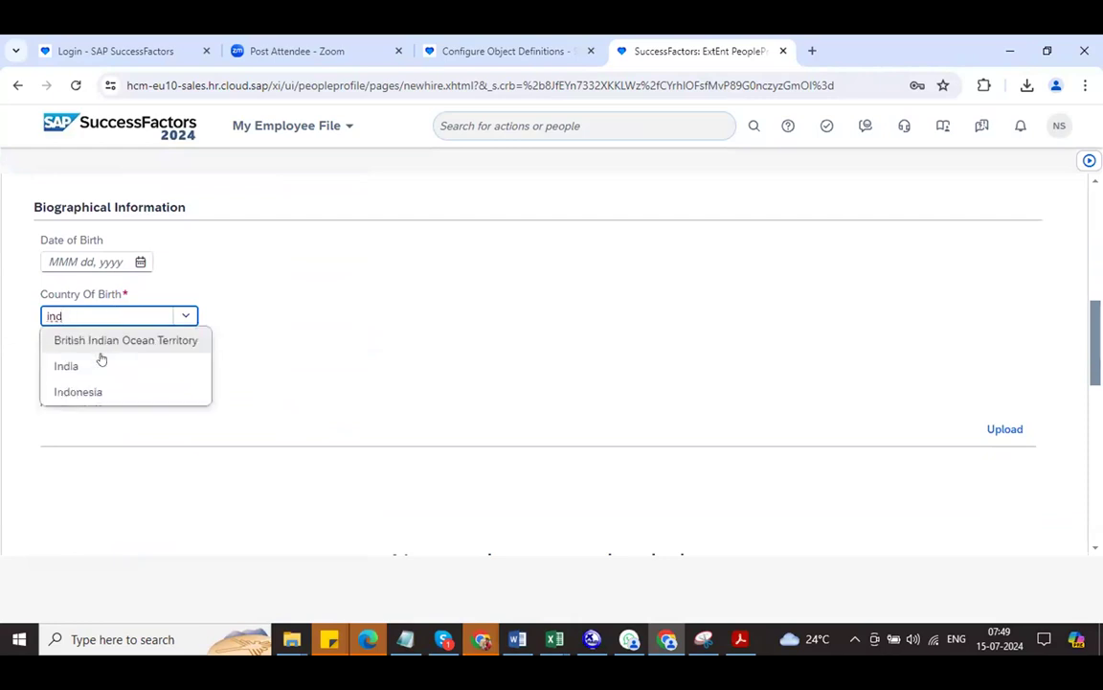
pyautogui.click(101, 359)
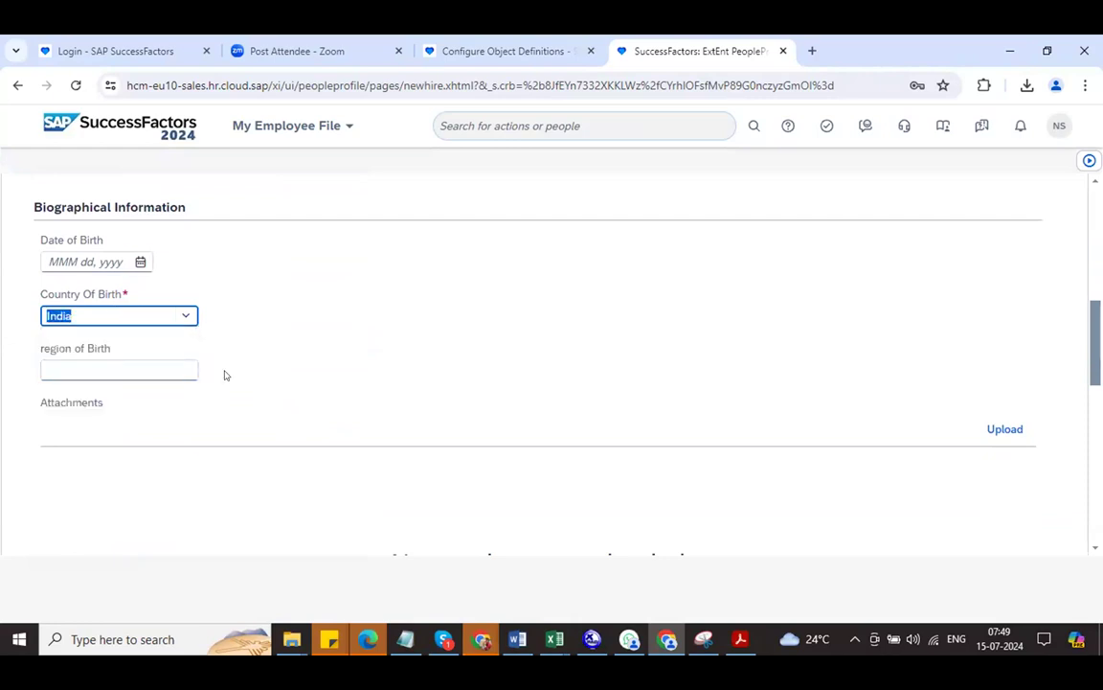
# Enter the user name EY001, delete the United Kingdom national ID row and continue to Personal Information.
pyautogui.scroll(-5, 552, 364)
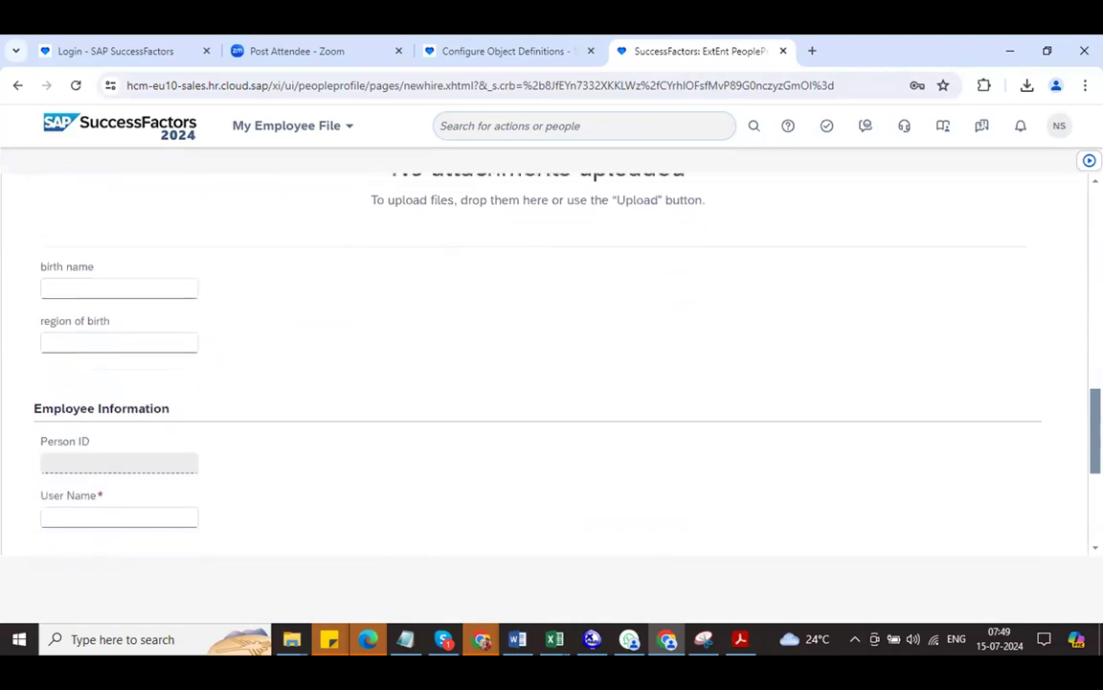
pyautogui.click(94, 348)
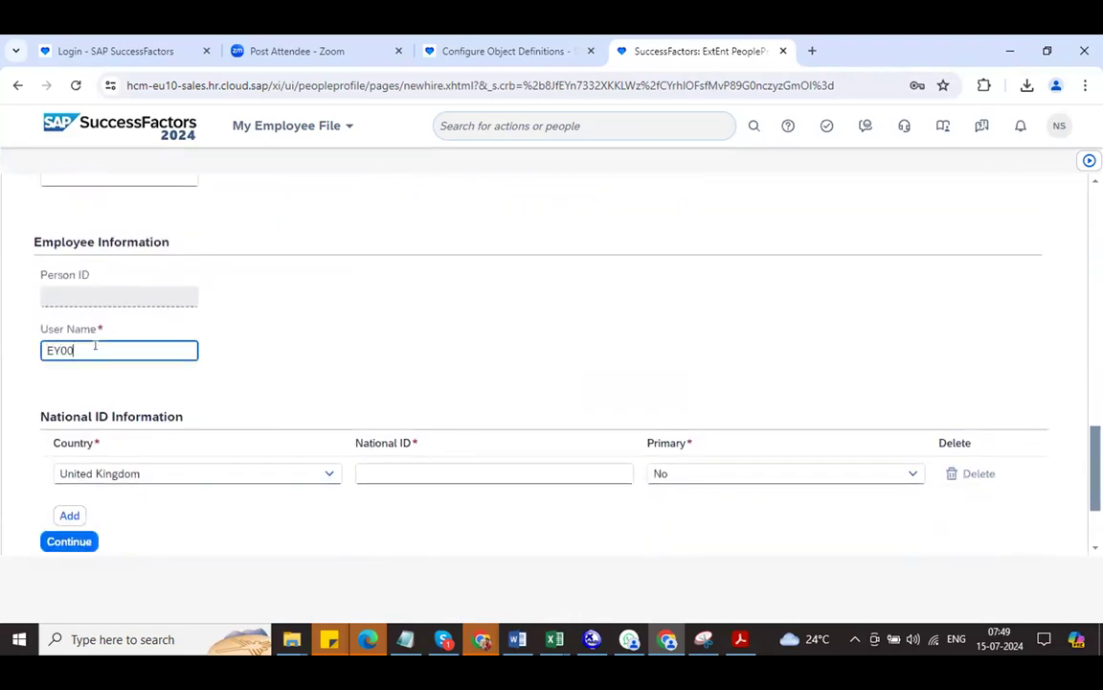
pyautogui.click(973, 472)
pyautogui.click(77, 546)
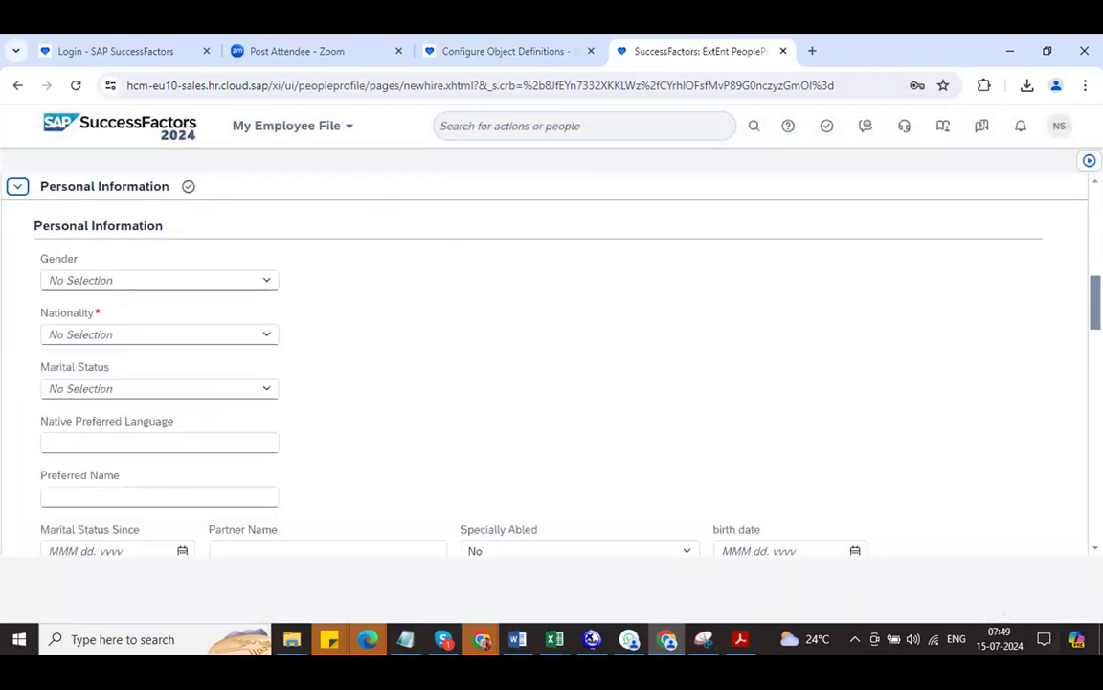
# Delete the Bangladesh global information and home address entries, and try to continue to Job Information.
pyautogui.scroll(-5, 544, 364)
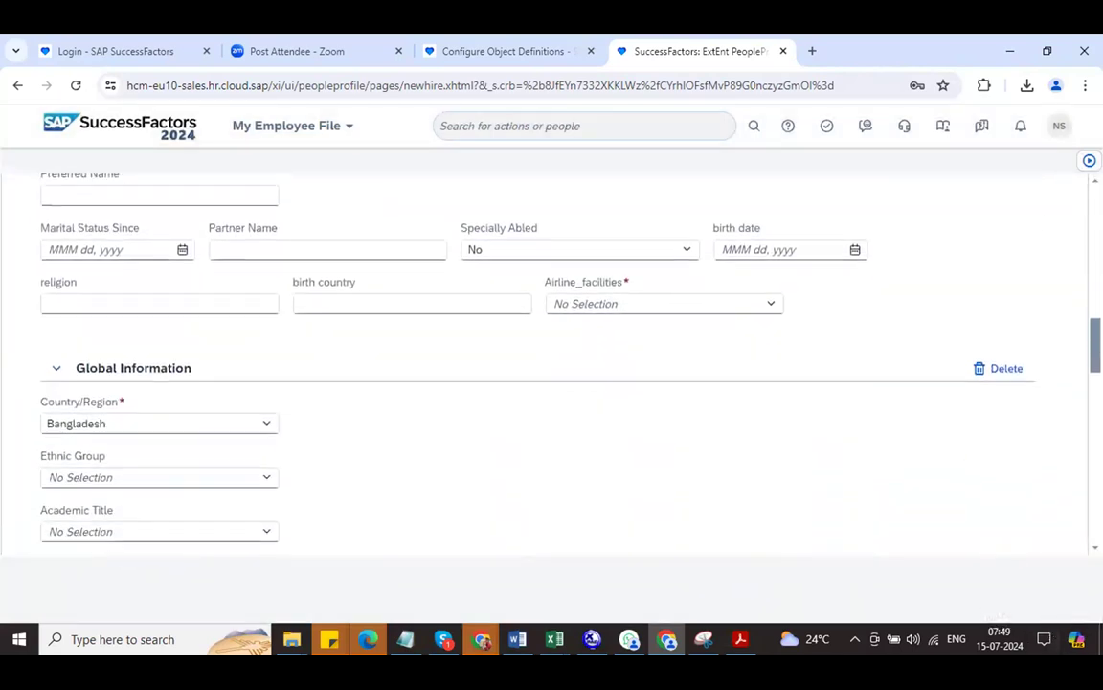
pyautogui.click(1006, 271)
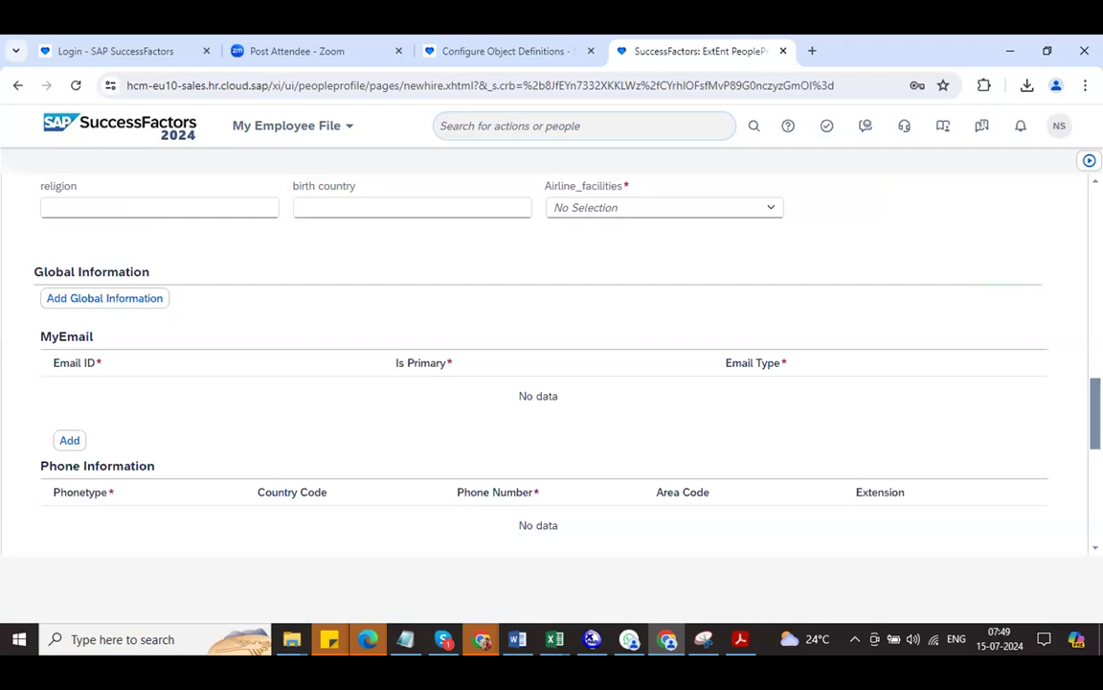
pyautogui.scroll(-3, 1044, 298)
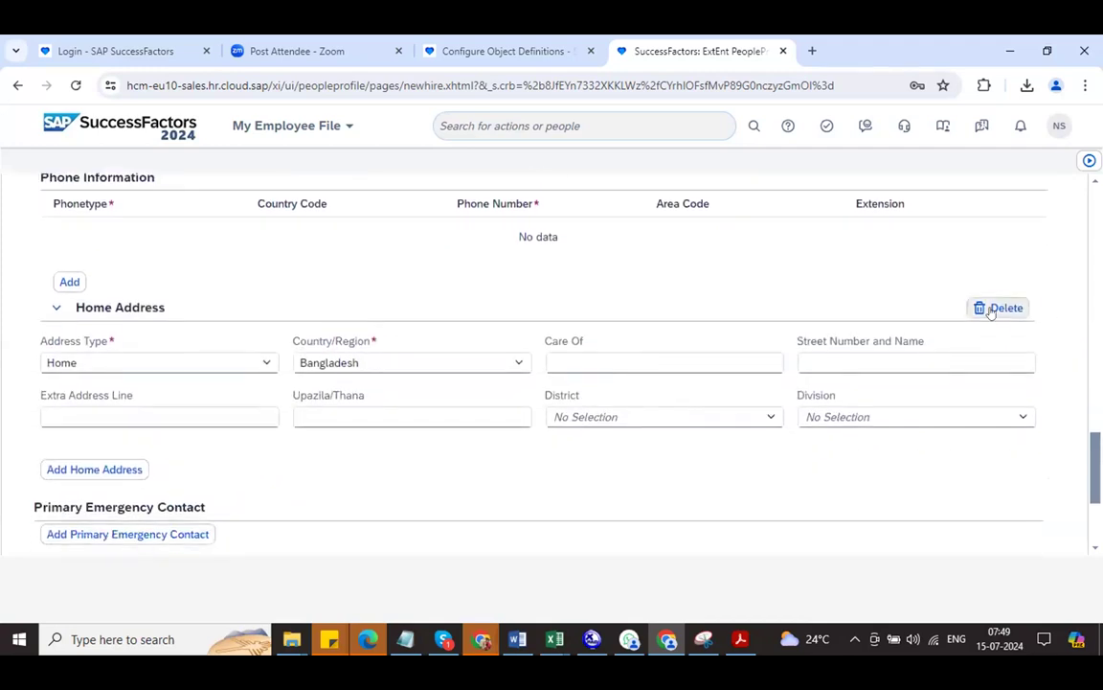
pyautogui.click(996, 307)
pyautogui.scroll(-1, 544, 364)
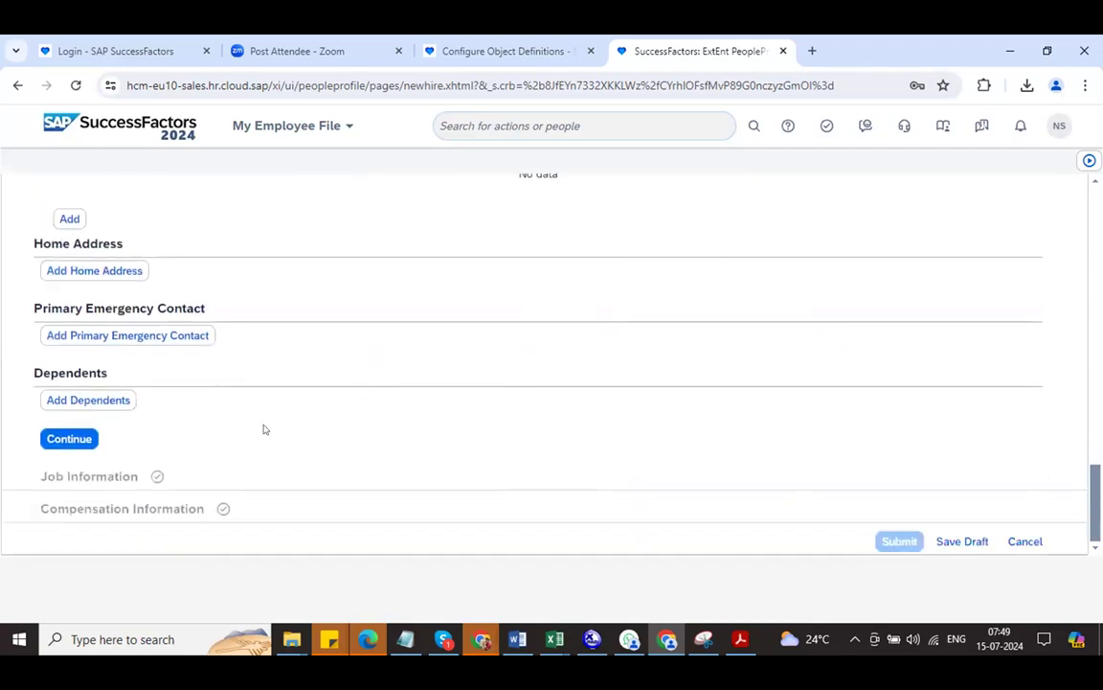
pyautogui.click(68, 438)
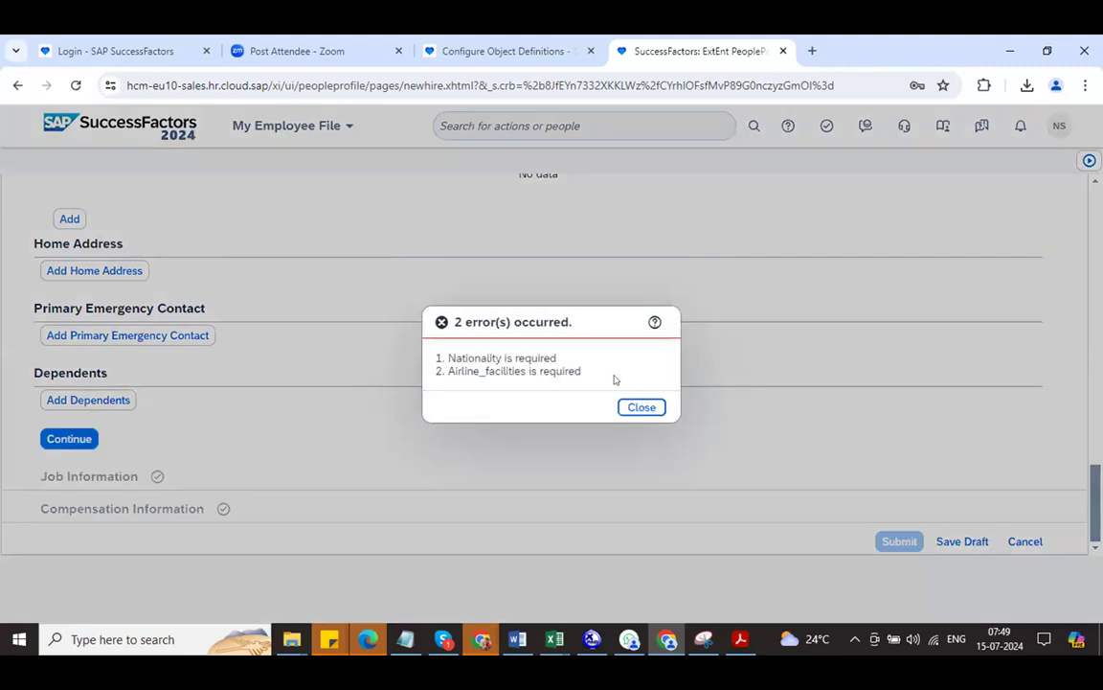
# Dismiss the error message and set the new hire's nationality to India.
pyautogui.click(634, 406)
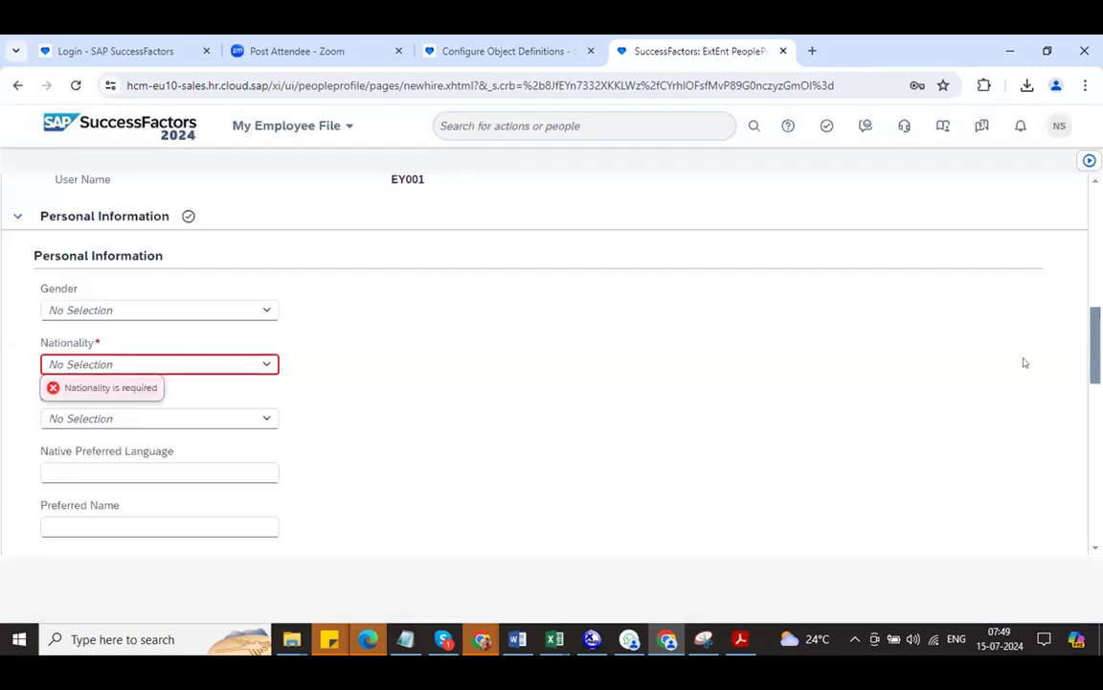
pyautogui.write('ind')
pyautogui.click(113, 441)
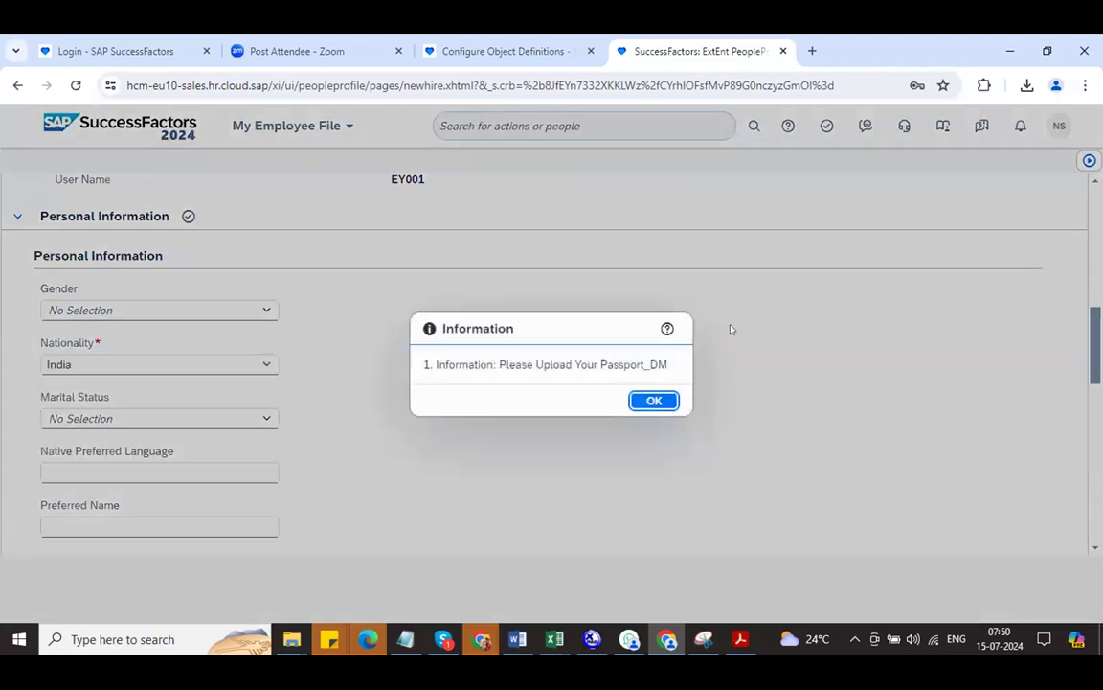
# Dismiss the passport upload message, set Airline_facilities to Business class and continue to Job Information.
pyautogui.click(638, 401)
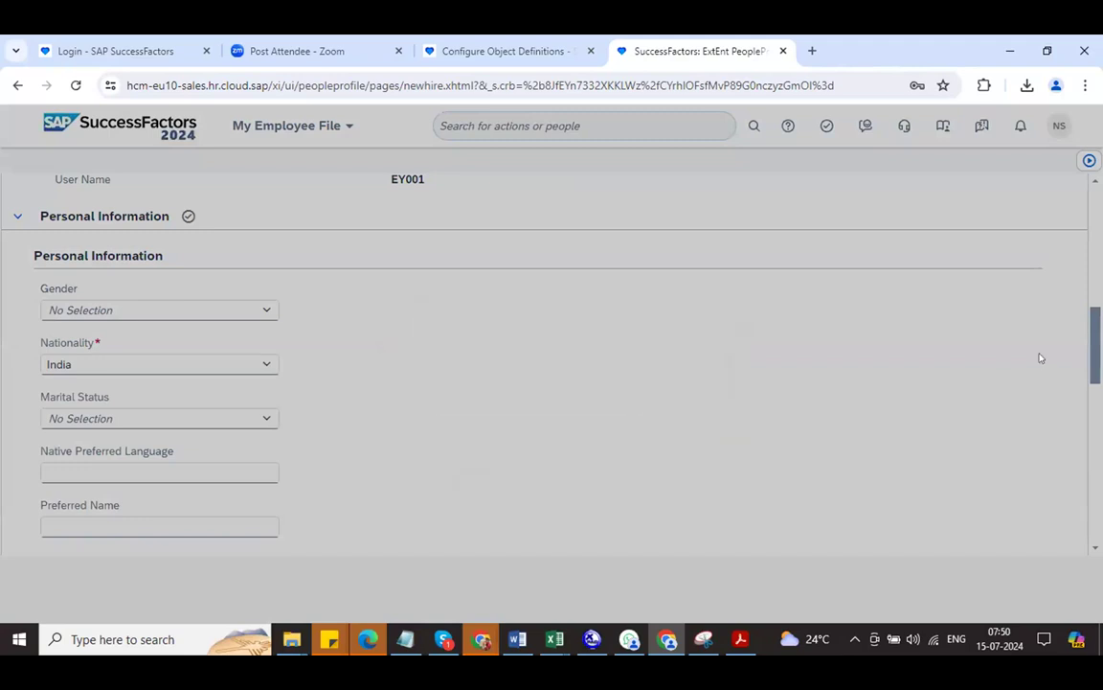
pyautogui.scroll(-3, 757, 369)
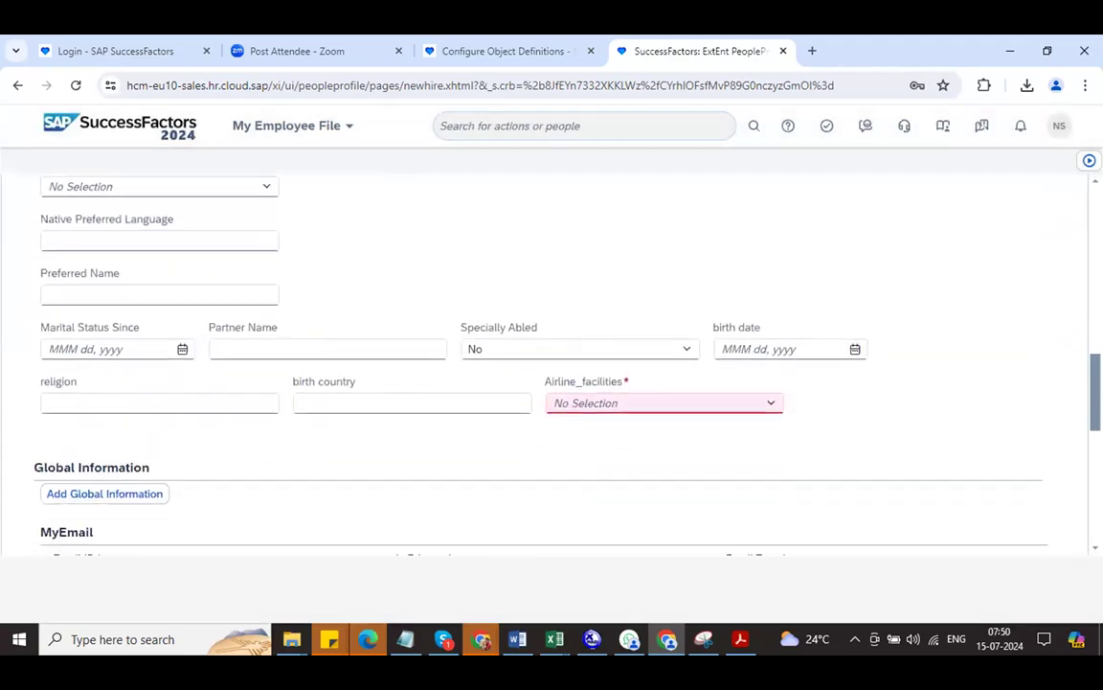
pyautogui.click(770, 358)
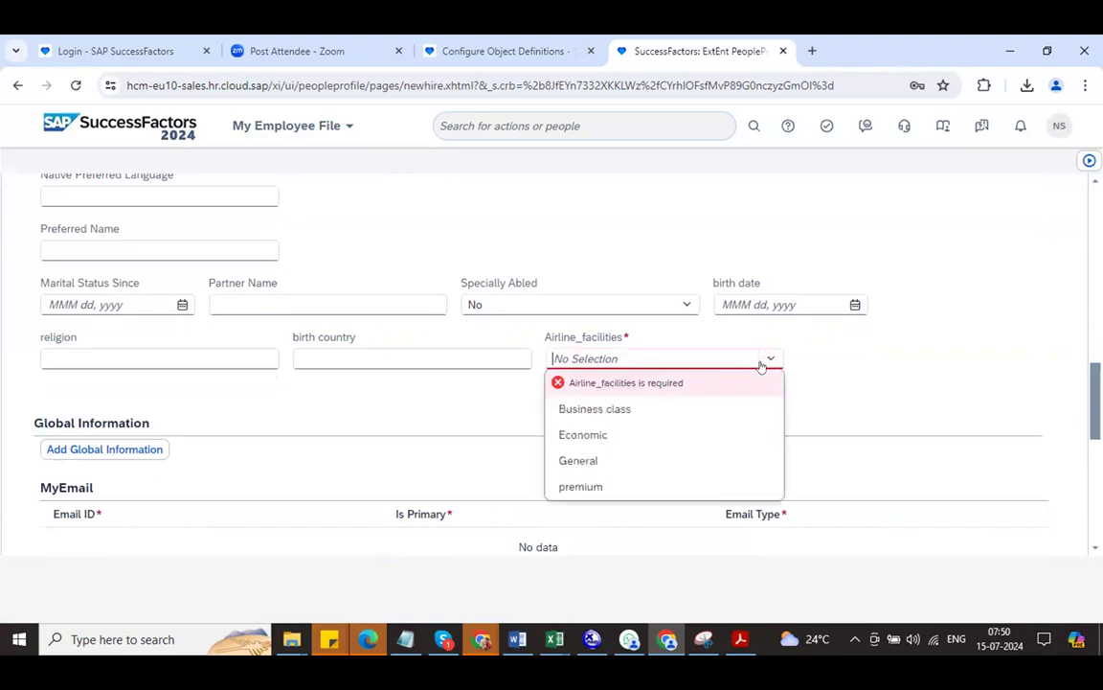
pyautogui.click(628, 414)
pyautogui.scroll(-5, 287, 487)
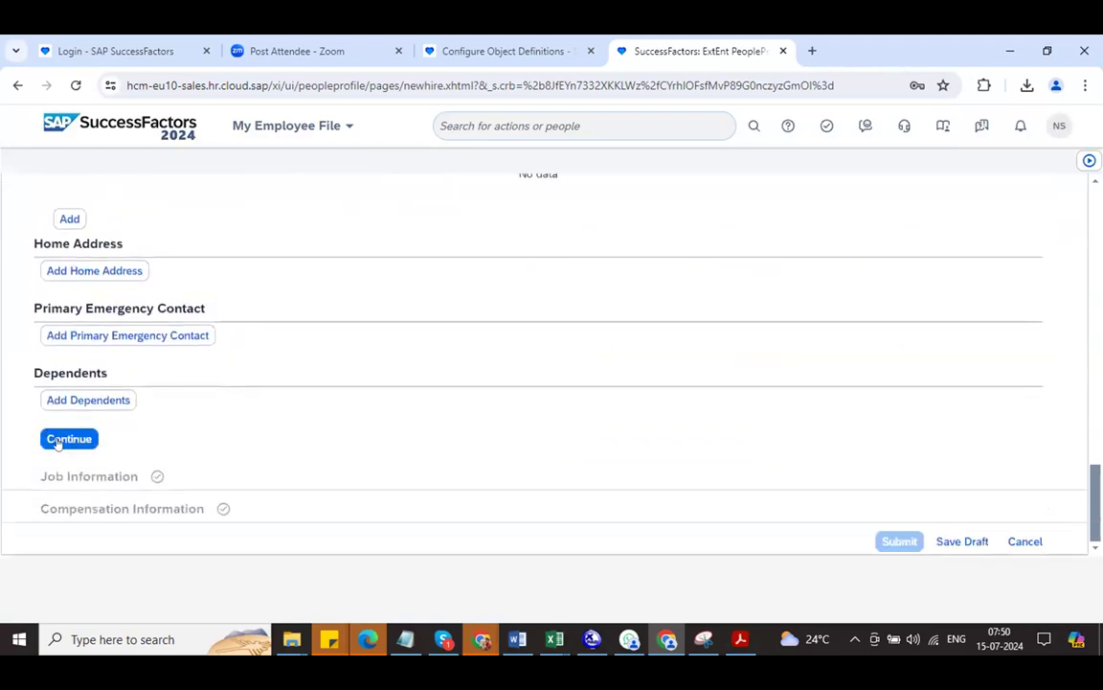
pyautogui.click(65, 439)
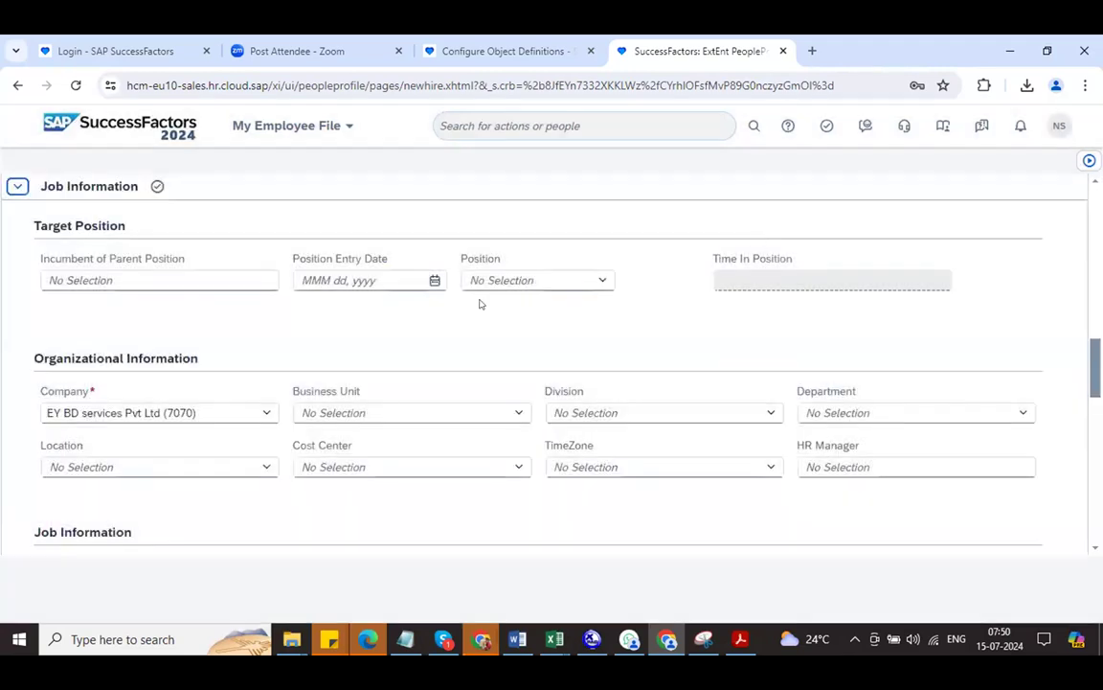
# Assign the position EY Director (70000001) to the new hire and try to continue to Compensation Information.
pyautogui.click(592, 281)
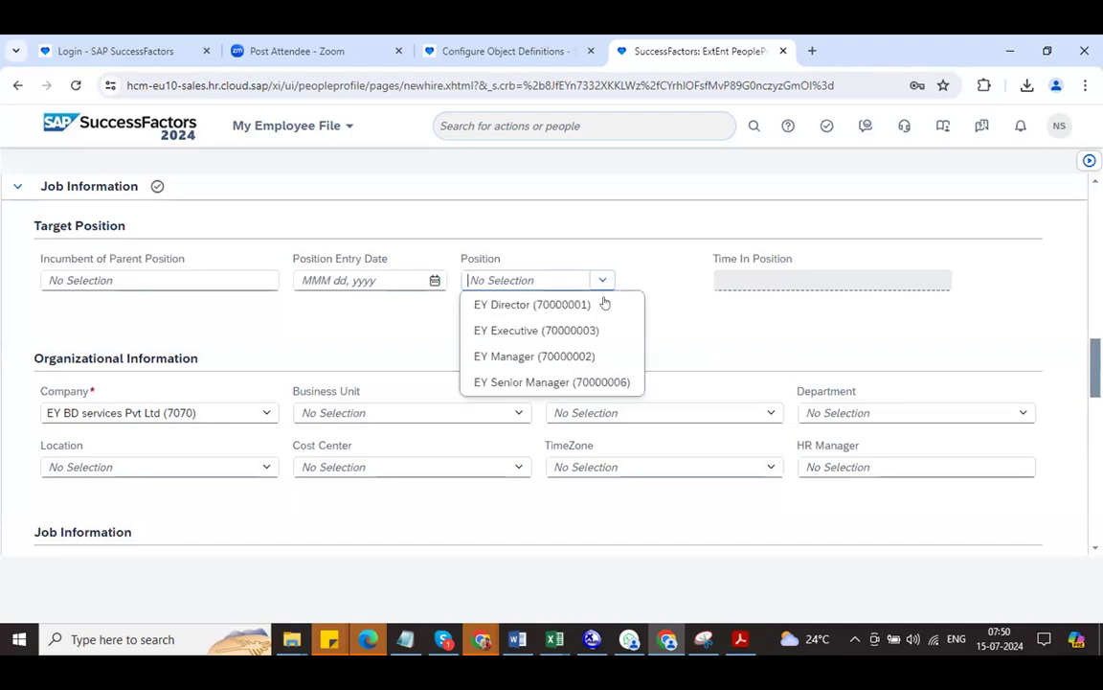
pyautogui.click(601, 304)
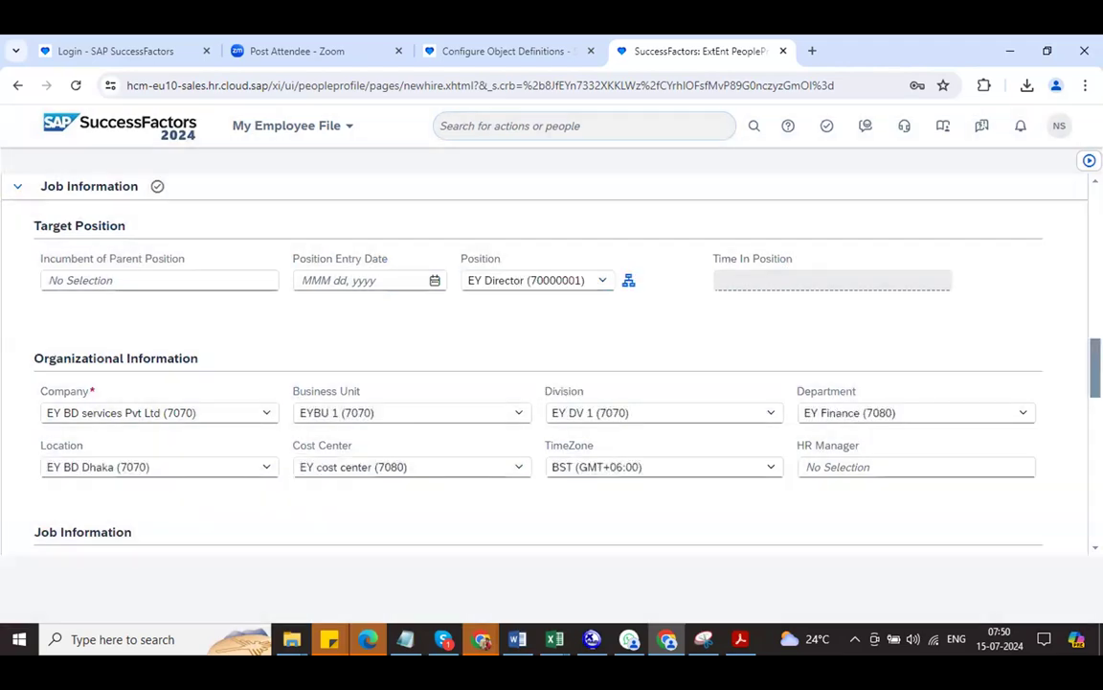
pyautogui.scroll(-4, 552, 354)
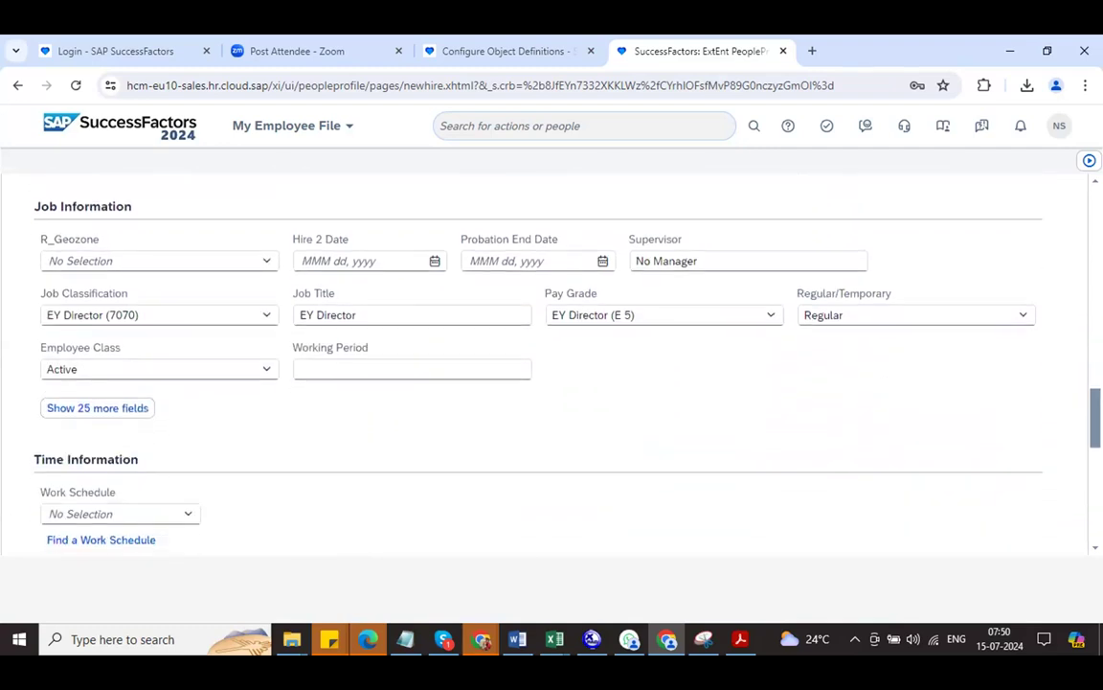
pyautogui.scroll(-5, 552, 354)
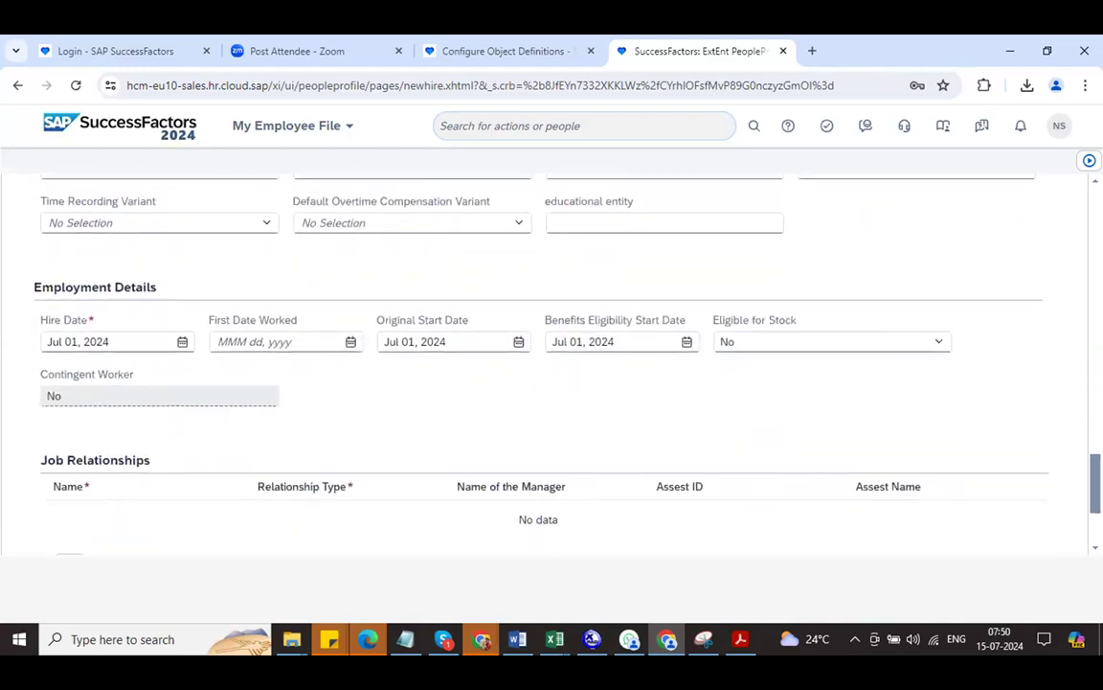
pyautogui.scroll(-3, 552, 355)
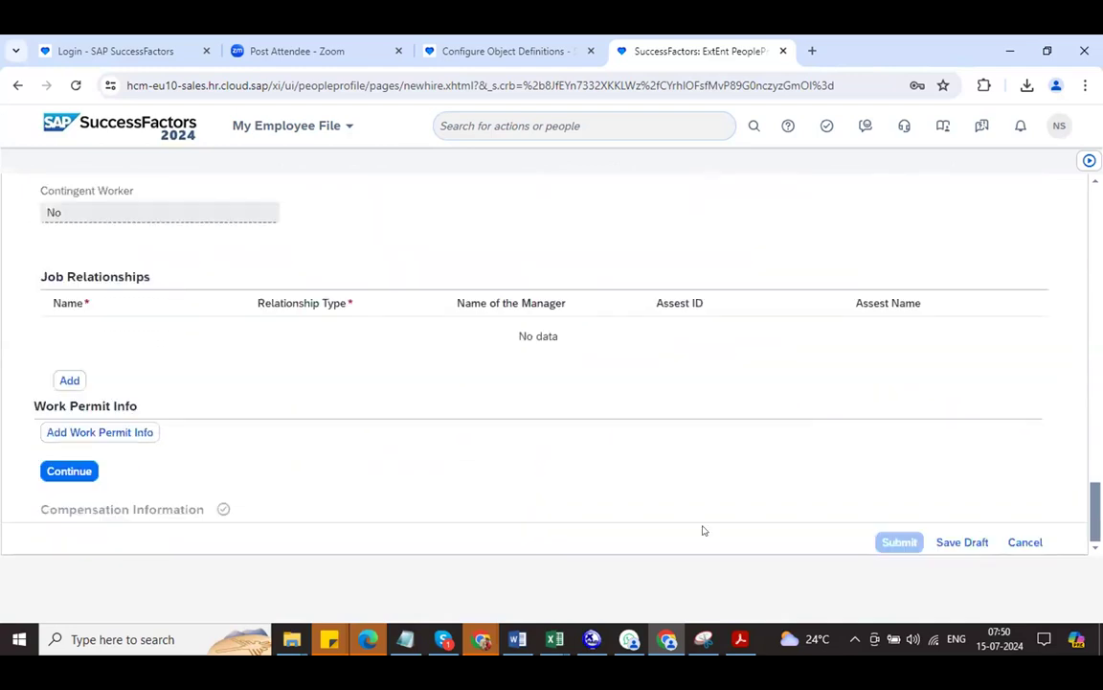
pyautogui.click(90, 471)
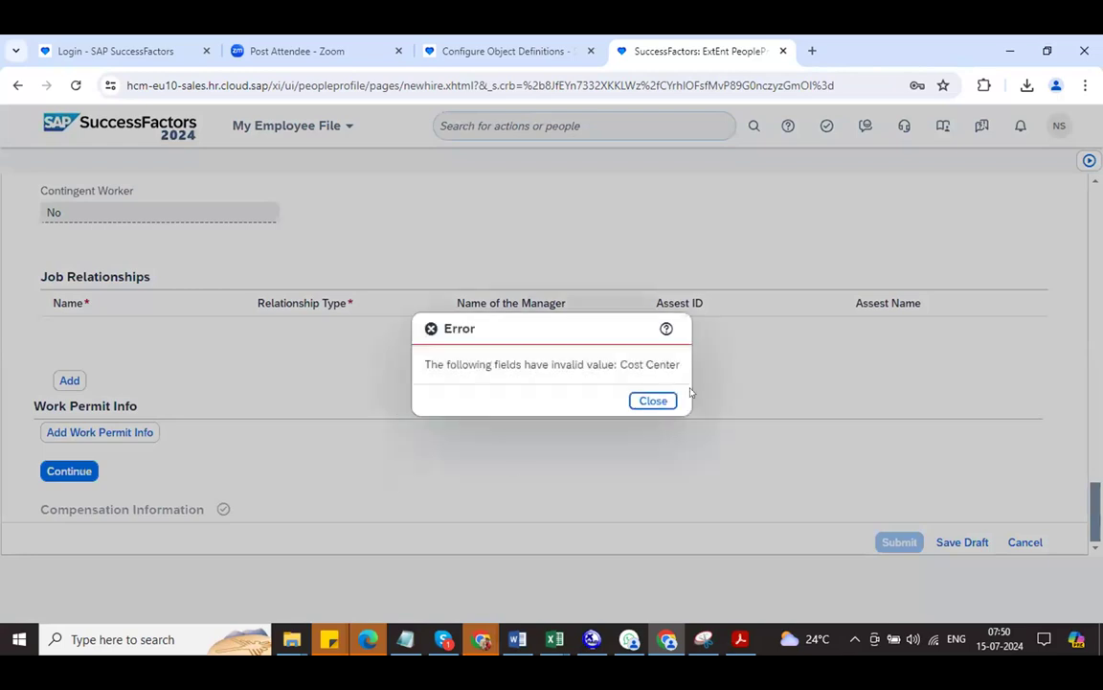
# Dismiss the cost center error and clear the Cost Center in the new hire's organizational information.
pyautogui.click(652, 401)
pyautogui.scroll(2, 652, 401)
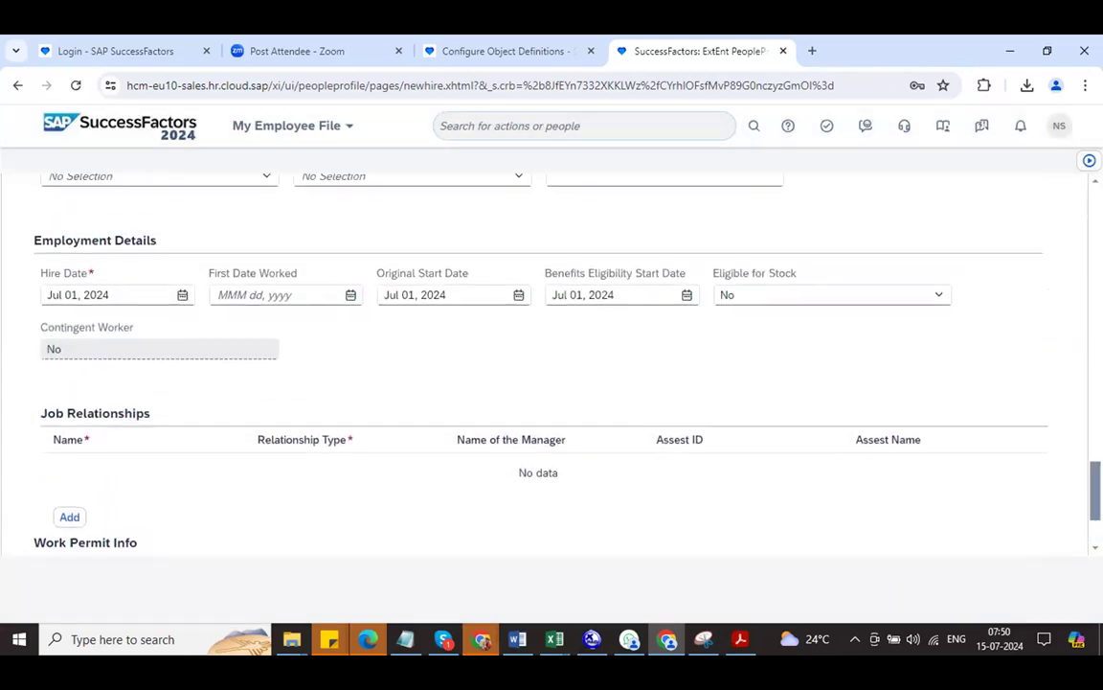
pyautogui.scroll(5, 552, 355)
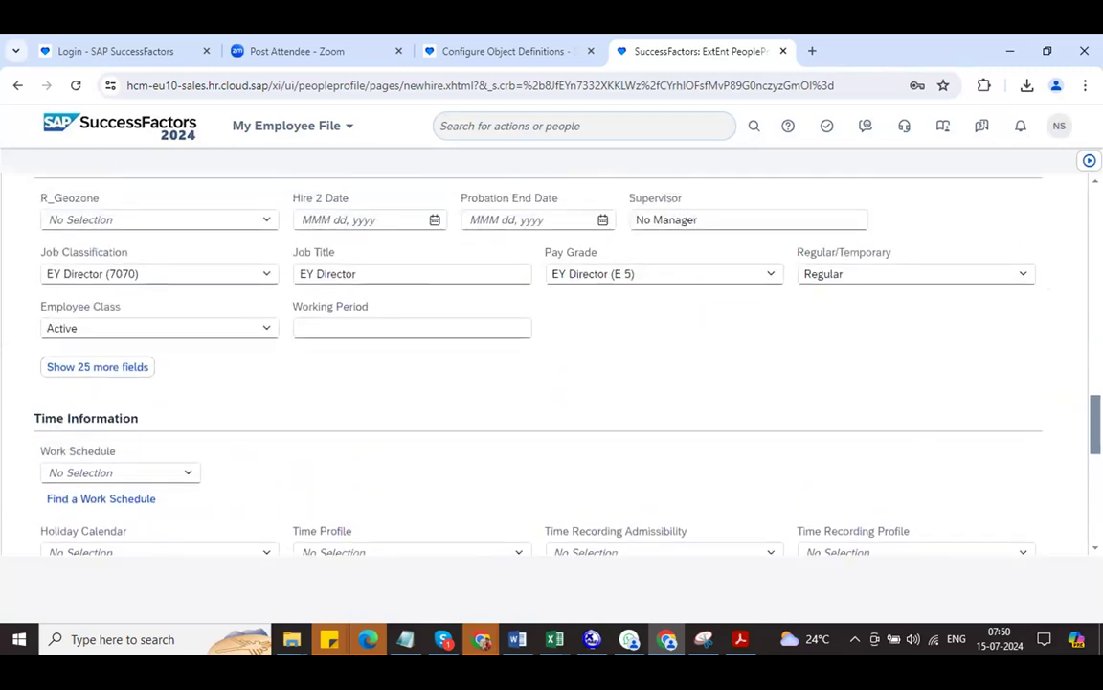
pyautogui.scroll(3, 551, 355)
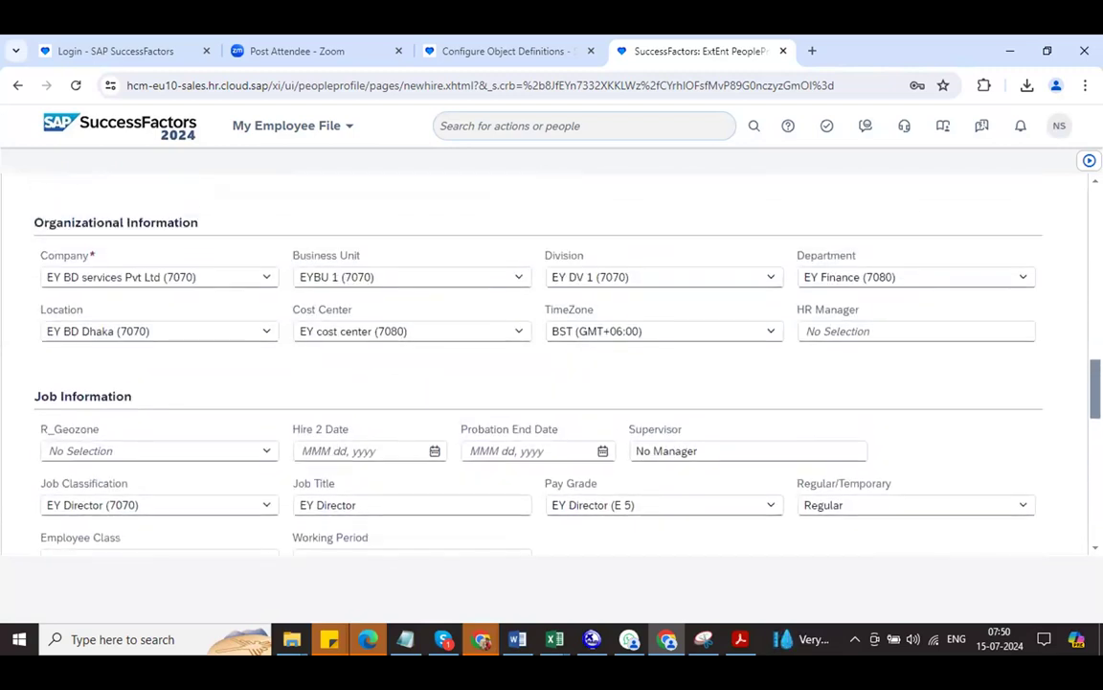
pyautogui.click(433, 321)
pyautogui.press('BackSpace')
pyautogui.click(446, 369)
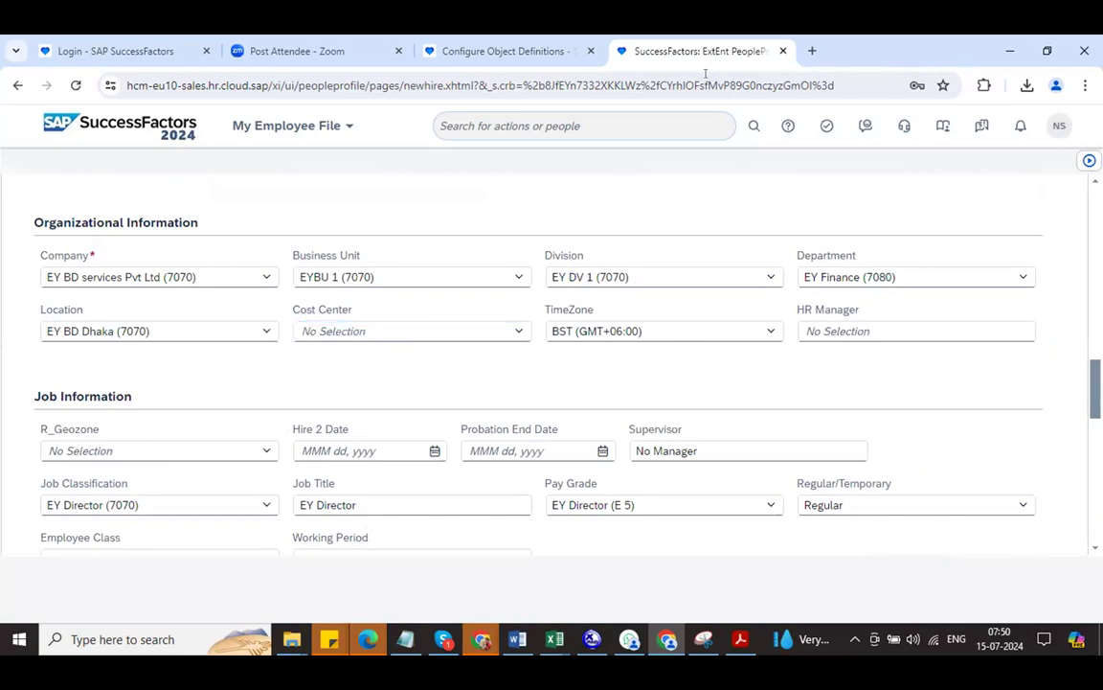
# Search for Manage Data from the Configure Object Definitions page and open it.
pyautogui.click(448, 51)
pyautogui.click(573, 125)
pyautogui.write('man data')
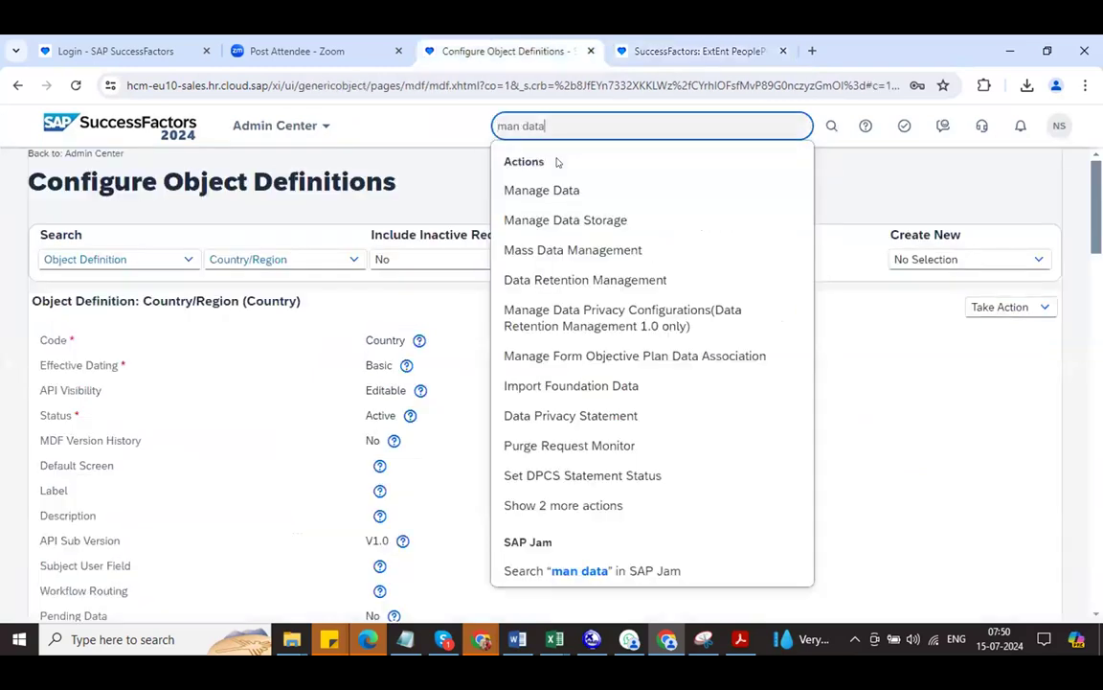
pyautogui.click(556, 190)
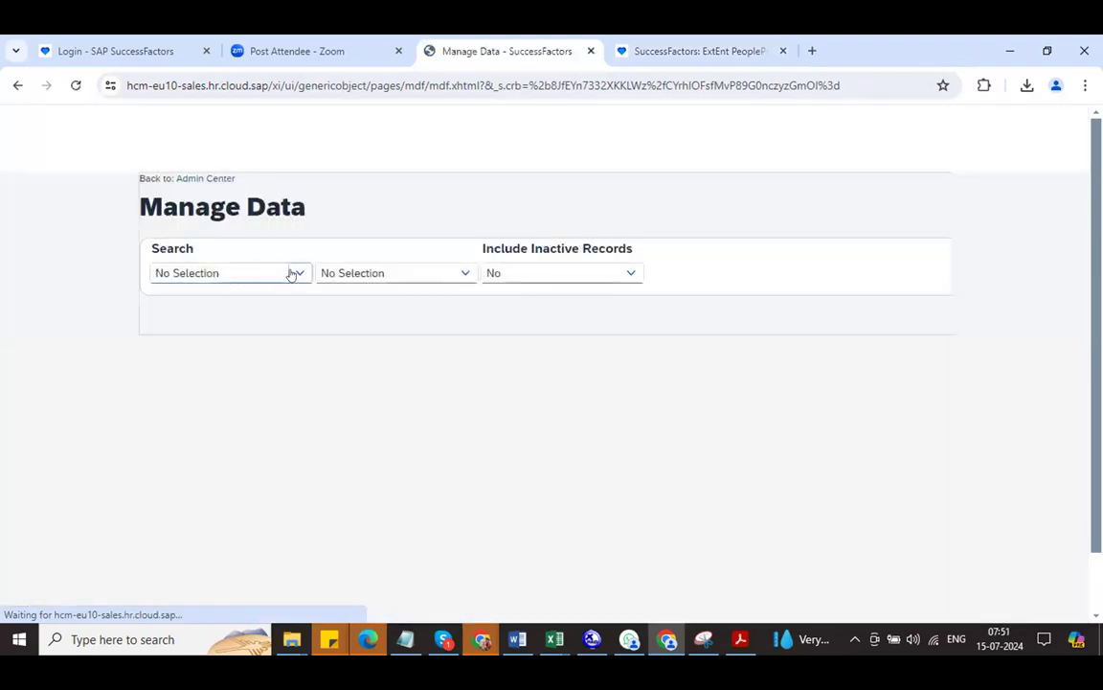
# Look up the Cost Center object 7070 (7070) in Manage Data and open its record.
pyautogui.click(193, 248)
pyautogui.write('c')
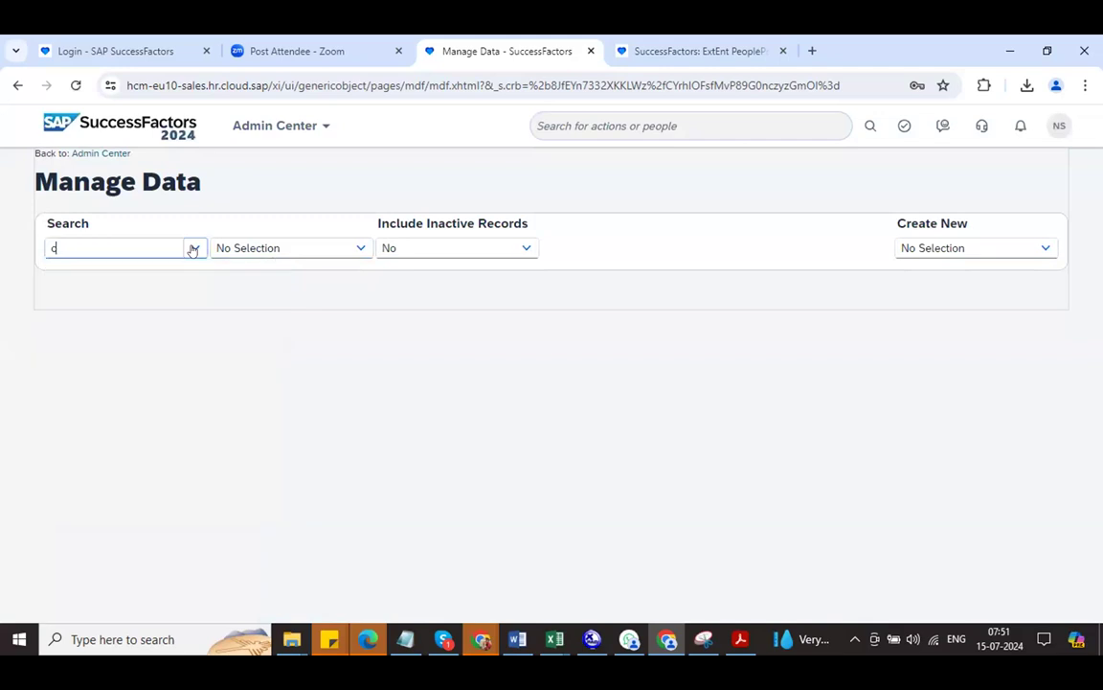
pyautogui.write('os')
pyautogui.click(172, 297)
pyautogui.click(251, 248)
pyautogui.write('7070')
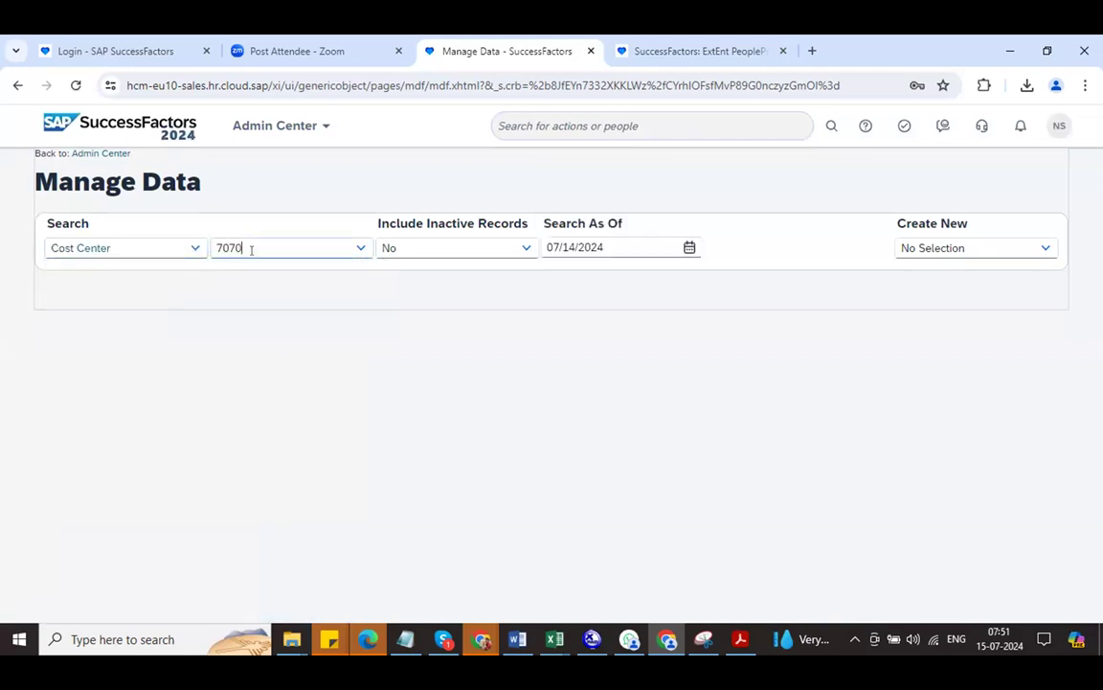
pyautogui.click(251, 273)
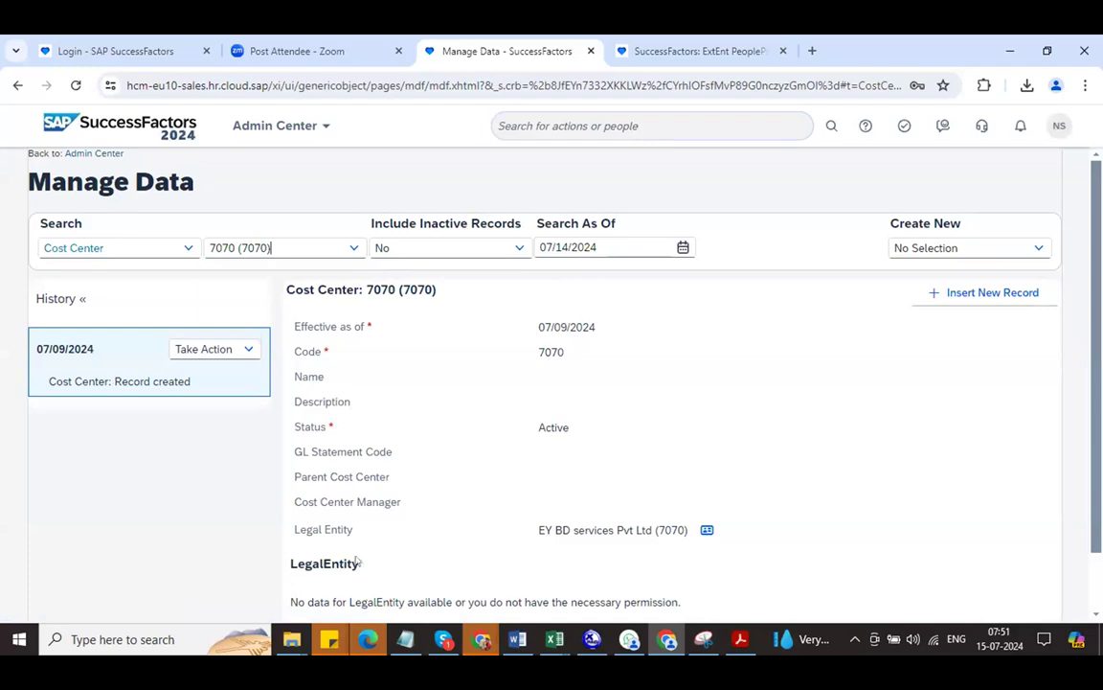
# Correct cost center 7070 by adding EY BD services Pvt Ltd (7070) under LegalEntity, and save the record.
pyautogui.click(205, 348)
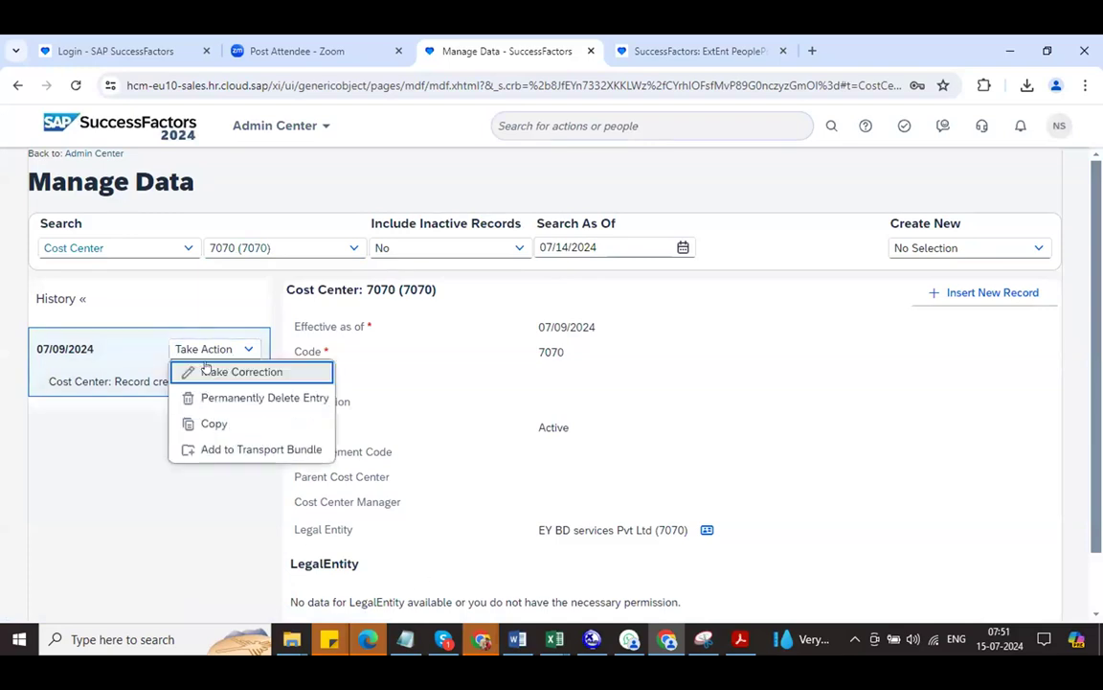
pyautogui.click(205, 372)
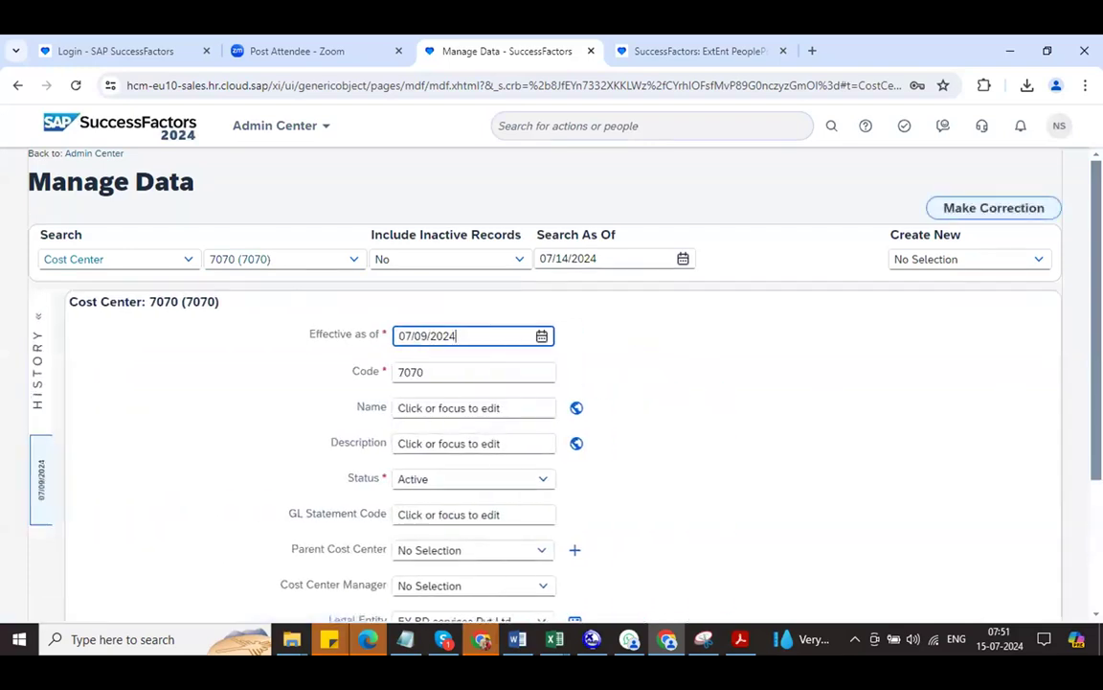
pyautogui.scroll(-3, 446, 431)
pyautogui.click(176, 503)
pyautogui.hotkey('ctrl', 'a')
pyautogui.write('70')
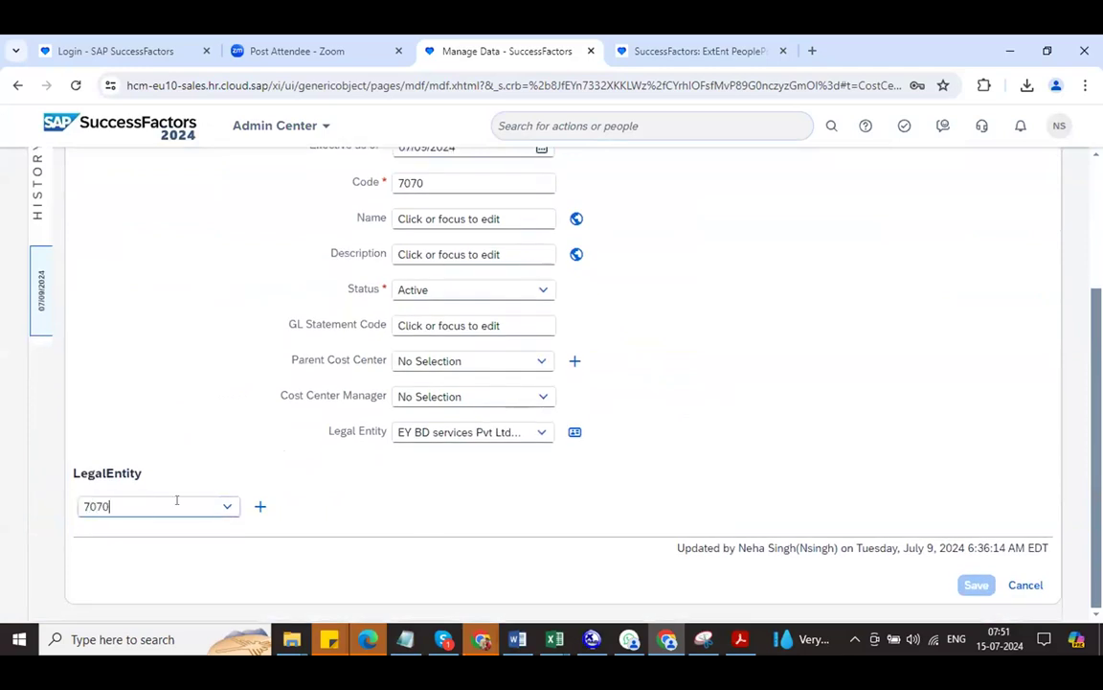
pyautogui.write('70')
pyautogui.click(123, 533)
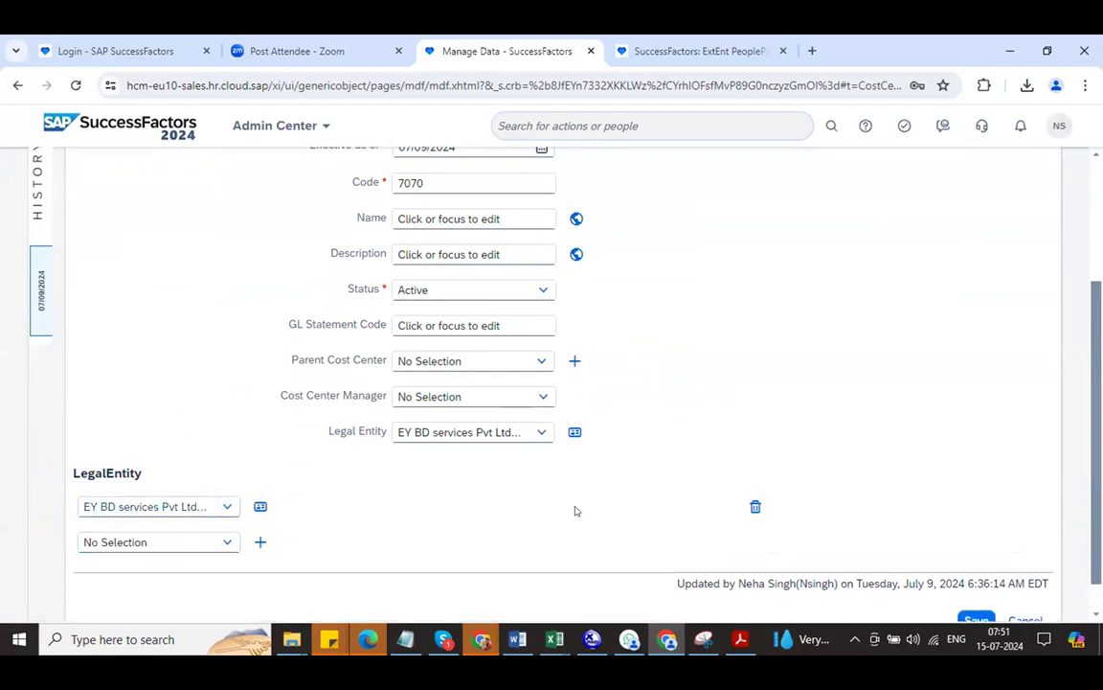
pyautogui.click(976, 620)
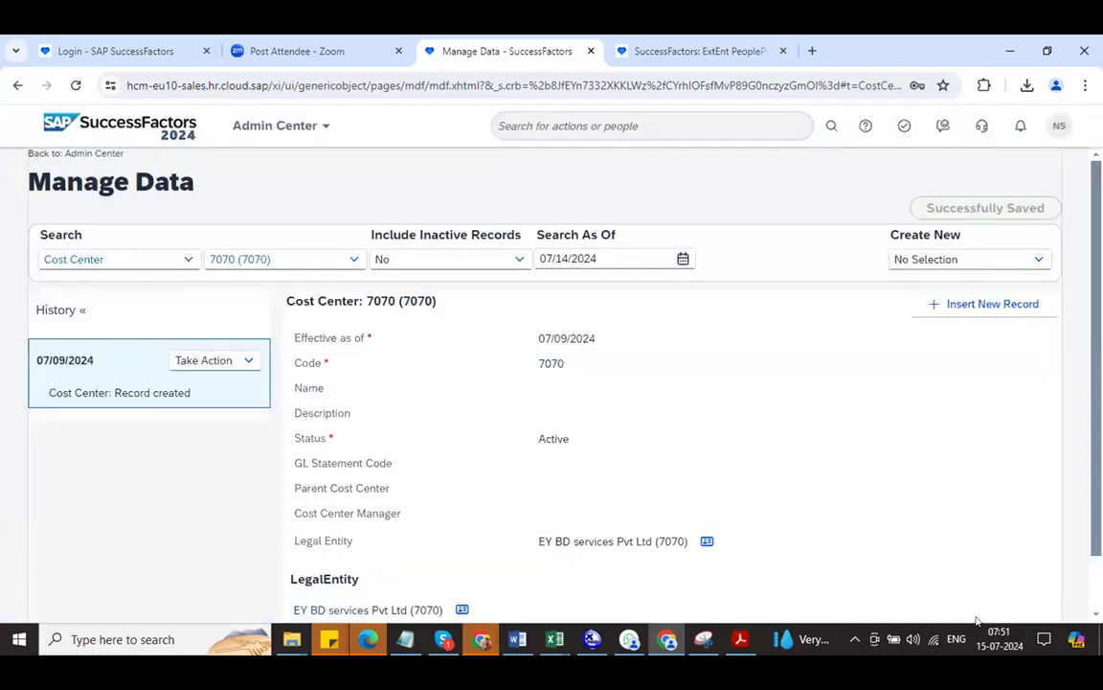
# Return to the new hire form, continue to Compensation Information and save the new employee.
pyautogui.hotkey('ctrl', 'Tab')
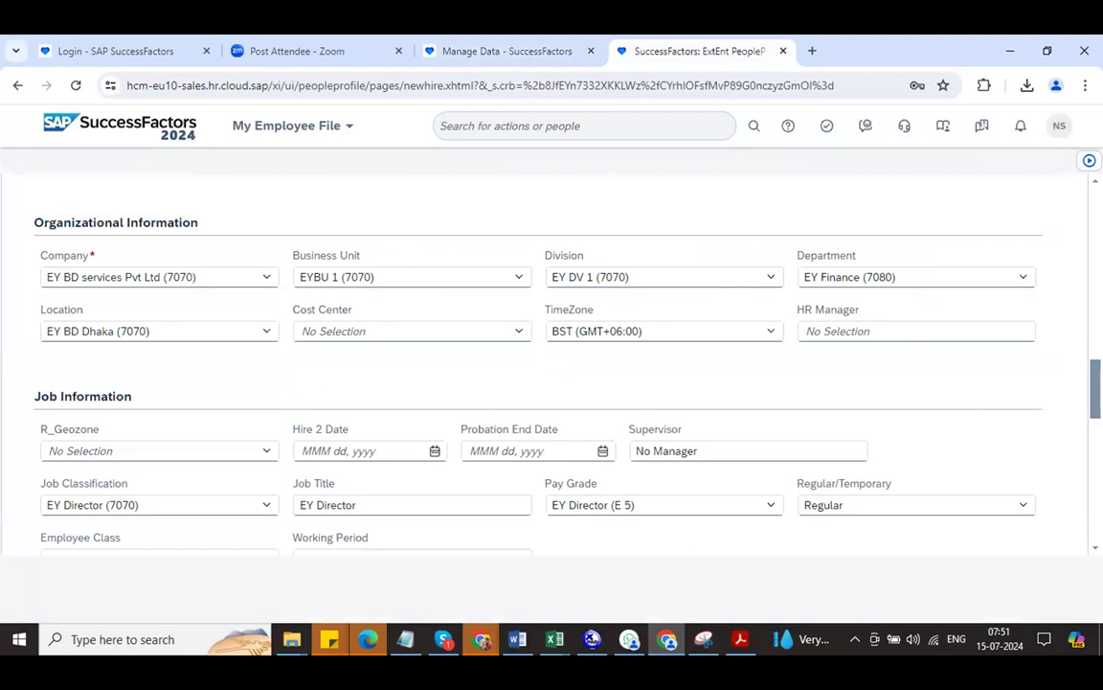
pyautogui.scroll(-10, 551, 364)
pyautogui.click(56, 470)
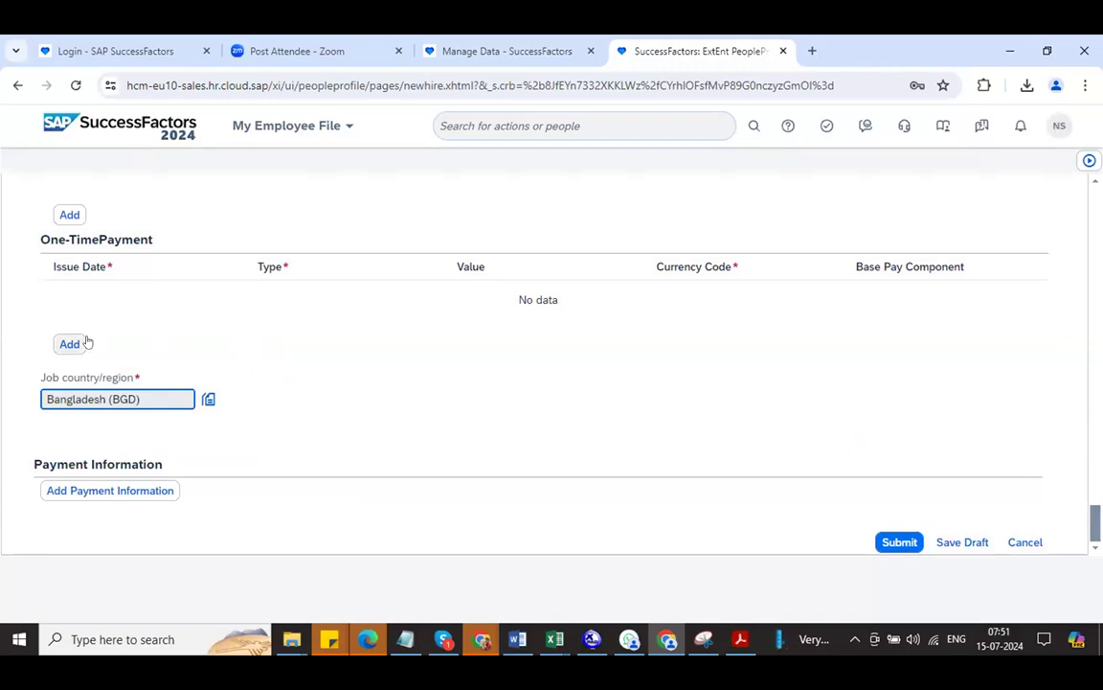
pyautogui.click(963, 542)
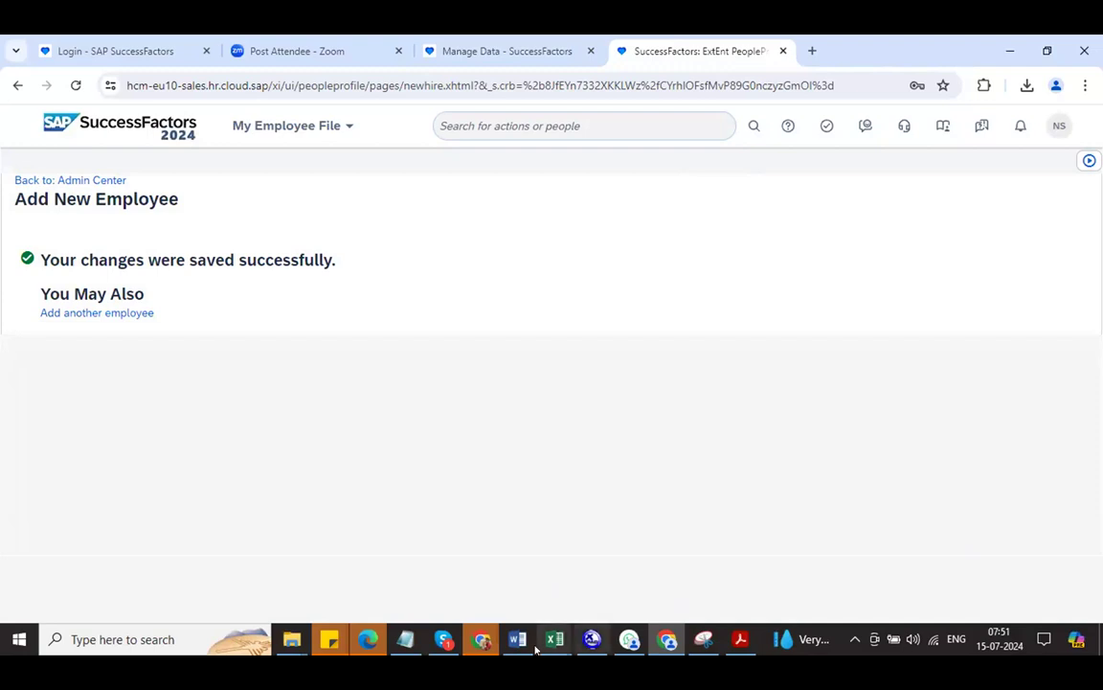
# Switch to the other Chrome window and log on to the SFCPART000962 SuccessFactors instance with the prefilled credentials.
pyautogui.moveTo(482, 639)
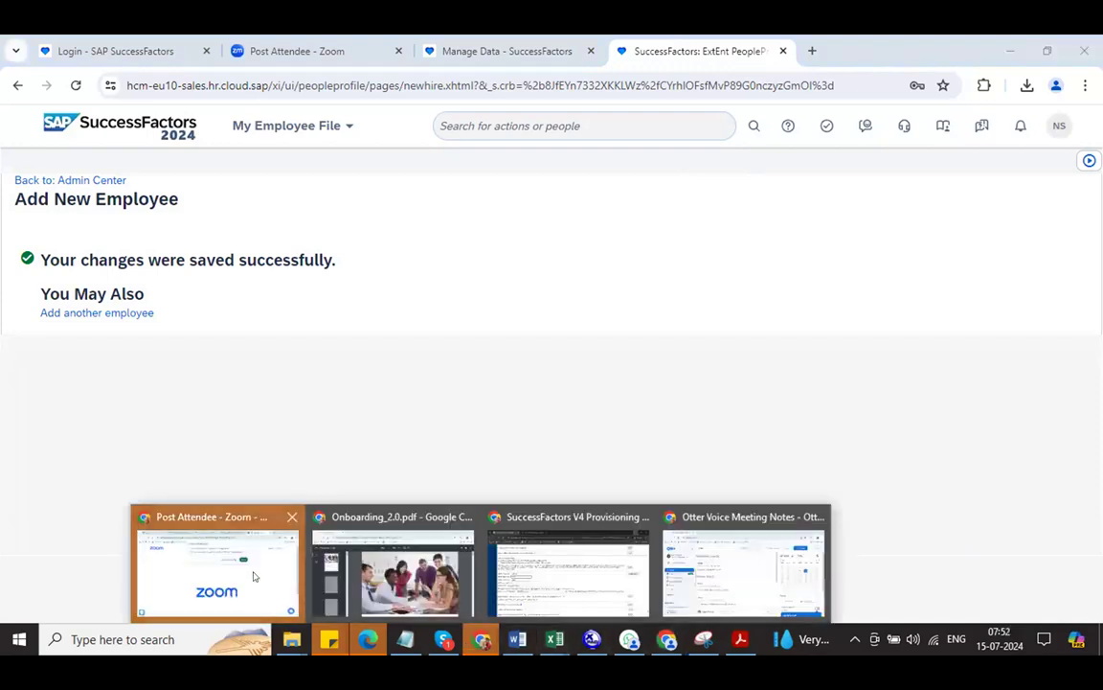
pyautogui.click(254, 576)
pyautogui.click(616, 53)
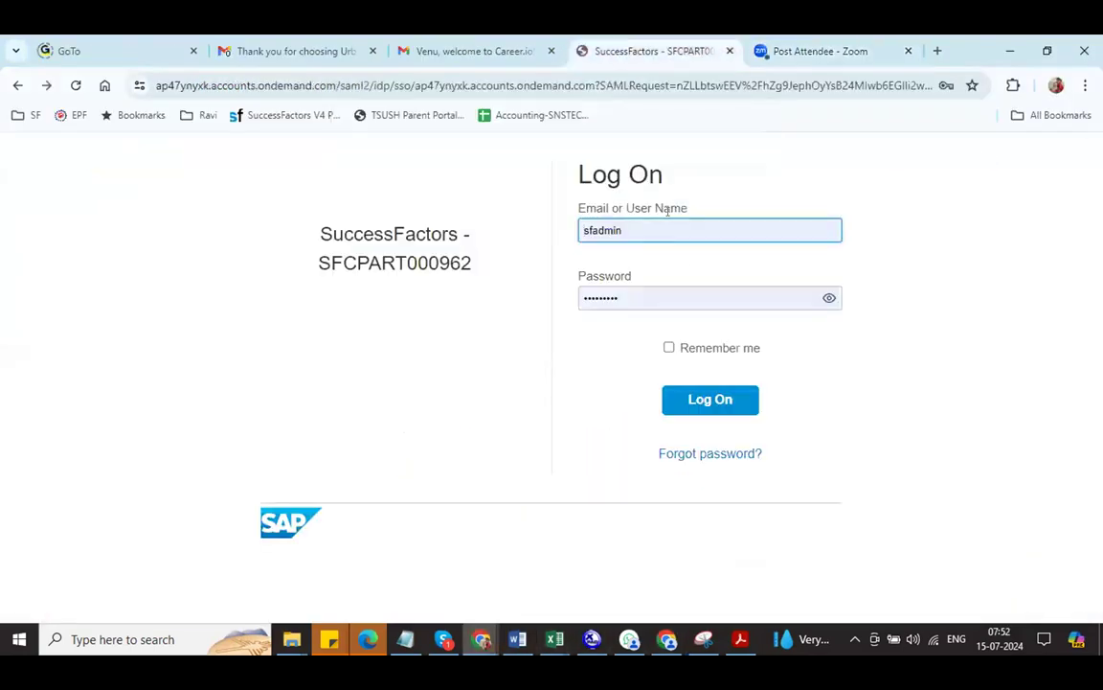
pyautogui.click(694, 401)
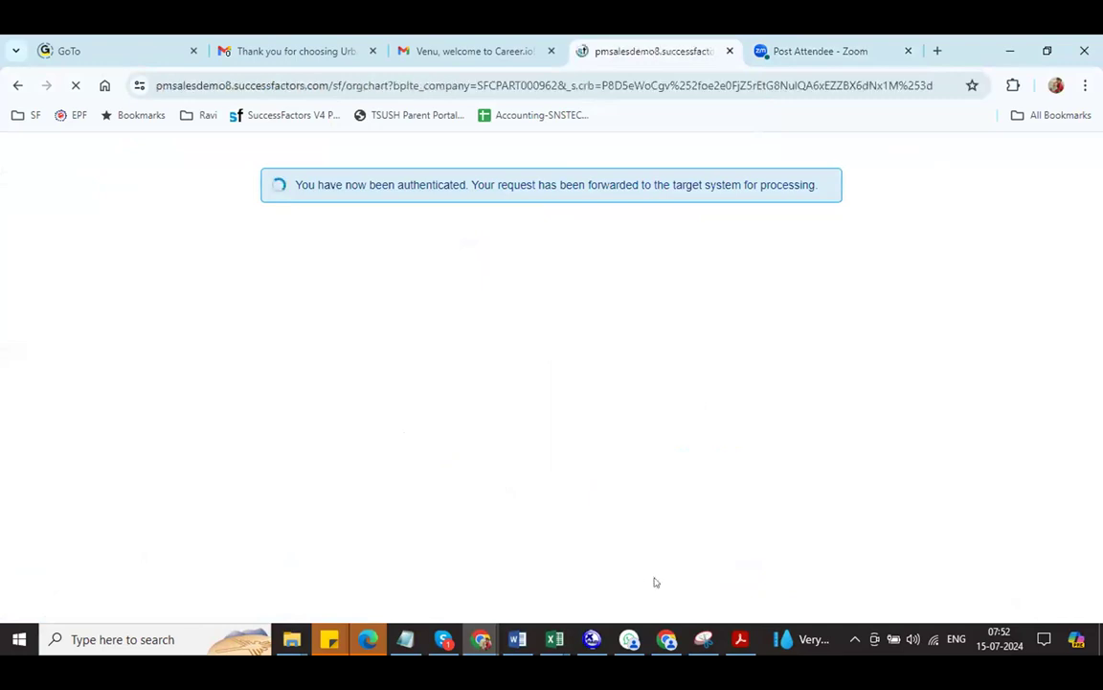
# Switch to the training workbook in Excel and open the 9AM sheet.
pyautogui.moveTo(554, 639)
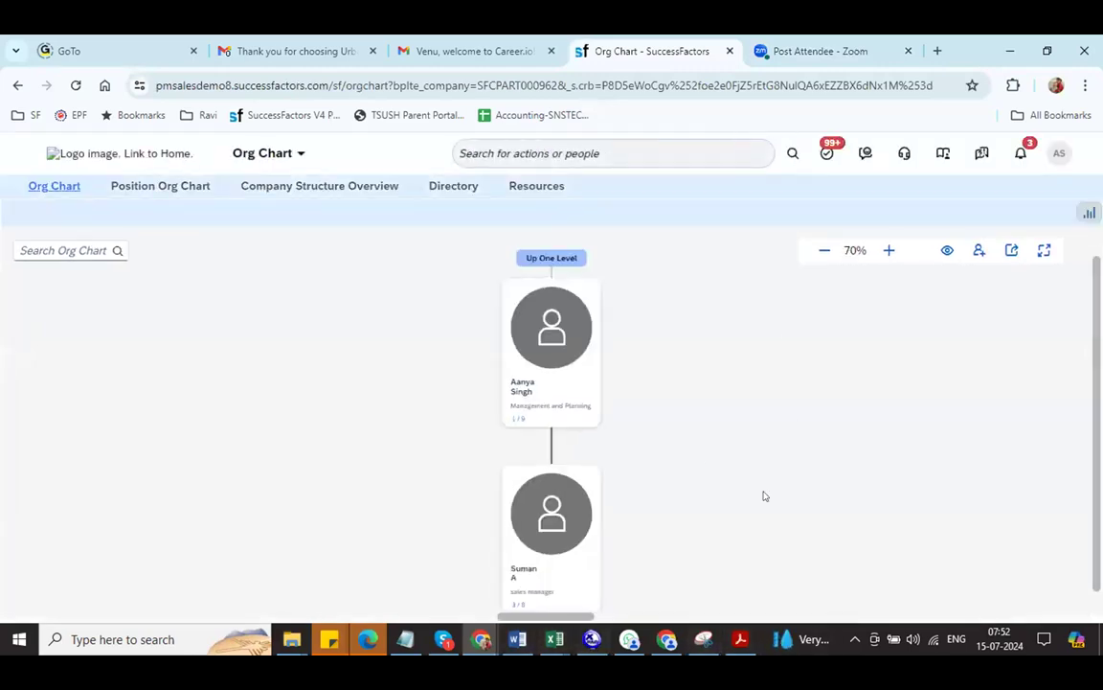
pyautogui.hotkey('alt', 'Tab')
pyautogui.hotkey('alt', 'Tab')
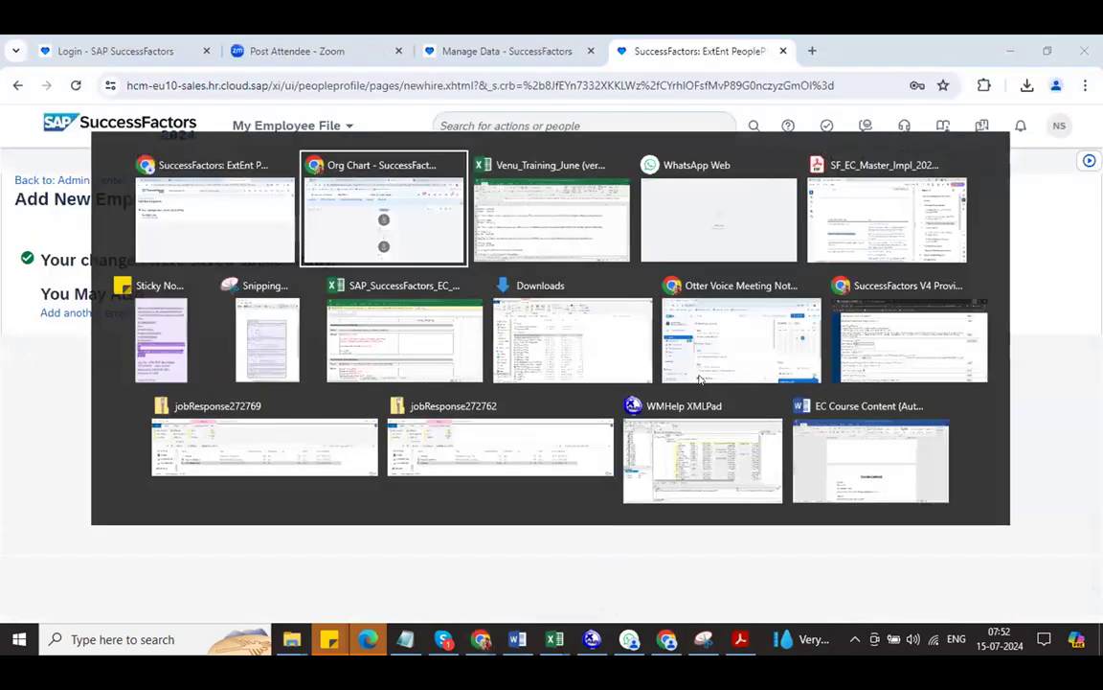
pyautogui.hotkey('alt', 'Tab')
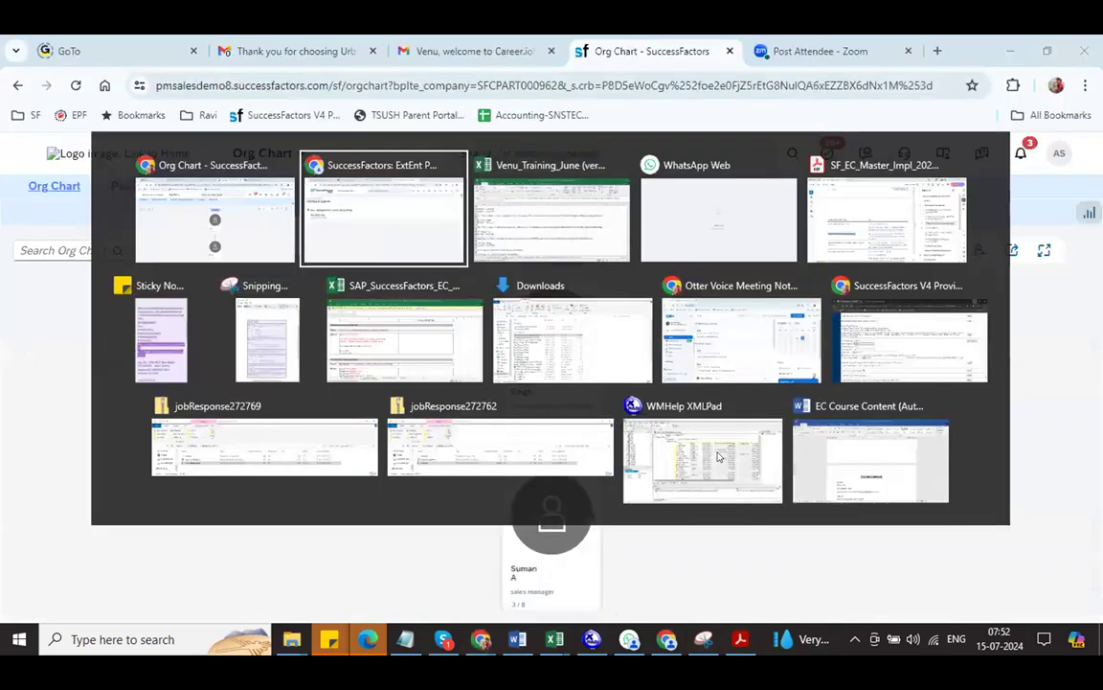
pyautogui.hotkey('alt', 'Tab')
pyautogui.click(493, 593)
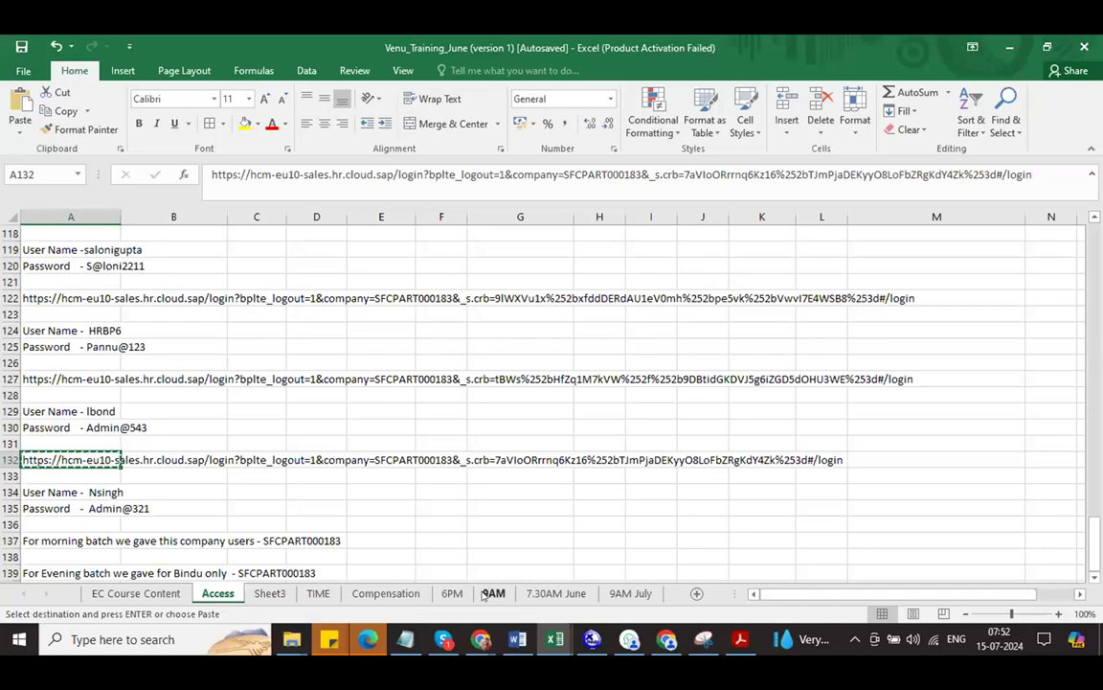
# On the 7.30AM June sheet, enter RBP in C217 and Role based Permission in D217.
pyautogui.click(557, 593)
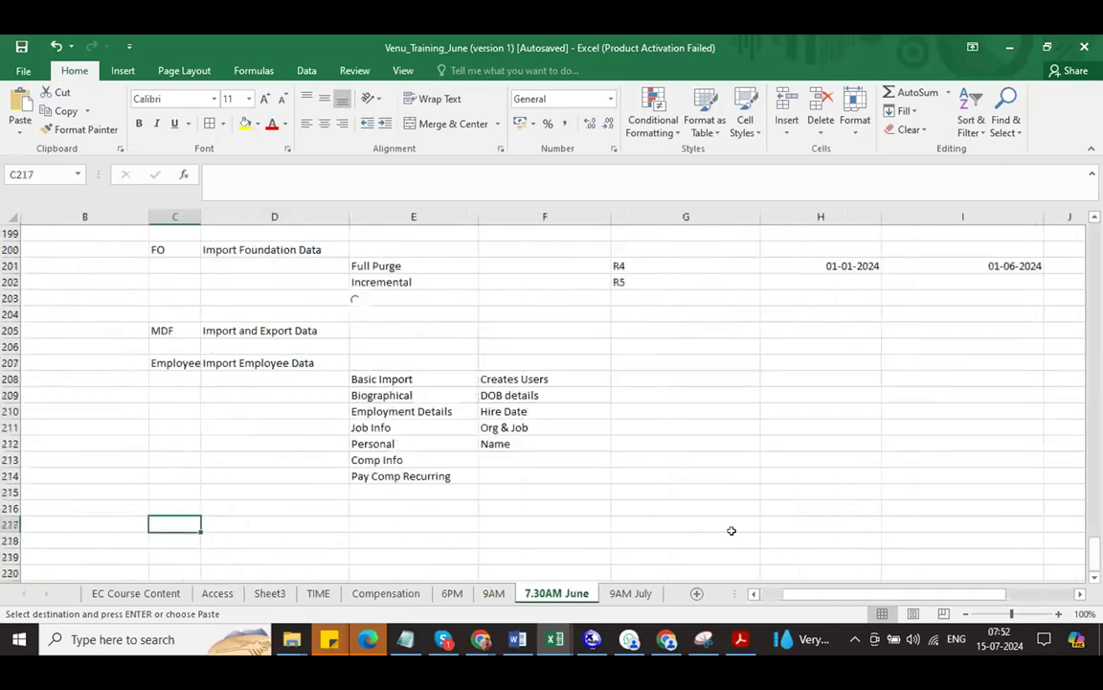
pyautogui.write('RBP')
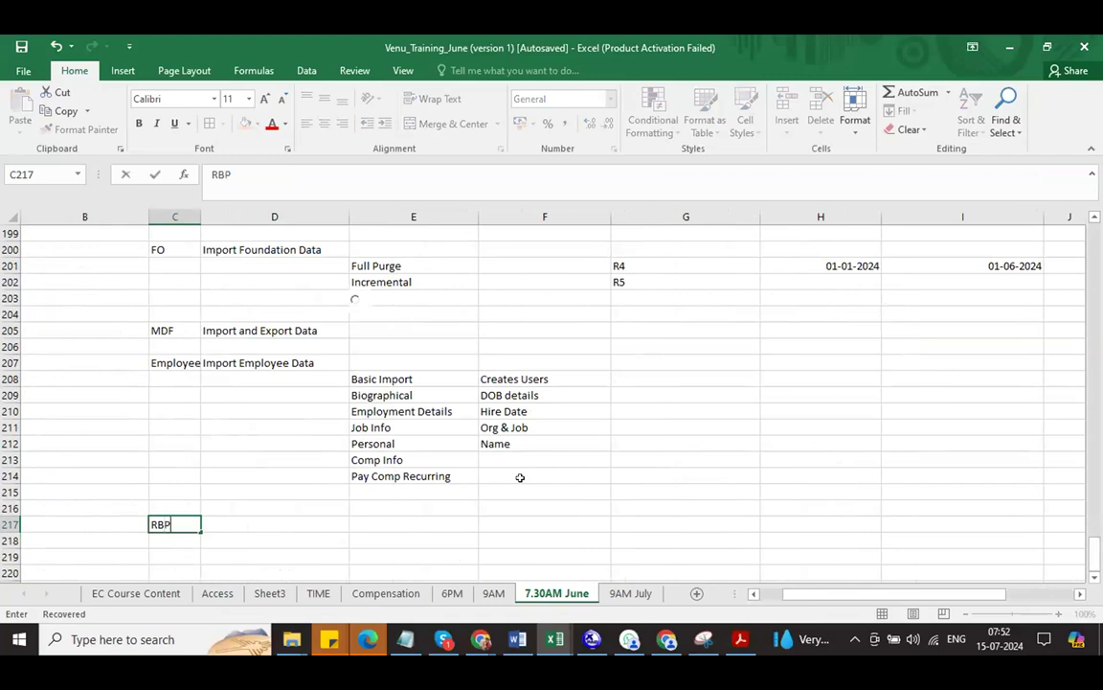
pyautogui.press('Tab')
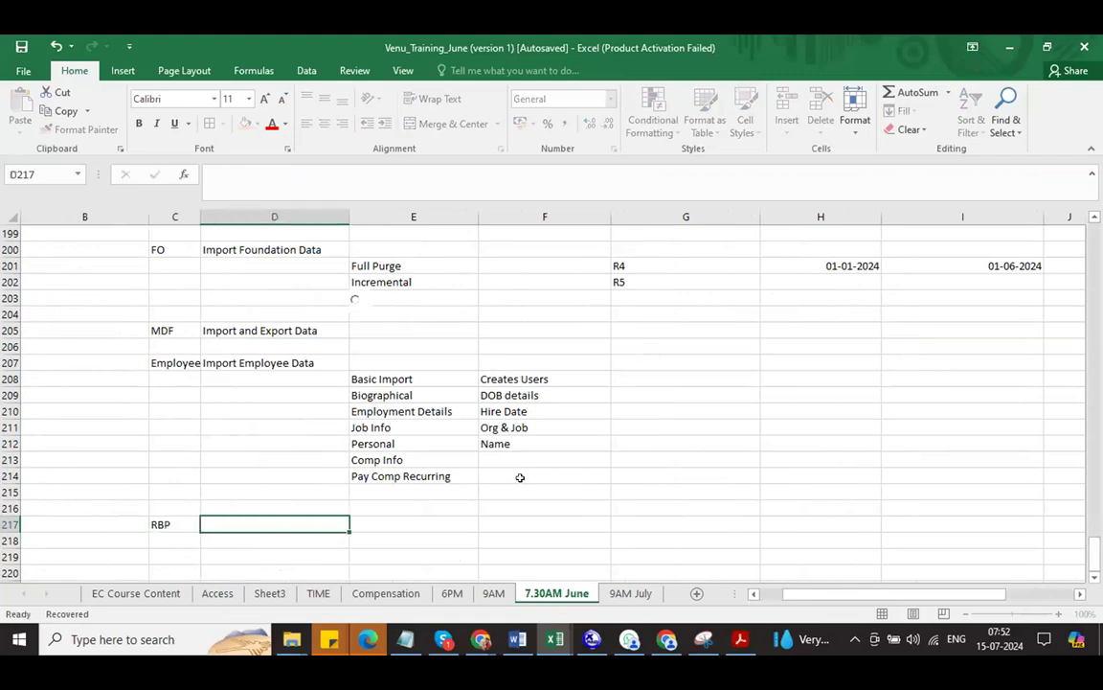
pyautogui.write('Role based Pe')
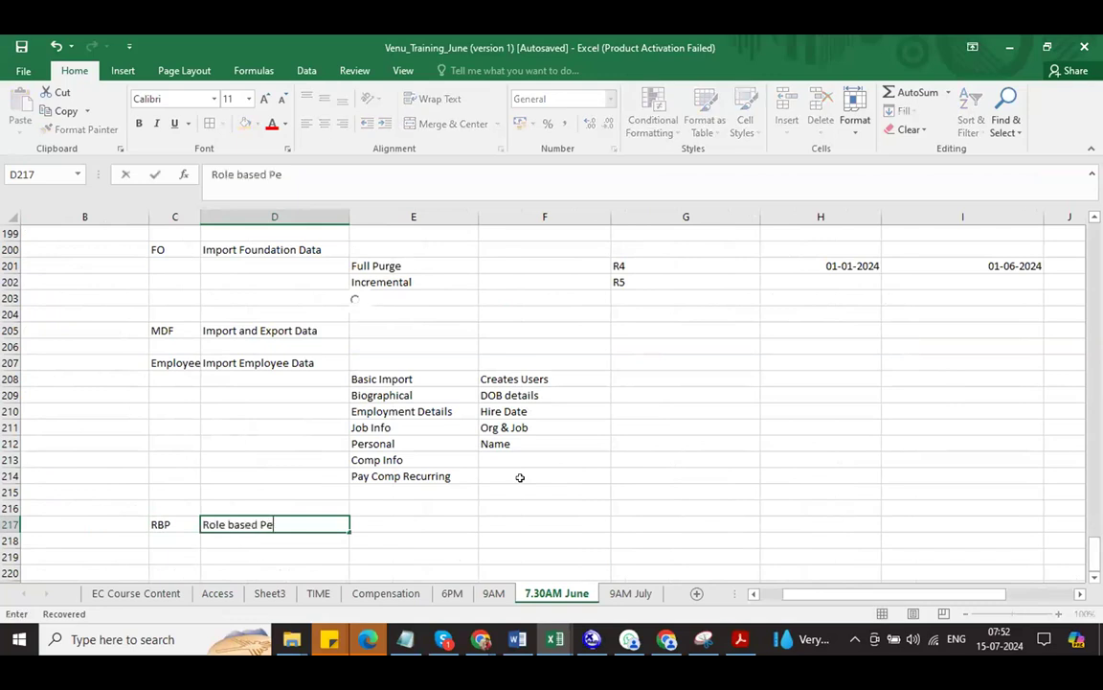
pyautogui.write('rmission')
pyautogui.press('Return')
pyautogui.press('Return')
pyautogui.press('Return')
pyautogui.press('Return')
pyautogui.press('Return')
pyautogui.press('Return')
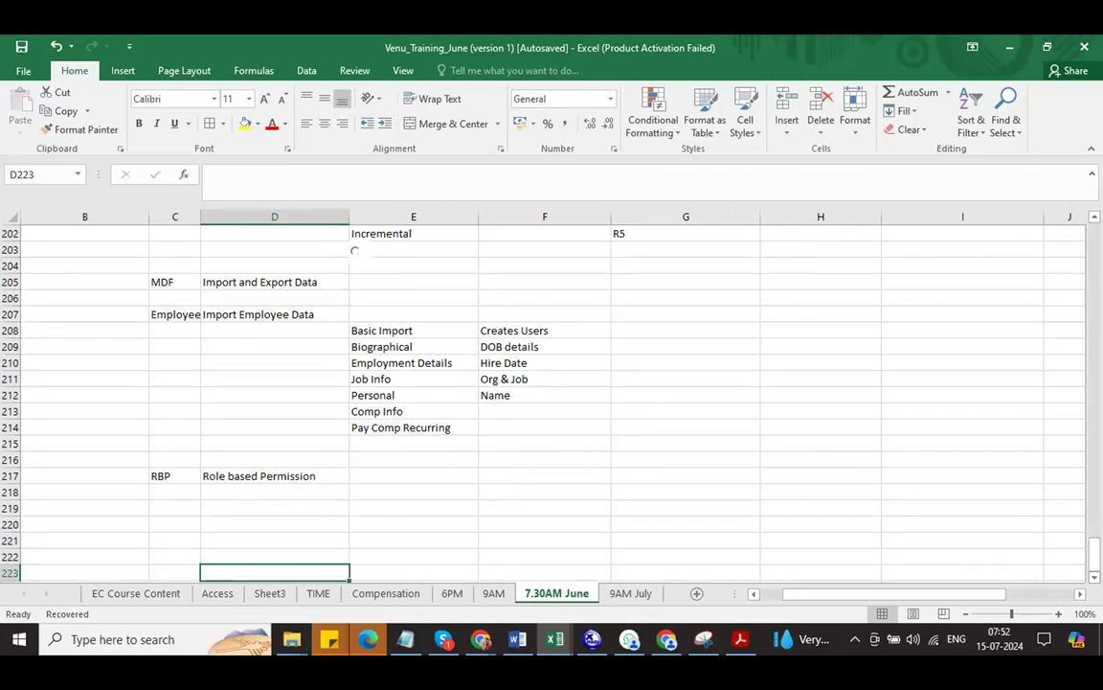
# Add an Employee row label in E218, with the heading Own Personal Info in F217 and Edit in F218.
pyautogui.scroll(-1, 355, 251)
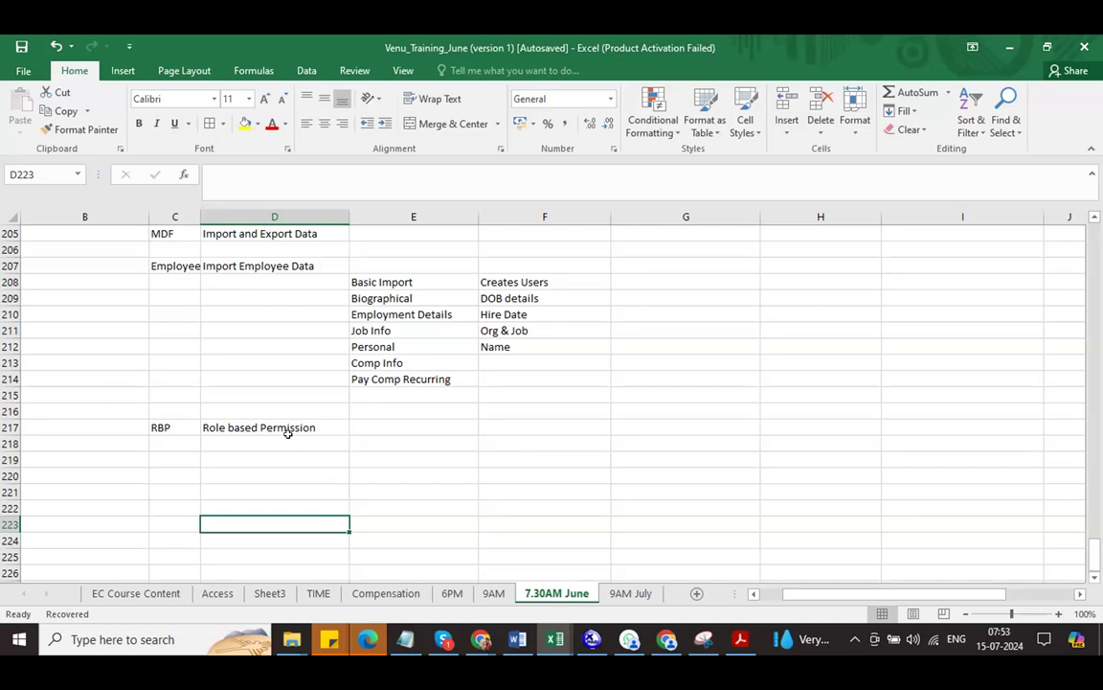
pyautogui.click(431, 440)
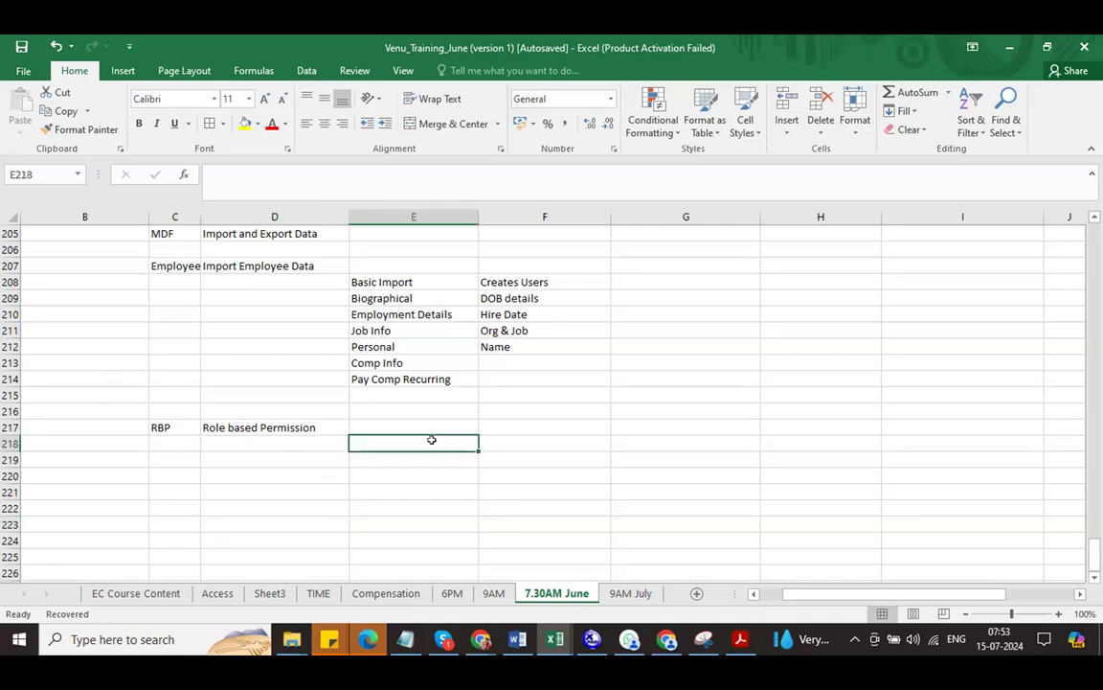
pyautogui.write('Employee')
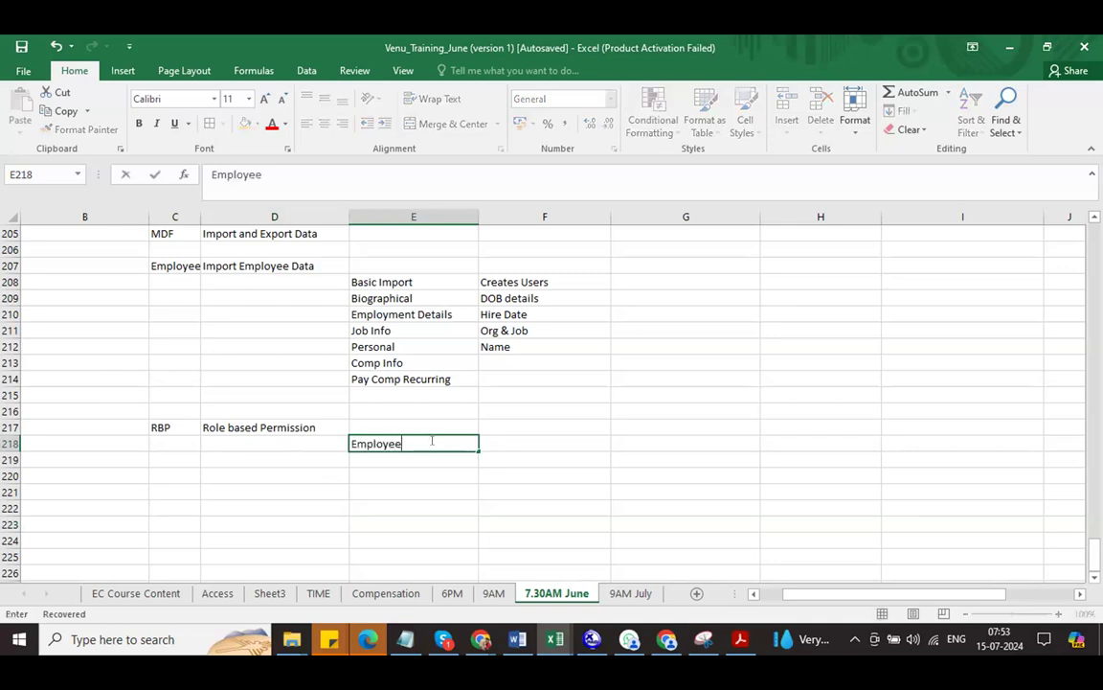
pyautogui.press('Tab')
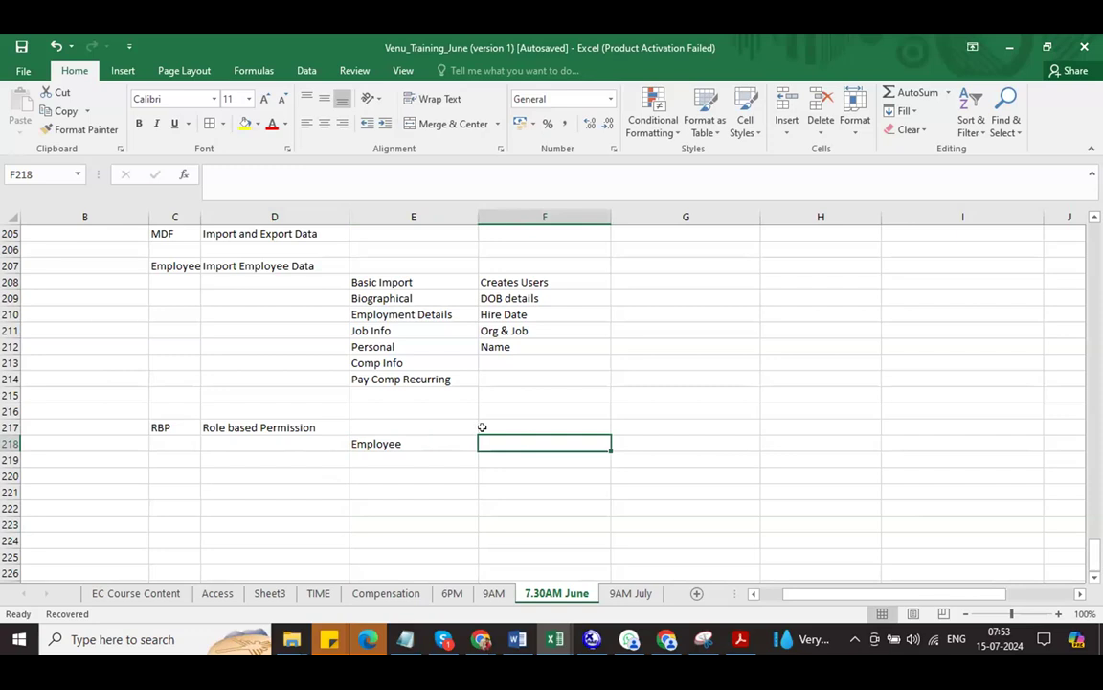
pyautogui.click(469, 427)
pyautogui.click(507, 419)
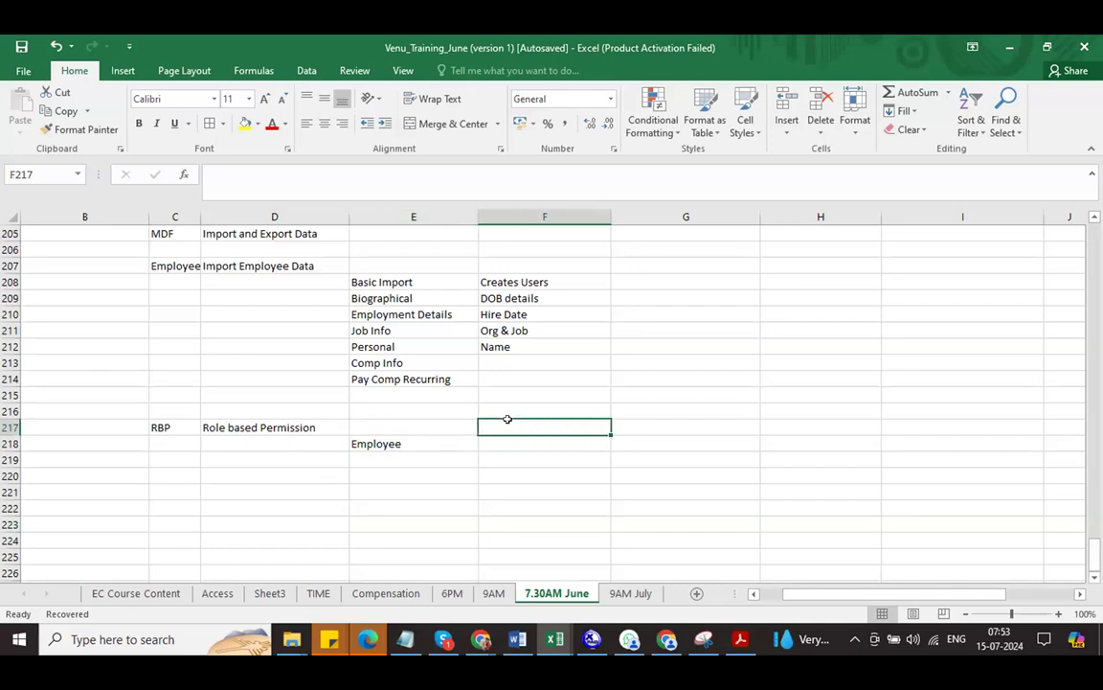
pyautogui.write('Own Per')
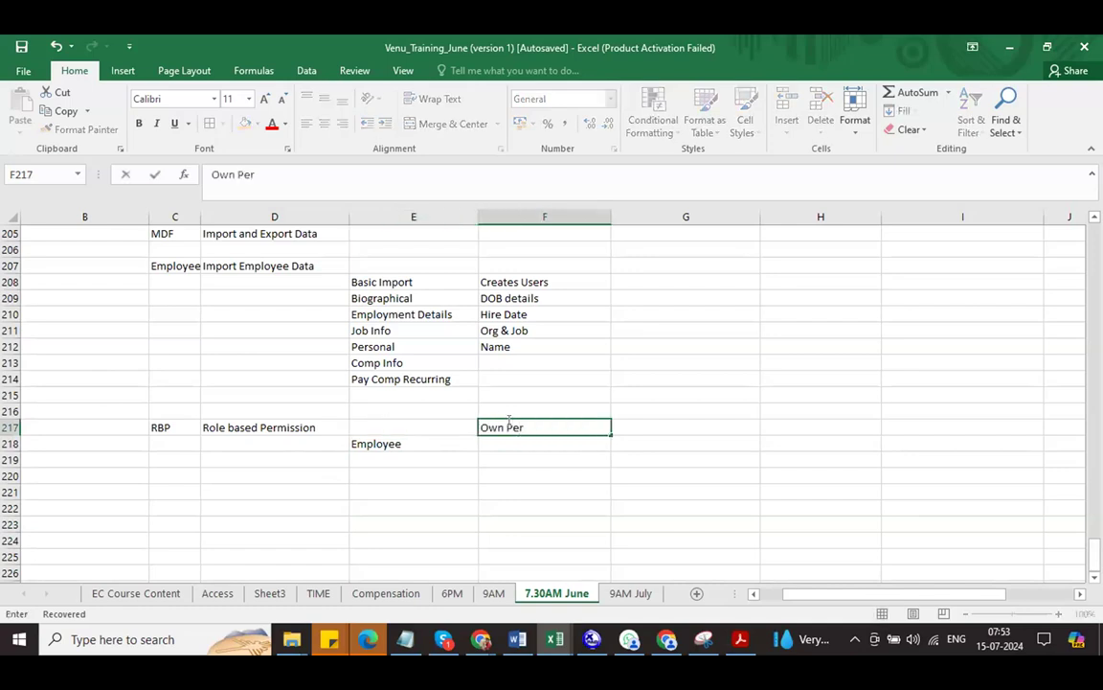
pyautogui.write('sonal Info')
pyautogui.press('Return')
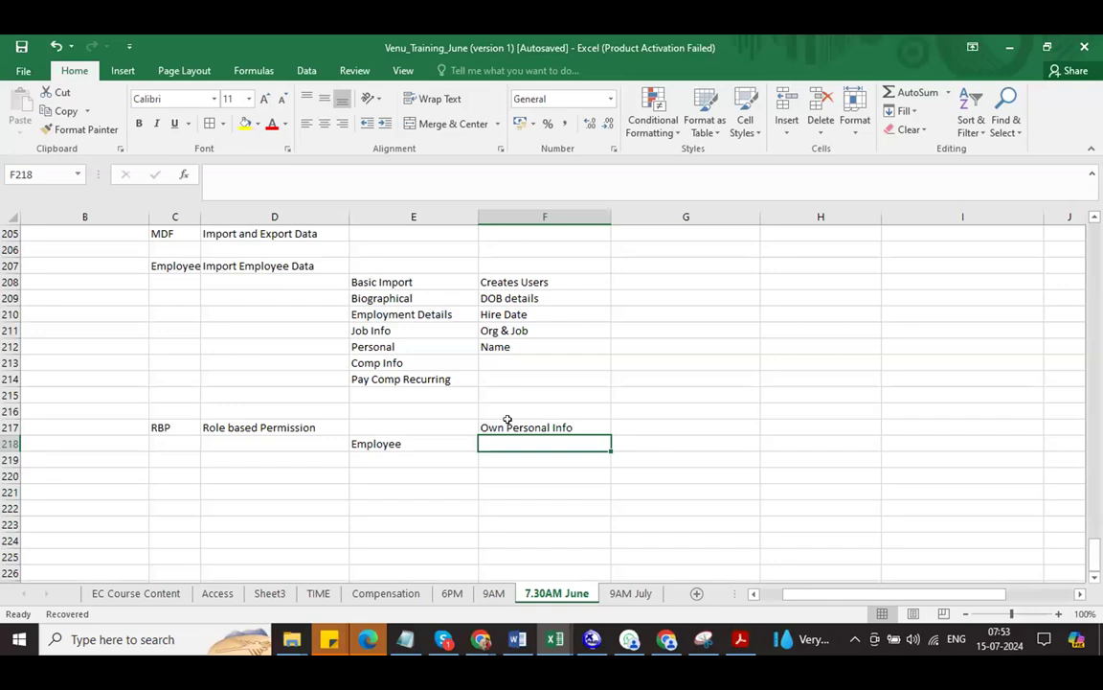
pyautogui.write('Edit')
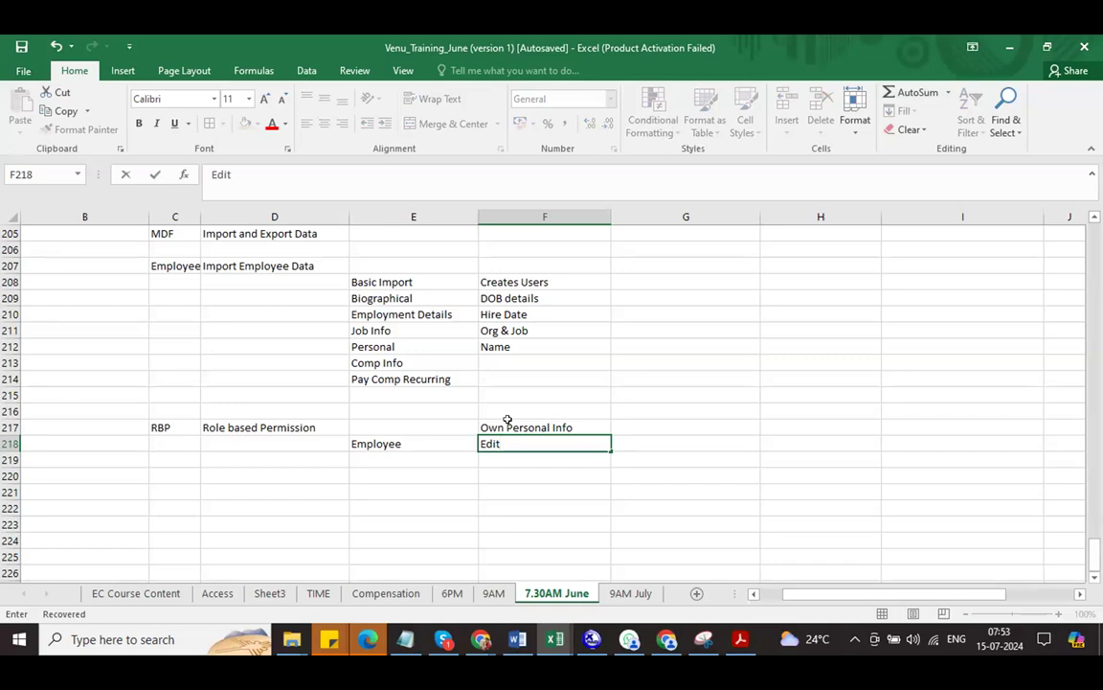
# Enter the heading Own Employment info in G217 and set the Employee access in G218 to View.
pyautogui.click(617, 429)
pyautogui.write('Own Employment info')
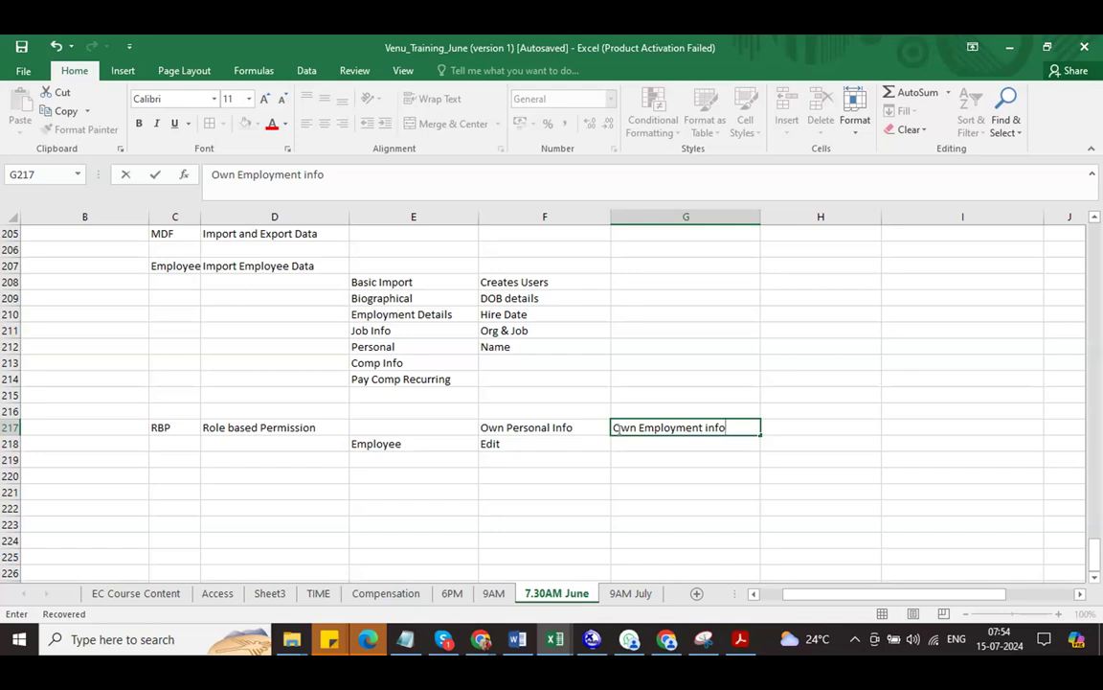
pyautogui.click(626, 444)
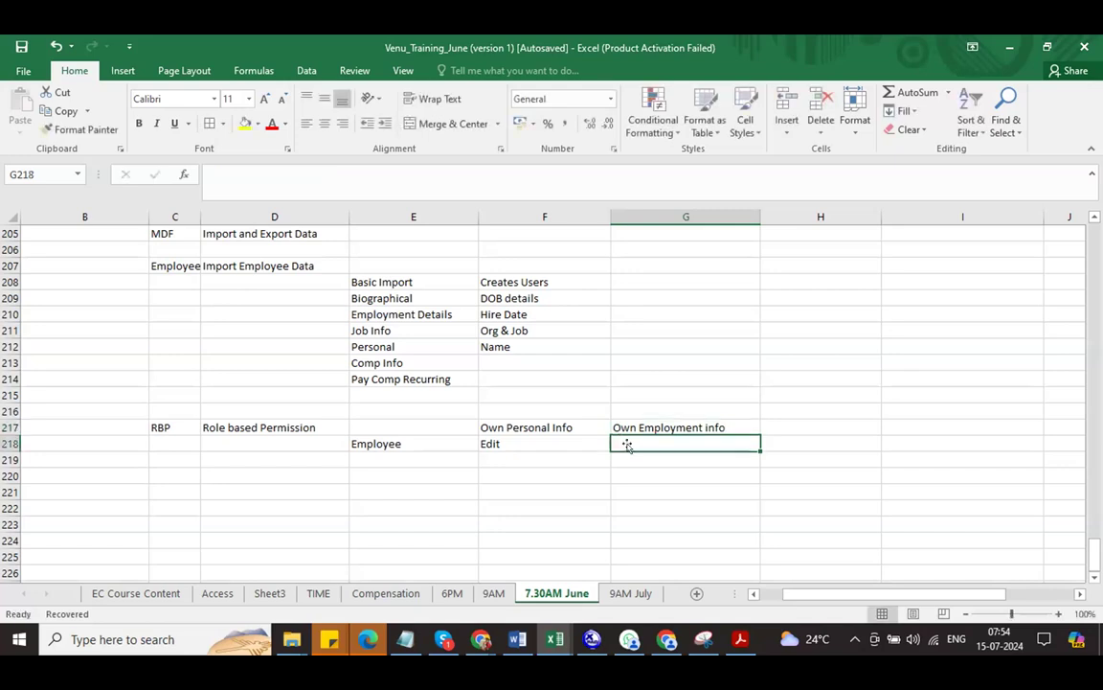
pyautogui.write('View')
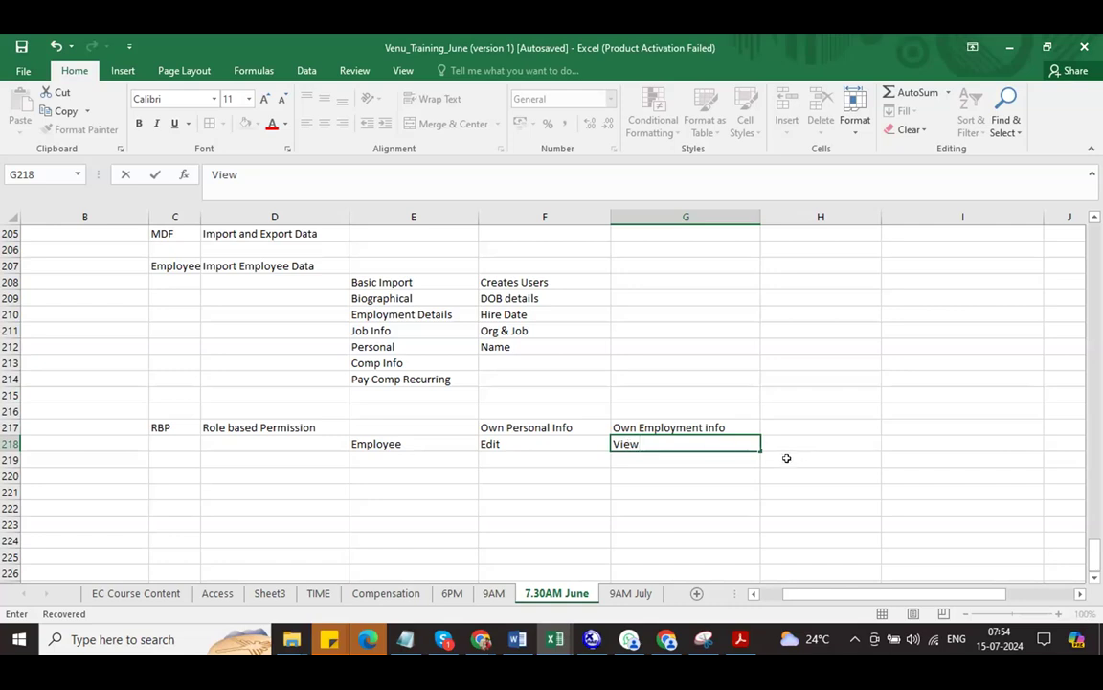
# Enter the heading Own Comp Info in H217.
pyautogui.click(780, 419)
pyautogui.write('Own')
pyautogui.write(' Comp')
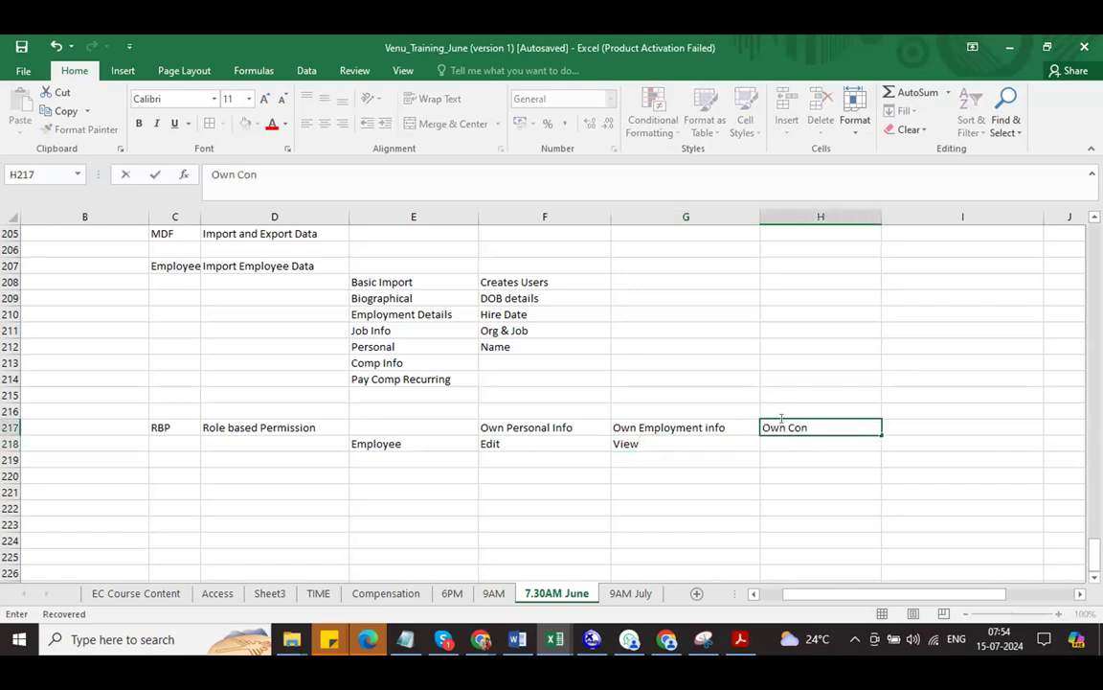
pyautogui.press('BackSpace')
pyautogui.press('BackSpace')
pyautogui.write('mp Info')
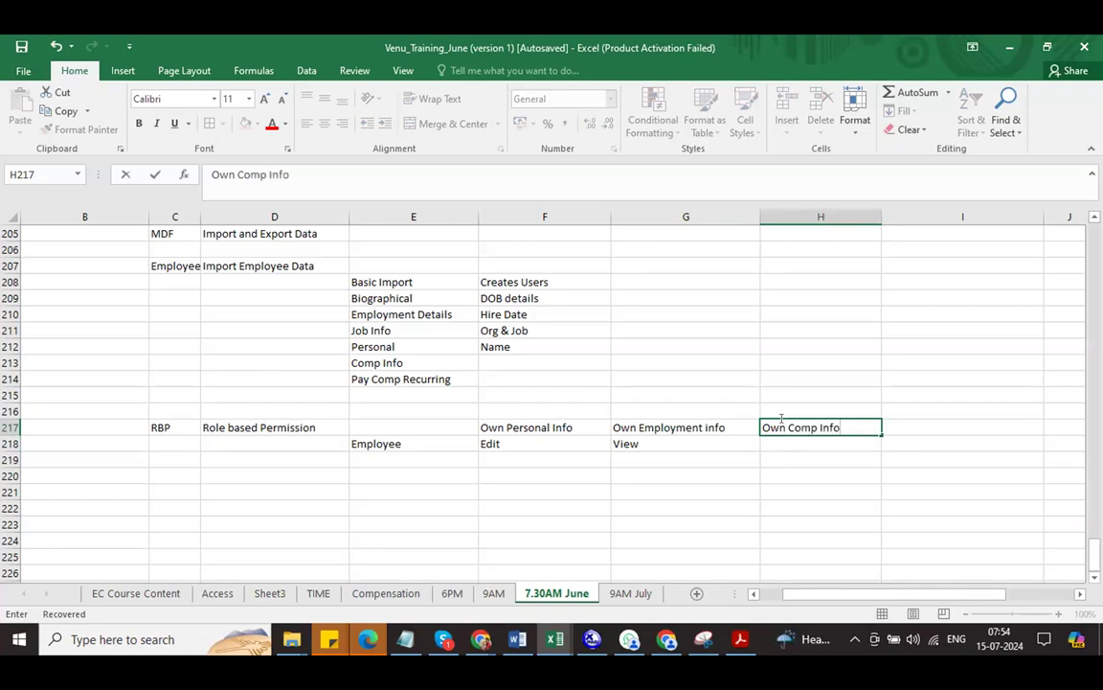
pyautogui.press('Return')
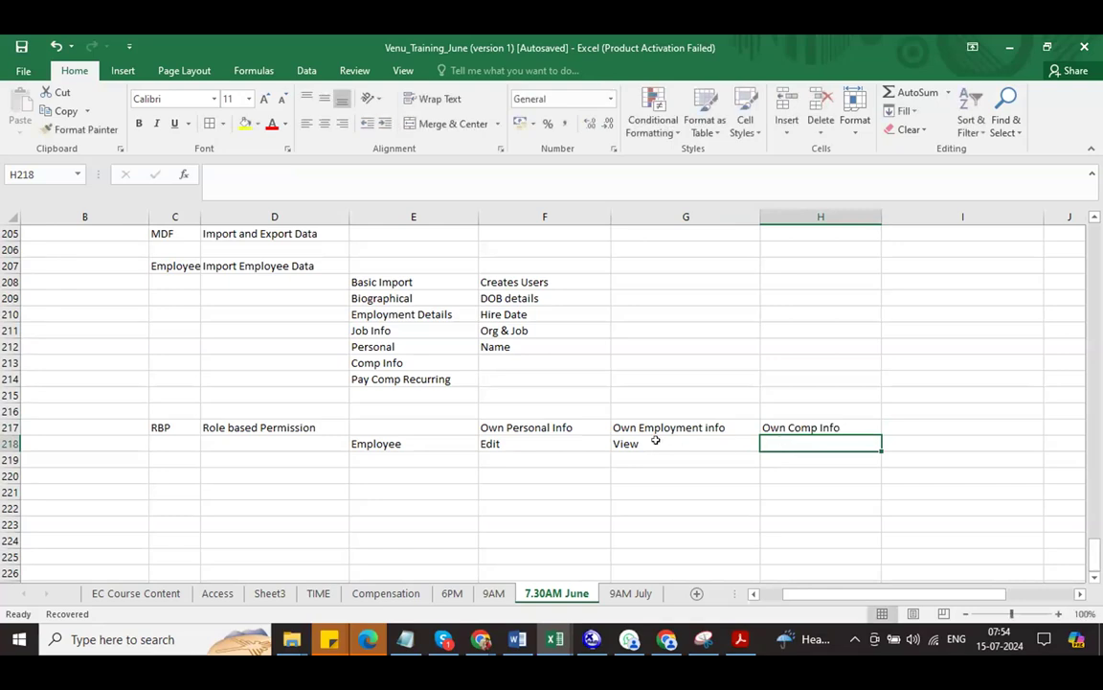
# Set the heading in H217 to Others Personal Info and the Employee access in H218 to View.
pyautogui.moveTo(628, 429); pyautogui.dragTo(669, 460)
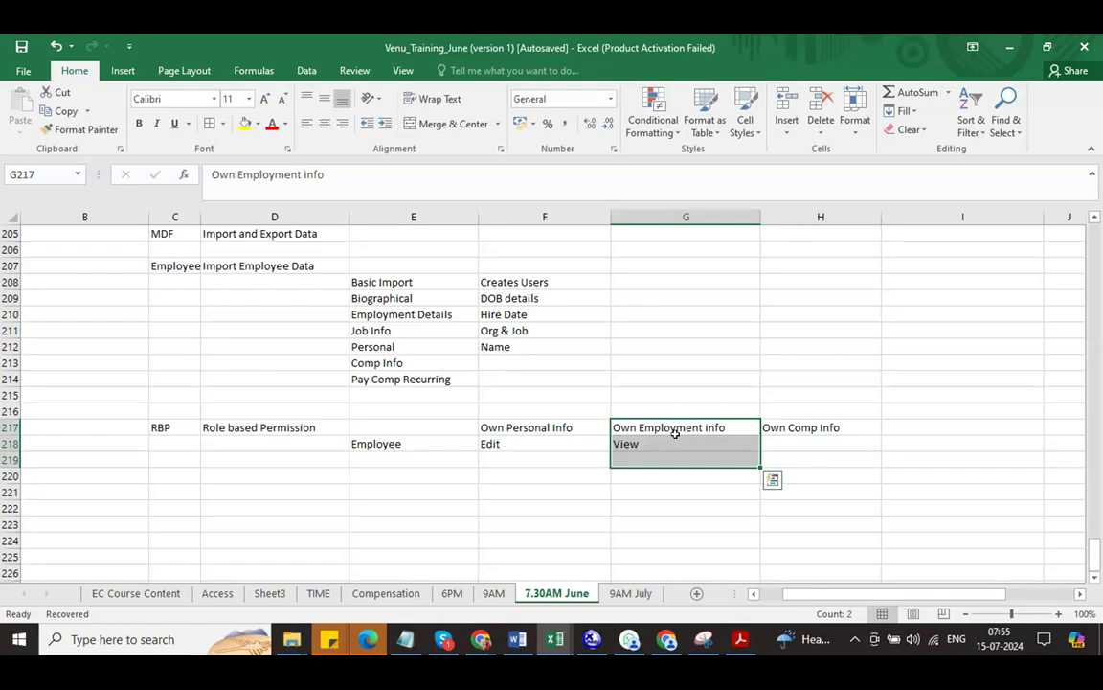
pyautogui.click(809, 421)
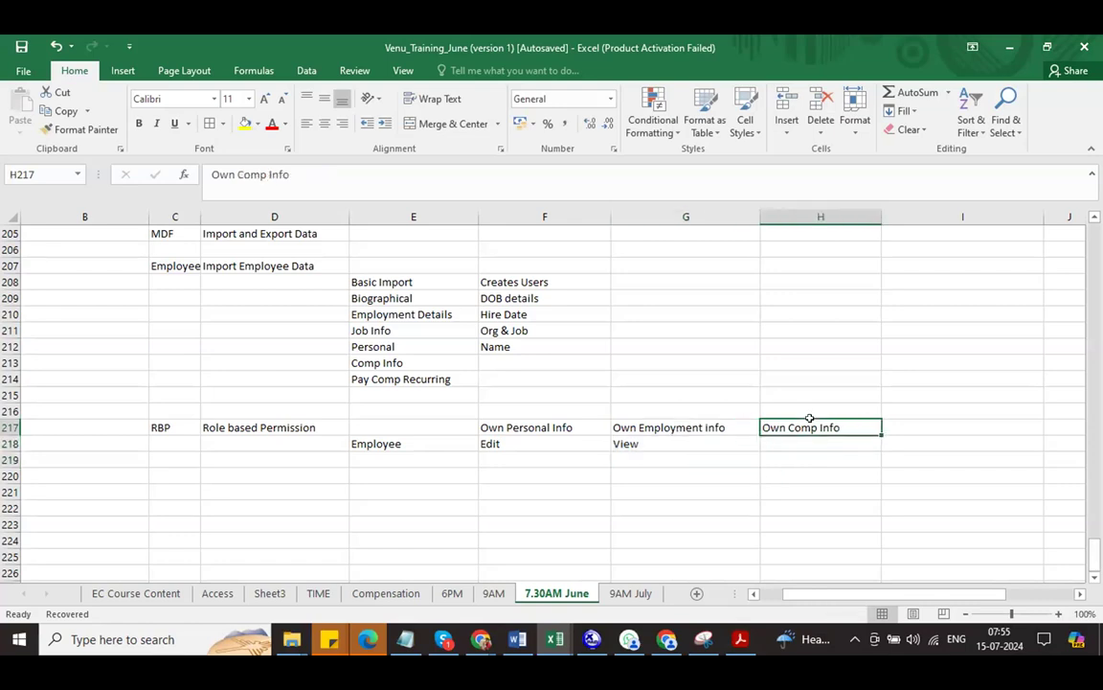
pyautogui.write('Others Pe')
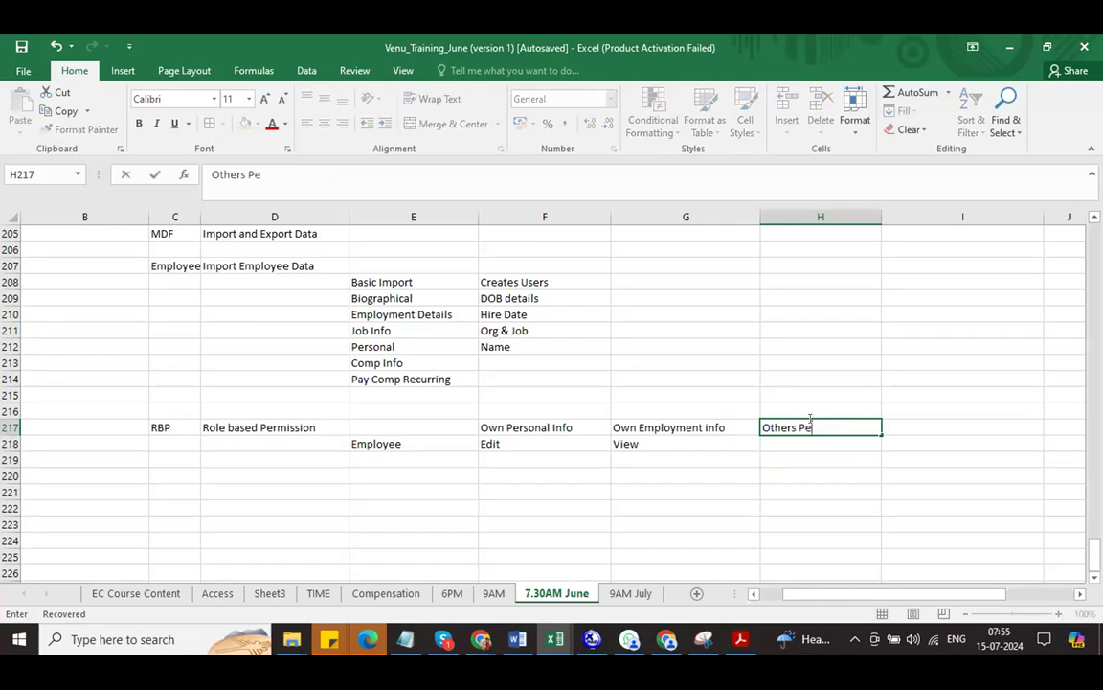
pyautogui.write('rsonal Info')
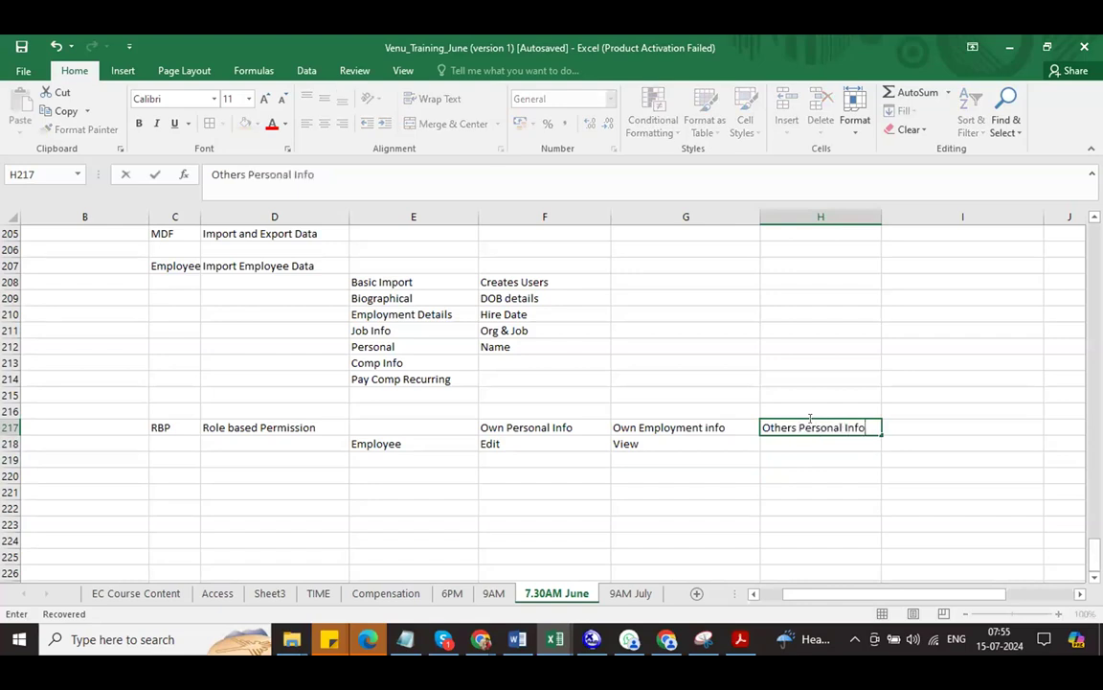
pyautogui.press('Return')
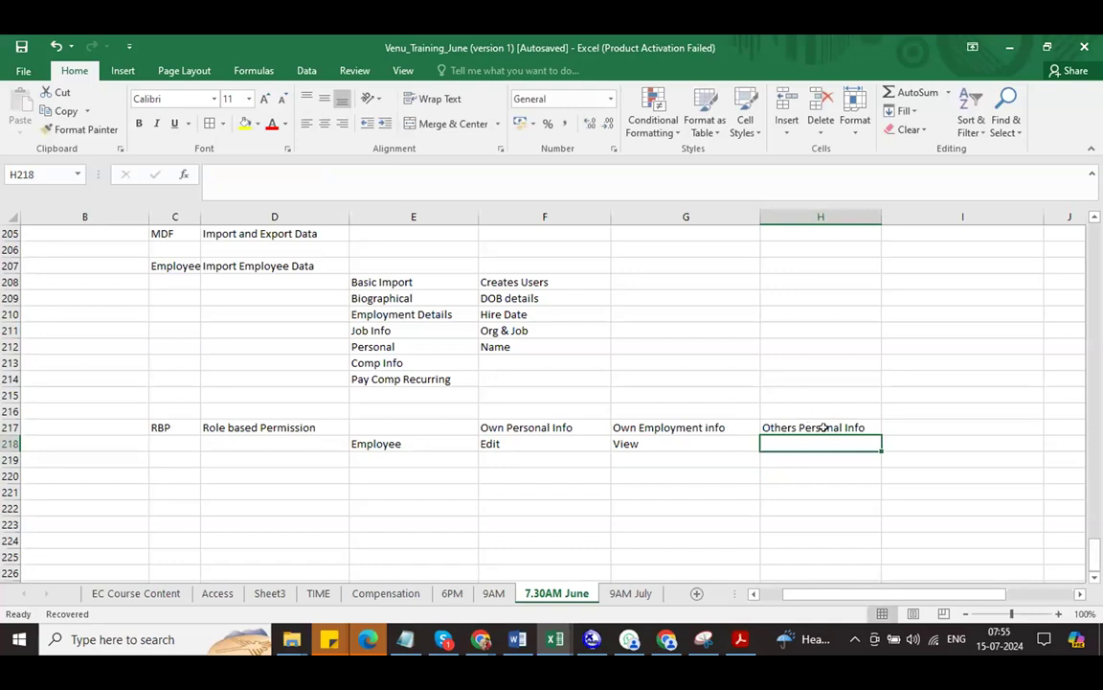
pyautogui.write('View')
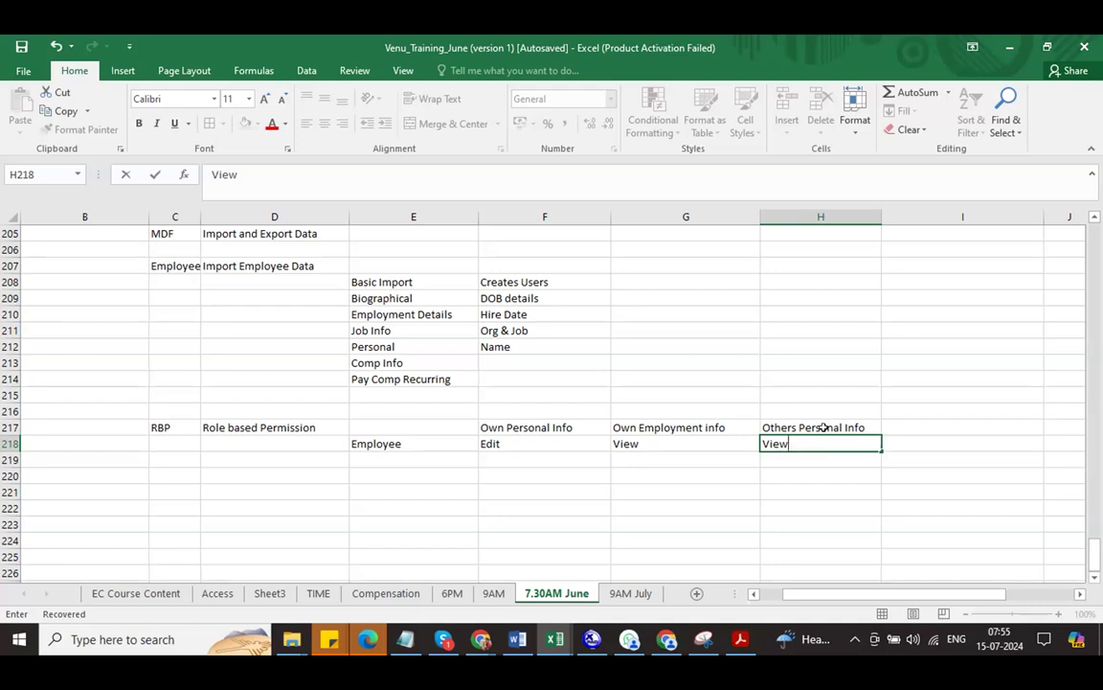
# Enter the heading Others Comp Info in I217 and N/A for the Employee row in I218.
pyautogui.click(902, 428)
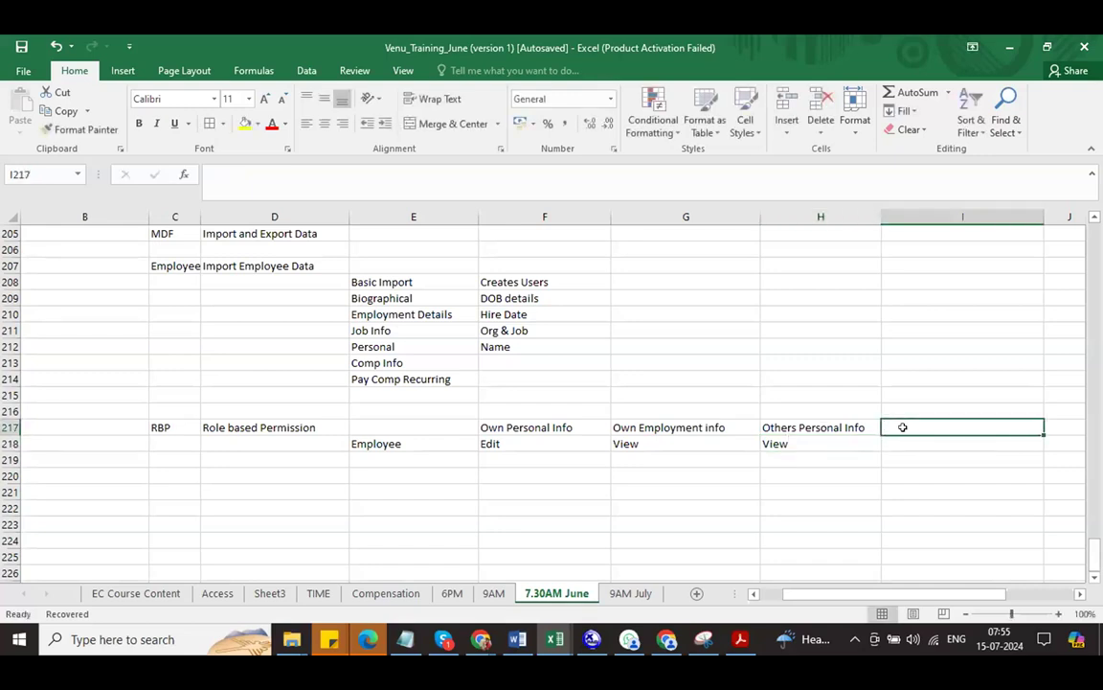
pyautogui.write('Others Comp Info')
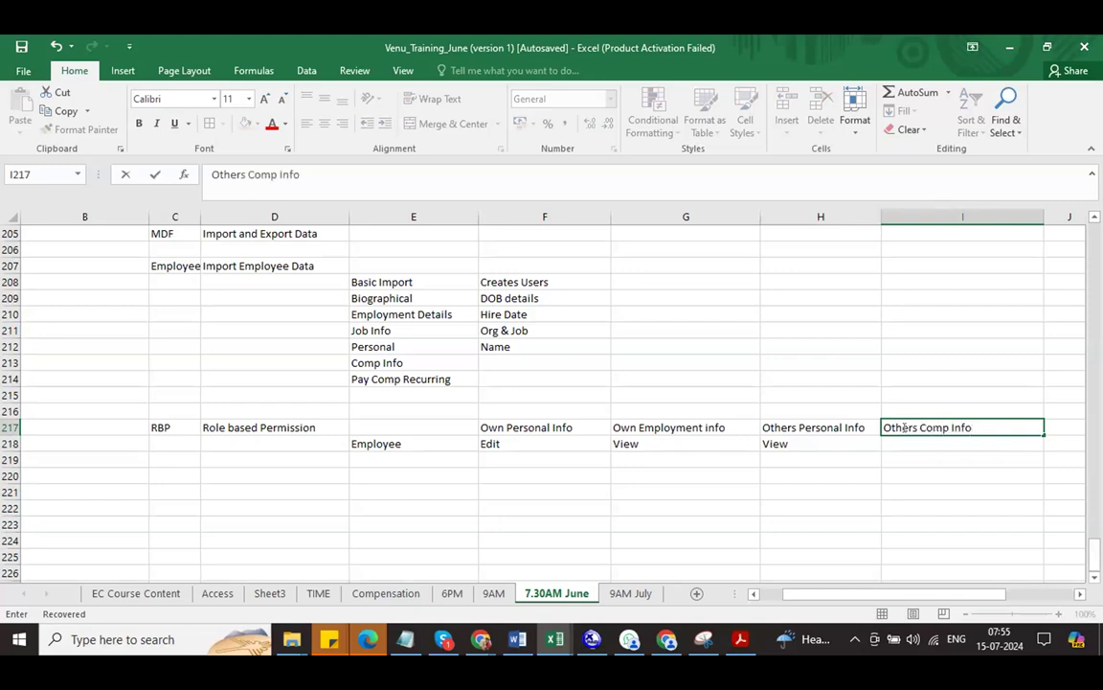
pyautogui.press('Return')
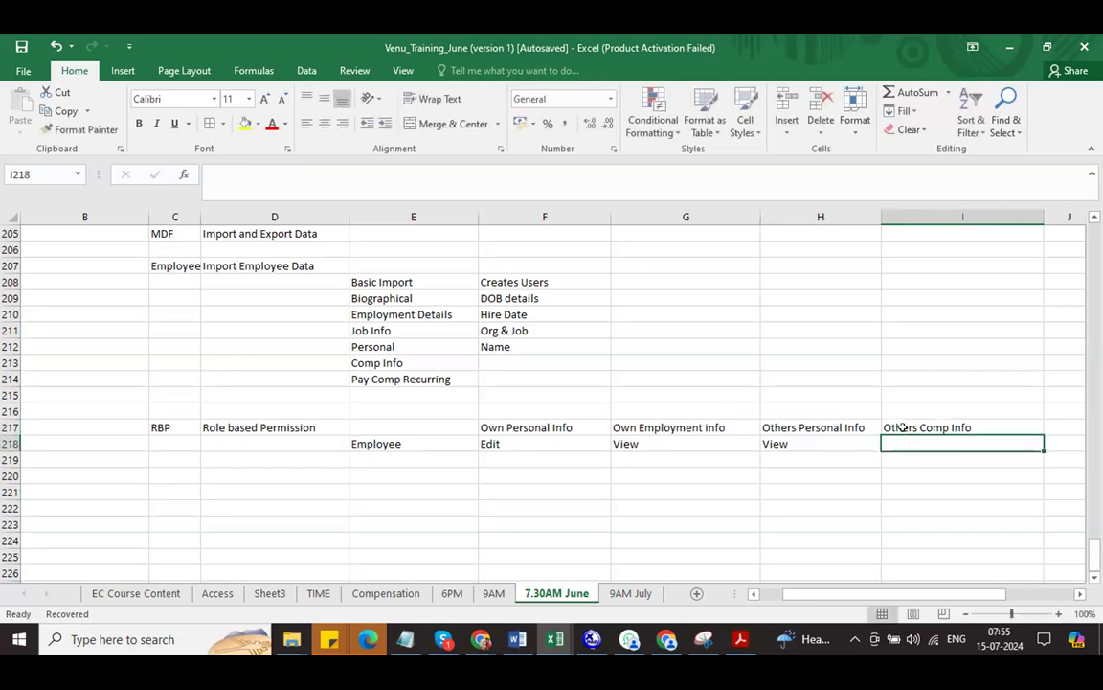
pyautogui.write('N/A')
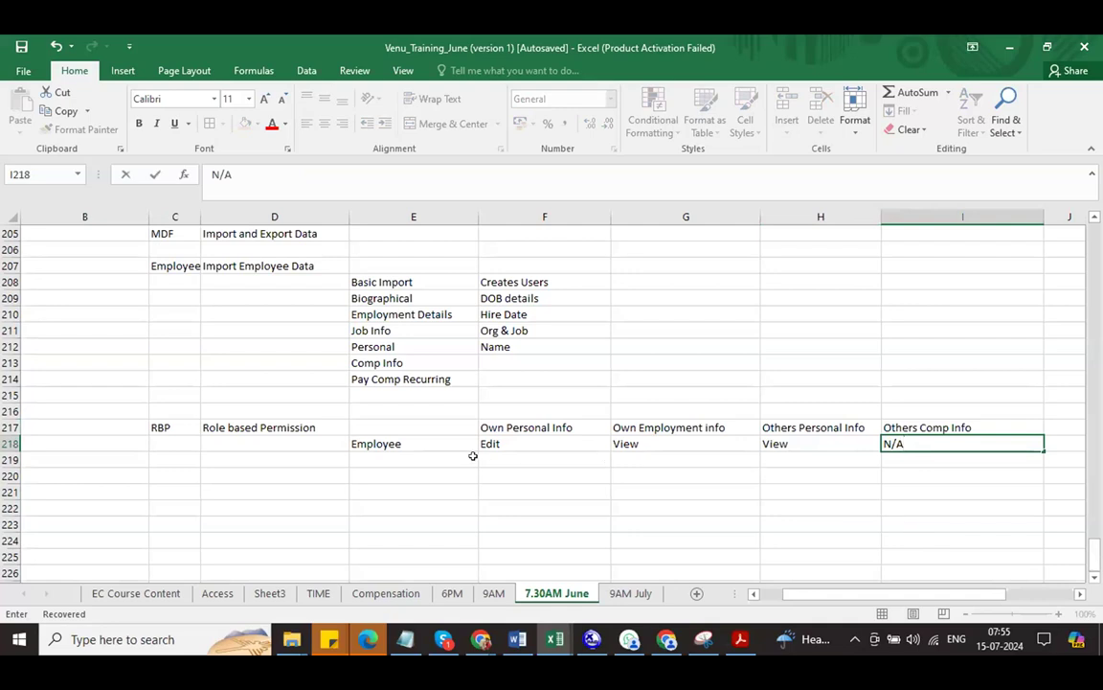
pyautogui.moveTo(428, 443); pyautogui.dragTo(887, 428)
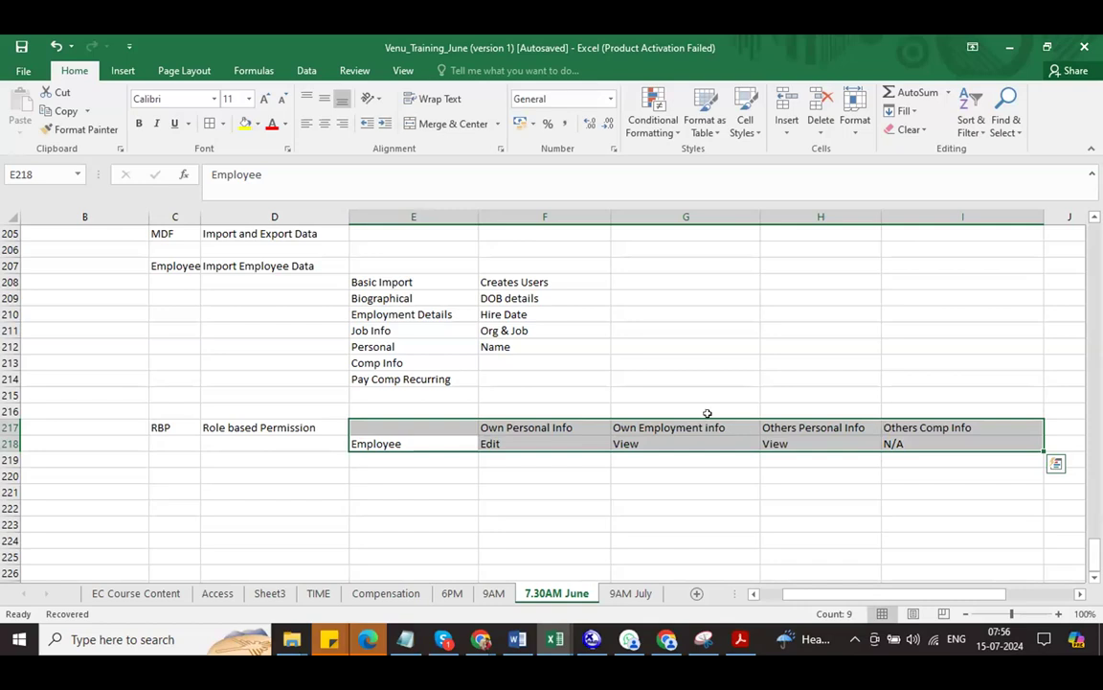
# Add a Manager row label in E219 and fill F219:I219 down from the Employee row's permissions.
pyautogui.click(396, 458)
pyautogui.write('Ma')
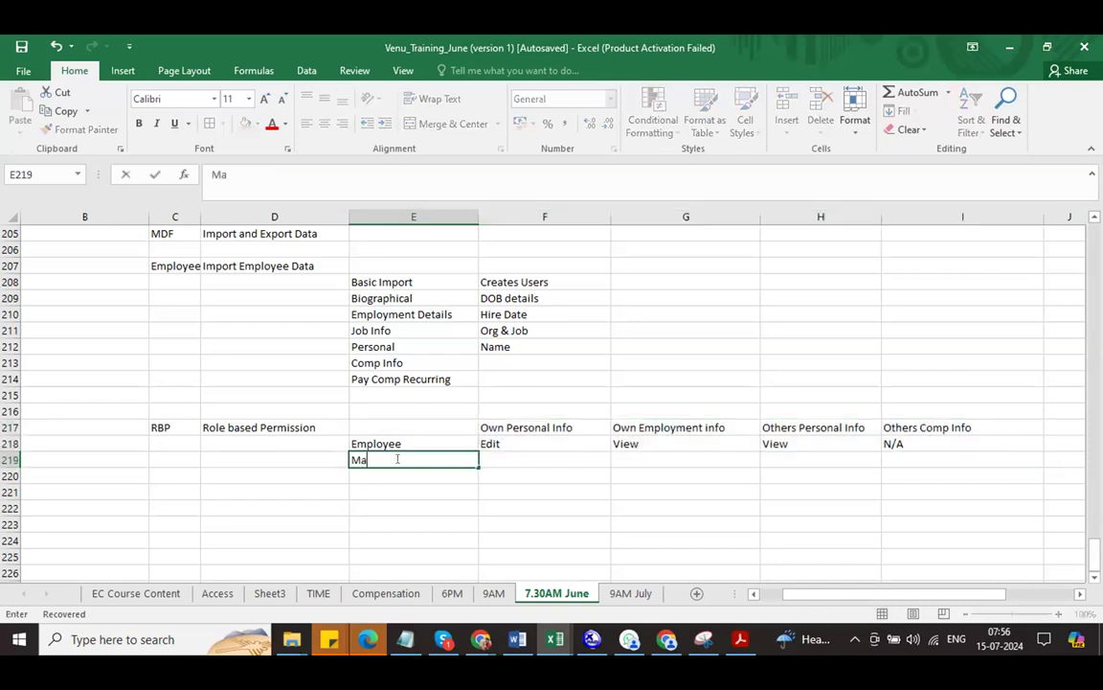
pyautogui.write('nager')
pyautogui.press('Tab')
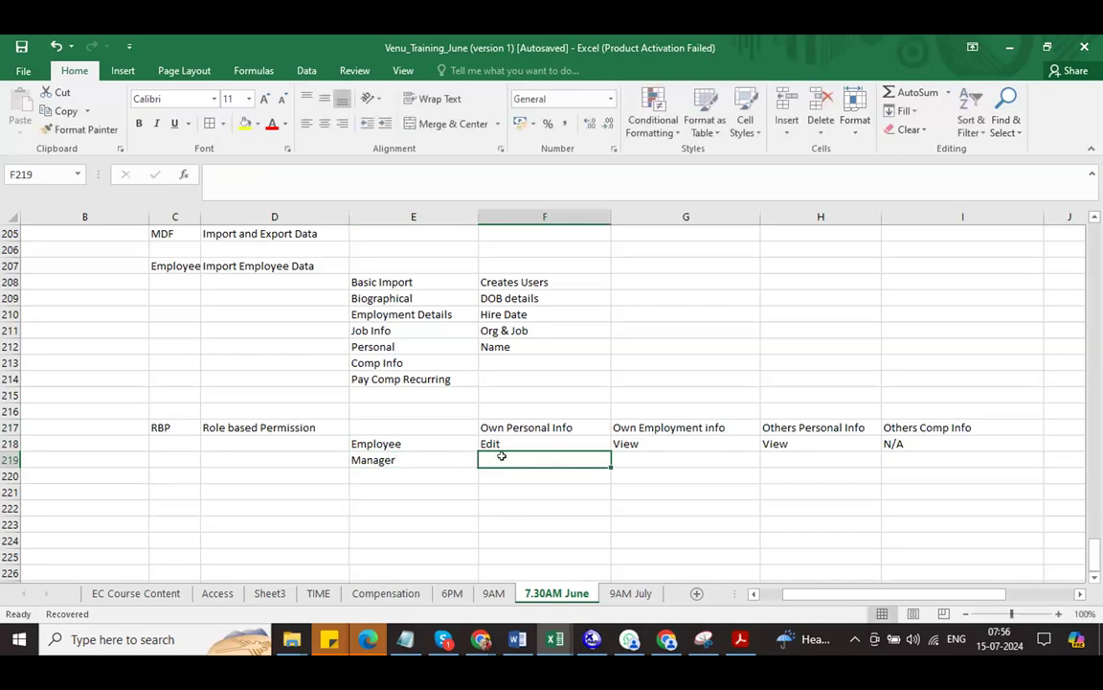
pyautogui.keyDown('shift'); pyautogui.click(911, 456); pyautogui.keyUp('shift')
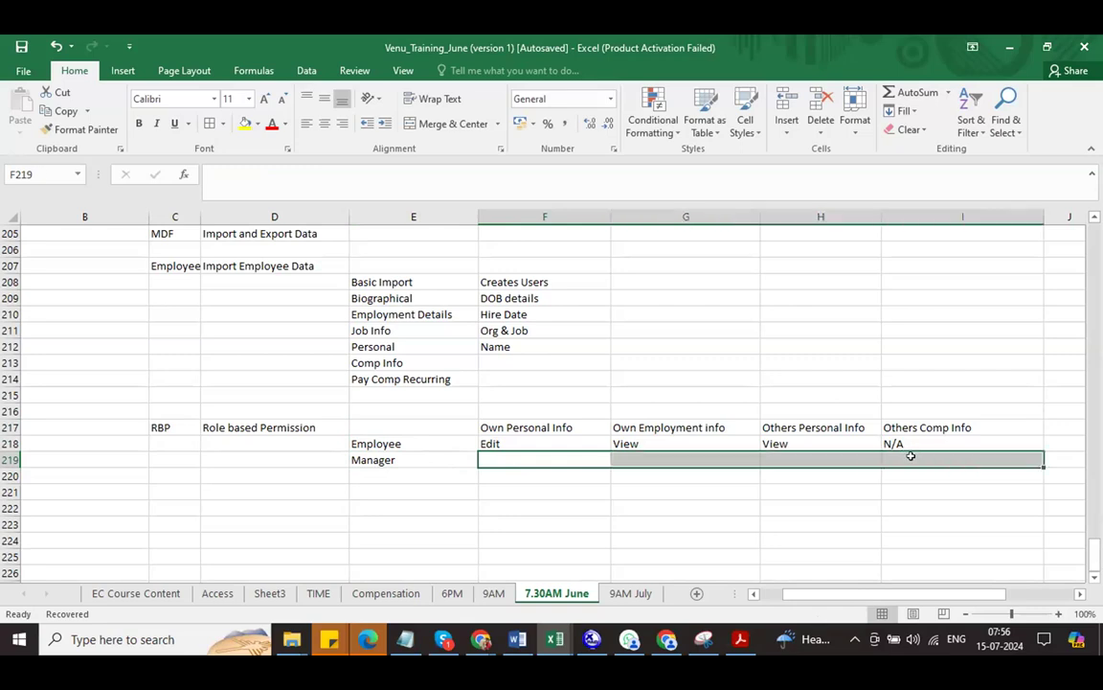
pyautogui.hotkey('ctrl', 'd')
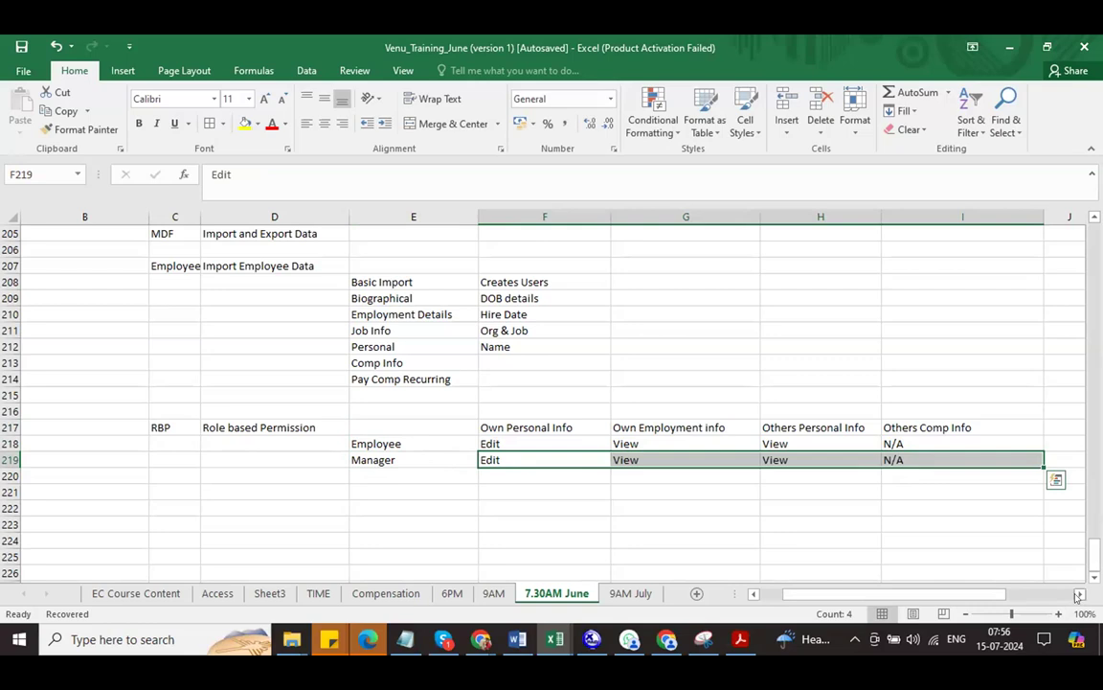
pyautogui.hscroll(2, 949, 433)
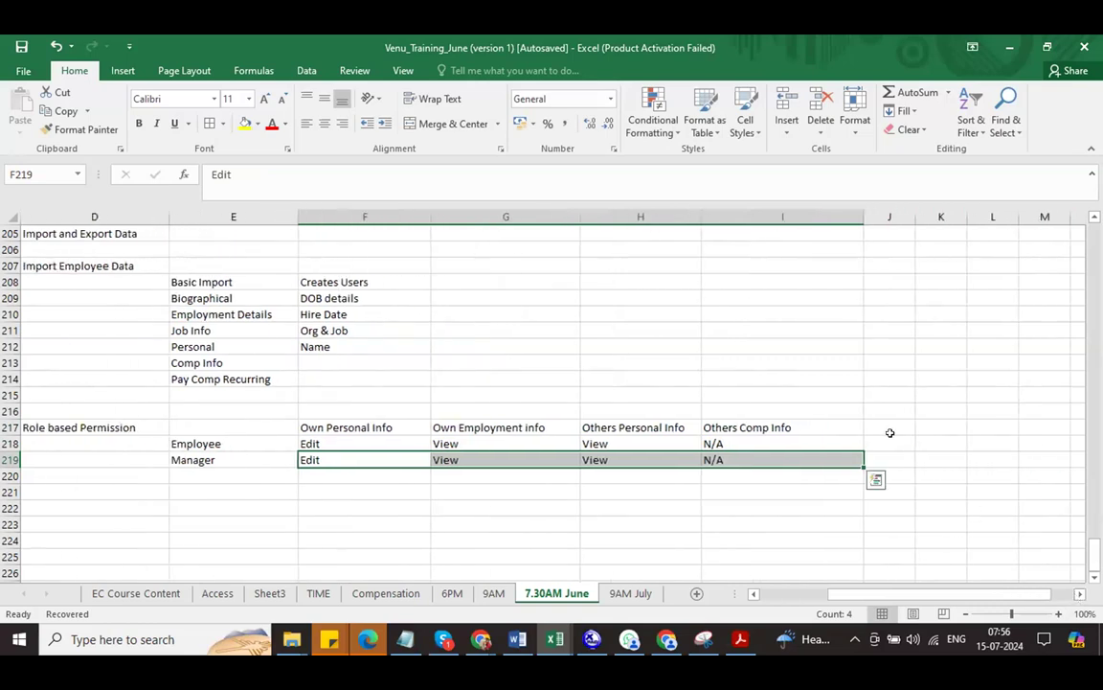
# Narrow column I to fit its heading and enter the heading Direct Rports in J217.
pyautogui.click(877, 439)
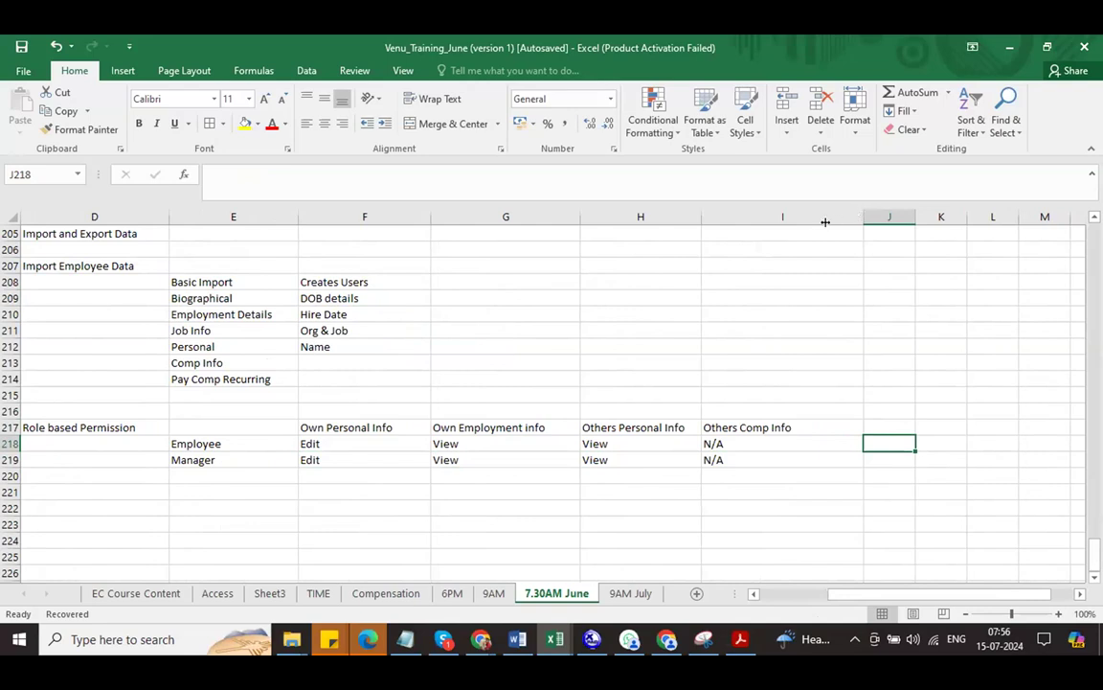
pyautogui.moveTo(859, 209); pyautogui.dragTo(807, 225)
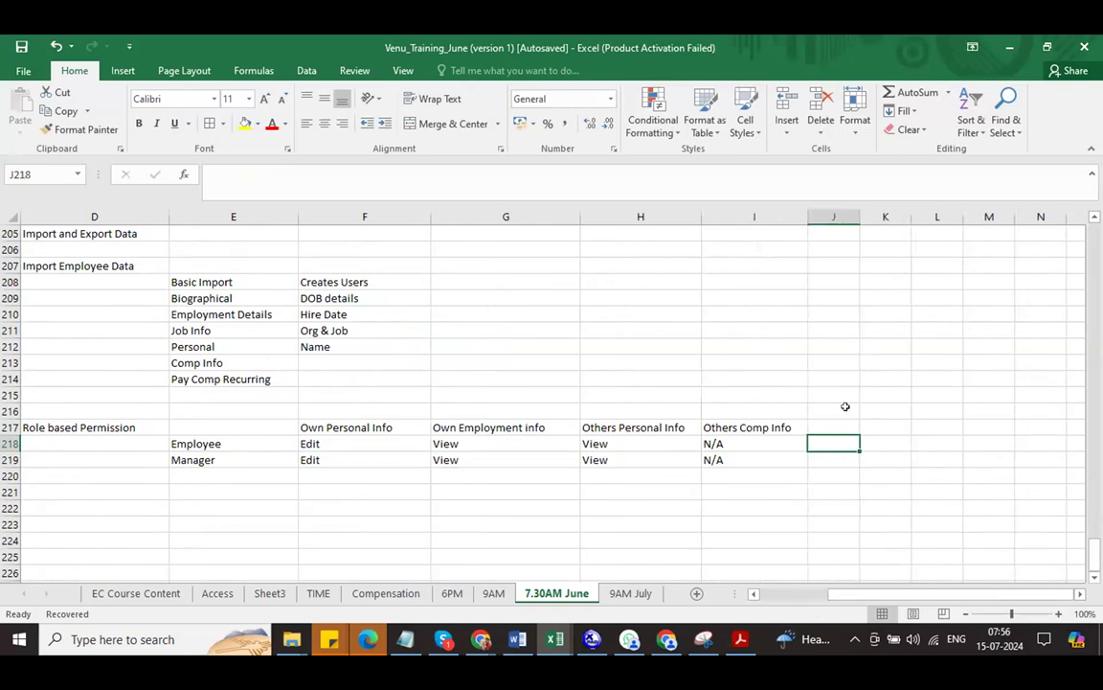
pyautogui.click(825, 422)
pyautogui.write('Direct Rports')
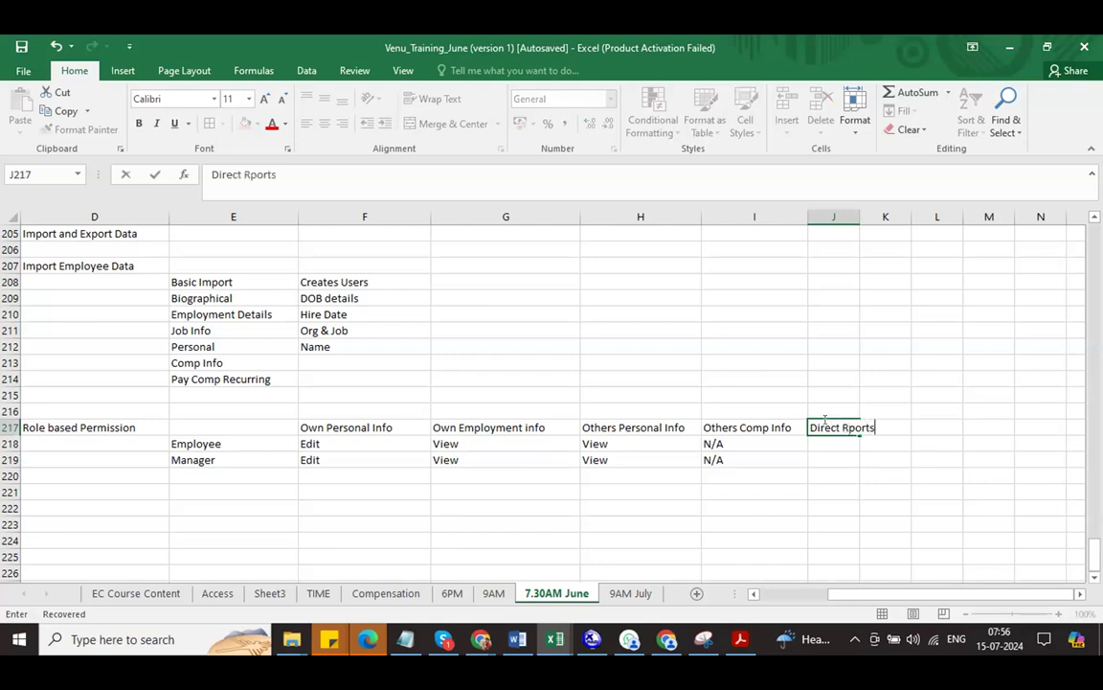
pyautogui.press('Return')
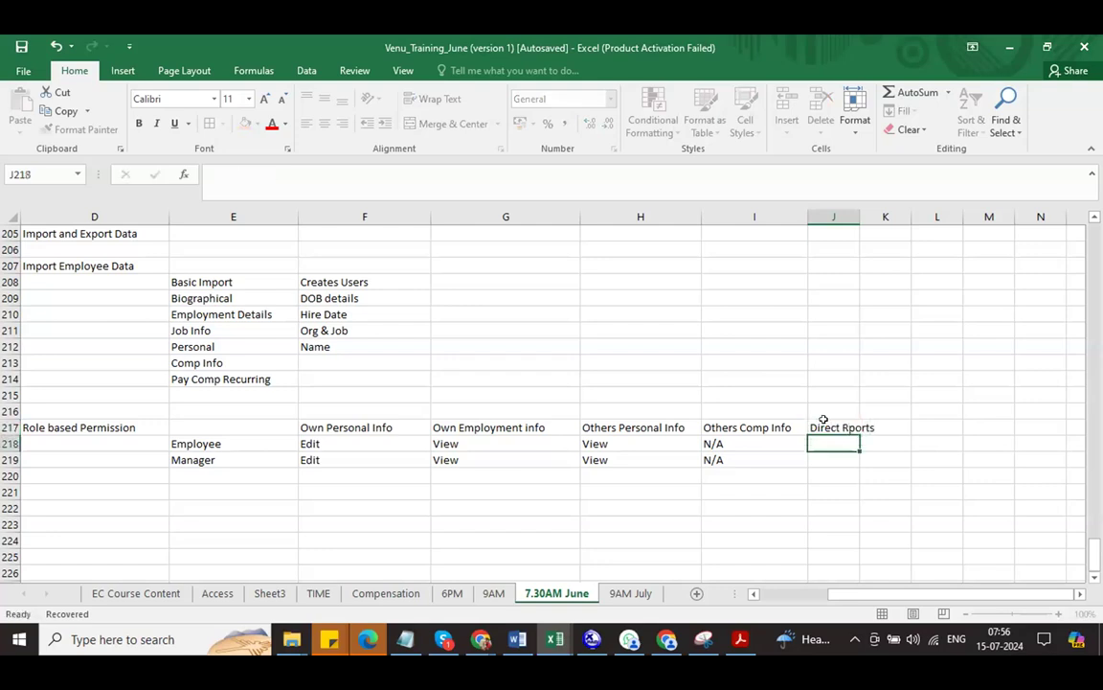
# Enter N/A for Employee in J218 and Edit for Manager in J219, and correct the J217 heading to Direct Reports.
pyautogui.write('N/A')
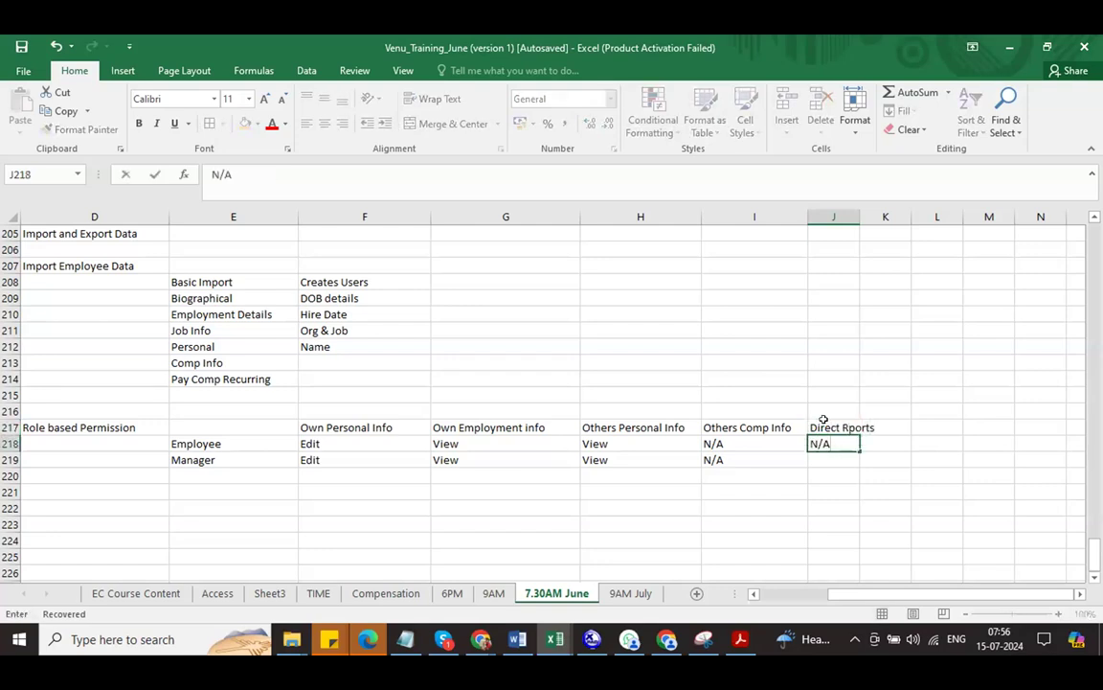
pyautogui.press('Return')
pyautogui.write('Edit')
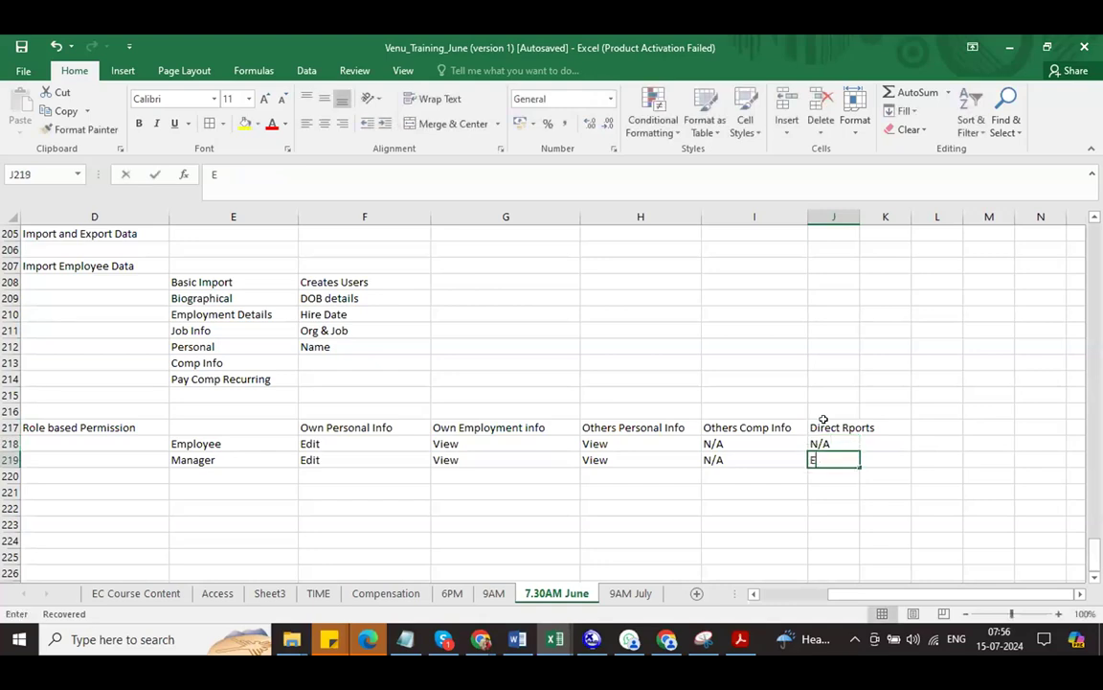
pyautogui.click(844, 423)
pyautogui.doubleClick(845, 424)
pyautogui.write('e')
pyautogui.press('Return')
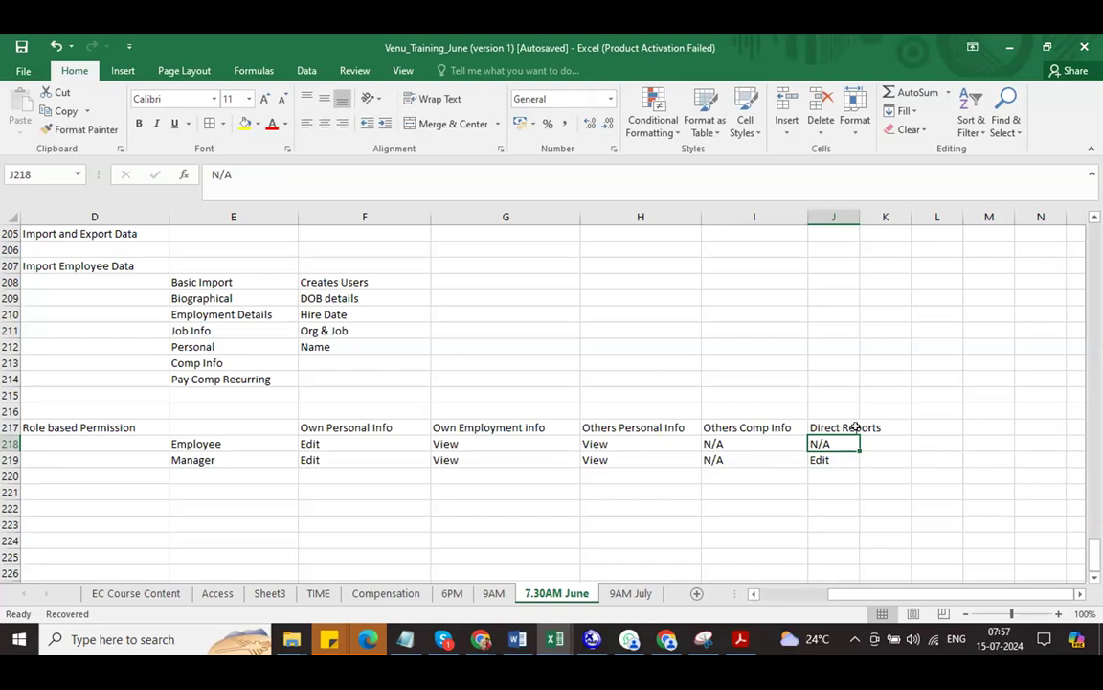
# Add the row label HR manager in E220 below Manager.
pyautogui.click(197, 471)
pyautogui.write('HR ma')
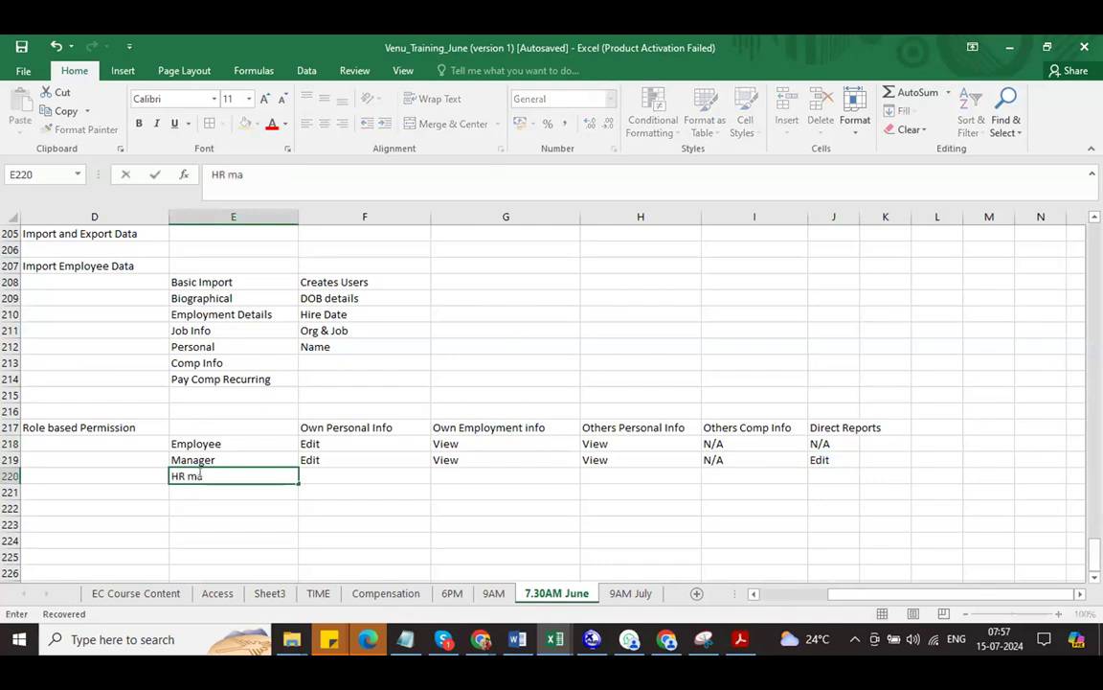
pyautogui.write('nager')
pyautogui.press('Tab')
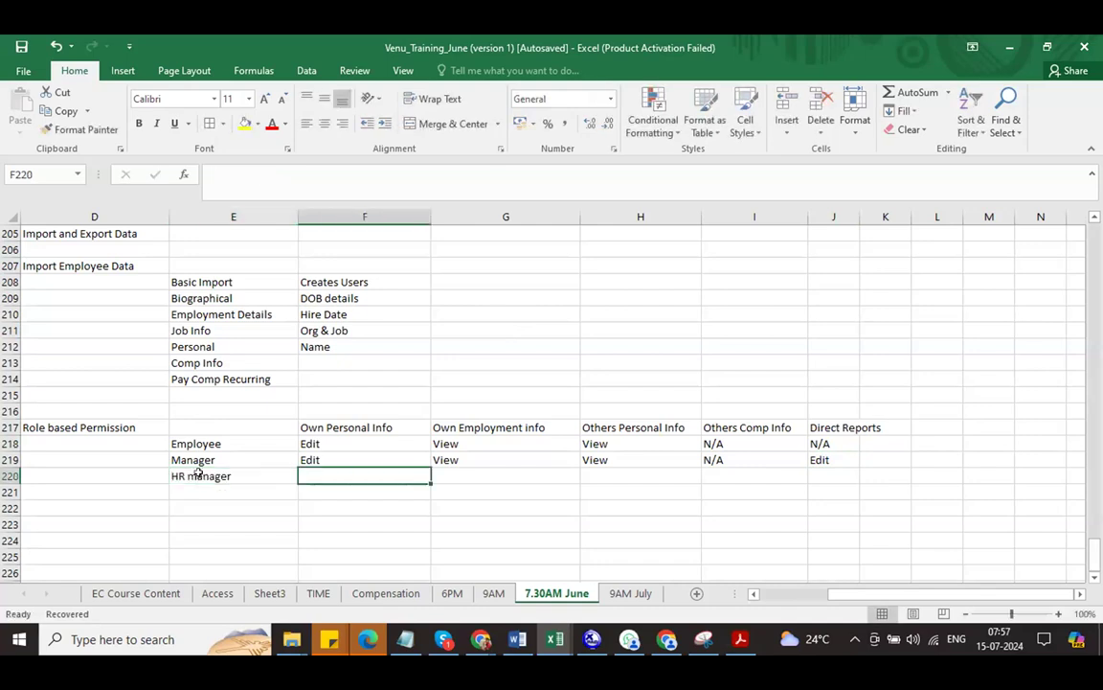
pyautogui.hotkey('shift', 'Right')
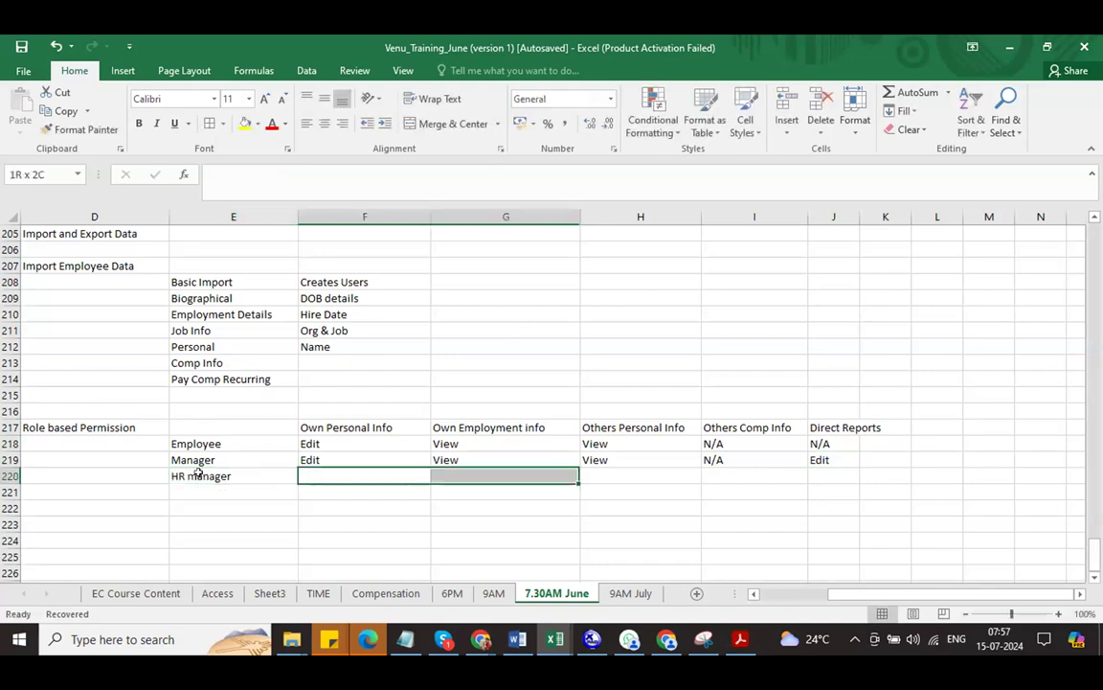
pyautogui.hotkey('shift', 'Right')
pyautogui.hotkey('shift', 'Right')
pyautogui.hotkey('shift', 'Right')
pyautogui.hotkey('shift', 'Right')
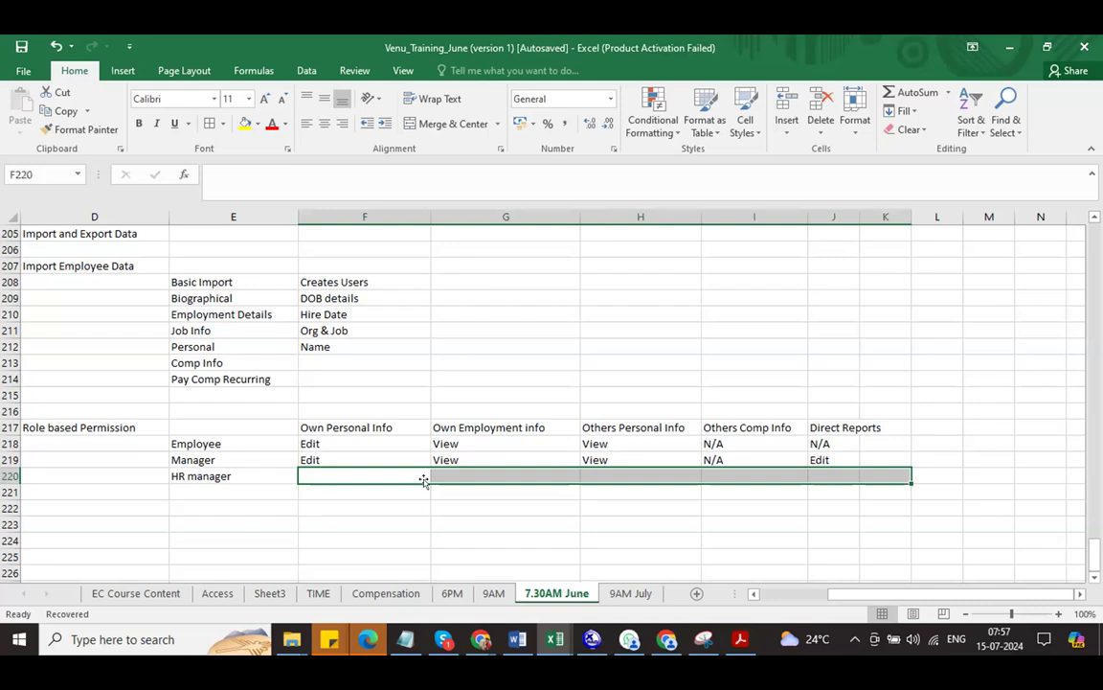
pyautogui.write('D')
pyautogui.press('Return')
pyautogui.press('Down')
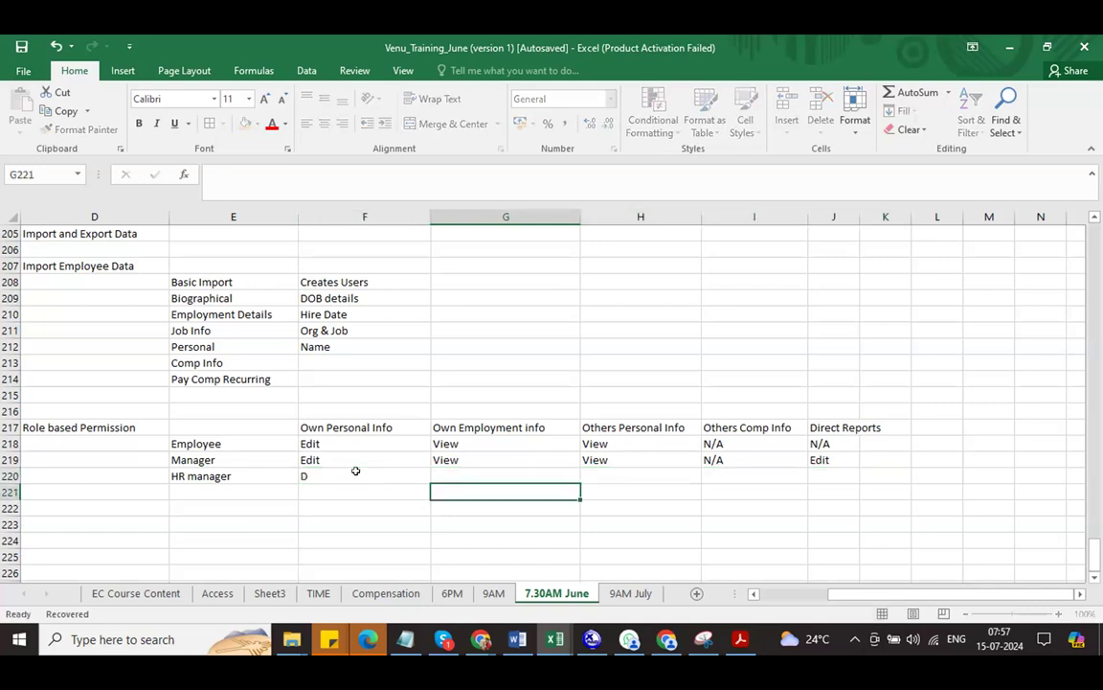
# Fill the HR manager's Own Personal Info and Own Employment info cells, F220 and G220, down from the Manager row.
pyautogui.click(355, 471)
pyautogui.hotkey('ctrl', 'd')
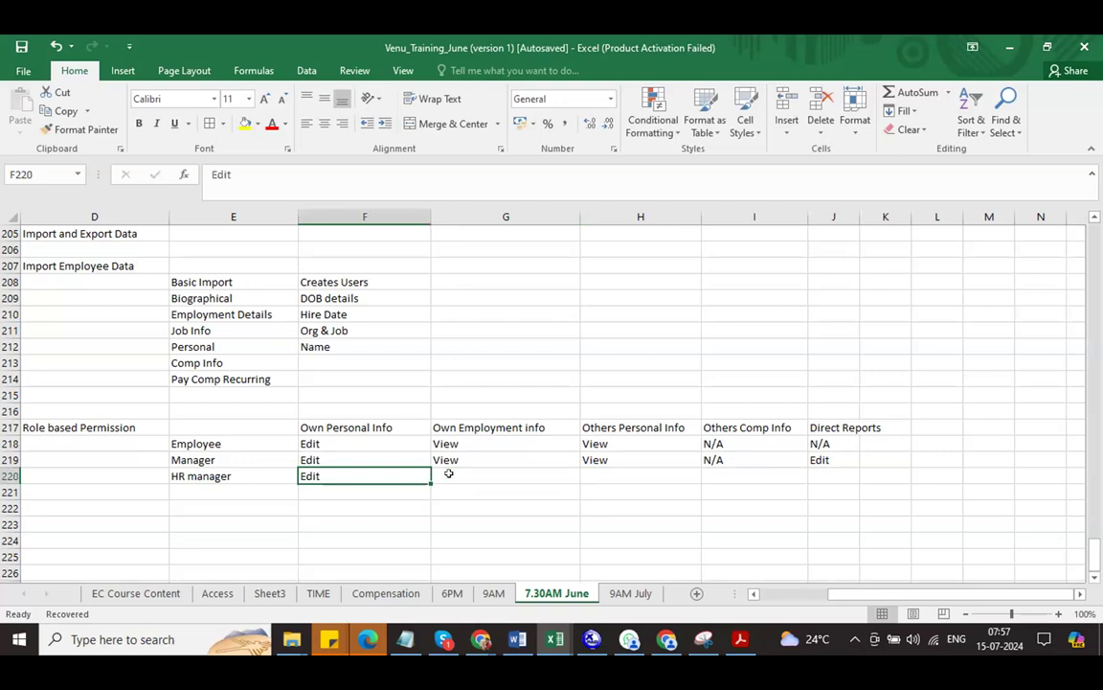
pyautogui.click(448, 473)
pyautogui.hotkey('ctrl', 'd')
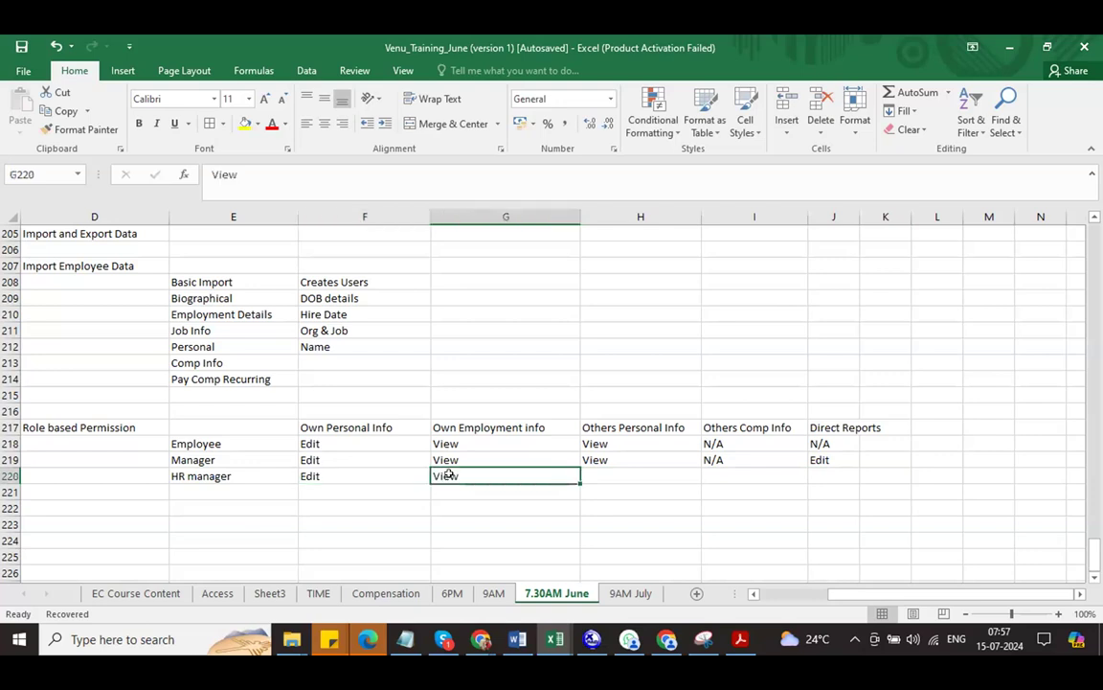
# Set the HR manager's Others Personal Info, Others Comp Info and Direct Reports access in H220:J220 to Edit.
pyautogui.click(602, 473)
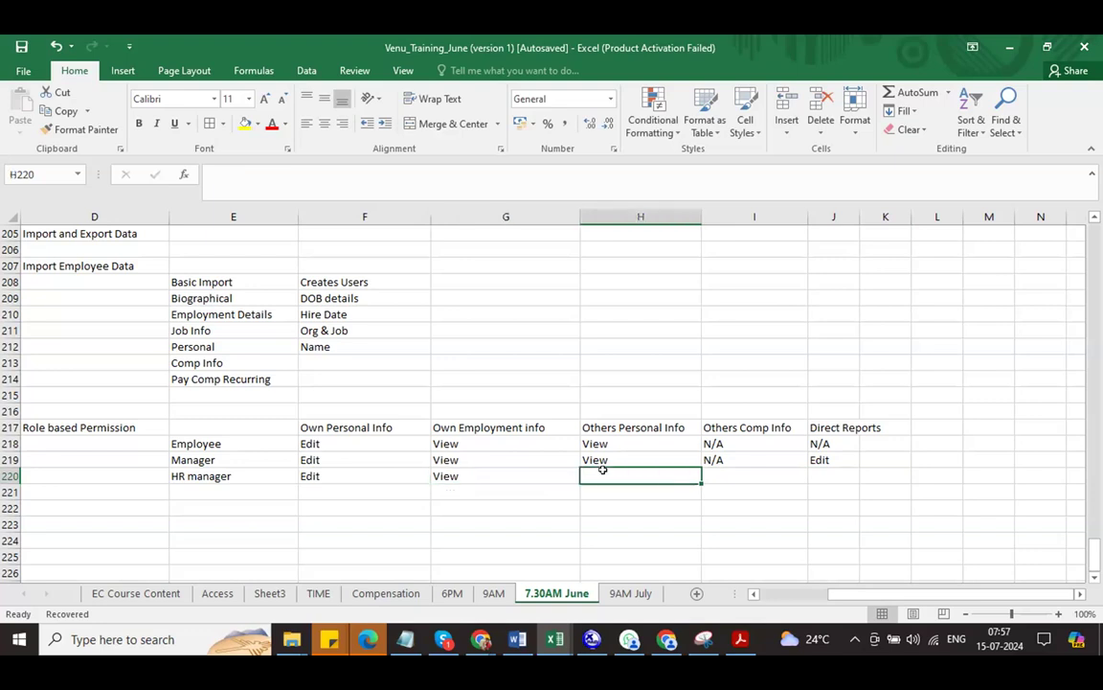
pyautogui.write('Edit')
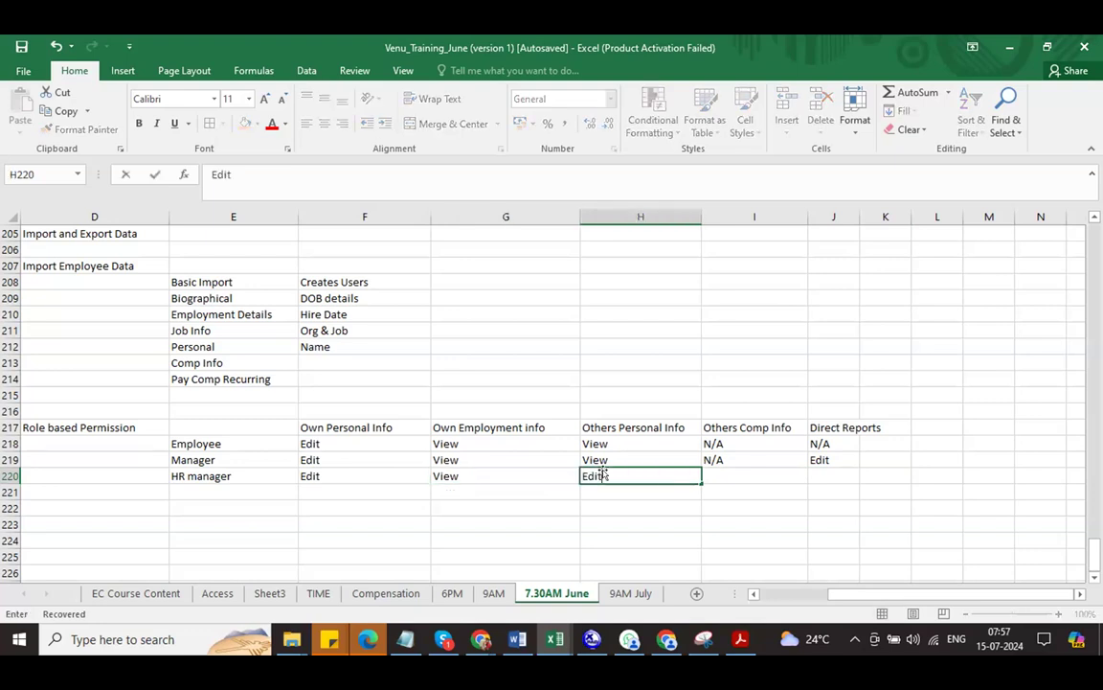
pyautogui.click(715, 473)
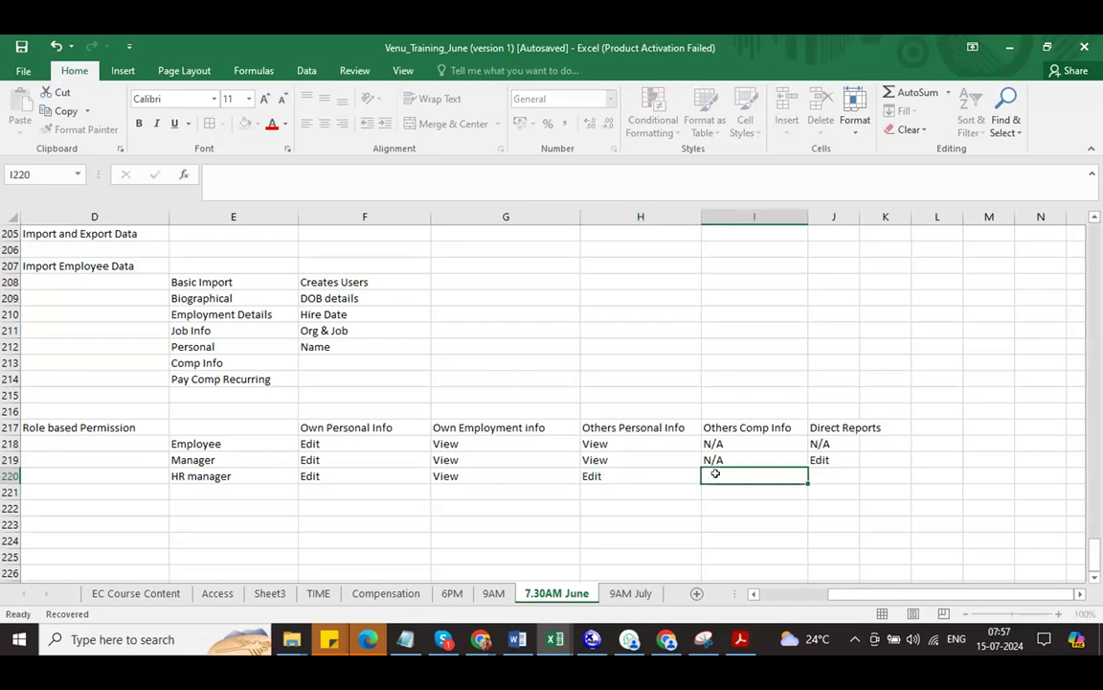
pyautogui.write('Edit')
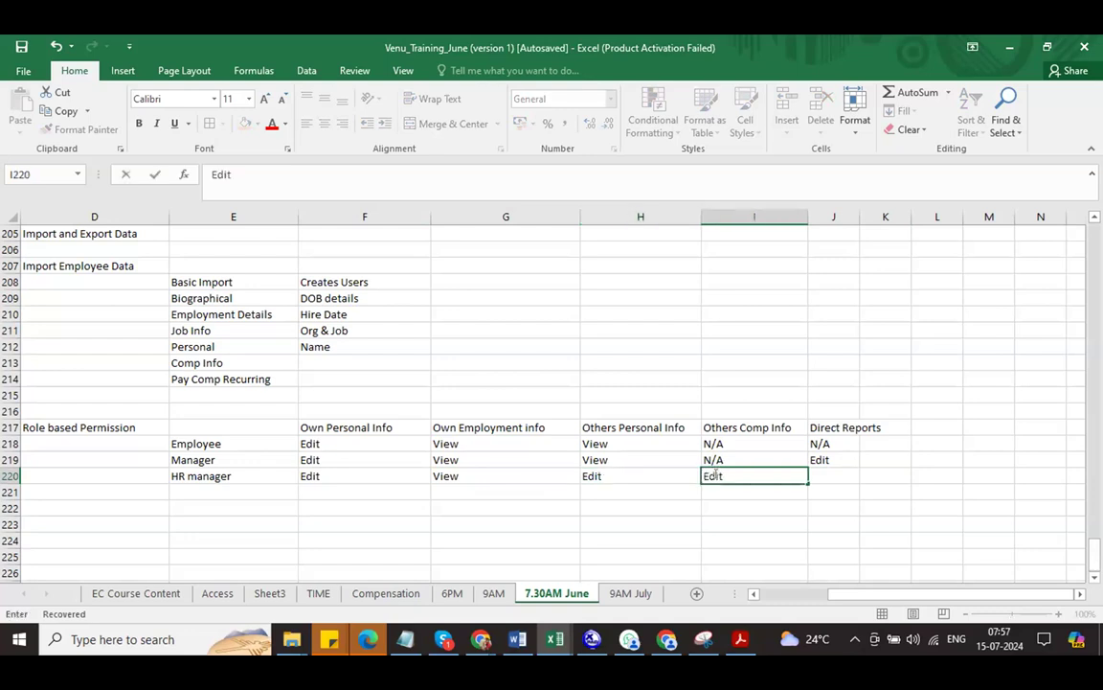
pyautogui.click(833, 477)
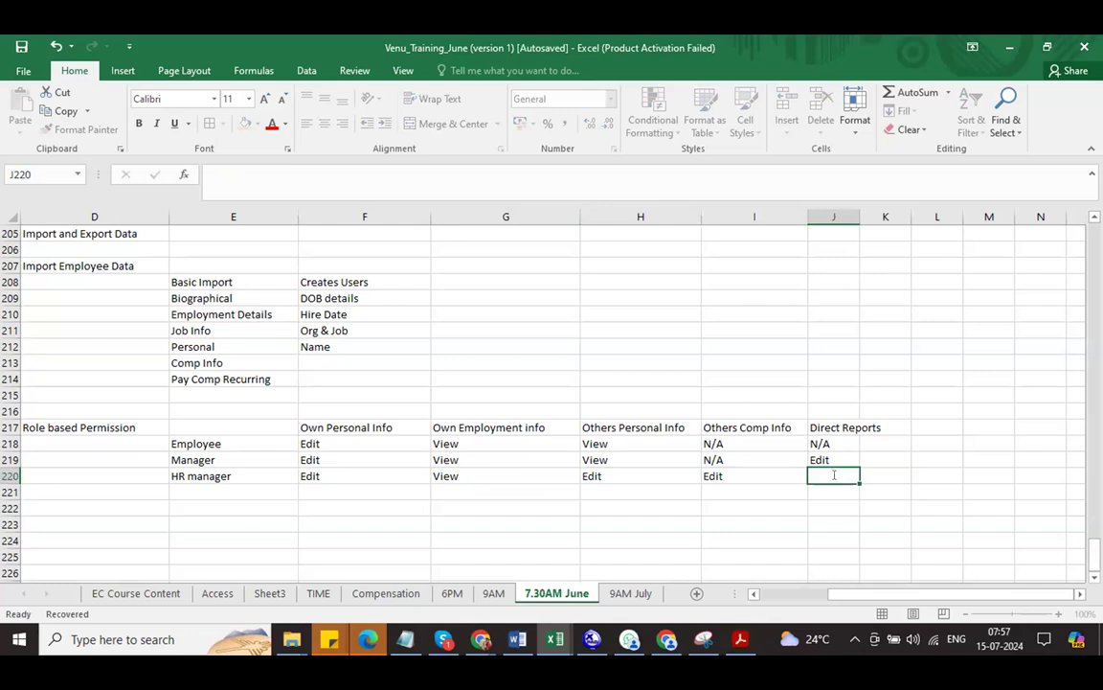
pyautogui.write('D')
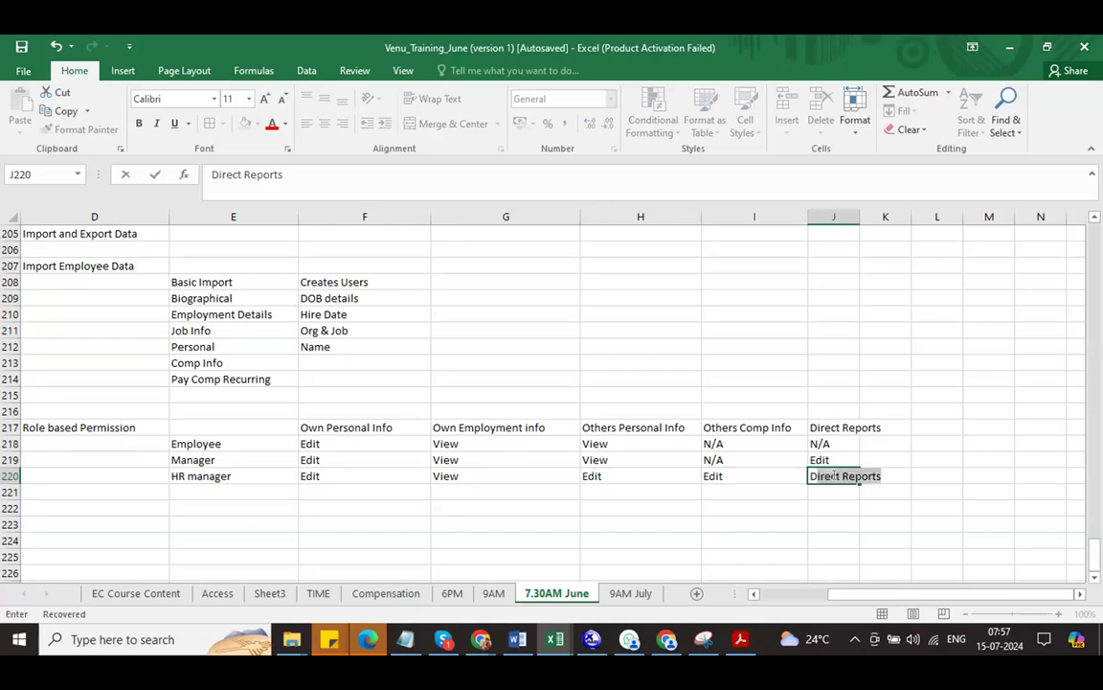
pyautogui.press('Delete')
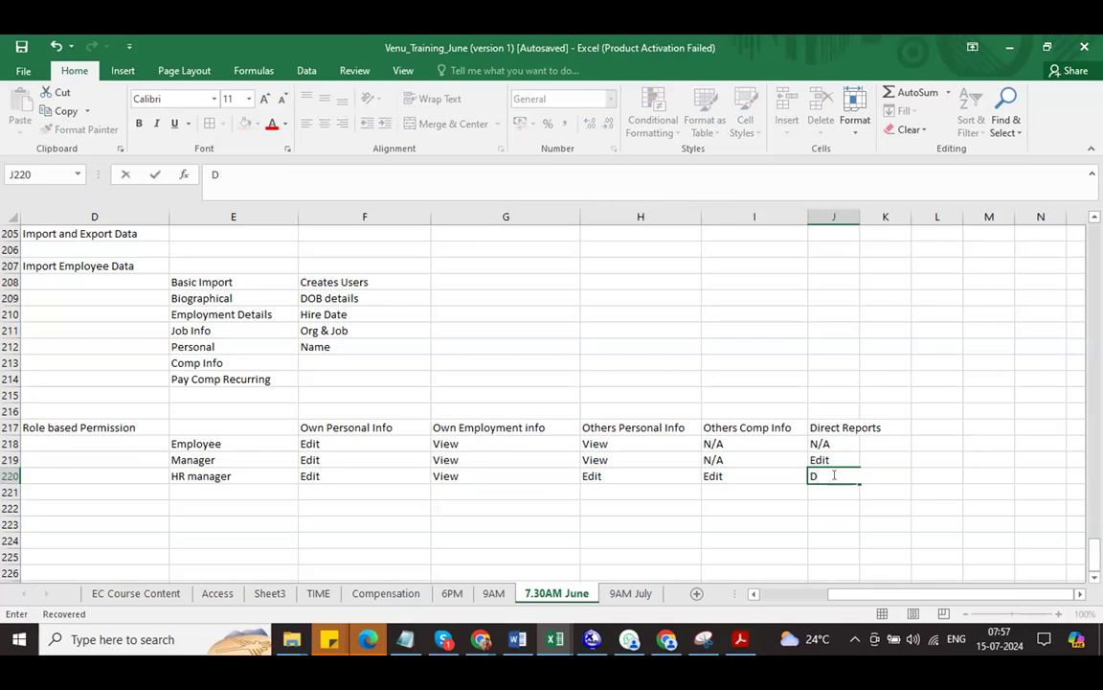
pyautogui.press('BackSpace')
pyautogui.write('E')
pyautogui.press('Return')
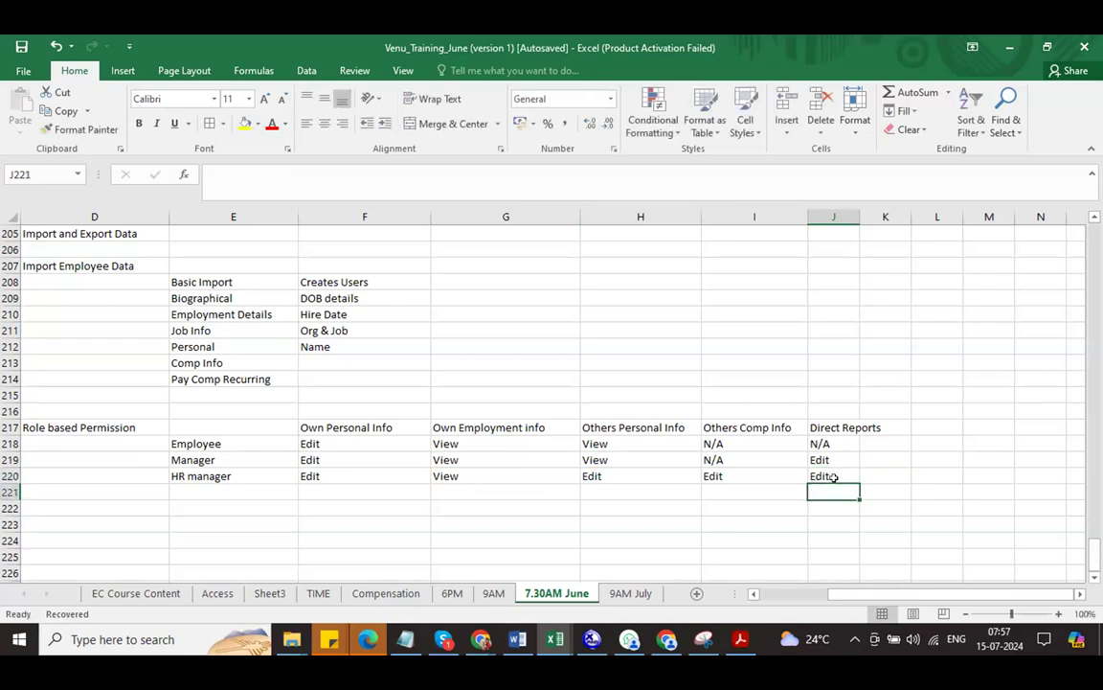
# Enter the heading Configuration in K217 and N/A for the Employee row in K218.
pyautogui.click(204, 479)
pyautogui.click(204, 487)
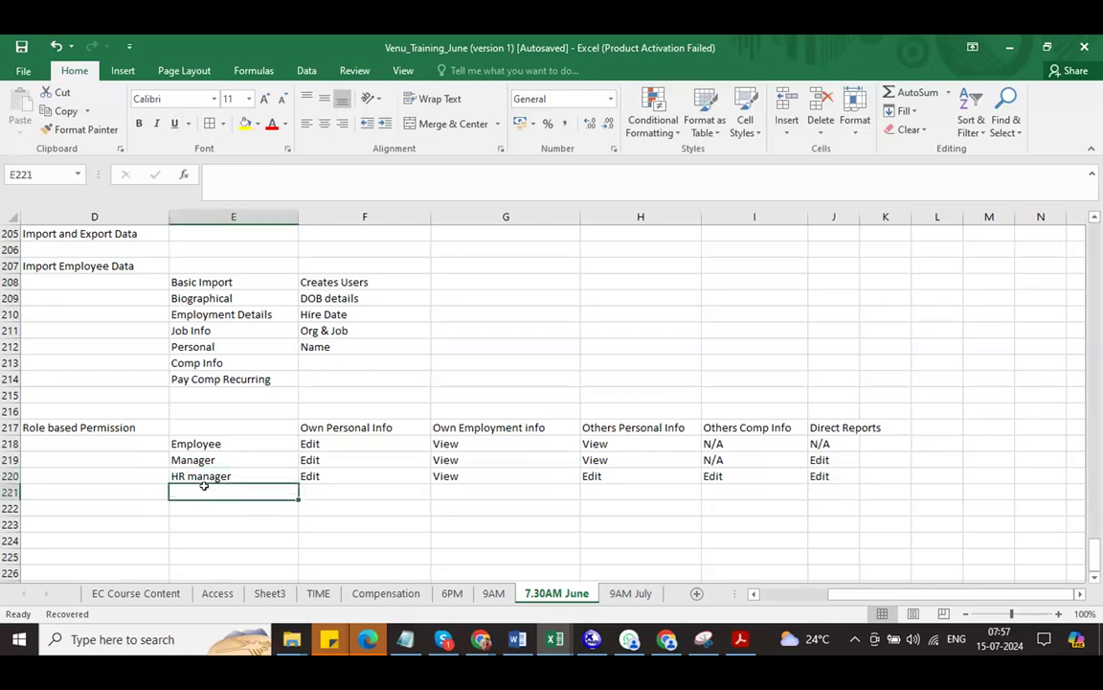
pyautogui.click(896, 425)
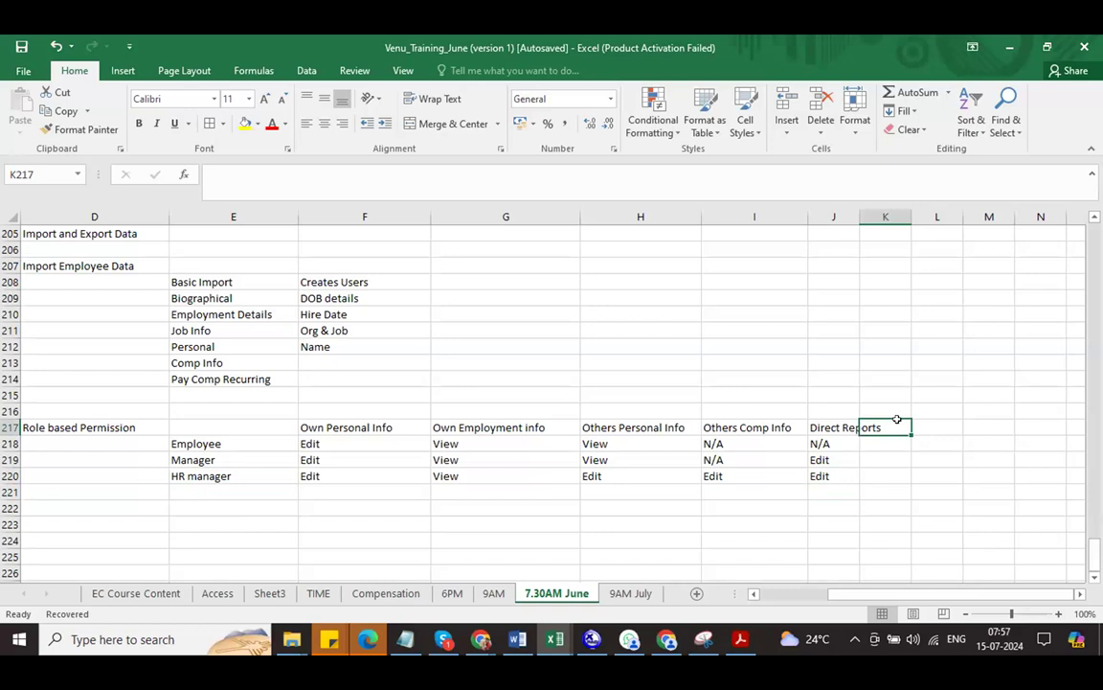
pyautogui.write('Configuration')
pyautogui.press('Return')
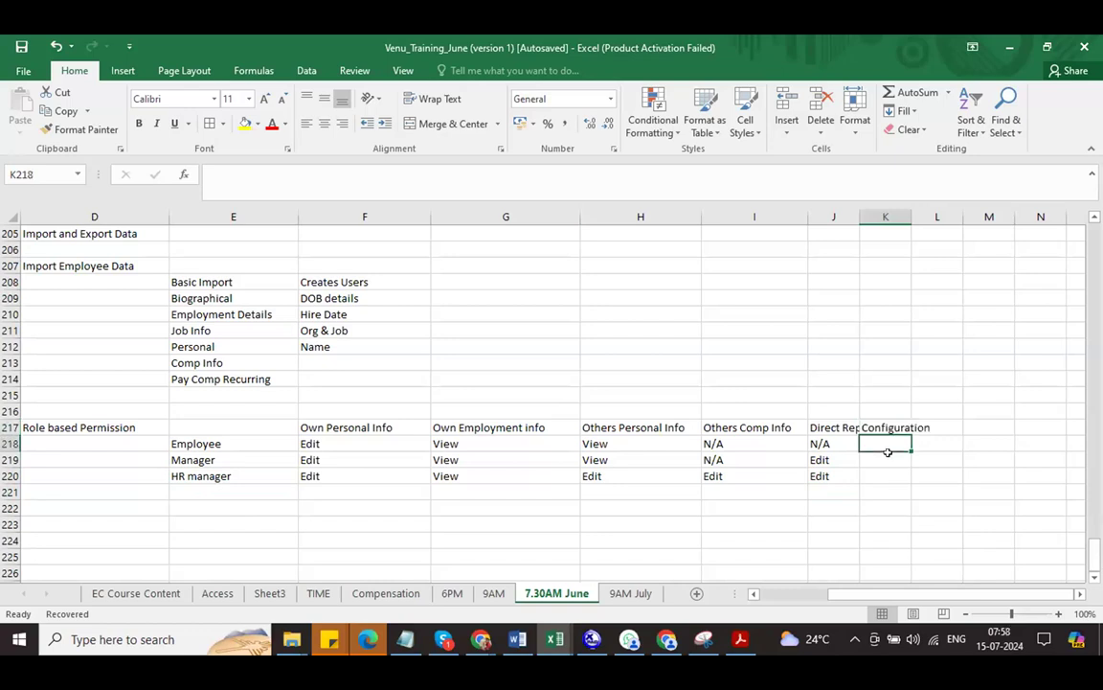
pyautogui.write('BN/A')
pyautogui.press('Return')
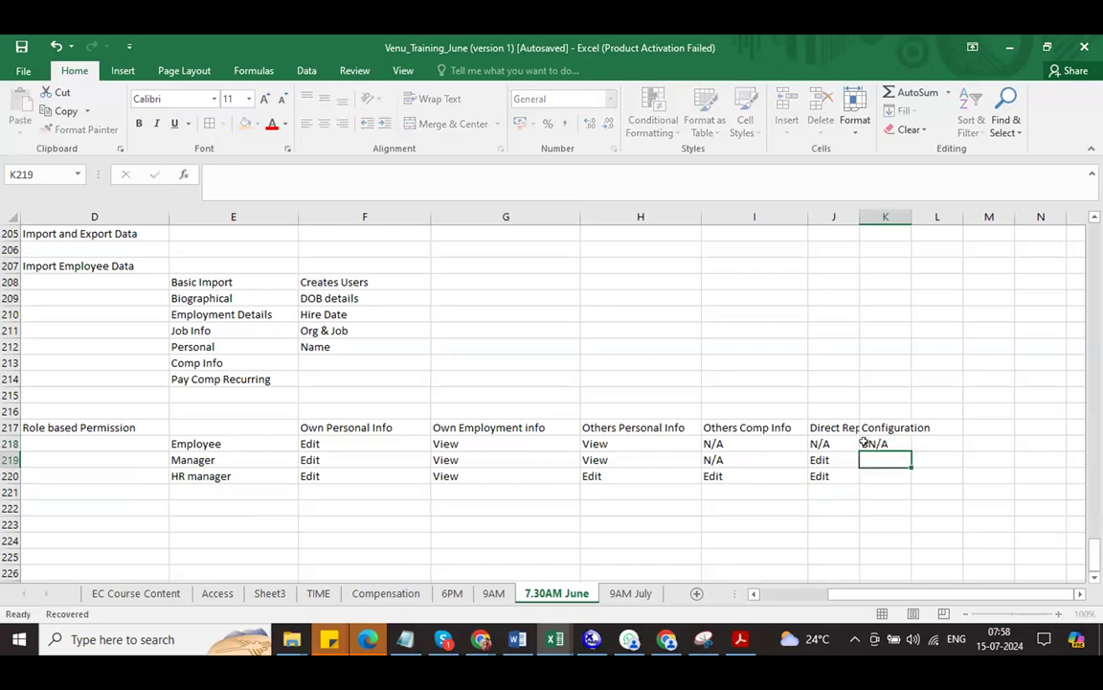
pyautogui.doubleClick(864, 442)
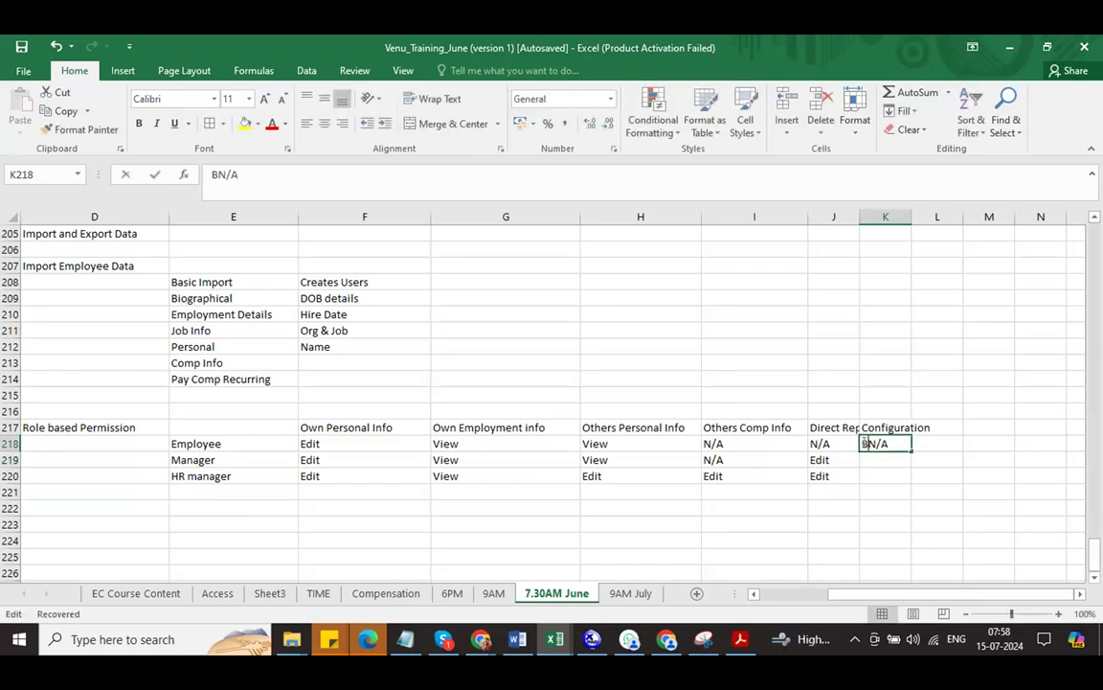
pyautogui.press('BackSpace')
pyautogui.click(871, 476)
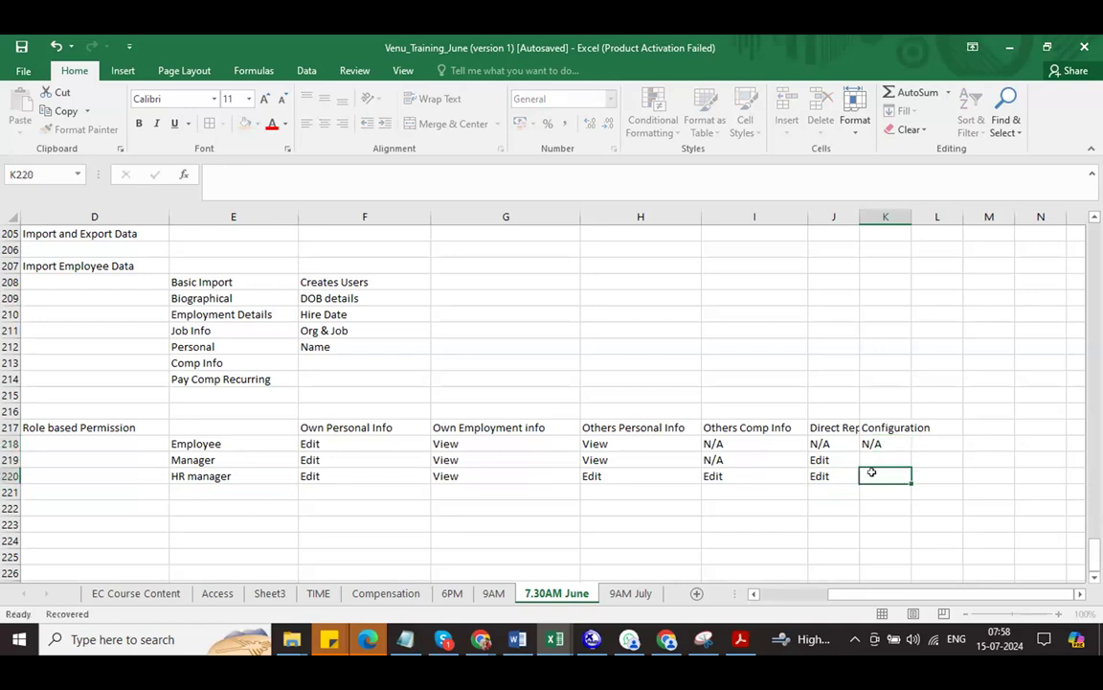
pyautogui.press('Up')
pyautogui.write('N/A')
pyautogui.press('Return')
pyautogui.write('E')
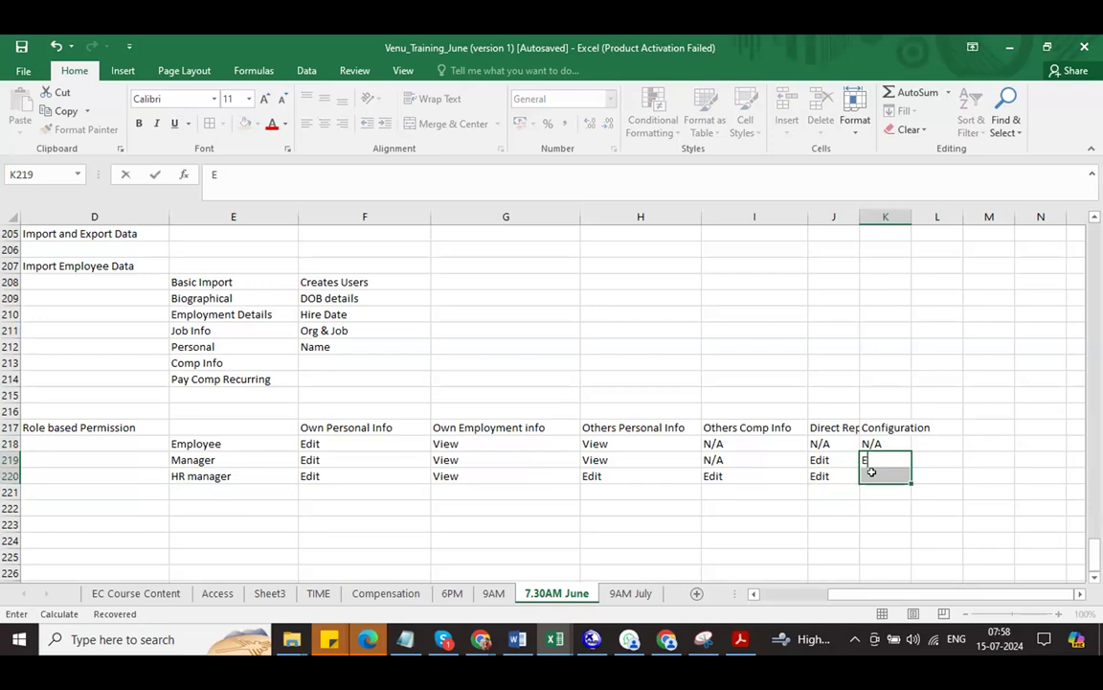
pyautogui.press('BackSpace')
pyautogui.click(914, 566)
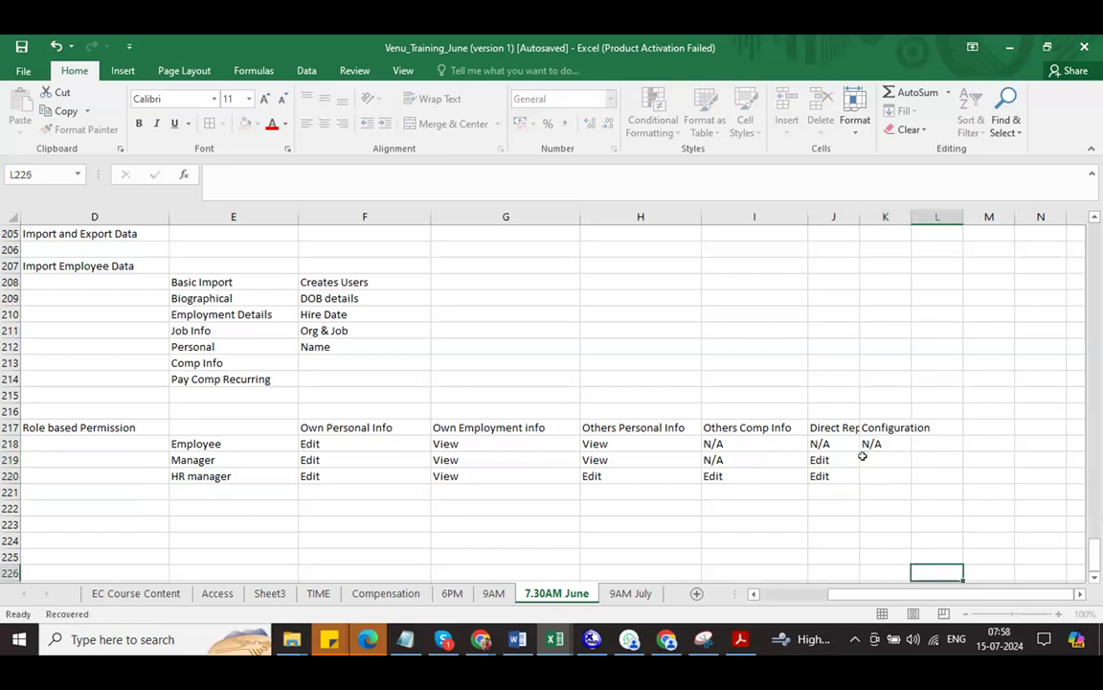
# Fill the Manager's Configuration cell K219 with N/A from the Employee row above.
pyautogui.click(863, 457)
pyautogui.hotkey('ctrl', 'd')
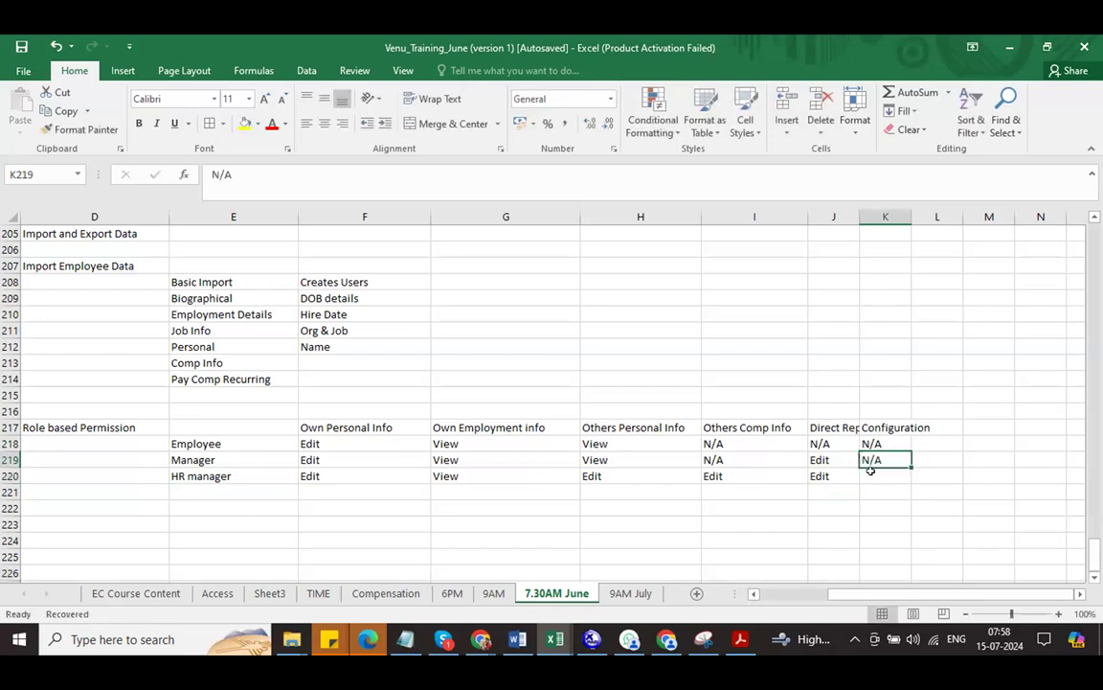
pyautogui.click(871, 472)
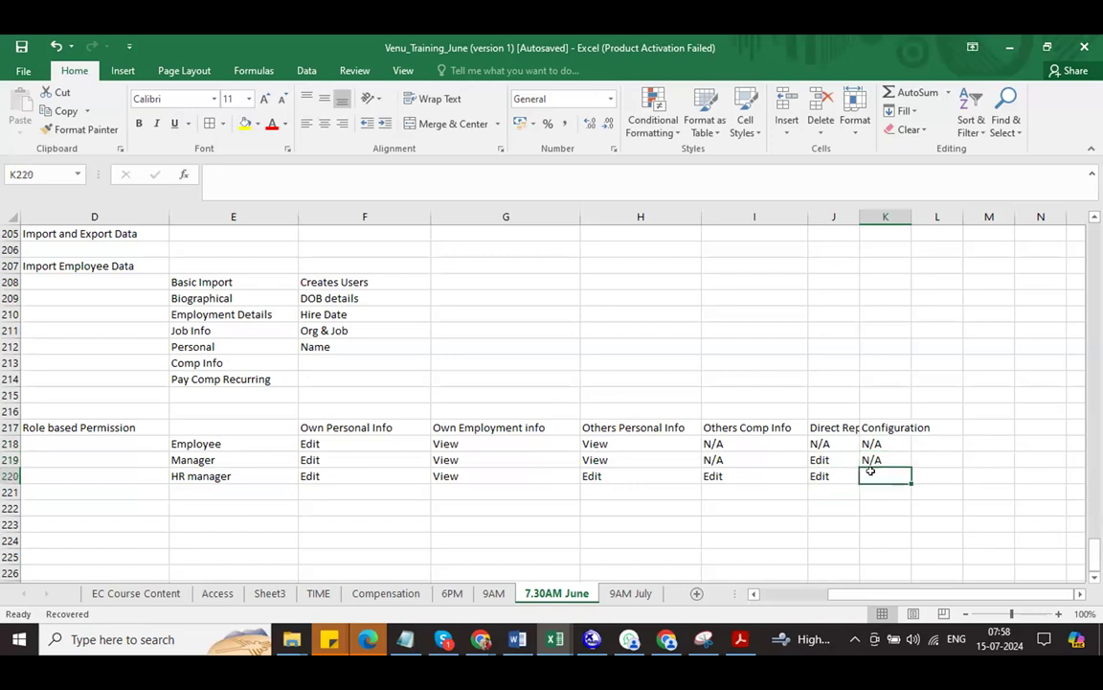
pyautogui.write('D')
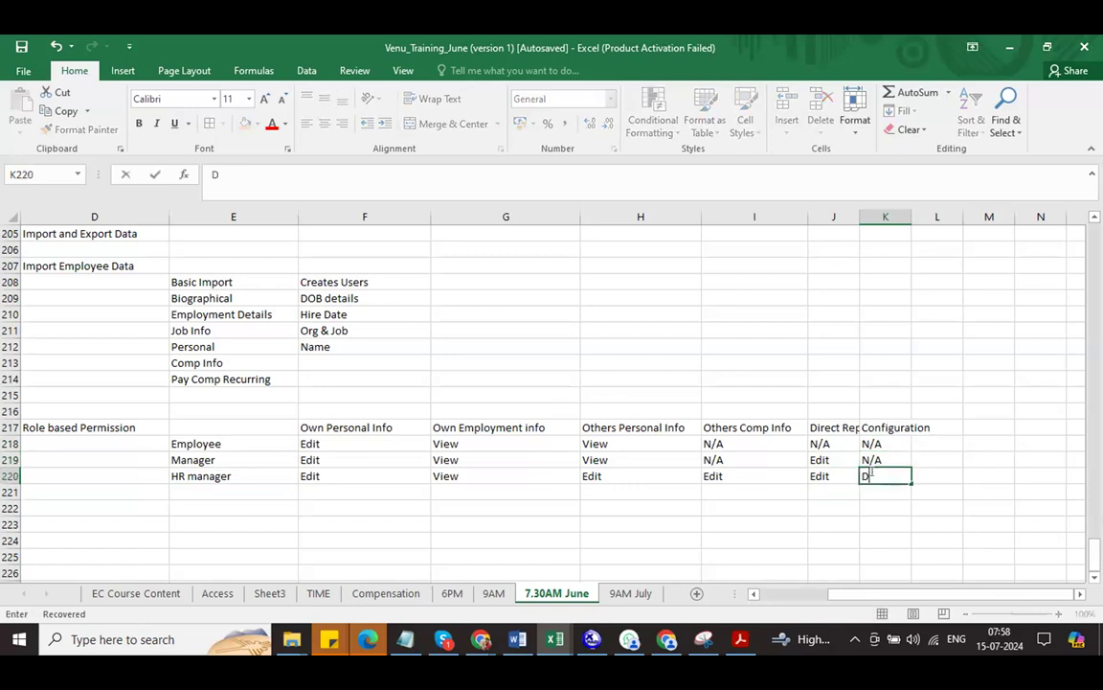
pyautogui.click(948, 538)
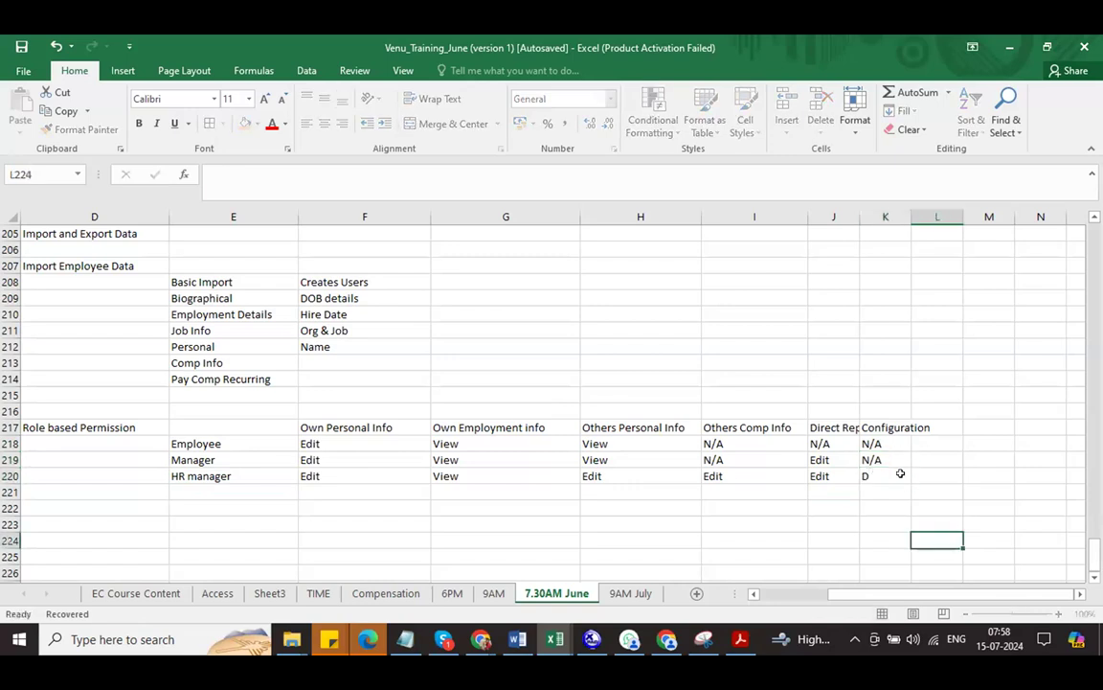
pyautogui.click(874, 474)
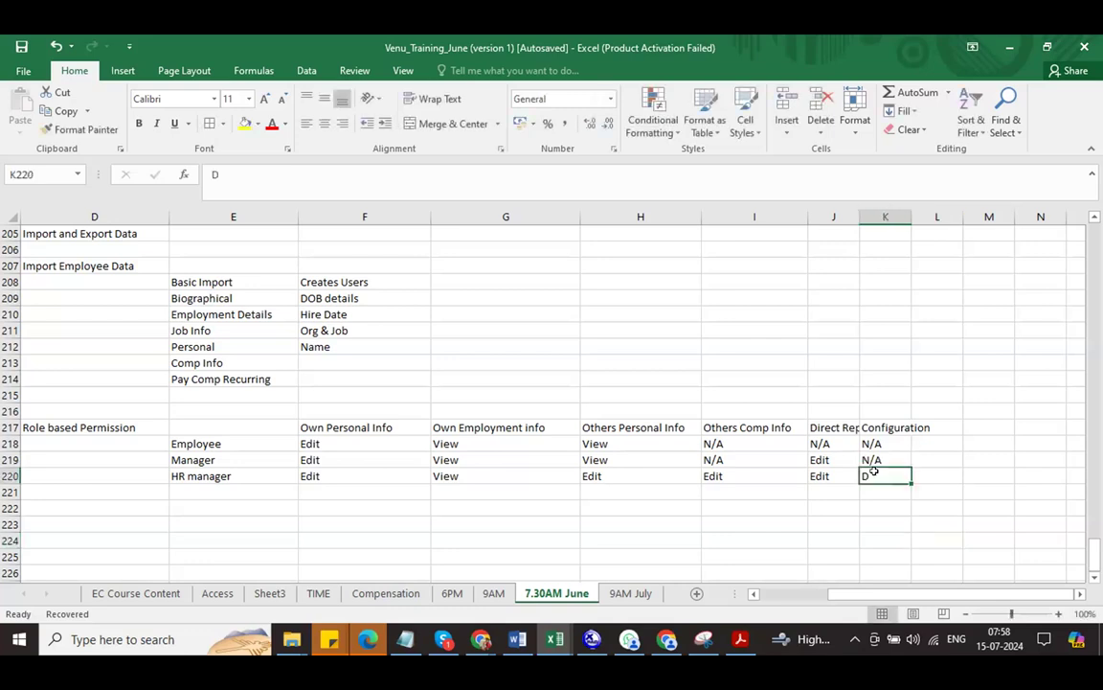
pyautogui.hotkey('ctrl', 's')
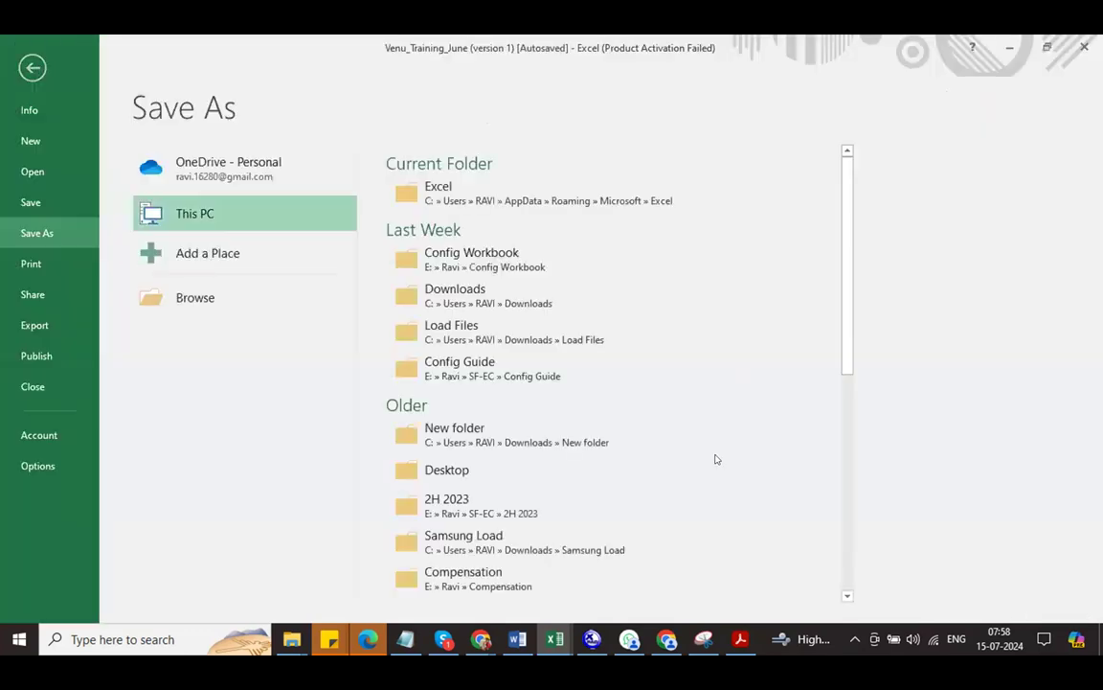
pyautogui.press('Escape')
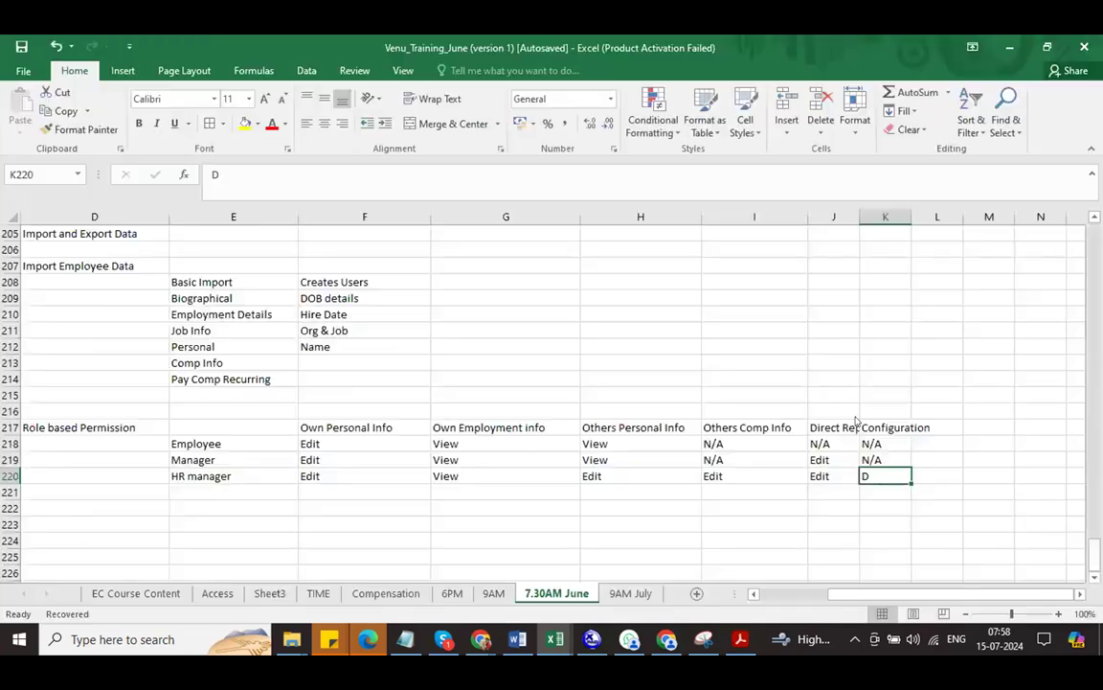
# Set the HR manager's Configuration access in K220 to N/A.
pyautogui.press('Down')
pyautogui.press('Down')
pyautogui.press('Down')
pyautogui.click(865, 475)
pyautogui.write('N/A')
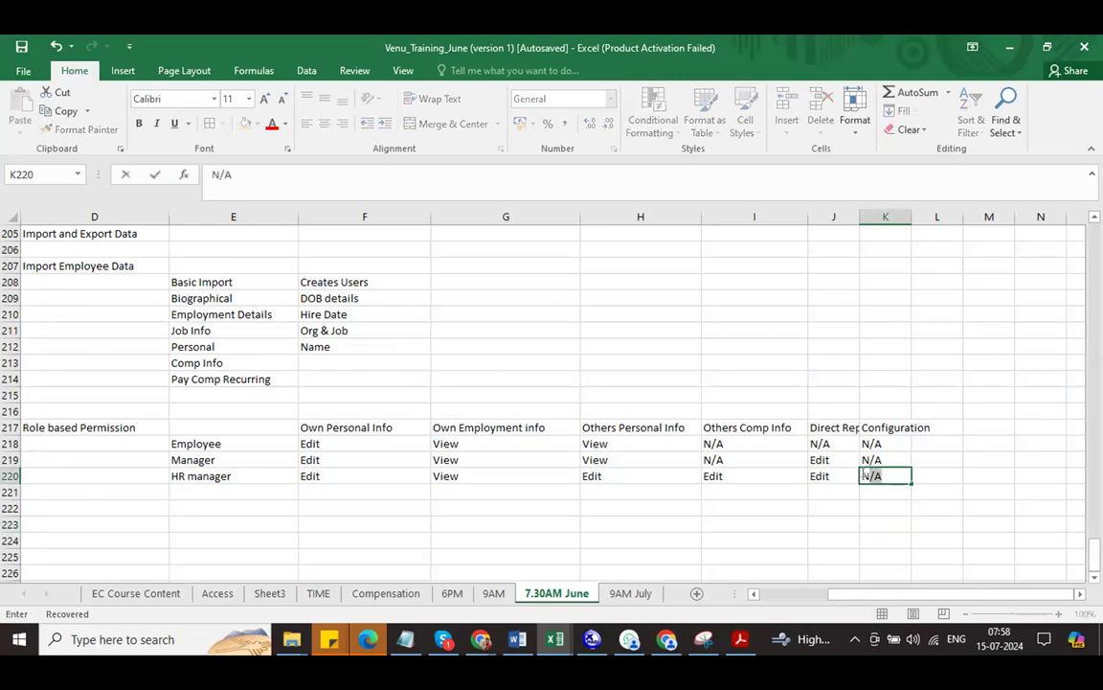
pyautogui.press('Return')
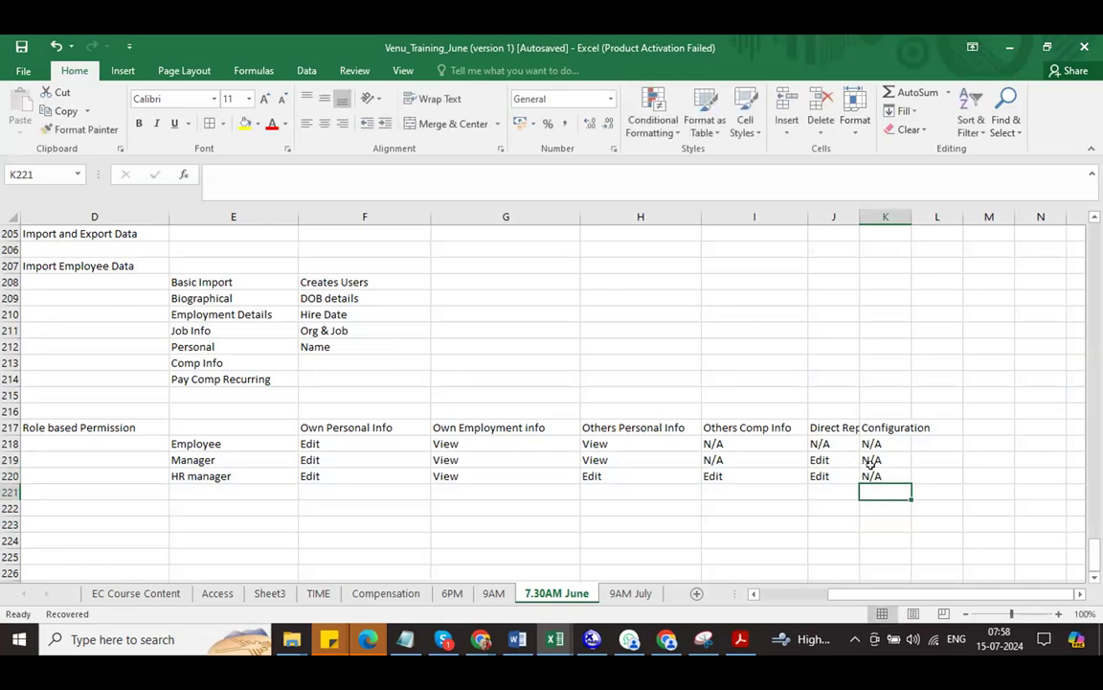
# Add the first procedure line, 1. Create a Group, in D223 below the permission matrix.
pyautogui.moveTo(885, 476); pyautogui.dragTo(231, 428)
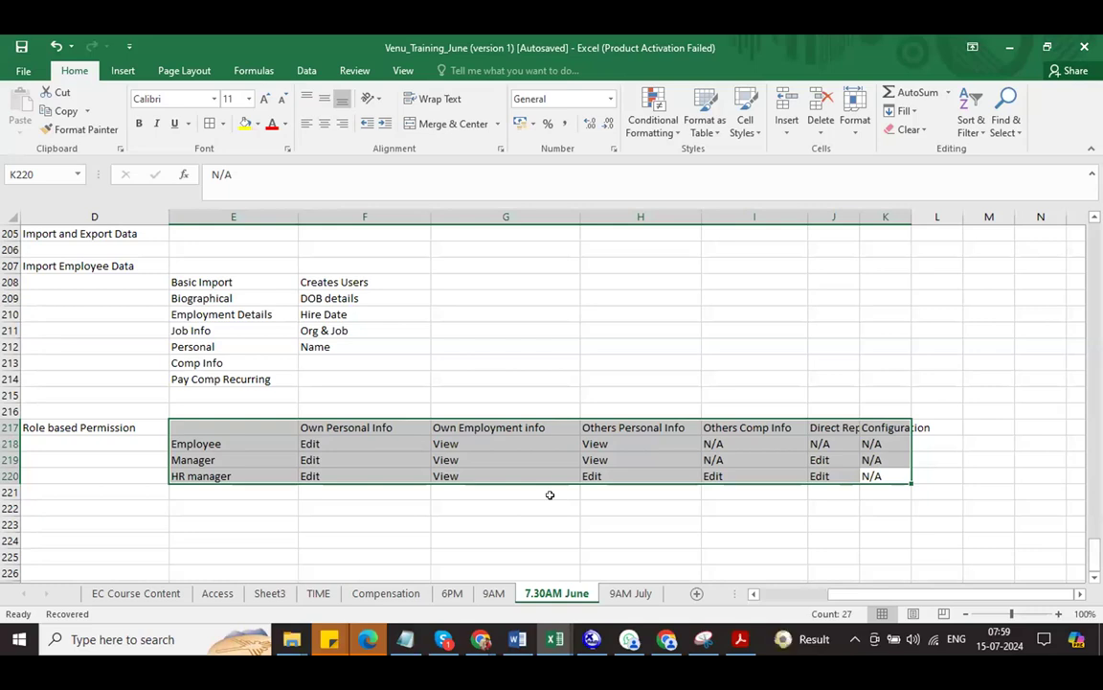
pyautogui.click(772, 595)
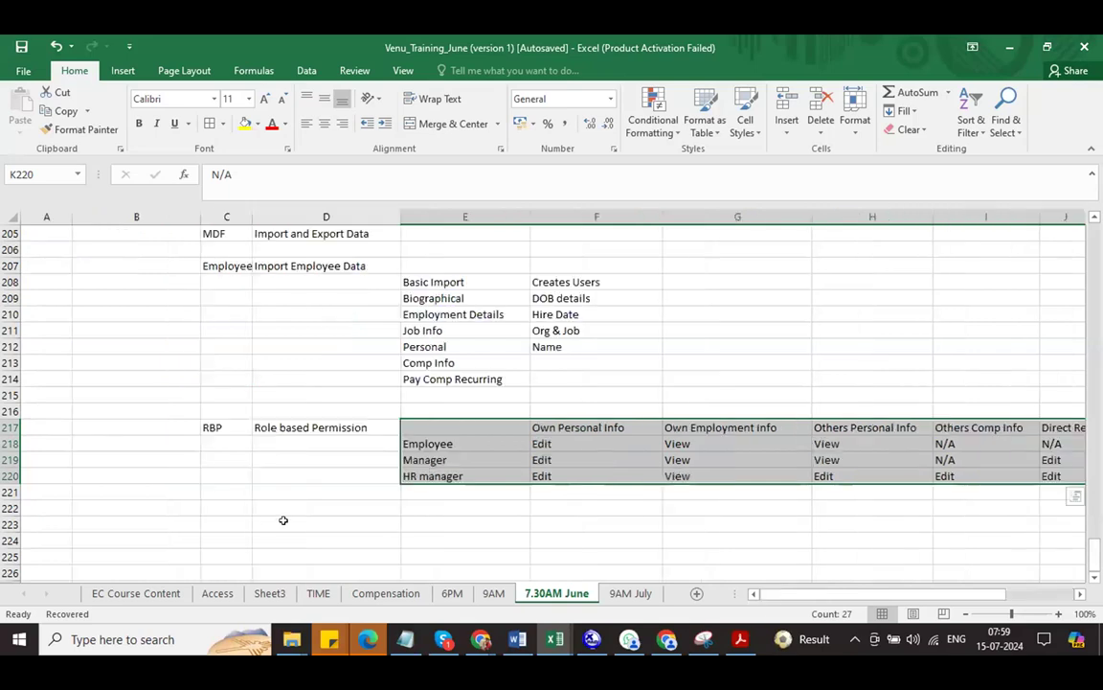
pyautogui.click(284, 520)
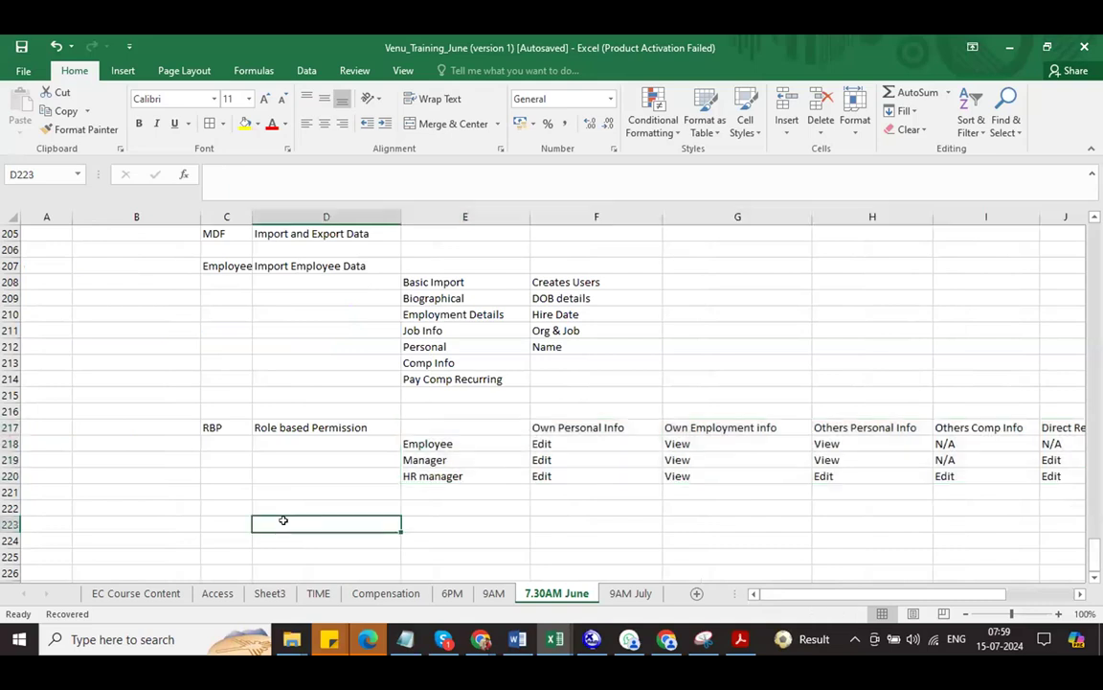
pyautogui.write('1. Create')
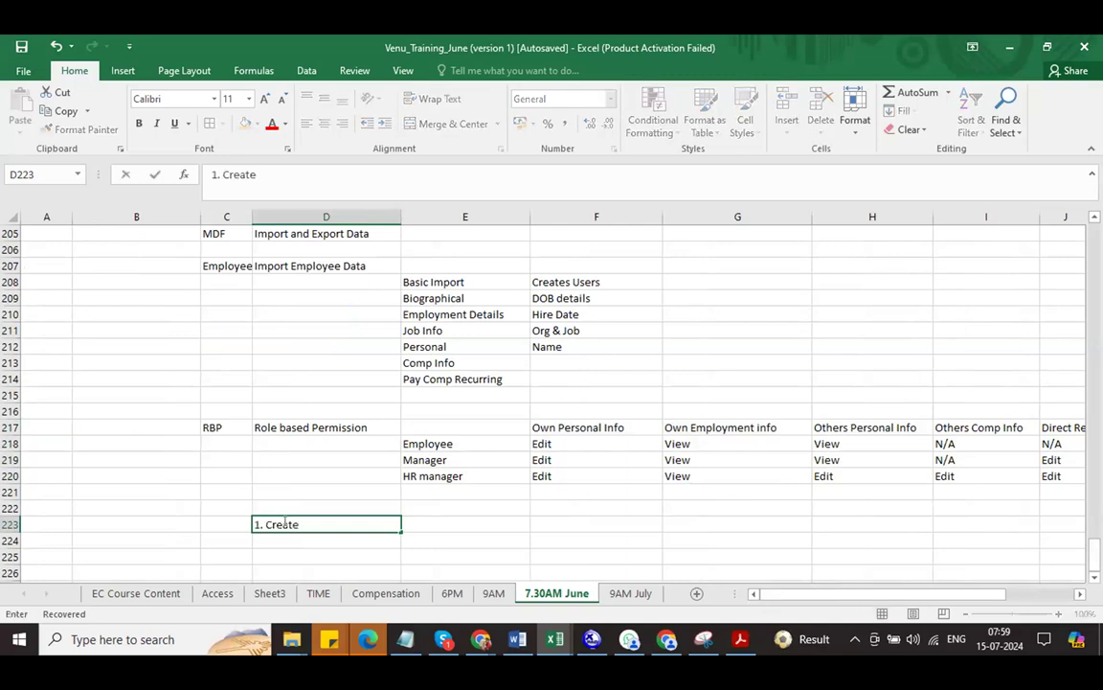
pyautogui.write(' a Group')
# Enter Manage Permission Group in E223 as the tool for creating a group.
pyautogui.click(430, 443)
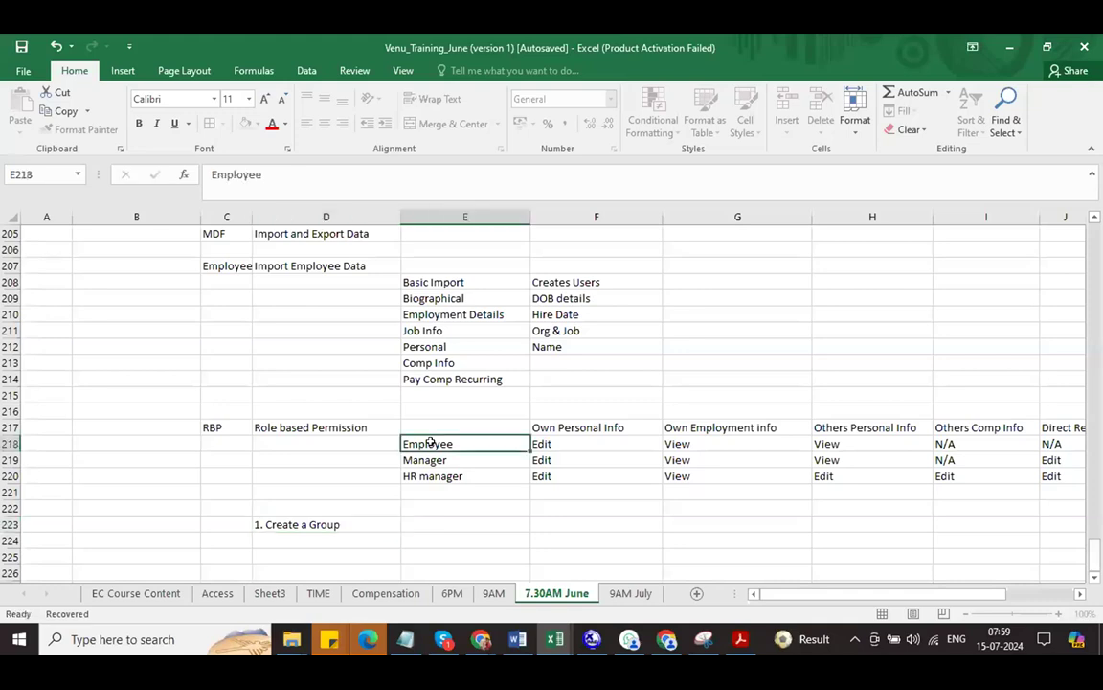
pyautogui.click(432, 459)
pyautogui.click(431, 473)
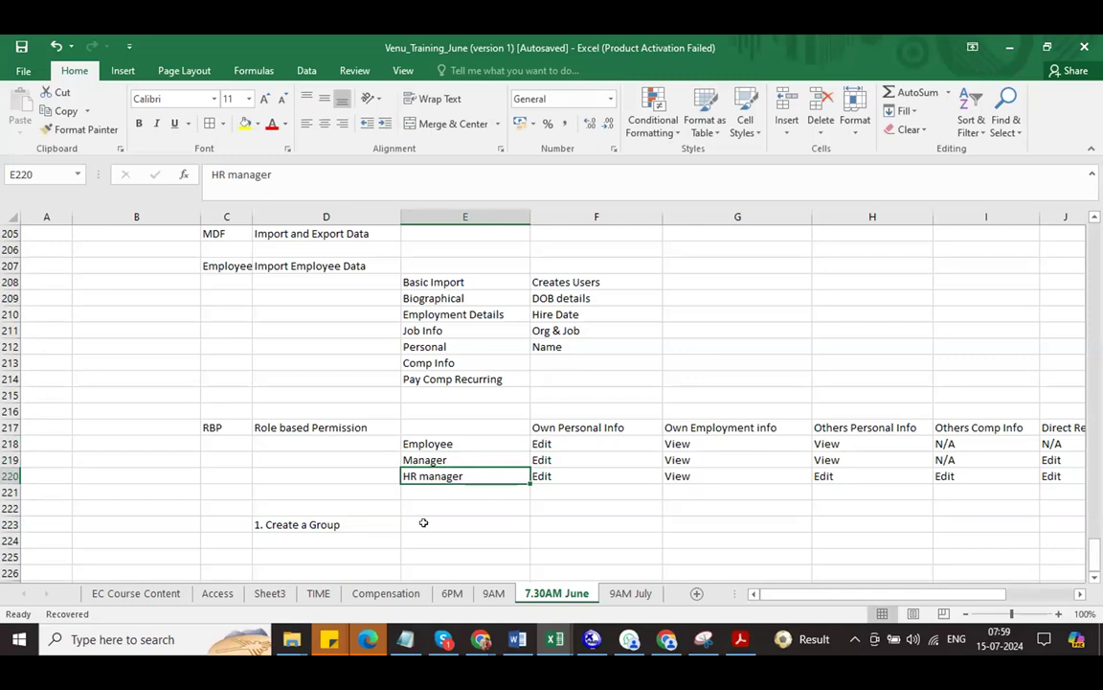
pyautogui.click(423, 523)
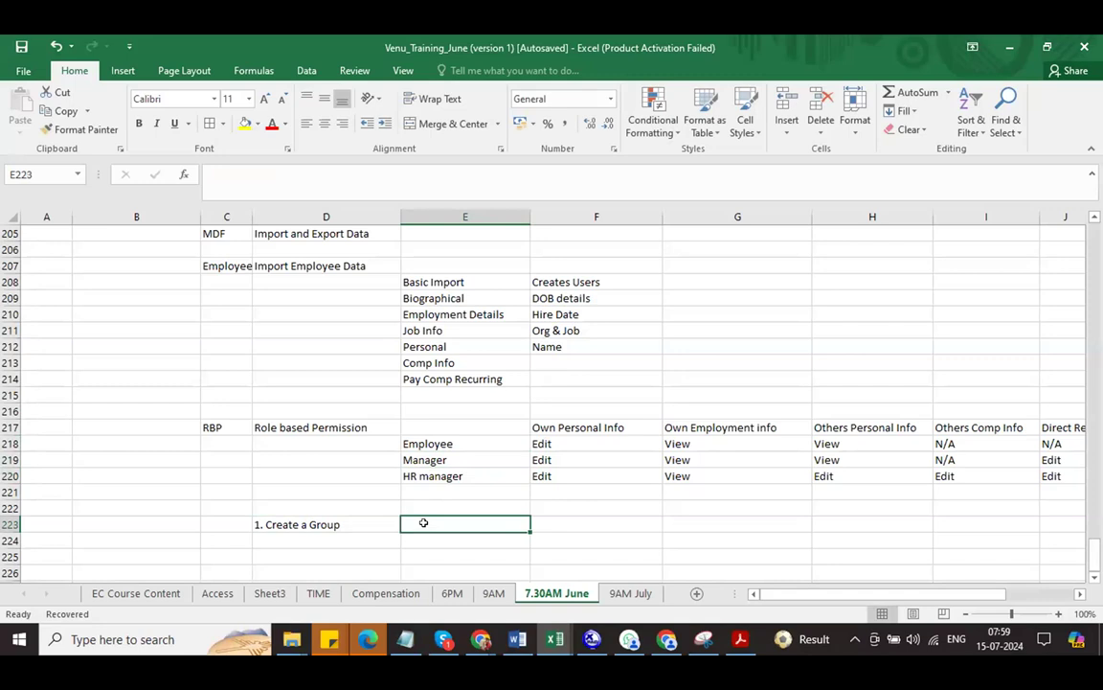
pyautogui.write('Manage Permission Group')
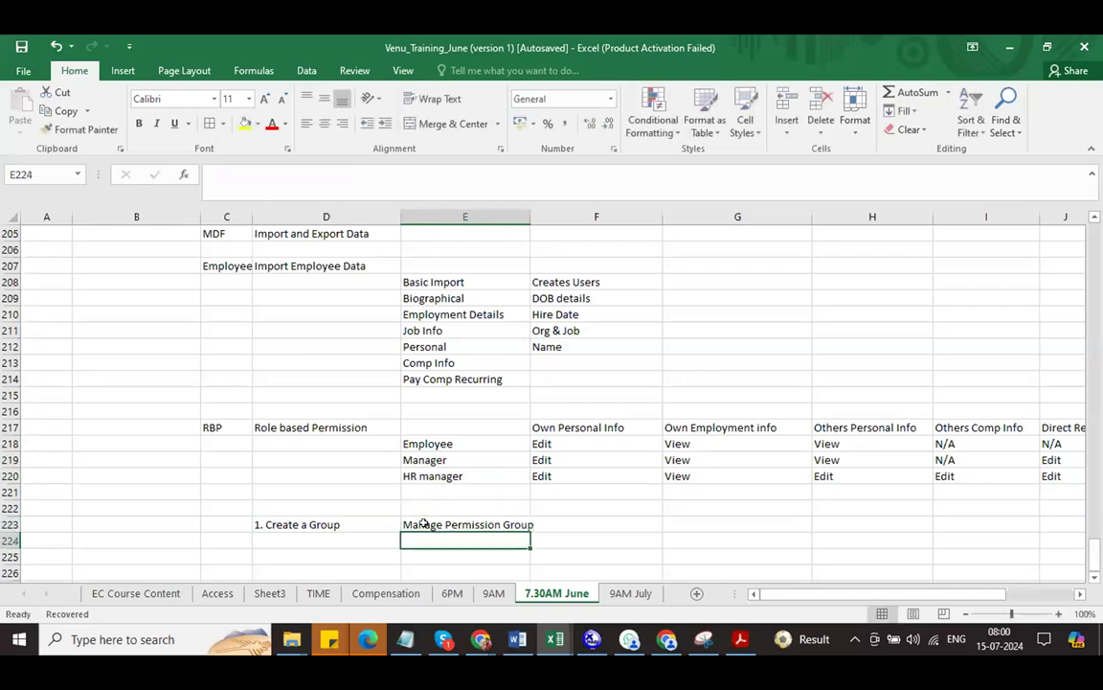
pyautogui.press('Return')
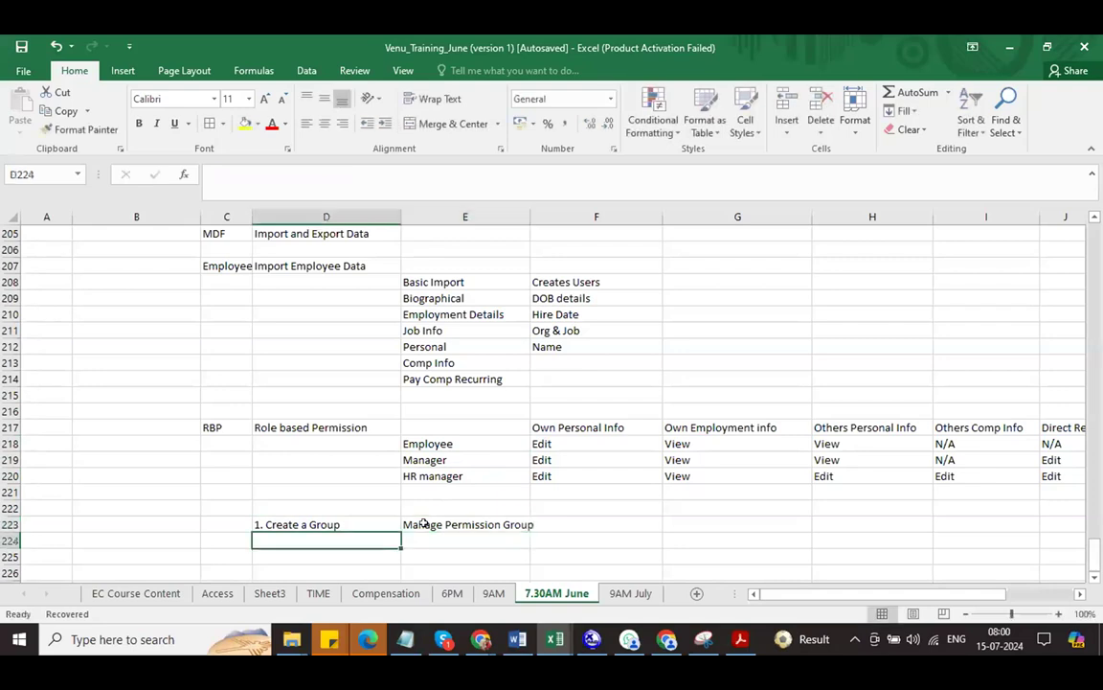
# Add the second procedure line, 2. Create a Role, in D224 with Manage Permission Role beside it in E224.
pyautogui.write('2.')
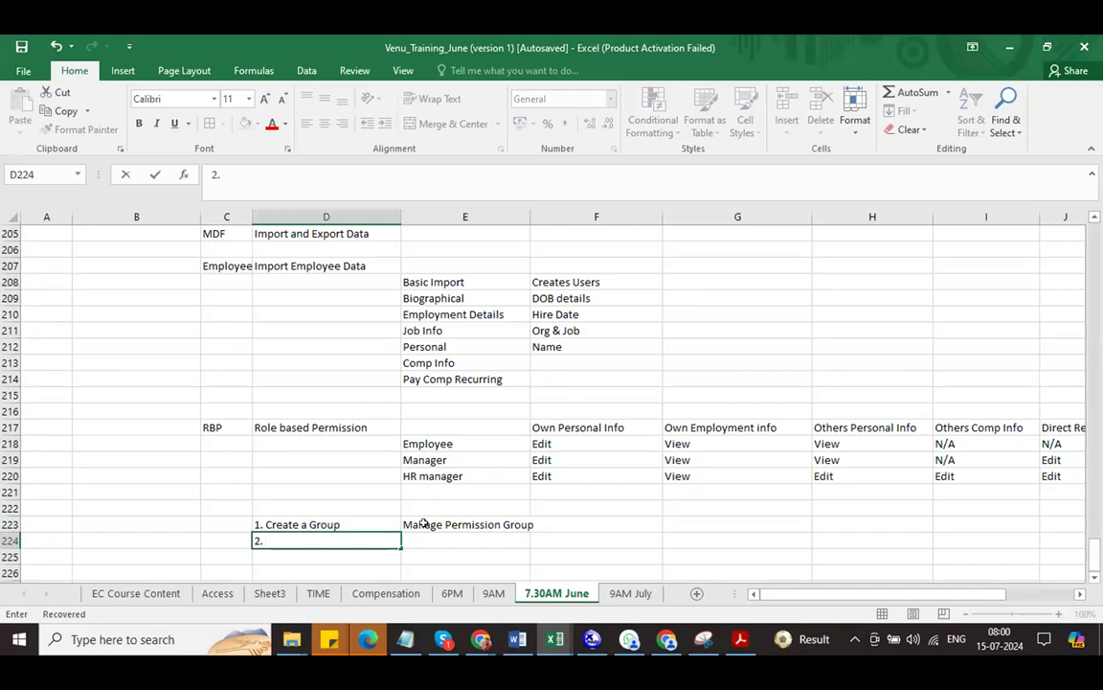
pyautogui.write(' Create a Role')
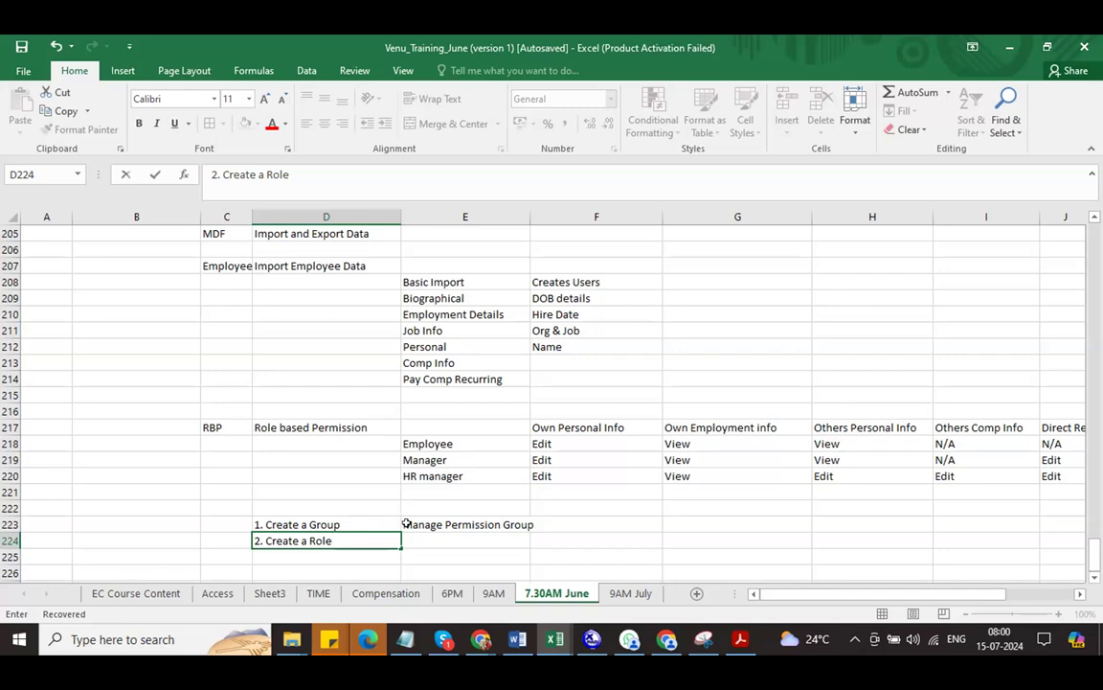
pyautogui.click(418, 536)
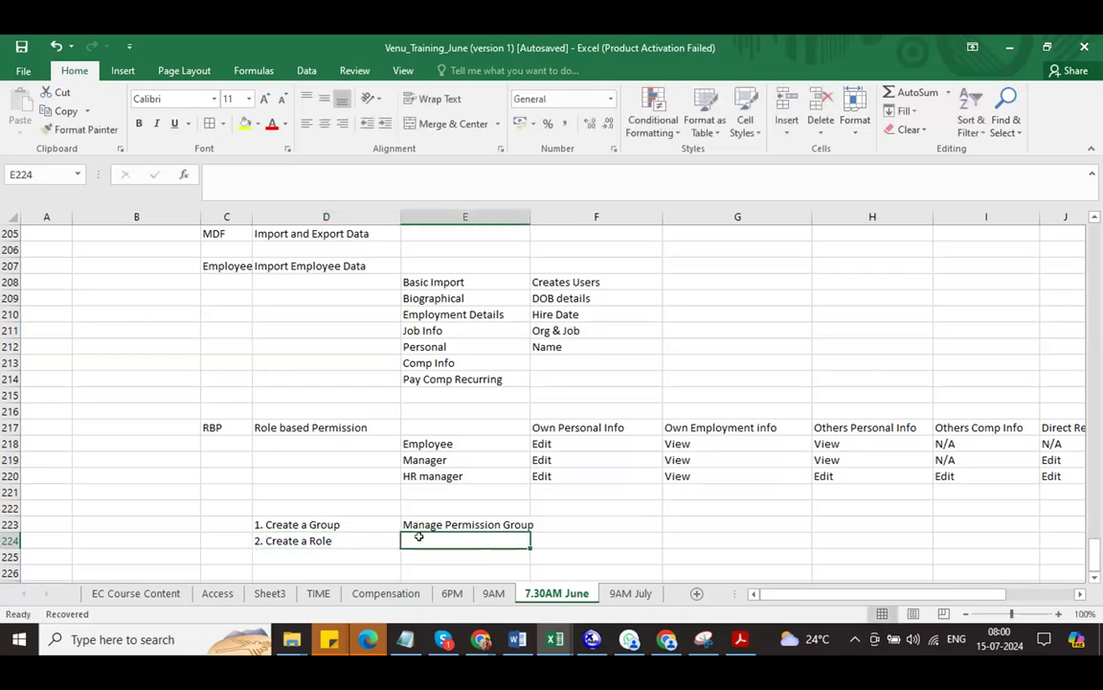
pyautogui.write('Manage Permis')
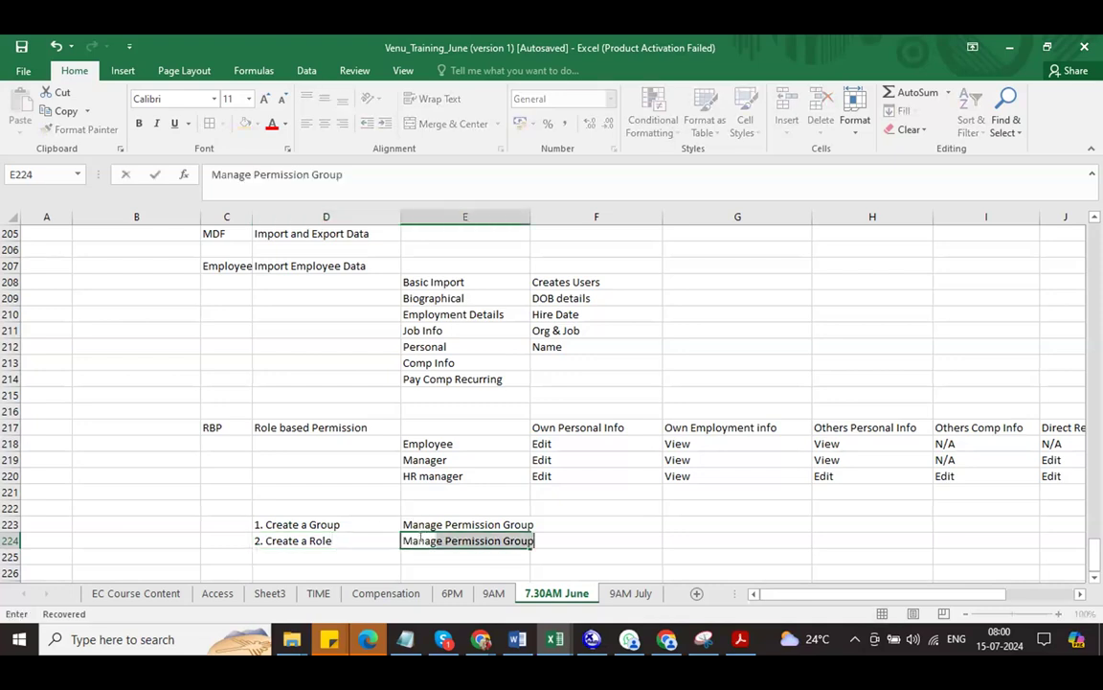
pyautogui.write('sion Role')
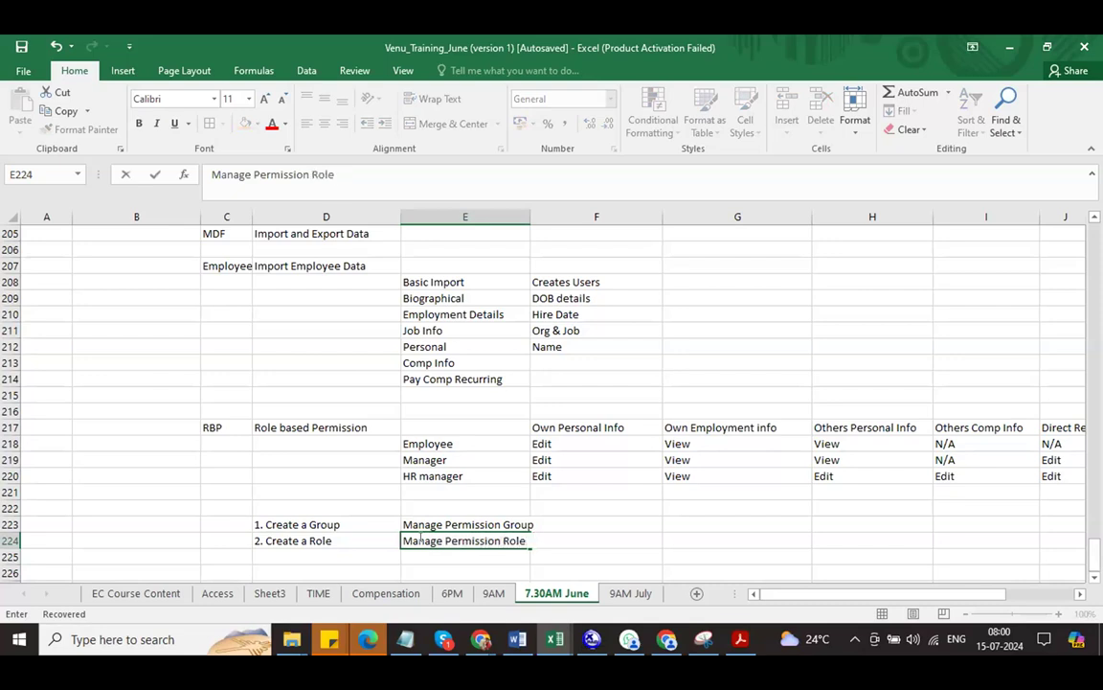
pyautogui.press('Return')
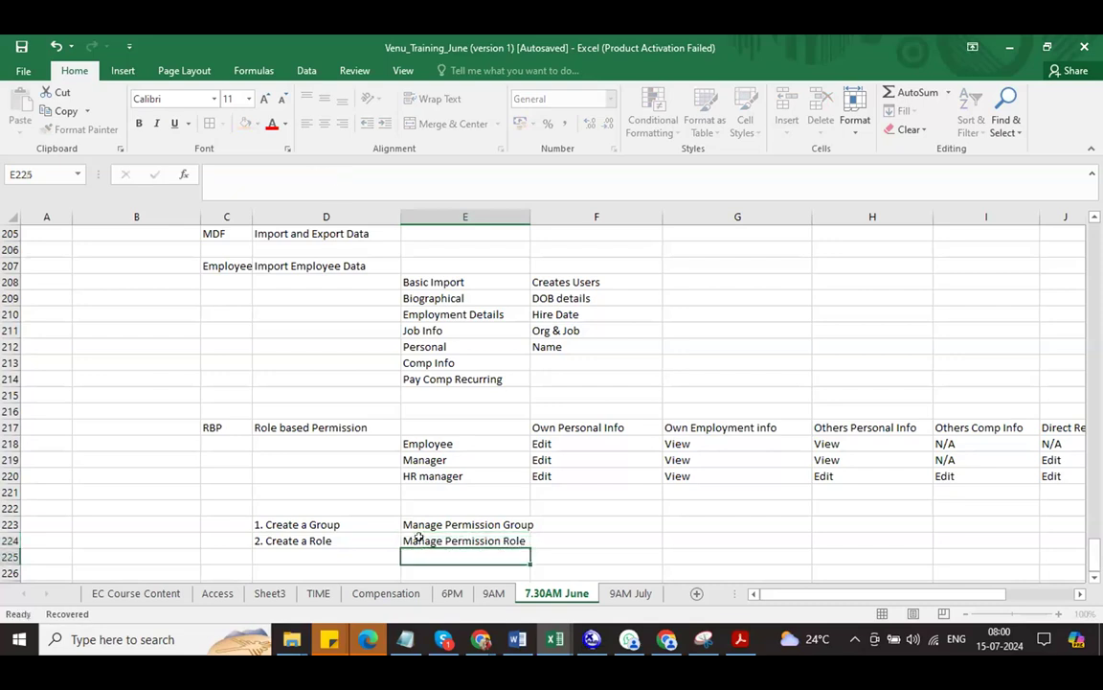
# Add the third procedure line, 3. Assign Group to Role, in D225 and fill E225 with Manage Permission Role from above.
pyautogui.press('Left')
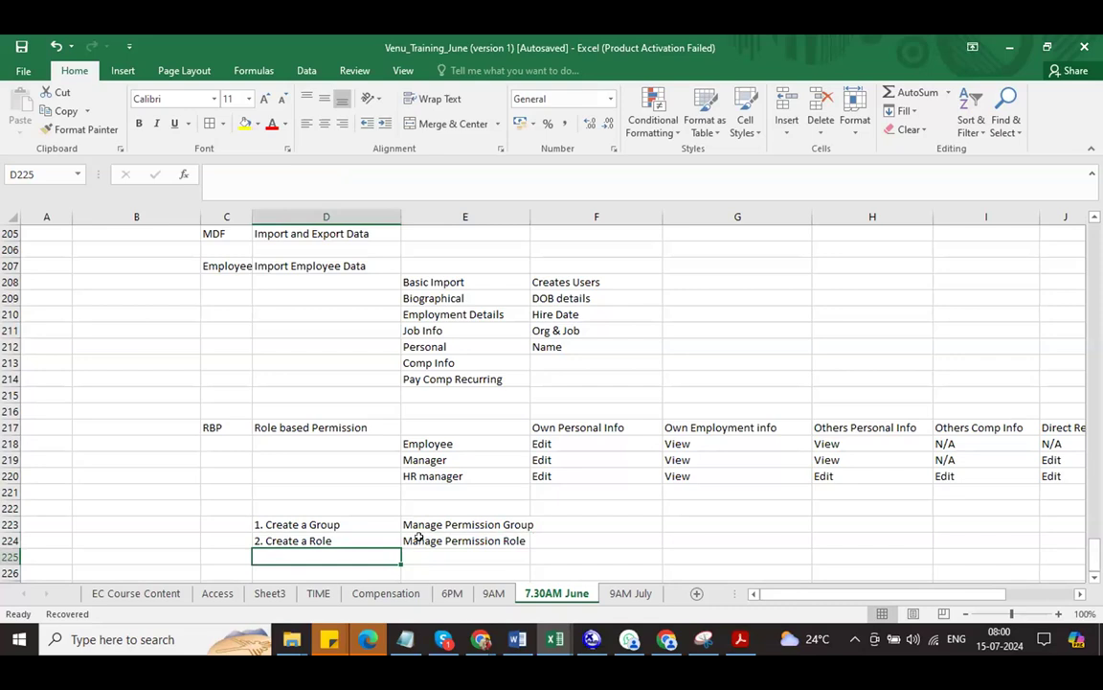
pyautogui.write('3. Assign Group')
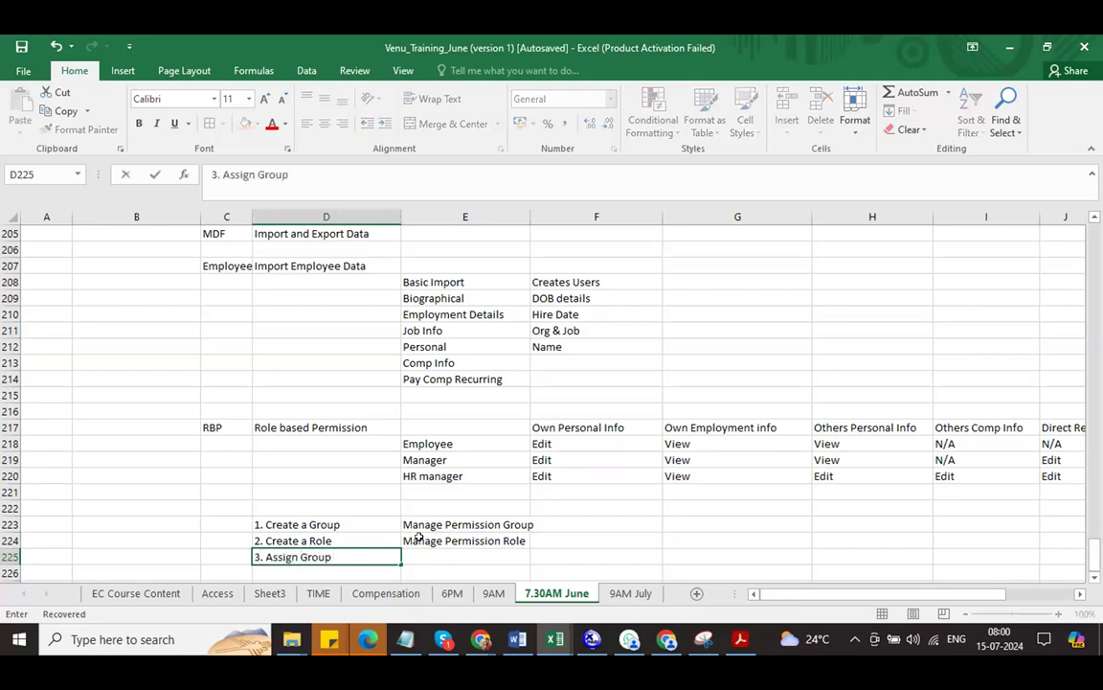
pyautogui.write(' to G')
pyautogui.write('ro')
pyautogui.press('BackSpace')
pyautogui.press('BackSpace')
pyautogui.press('BackSpace')
pyautogui.write('Role')
pyautogui.click(423, 558)
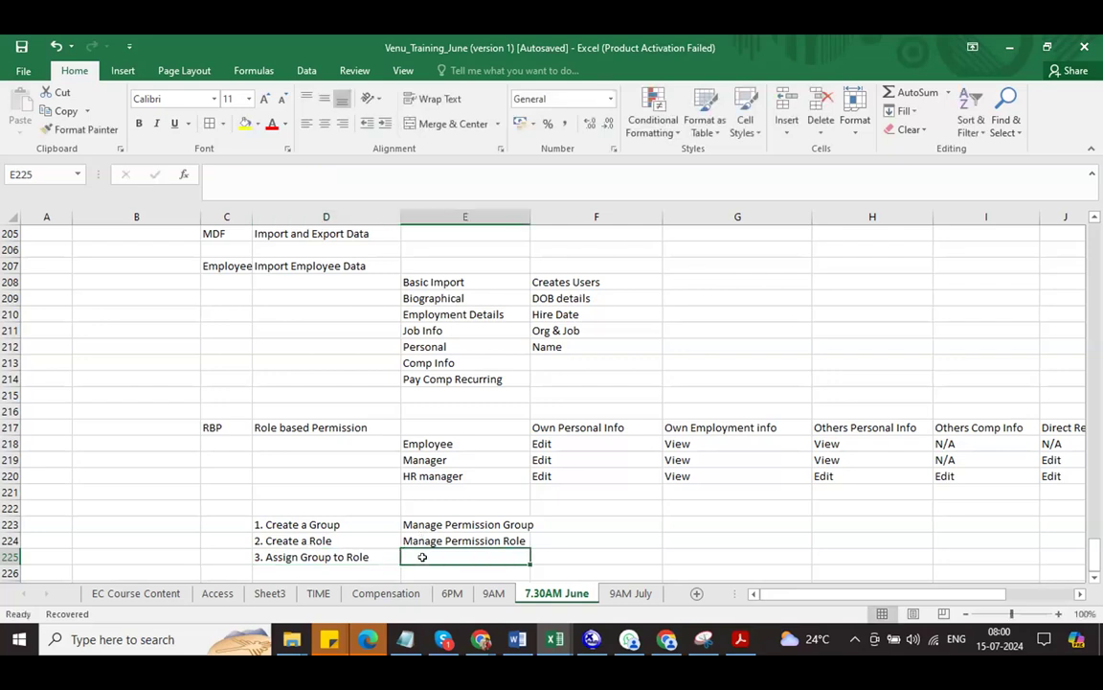
pyautogui.hotkey('ctrl', 'd')
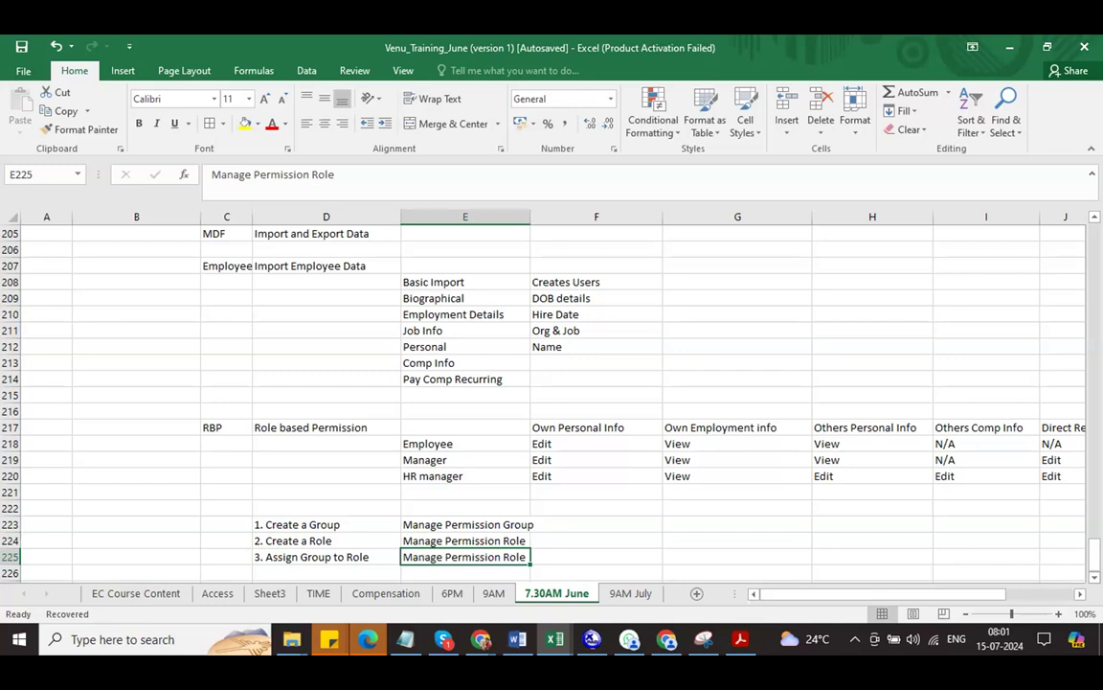
# Enter the labels Granted Group in F226 and Target Group in F227 under the role assignment line.
pyautogui.scroll(-2, 546, 402)
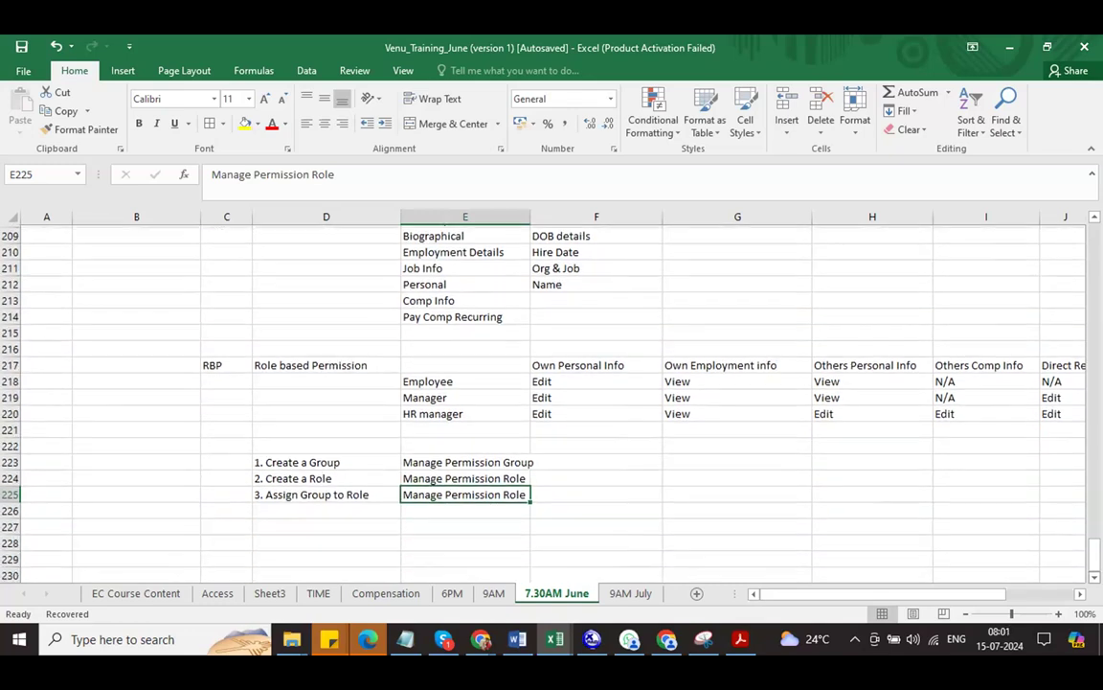
pyautogui.scroll(-1, 546, 402)
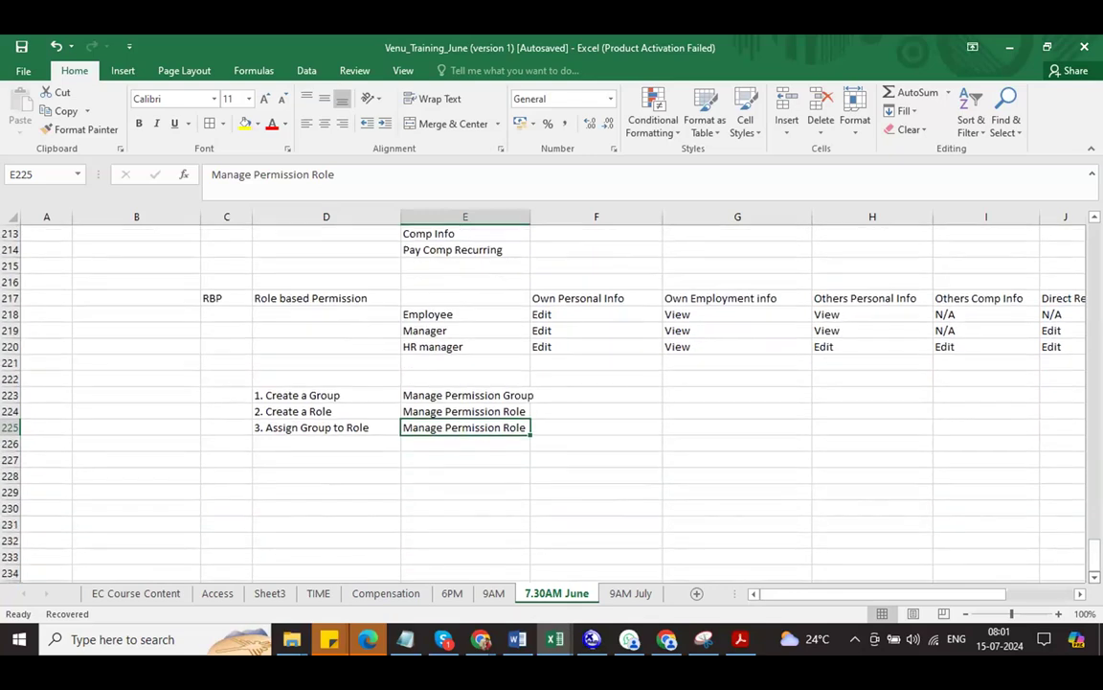
pyautogui.click(601, 445)
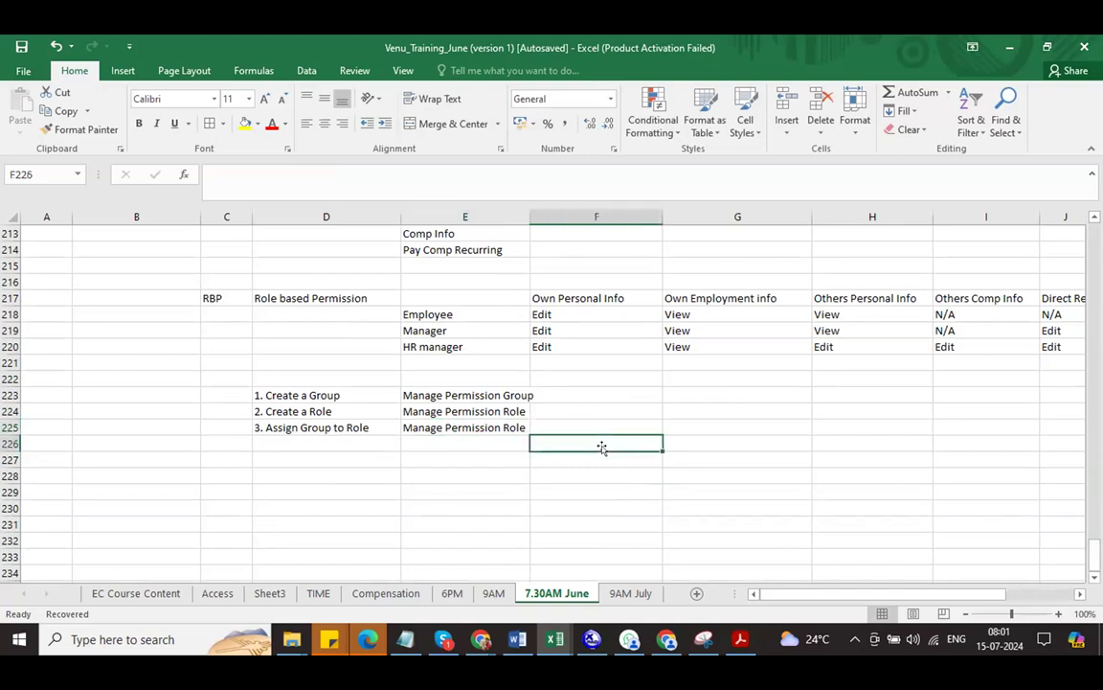
pyautogui.write('Granted')
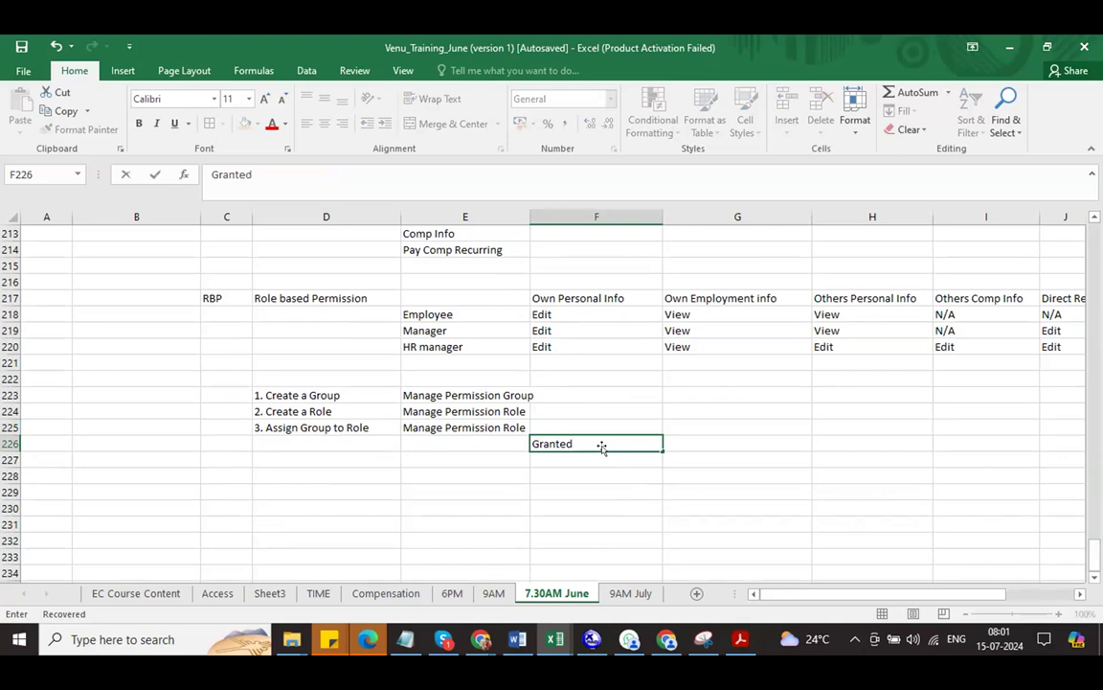
pyautogui.write(' Group')
pyautogui.press('Return')
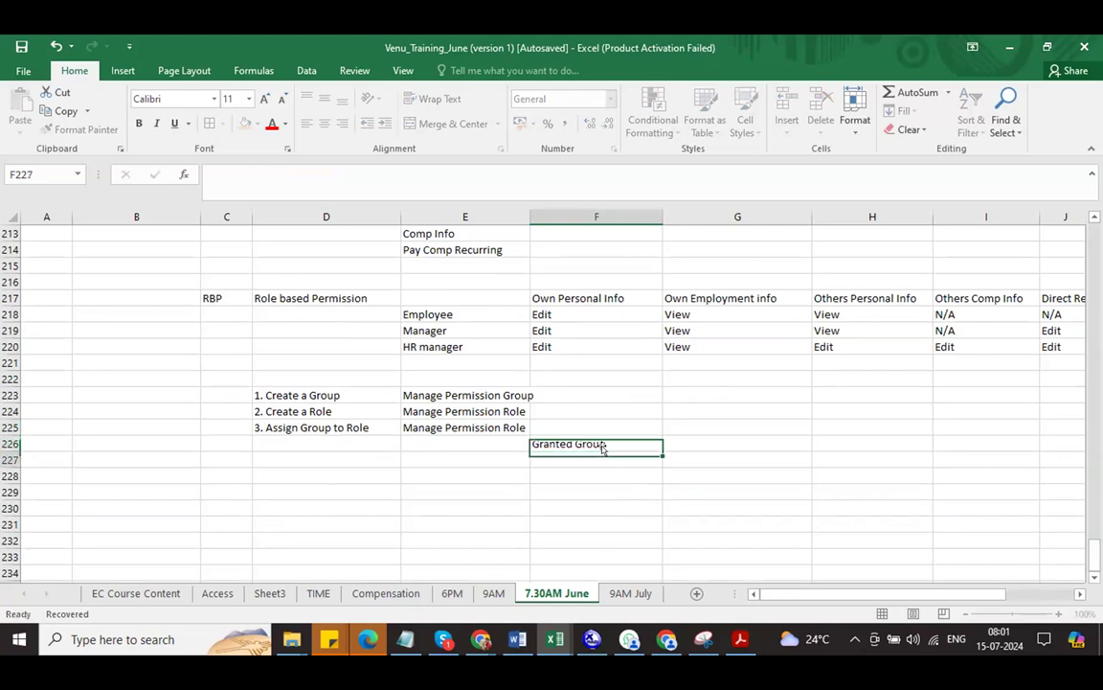
pyautogui.write('Target')
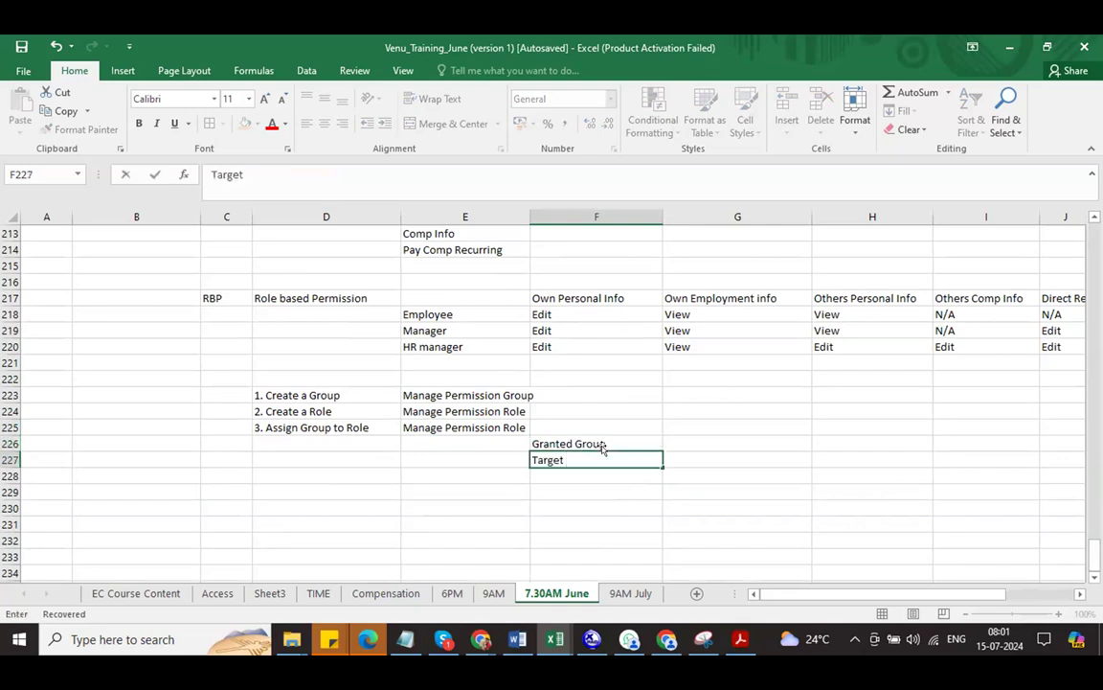
pyautogui.write(' Group')
pyautogui.click(651, 487)
# Enter the example locations Hyderabad for the Granted Group in G226 and Bangalore for the Target Group in G227.
pyautogui.click(575, 438)
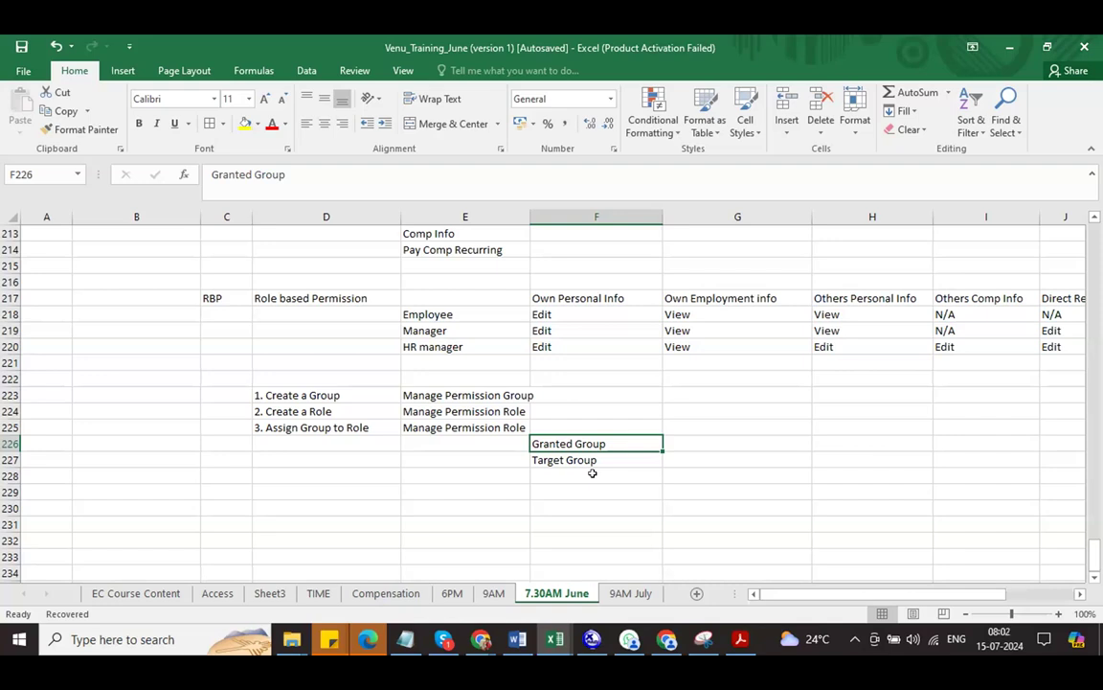
pyautogui.click(746, 441)
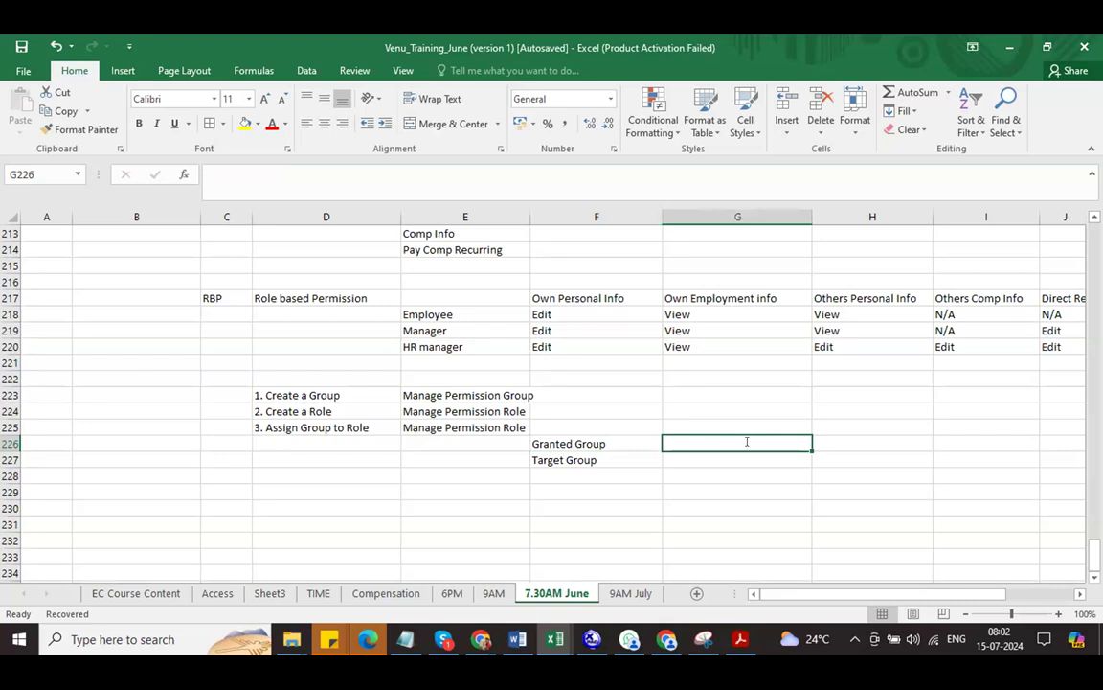
pyautogui.write('Hyderabad')
pyautogui.press('Return')
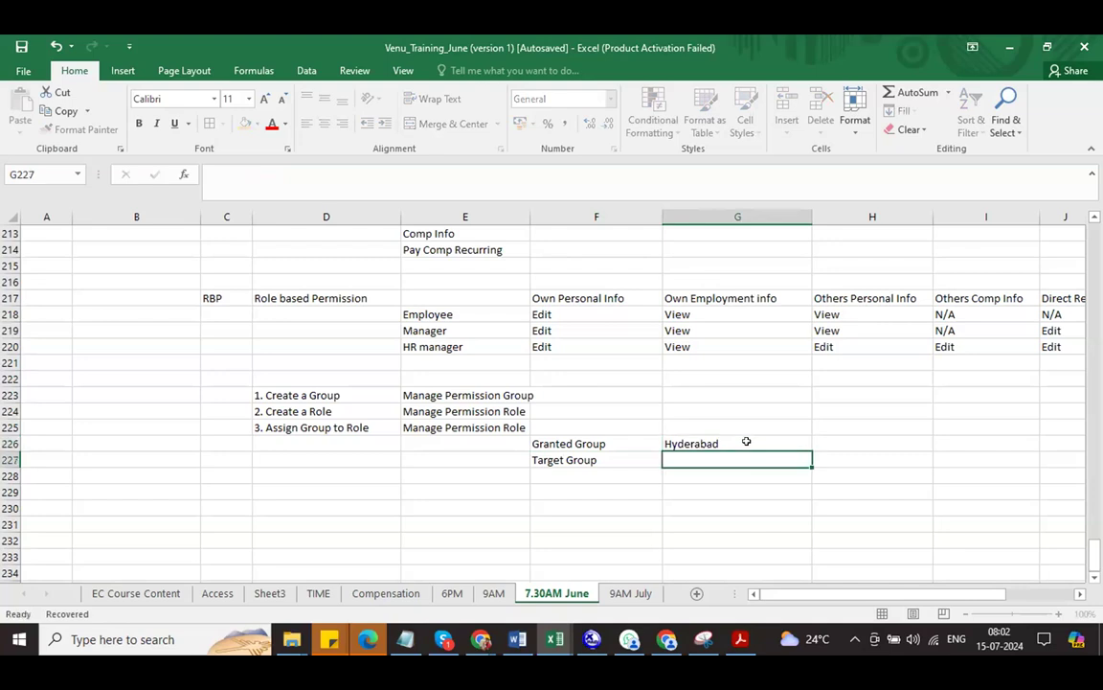
pyautogui.write('Bangalore')
pyautogui.press('Return')
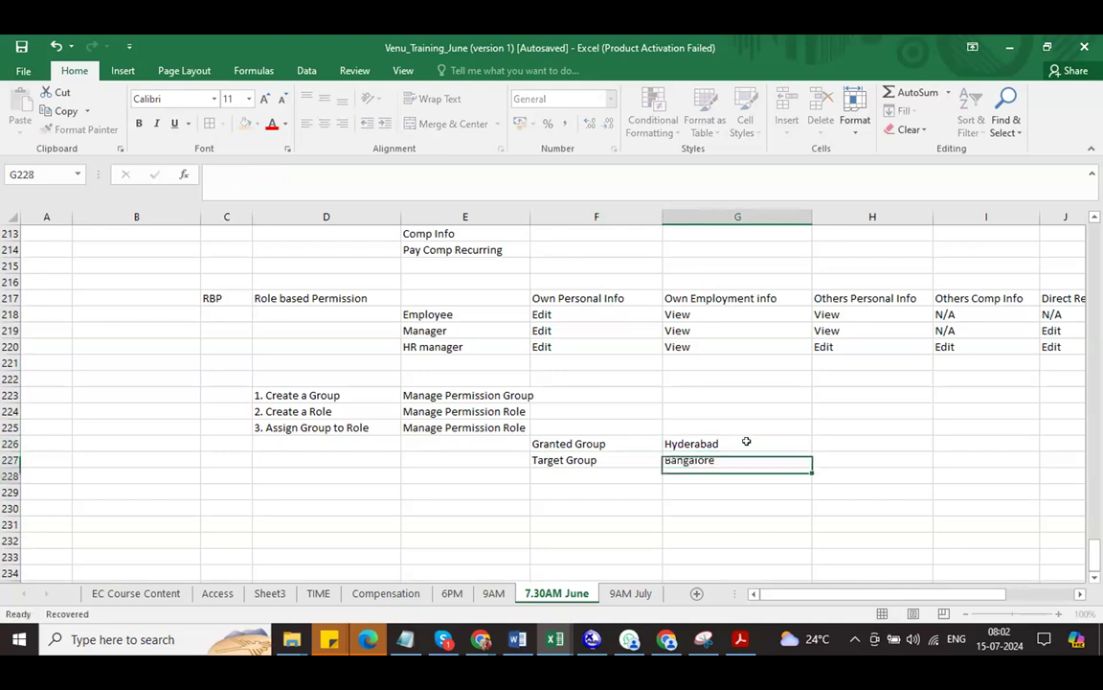
# Add Kolkata and Delhi below Bangalore in the city list, in cells G228 and G229.
pyautogui.write('Kolka')
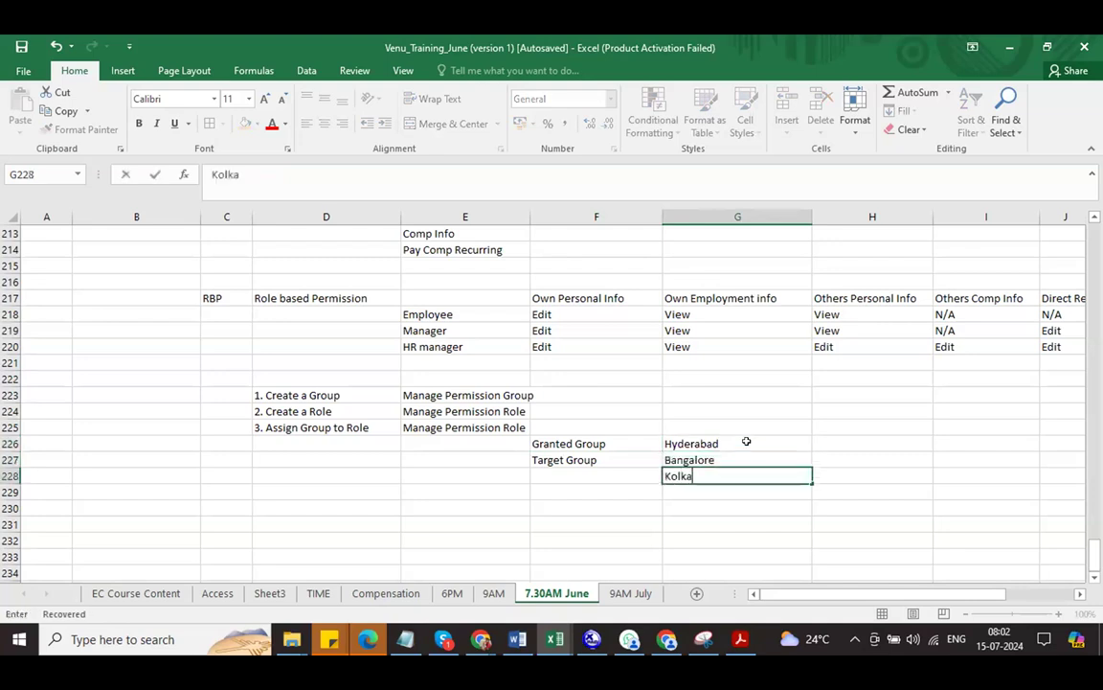
pyautogui.write('ta')
pyautogui.press('Return')
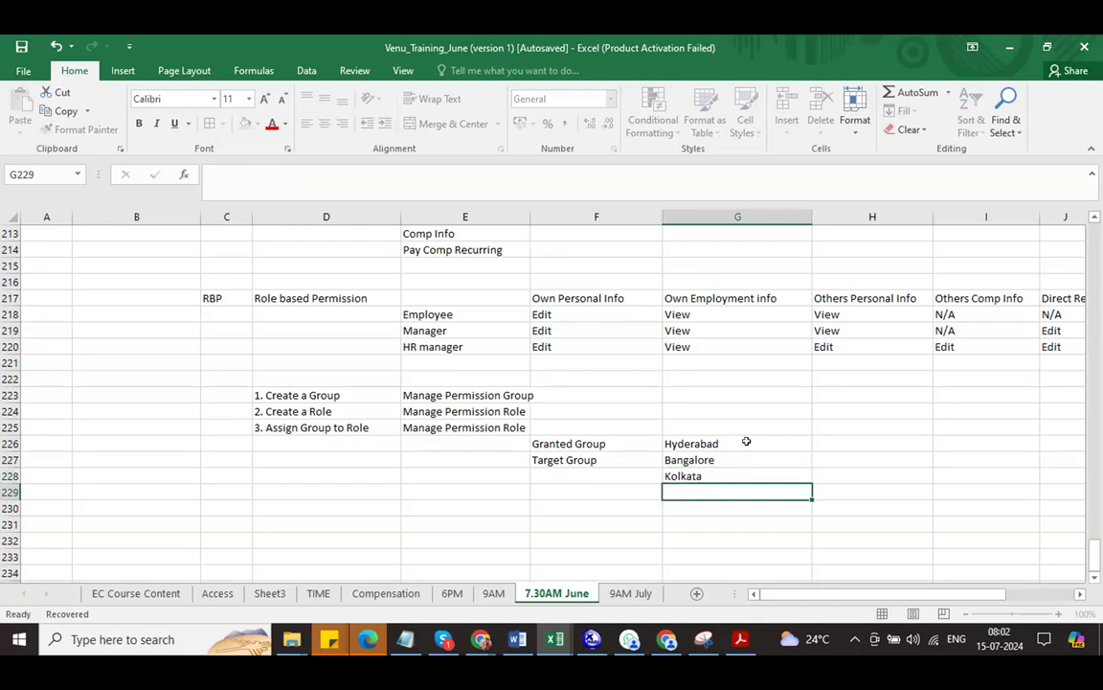
pyautogui.write('Delhi')
pyautogui.press('Return')
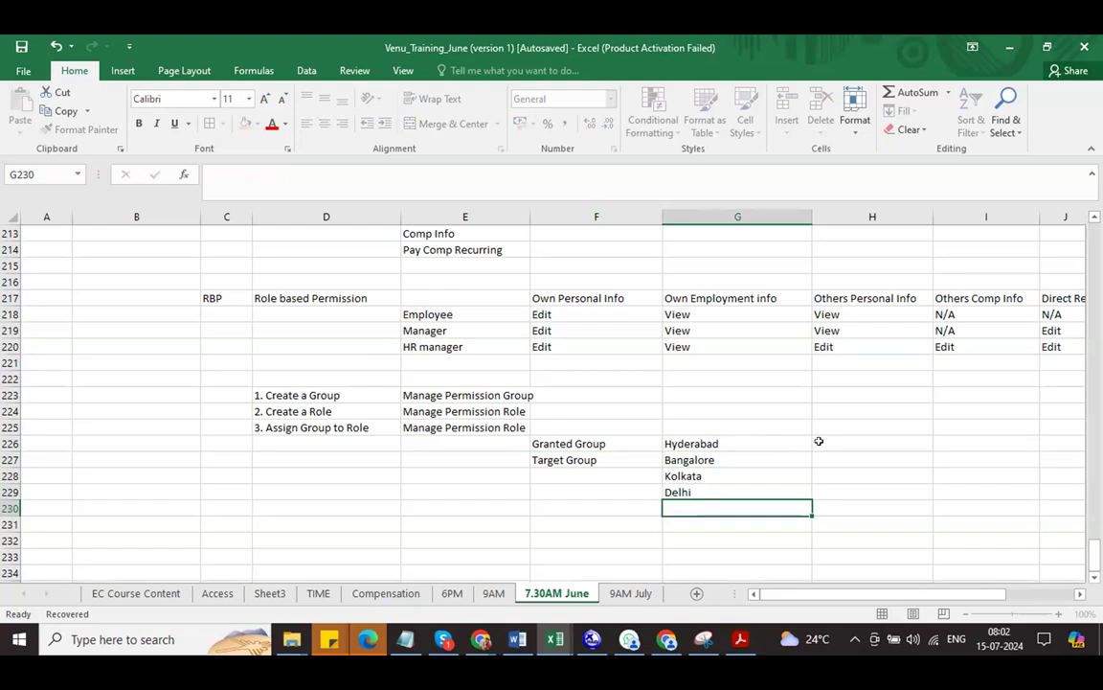
# Enter 3000, 4000, 5000 and 6000 beside Hyderabad, Bangalore, Kolkata and Delhi in cells H226 to H229.
pyautogui.click(820, 442)
pyautogui.write('300')
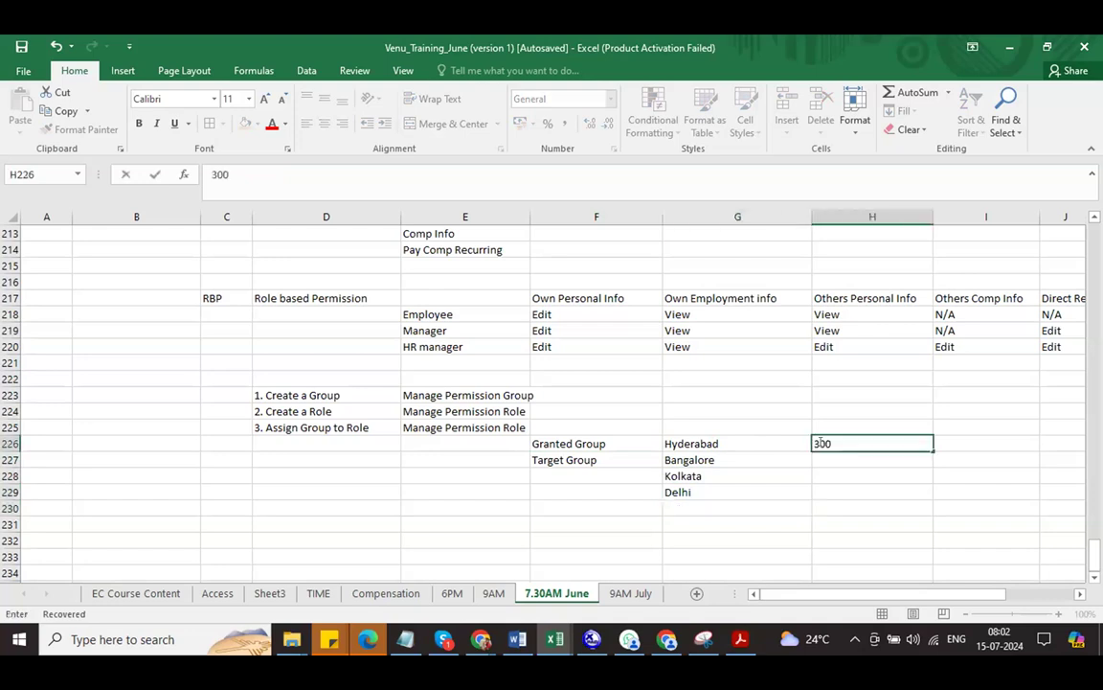
pyautogui.write('0')
pyautogui.press('Return')
pyautogui.write('4000')
pyautogui.press('Return')
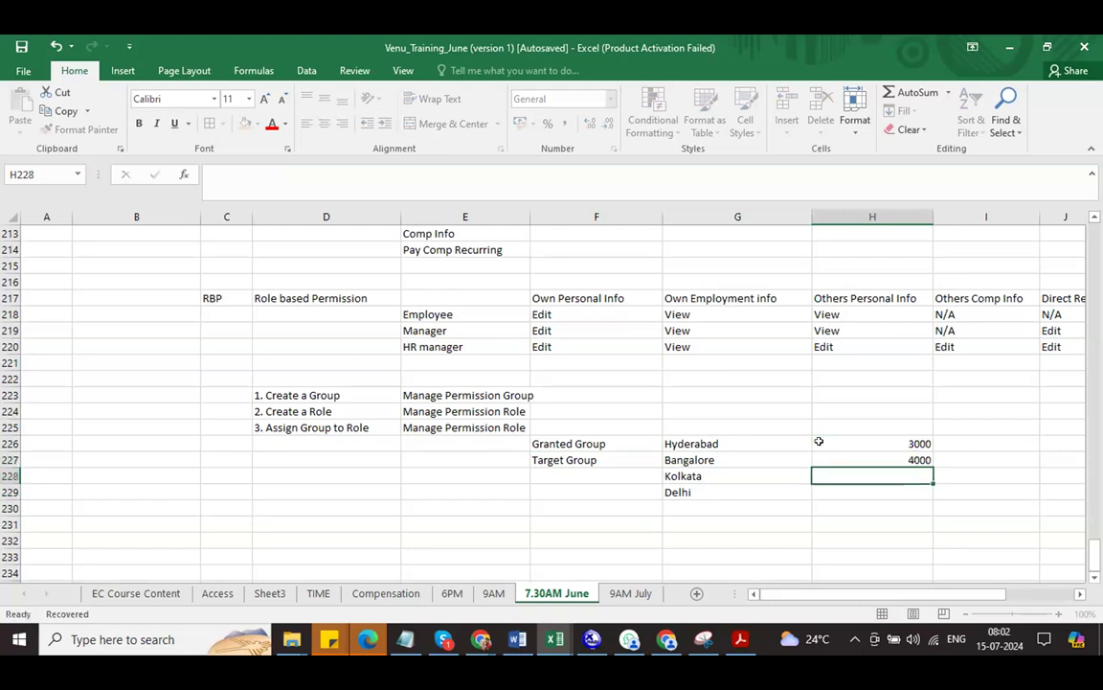
pyautogui.write('5000')
pyautogui.press('Return')
pyautogui.write('60')
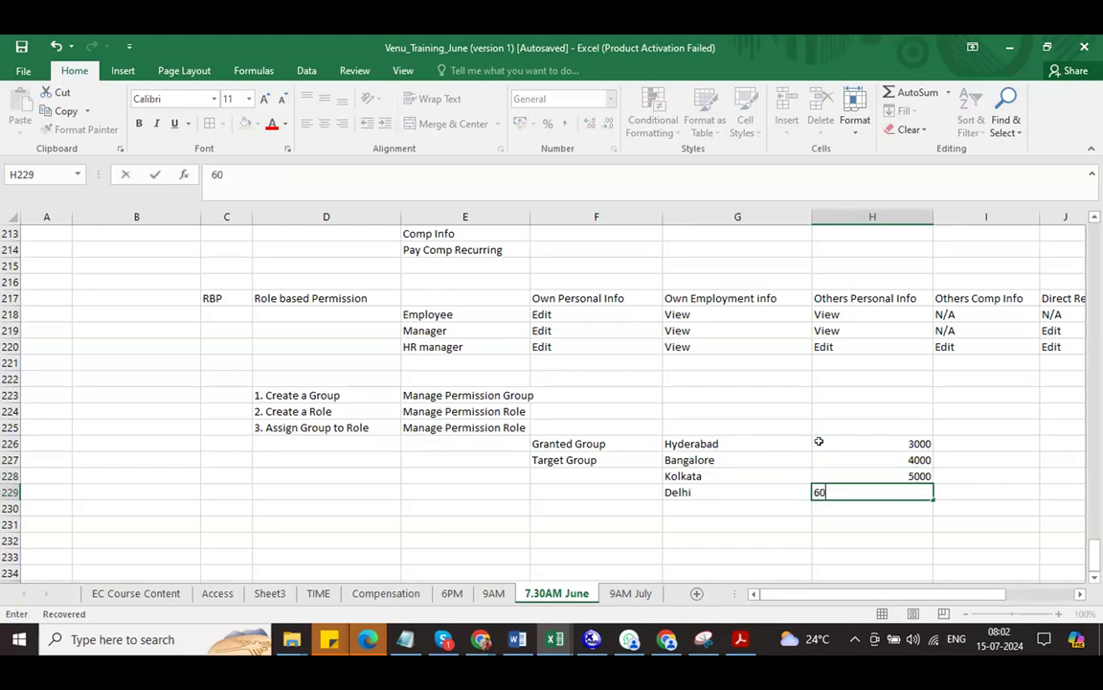
pyautogui.write('00')
pyautogui.press('Return')
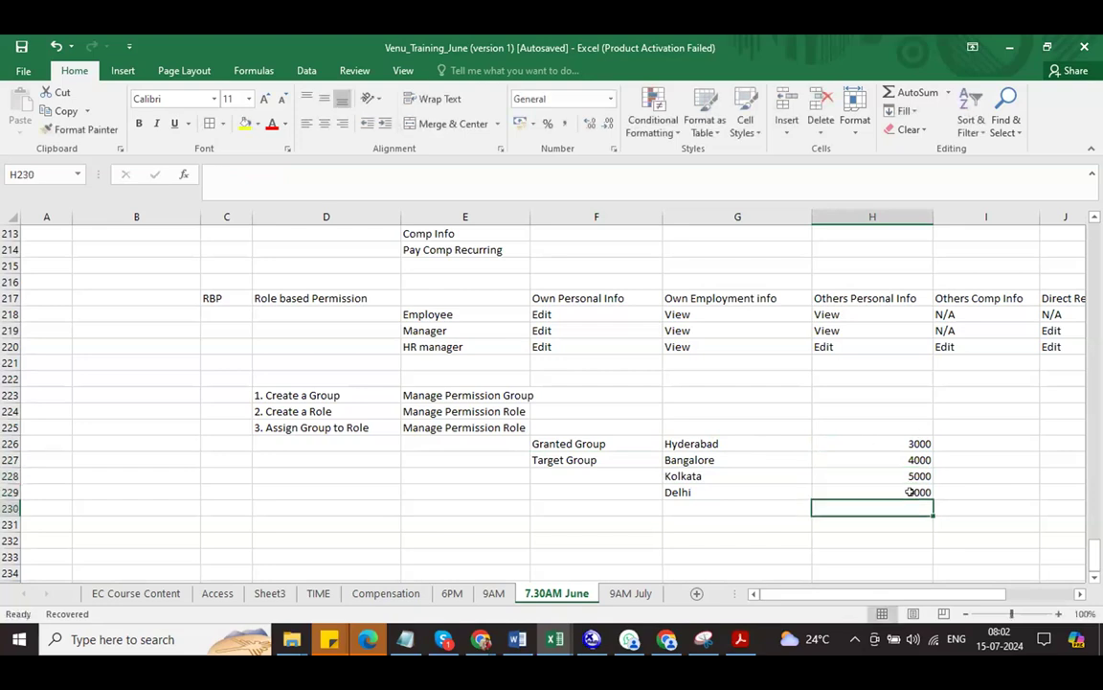
# Total the four city figures in H226:H229 with AutoSum in the cell directly beneath them.
pyautogui.moveTo(915, 445); pyautogui.dragTo(915, 491)
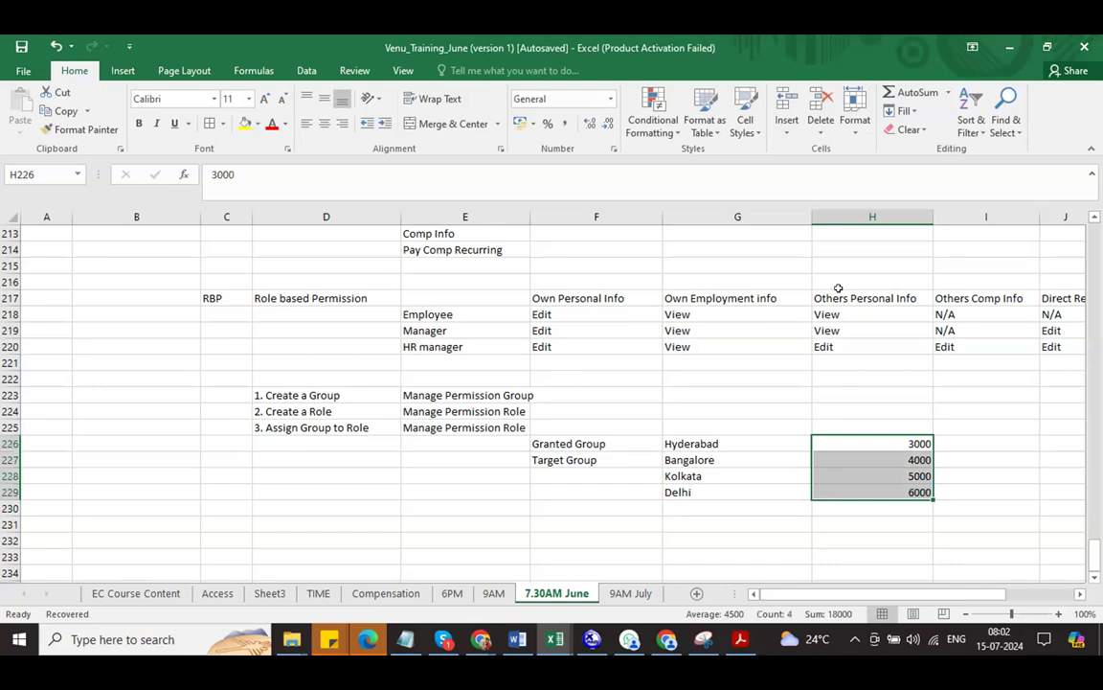
pyautogui.click(905, 93)
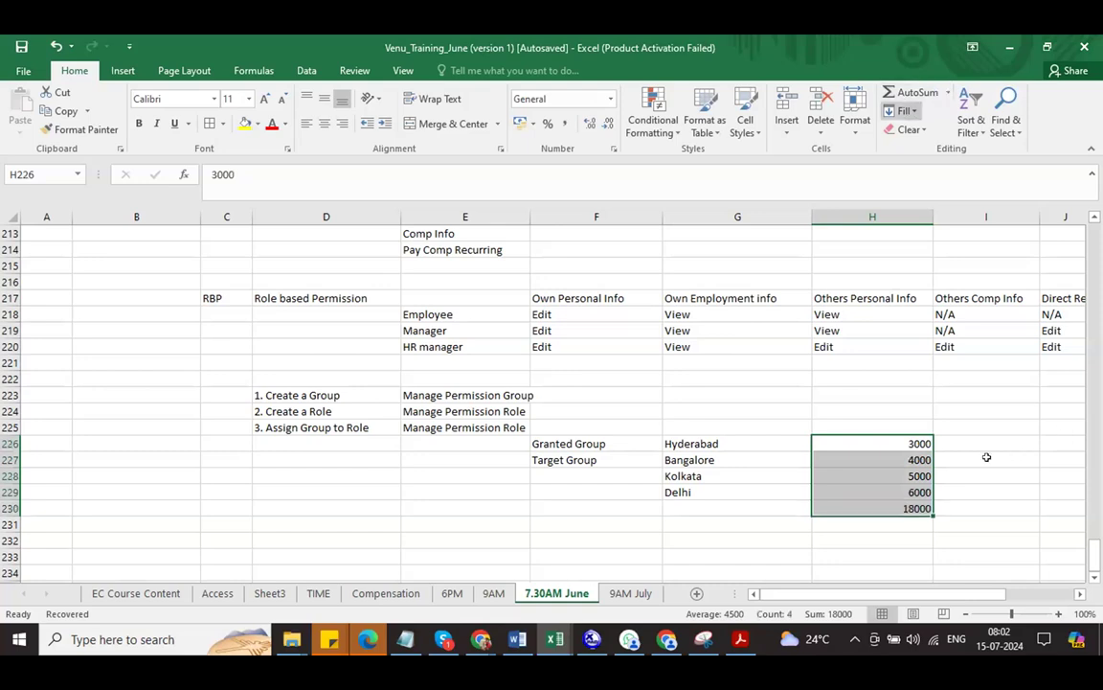
pyautogui.click(953, 441)
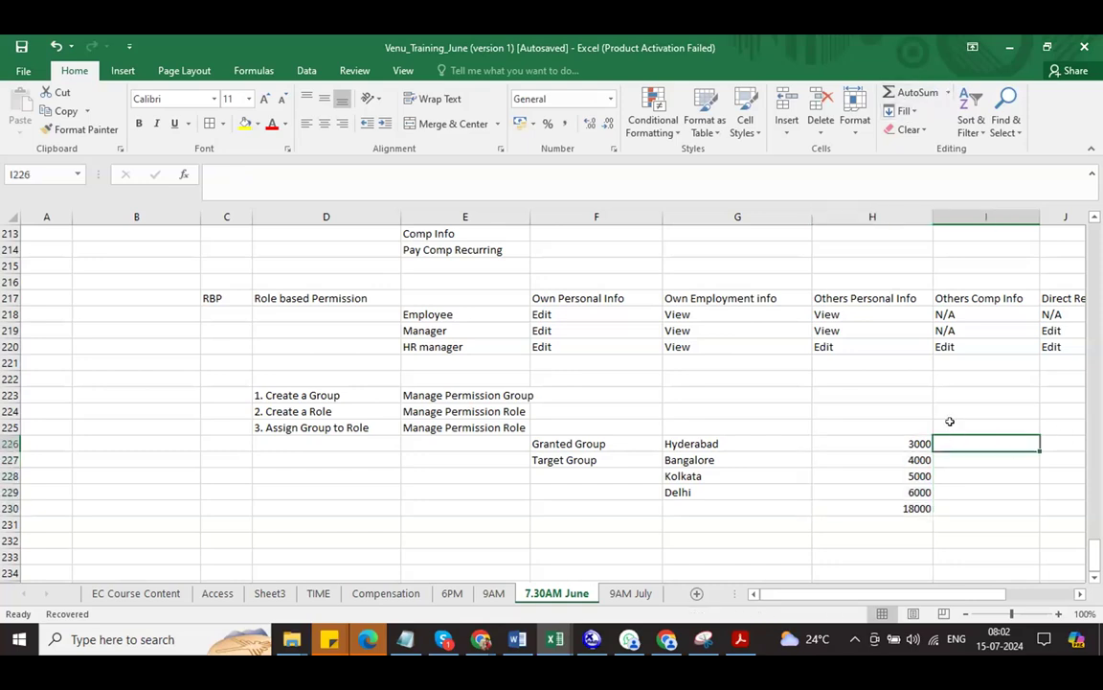
# Add an HR column headed in I225 with 3, 4, 5 and 6 for the four cities and 18 in the total row.
pyautogui.click(950, 421)
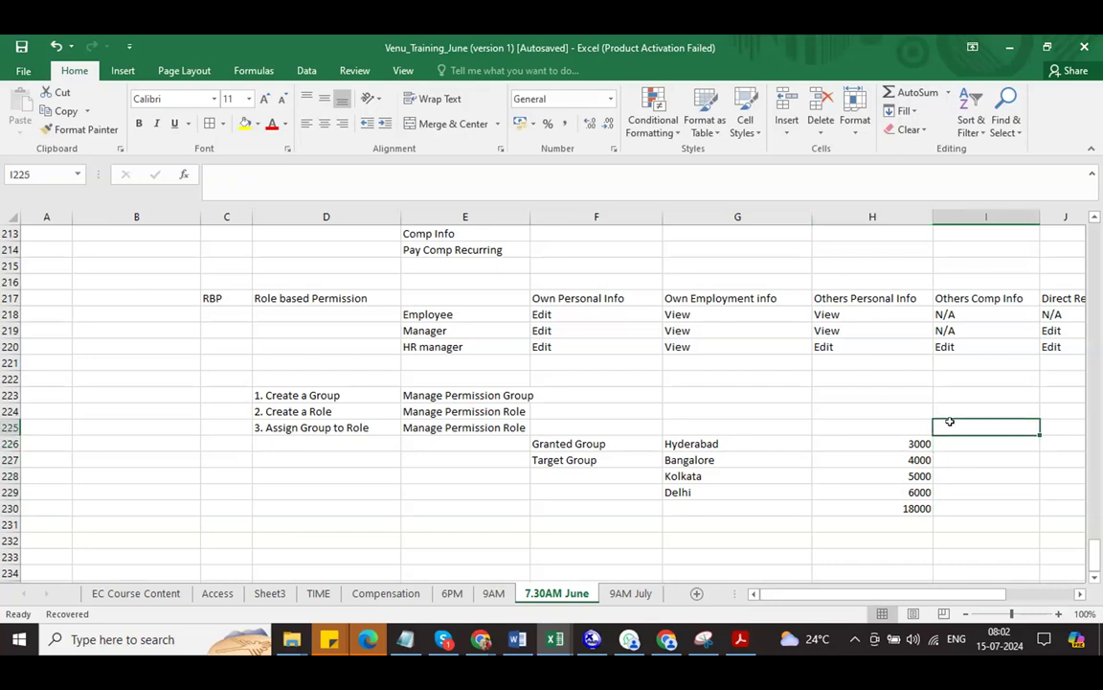
pyautogui.write('HR')
pyautogui.press('Return')
pyautogui.write('3')
pyautogui.press('Return')
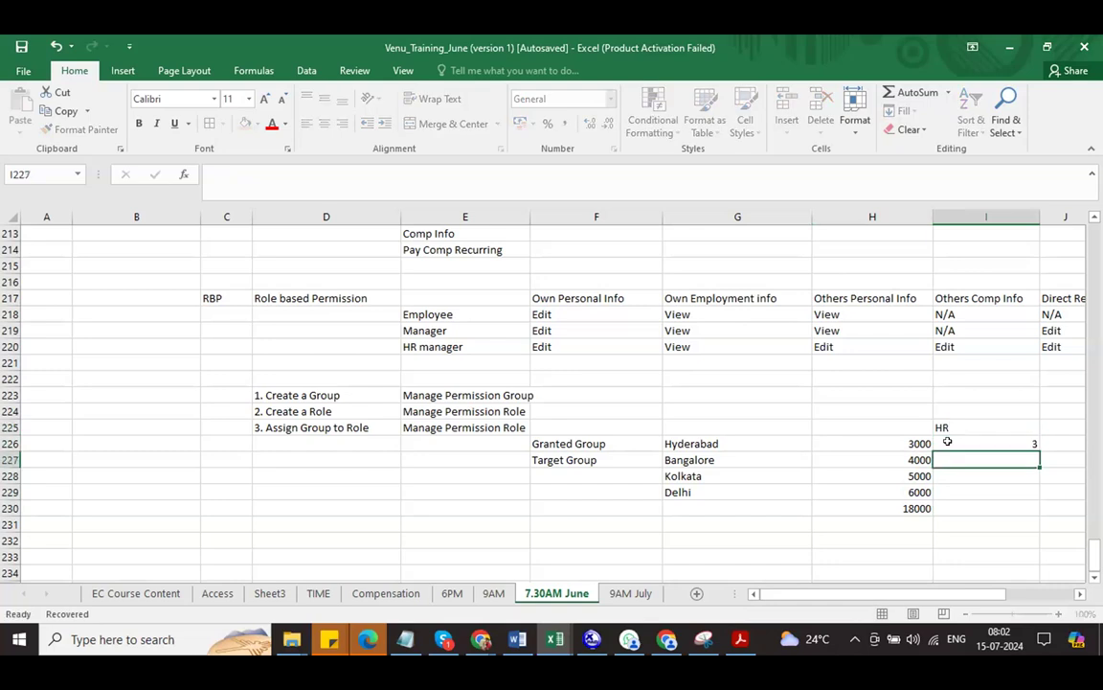
pyautogui.write('4')
pyautogui.press('Return')
pyautogui.write('5')
pyautogui.press('Return')
pyautogui.write('6')
pyautogui.press('Return')
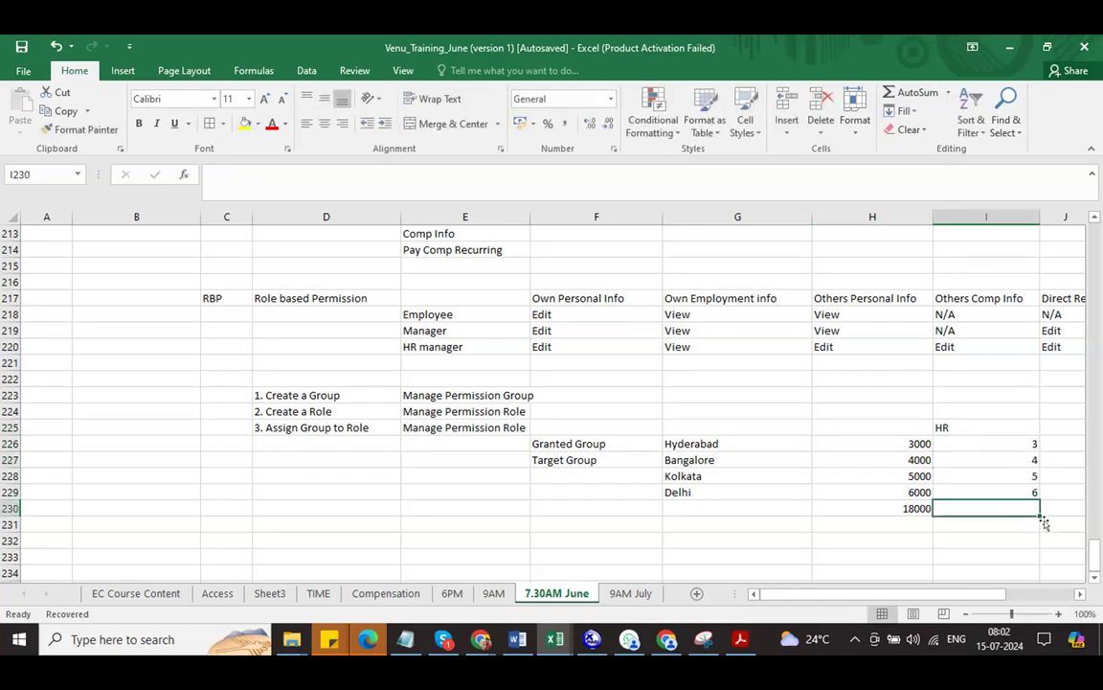
pyautogui.write('18')
pyautogui.press('Return')
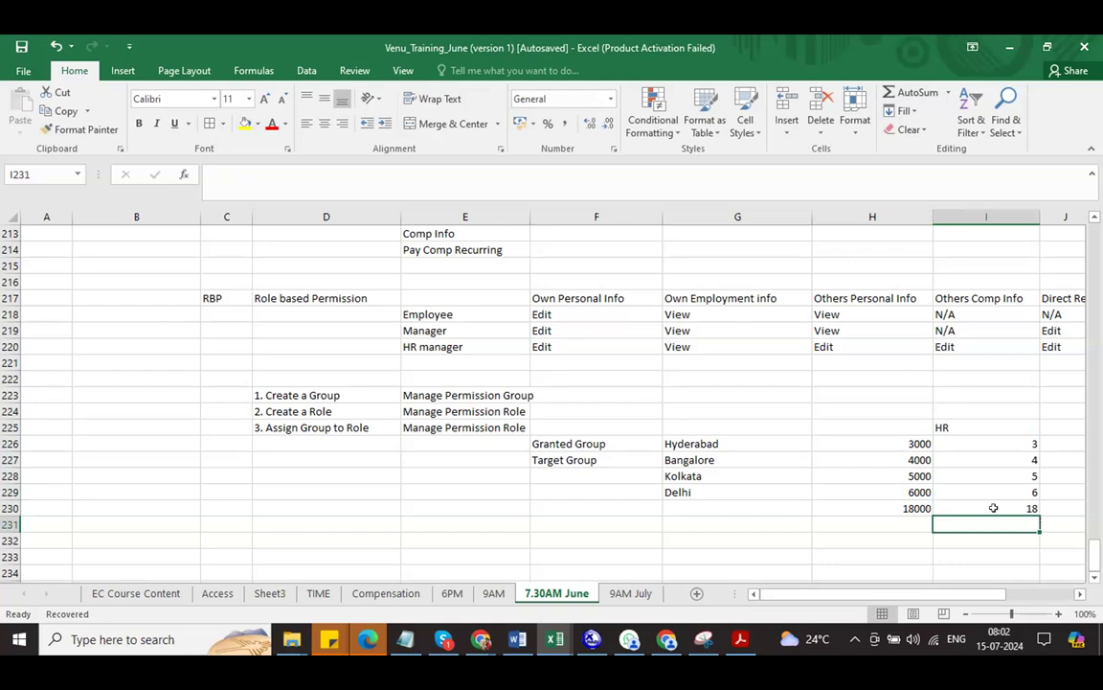
# Compare the HR figures with the neighbouring employee figures for Hyderabad, Bangalore and Kolkata.
pyautogui.click(1013, 505)
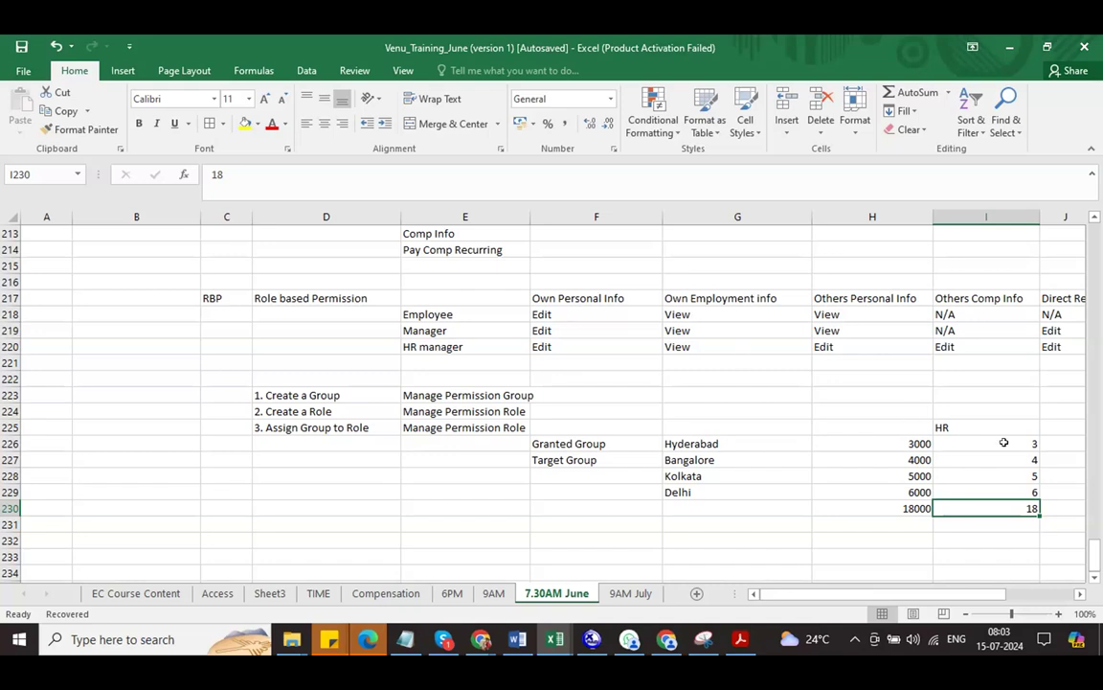
pyautogui.click(901, 439)
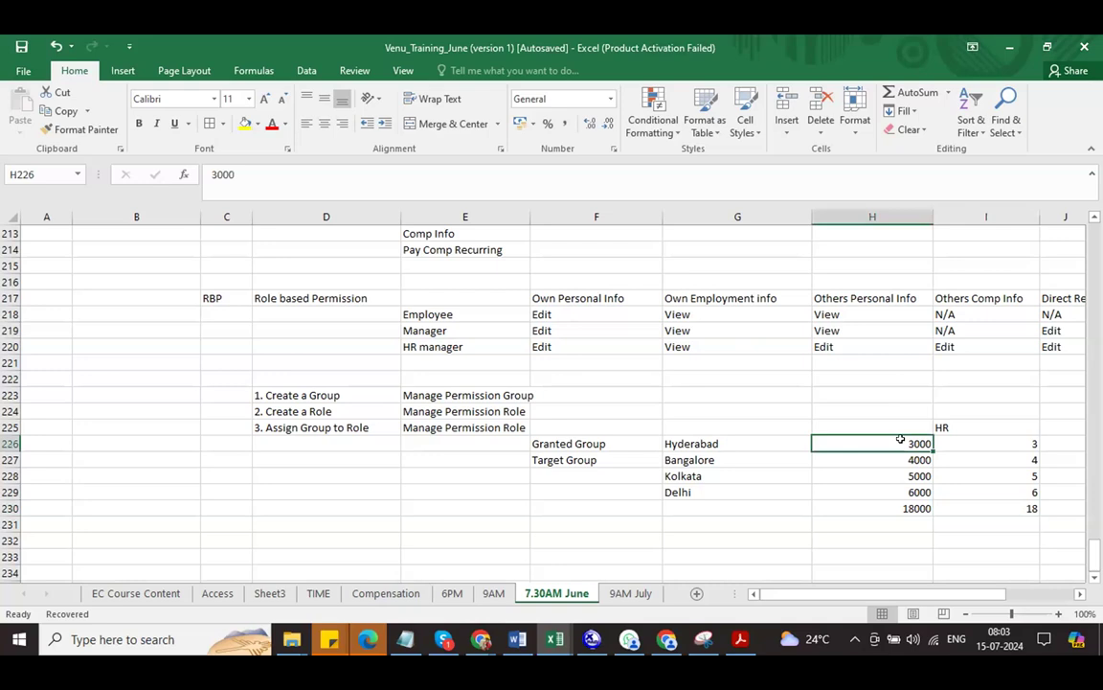
pyautogui.click(1006, 458)
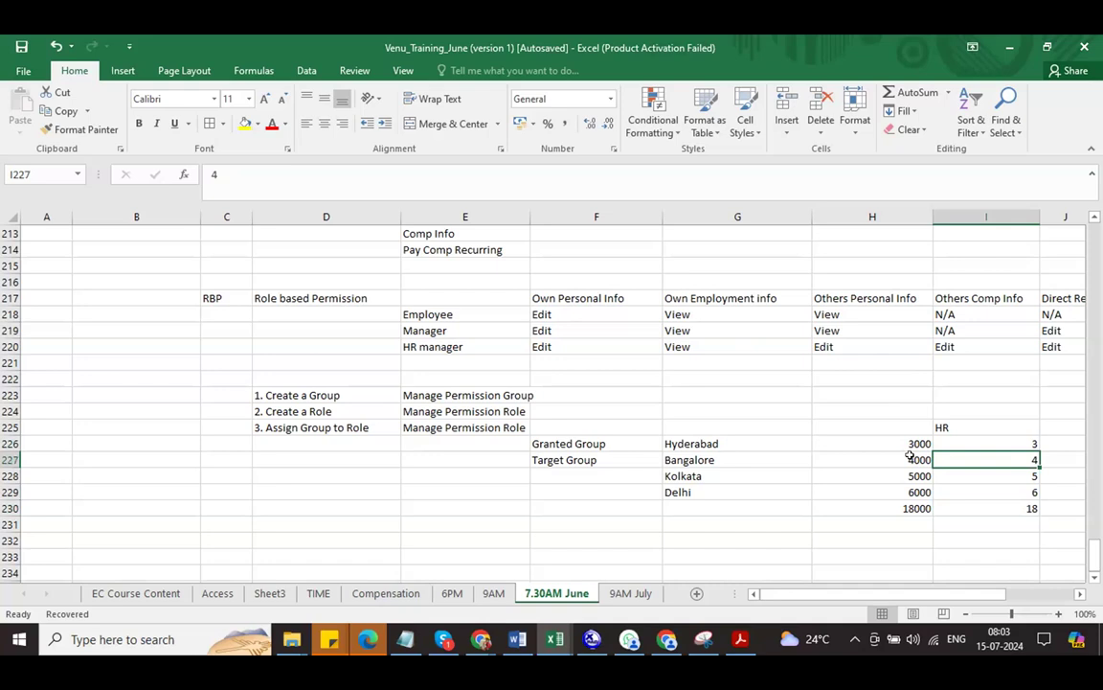
pyautogui.click(910, 458)
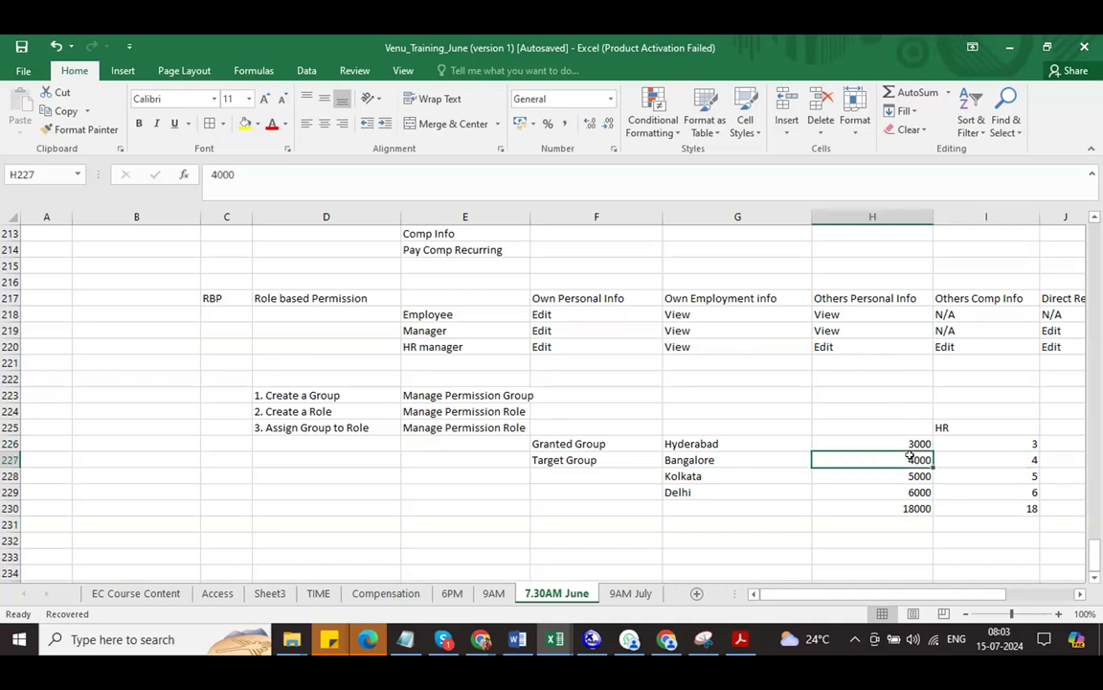
pyautogui.click(1006, 474)
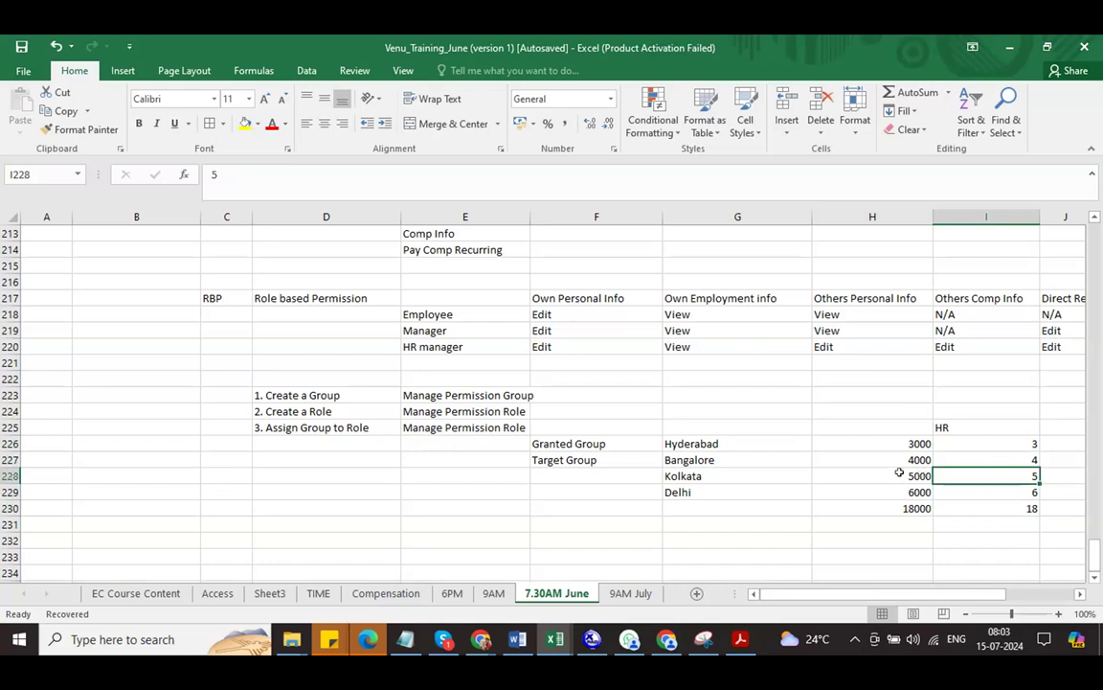
pyautogui.press('Left')
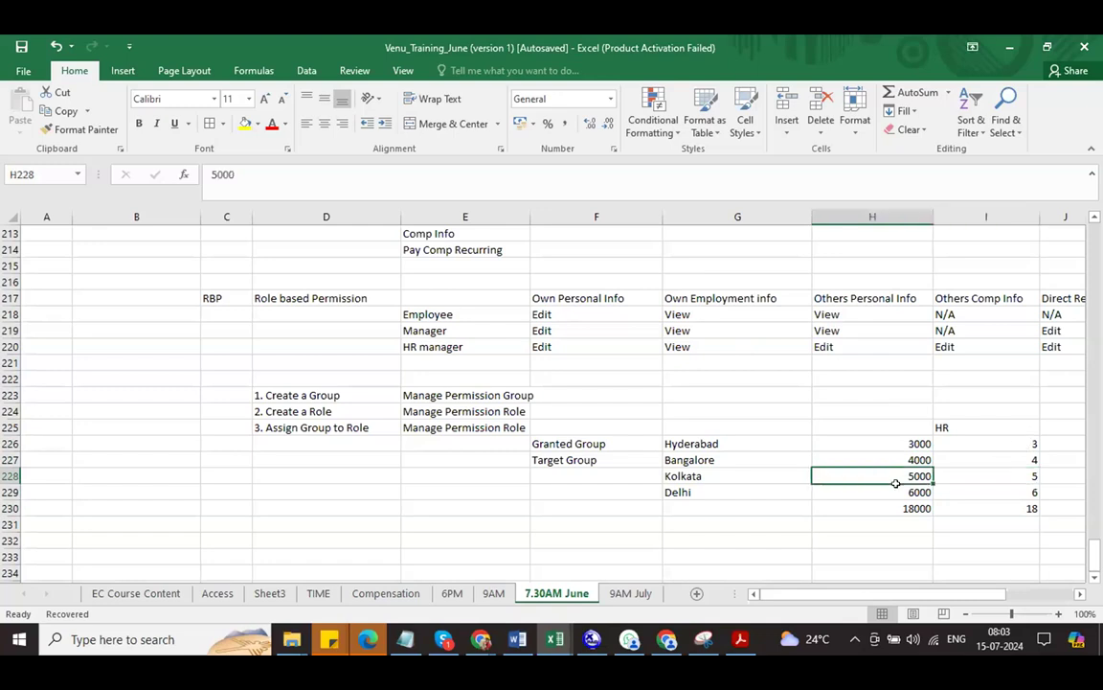
pyautogui.click(987, 445)
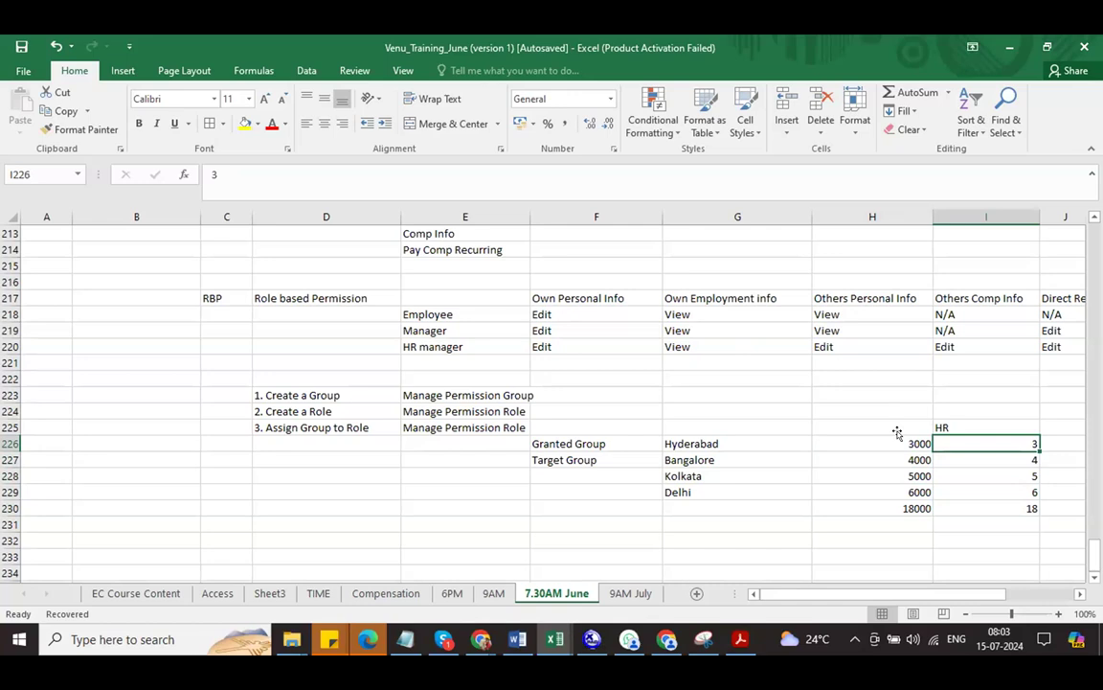
pyautogui.press('Left')
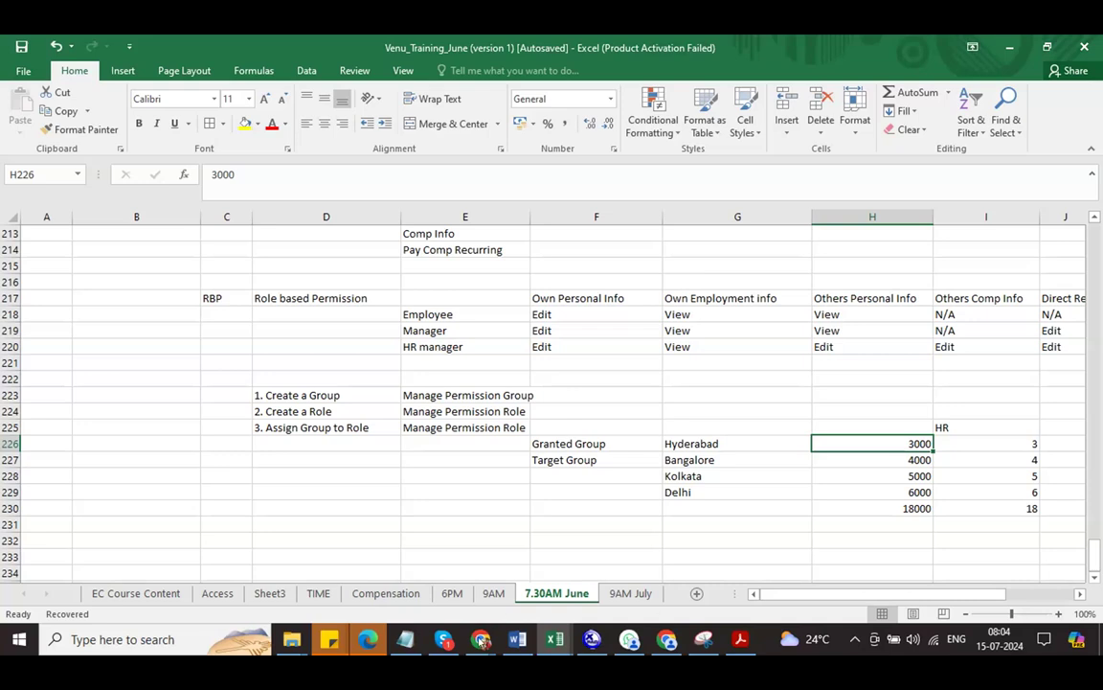
# Switch to the SuccessFactors Org Chart window in Chrome and go to the Home page.
pyautogui.click(251, 524)
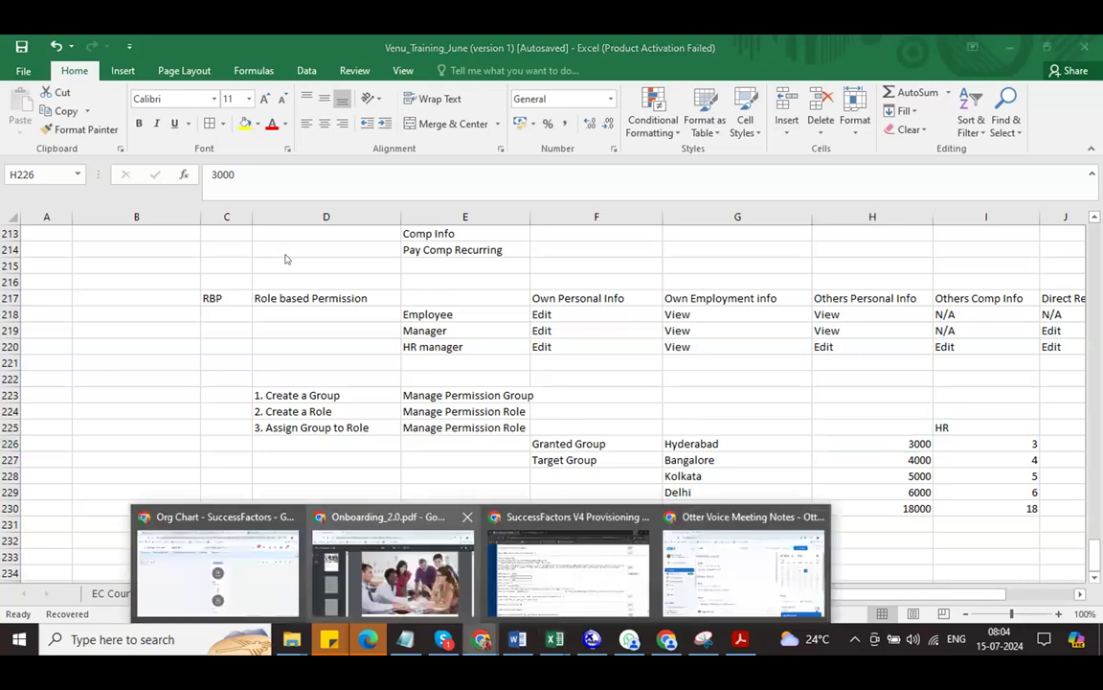
pyautogui.click(269, 159)
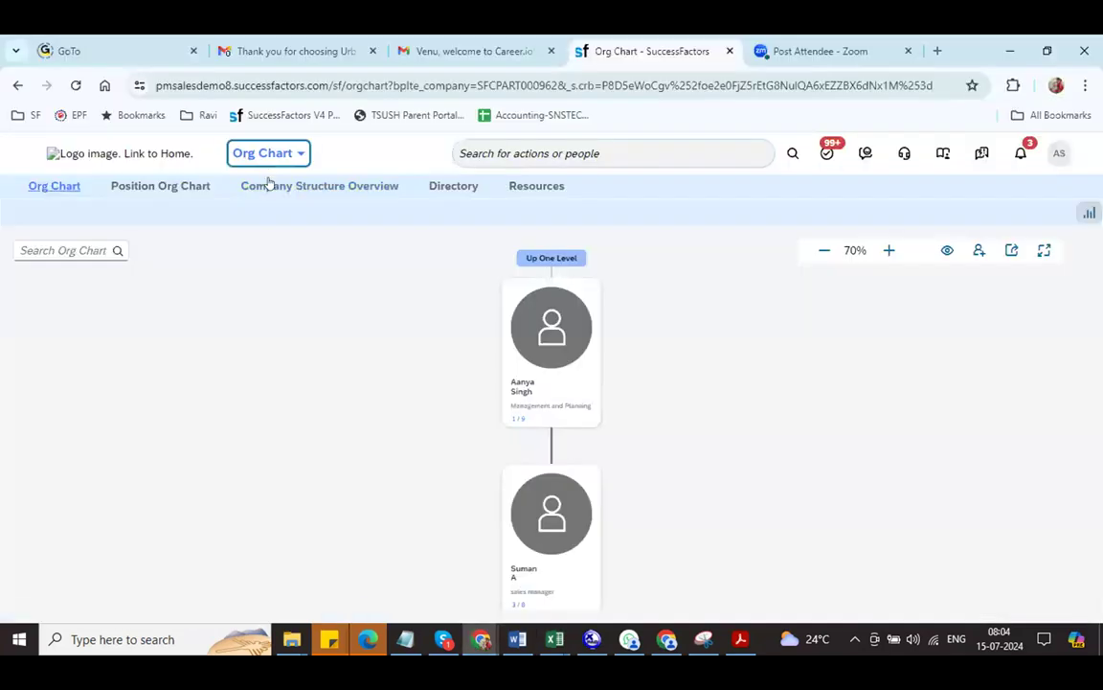
pyautogui.click(272, 182)
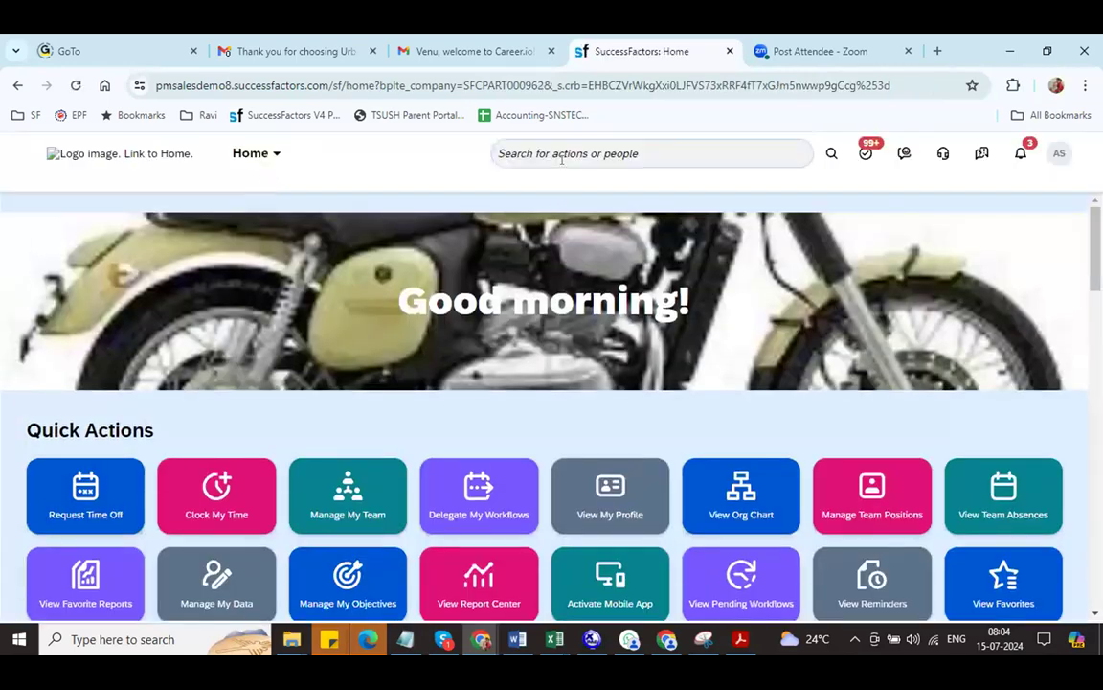
# Search the actions for "man per group" and open Manage Permission Groups.
pyautogui.click(562, 160)
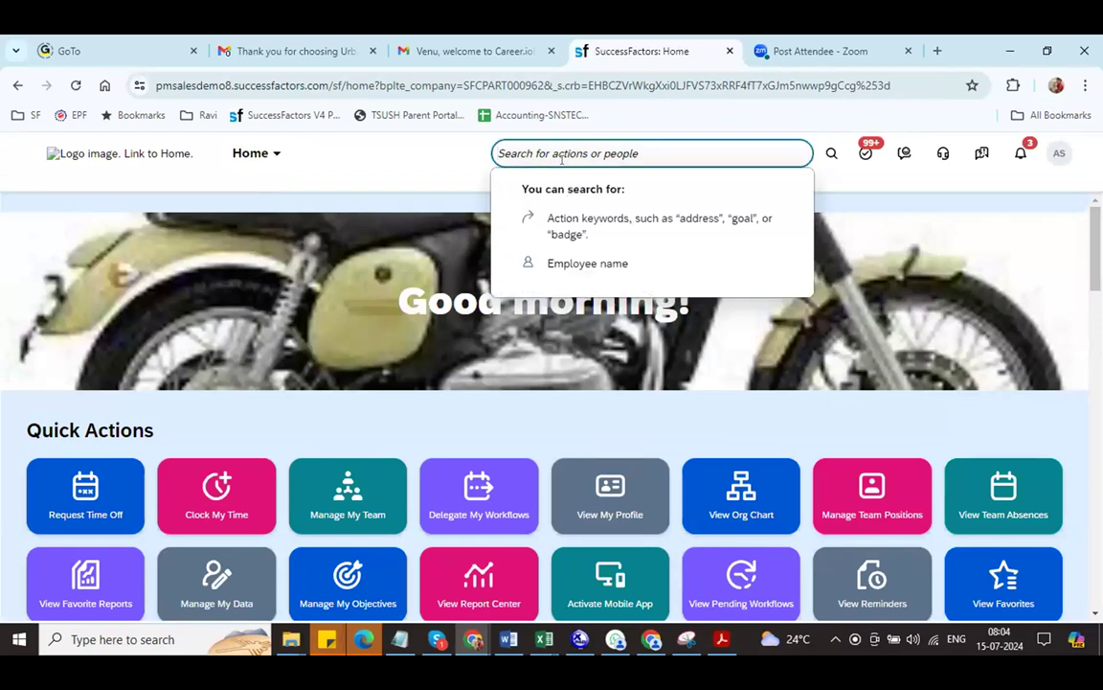
pyautogui.write('man per group')
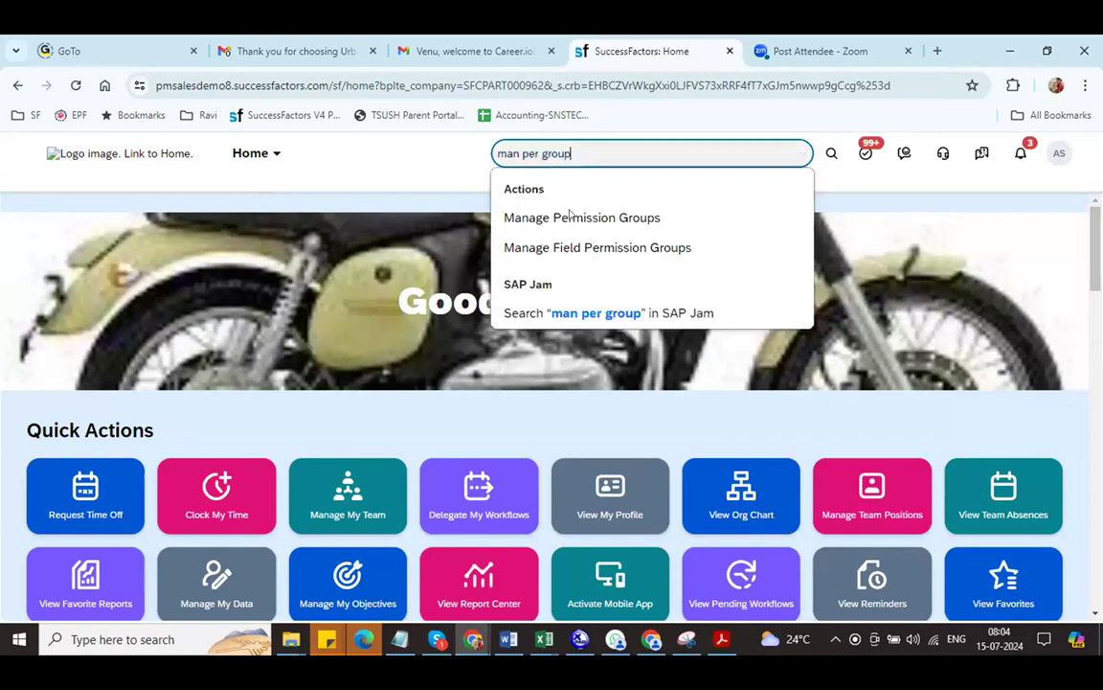
pyautogui.click(569, 217)
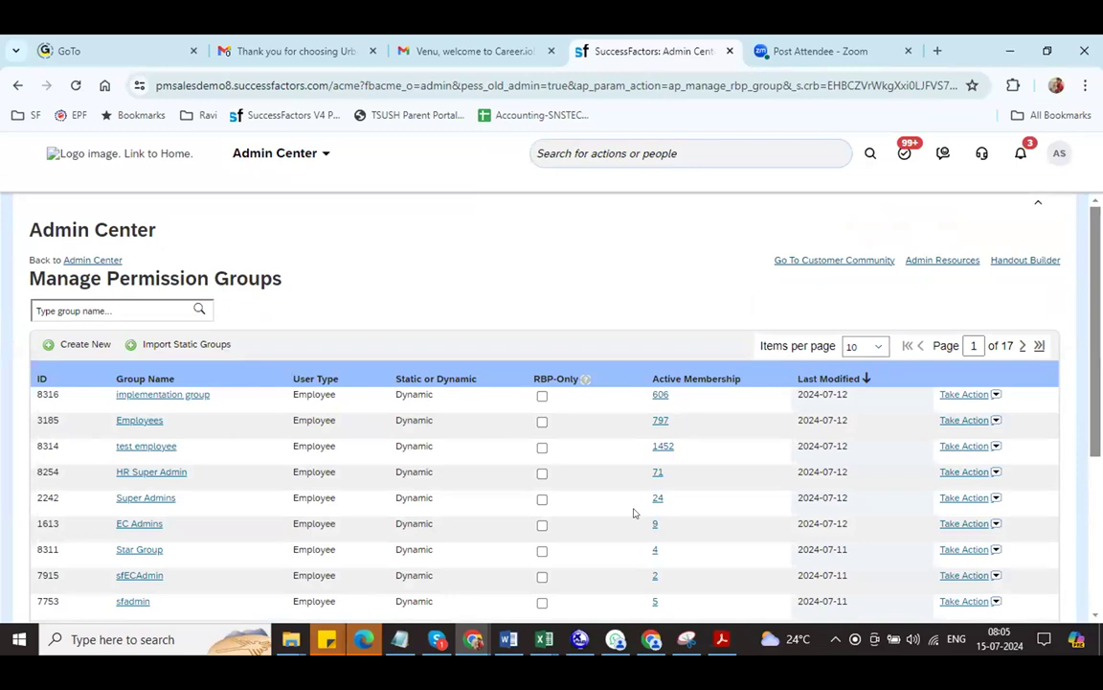
# Create a new permission group and name it RIL Employee Group, checking the company entry in the Excel notes.
pyautogui.click(75, 344)
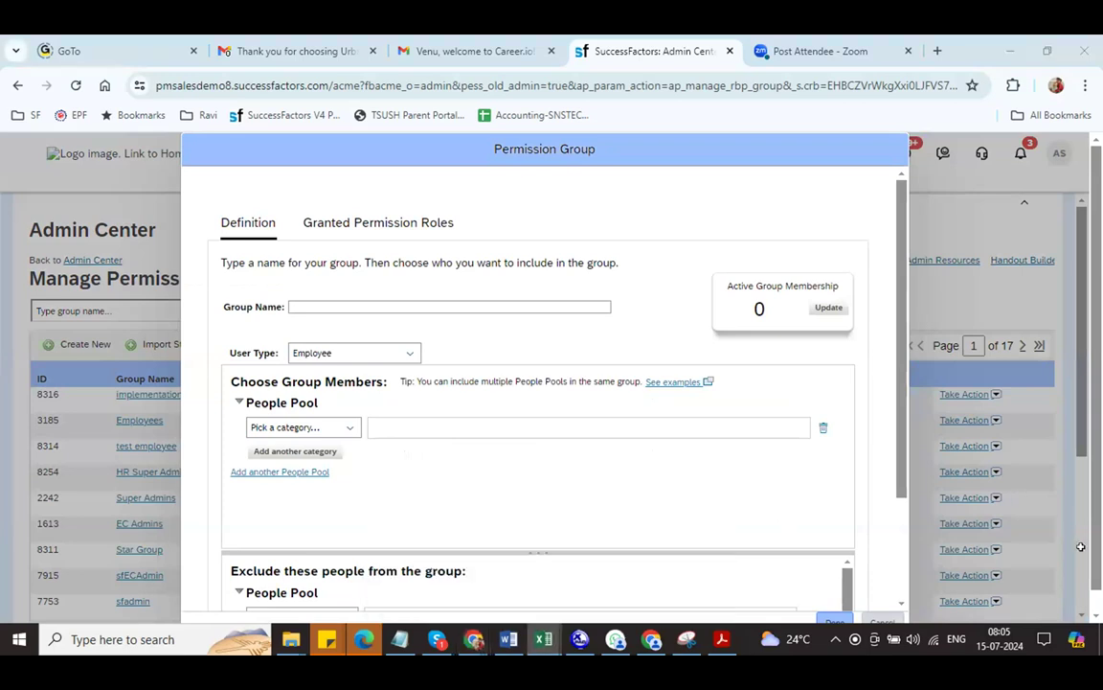
pyautogui.hotkey('alt', 'Tab')
pyautogui.moveTo(1095, 563); pyautogui.dragTo(1094, 492)
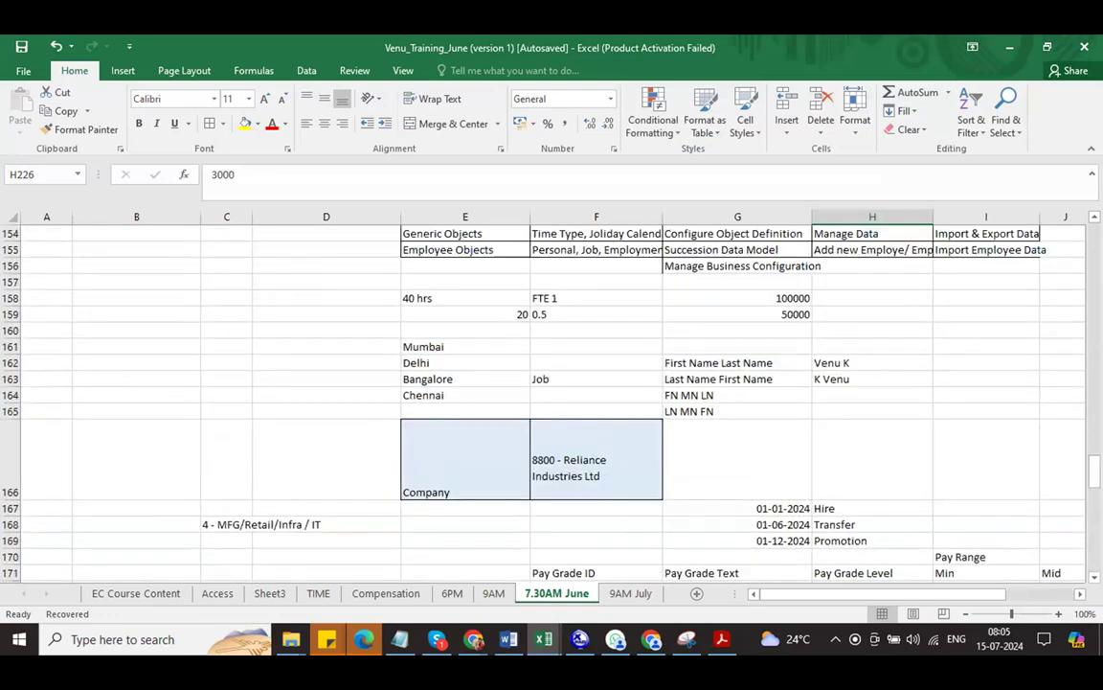
pyautogui.hotkey('alt', 'Tab')
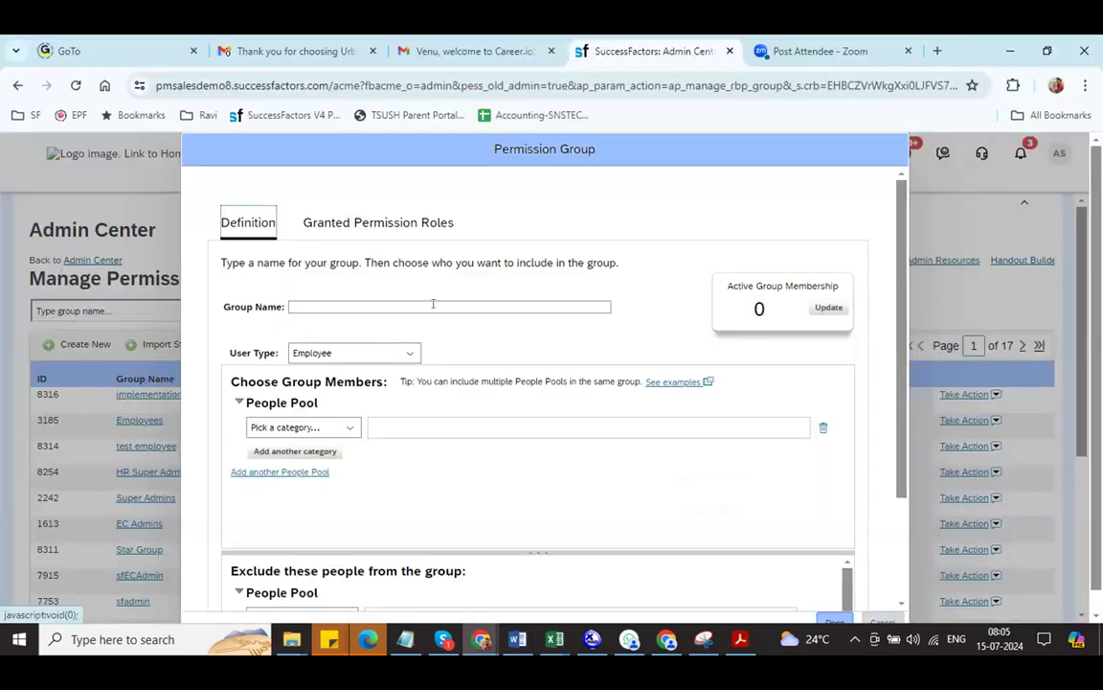
pyautogui.click(433, 304)
pyautogui.write('RIL')
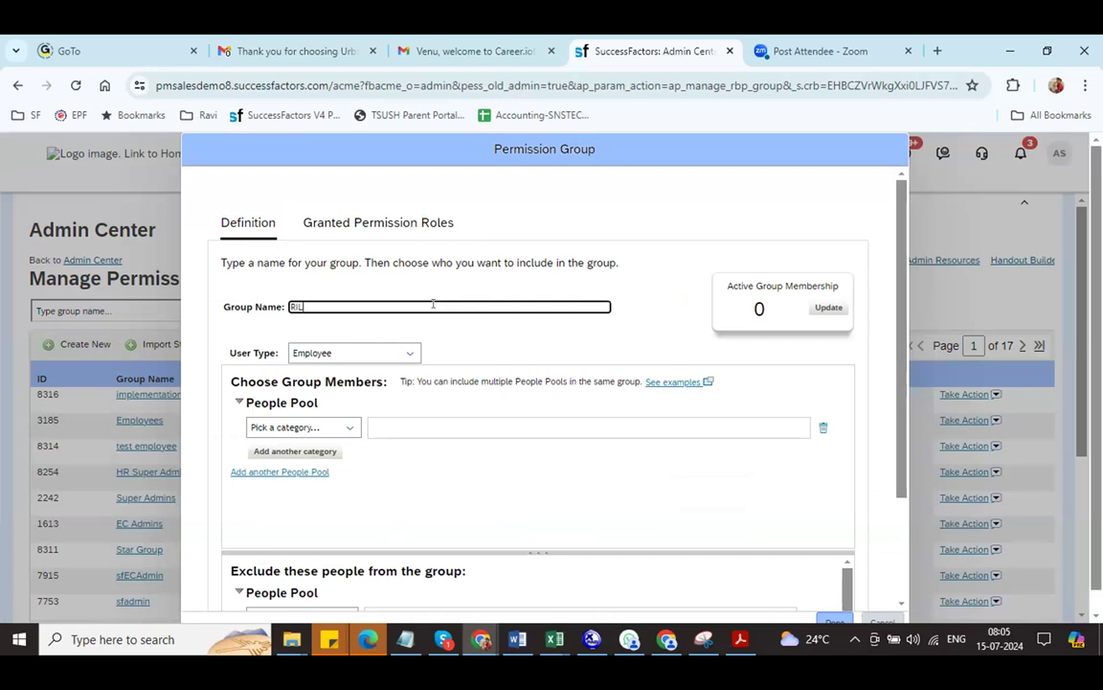
pyautogui.write(' Employee Group')
pyautogui.press('Tab')
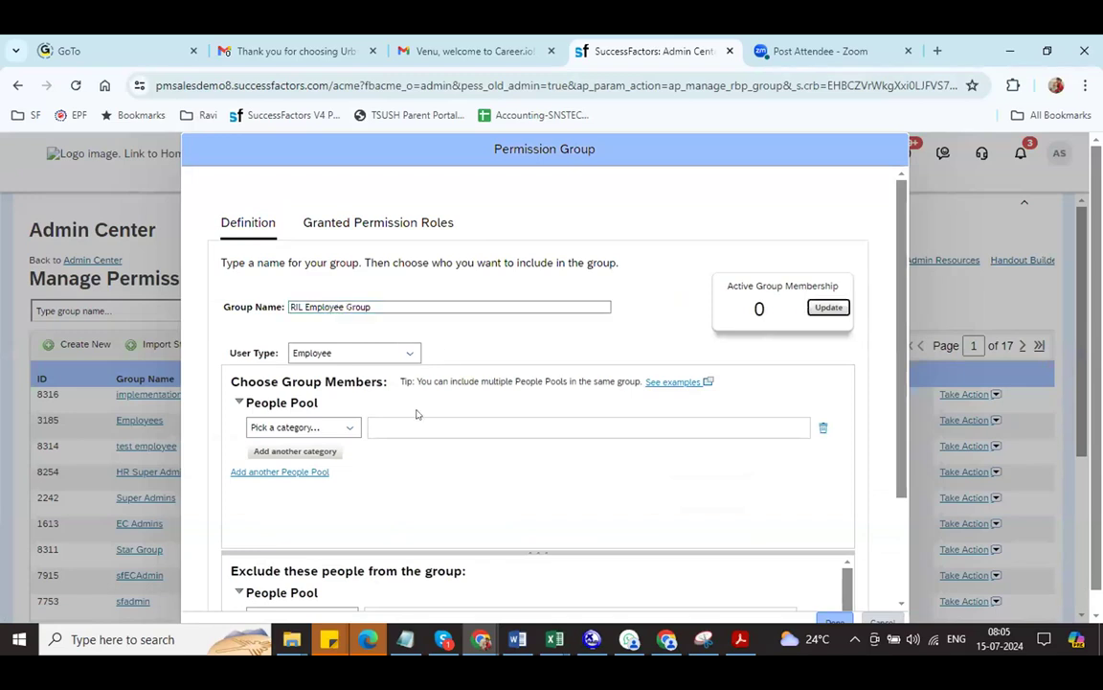
# Define the group's people pool with the condition Job Information-Company equal to Reliance Industries Pvt Ltd (8800).
pyautogui.click(360, 429)
pyautogui.click(454, 505)
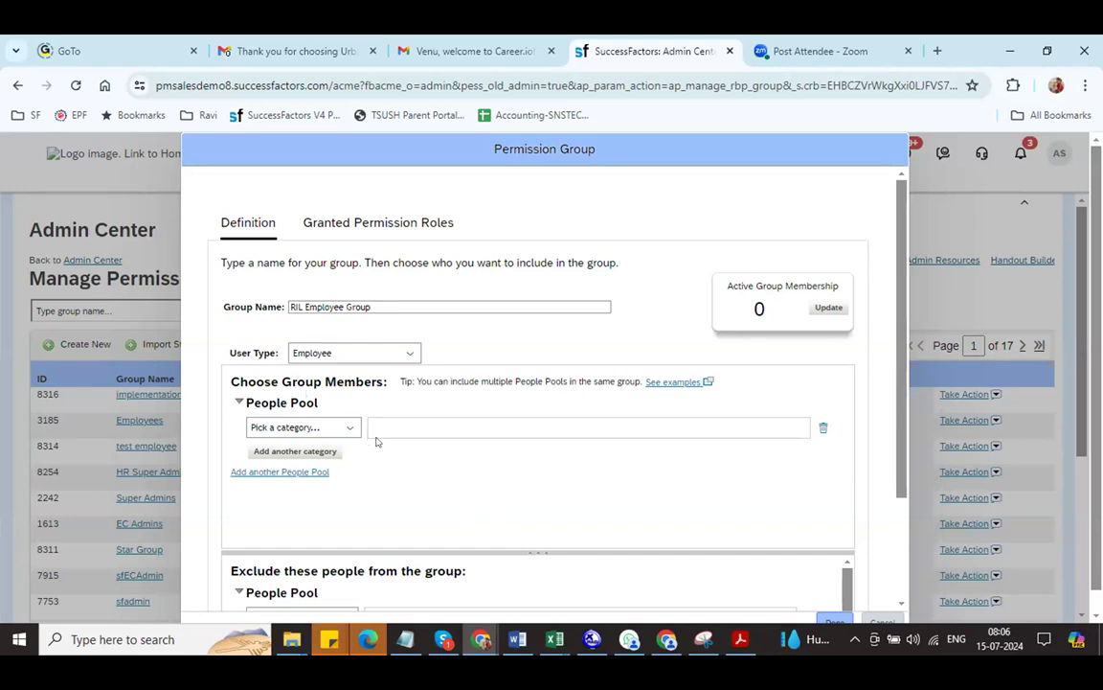
pyautogui.click(345, 428)
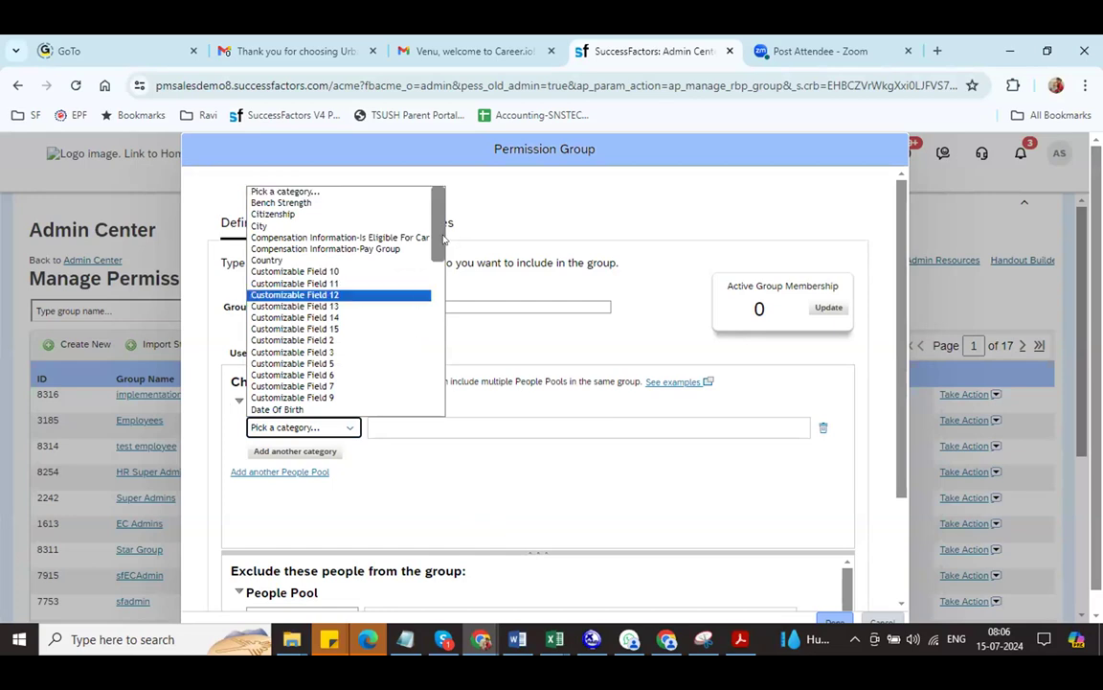
pyautogui.moveTo(442, 238); pyautogui.dragTo(441, 327)
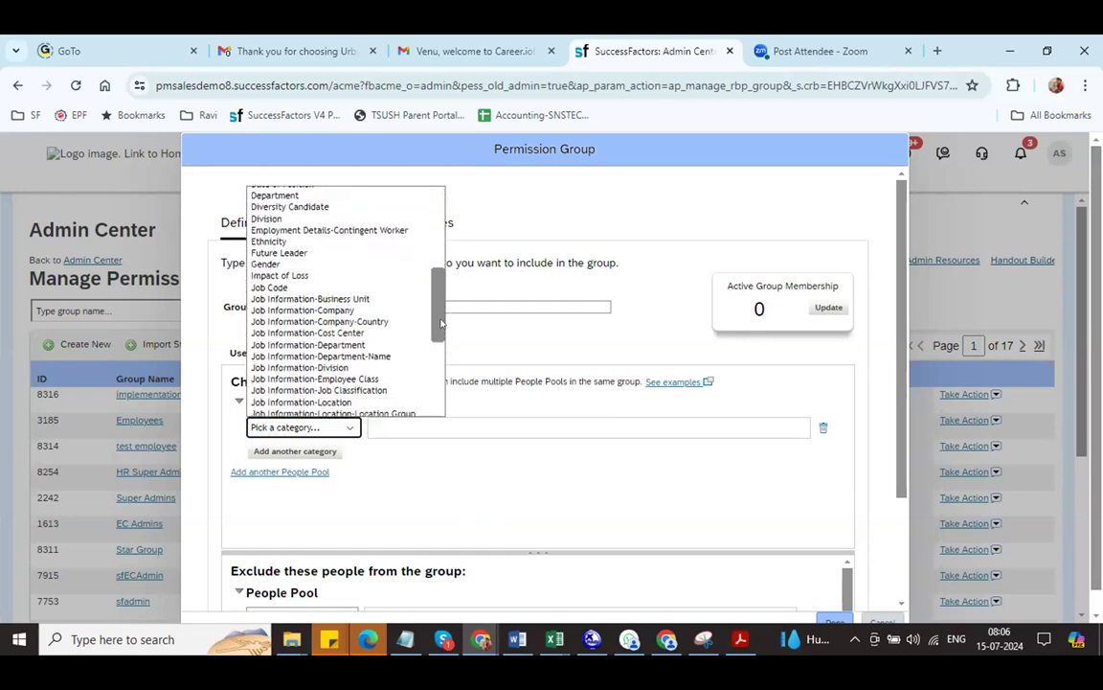
pyautogui.click(362, 310)
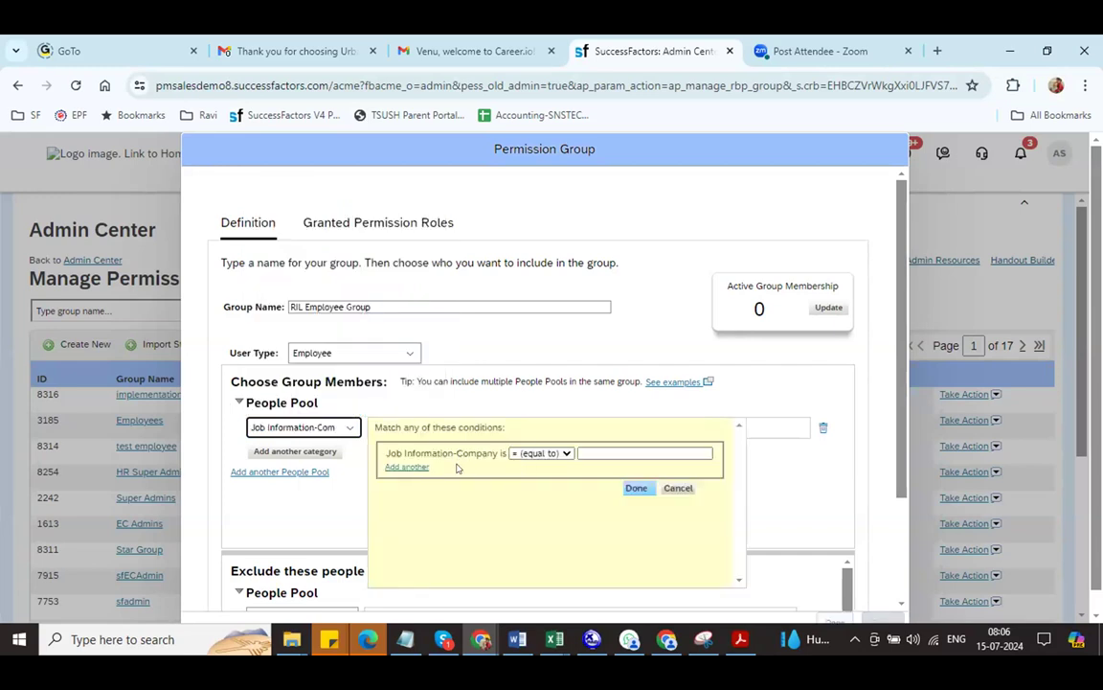
pyautogui.click(625, 454)
pyautogui.write('3800')
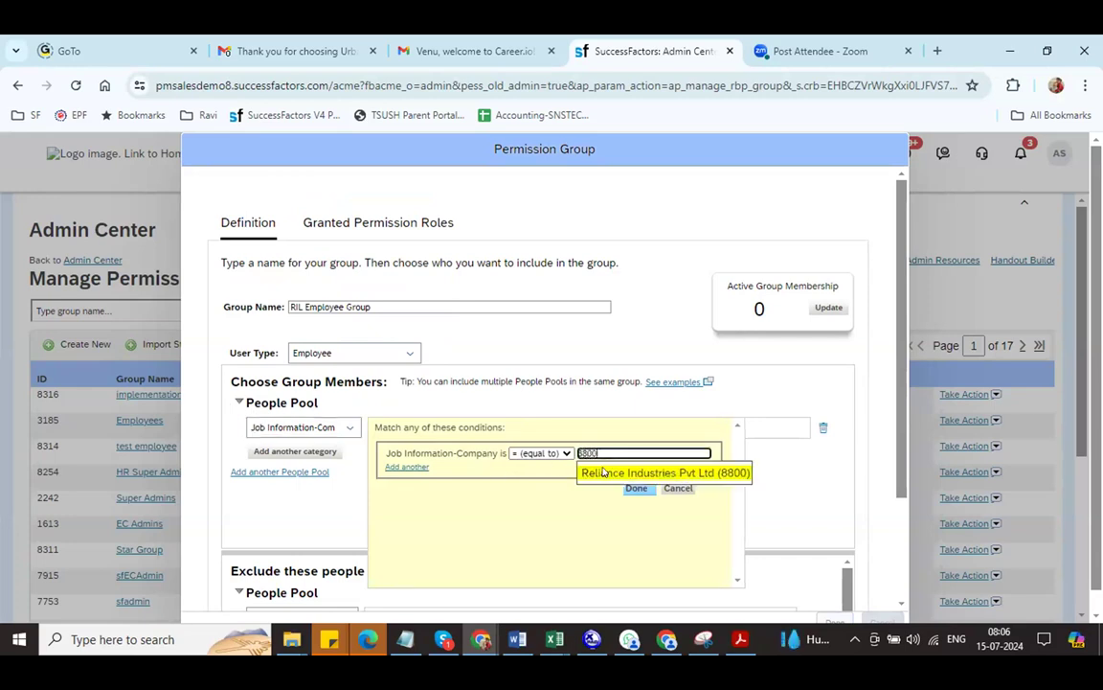
pyautogui.click(604, 472)
pyautogui.click(635, 488)
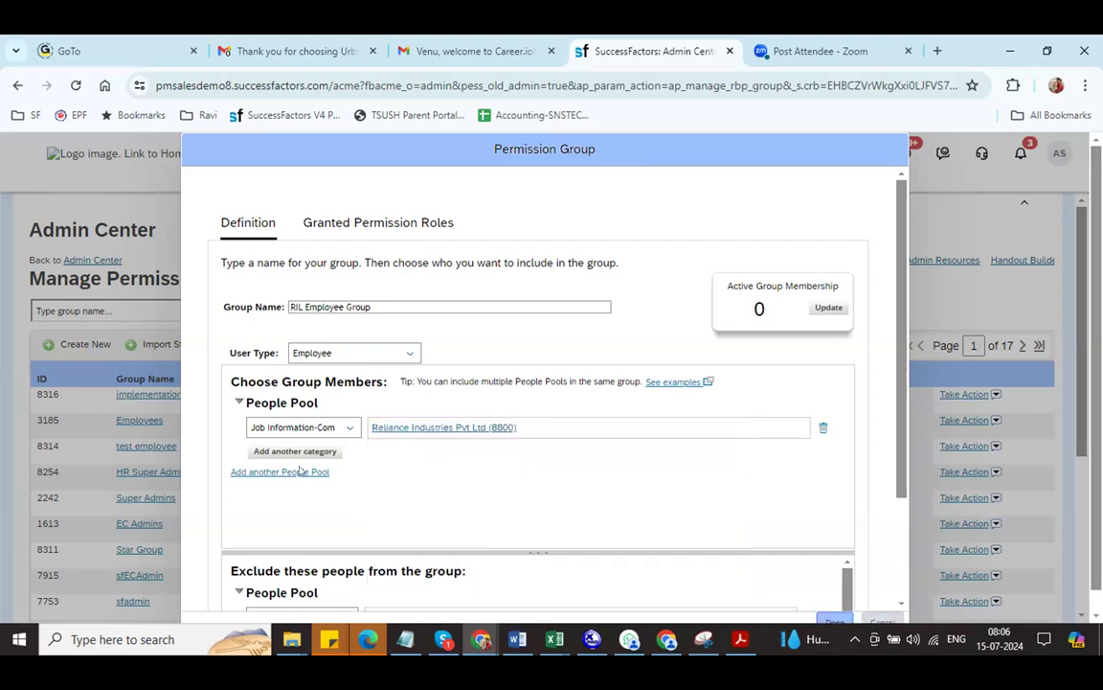
# Refresh the active group membership and review the list of included members.
pyautogui.click(829, 307)
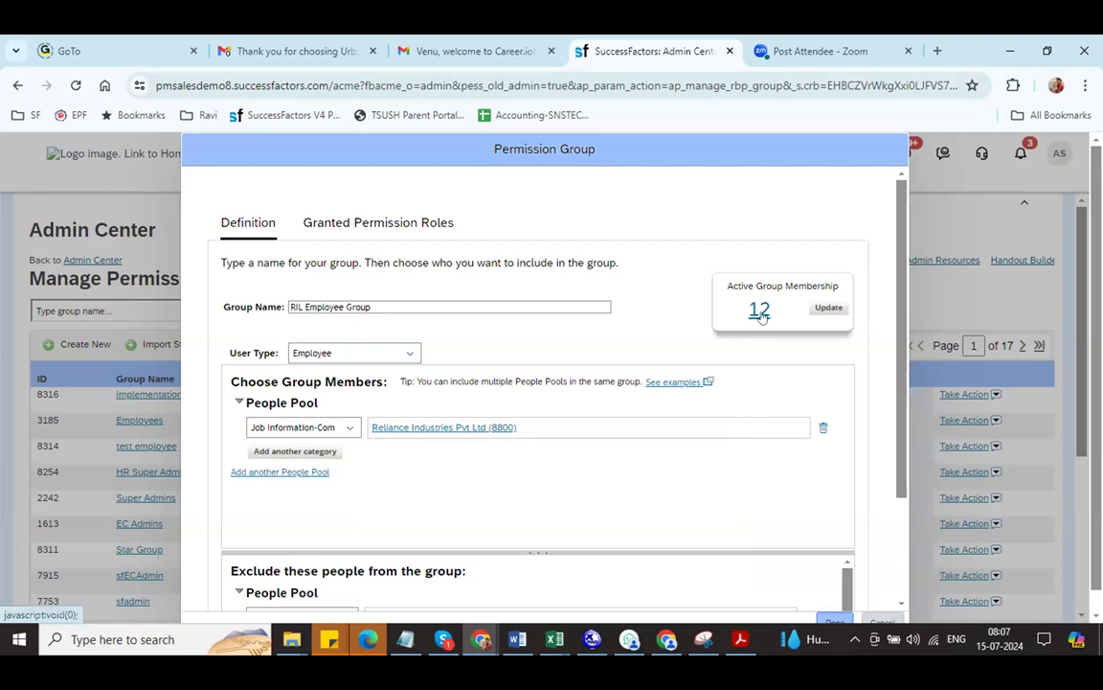
pyautogui.click(761, 311)
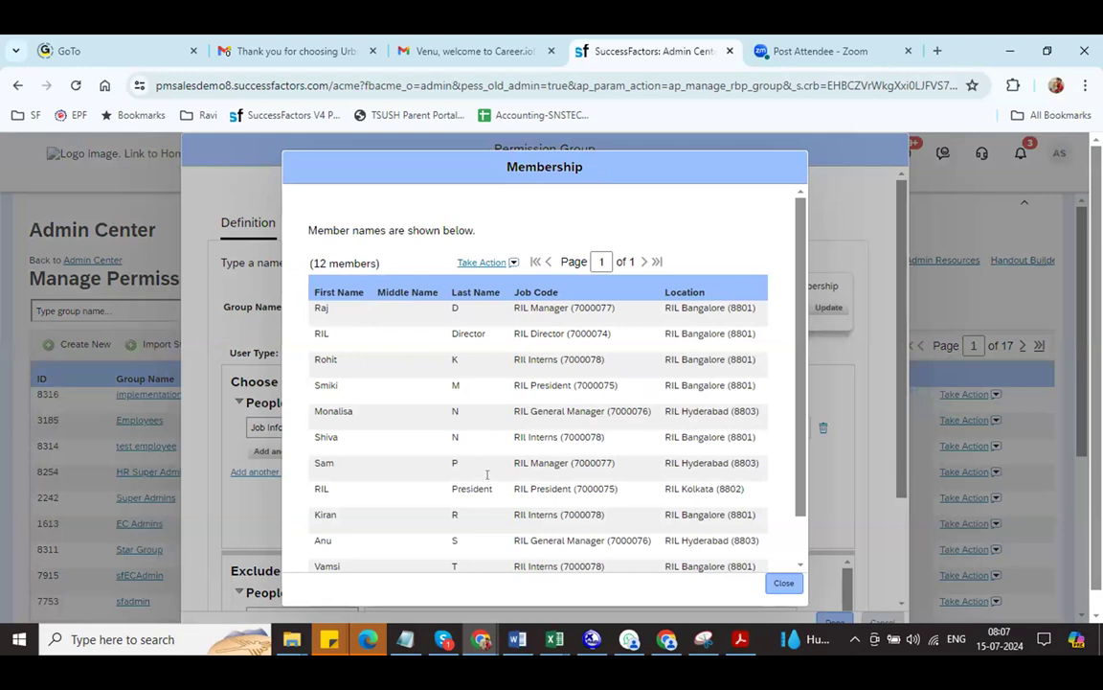
pyautogui.click(485, 263)
pyautogui.click(784, 584)
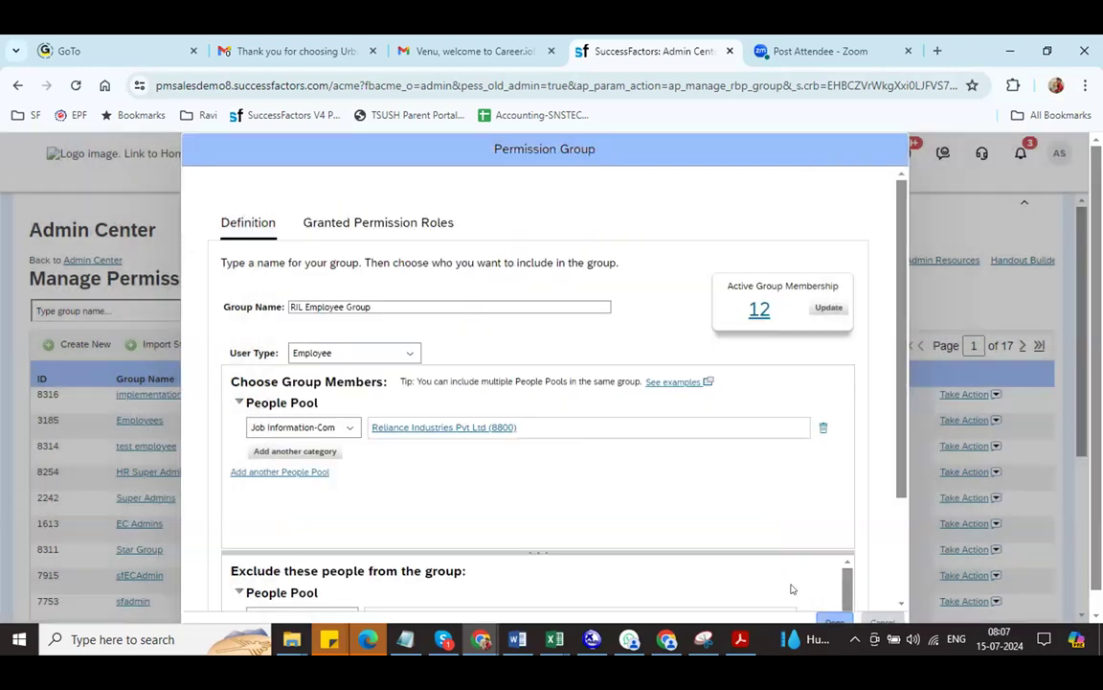
# Exclude people whose Job Information-Location equals RIL Kolkata (8802) from the group.
pyautogui.scroll(-1, 899, 601)
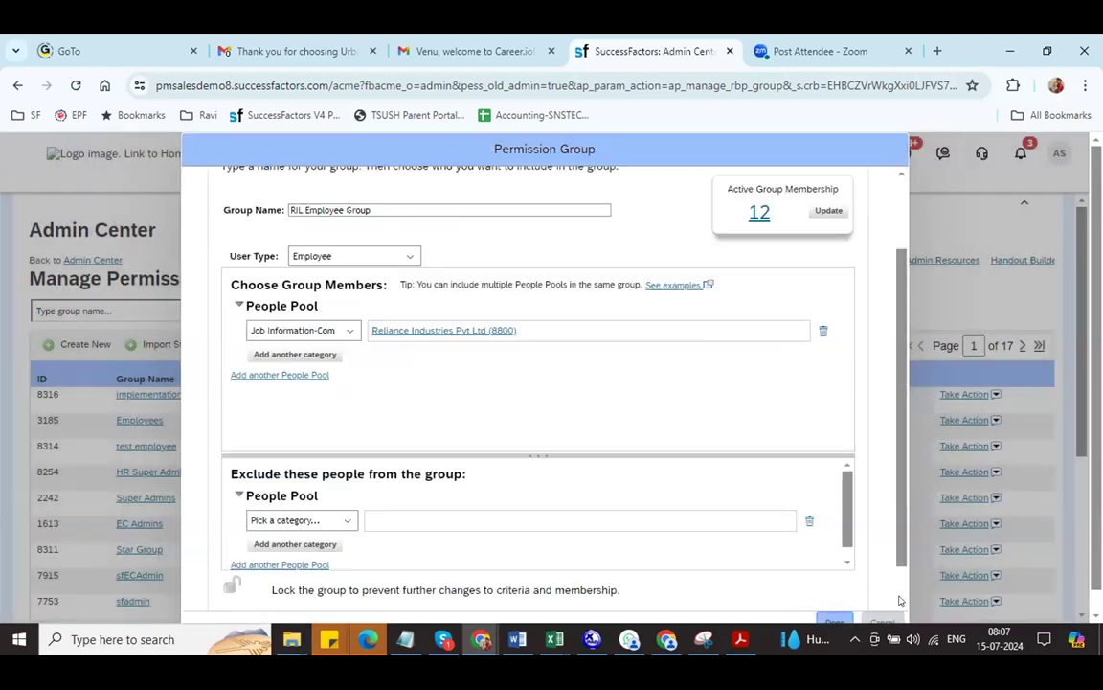
pyautogui.click(347, 520)
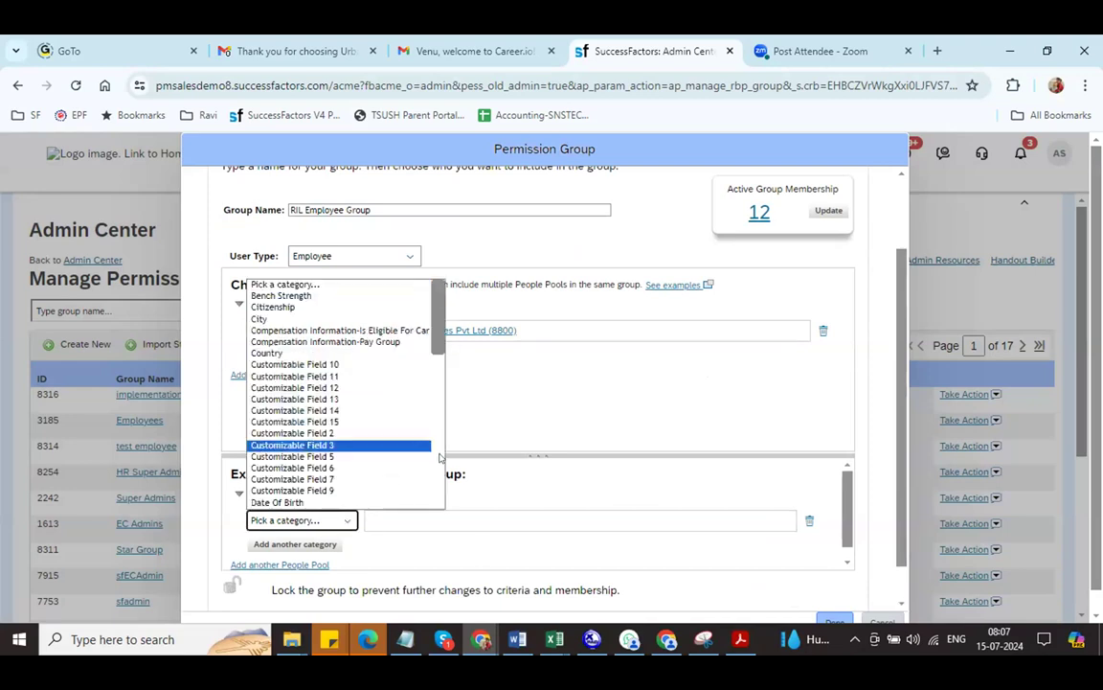
pyautogui.scroll(-2, 439, 457)
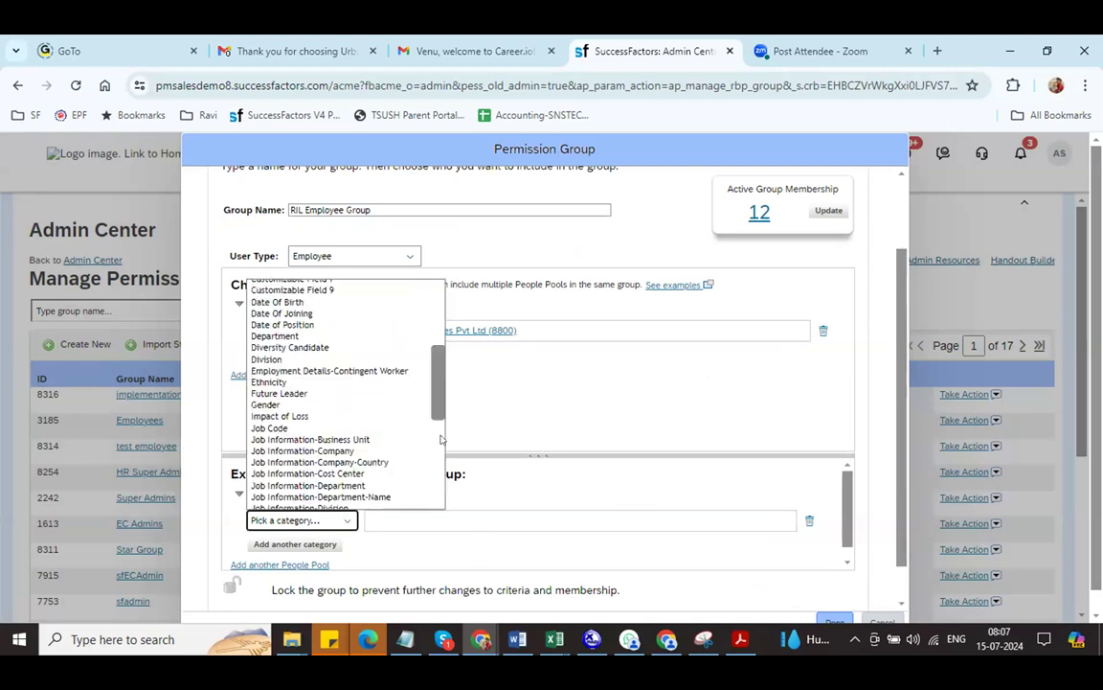
pyautogui.scroll(-2, 399, 376)
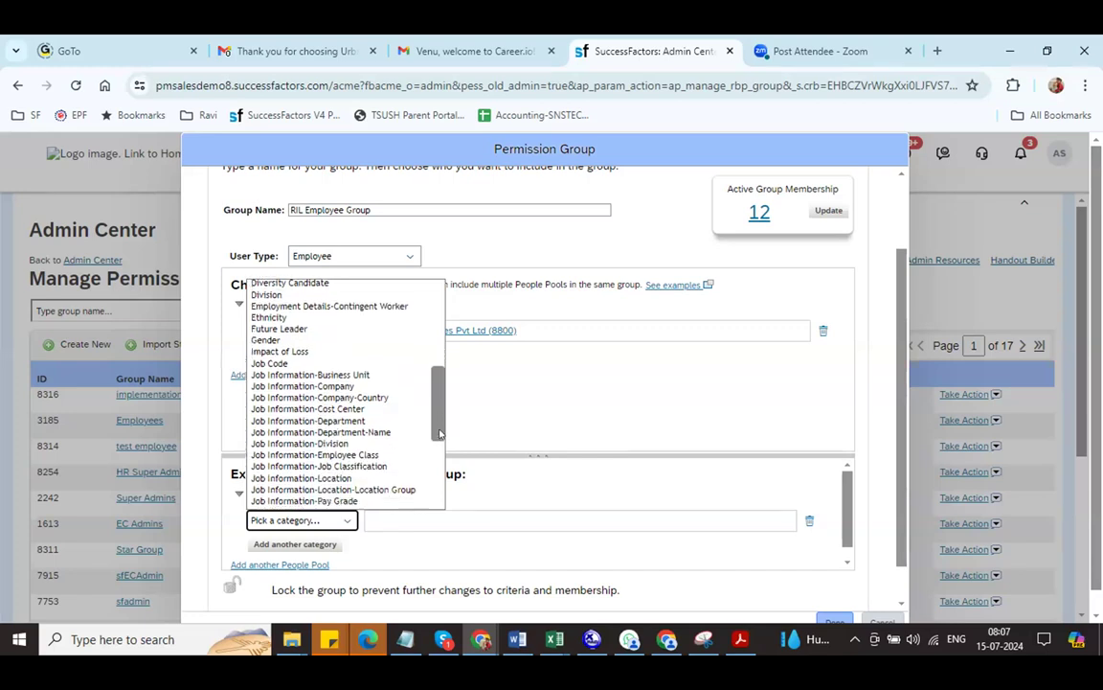
pyautogui.click(340, 457)
pyautogui.click(577, 546)
pyautogui.click(578, 546)
pyautogui.write('n')
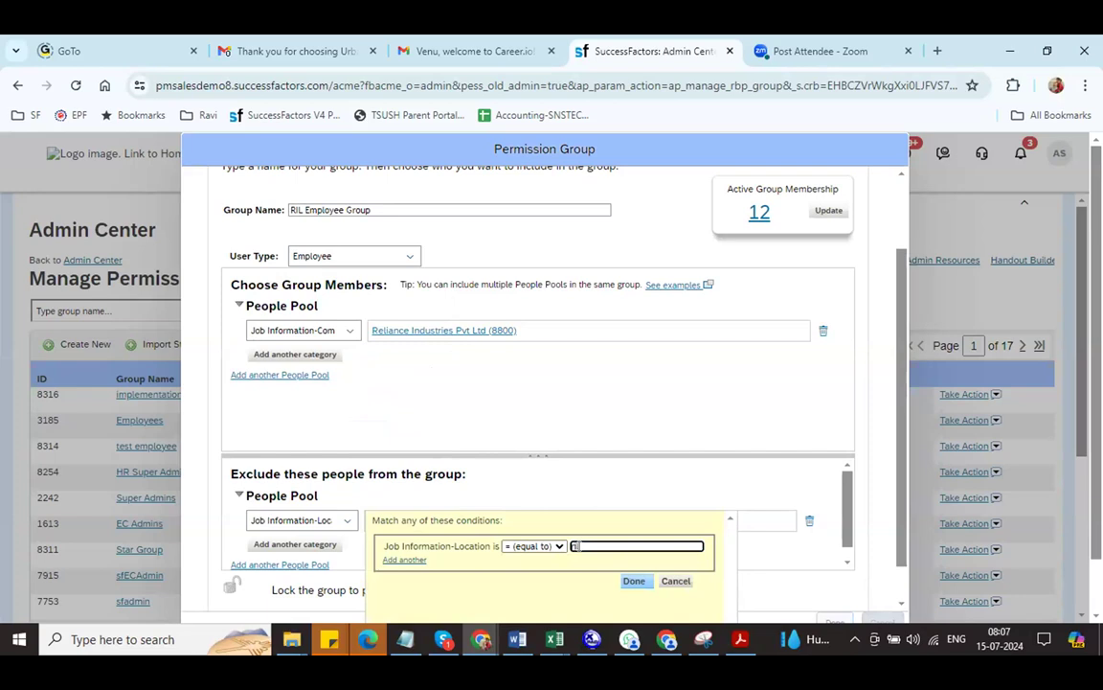
pyautogui.click(605, 593)
pyautogui.click(634, 581)
# Recalculate the active membership with the Kolkata exclusion applied and review the member list.
pyautogui.click(827, 211)
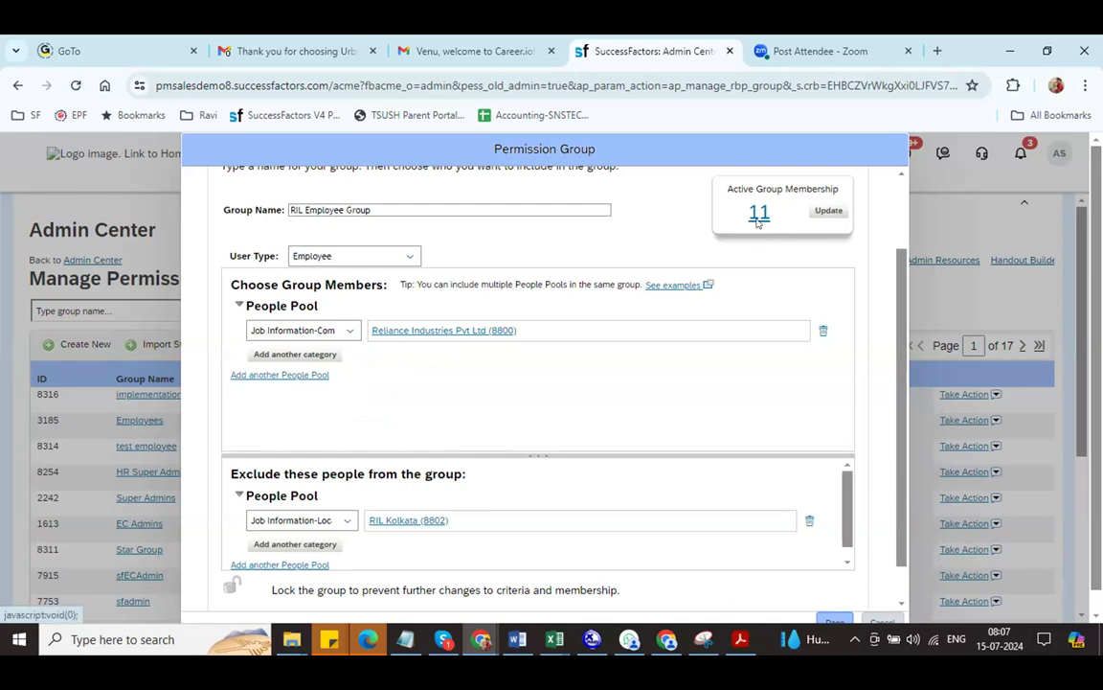
pyautogui.click(758, 215)
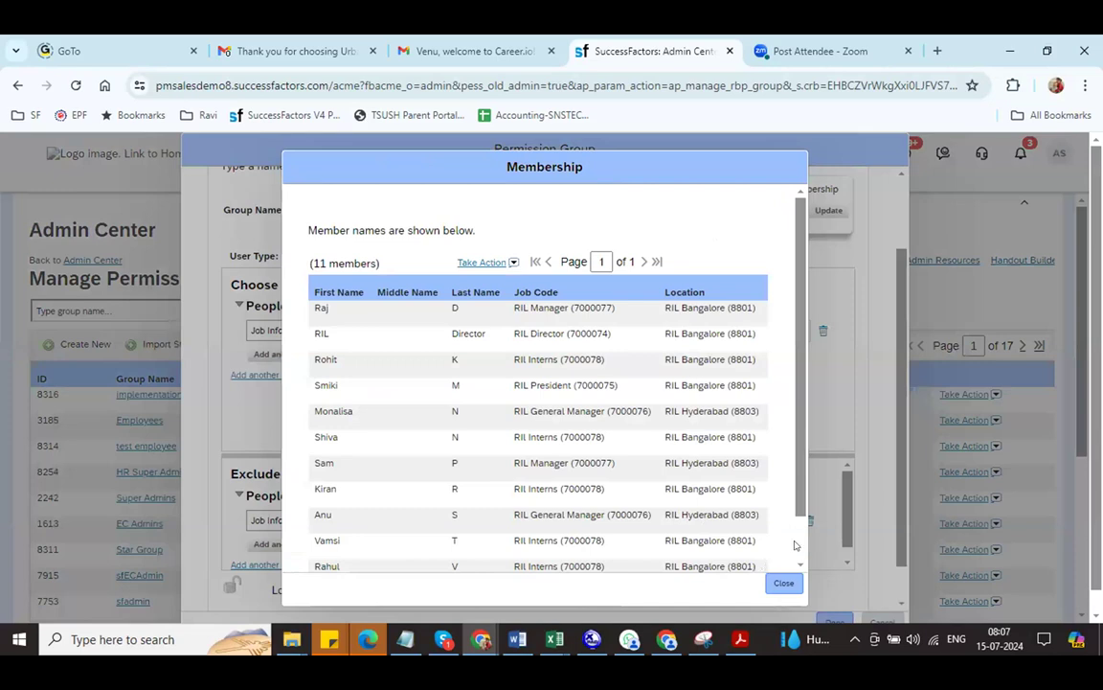
pyautogui.scroll(-1, 794, 545)
pyautogui.click(784, 581)
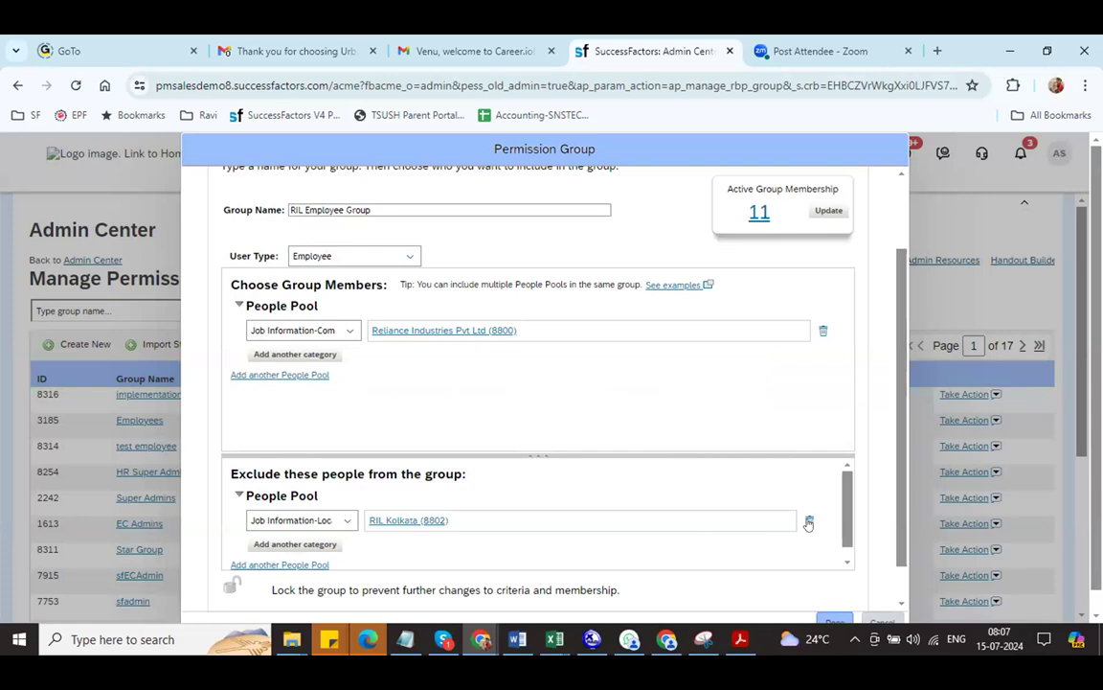
# Remove the RIL Kolkata (8802) exclusion, refresh the membership and check the Kolkata employee in the member list.
pyautogui.click(809, 521)
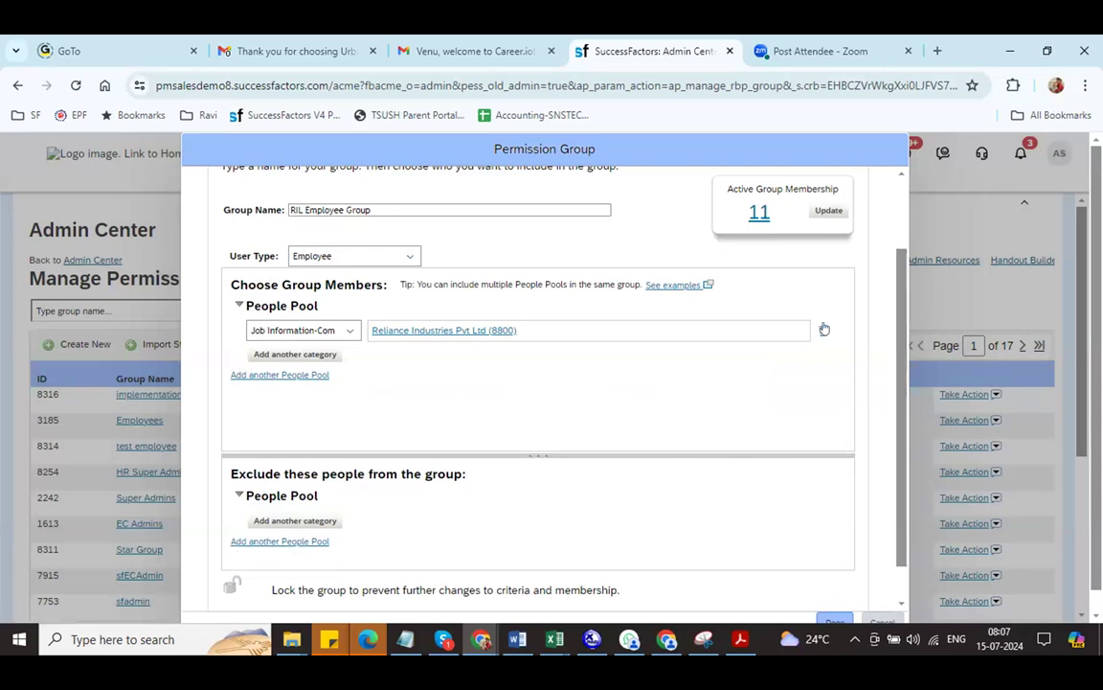
pyautogui.click(830, 211)
pyautogui.click(759, 212)
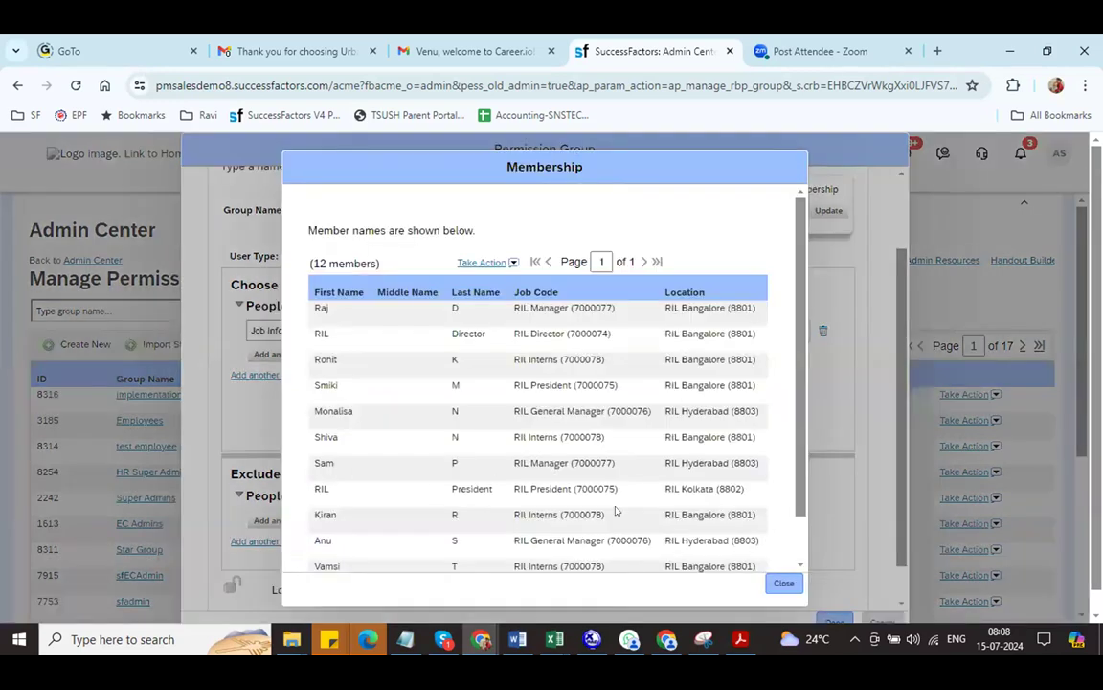
pyautogui.tripleClick(689, 491)
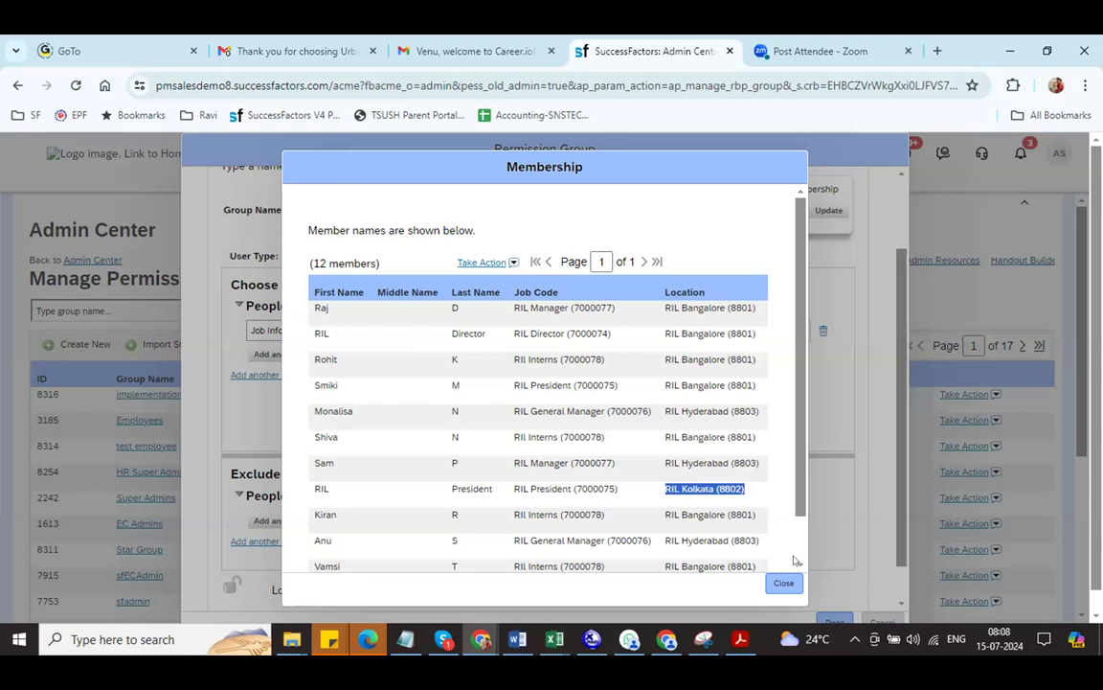
pyautogui.click(784, 583)
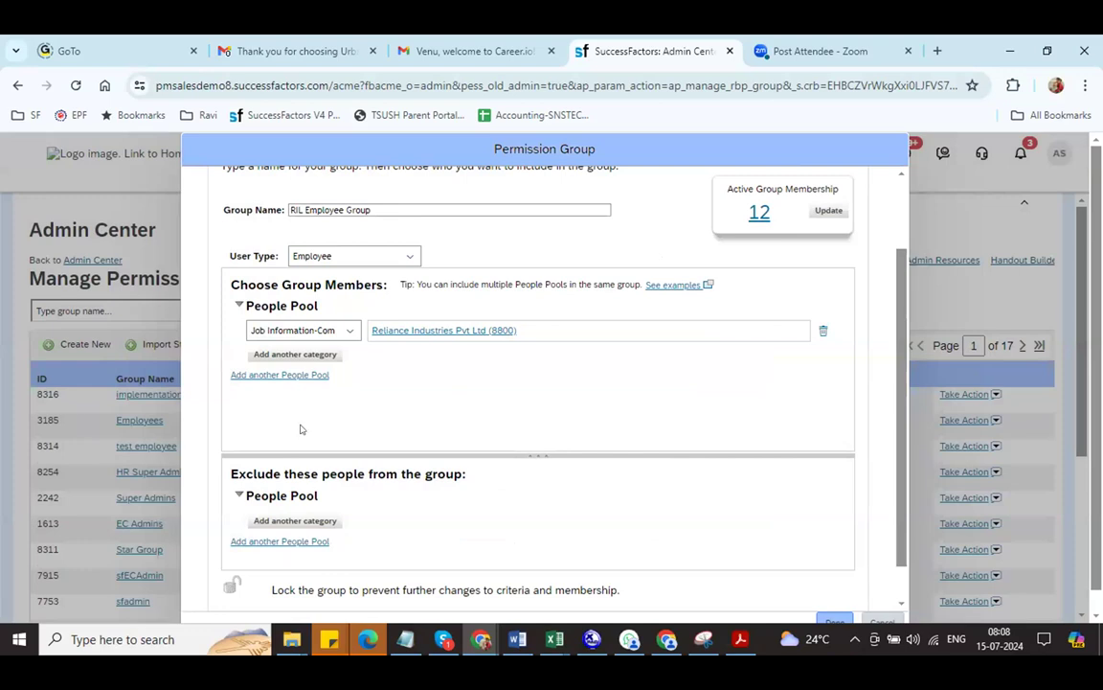
# Add a second people pool with a User condition equal to one RIL intern and refresh the active membership.
pyautogui.click(264, 373)
pyautogui.click(347, 394)
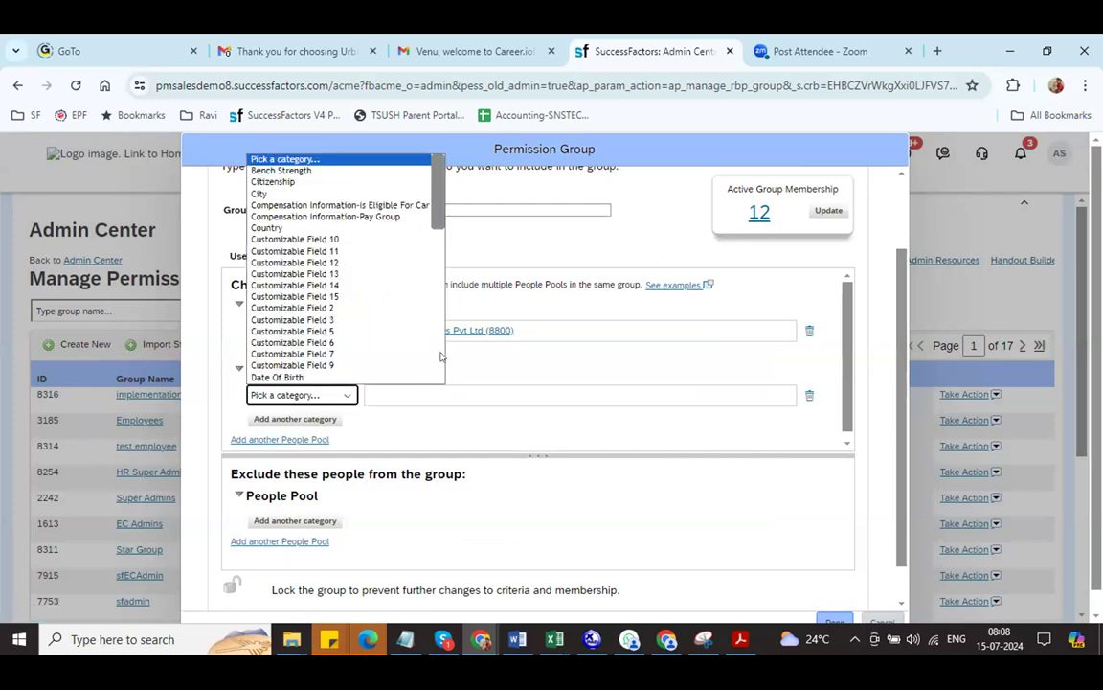
pyautogui.press('d')
pyautogui.press('d')
pyautogui.press('d')
pyautogui.scroll(-5, 402, 297)
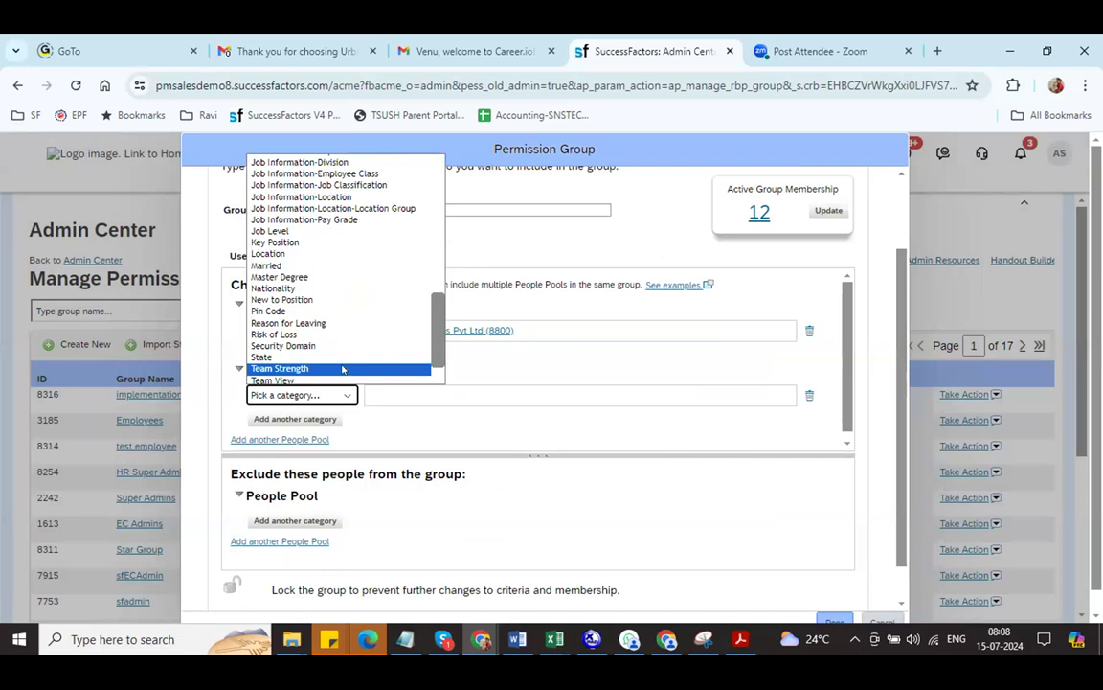
pyautogui.scroll(-2, 342, 365)
pyautogui.click(342, 367)
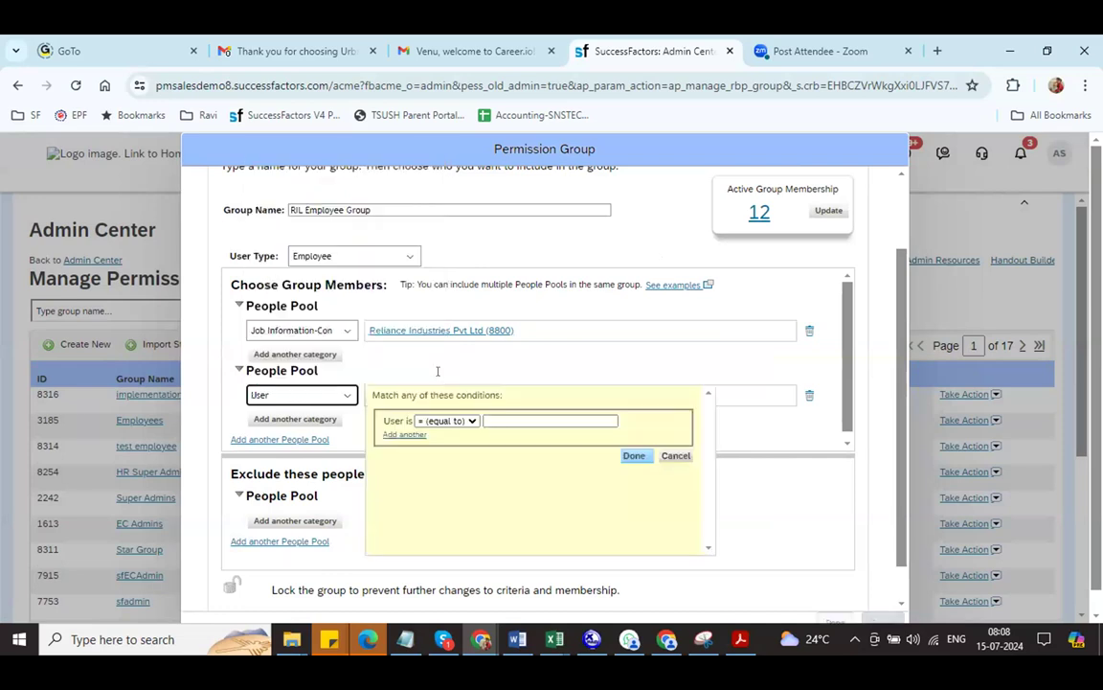
pyautogui.click(497, 419)
pyautogui.write('ahul')
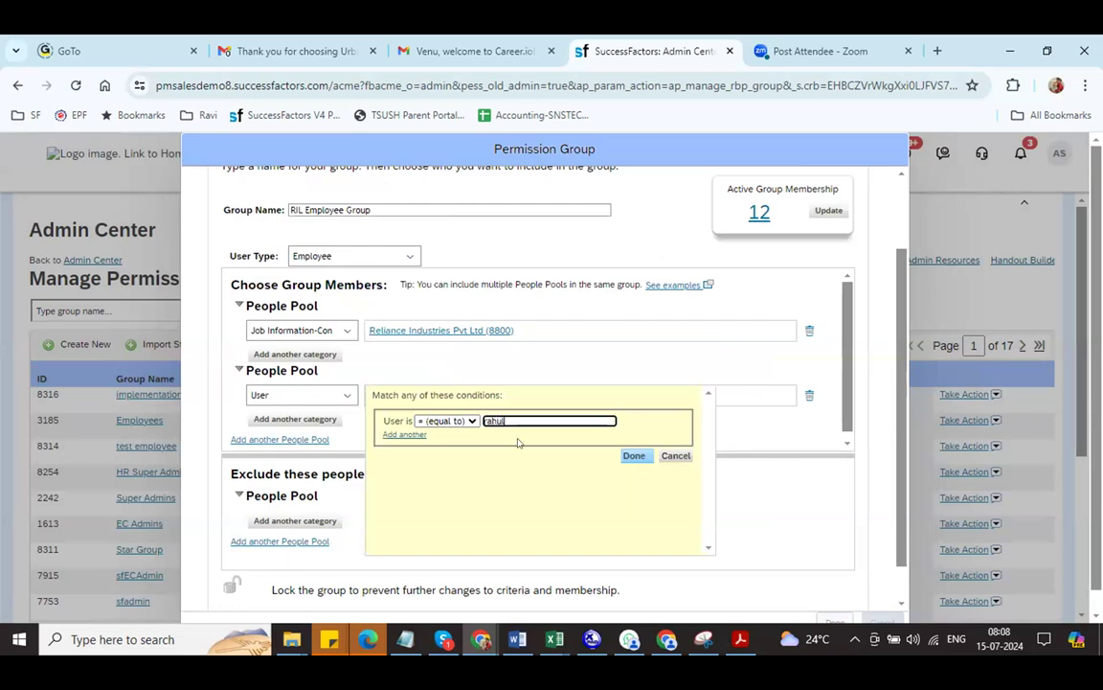
pyautogui.click(633, 441)
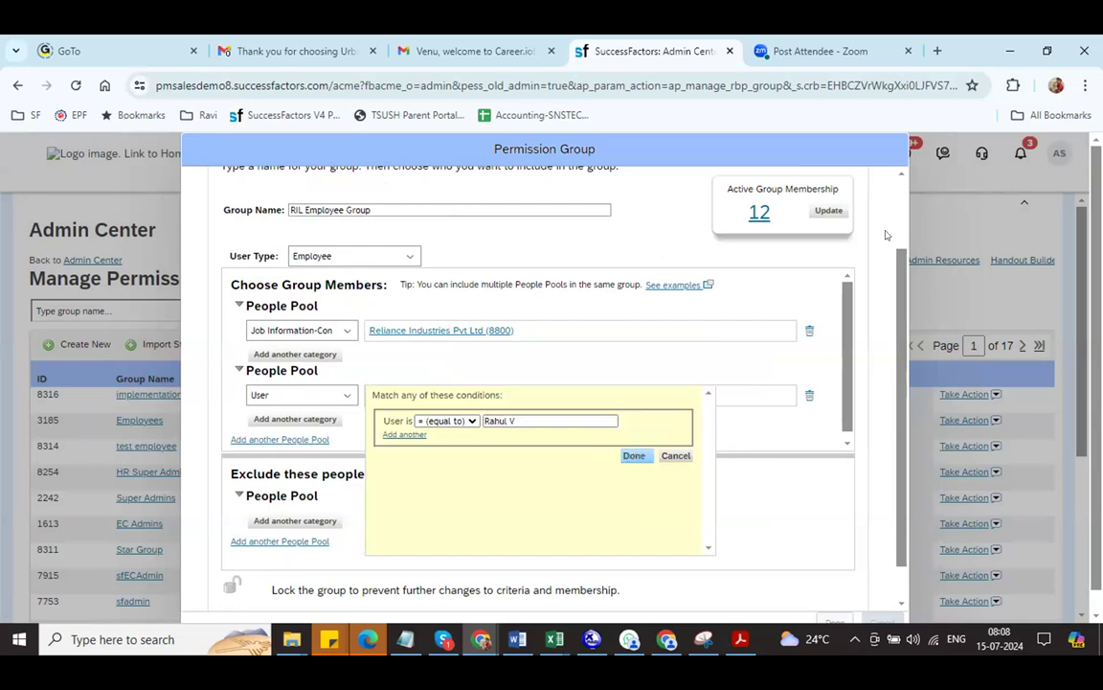
pyautogui.click(634, 454)
pyautogui.click(829, 211)
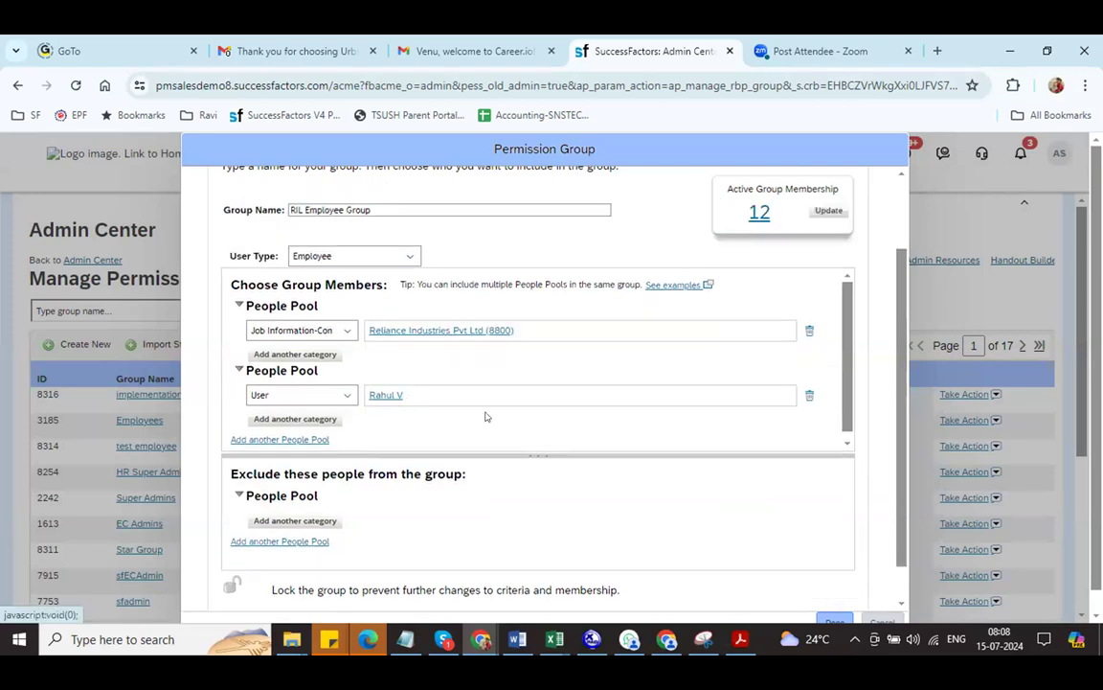
# Replace the user in the second people pool with an employee from outside the company and refresh the active membership.
pyautogui.click(388, 396)
pyautogui.tripleClick(528, 419)
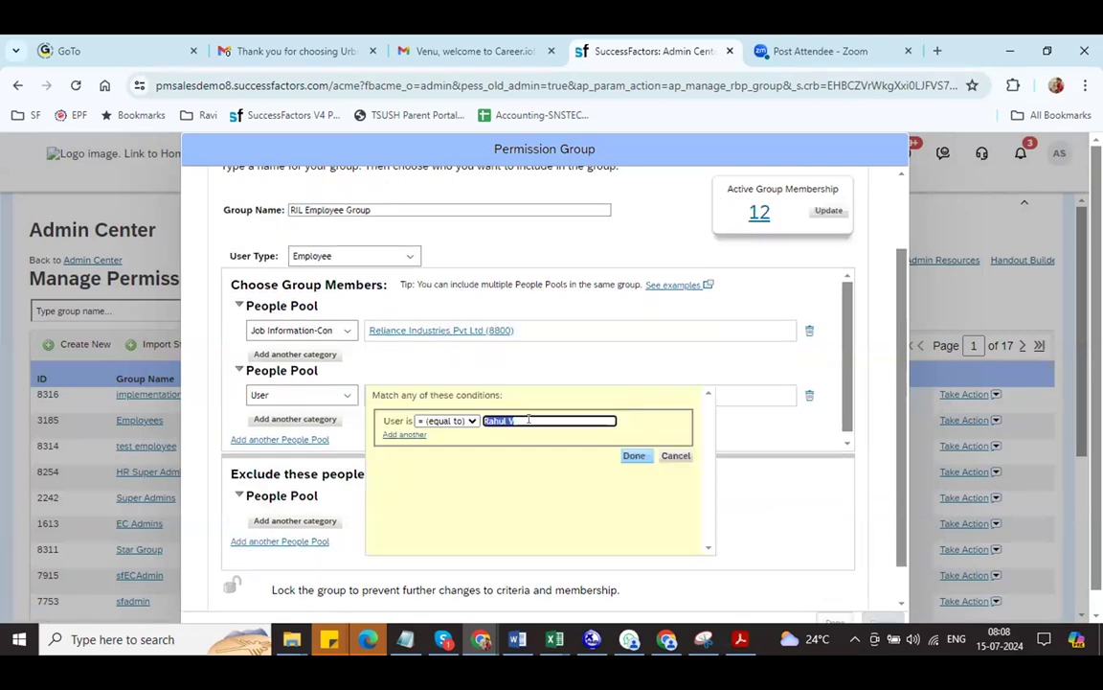
pyautogui.write('John')
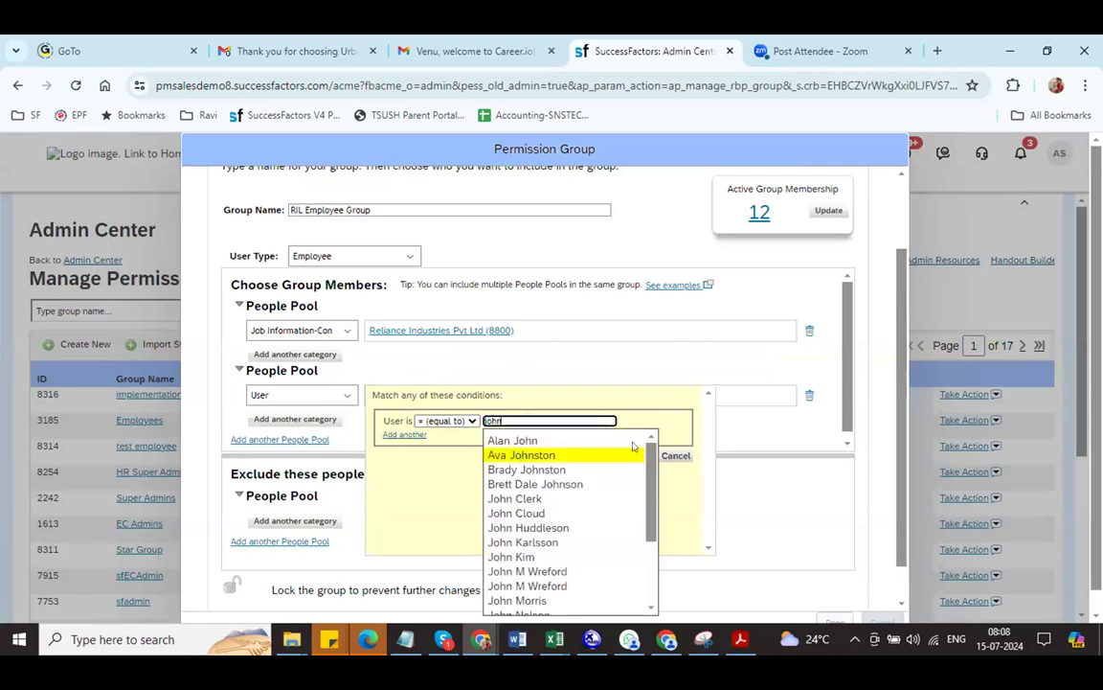
pyautogui.click(517, 454)
pyautogui.click(732, 395)
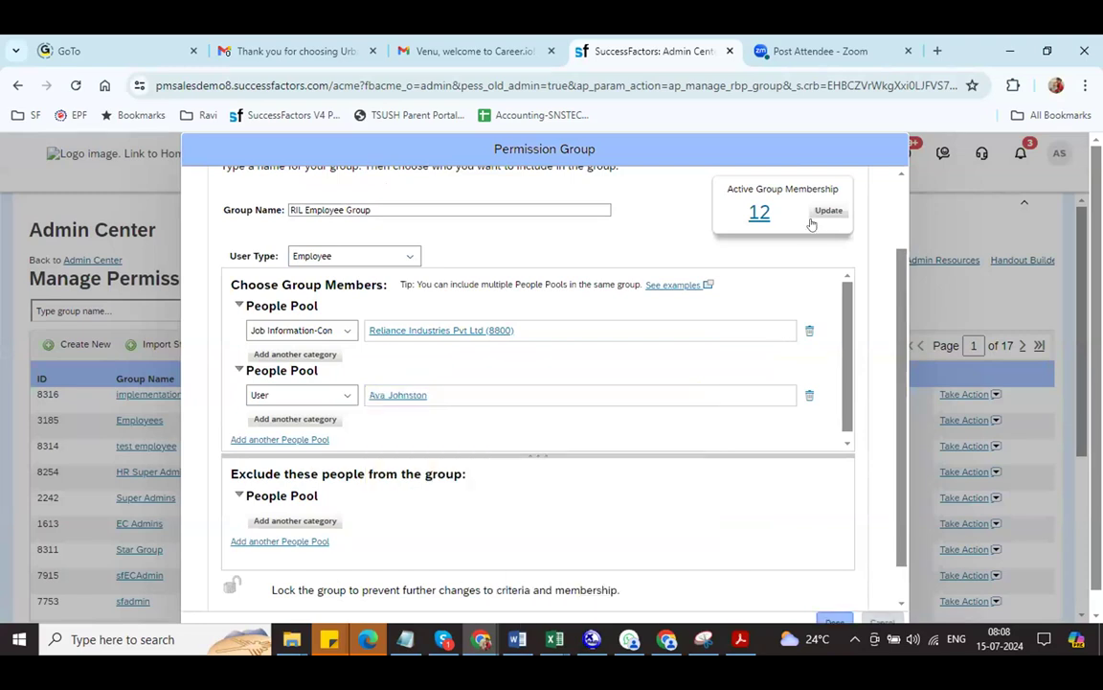
pyautogui.click(826, 209)
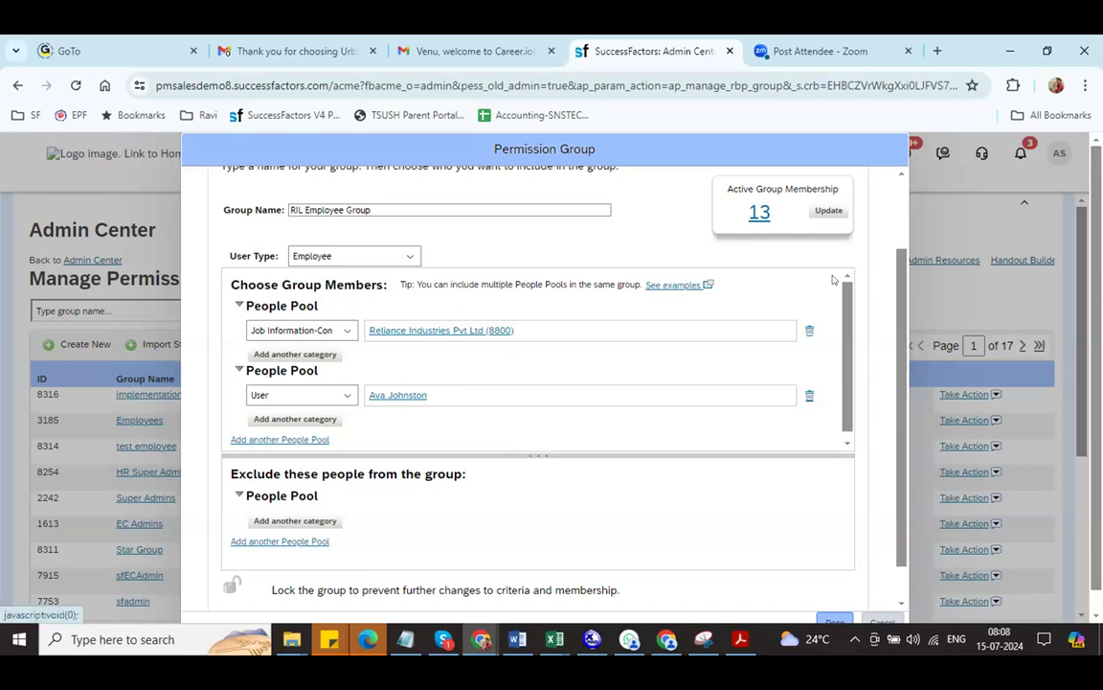
# Remove the User condition from the second people pool, refresh the membership and save the permission group.
pyautogui.click(829, 210)
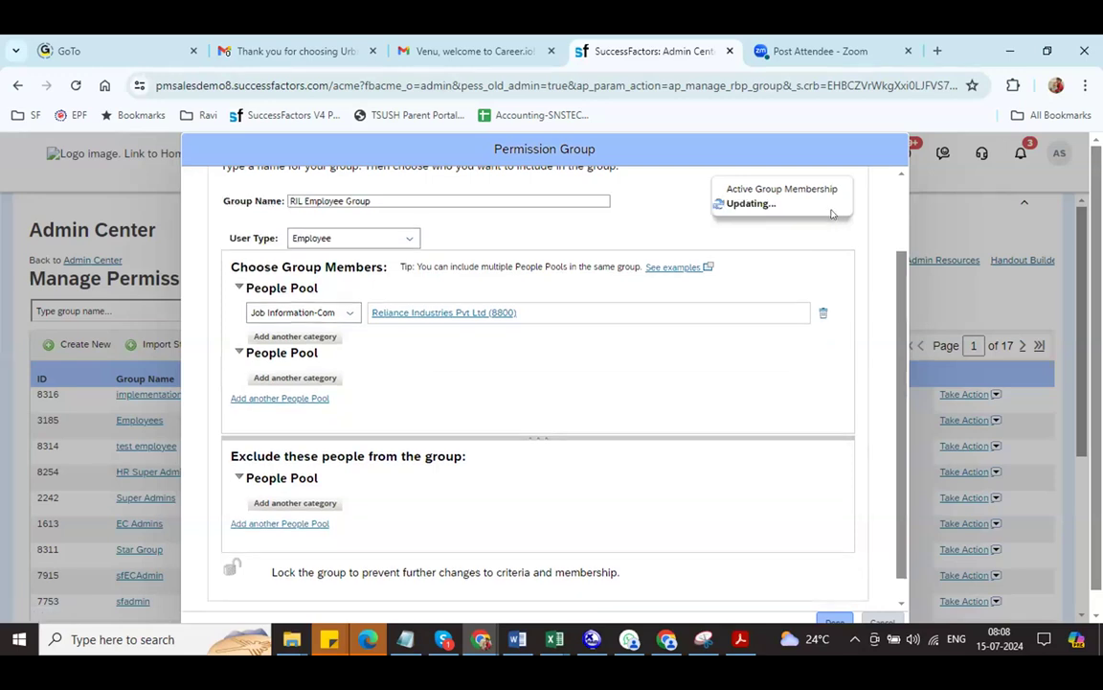
pyautogui.click(832, 620)
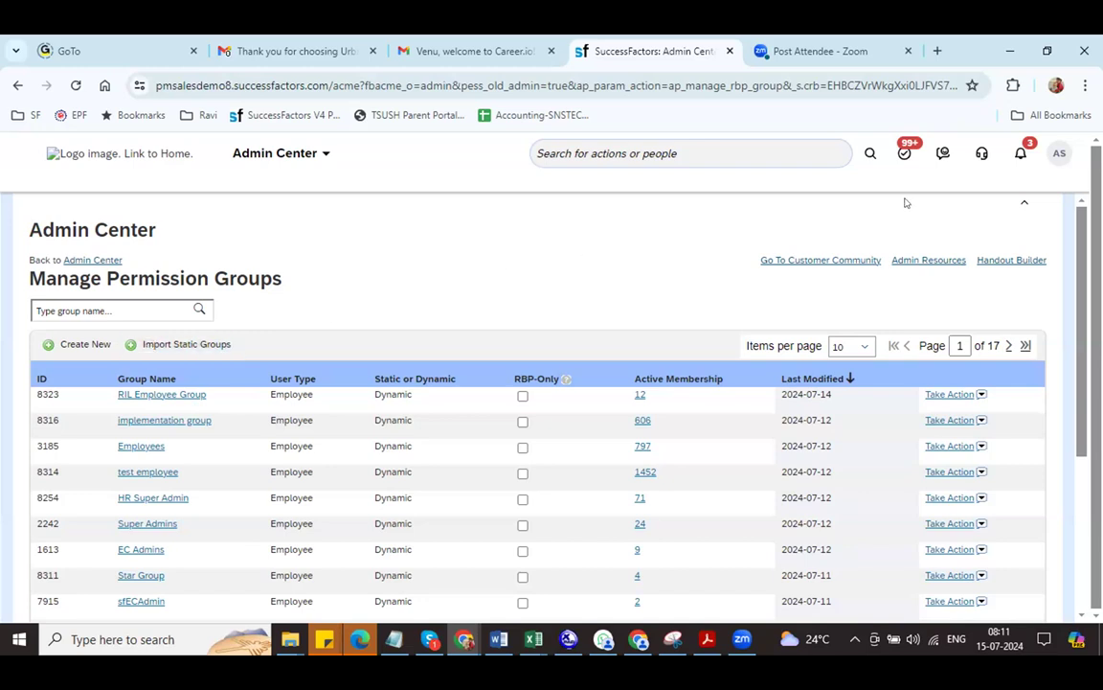
# Search actions and people for "ril".
pyautogui.click(753, 154)
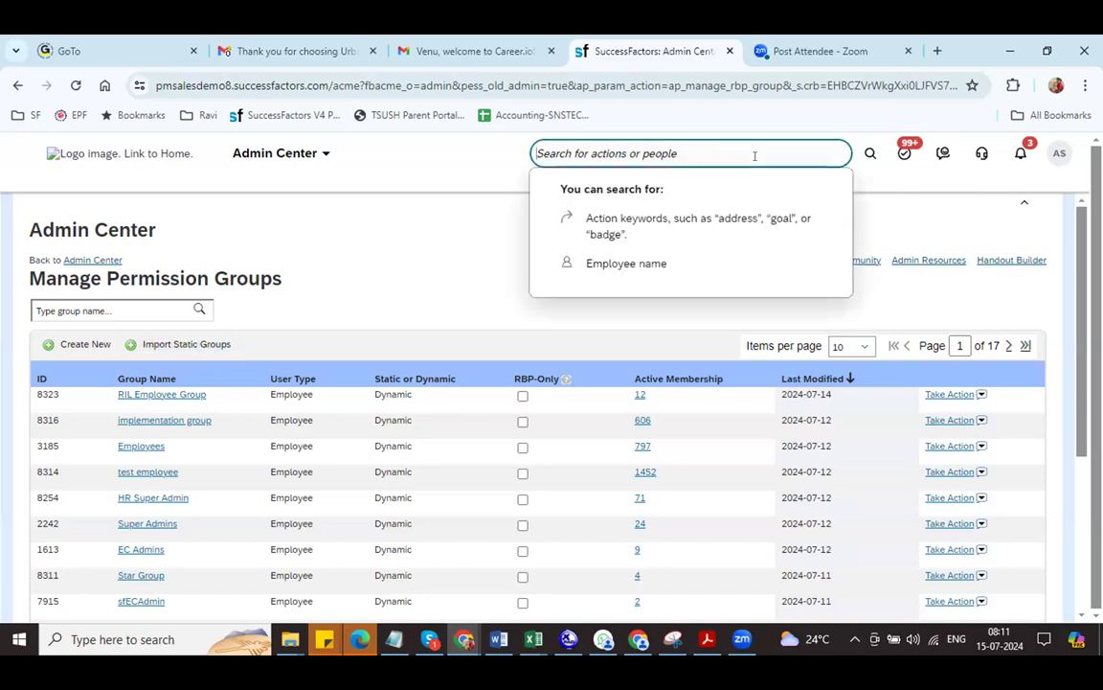
pyautogui.write('ril')
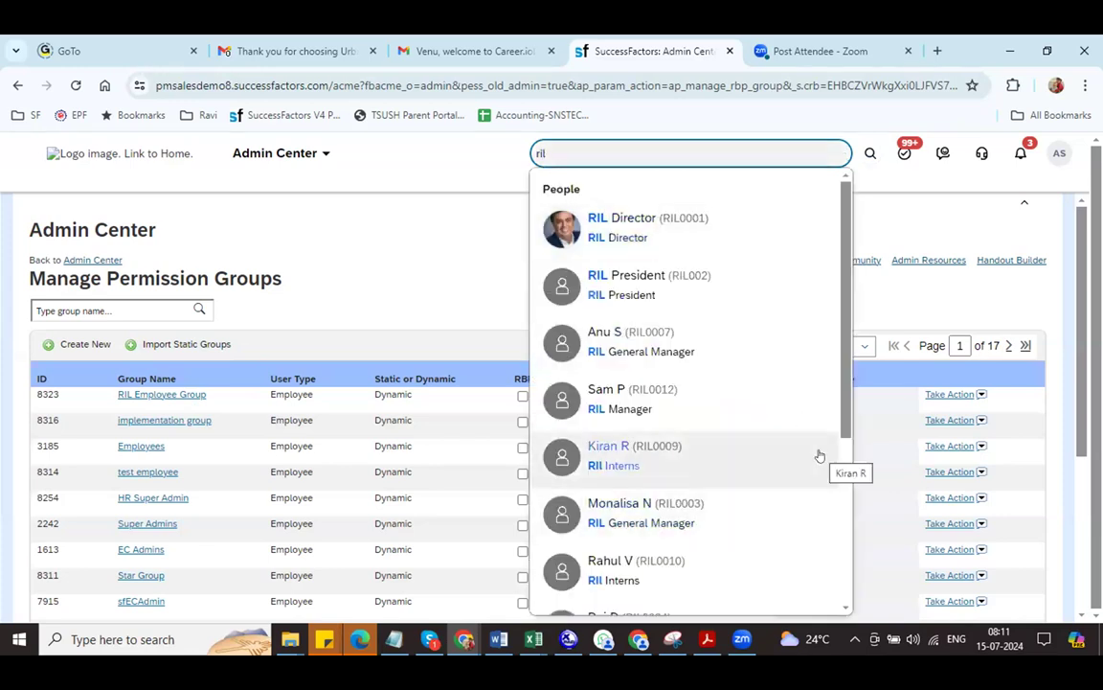
# Proxy into the account of the RIL intern by searching target users for "ril" plus the intern's first name.
pyautogui.moveTo(626, 466)
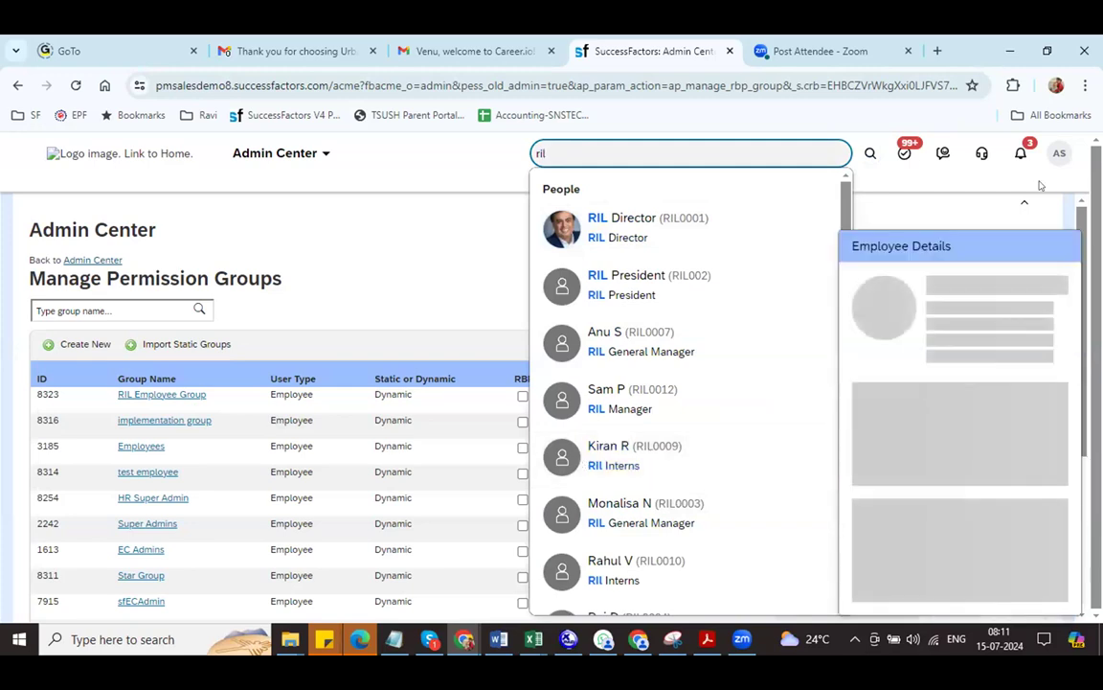
pyautogui.click(1059, 153)
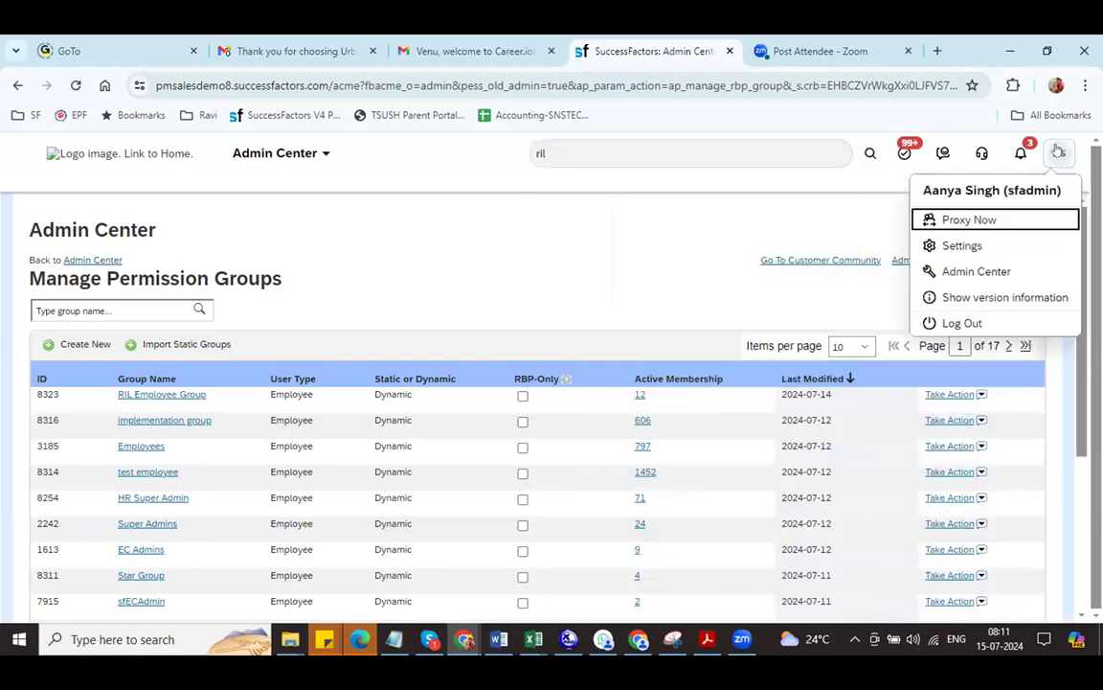
pyautogui.click(977, 223)
pyautogui.write('r')
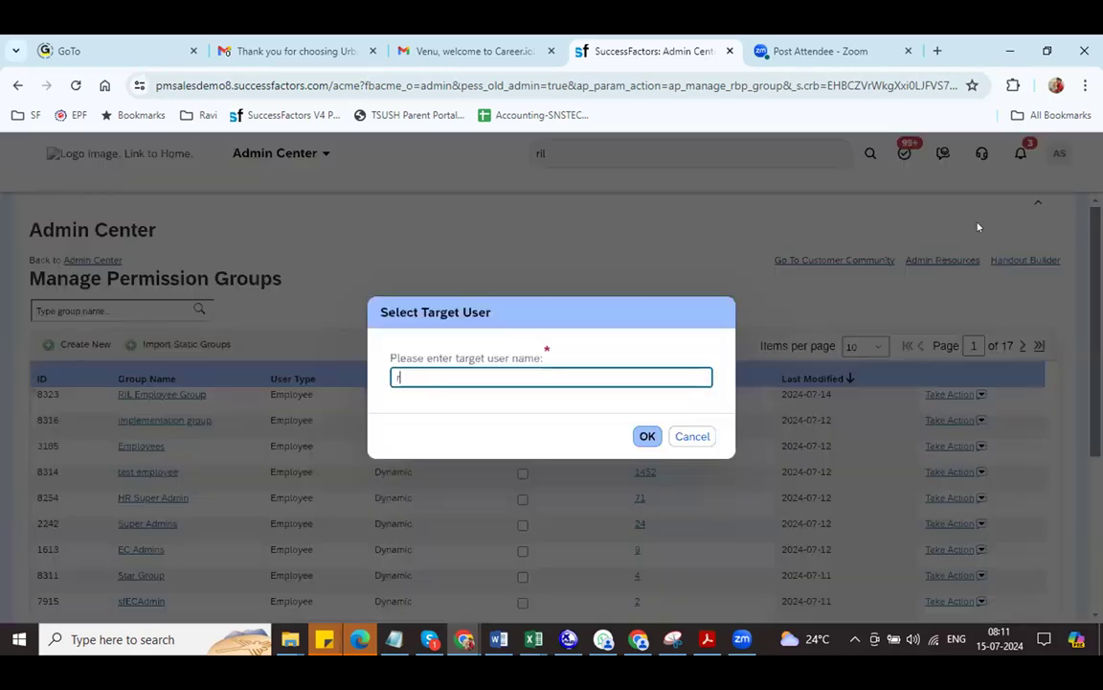
pyautogui.write('il kiran')
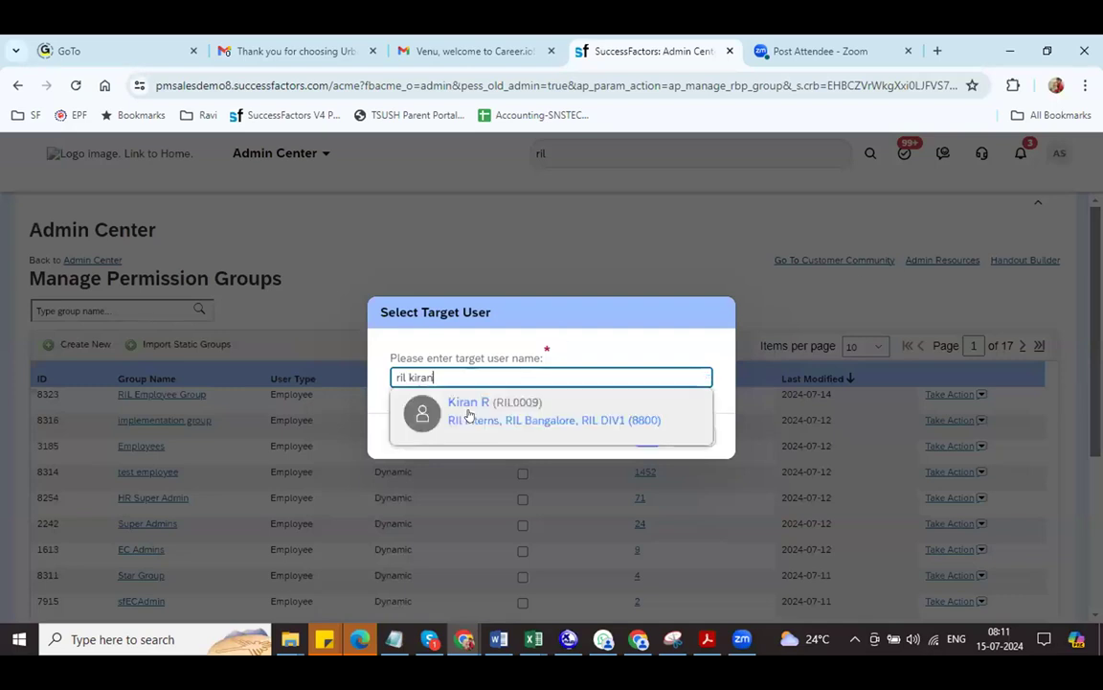
pyautogui.click(586, 398)
pyautogui.click(644, 436)
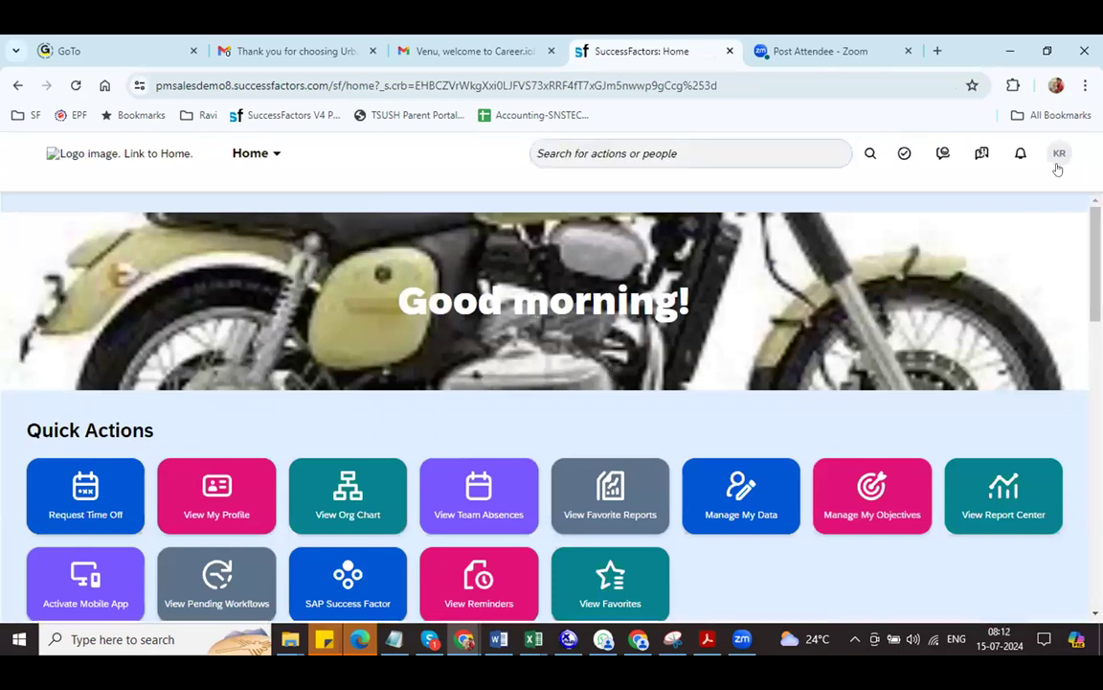
# Open My Employee File and review the Personal Information sections from Basic Information down to Addresses.
pyautogui.click(277, 155)
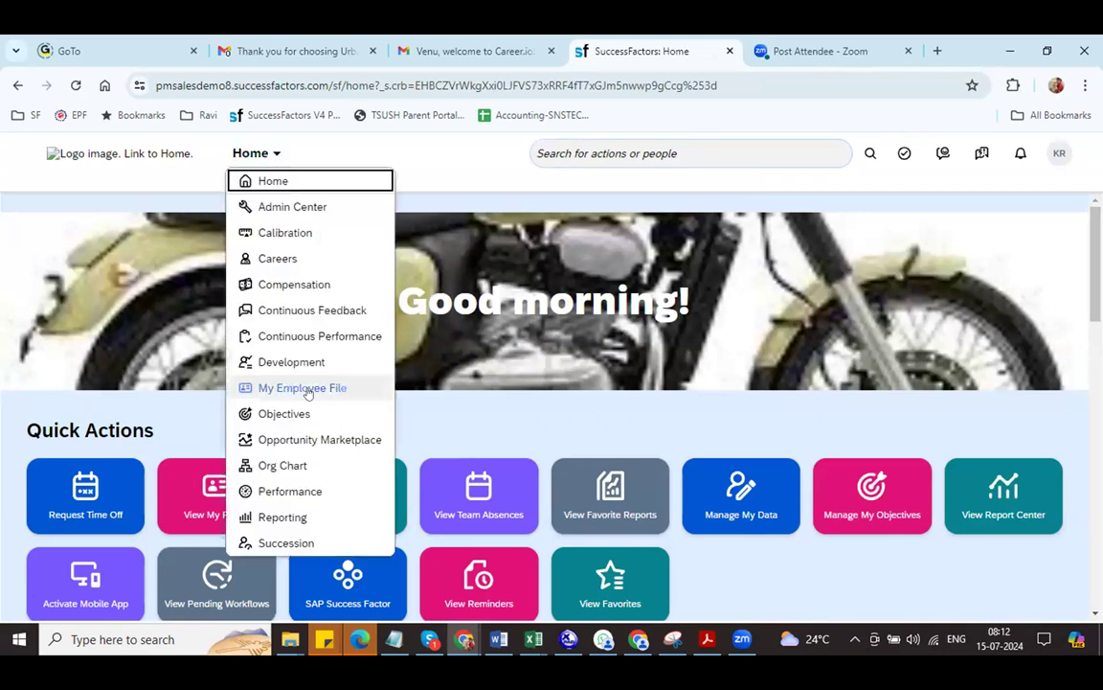
pyautogui.click(312, 389)
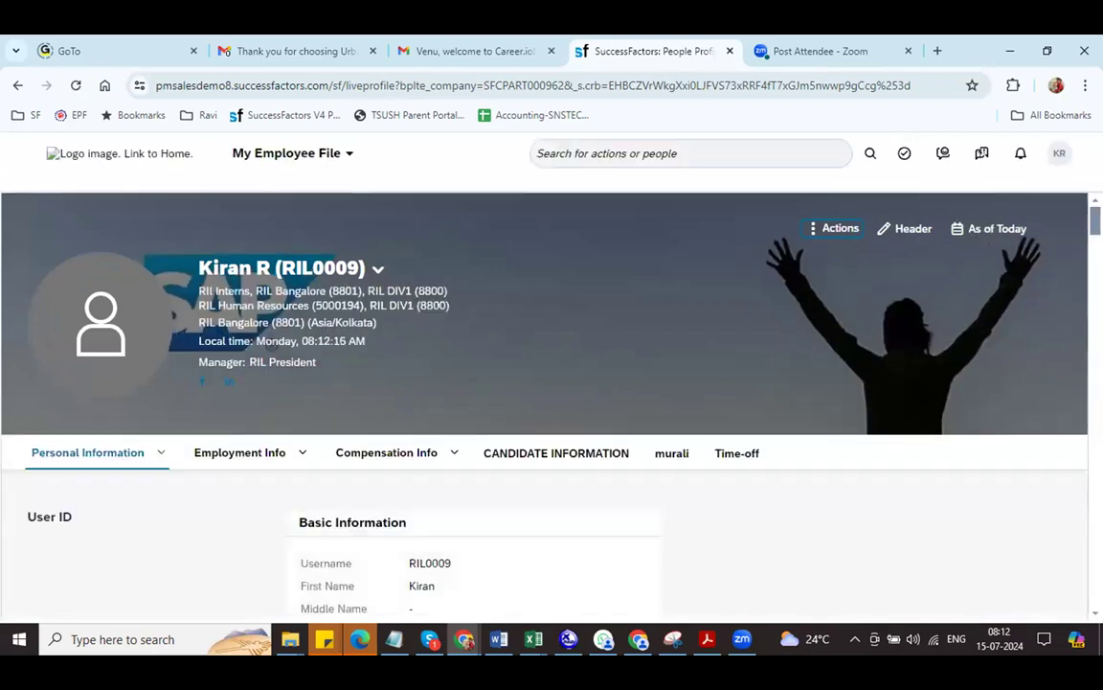
pyautogui.scroll(-1, 544, 402)
pyautogui.scroll(-1, 544, 431)
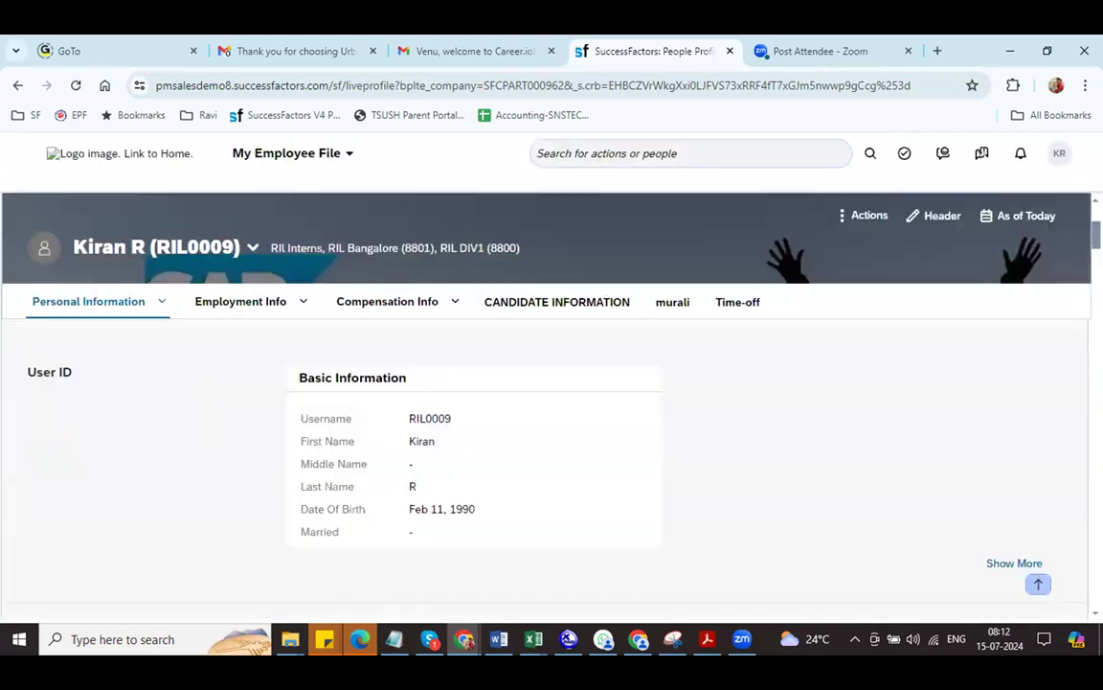
pyautogui.scroll(-2, 544, 460)
pyautogui.scroll(-3, 544, 460)
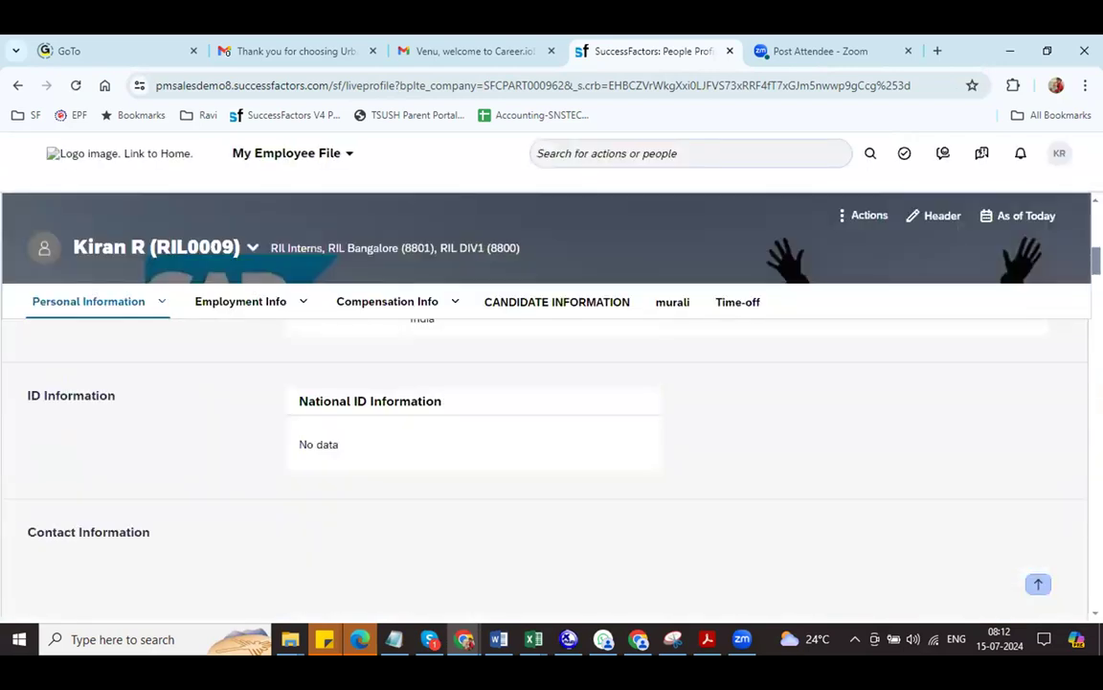
pyautogui.scroll(-2, 544, 460)
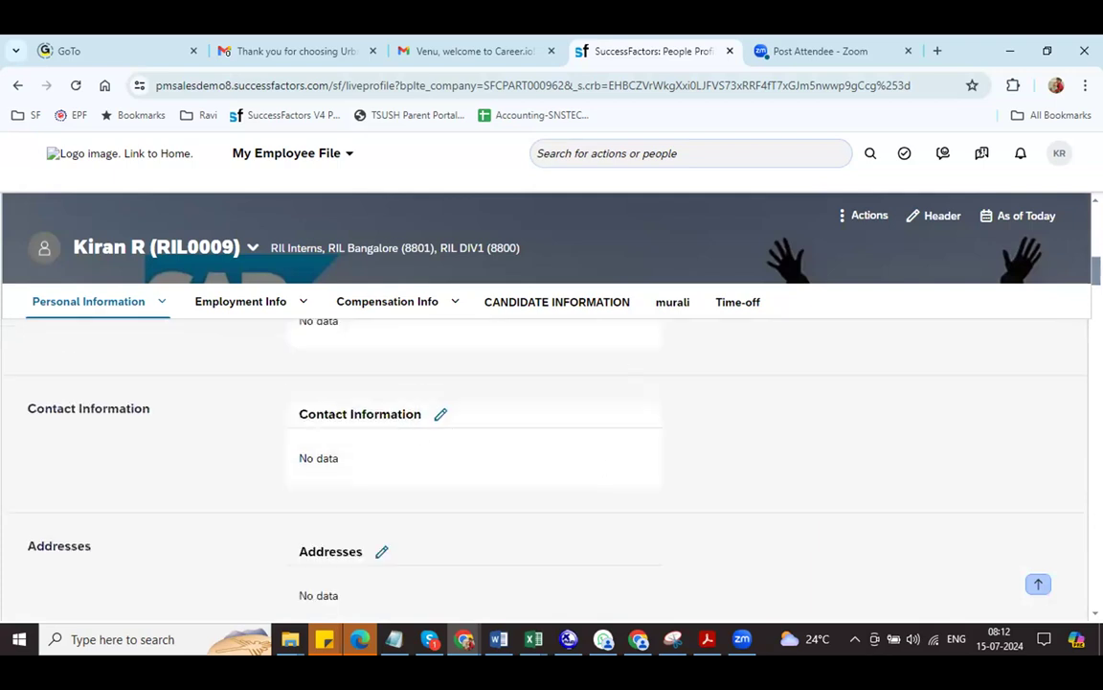
# Open Biographical Information for editing to inspect its fields, and close it without saving.
pyautogui.scroll(2, 544, 460)
pyautogui.scroll(2, 599, 373)
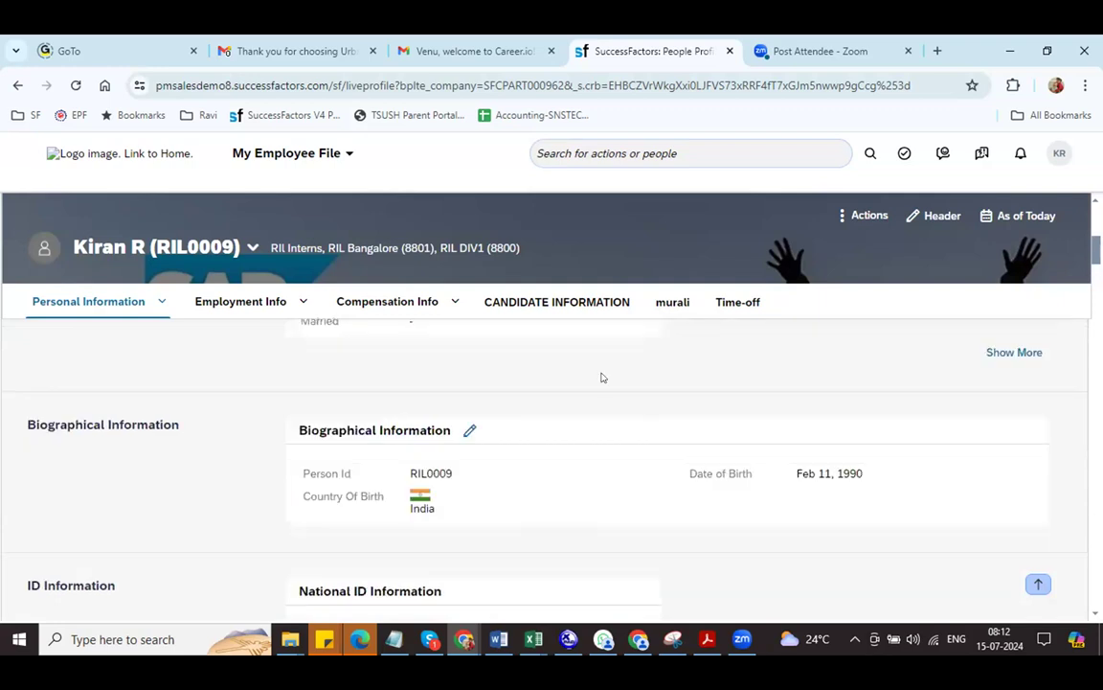
pyautogui.click(468, 431)
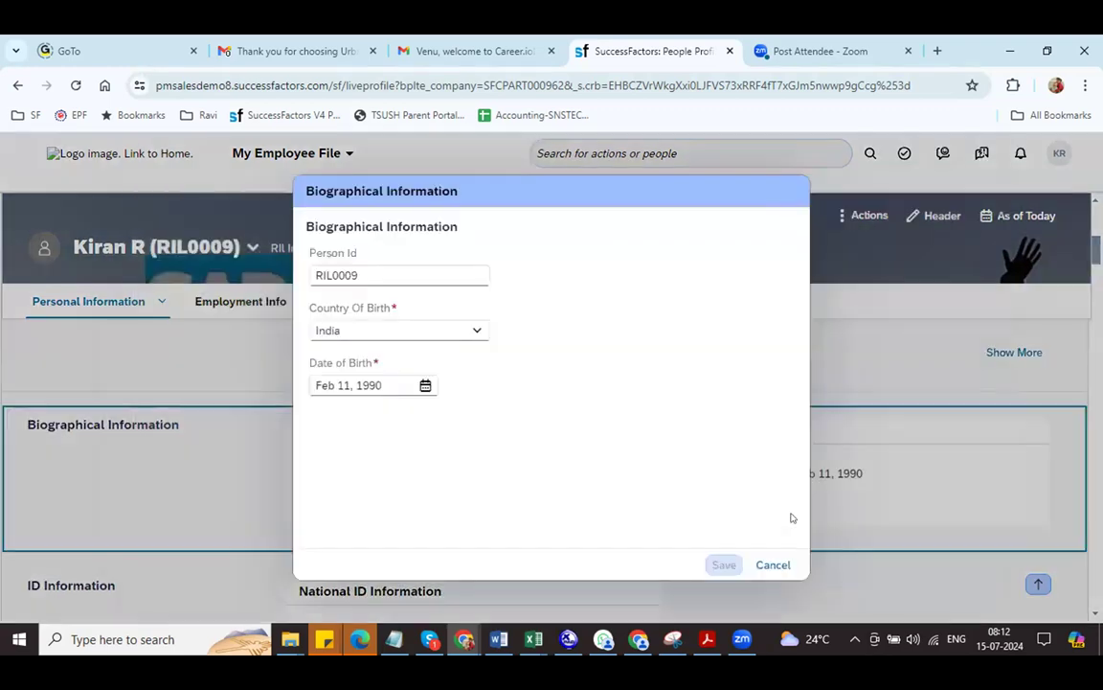
pyautogui.click(774, 564)
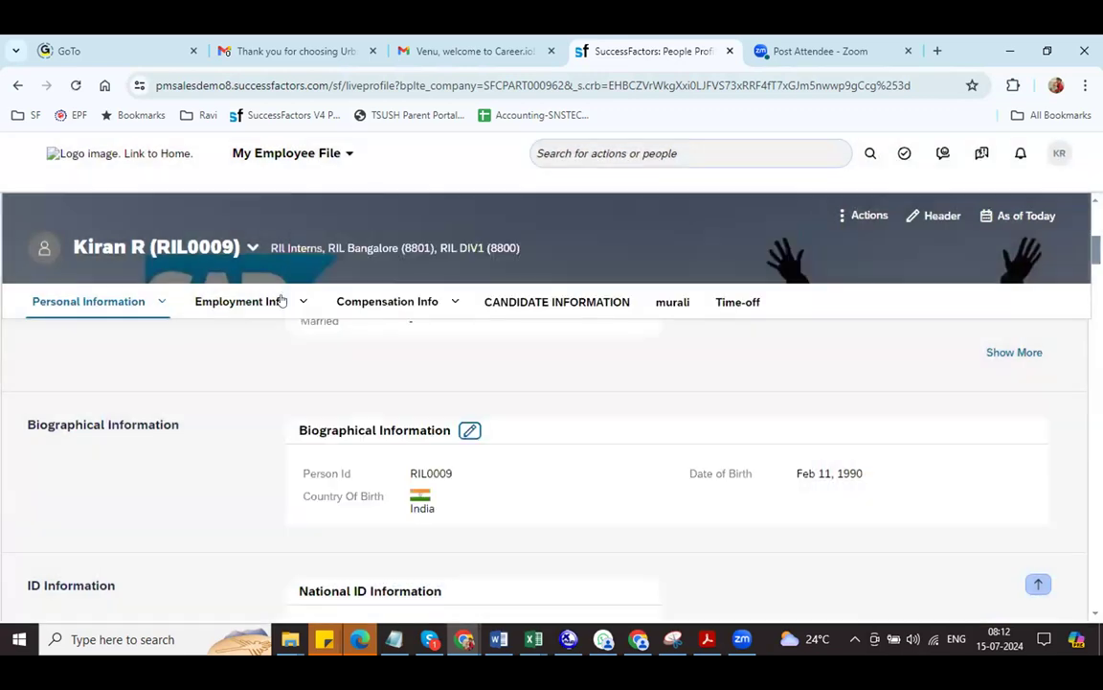
# Go to Job Information under Employment Info, view its change history and close it.
pyautogui.click(304, 302)
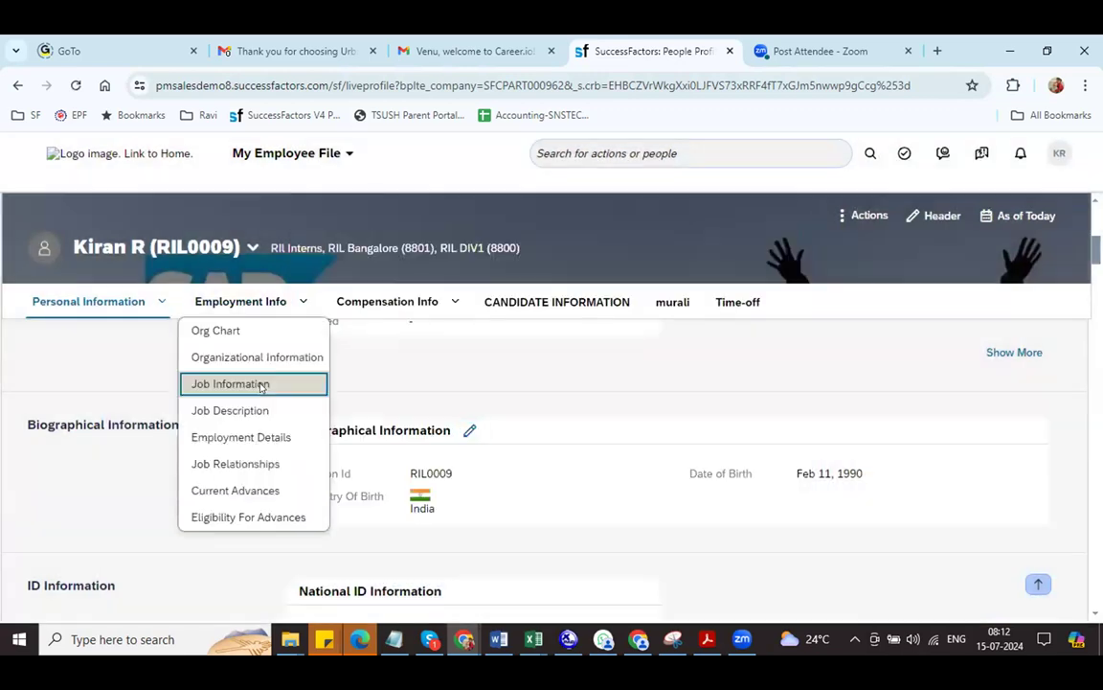
pyautogui.click(260, 384)
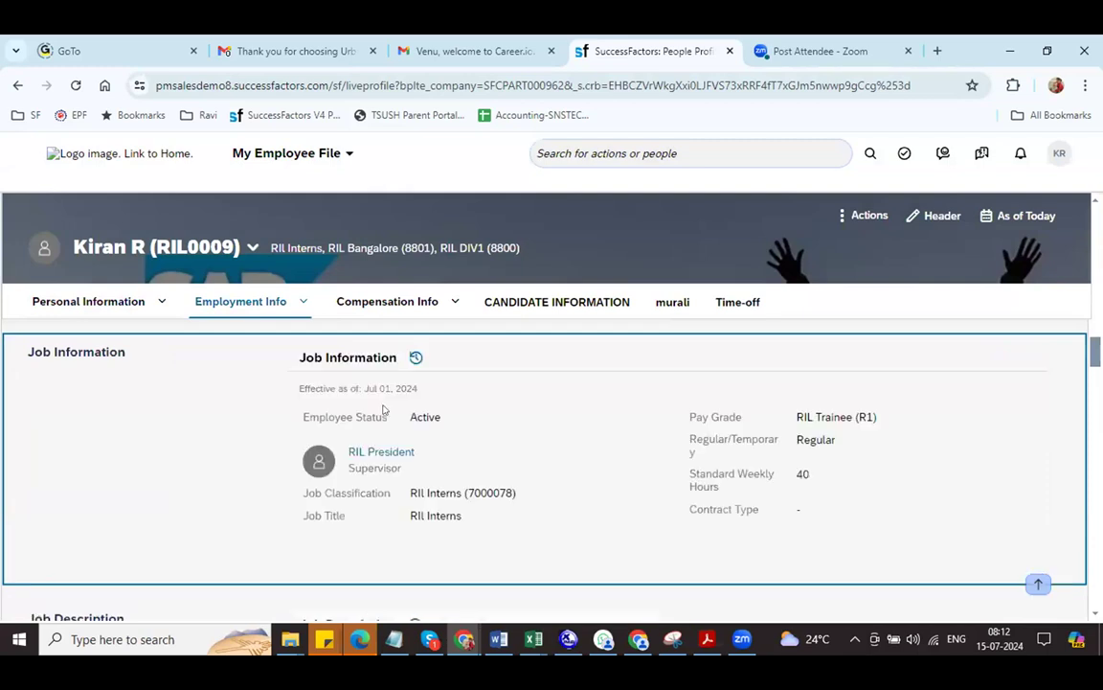
pyautogui.click(415, 358)
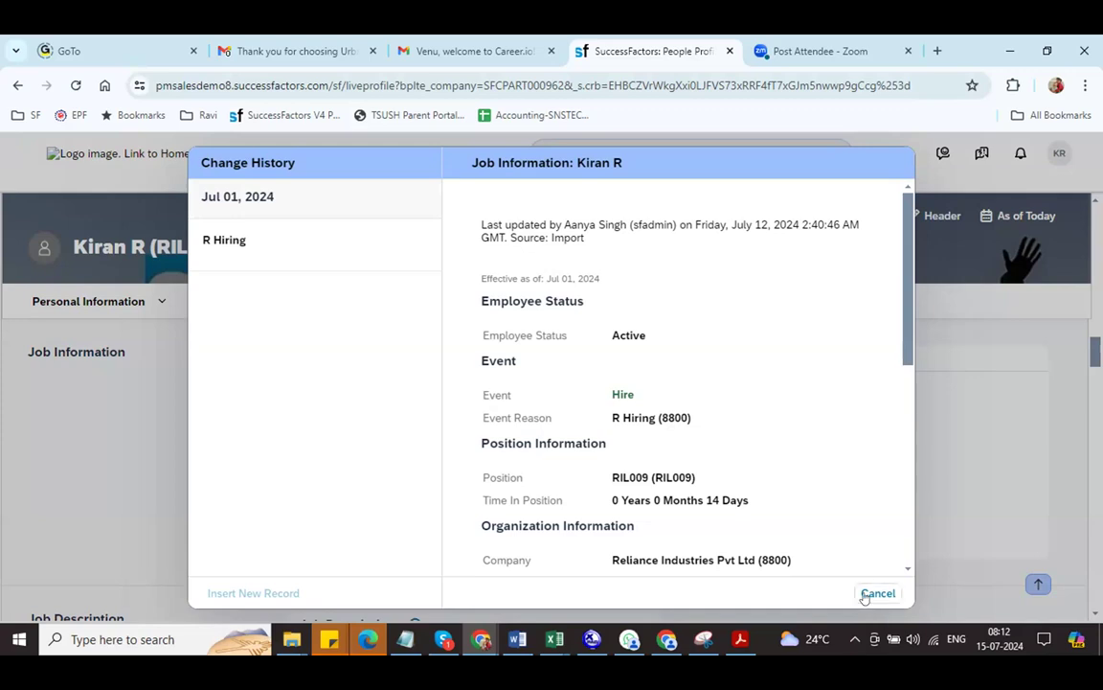
pyautogui.click(877, 593)
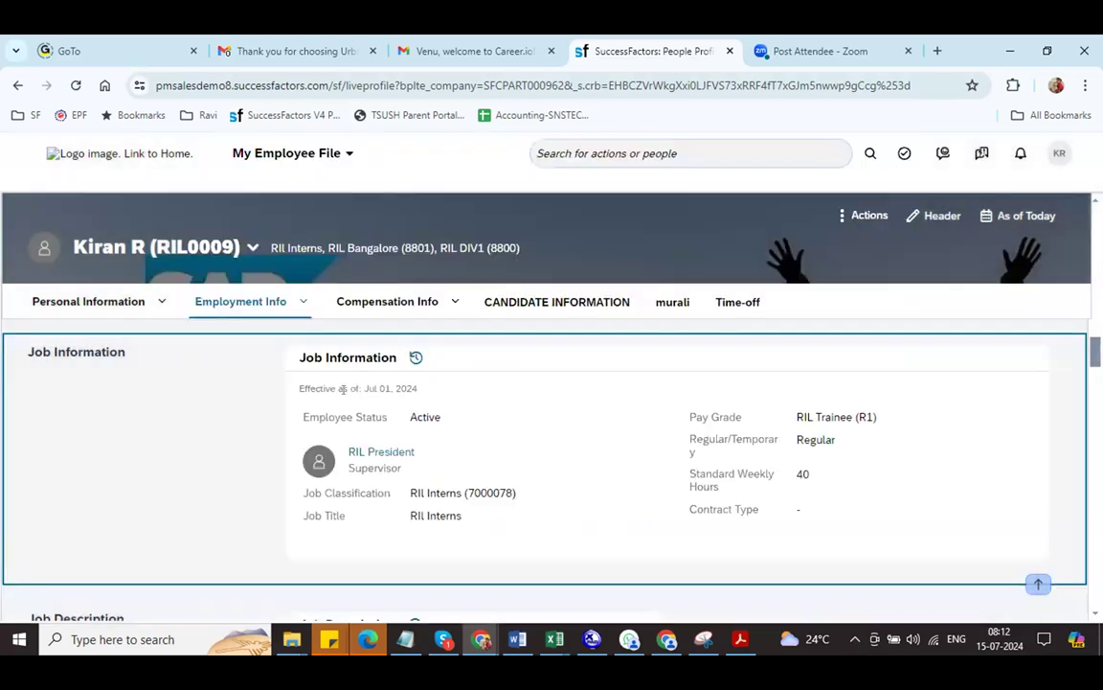
# Go to Compensation Info, view the change history of Compensation Information and check the pay component table.
pyautogui.click(354, 303)
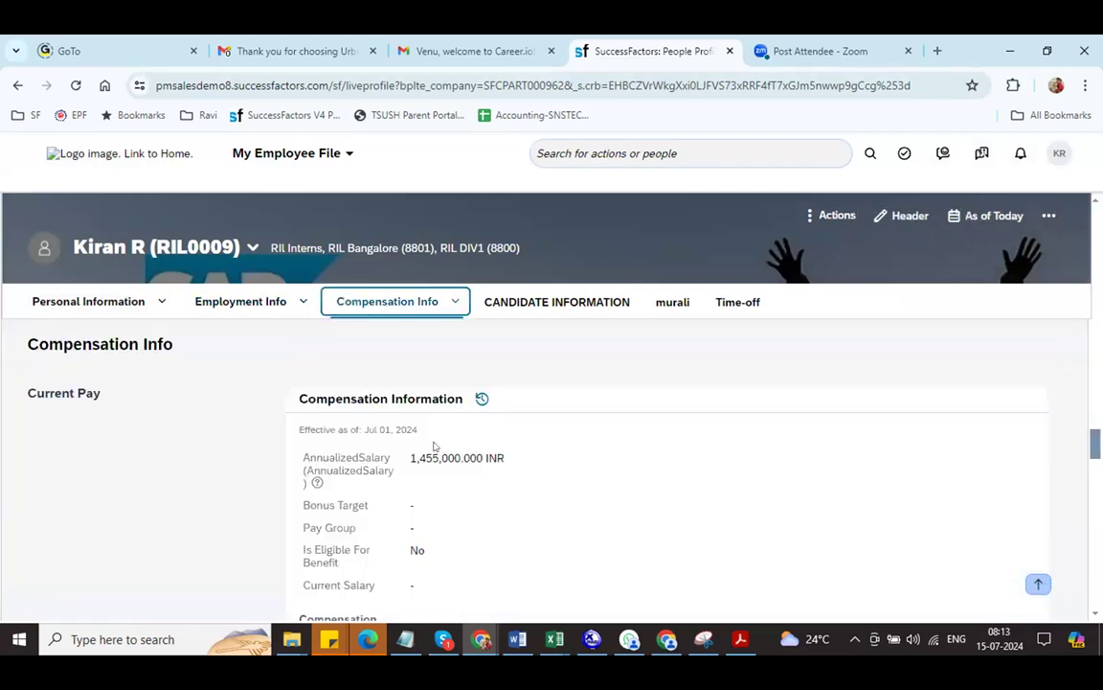
pyautogui.tripleClick(446, 458)
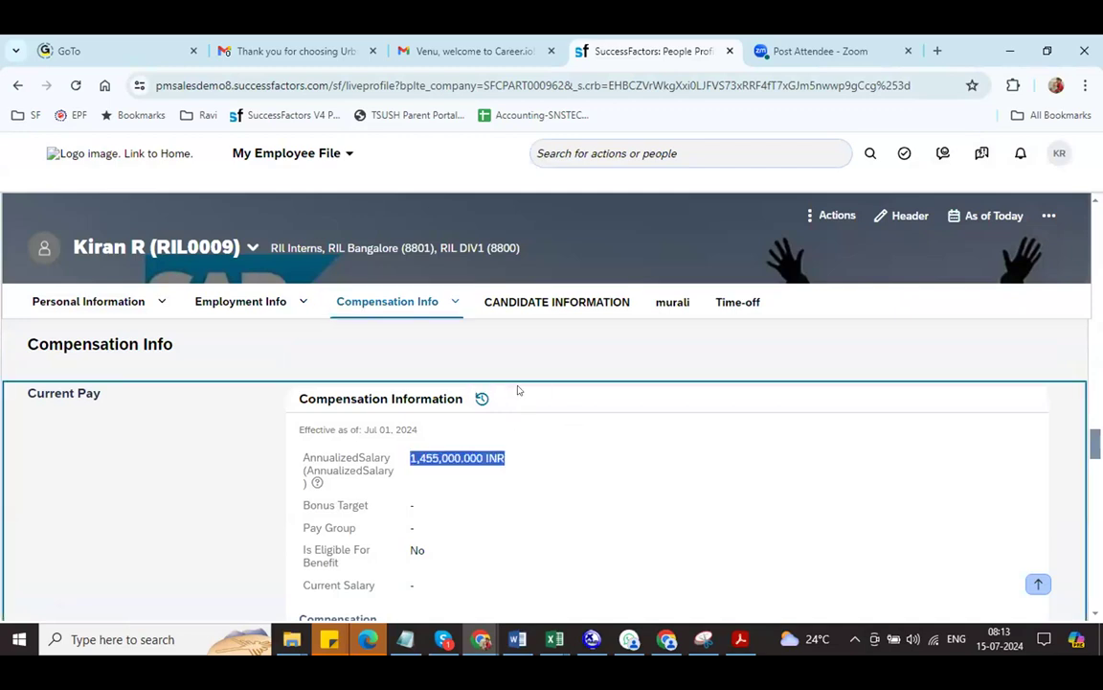
pyautogui.click(482, 398)
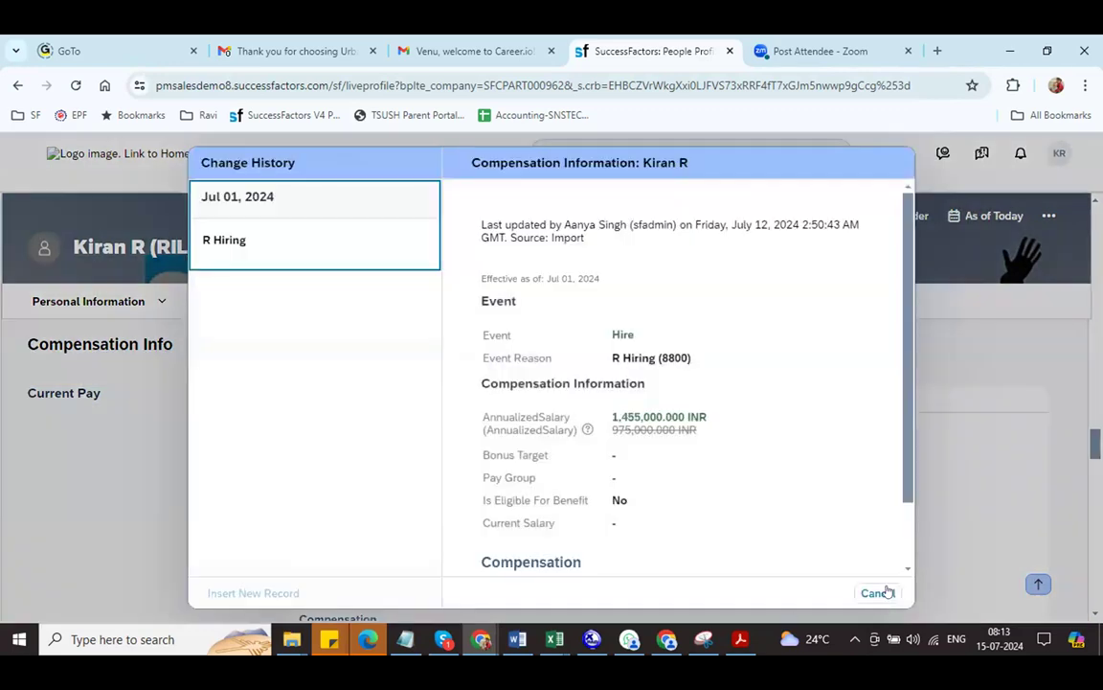
pyautogui.click(876, 593)
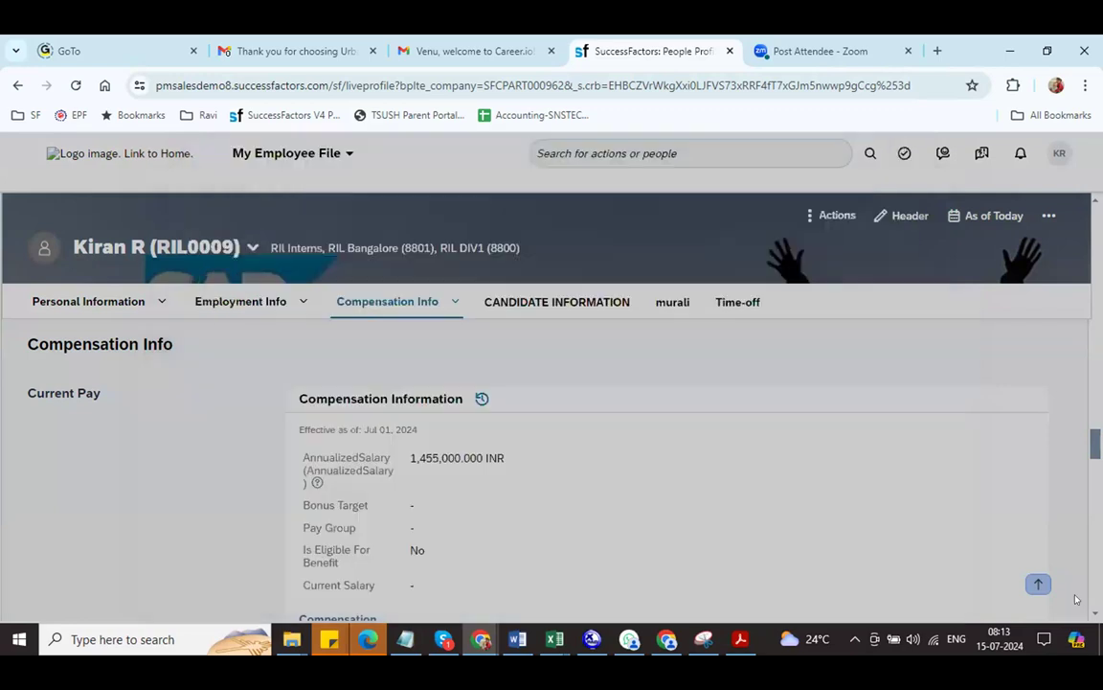
pyautogui.scroll(-1, 413, 431)
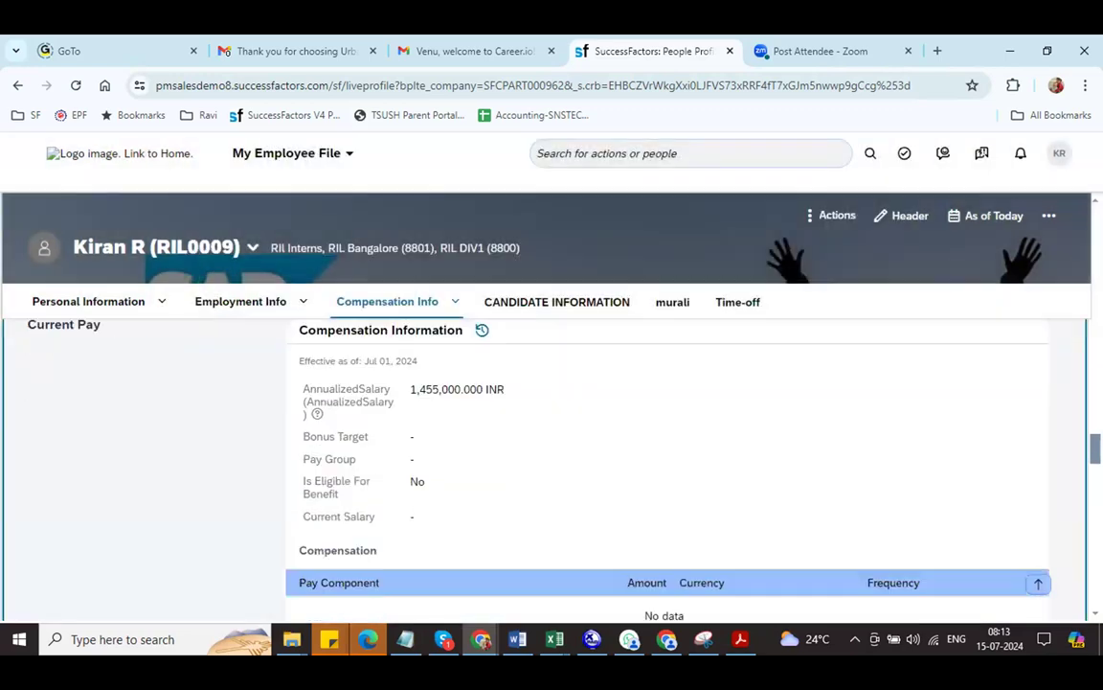
pyautogui.scroll(-1, 297, 427)
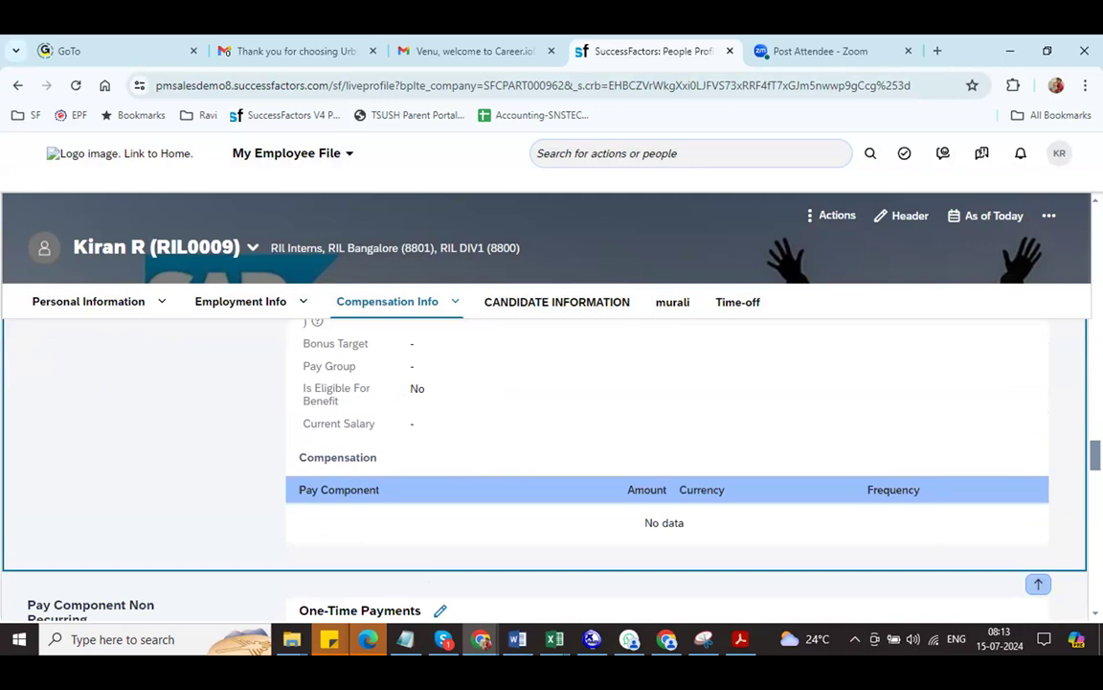
# Examine which Personal Information sections, such as National ID, Contact Information, Addresses and Dependents, offer editing.
pyautogui.scroll(3, 546, 460)
pyautogui.scroll(3, 546, 460)
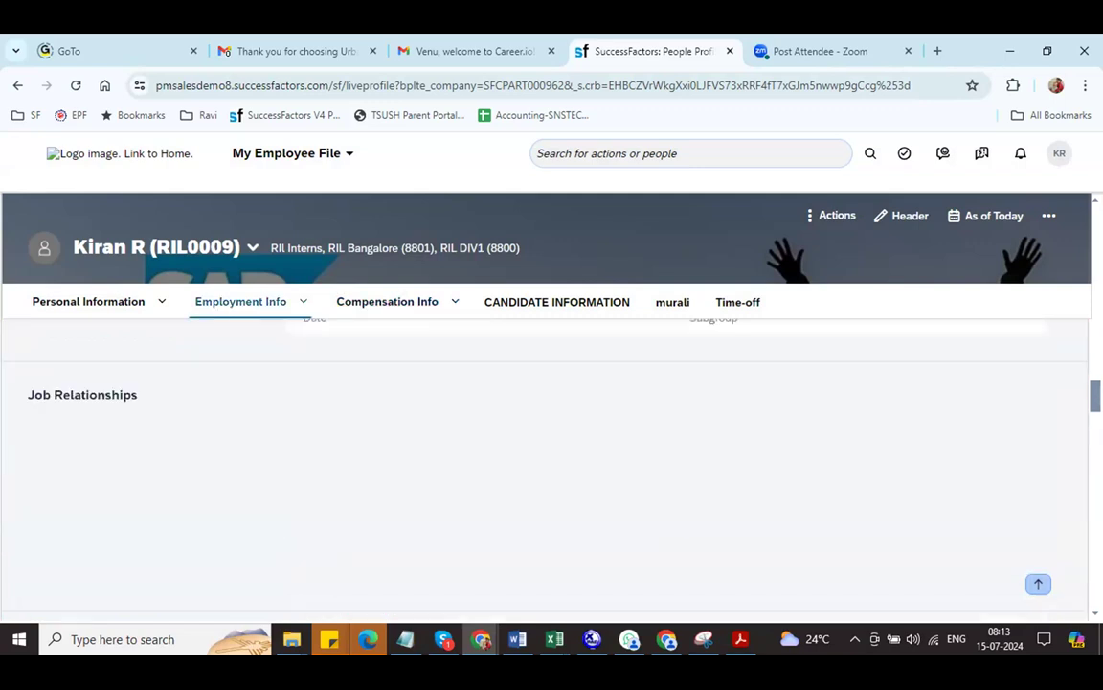
pyautogui.scroll(3, 546, 460)
pyautogui.scroll(3, 546, 460)
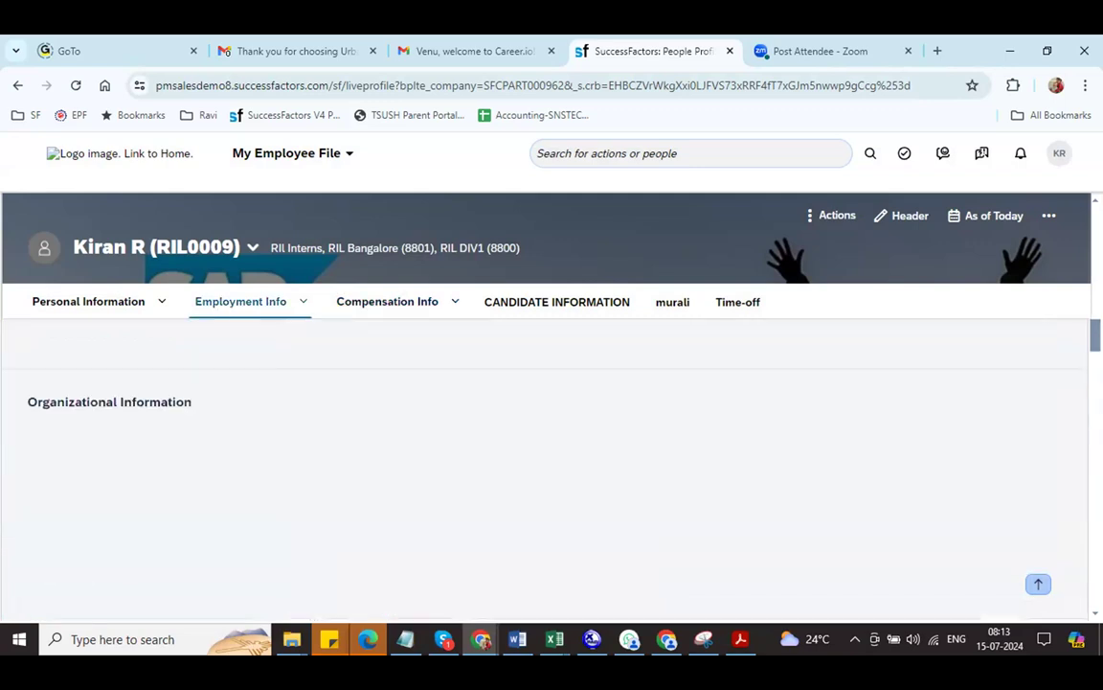
pyautogui.scroll(3, 546, 460)
pyautogui.scroll(3, 546, 460)
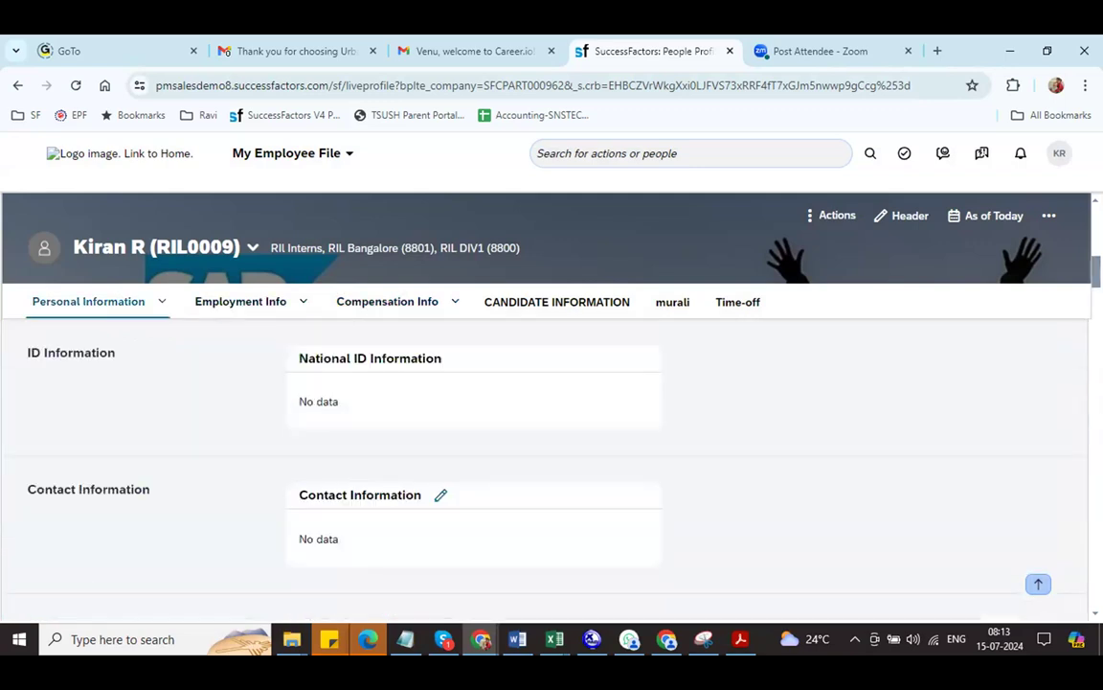
pyautogui.scroll(-3, 517, 297)
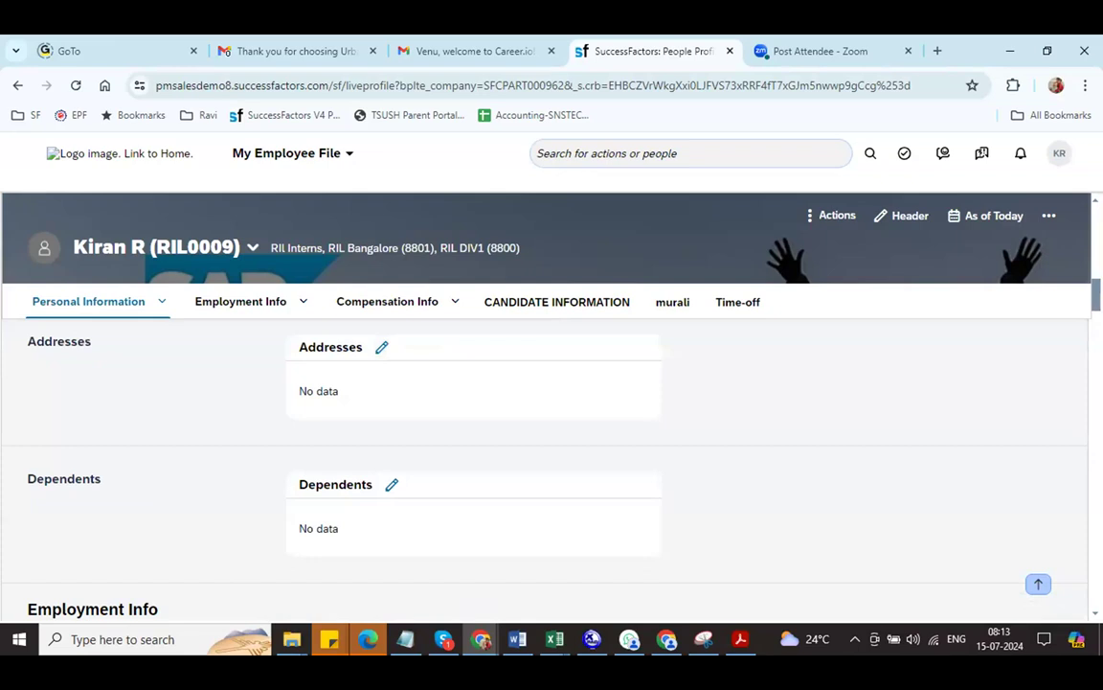
pyautogui.scroll(1, 546, 459)
pyautogui.scroll(2, 546, 460)
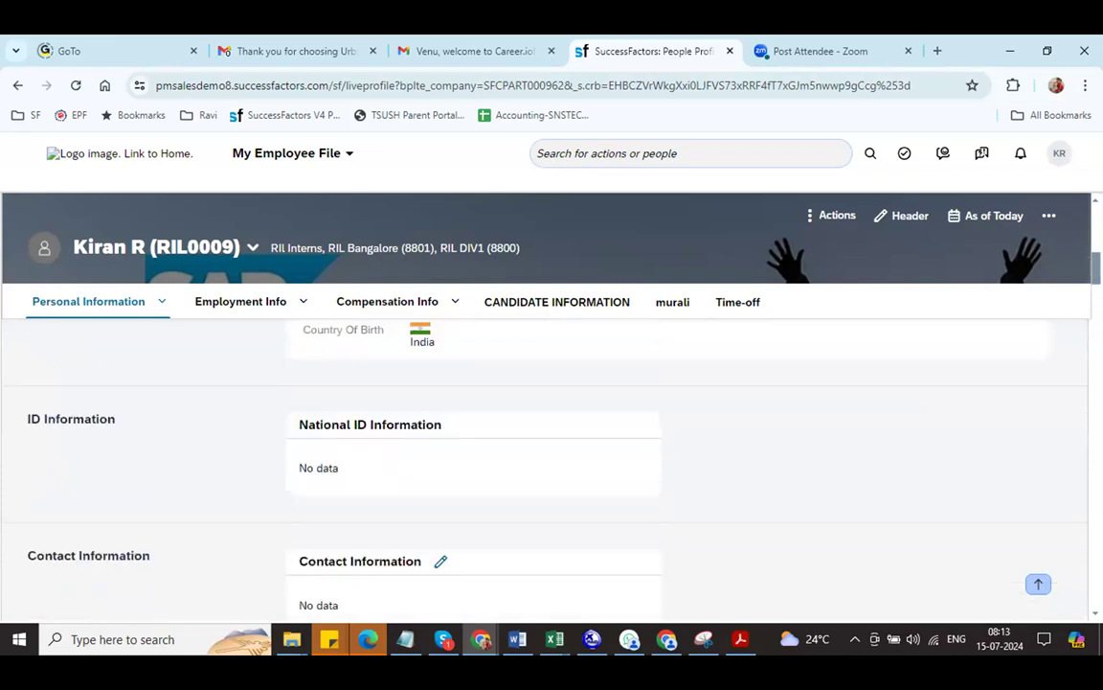
pyautogui.scroll(-1, 546, 460)
pyautogui.moveTo(1097, 275); pyautogui.dragTo(1097, 275)
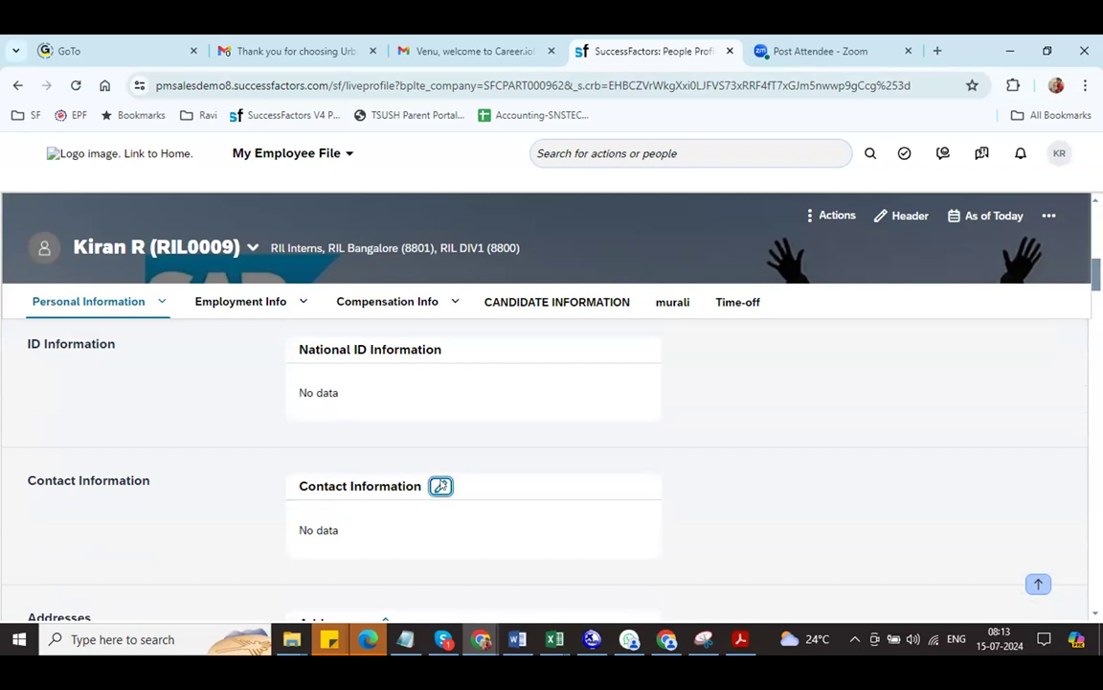
# Add a contact email of type Other, fill in the email address, mark it as primary and save.
pyautogui.click(440, 485)
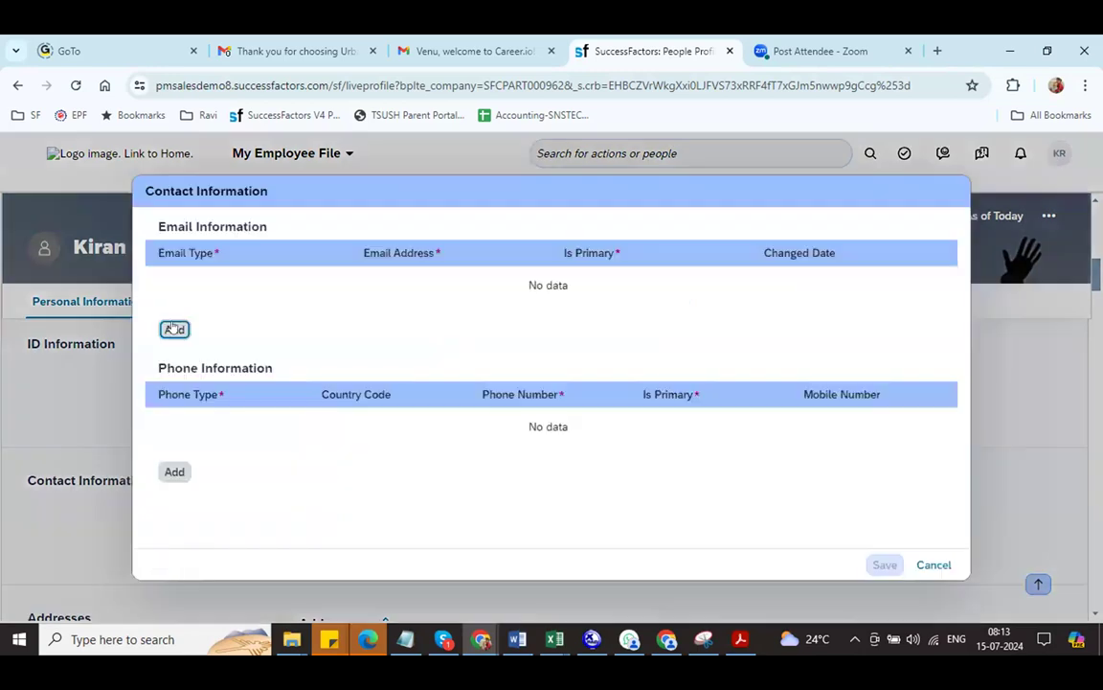
pyautogui.click(173, 329)
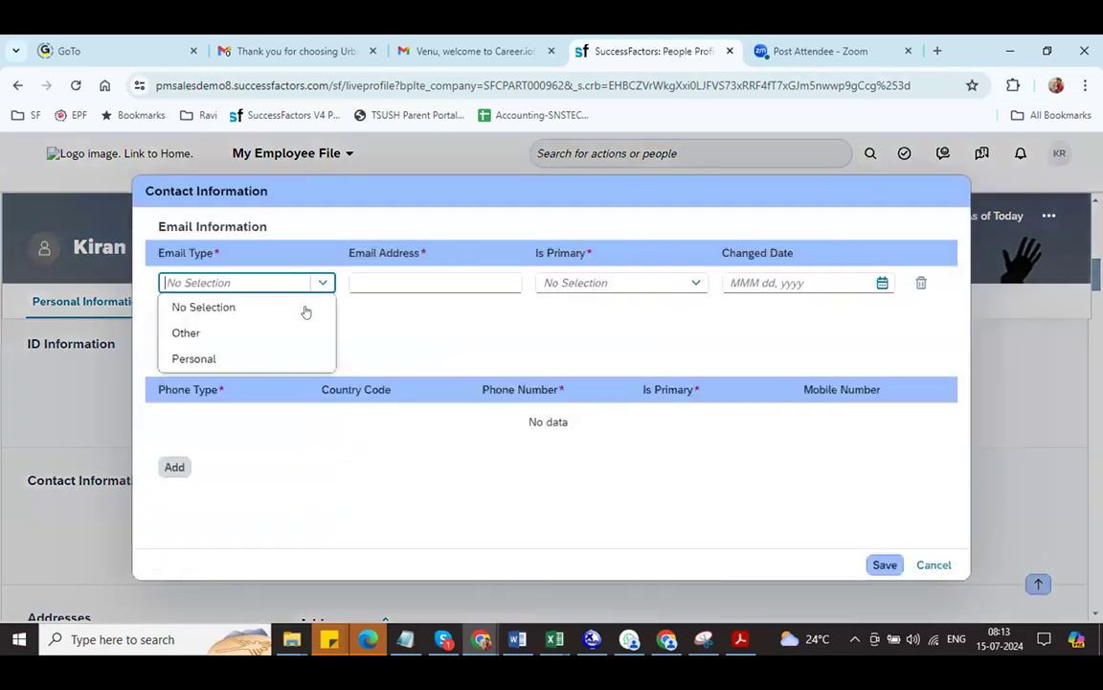
pyautogui.click(243, 334)
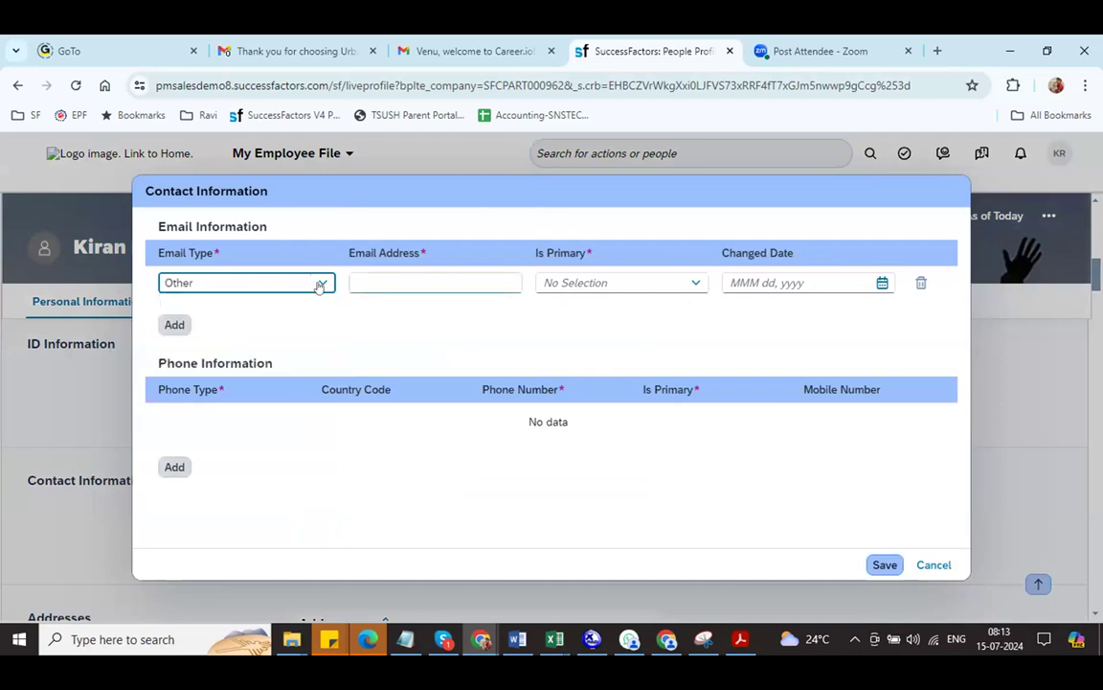
pyautogui.click(395, 280)
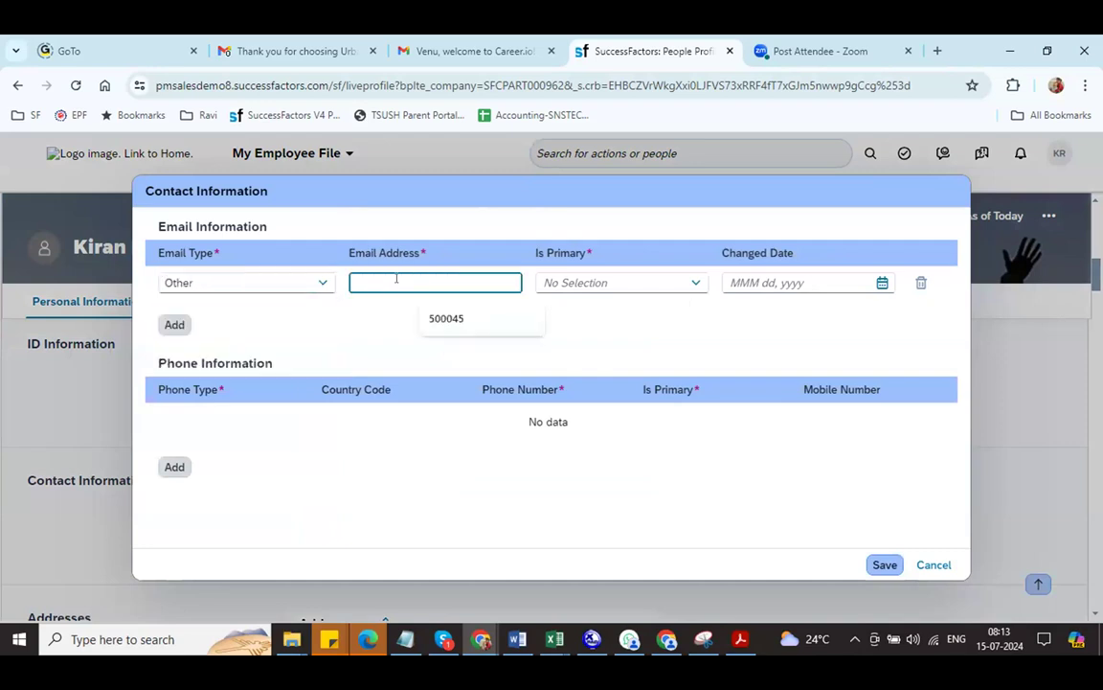
pyautogui.write('test@te')
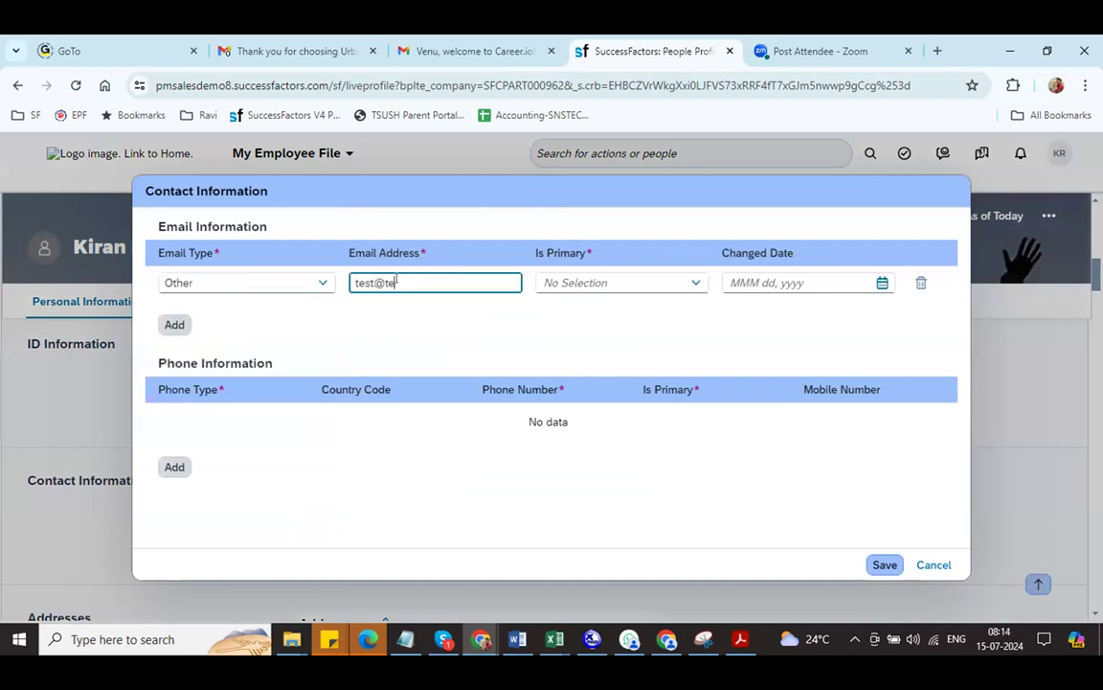
pyautogui.write('st.com')
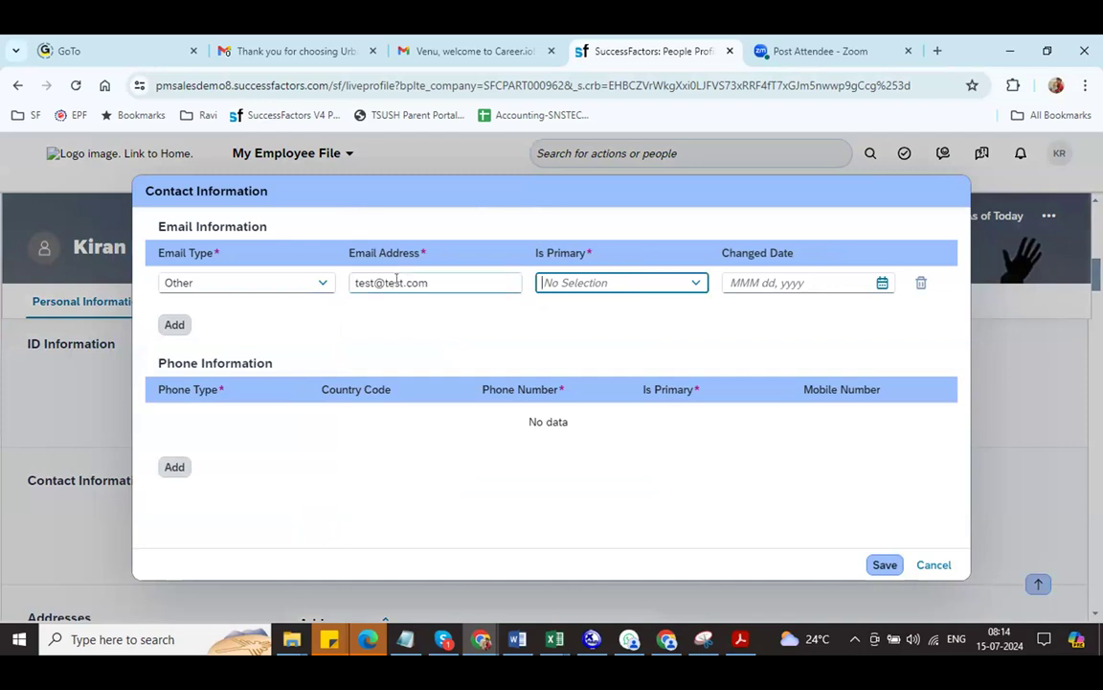
pyautogui.click(695, 283)
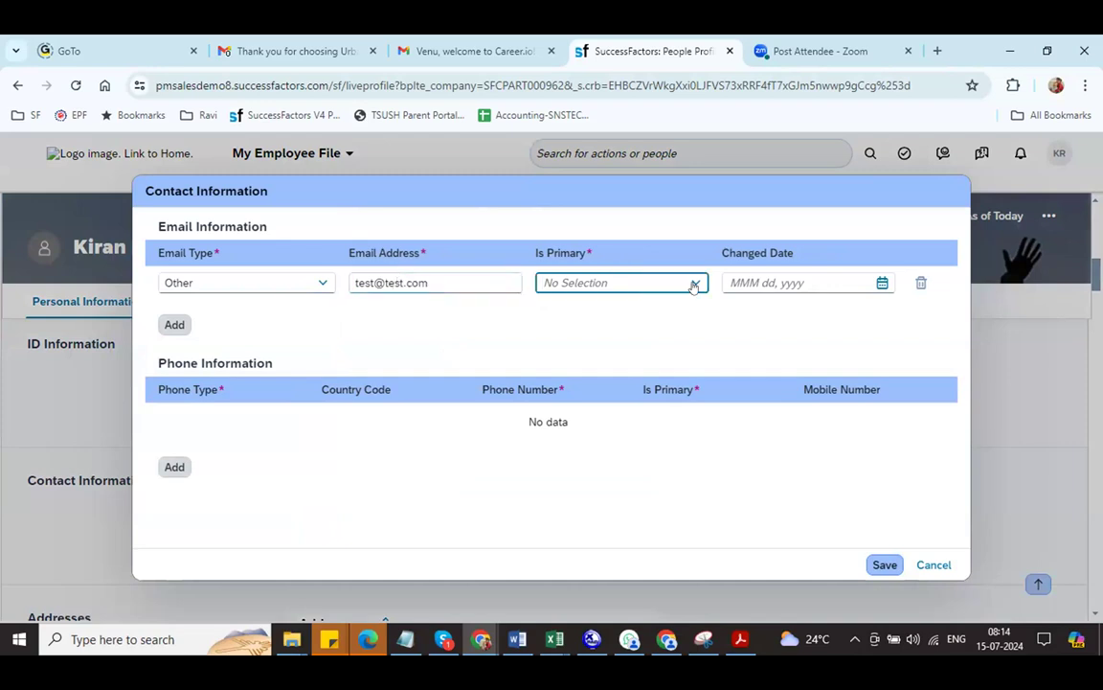
pyautogui.click(590, 333)
pyautogui.click(885, 564)
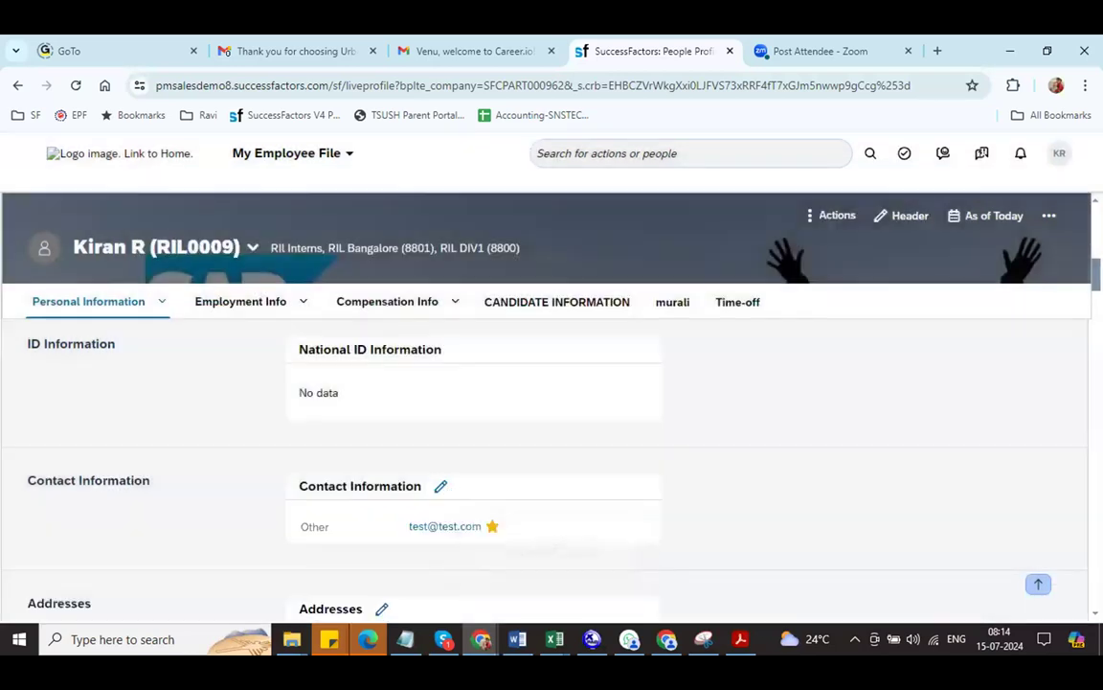
# Submit a Home address in India effective Jul 01, 2024 with the city Bangalore, checking the workflow participants.
pyautogui.scroll(-2, 919, 320)
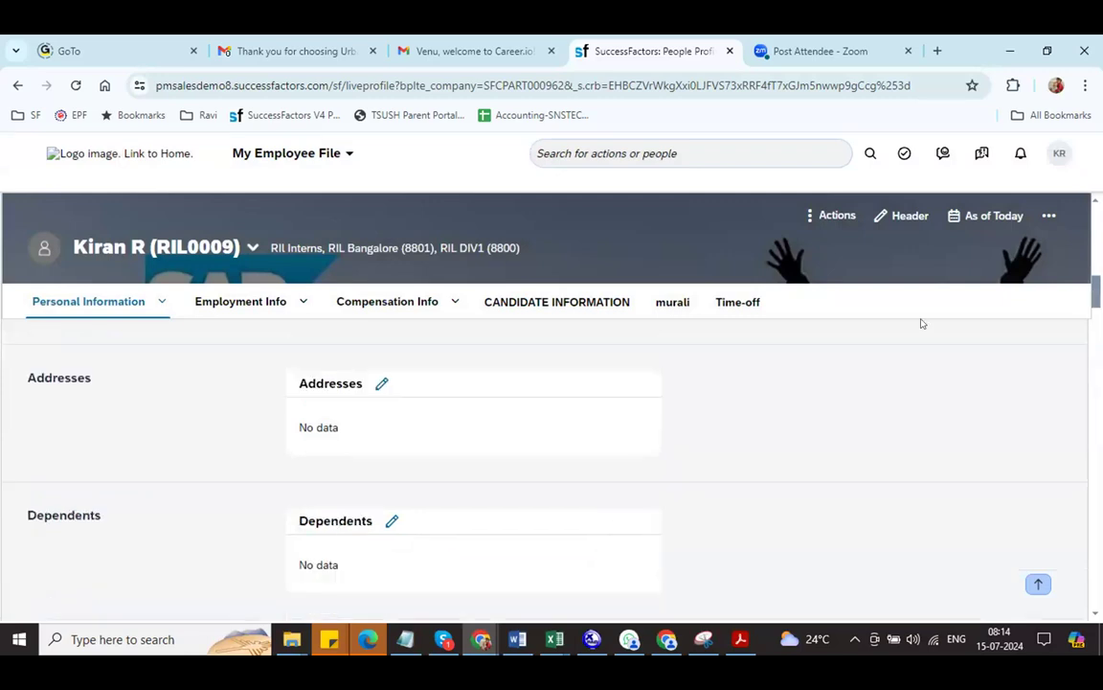
pyautogui.click(381, 385)
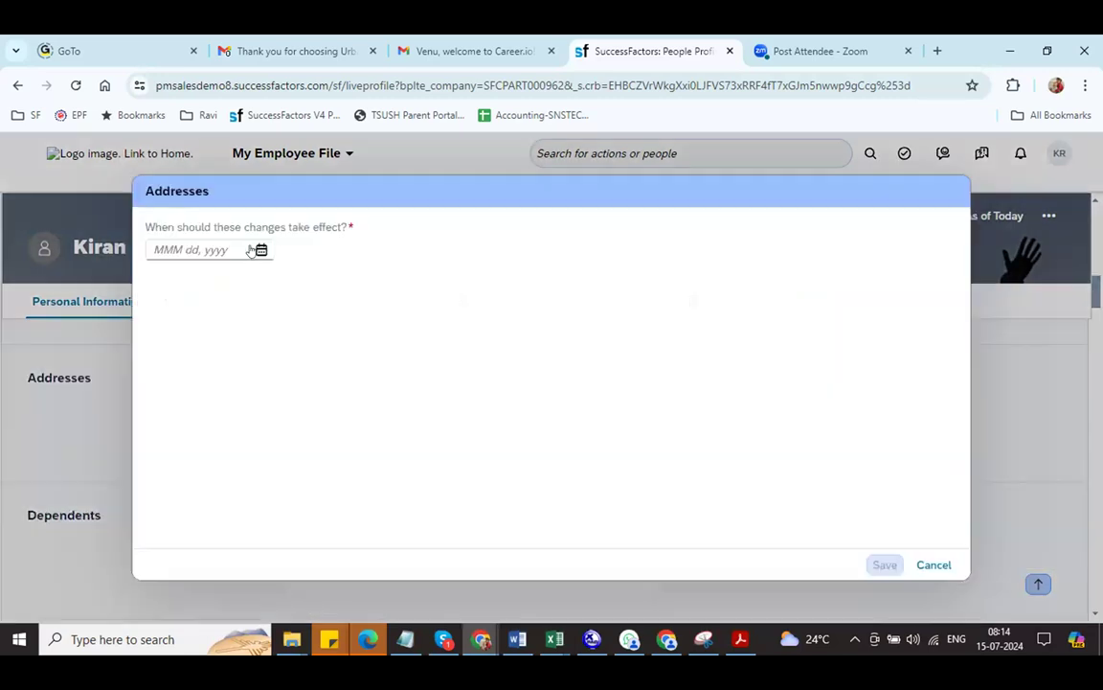
pyautogui.click(262, 250)
pyautogui.click(216, 335)
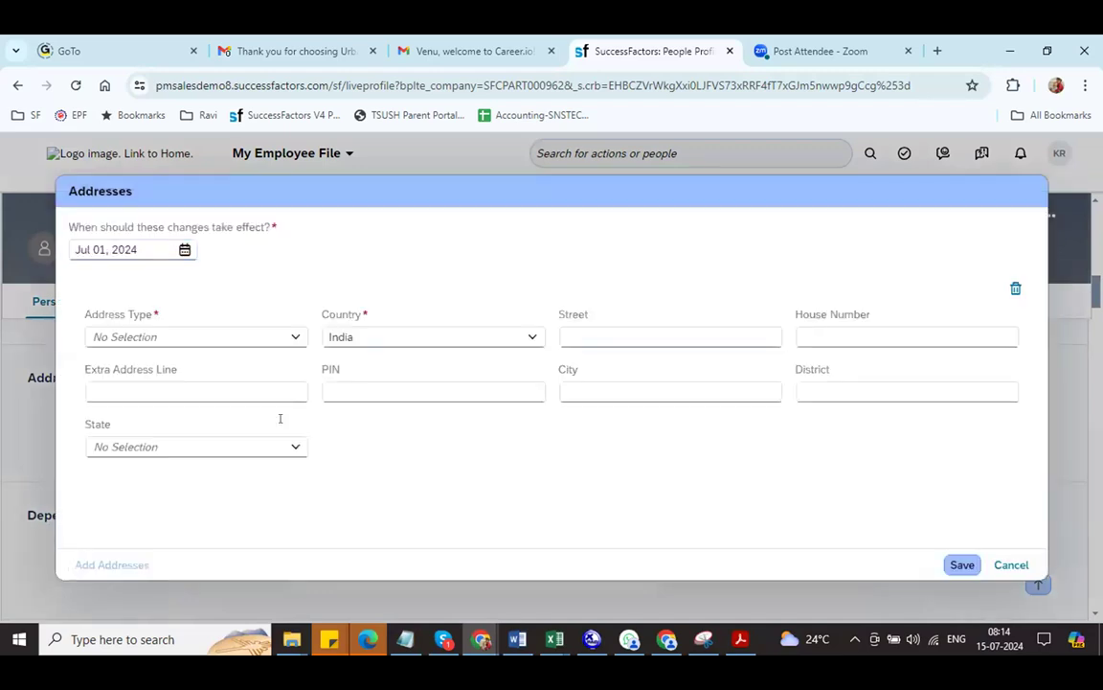
pyautogui.click(235, 337)
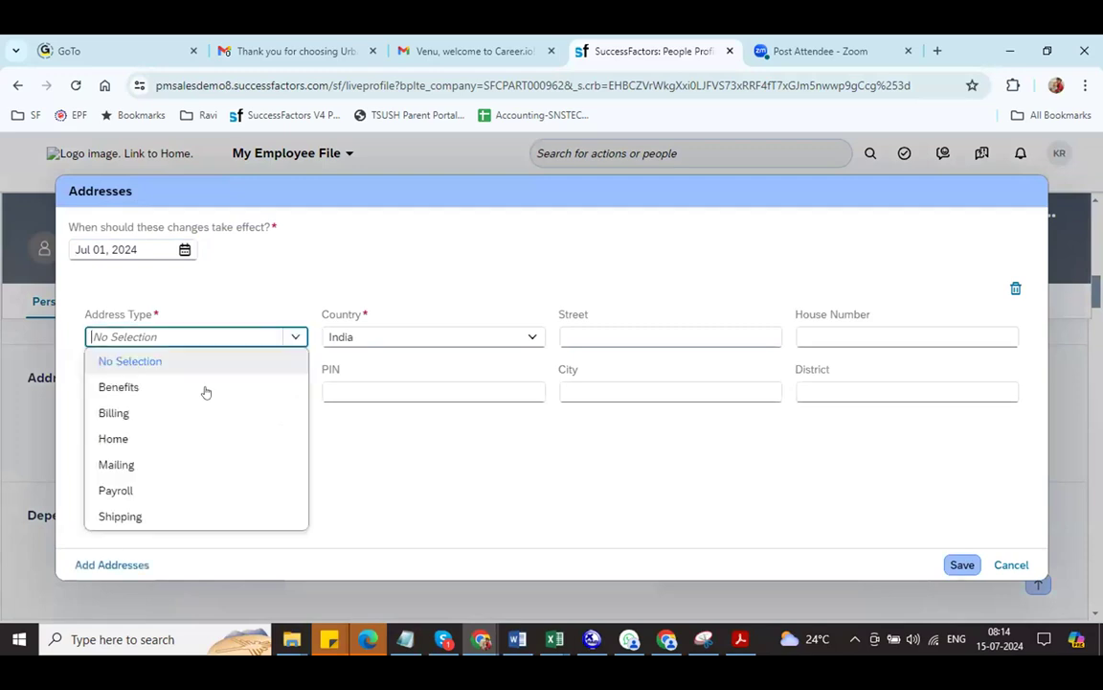
pyautogui.press('Return')
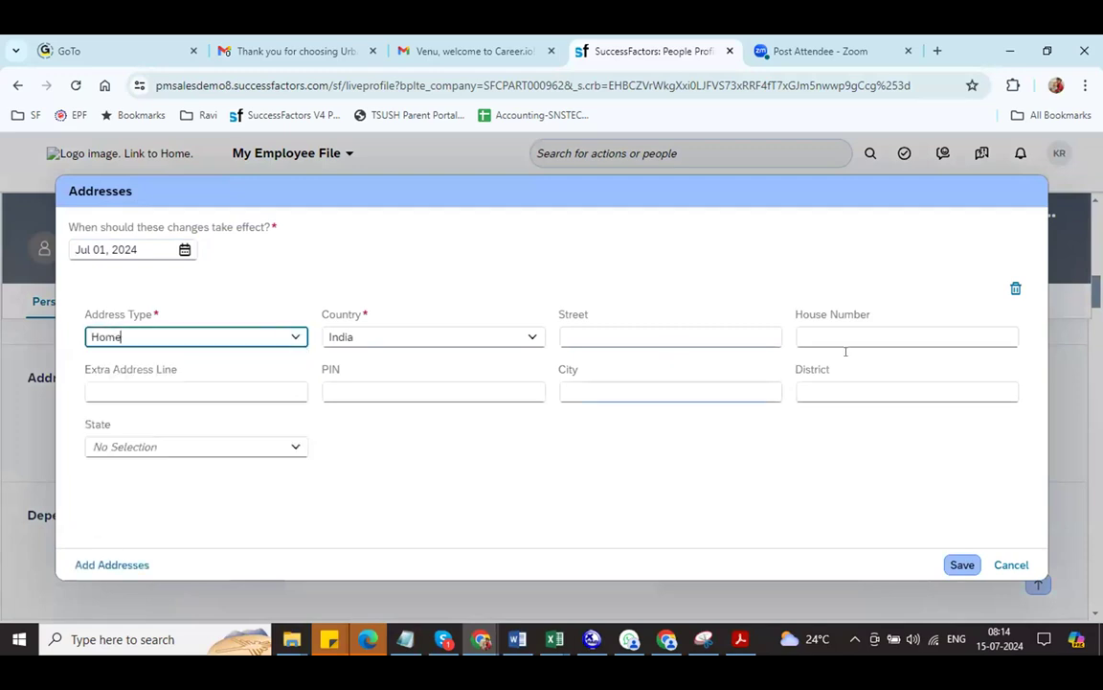
pyautogui.click(643, 380)
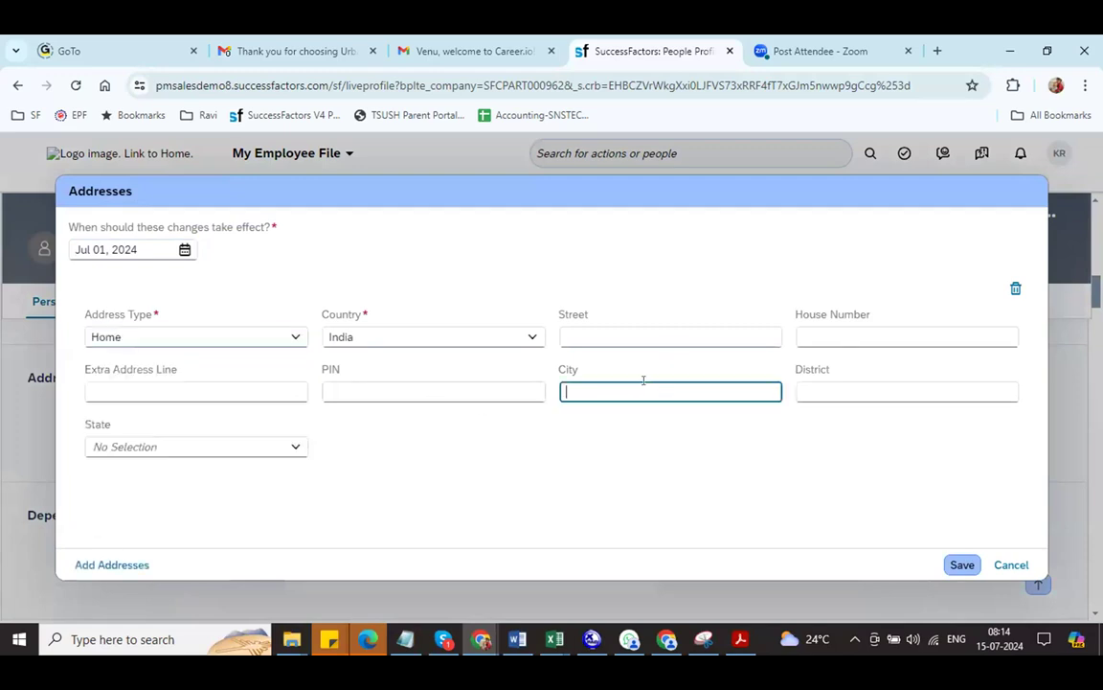
pyautogui.write('Bangalore')
pyautogui.click(957, 565)
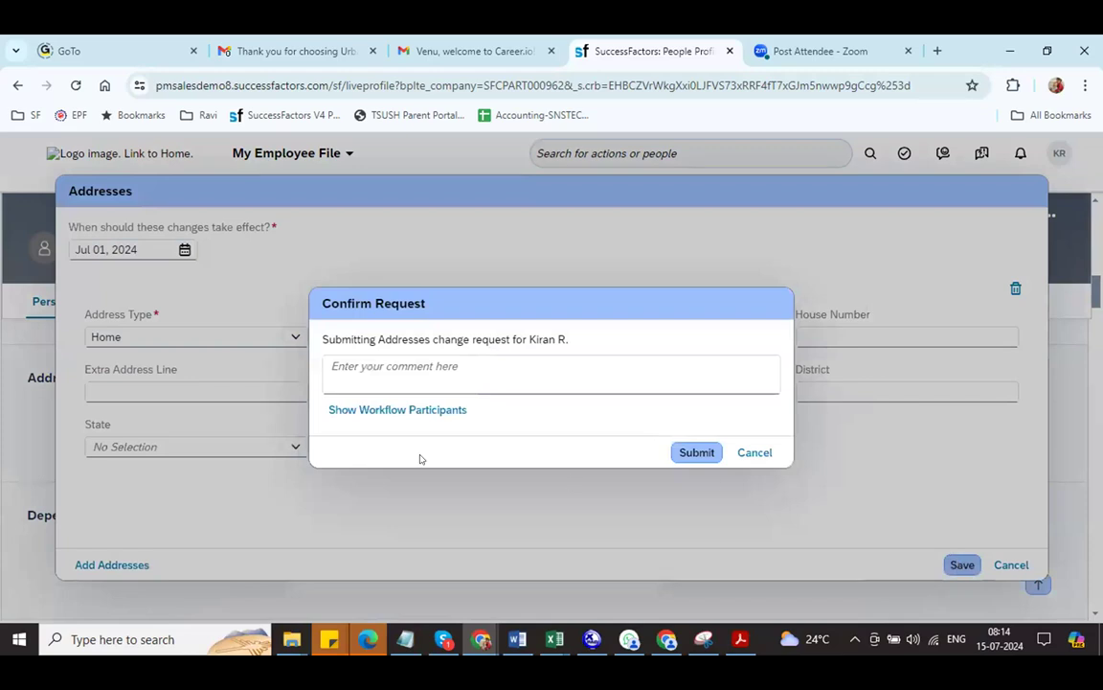
pyautogui.click(393, 412)
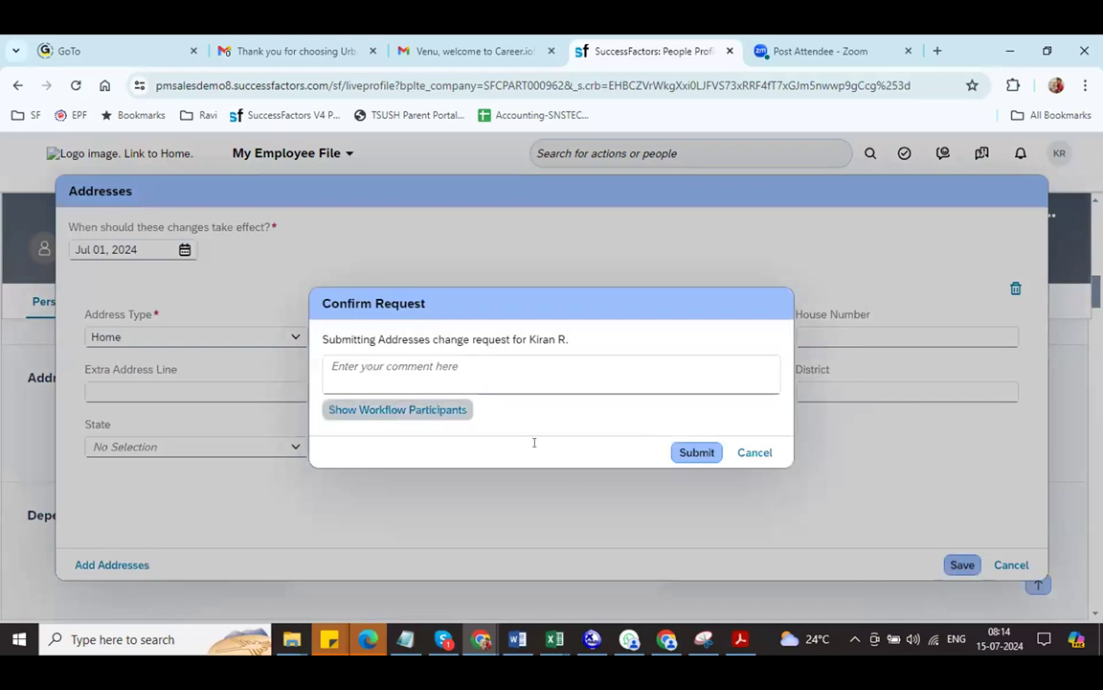
pyautogui.click(695, 506)
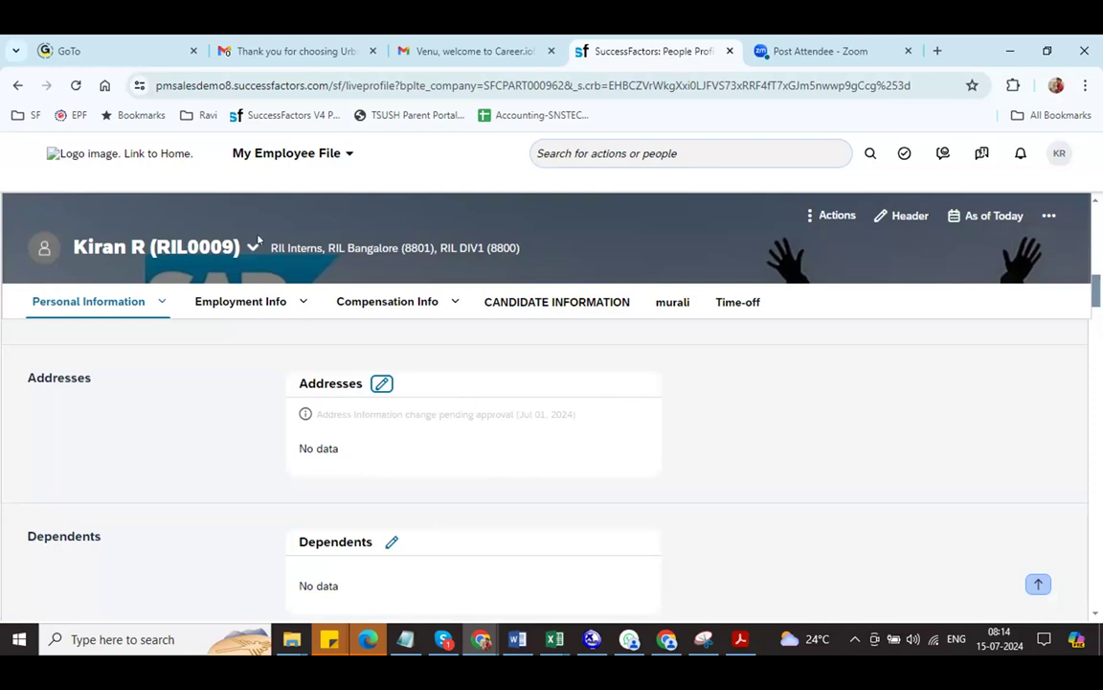
# Open the employee switcher in the profile header, search people and actions for "ril", and clear the search.
pyautogui.click(227, 248)
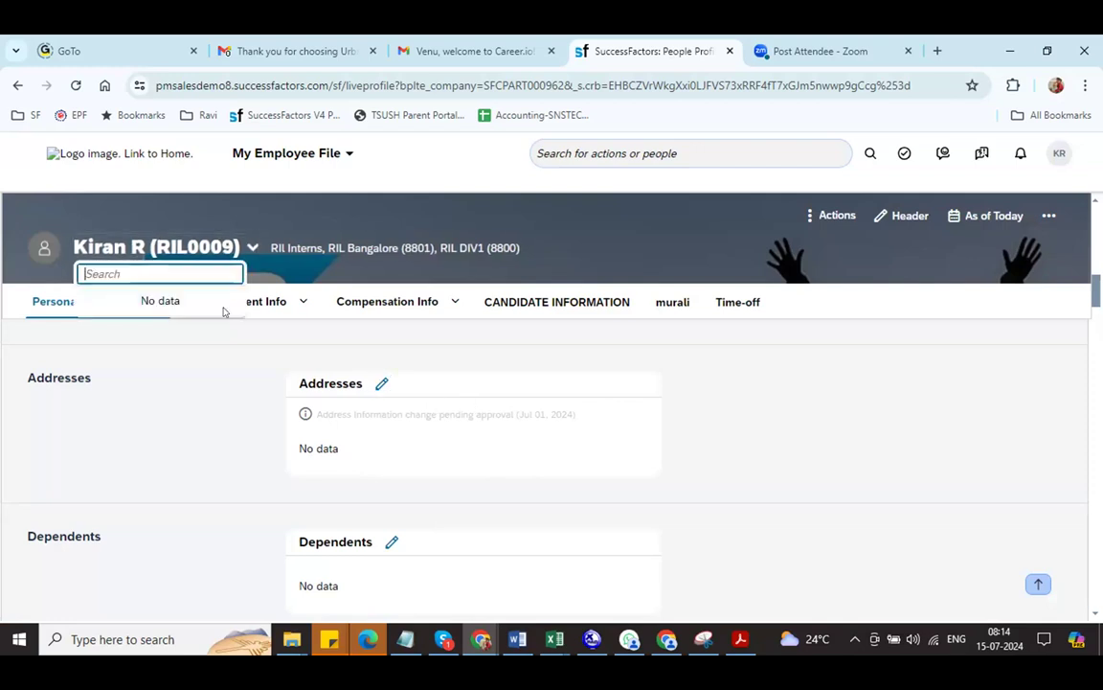
pyautogui.click(600, 153)
pyautogui.write('ril')
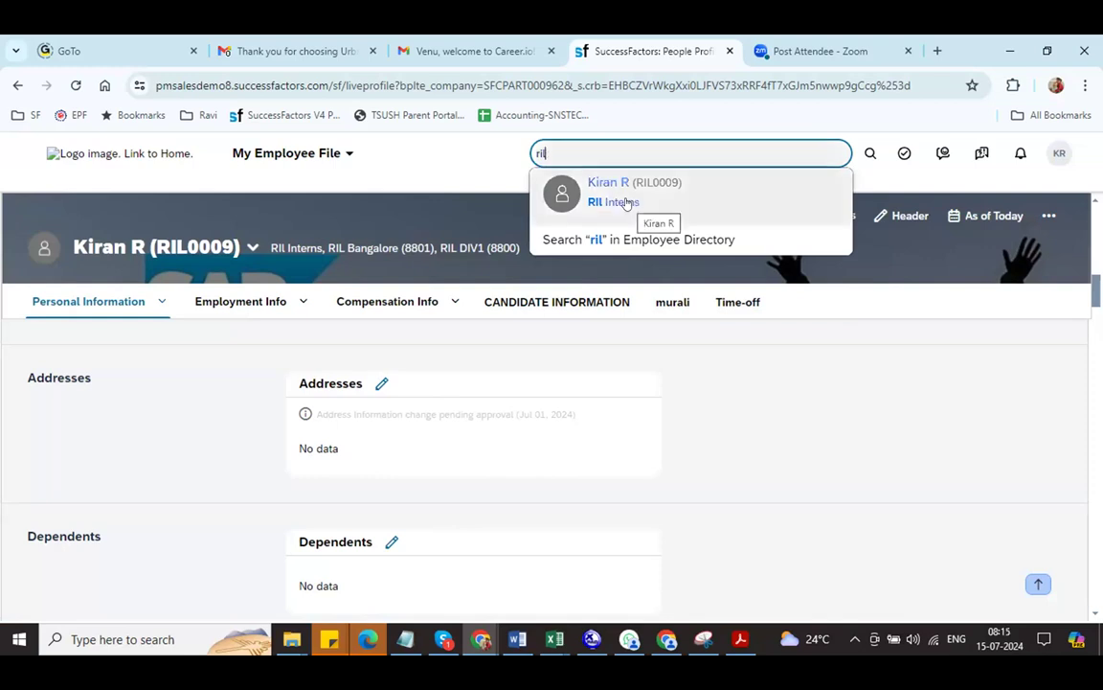
pyautogui.press('BackSpace')
pyautogui.press('BackSpace')
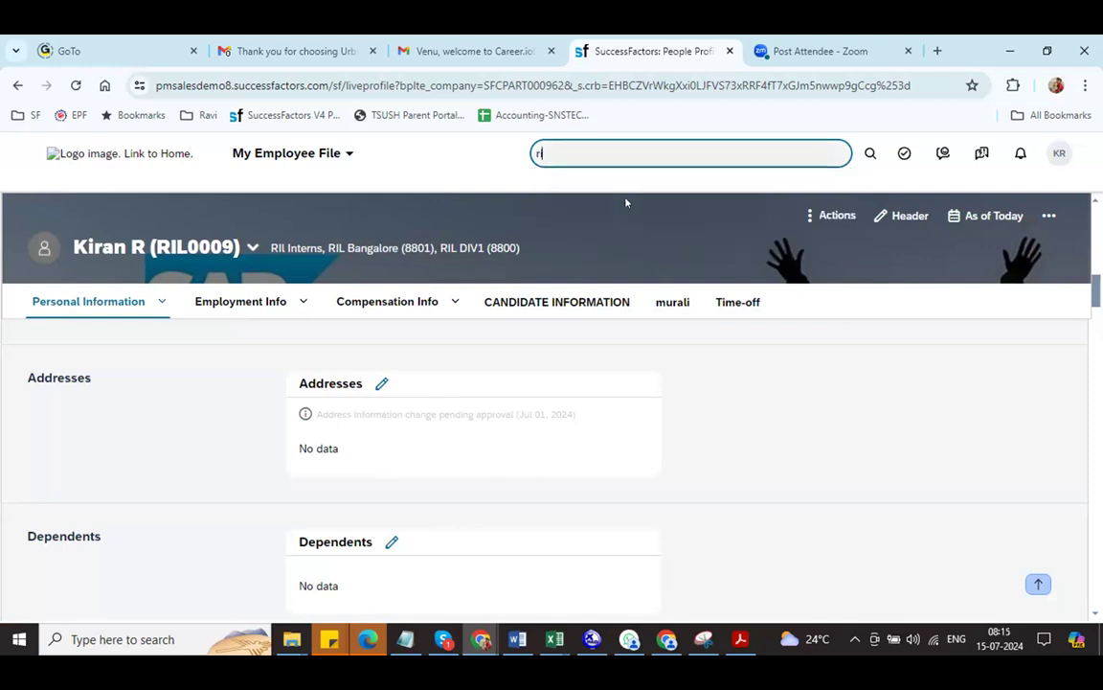
pyautogui.press('BackSpace')
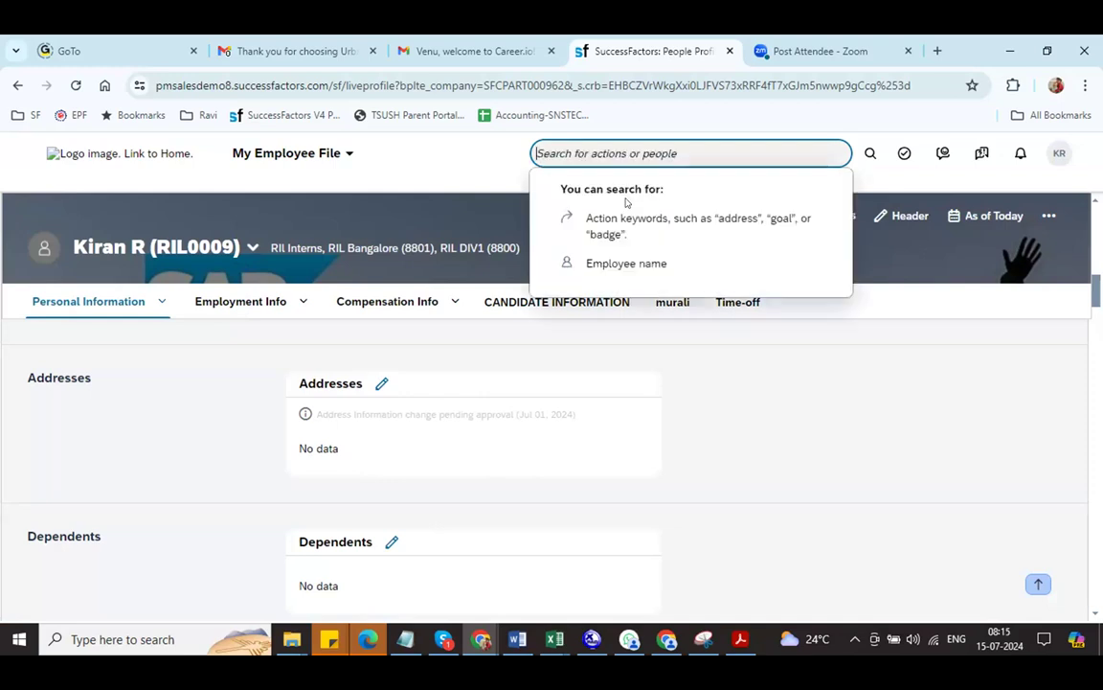
# Search people and actions for "pres" and "dire", clearing each search term.
pyautogui.write('pres')
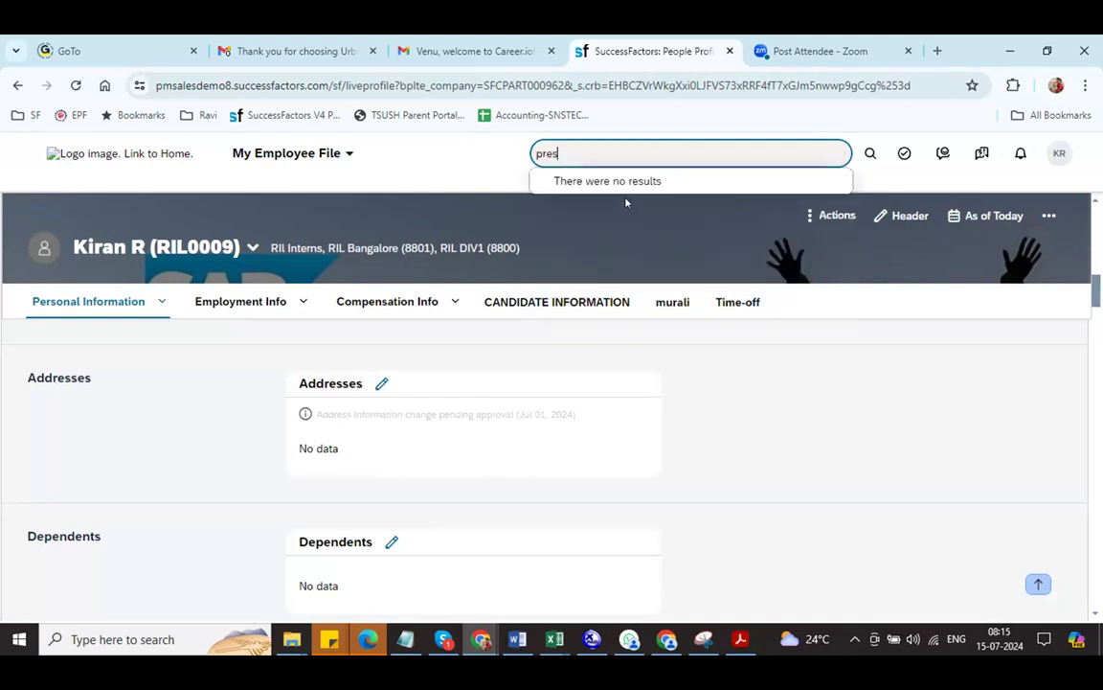
pyautogui.press('BackSpace')
pyautogui.press('BackSpace')
pyautogui.press('BackSpace')
pyautogui.press('BackSpace')
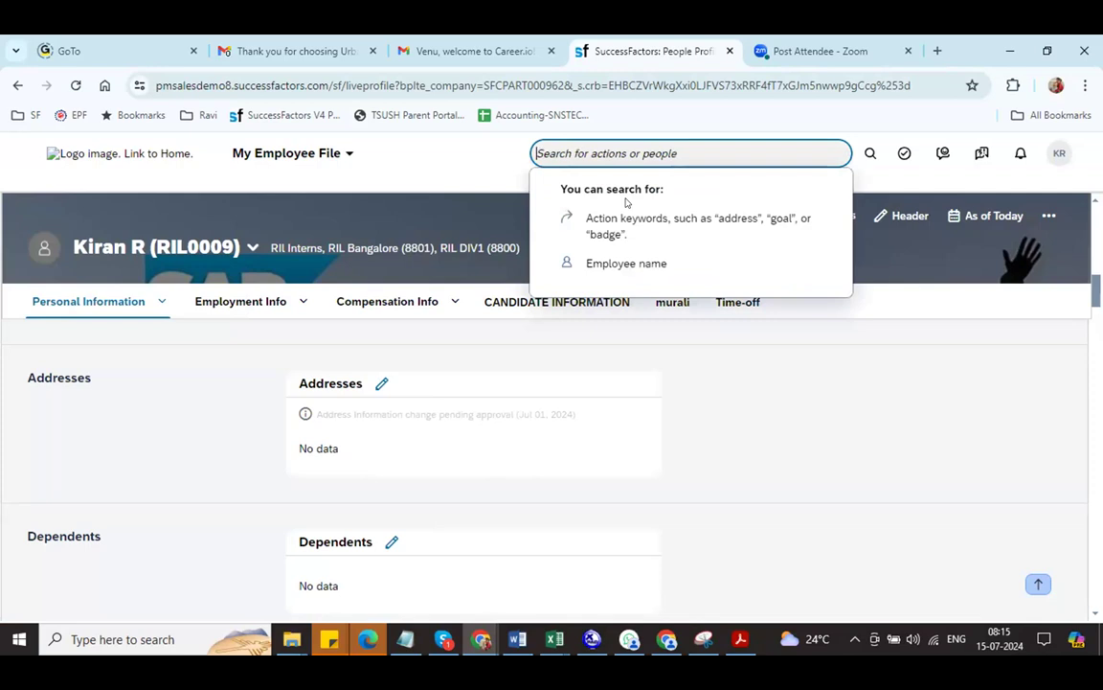
pyautogui.write('dire')
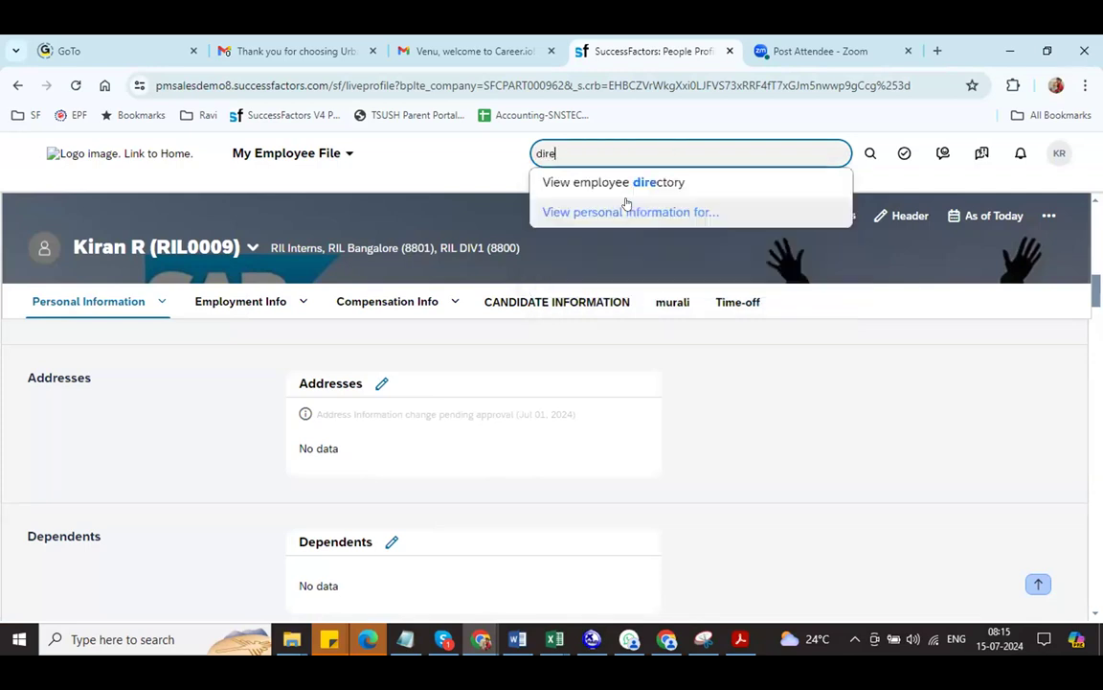
pyautogui.press('BackSpace')
pyautogui.press('BackSpace')
pyautogui.press('BackSpace')
pyautogui.press('BackSpace')
# Search people and actions for another employee by first name and remove the search term.
pyautogui.write('joh')
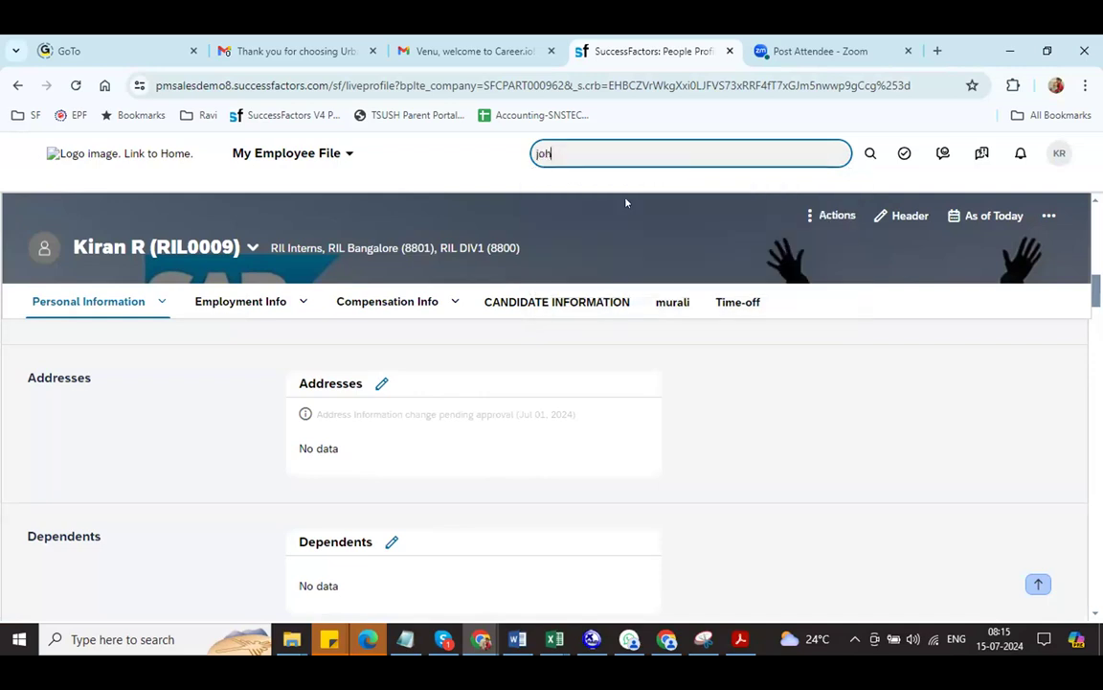
pyautogui.write('n')
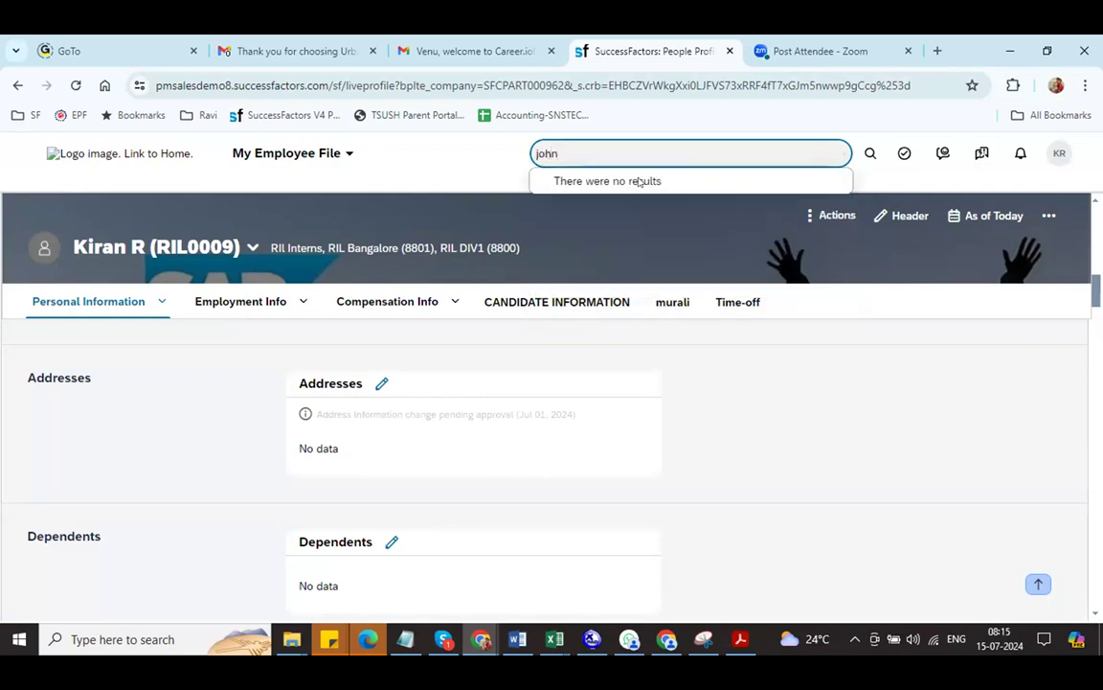
pyautogui.press('BackSpace')
pyautogui.press('BackSpace')
pyautogui.press('BackSpace')
pyautogui.press('BackSpace')
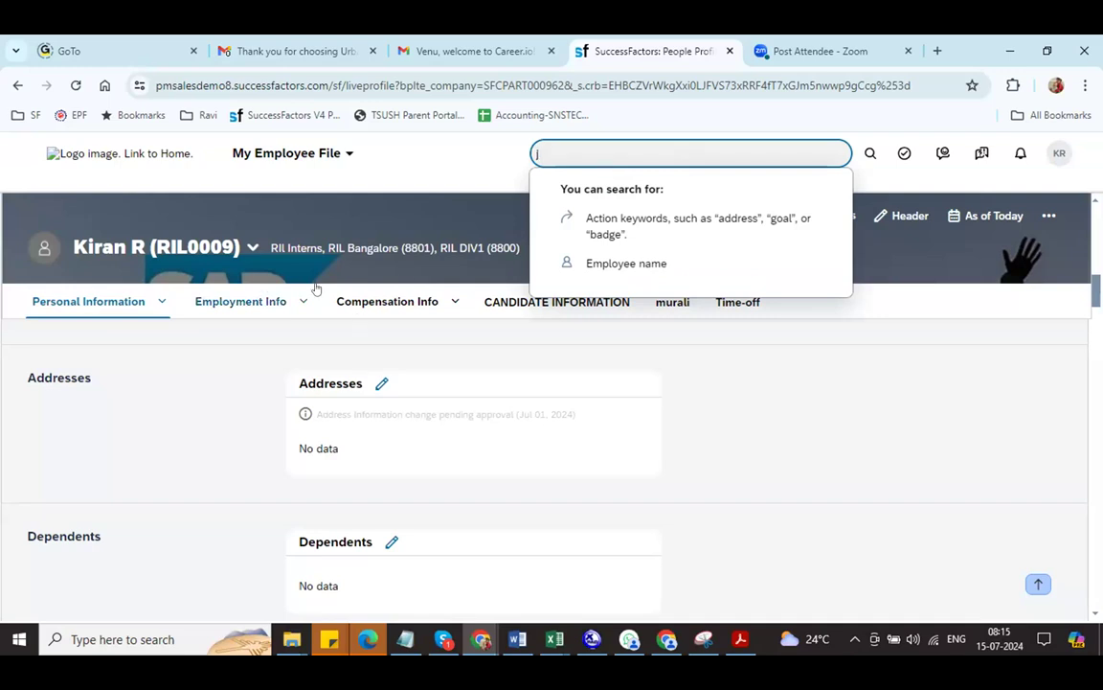
# Examine the employee's profile header, Employment Info and Personal Information sections, including Basic, Biographical and National ID Information.
pyautogui.click(59, 308)
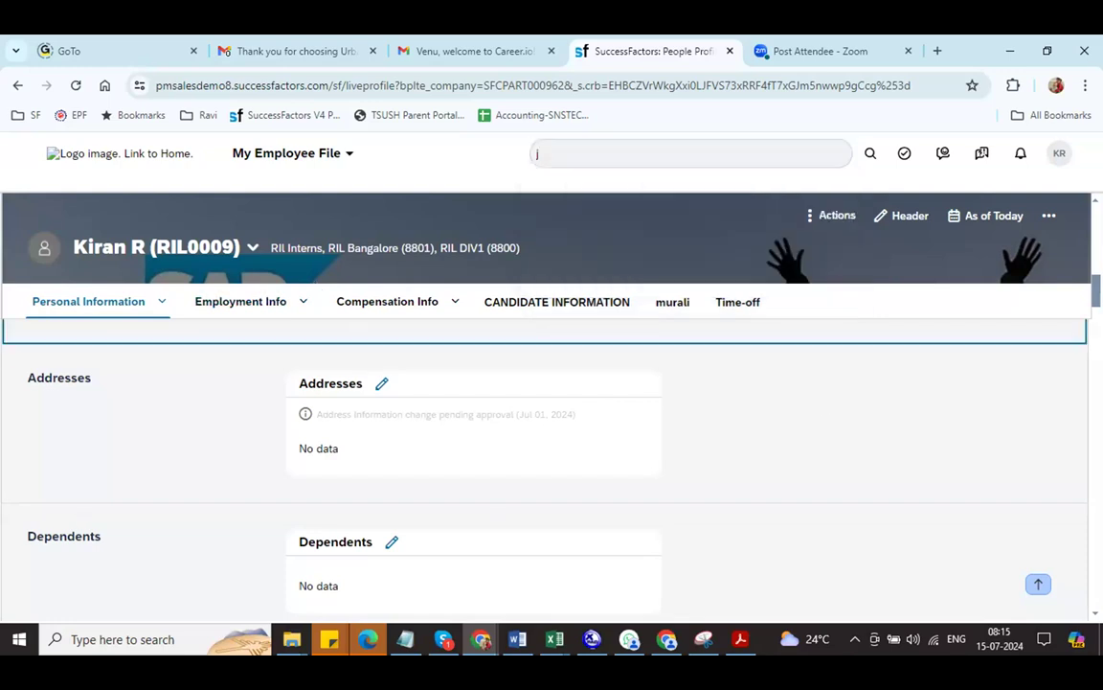
pyautogui.scroll(2, 532, 406)
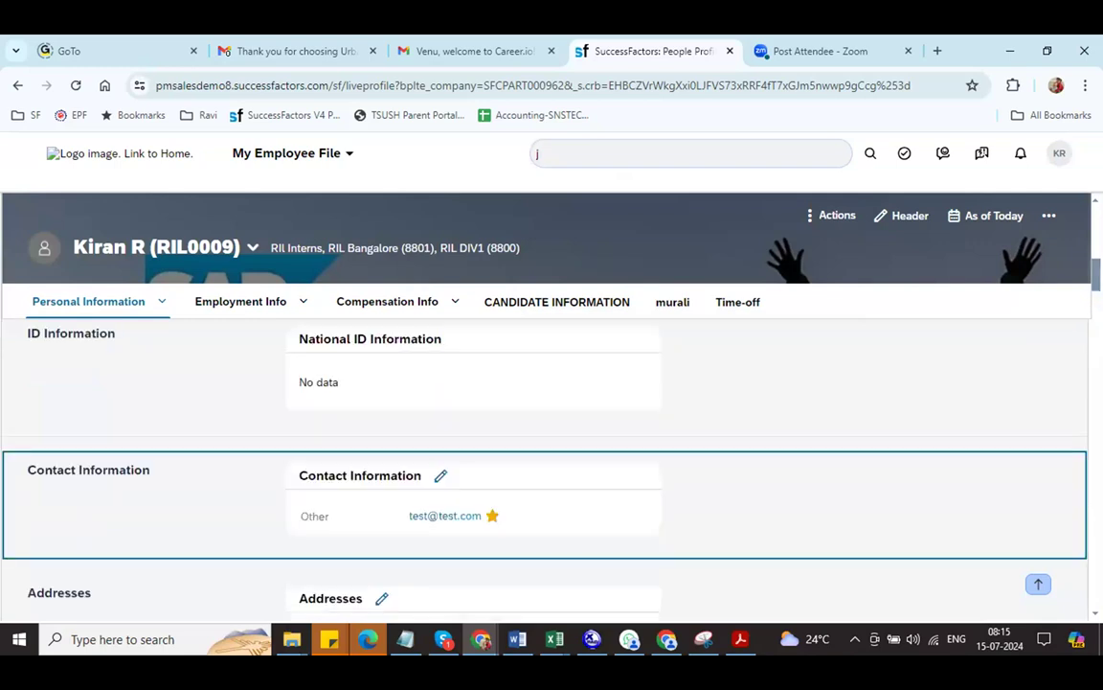
pyautogui.scroll(1, 302, 380)
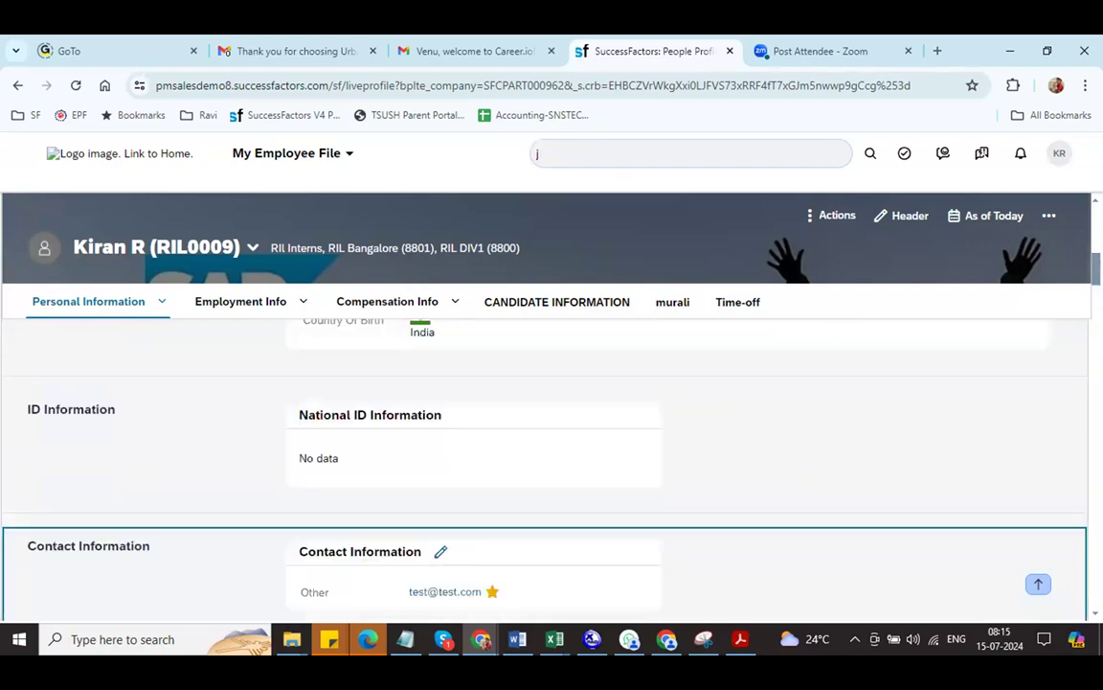
pyautogui.scroll(4, 546, 460)
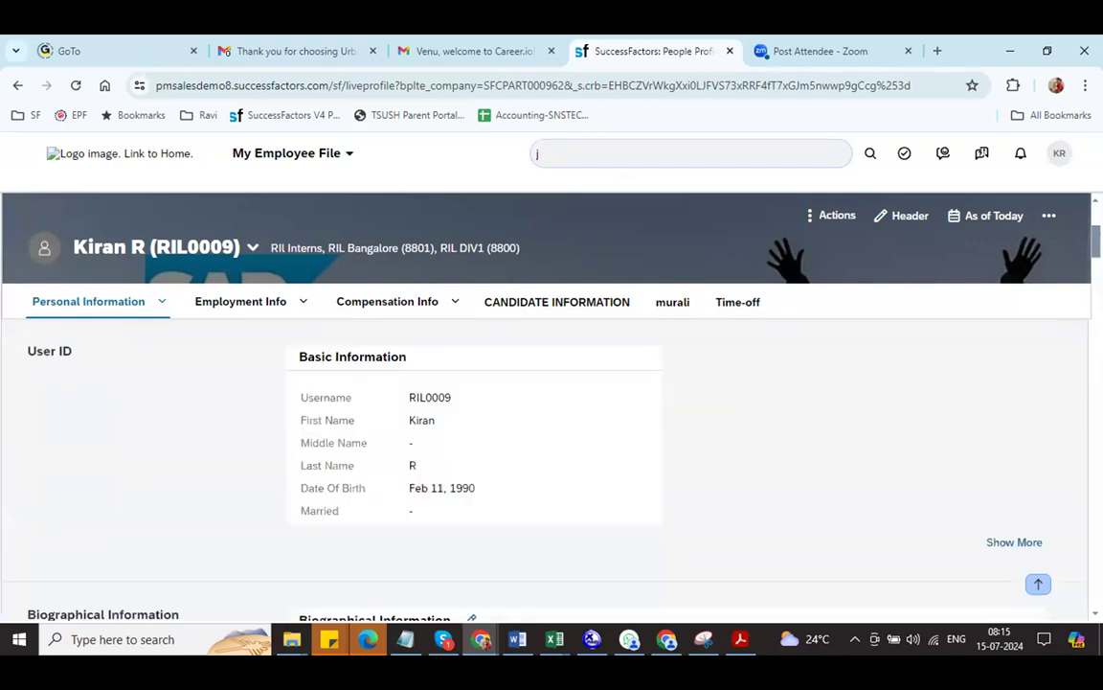
pyautogui.scroll(1, 546, 406)
pyautogui.click(239, 251)
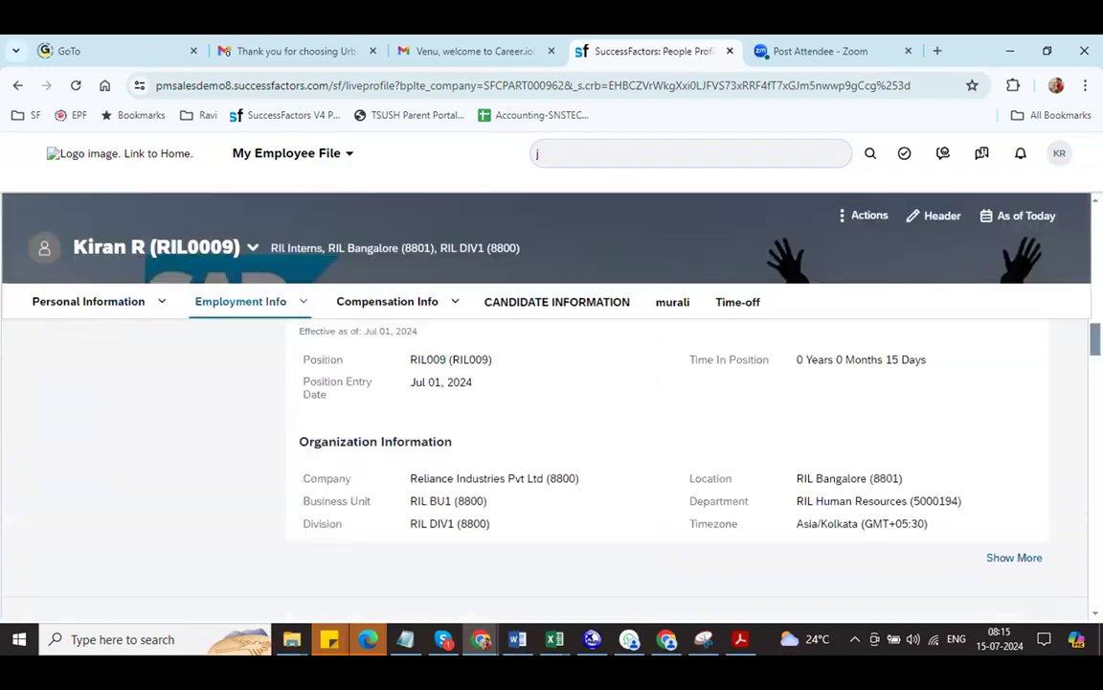
pyautogui.click(88, 302)
pyautogui.scroll(1, 416, 468)
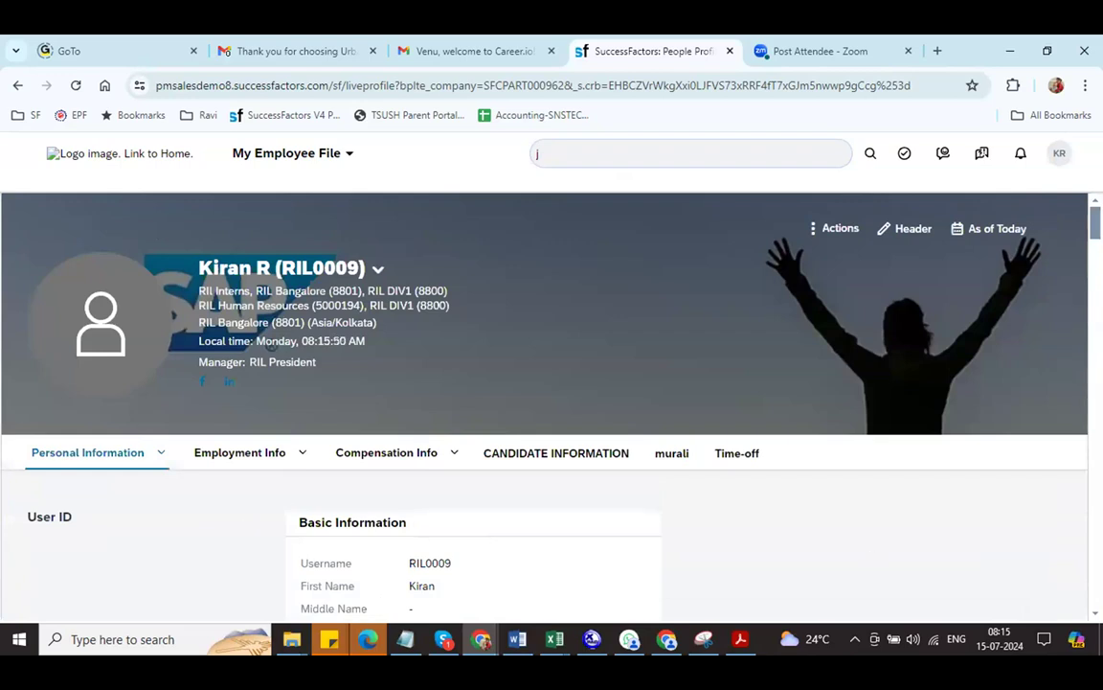
pyautogui.scroll(-1, 544, 402)
pyautogui.scroll(-3, 544, 460)
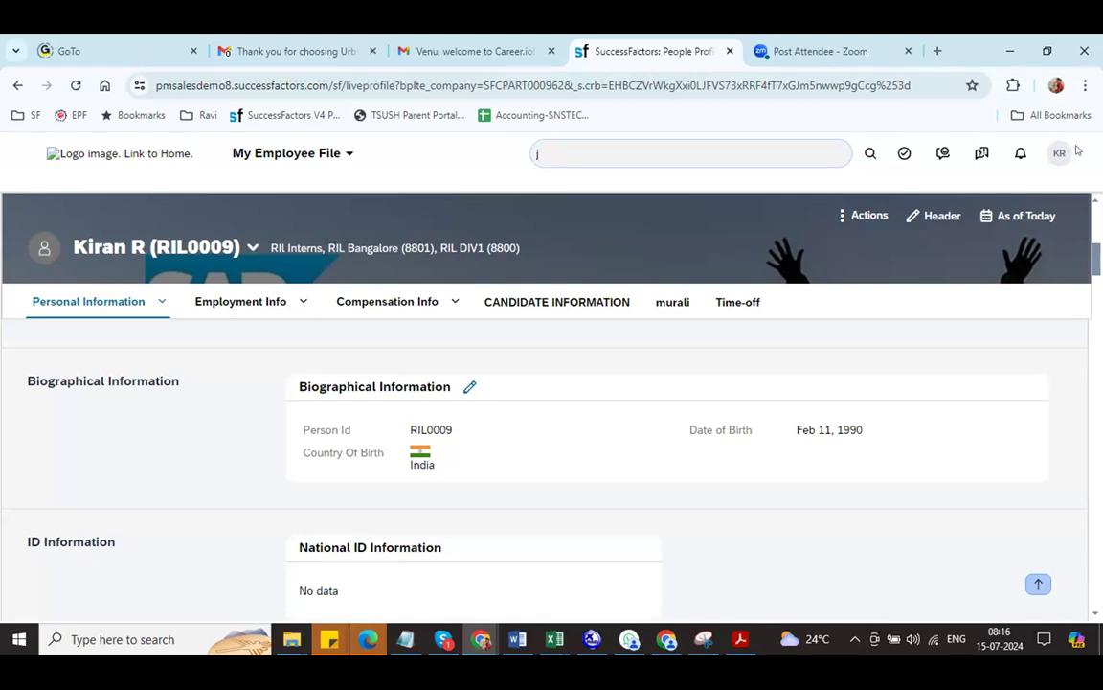
# Search the actions for "man data" and open Manage Data as the proxied employee.
pyautogui.click(628, 158)
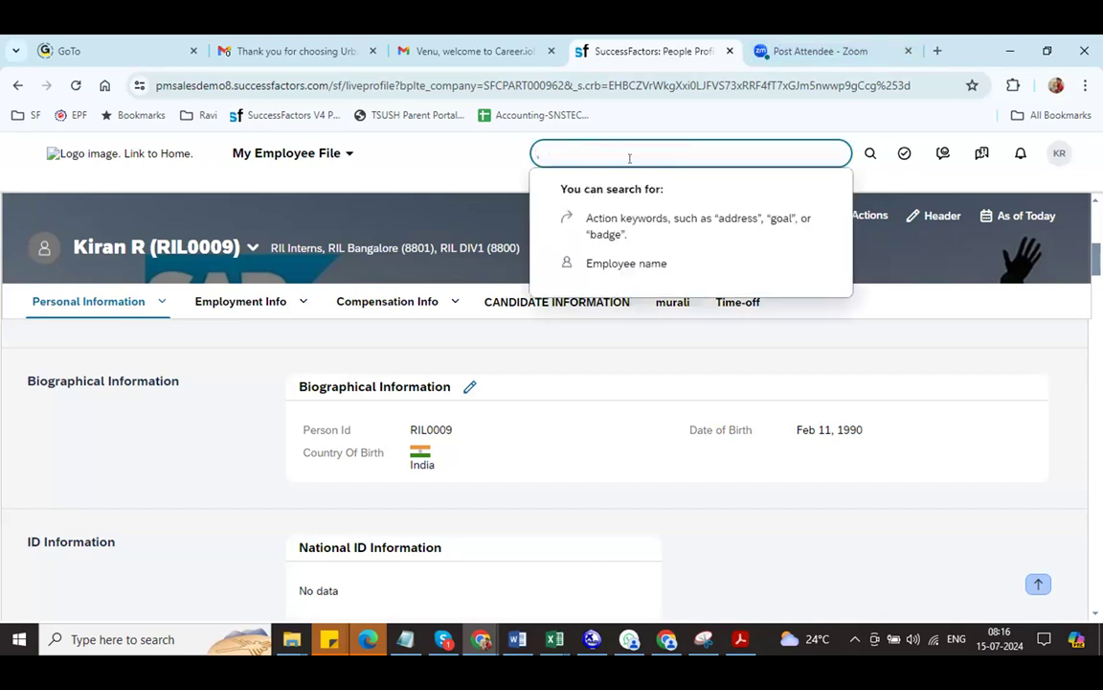
pyautogui.write('man data')
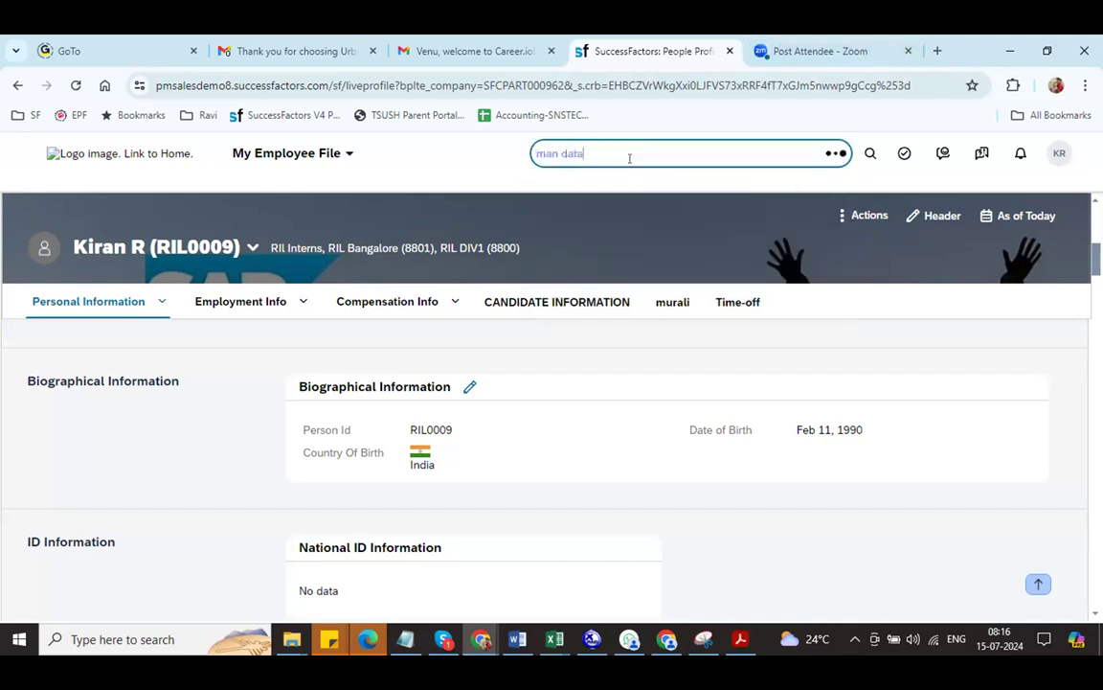
pyautogui.click(602, 183)
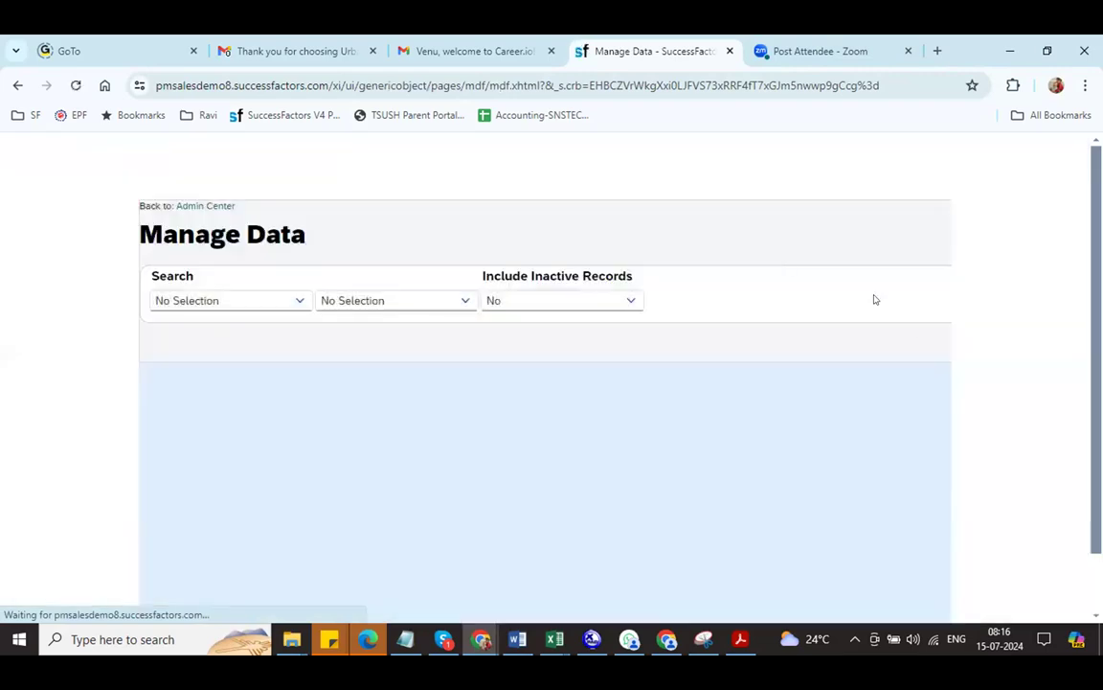
# Search the object types available for creating new records for "posi" and "compa", clearing each term.
pyautogui.click(991, 292)
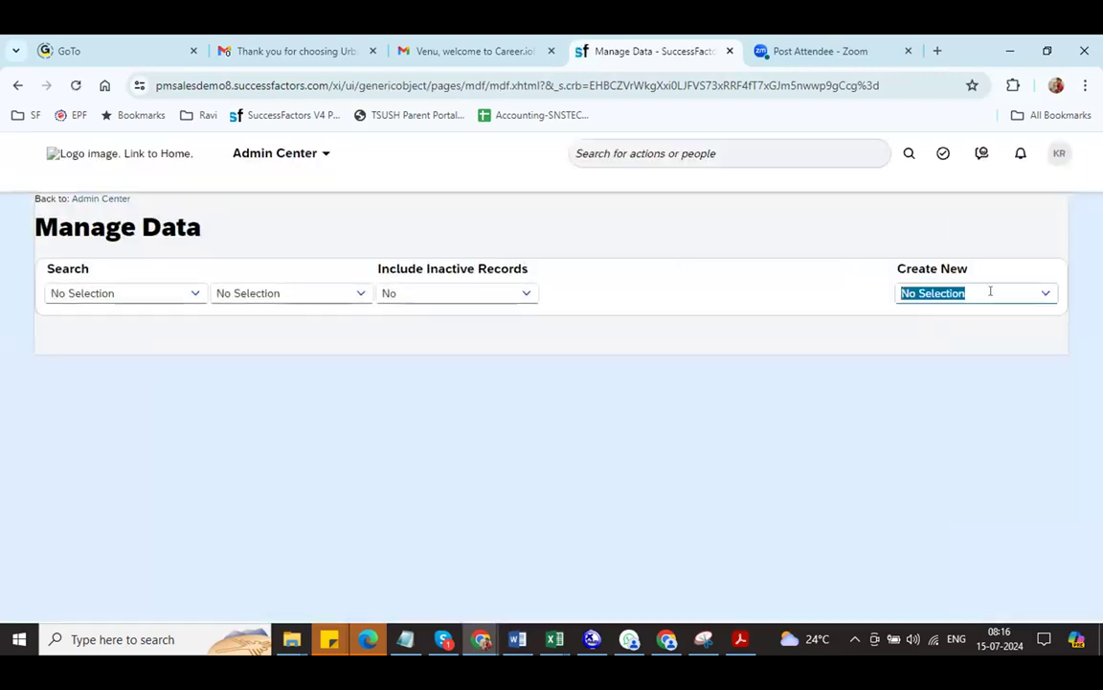
pyautogui.write('posi')
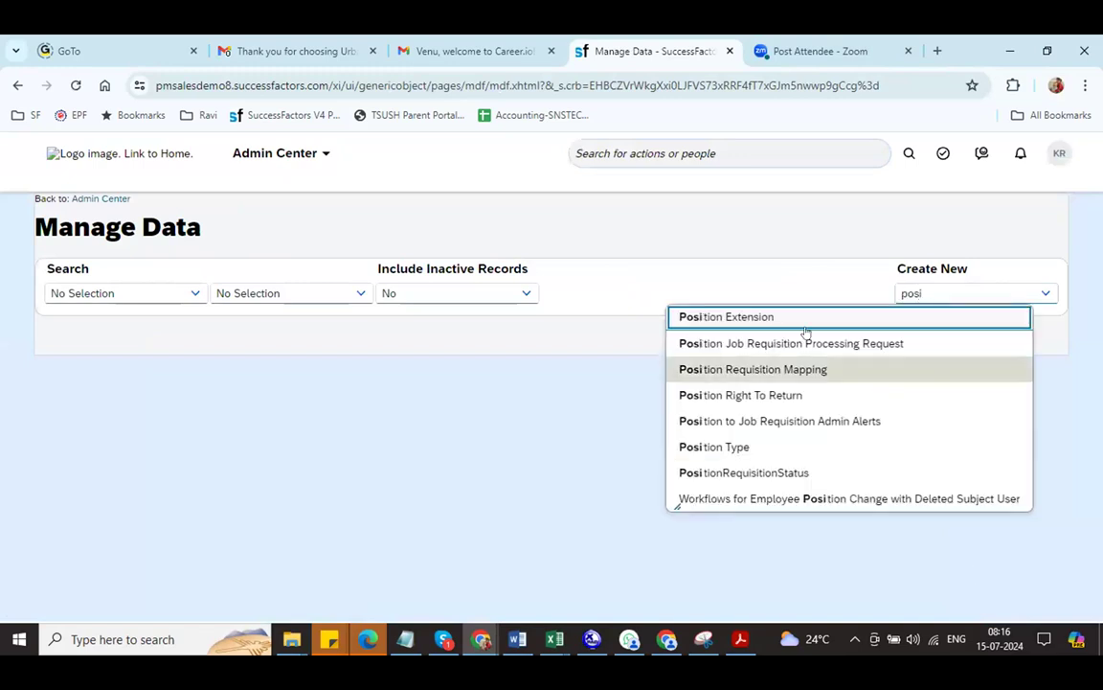
pyautogui.click(846, 303)
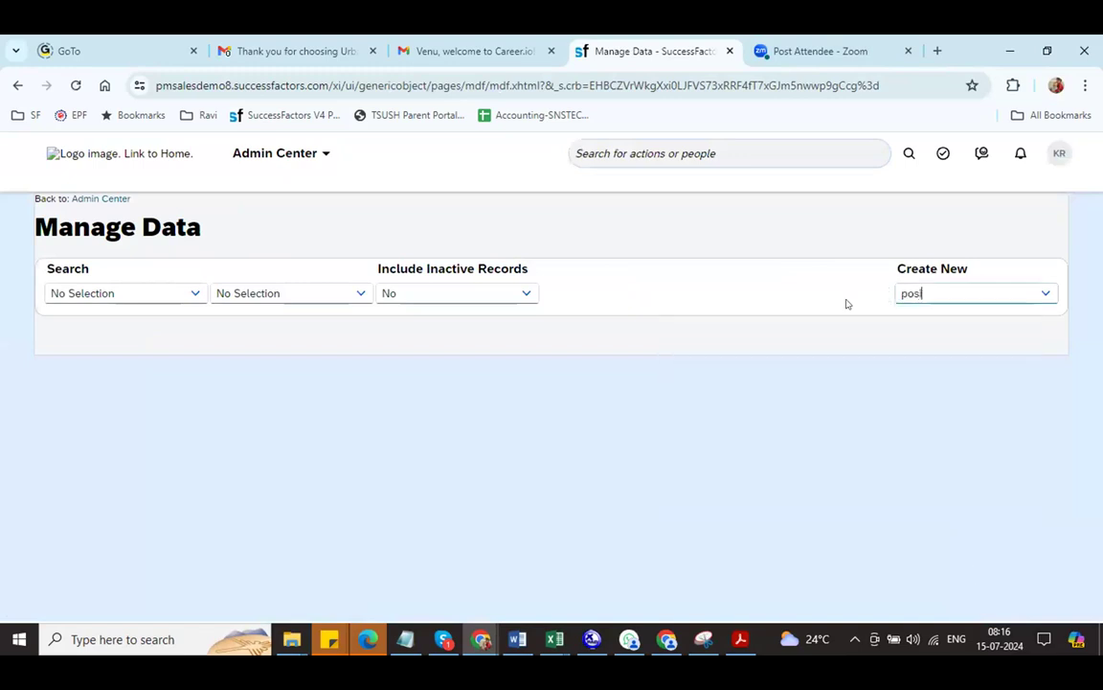
pyautogui.hotkey('ctrl', 'a')
pyautogui.write('compa')
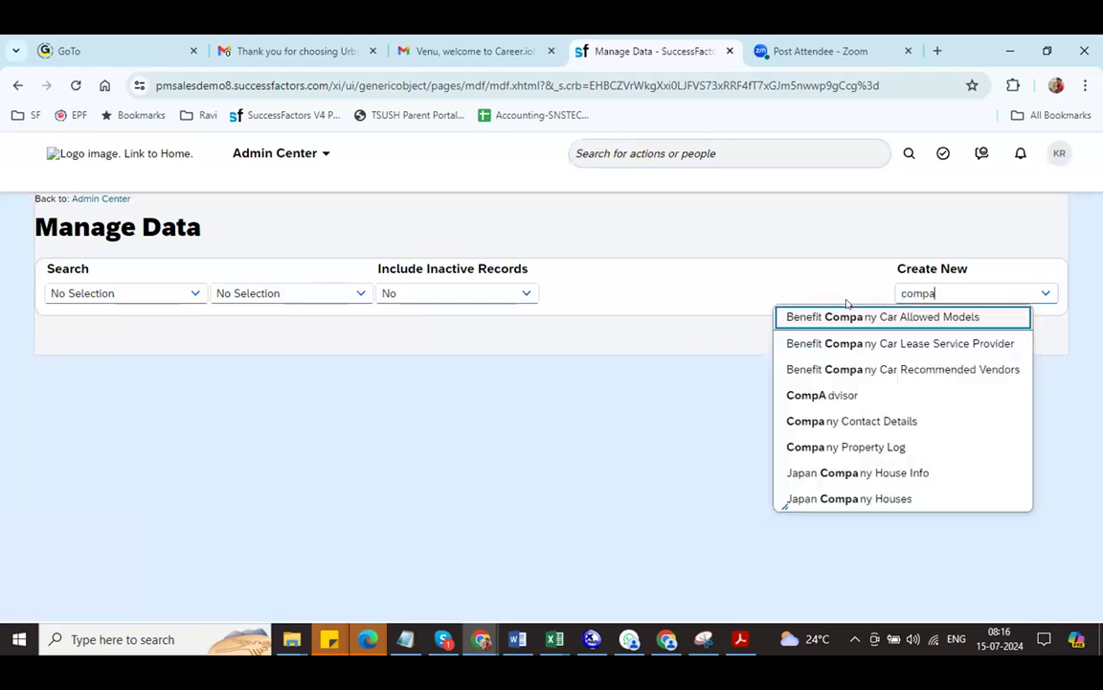
pyautogui.press('BackSpace')
pyautogui.press('BackSpace')
pyautogui.press('BackSpace')
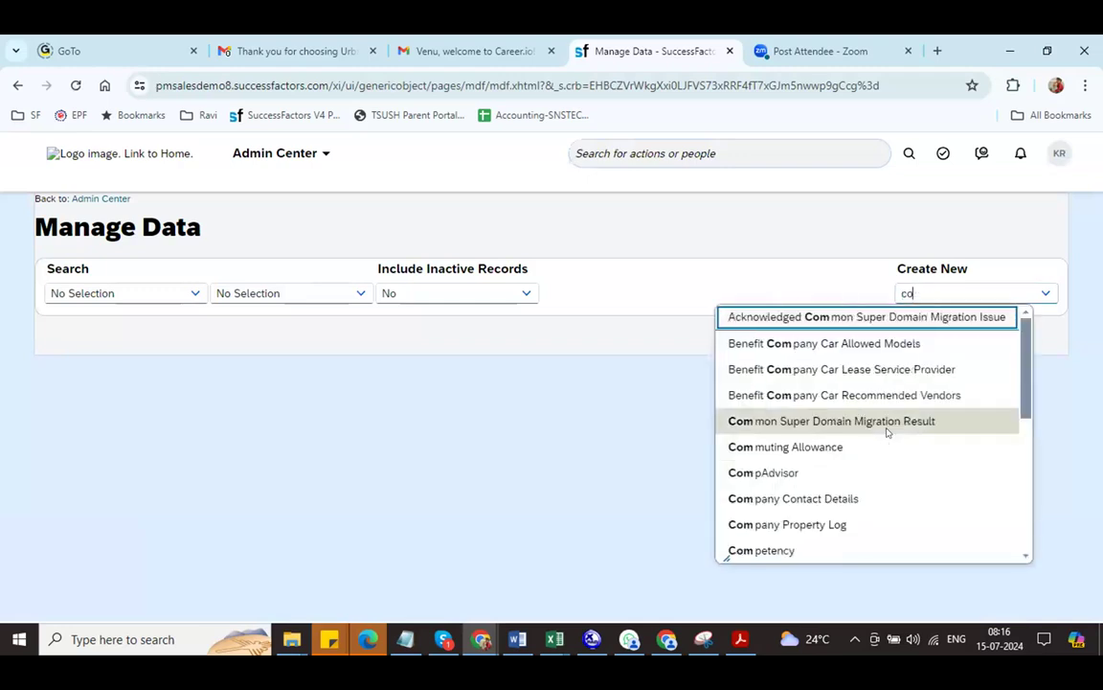
pyautogui.press('BackSpace')
pyautogui.press('BackSpace')
# Look up "depart" and "busin" among the object types for new records, and "depa" among the searchable object types.
pyautogui.write('depart')
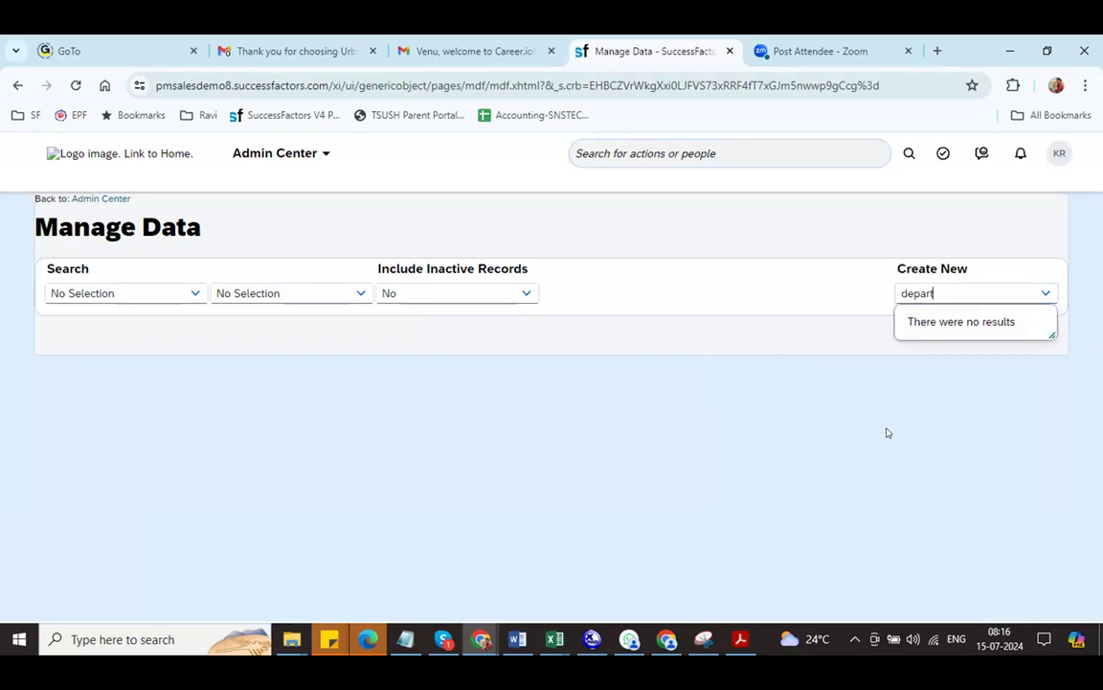
pyautogui.press('BackSpace')
pyautogui.press('BackSpace')
pyautogui.press('BackSpace')
pyautogui.press('BackSpace')
pyautogui.press('BackSpace')
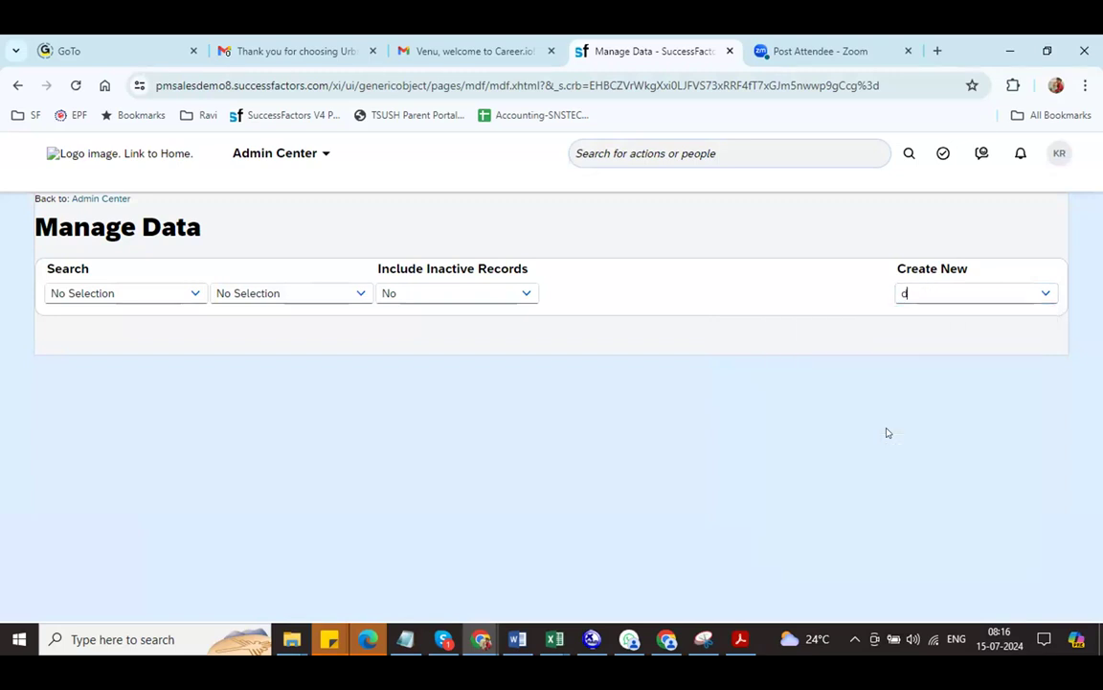
pyautogui.press('BackSpace')
pyautogui.write('bus')
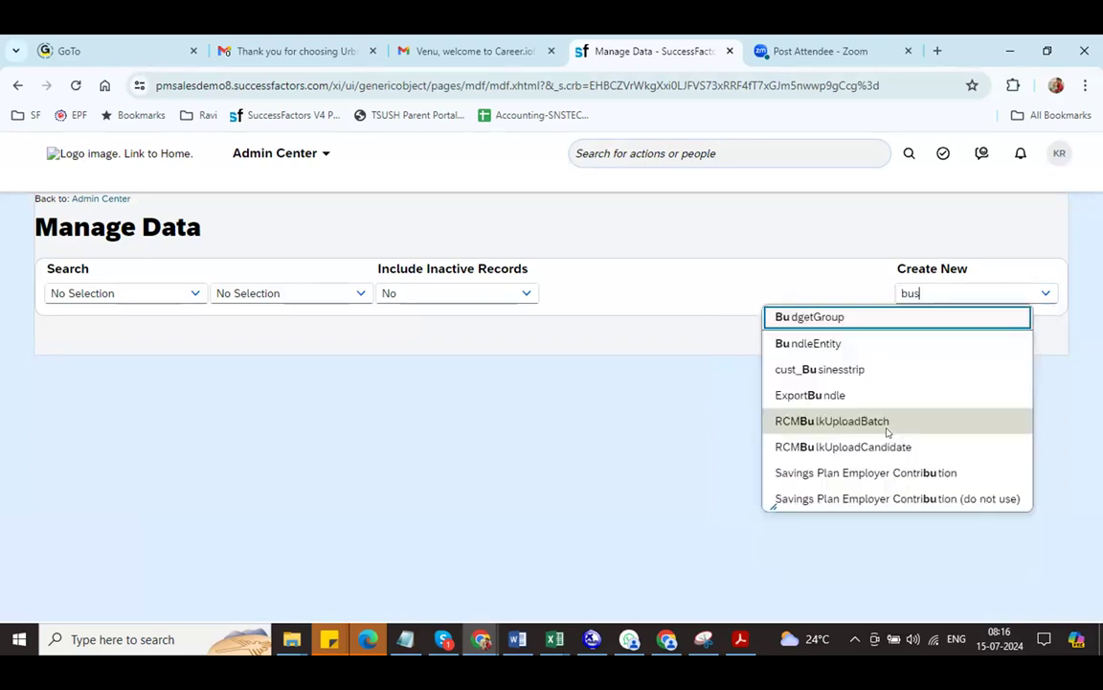
pyautogui.write('in')
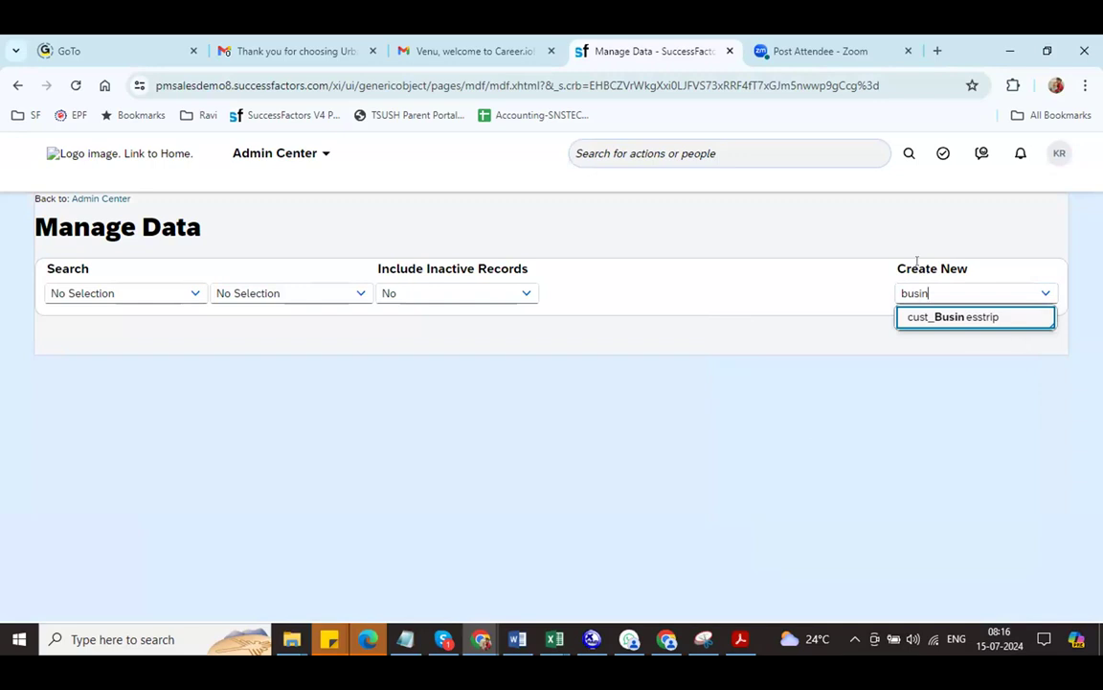
pyautogui.click(311, 389)
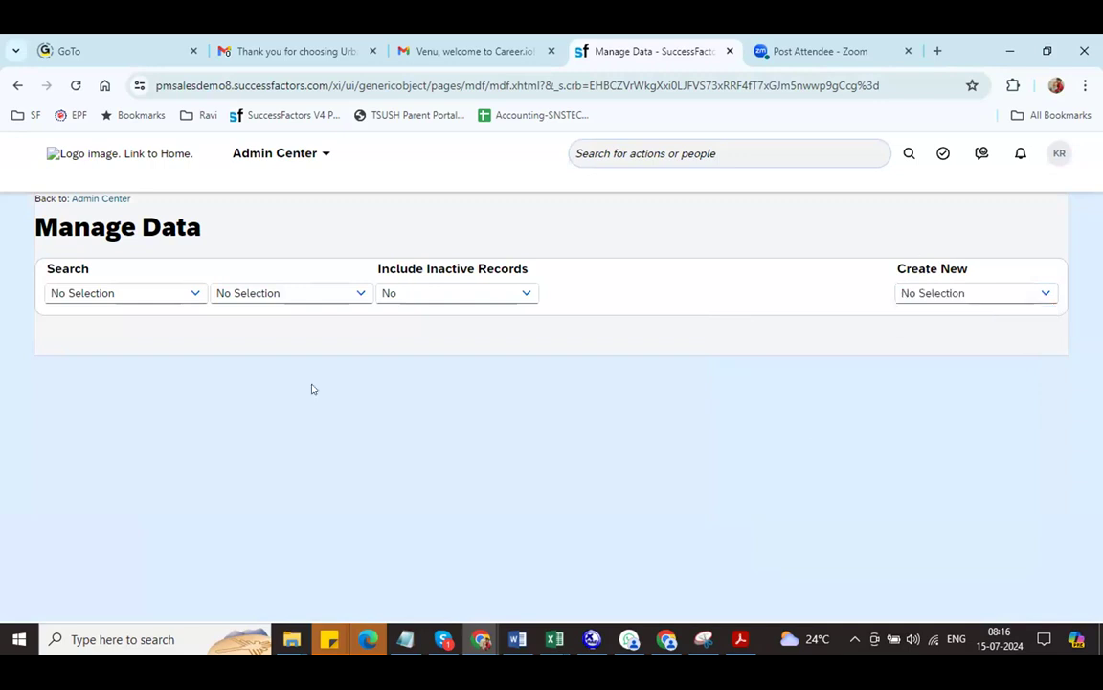
pyautogui.click(189, 298)
pyautogui.write('depa')
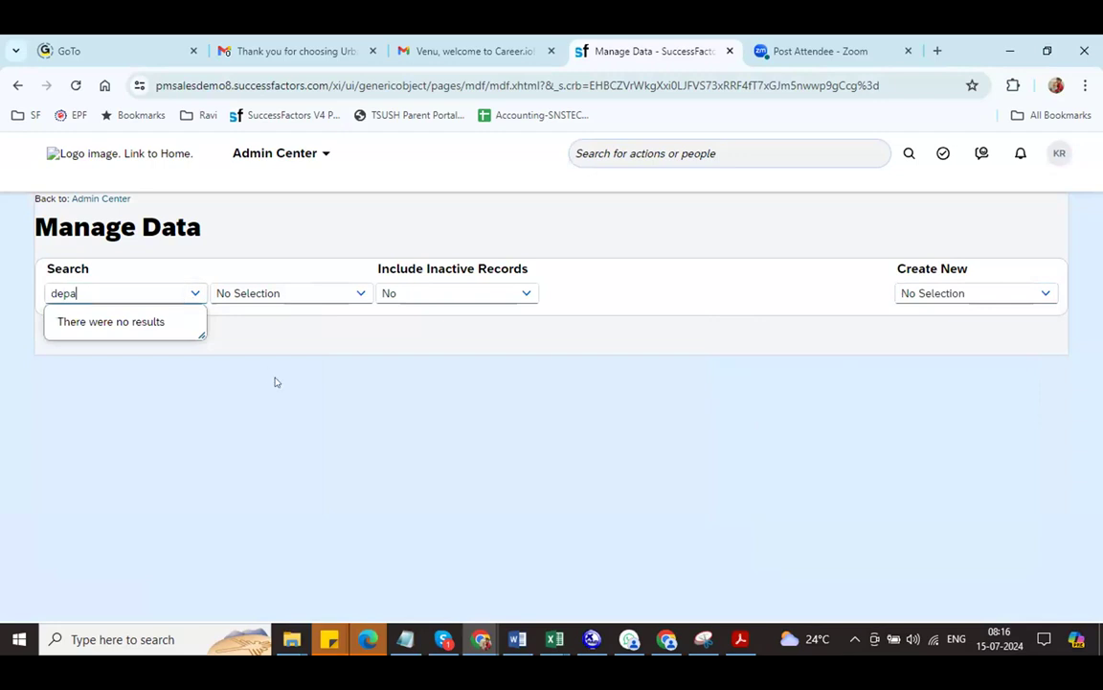
# Search the actions for the admin tools "man org pay", "import emp" and "man bus con", replacing each term in turn.
pyautogui.click(608, 139)
pyautogui.write('man org pay')
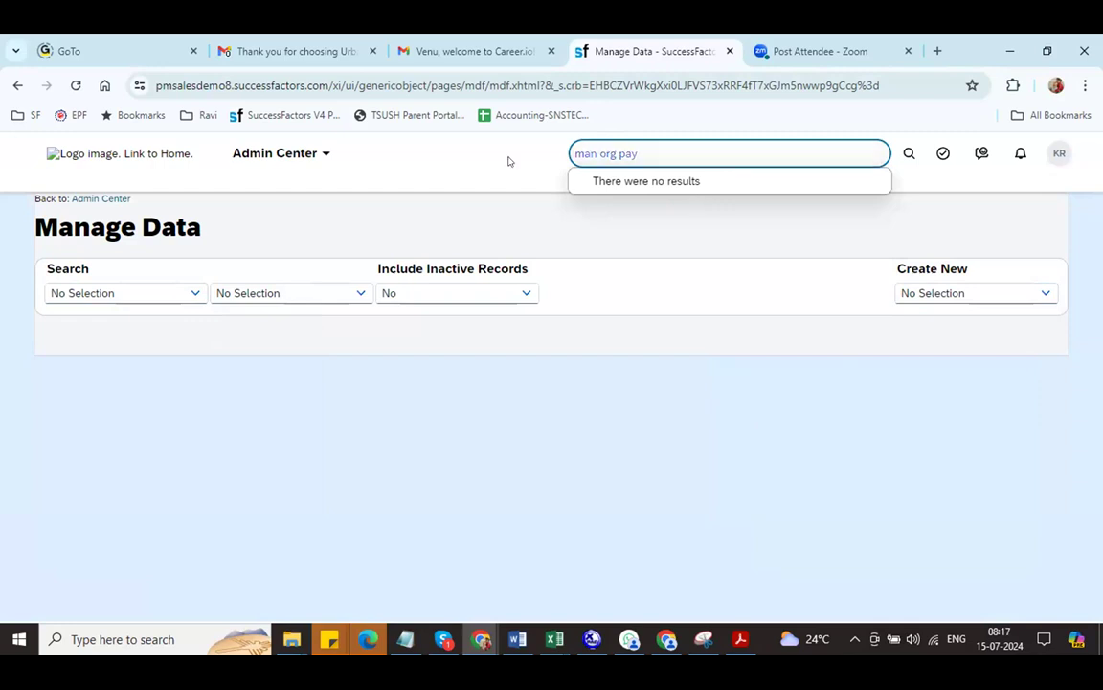
pyautogui.hotkey('ctrl', 'a')
pyautogui.write('import e')
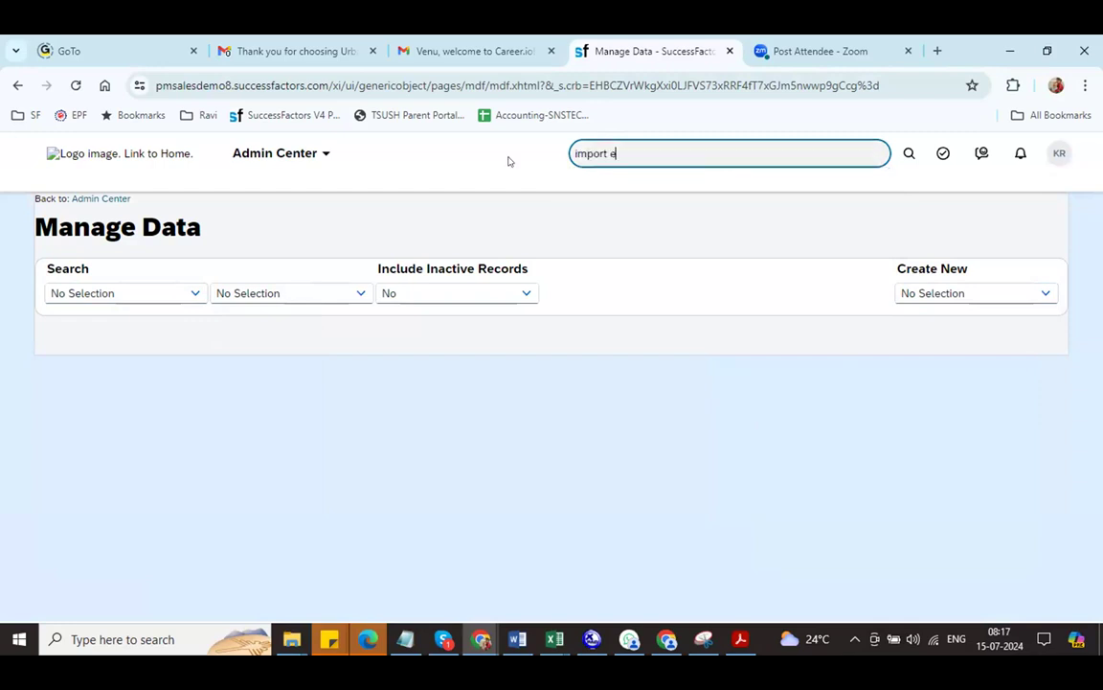
pyautogui.write('mp')
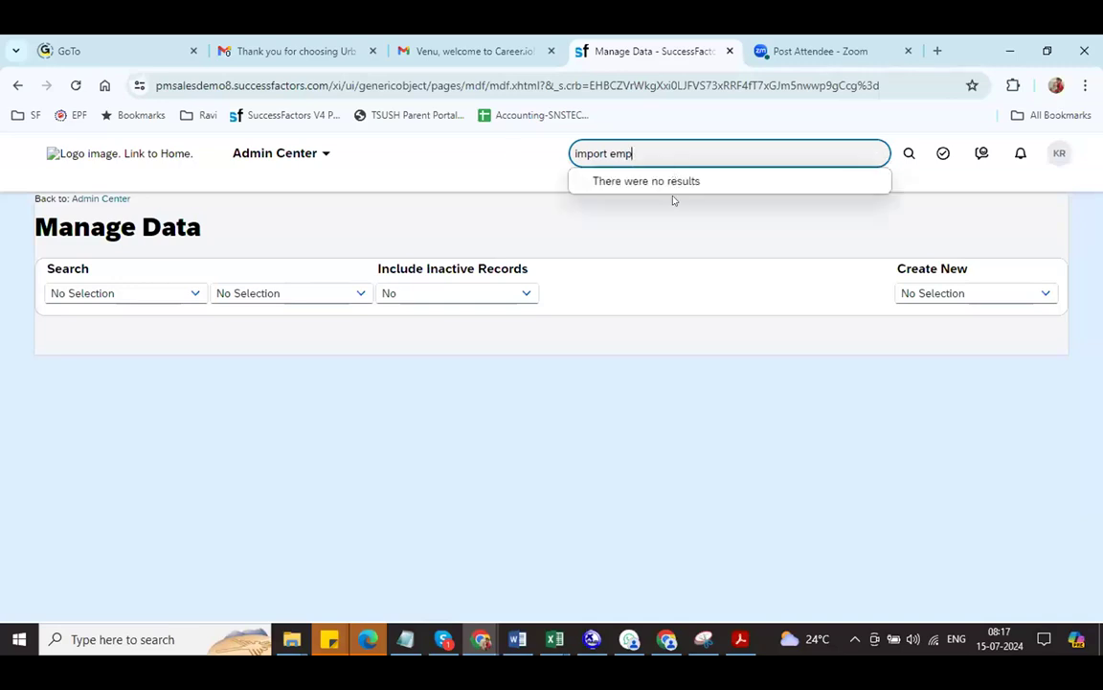
pyautogui.tripleClick(656, 153)
pyautogui.write('man b')
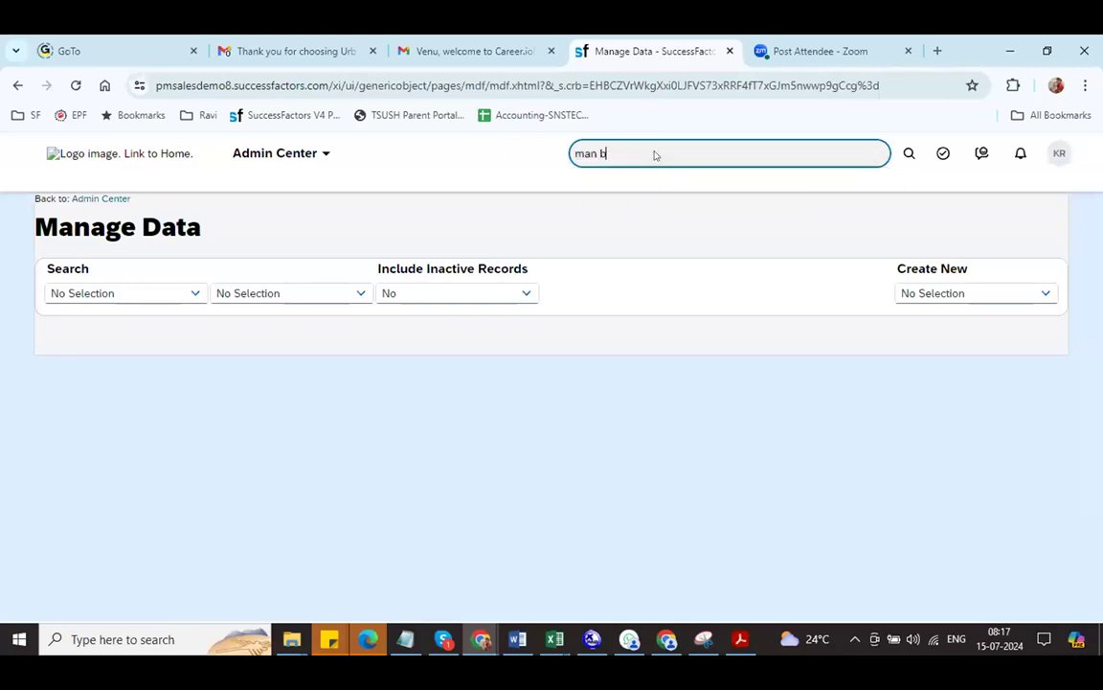
pyautogui.write('us con')
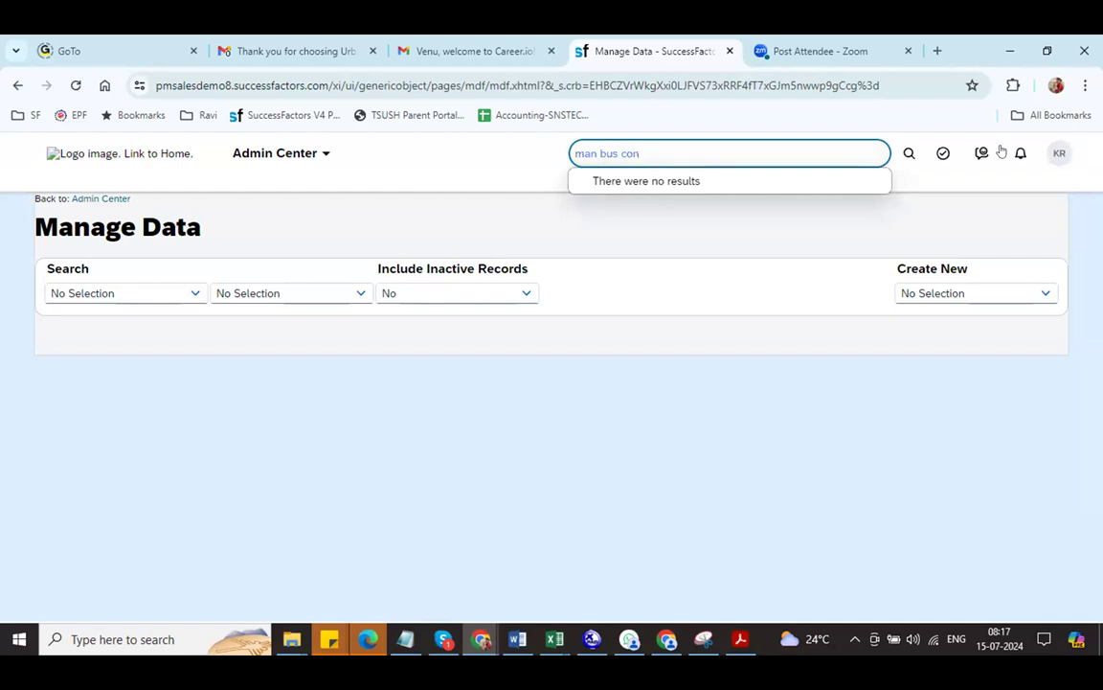
# End the proxy session by becoming self again, and check the account options of the administrator.
pyautogui.click(1057, 158)
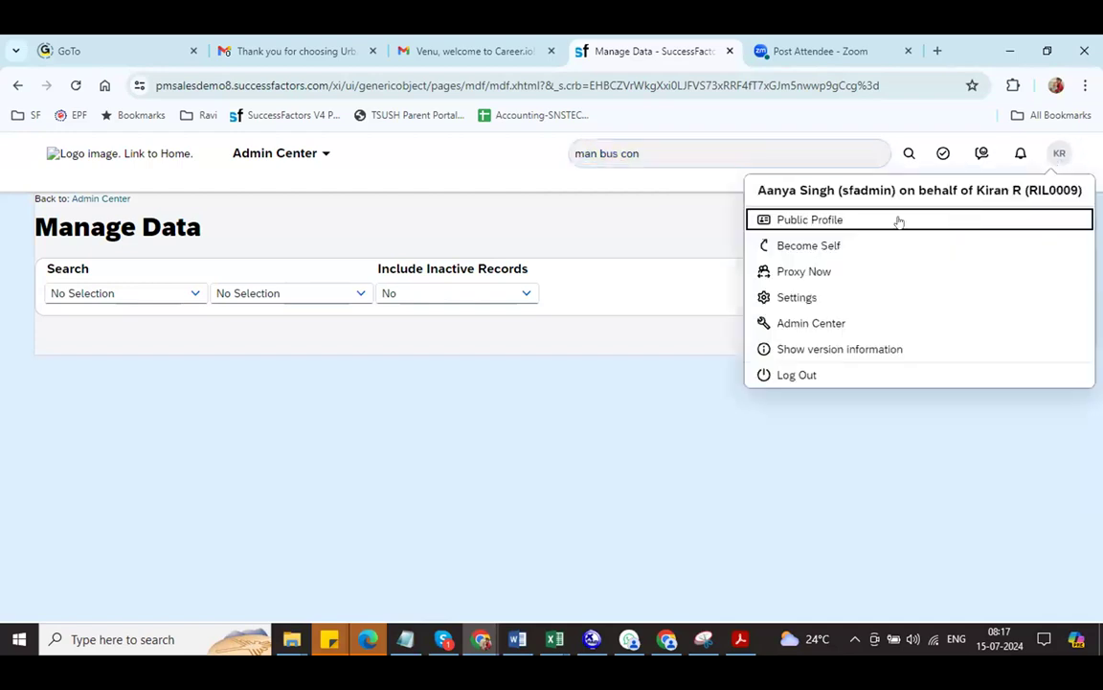
pyautogui.click(825, 247)
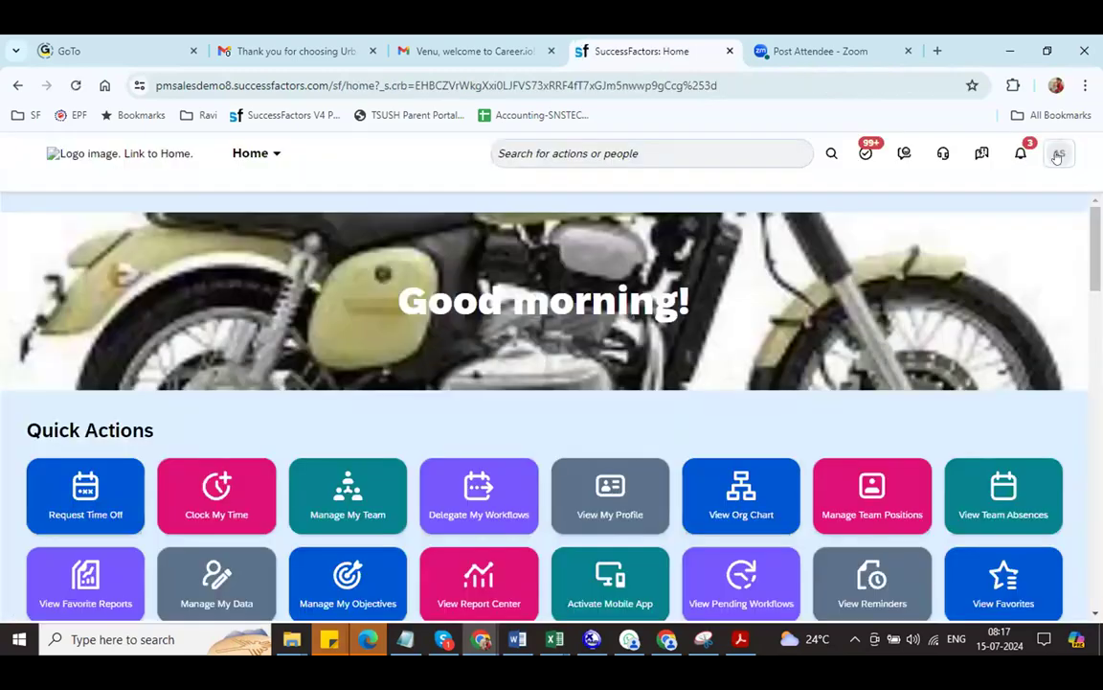
pyautogui.click(1060, 154)
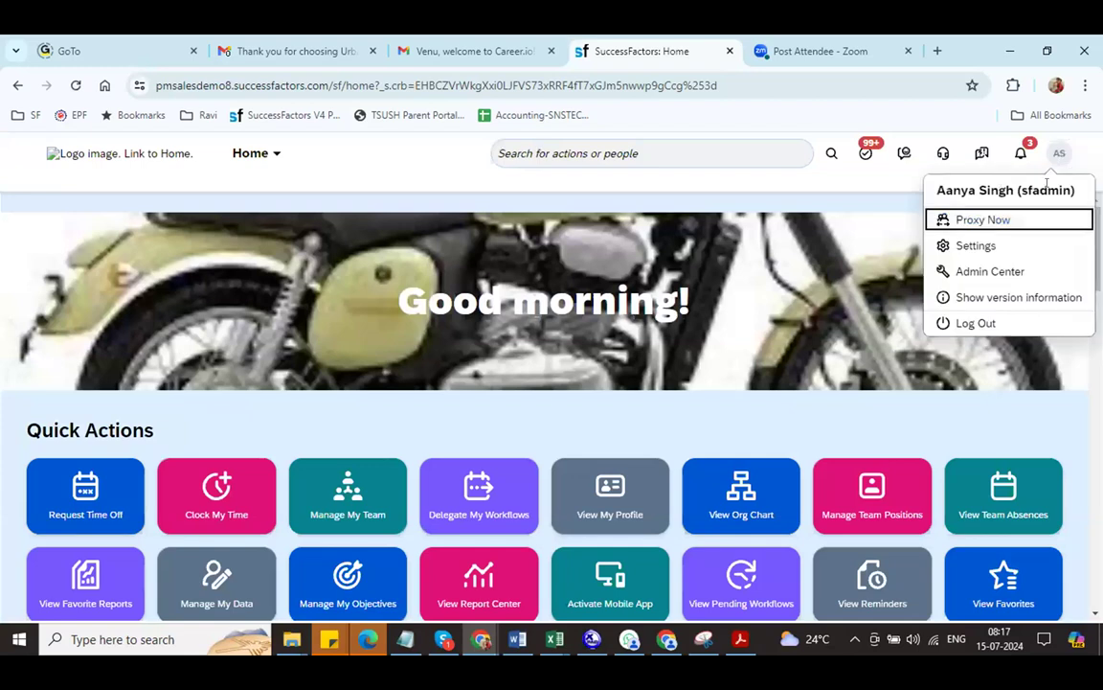
# Search people for the RIL employee by first name and open the employee's profile as administrator.
pyautogui.click(656, 158)
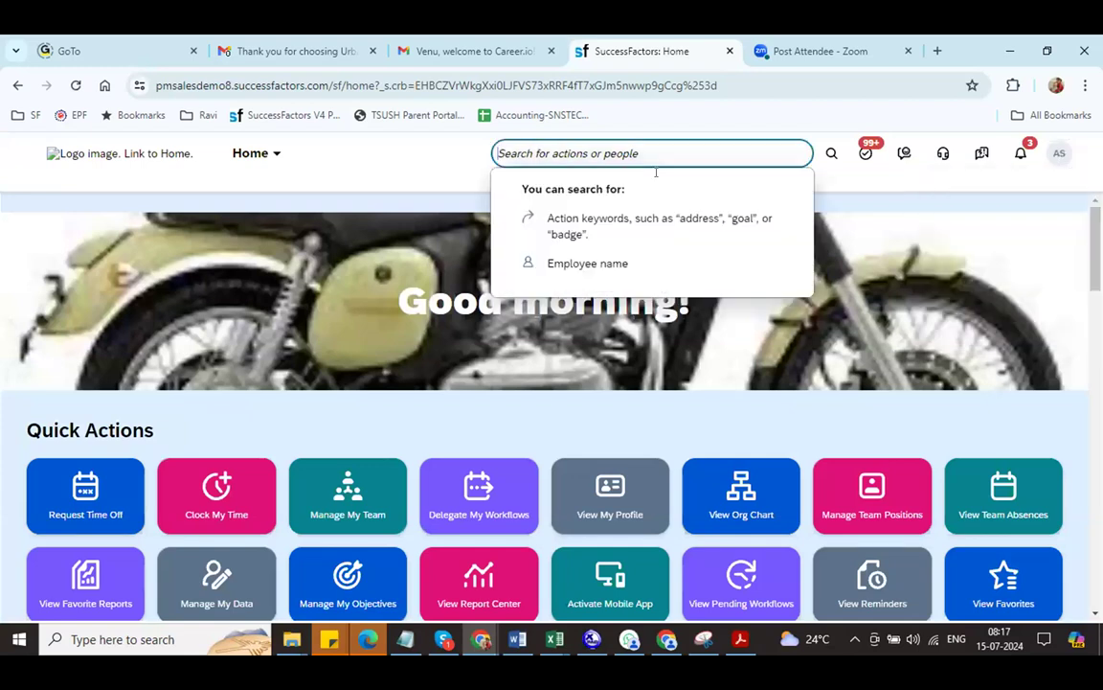
pyautogui.write('kiran')
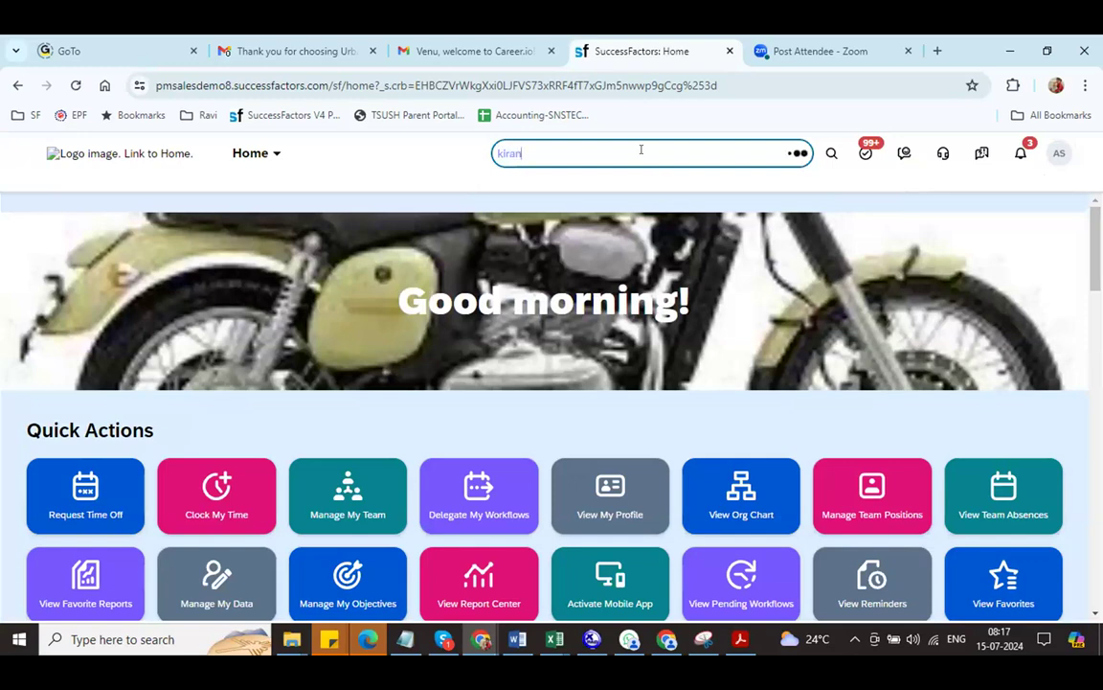
pyautogui.click(634, 277)
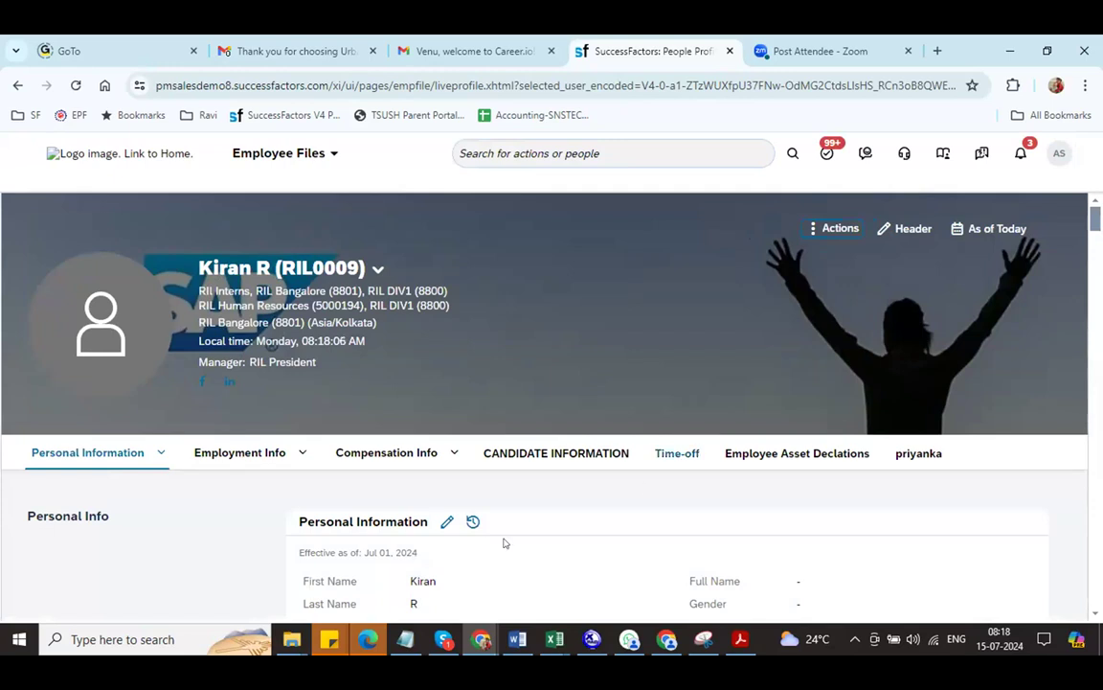
# View and close the Personal Information change history, and examine the employee's other personal sections down to Dependents.
pyautogui.click(470, 521)
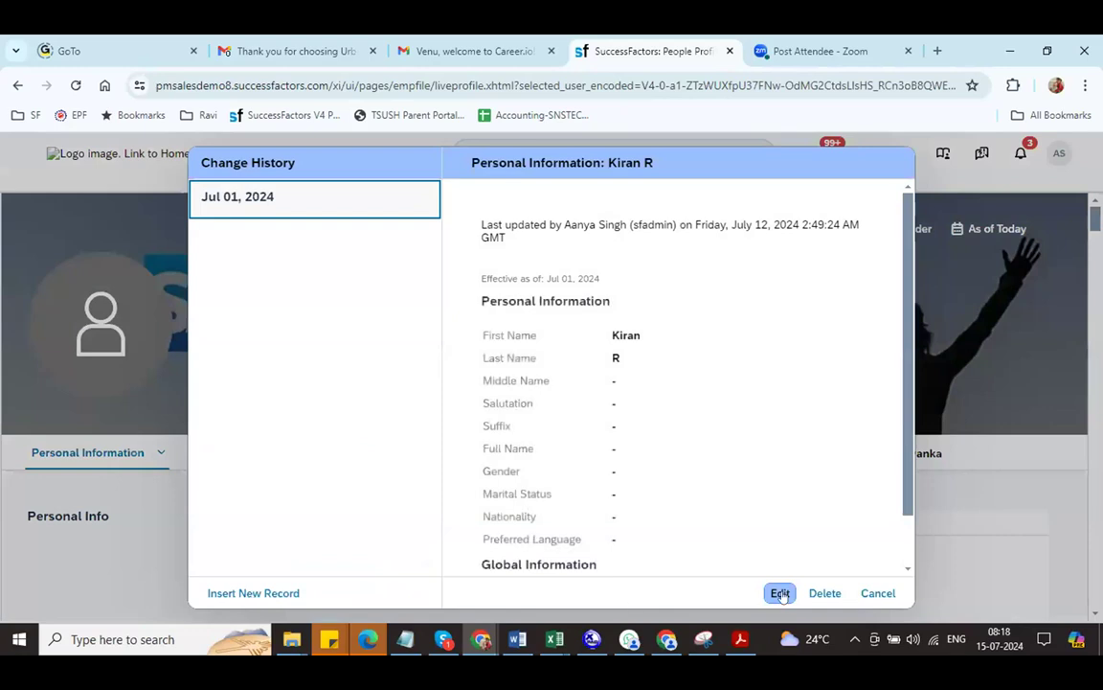
pyautogui.click(879, 593)
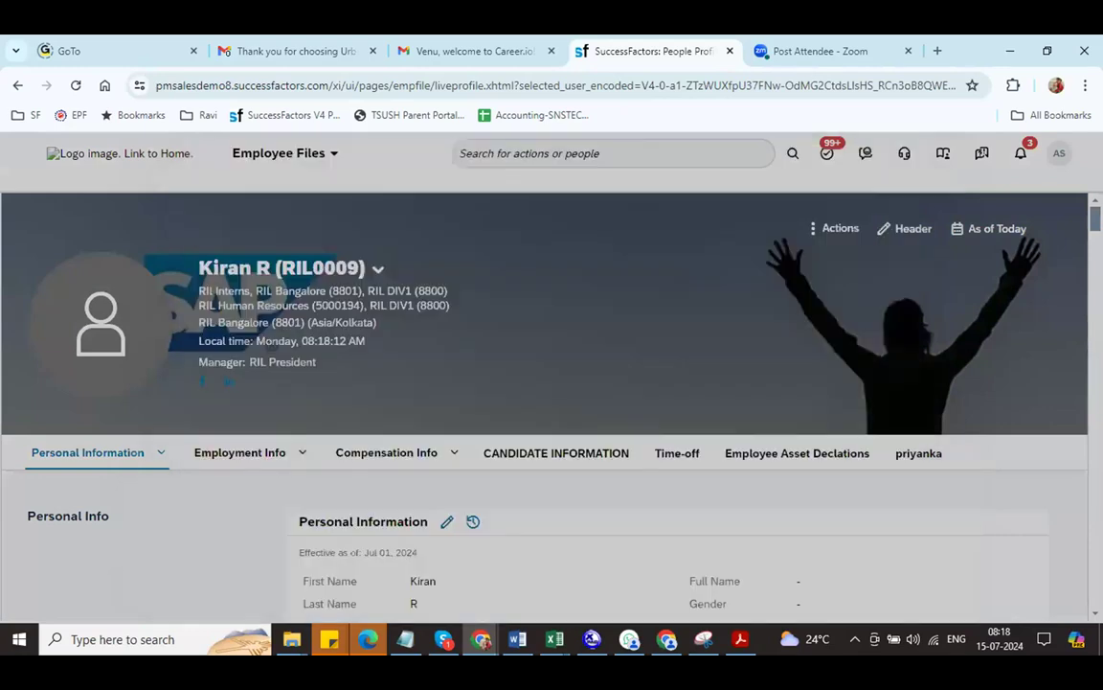
pyautogui.scroll(-2, 544, 402)
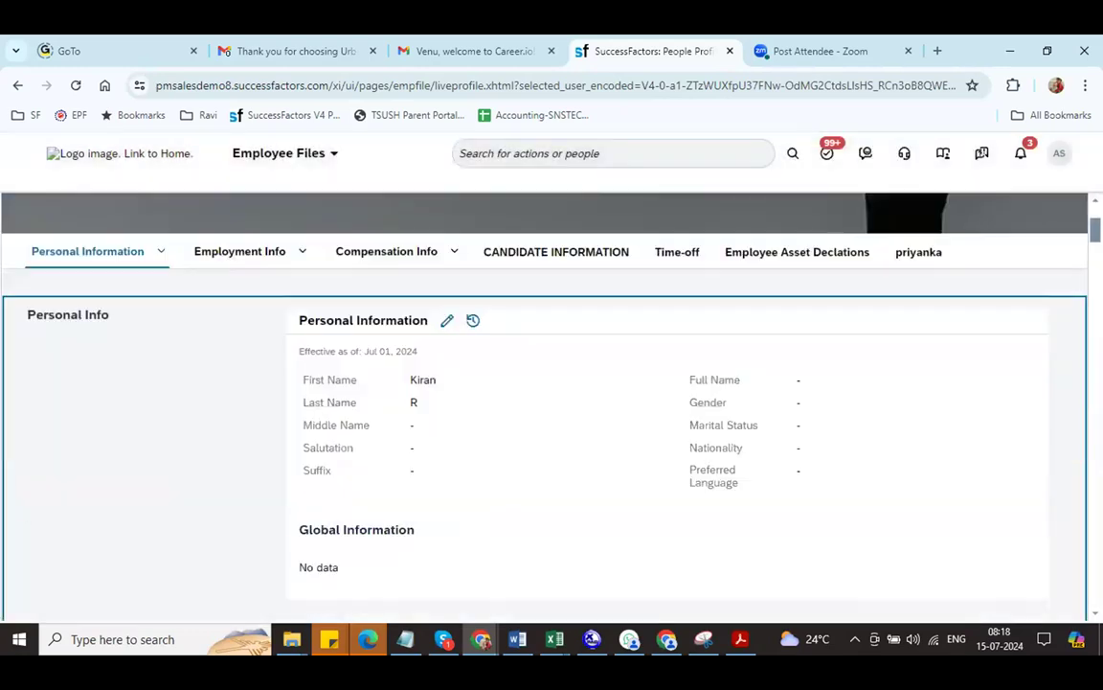
pyautogui.scroll(-3, 544, 402)
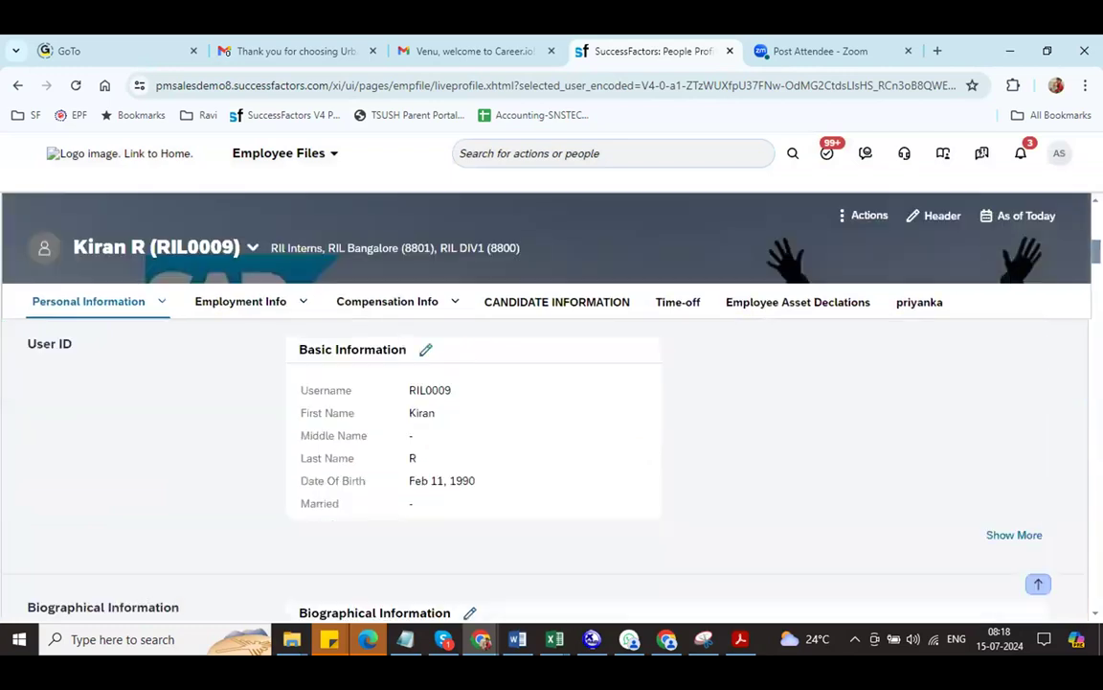
pyautogui.scroll(-2, 544, 460)
pyautogui.scroll(-1, 544, 460)
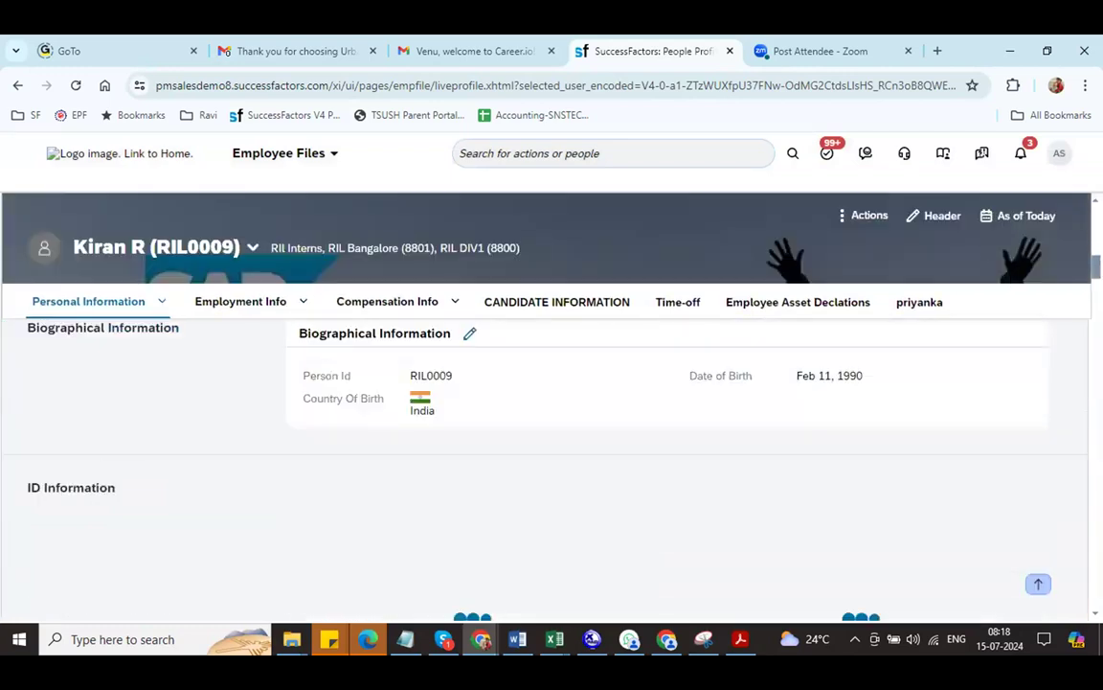
pyautogui.scroll(-2, 544, 460)
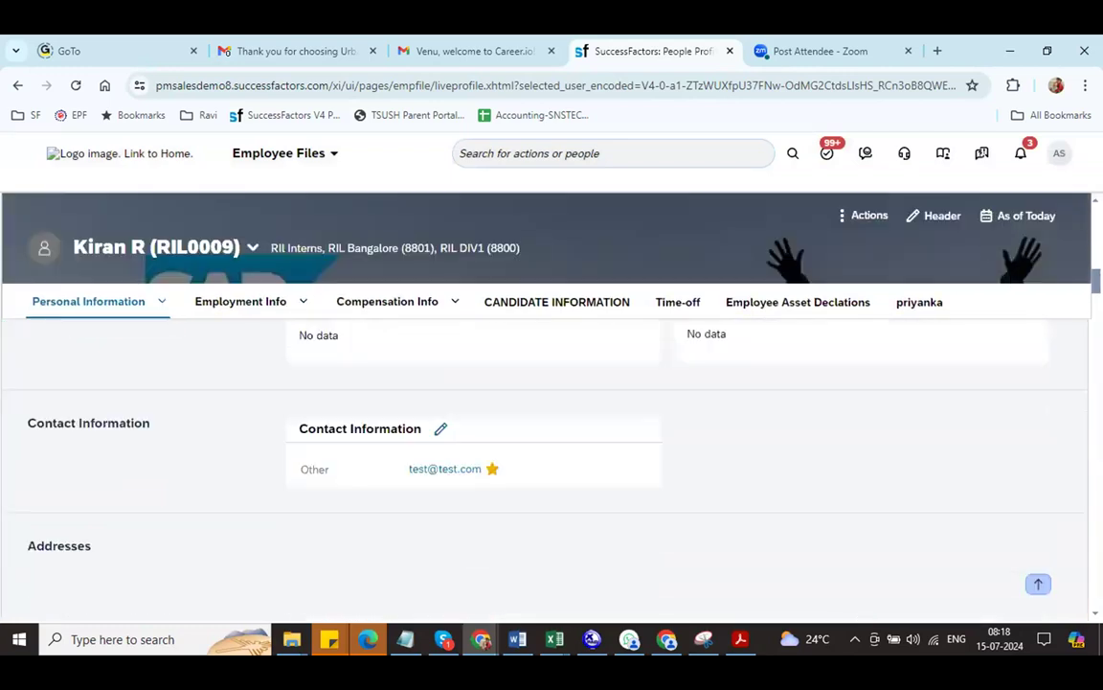
pyautogui.scroll(-2, 544, 459)
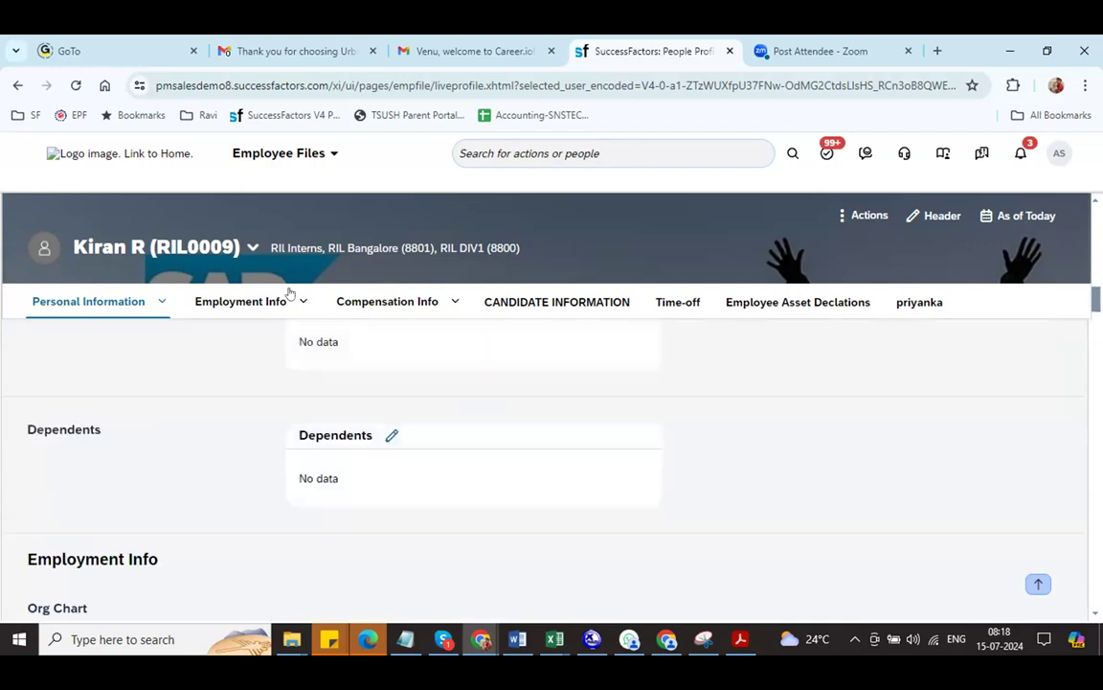
# Go to Job Information under Employment Info and view its change history.
pyautogui.click(239, 300)
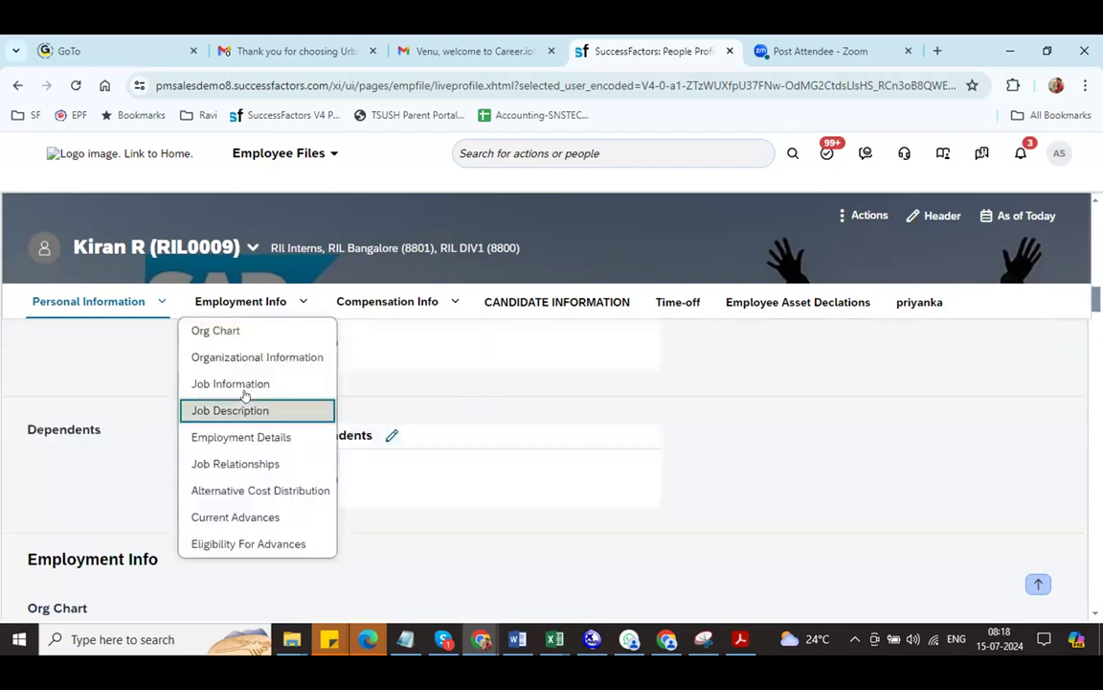
pyautogui.click(255, 383)
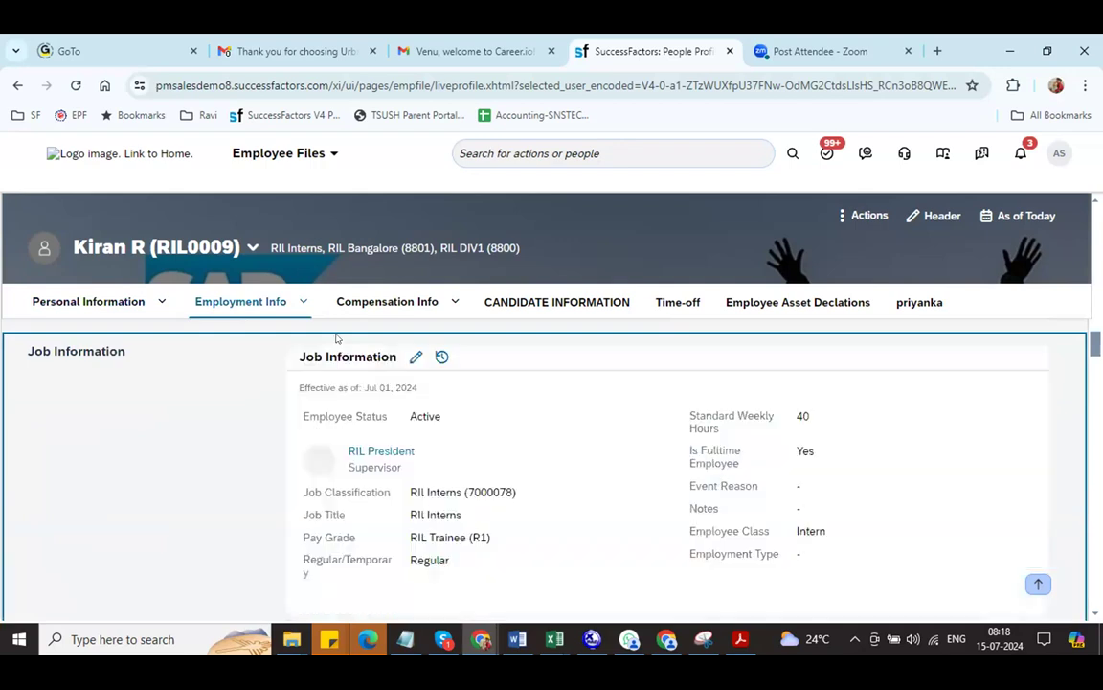
pyautogui.click(438, 356)
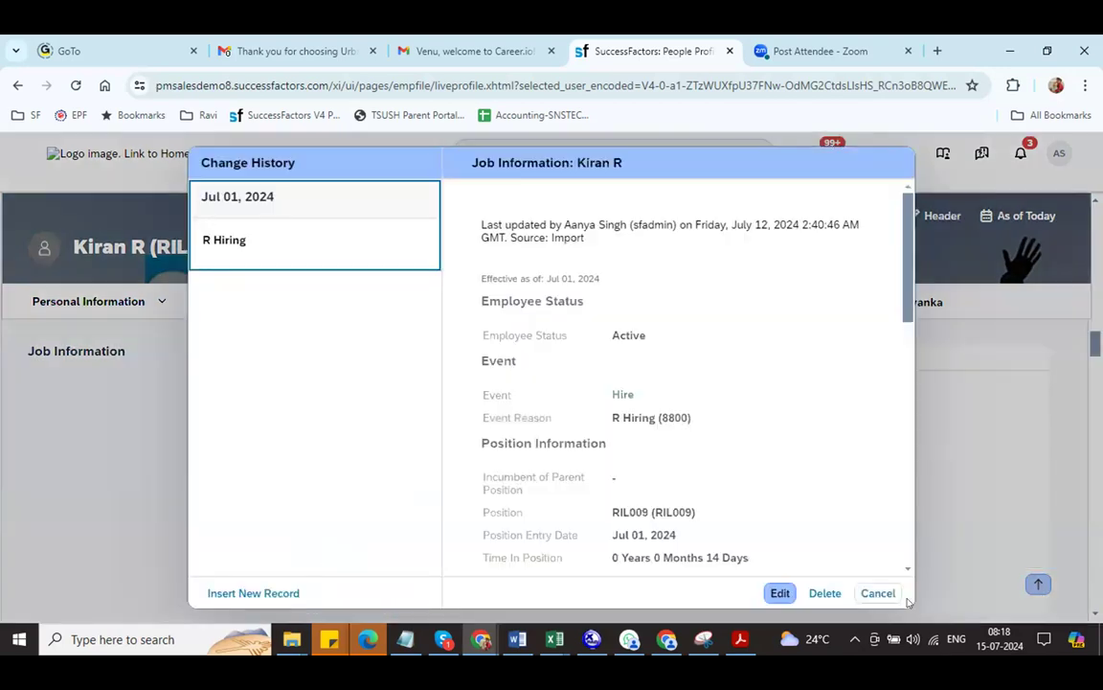
# Close the Job Information change history and examine the employee's Compensation Info down to the pay components.
pyautogui.click(877, 593)
pyautogui.click(407, 301)
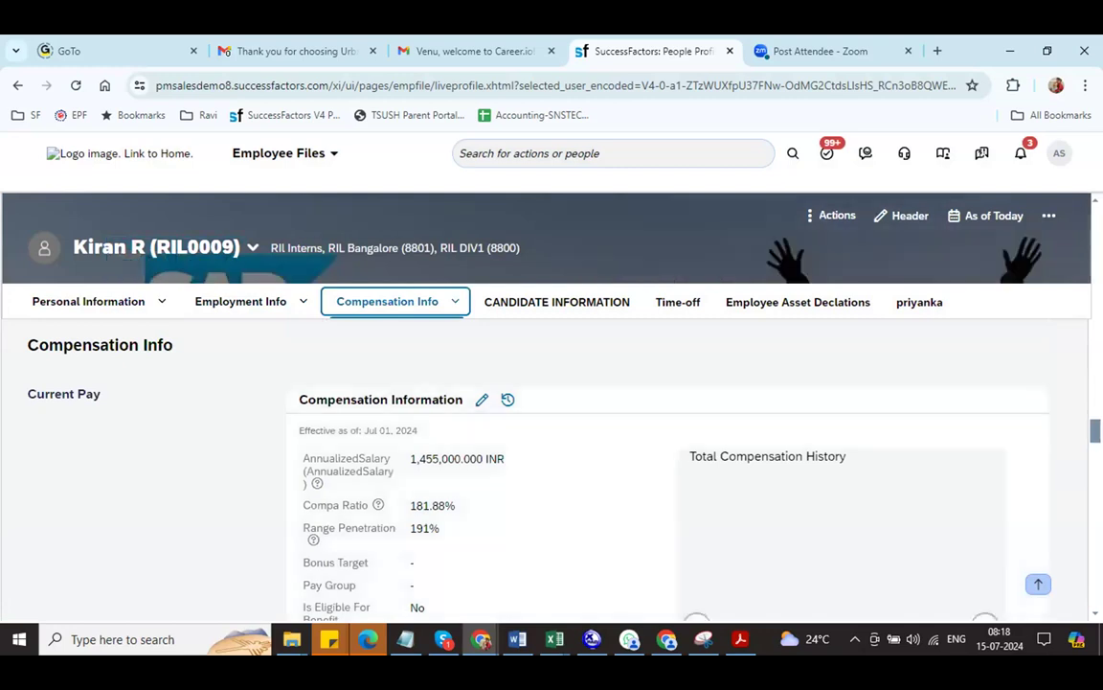
pyautogui.scroll(-5, 546, 469)
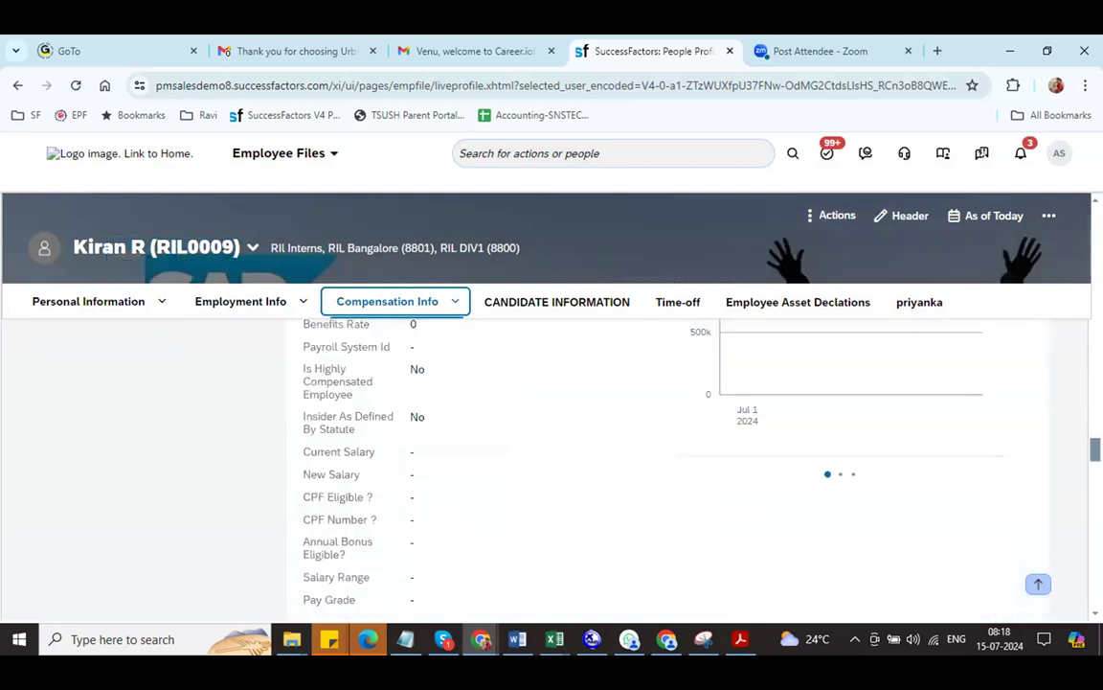
pyautogui.scroll(-5, 620, 549)
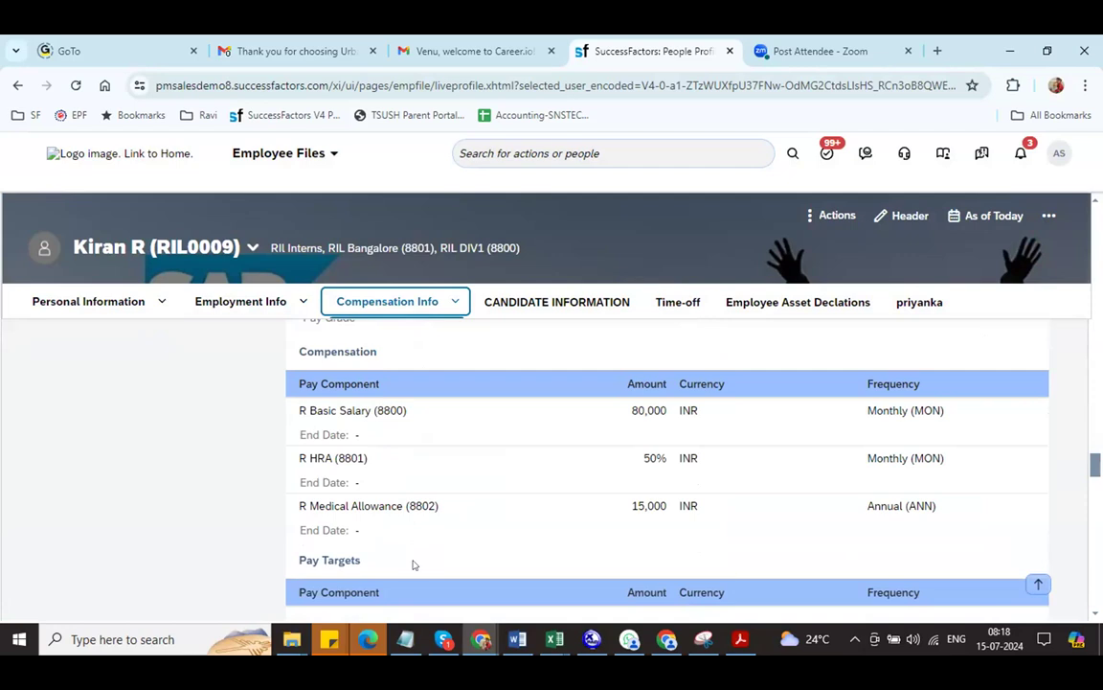
# Return to the employee's Personal Information and view the list of its subsections.
pyautogui.click(142, 303)
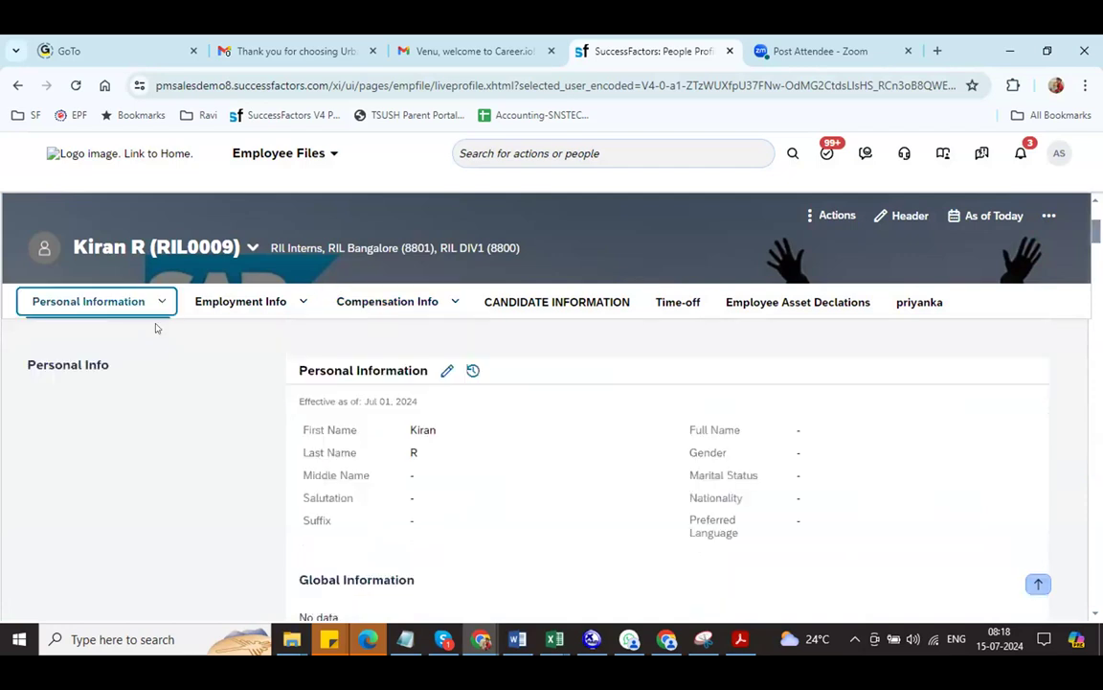
pyautogui.click(160, 302)
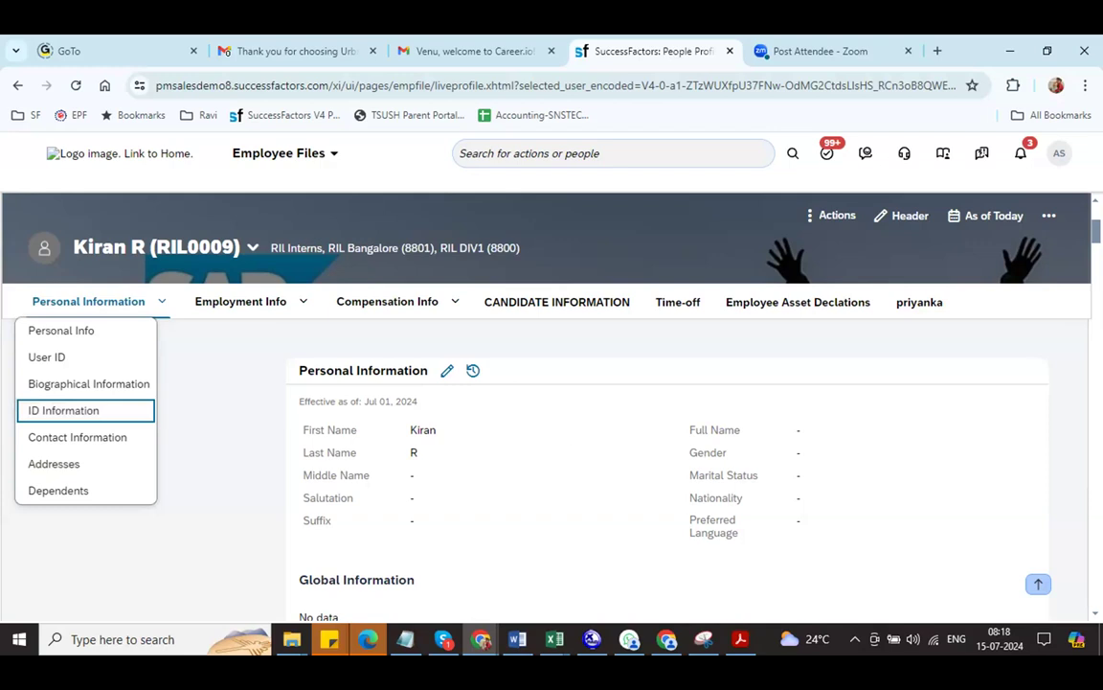
pyautogui.scroll(3, 1029, 414)
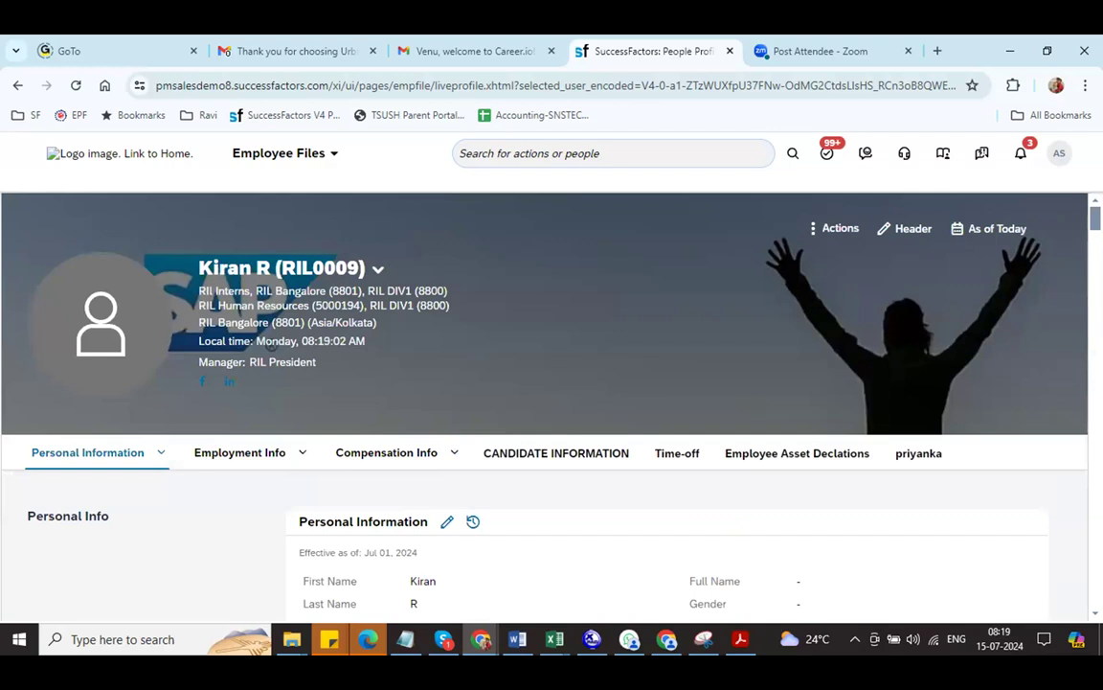
# Search the available administrator actions for "man org pay".
pyautogui.click(669, 161)
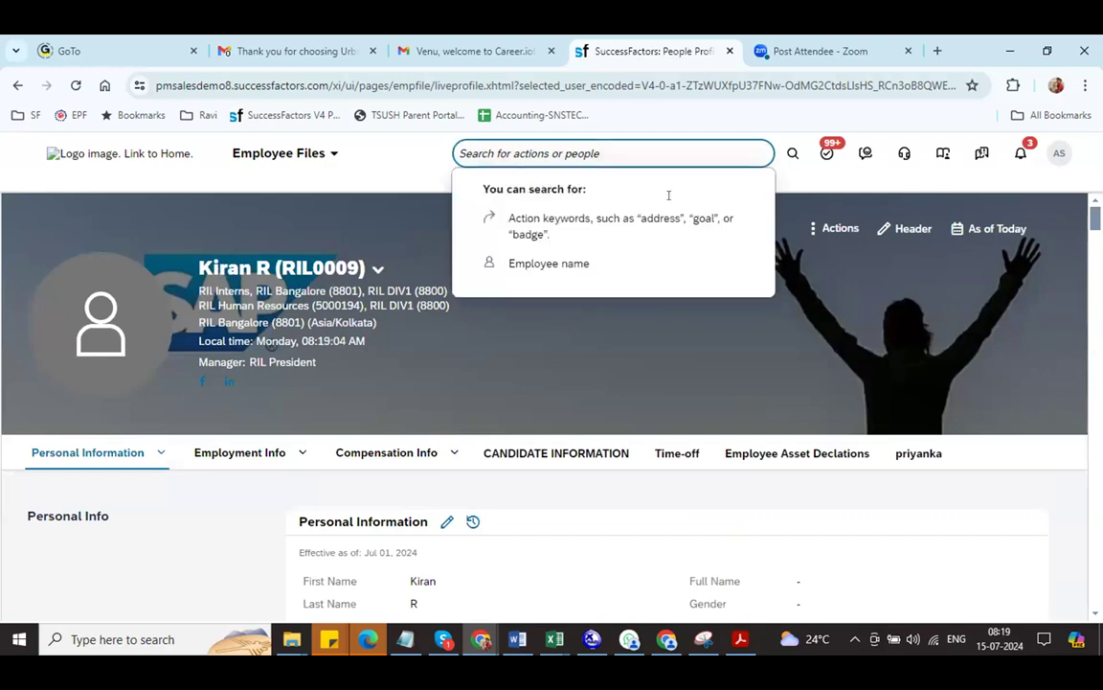
pyautogui.write('man c')
pyautogui.write('ata')
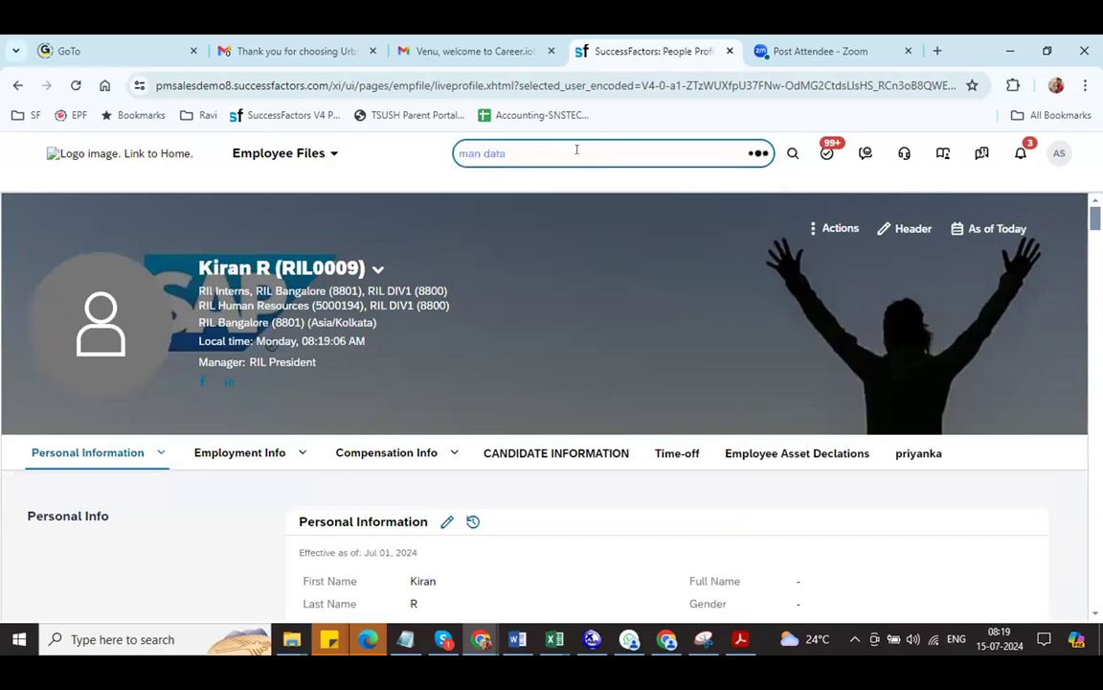
pyautogui.press('BackSpace')
pyautogui.press('BackSpace')
pyautogui.press('BackSpace')
pyautogui.press('BackSpace')
pyautogui.press('BackSpace')
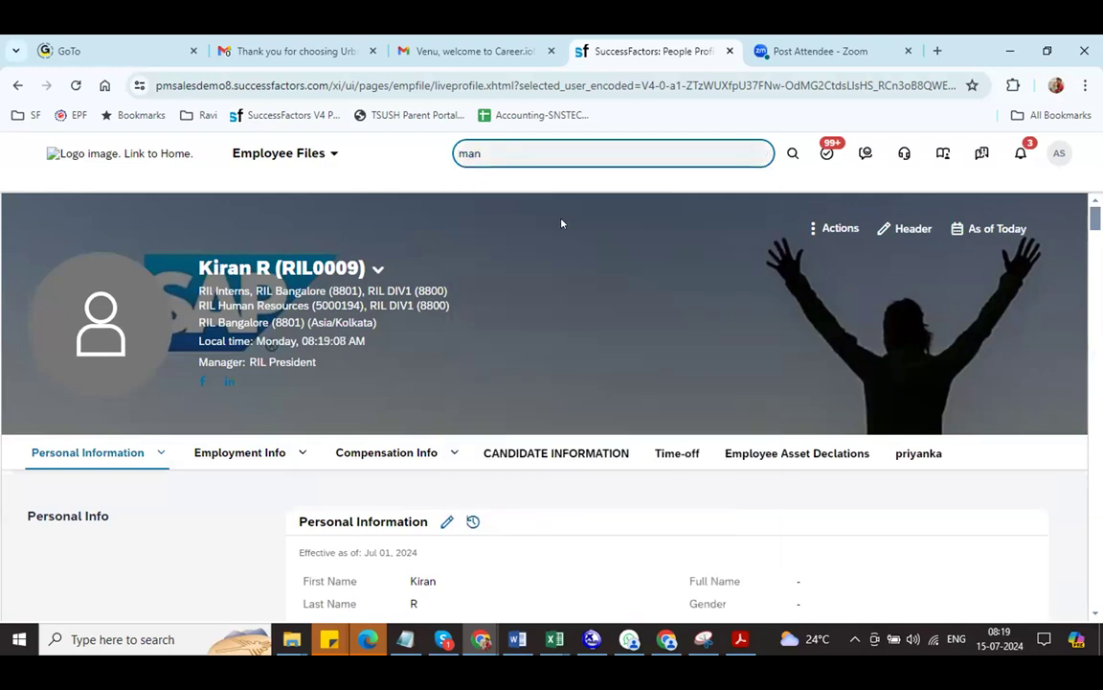
pyautogui.write('org pay')
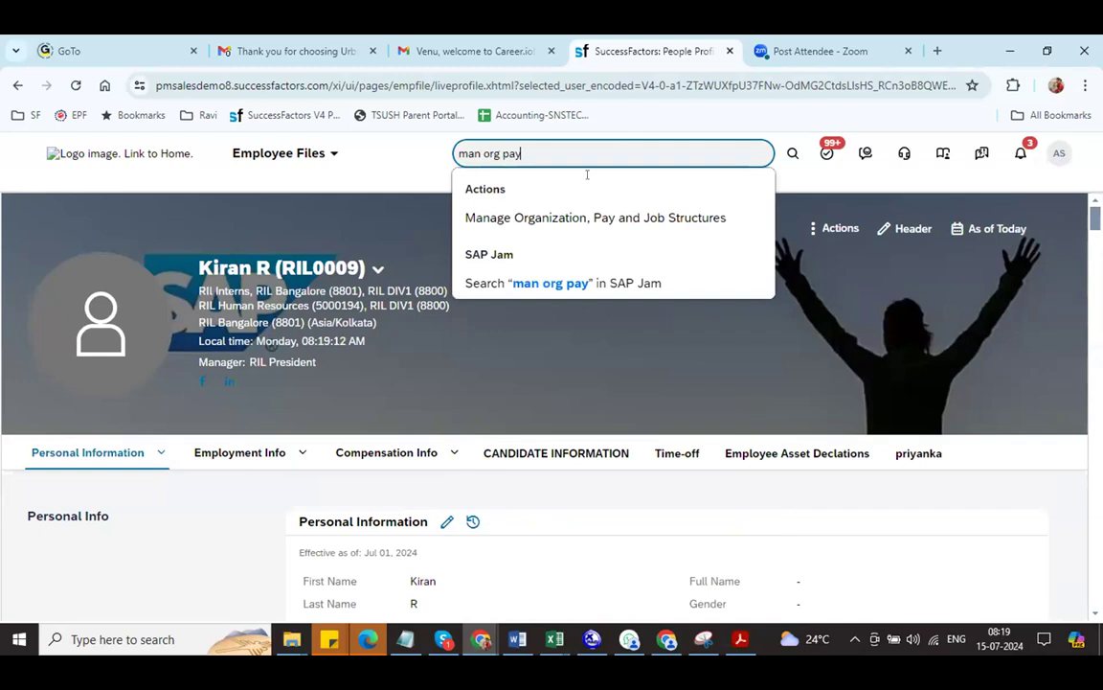
# Replace the action search with "man bus con", view the suggested actions, and close the suggestions.
pyautogui.hotkey('ctrl', 'a')
pyautogui.press('BackSpace')
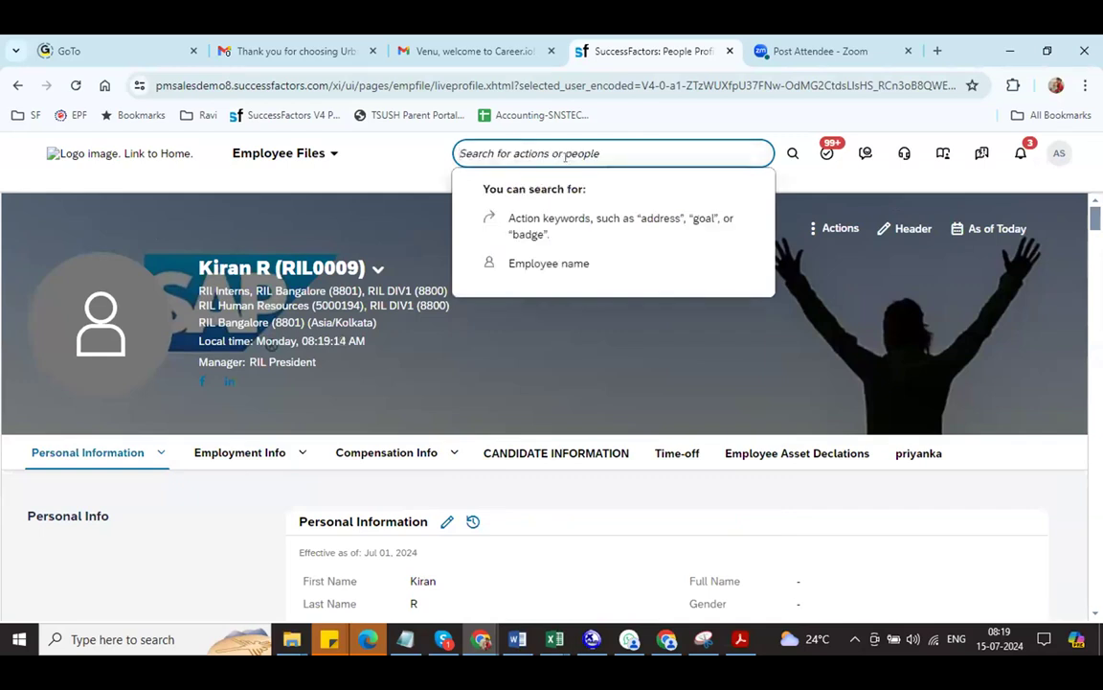
pyautogui.write('man')
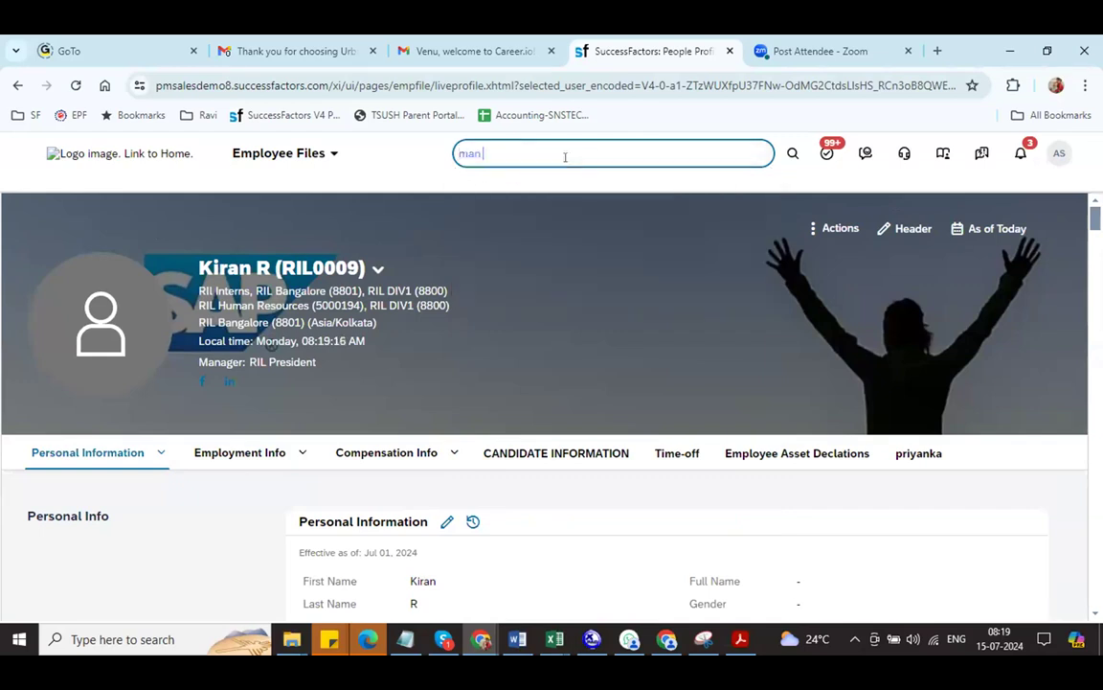
pyautogui.write(' bus con')
pyautogui.click(573, 224)
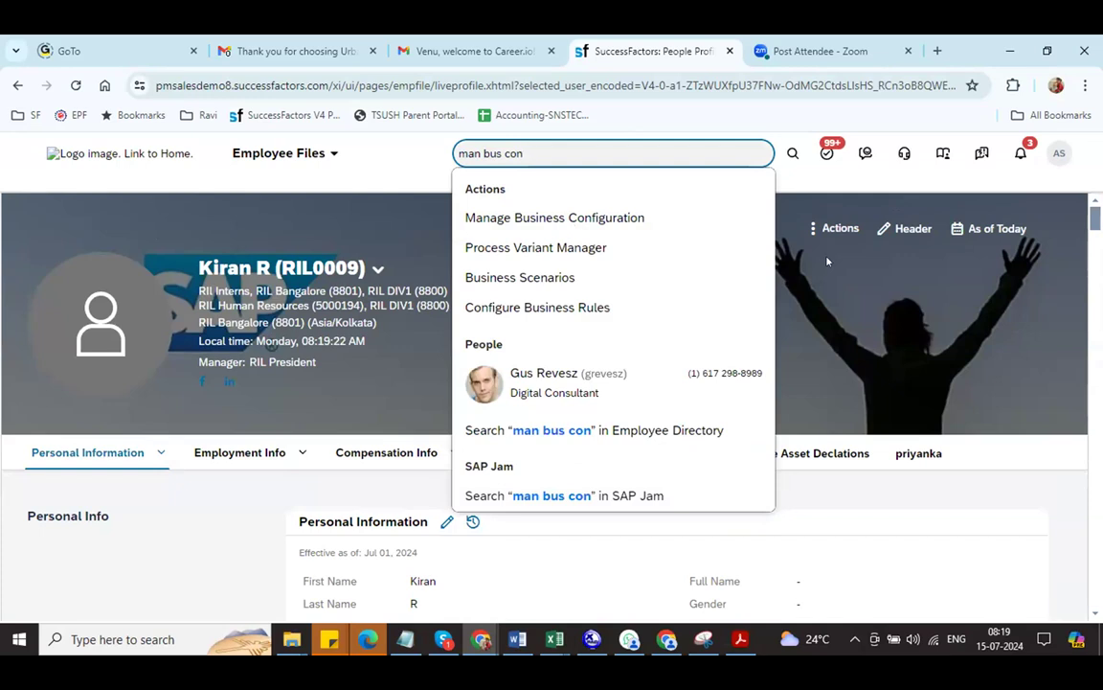
pyautogui.click(1077, 208)
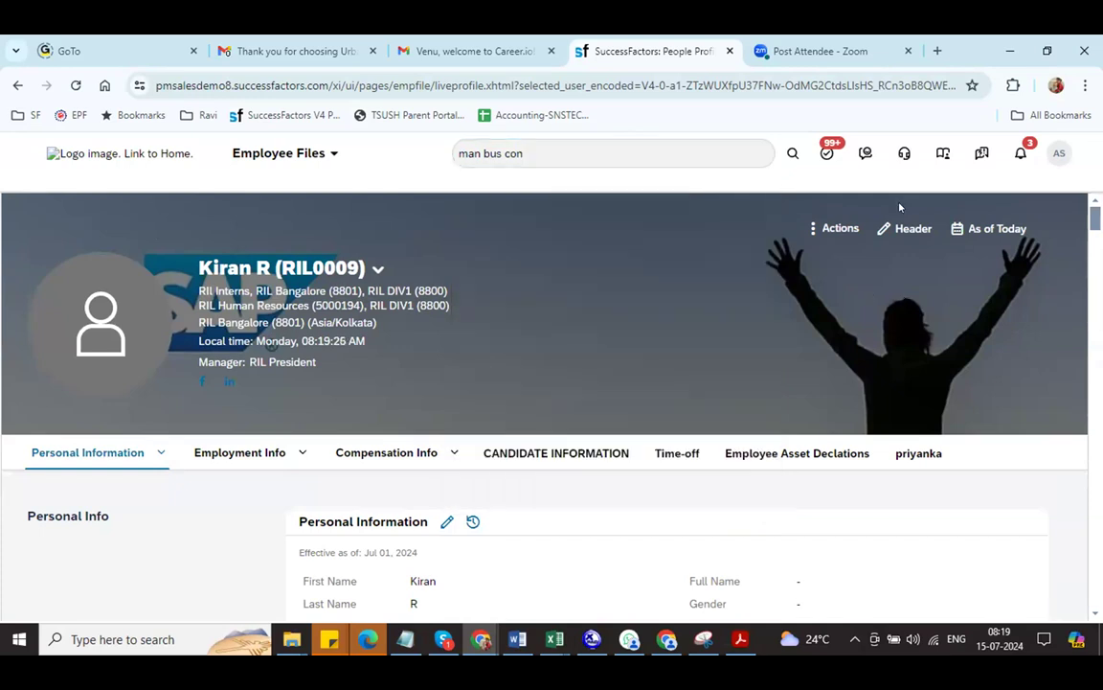
# Search for "man per rol", go to Manage Permission Roles, and switch back to legacy Role-Based Permissions.
pyautogui.click(617, 158)
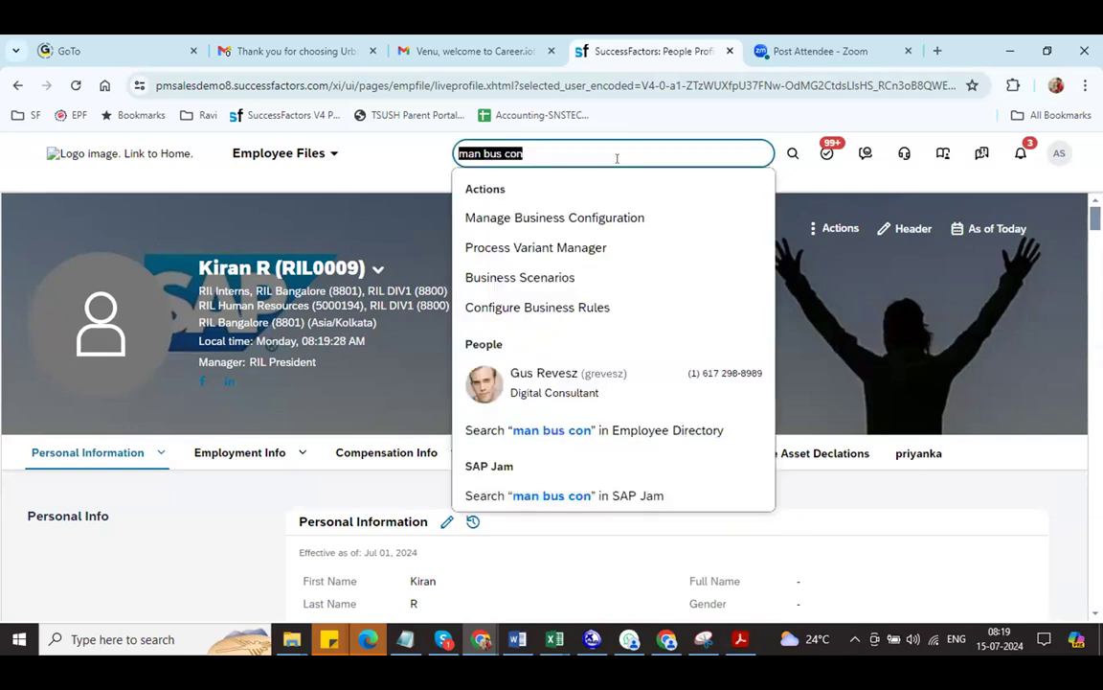
pyautogui.write('man per')
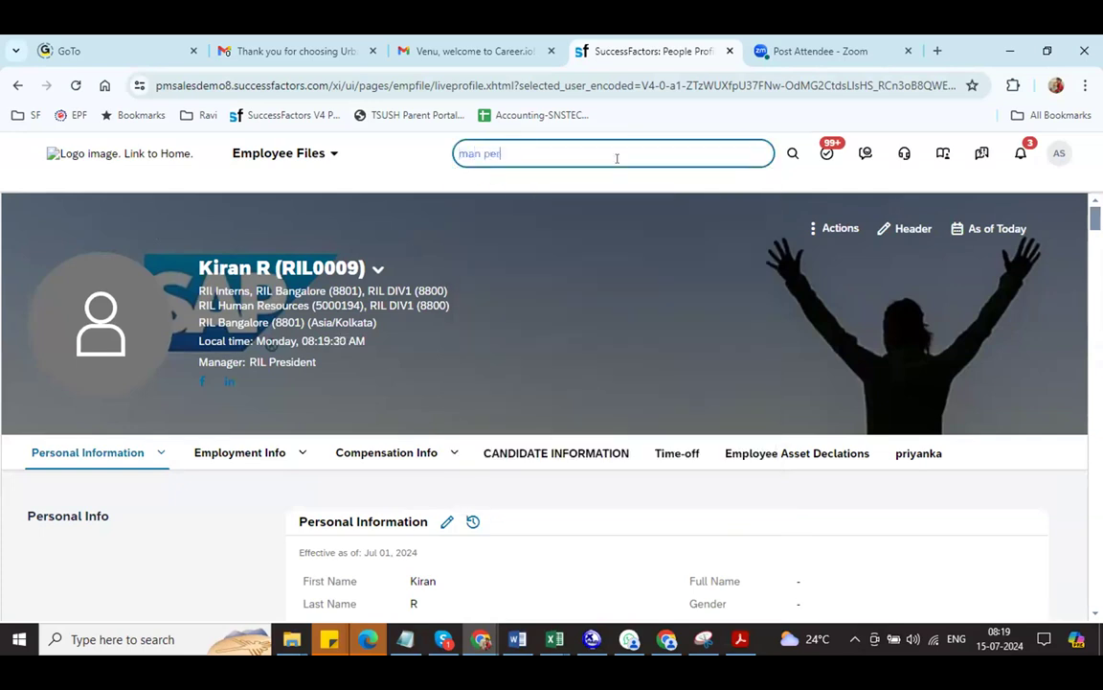
pyautogui.write(' rol')
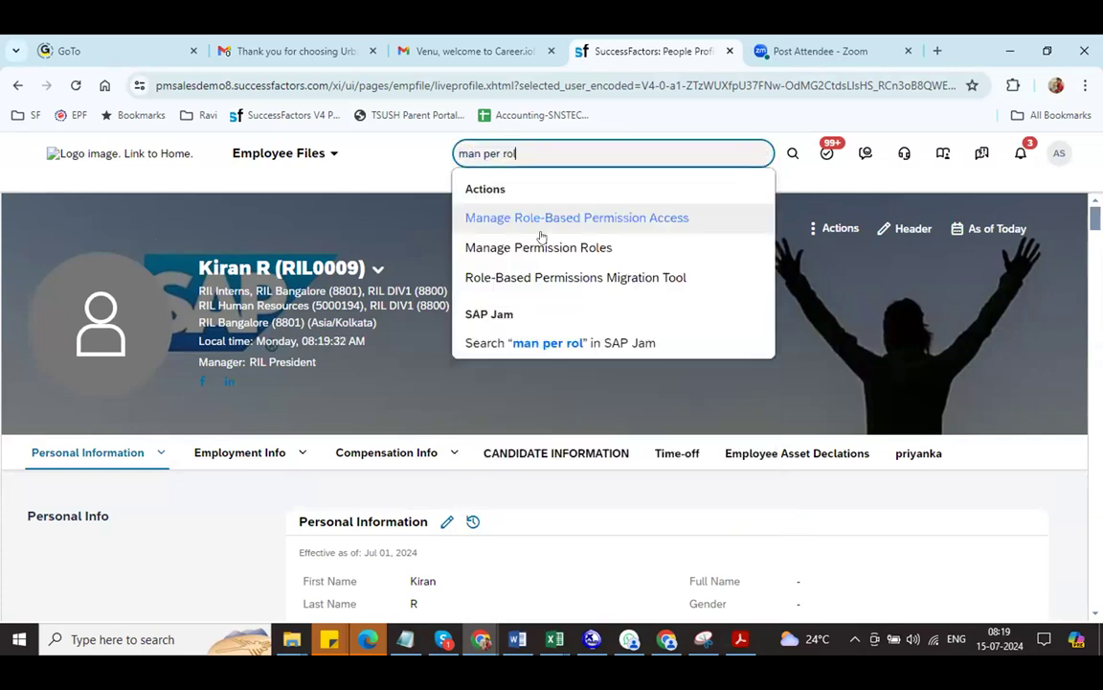
pyautogui.click(546, 247)
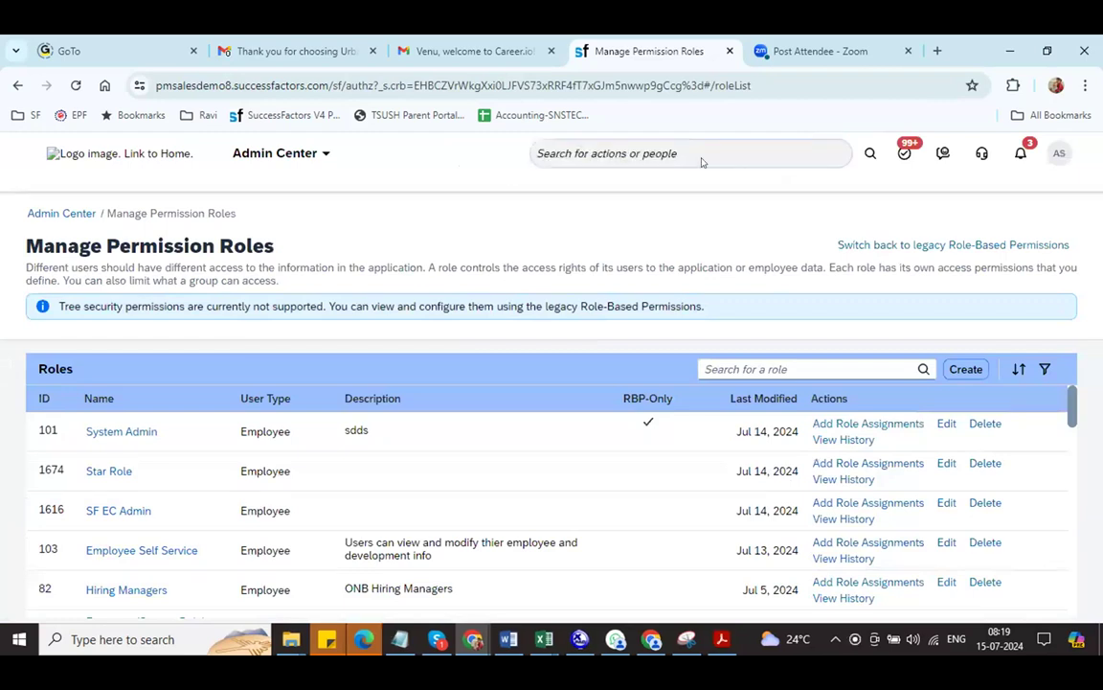
pyautogui.click(889, 246)
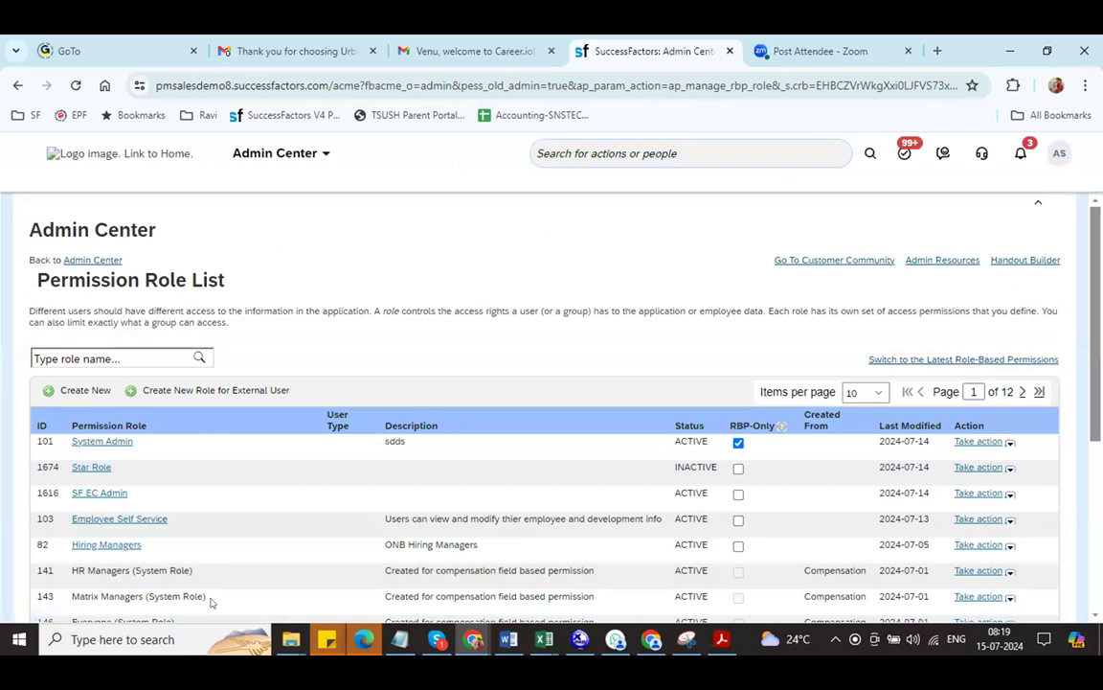
# Start a new permission role named "RIL Emp Role" with the description "Role created for employees of RIL".
pyautogui.click(86, 386)
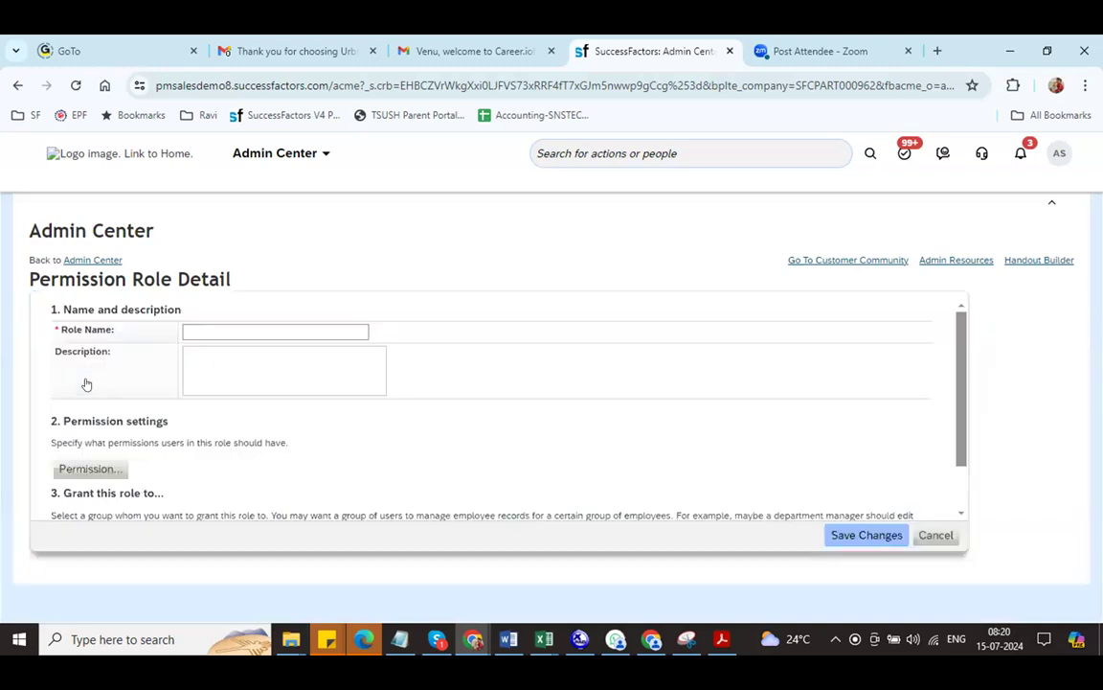
pyautogui.click(214, 329)
pyautogui.write('RIL')
pyautogui.write(' En')
pyautogui.write('p Rol')
pyautogui.write('e')
pyautogui.press('Tab')
pyautogui.write('Role created for emp')
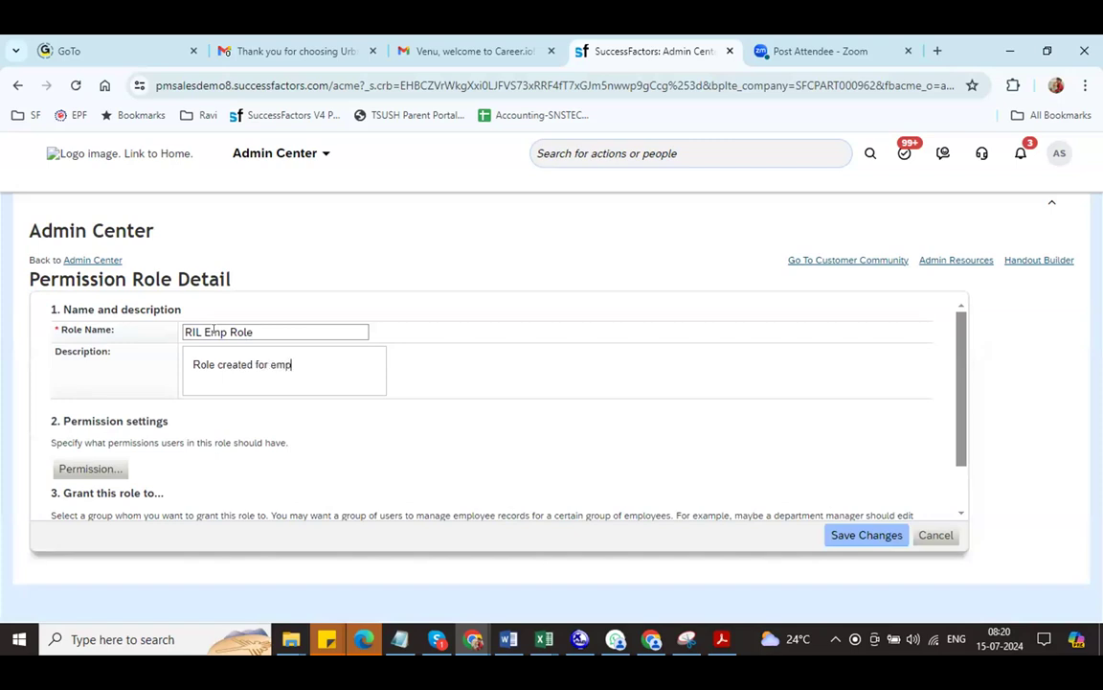
pyautogui.write('loyees ')
pyautogui.write('of RI')
pyautogui.write('L')
pyautogui.press('Tab')
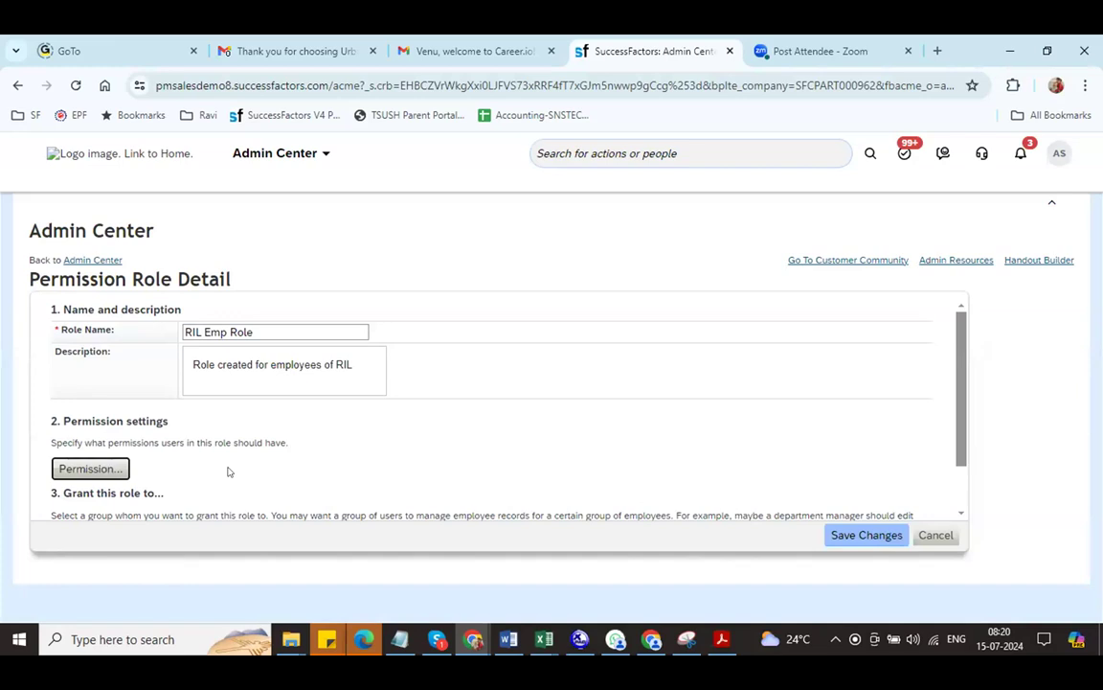
# Open the new role's permission settings and collapse the User Permissions and Administrator Permissions groups.
pyautogui.click(96, 468)
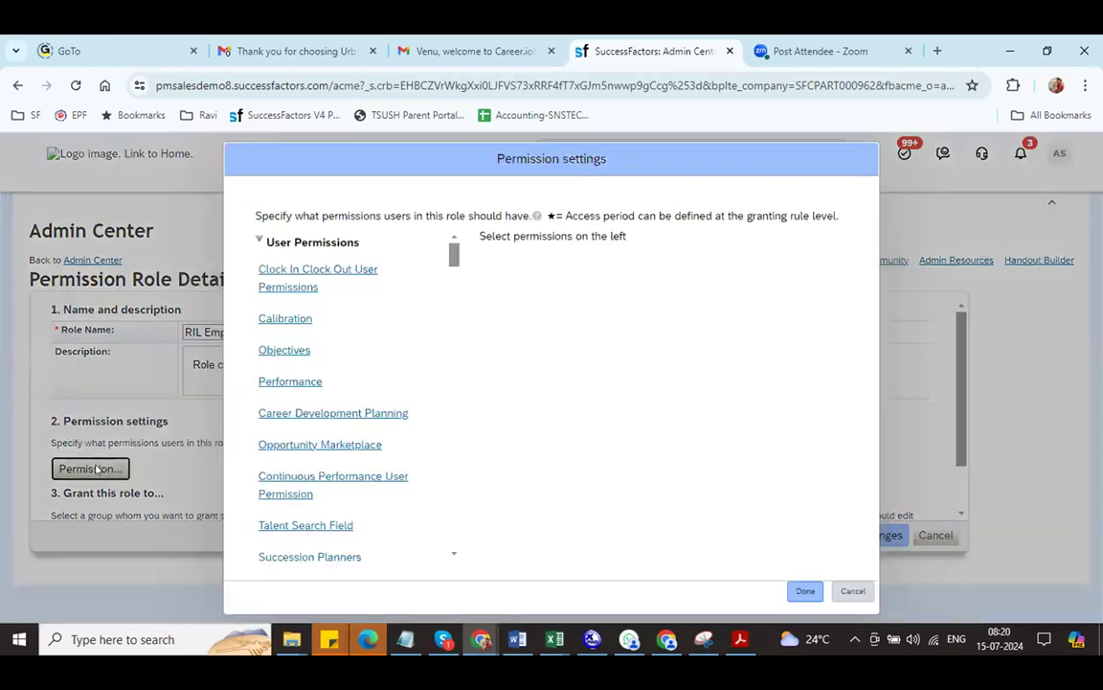
pyautogui.click(257, 240)
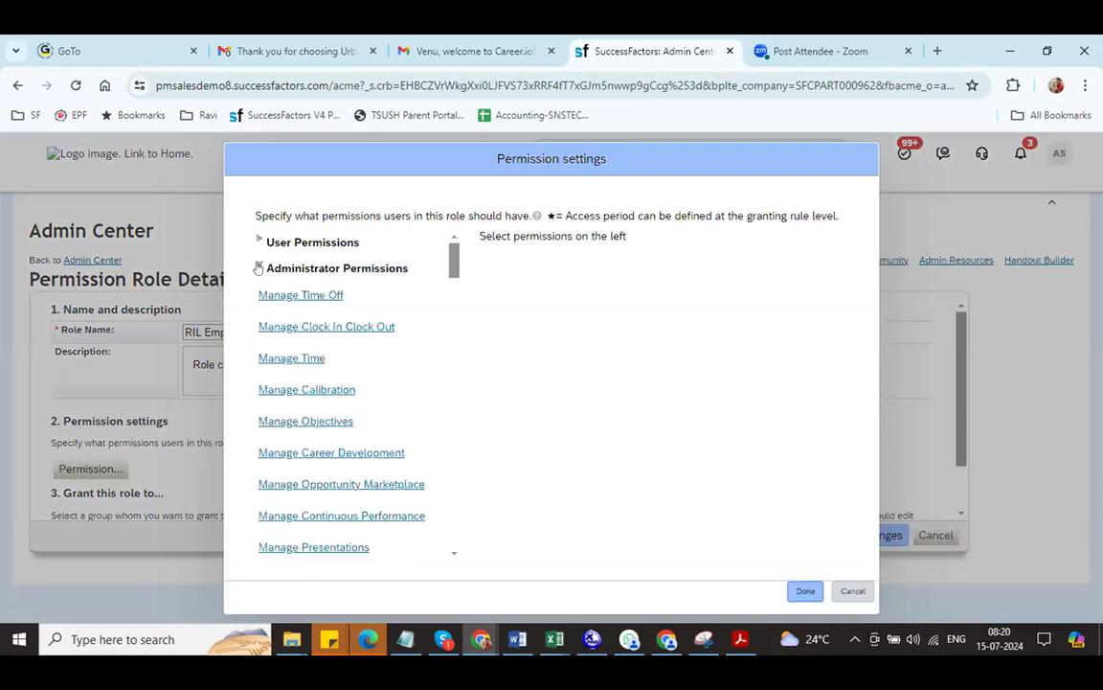
pyautogui.click(260, 267)
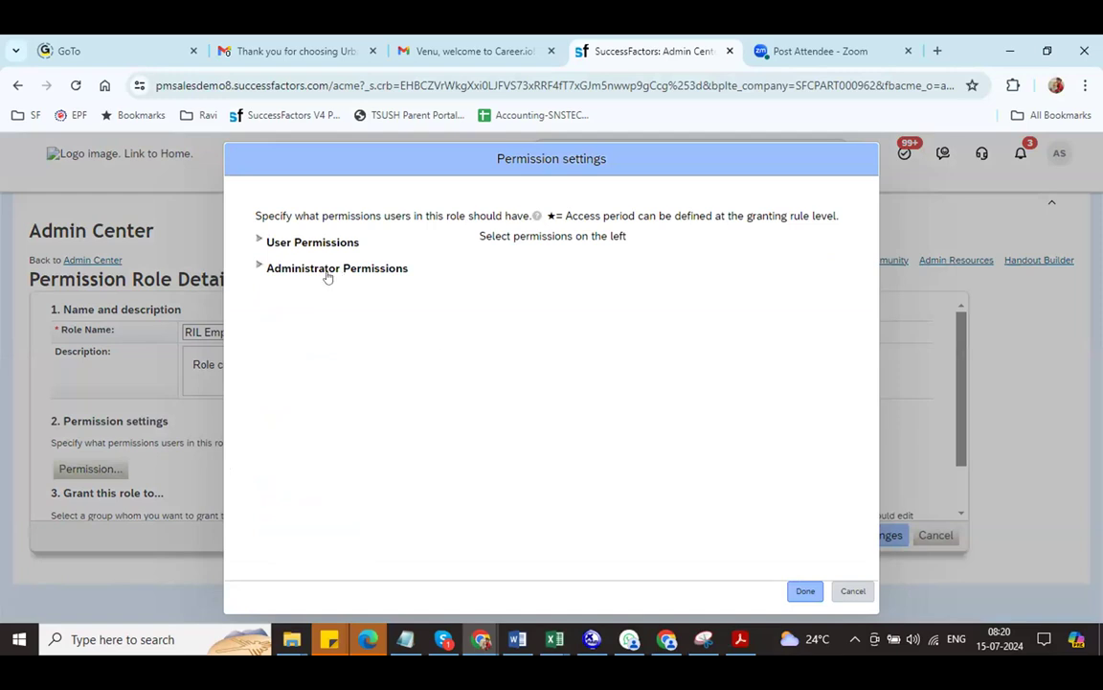
# Expand the User Permissions group and examine its permission categories, including the Employee Central and Employee Data ones.
pyautogui.click(256, 238)
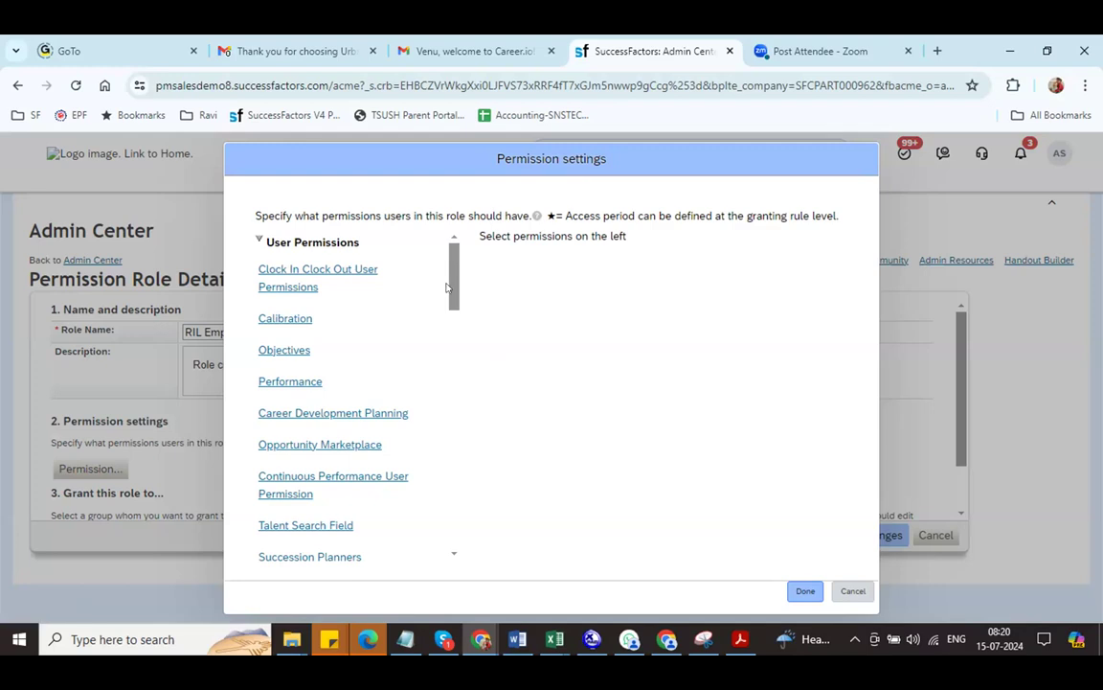
pyautogui.scroll(-6, 454, 331)
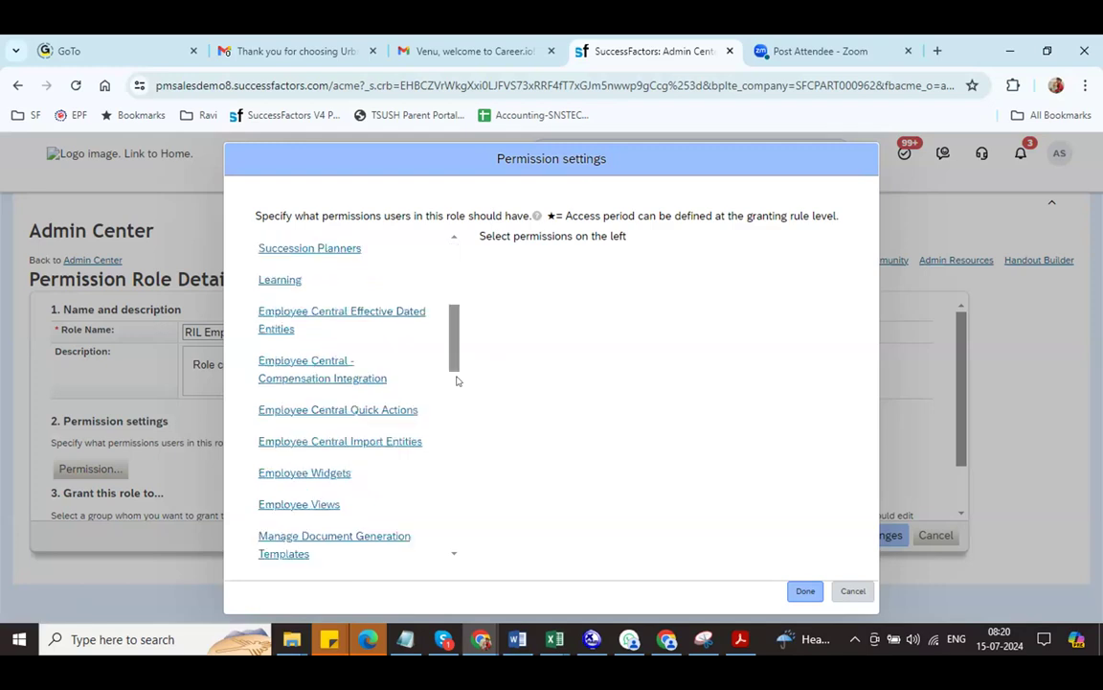
pyautogui.scroll(-6, 446, 466)
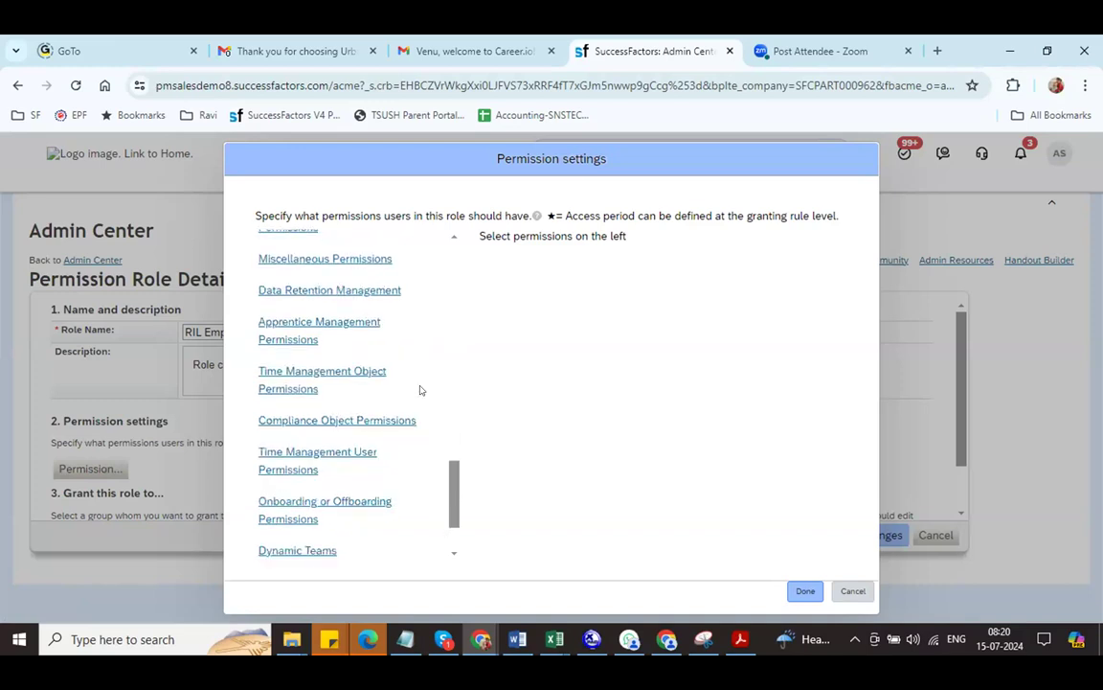
pyautogui.scroll(5, 419, 383)
pyautogui.scroll(2, 416, 360)
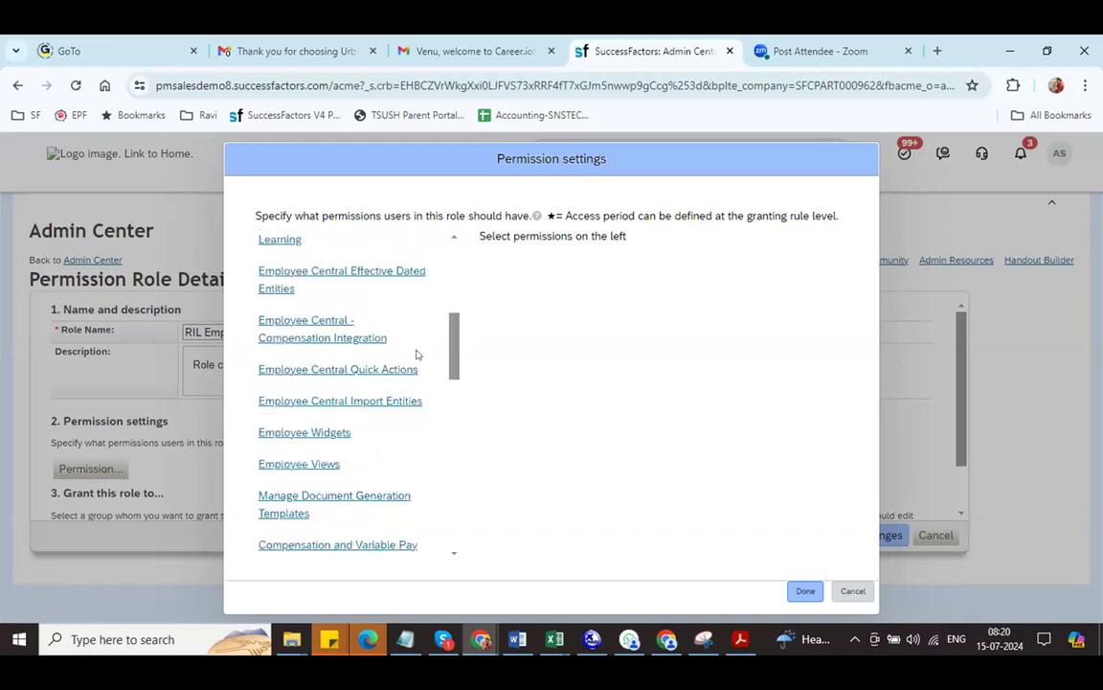
pyautogui.scroll(1, 417, 355)
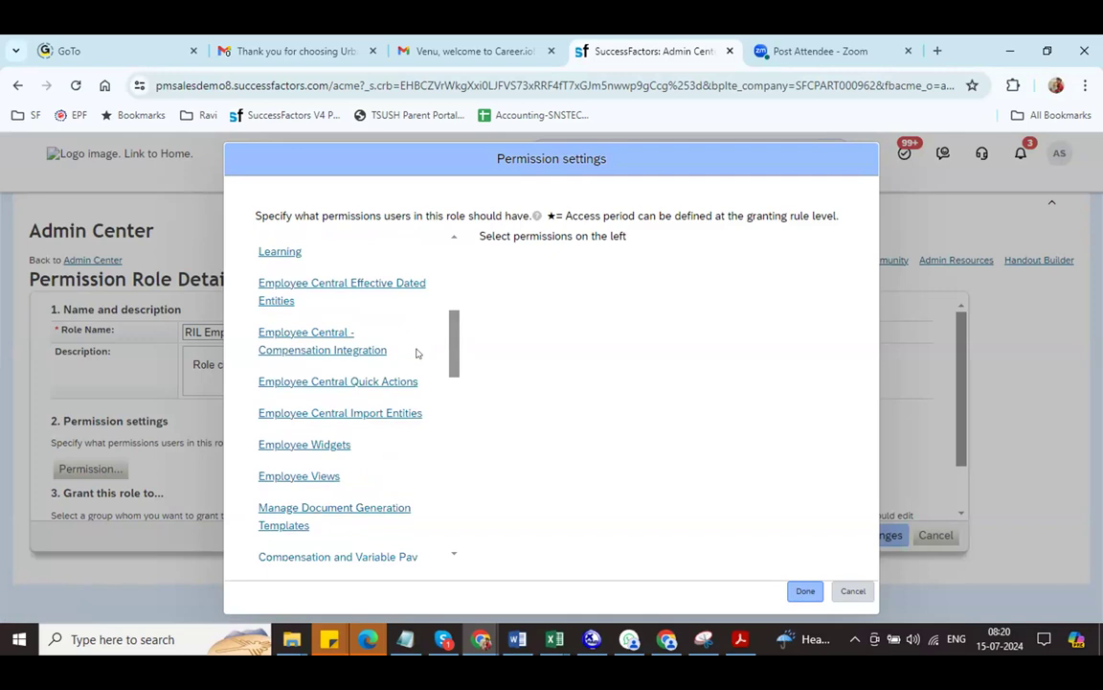
pyautogui.scroll(1, 417, 353)
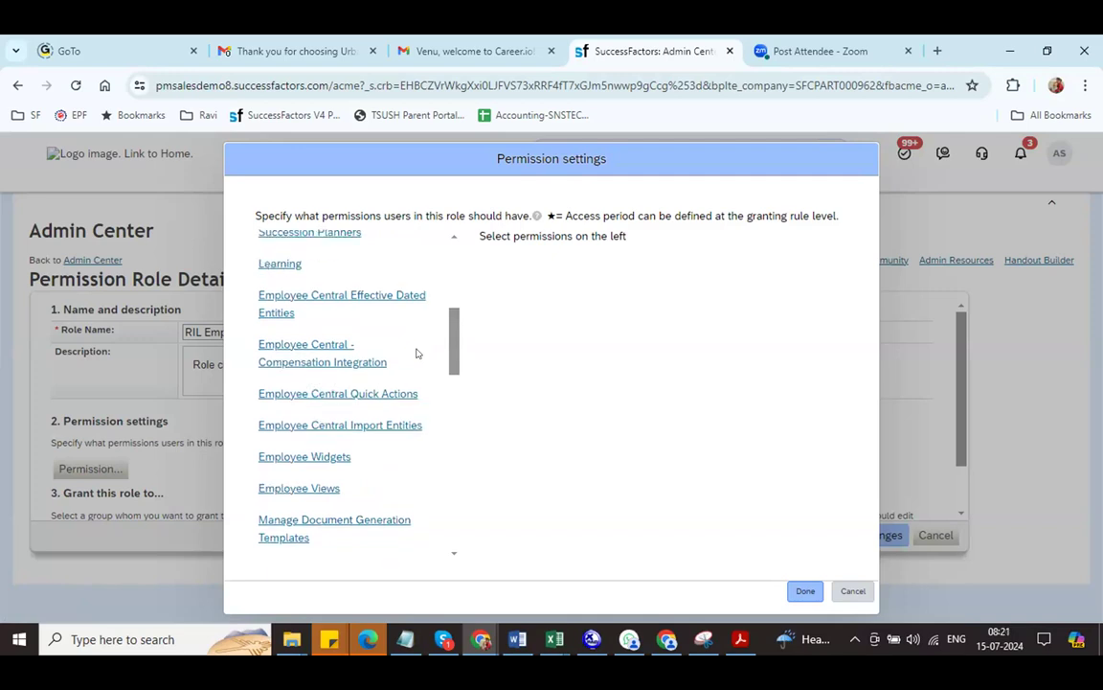
pyautogui.scroll(-5, 417, 359)
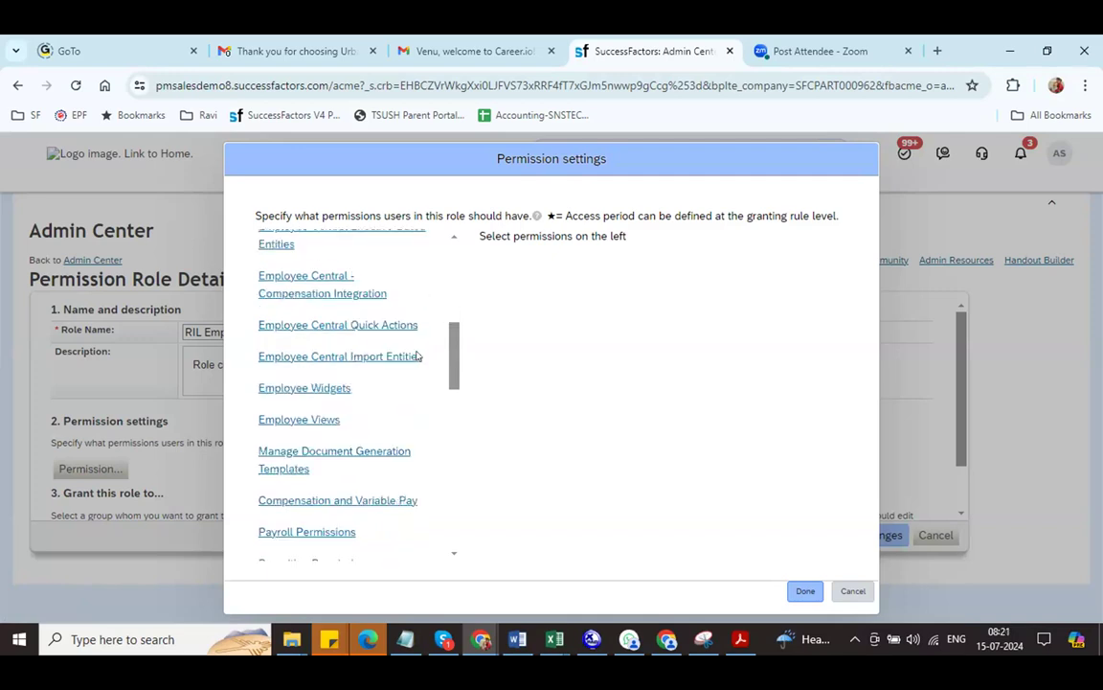
pyautogui.scroll(3, 416, 345)
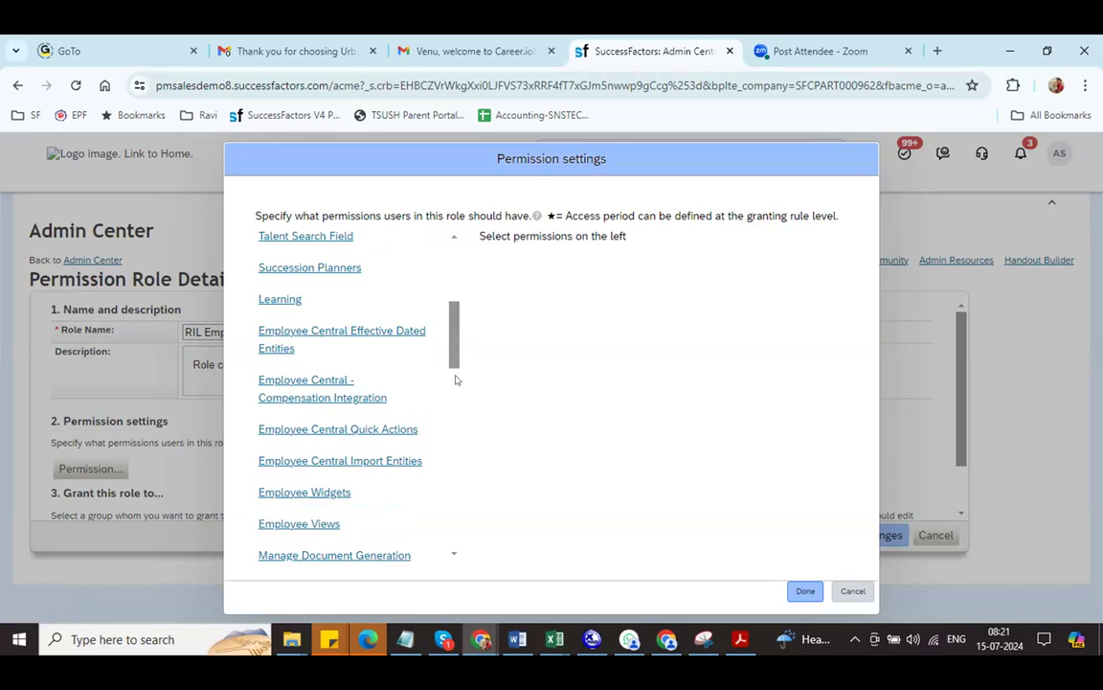
pyautogui.scroll(-3, 456, 392)
pyautogui.scroll(-1, 318, 471)
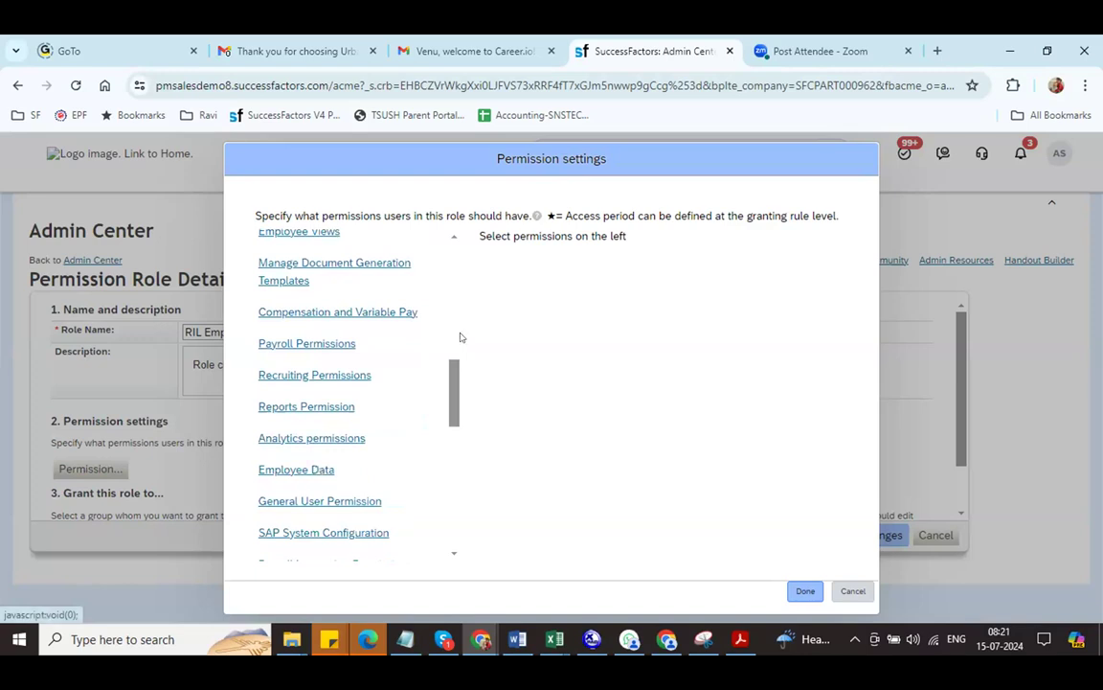
pyautogui.scroll(4, 345, 364)
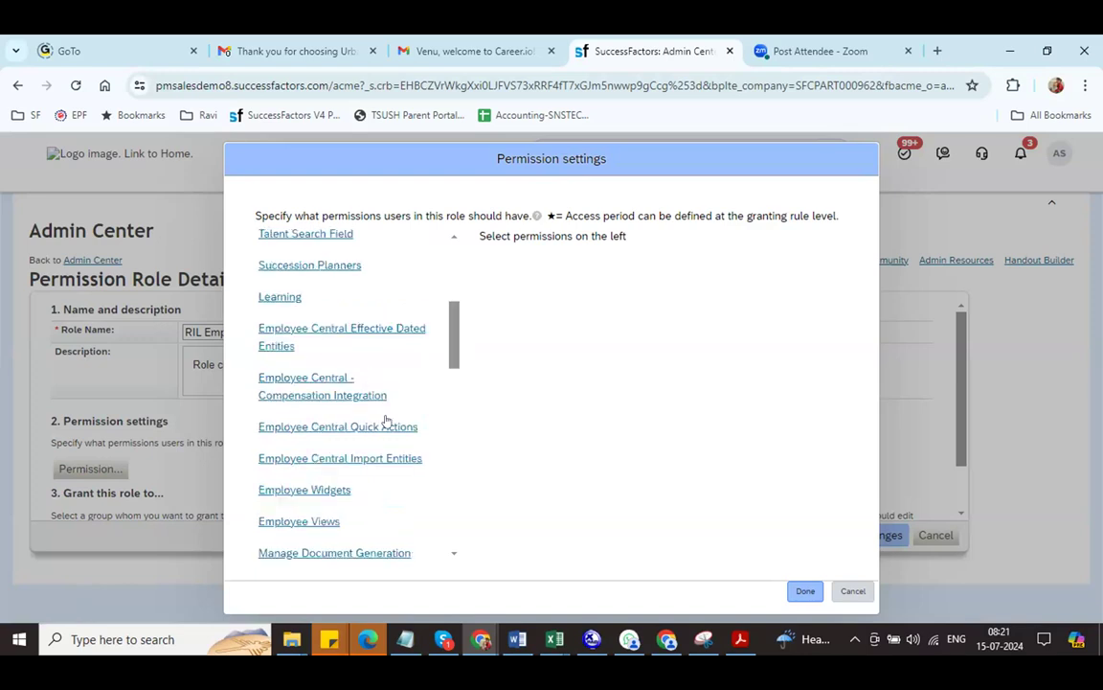
# Display the Employee Central Effective Dated Entities permissions and duplicate the browser tab.
pyautogui.click(340, 328)
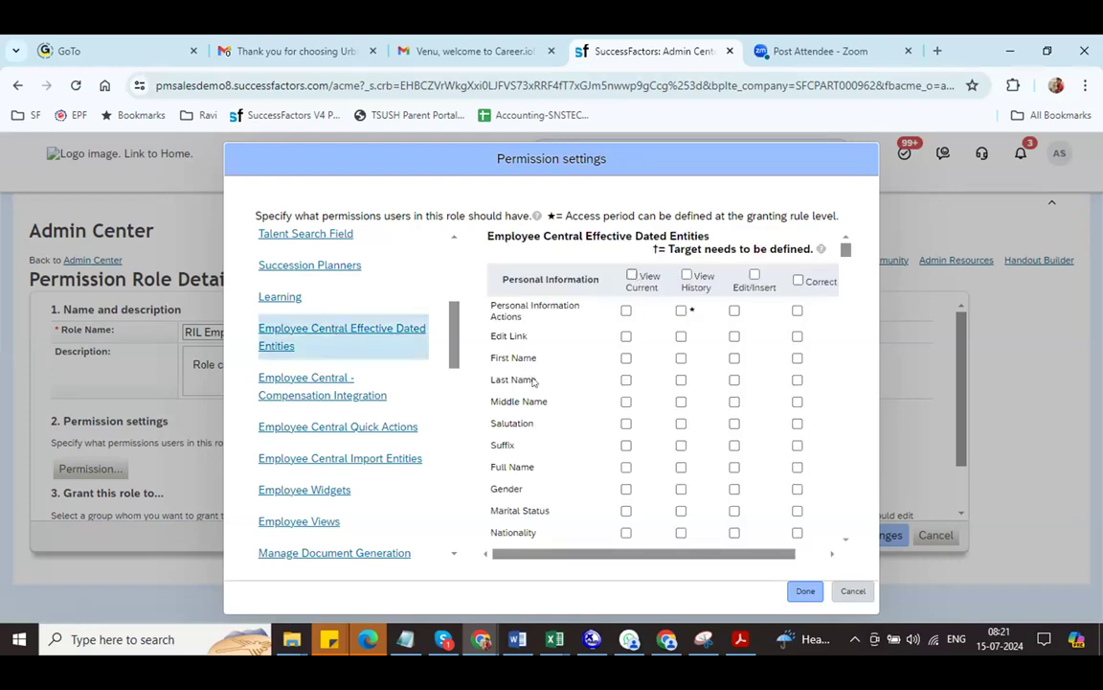
pyautogui.moveTo(532, 381); pyautogui.dragTo(548, 381)
pyautogui.rightClick(609, 59)
pyautogui.click(668, 204)
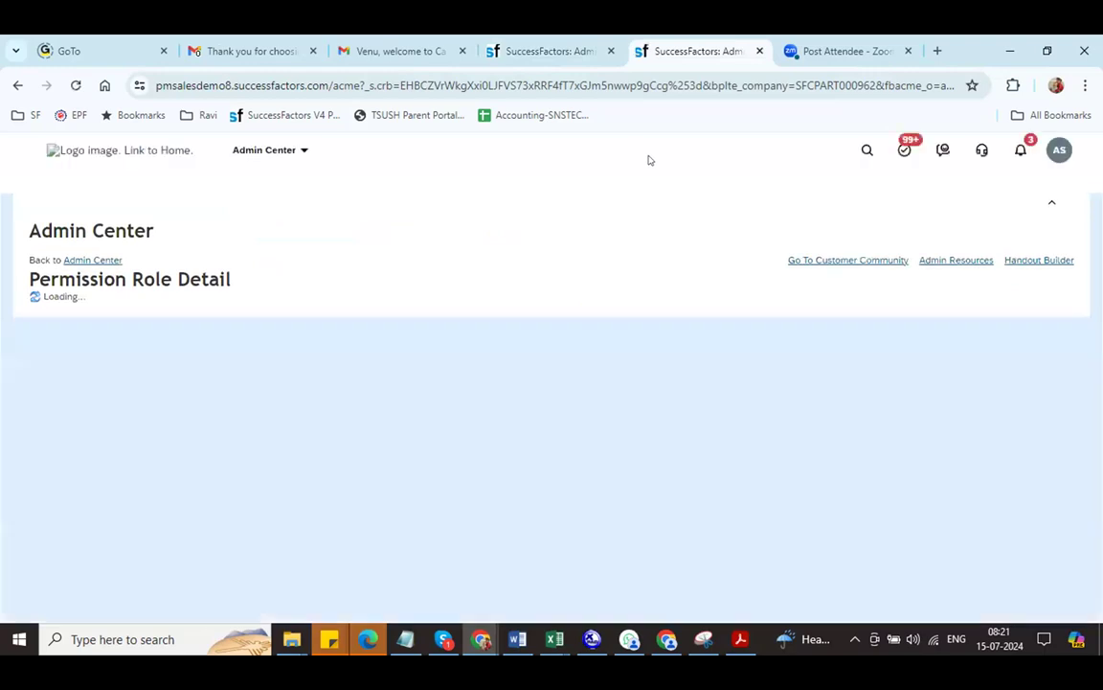
# Search for the RIL intern by first name, open the employee's profile and examine the effective date of the Personal Information.
pyautogui.click(633, 144)
pyautogui.write('k')
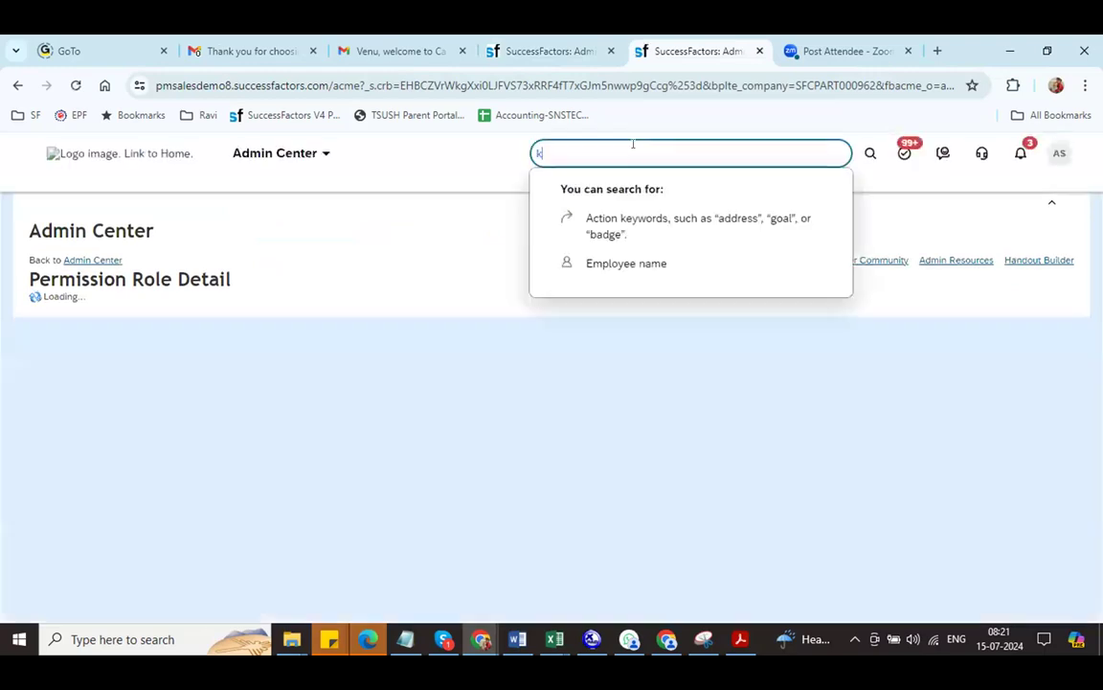
pyautogui.write('iran')
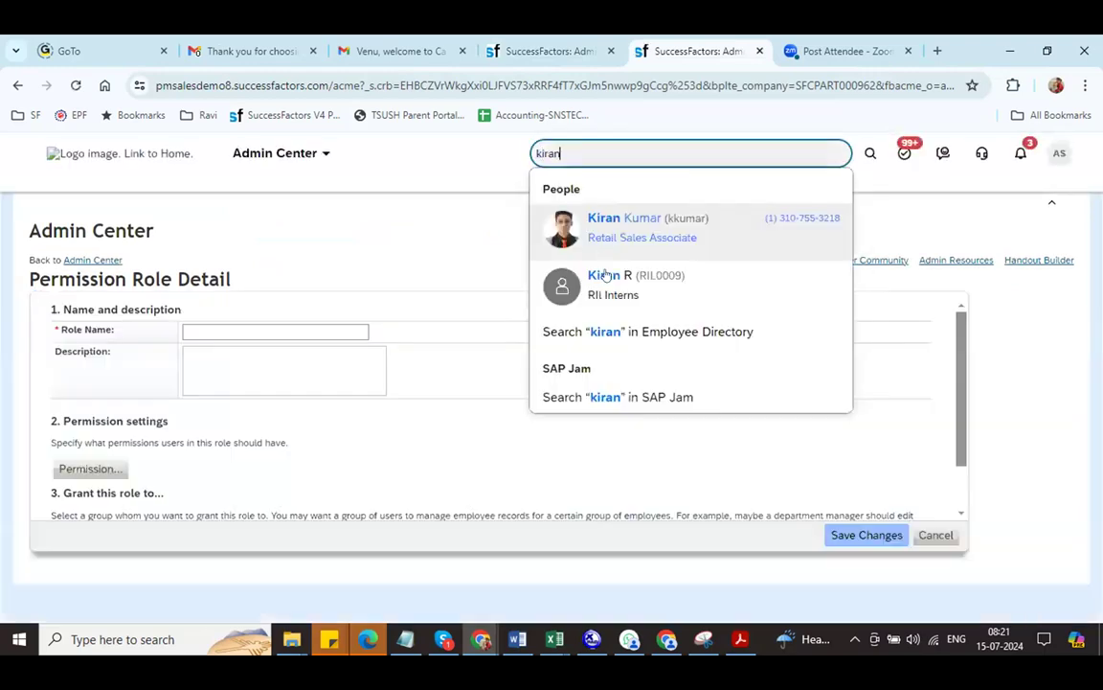
pyautogui.click(607, 279)
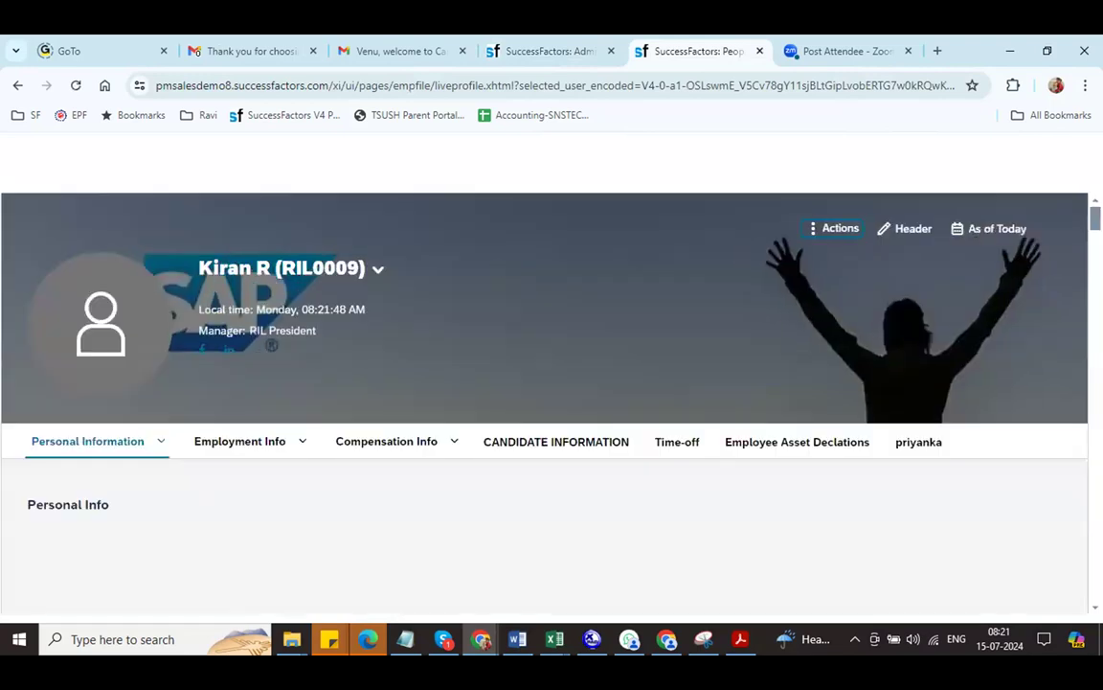
pyautogui.scroll(-3, 546, 403)
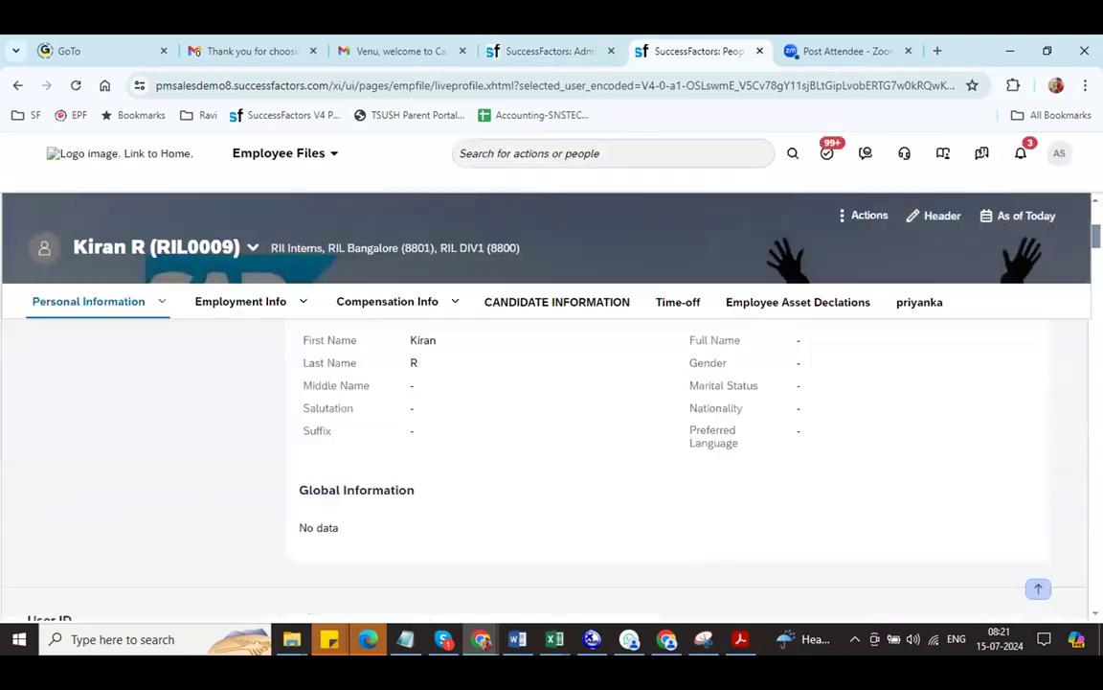
pyautogui.scroll(1, 295, 410)
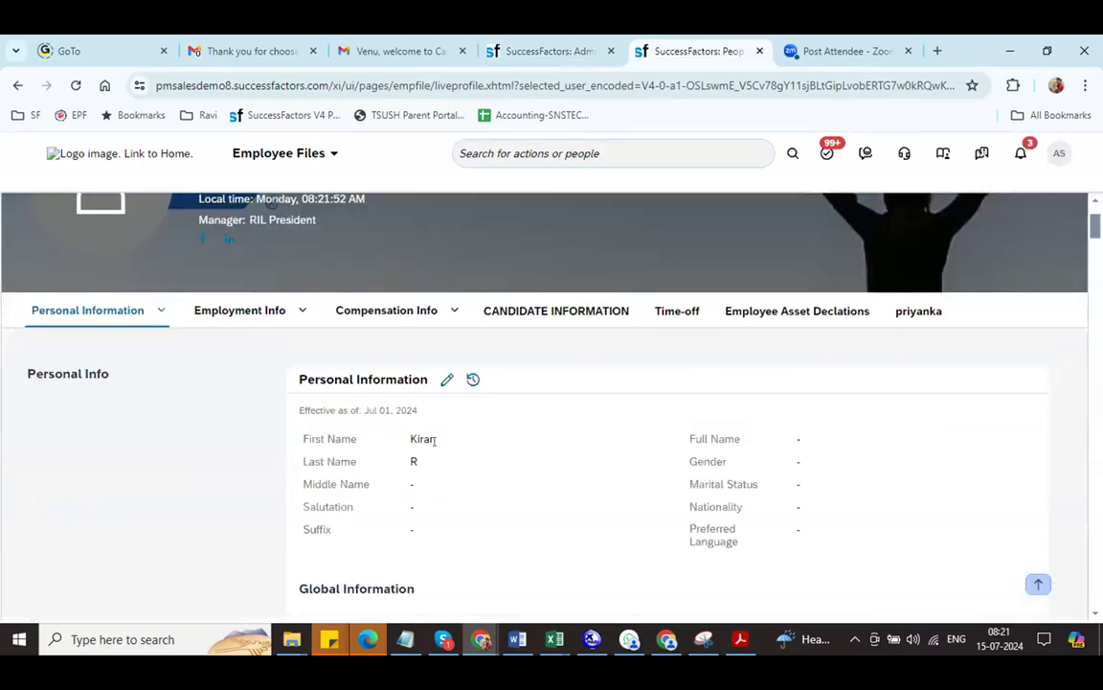
pyautogui.moveTo(295, 410); pyautogui.dragTo(378, 410)
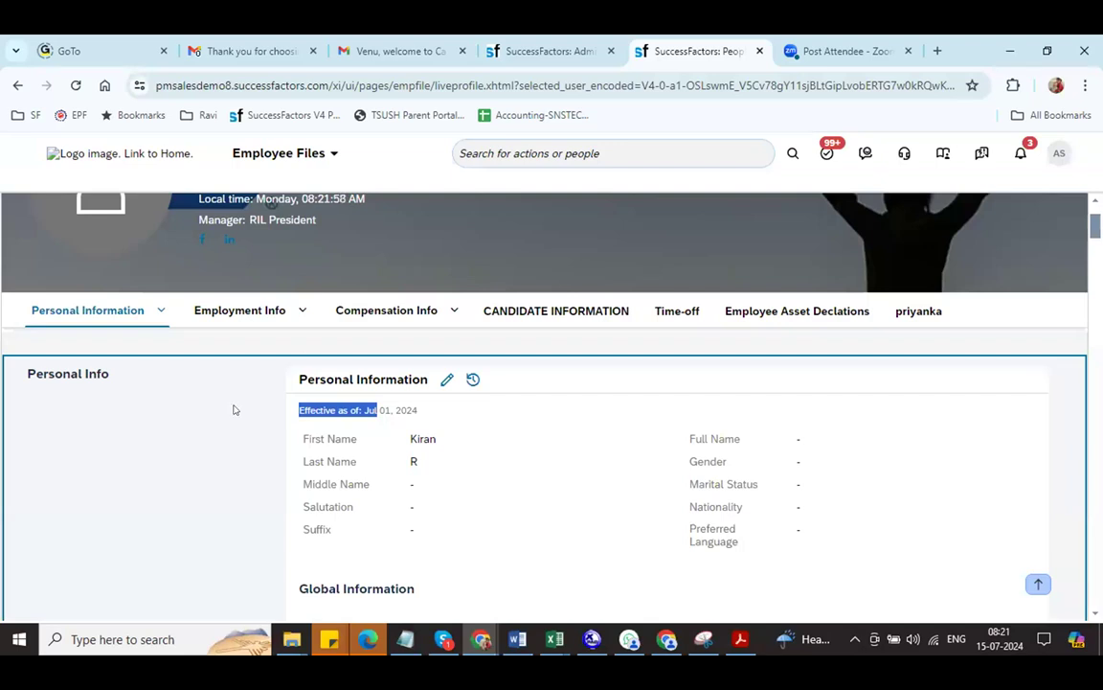
# Compare the Personal Information permission columns, from View Current to Delete, with the record options in the employee's Change History.
pyautogui.click(488, 51)
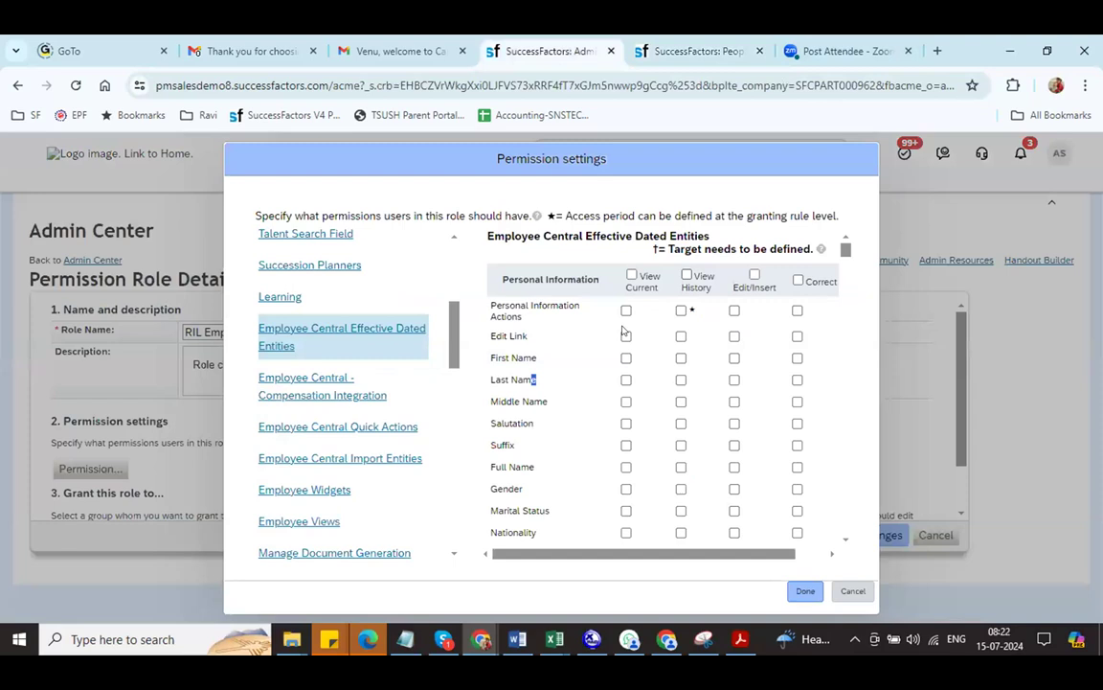
pyautogui.click(691, 59)
pyautogui.click(472, 381)
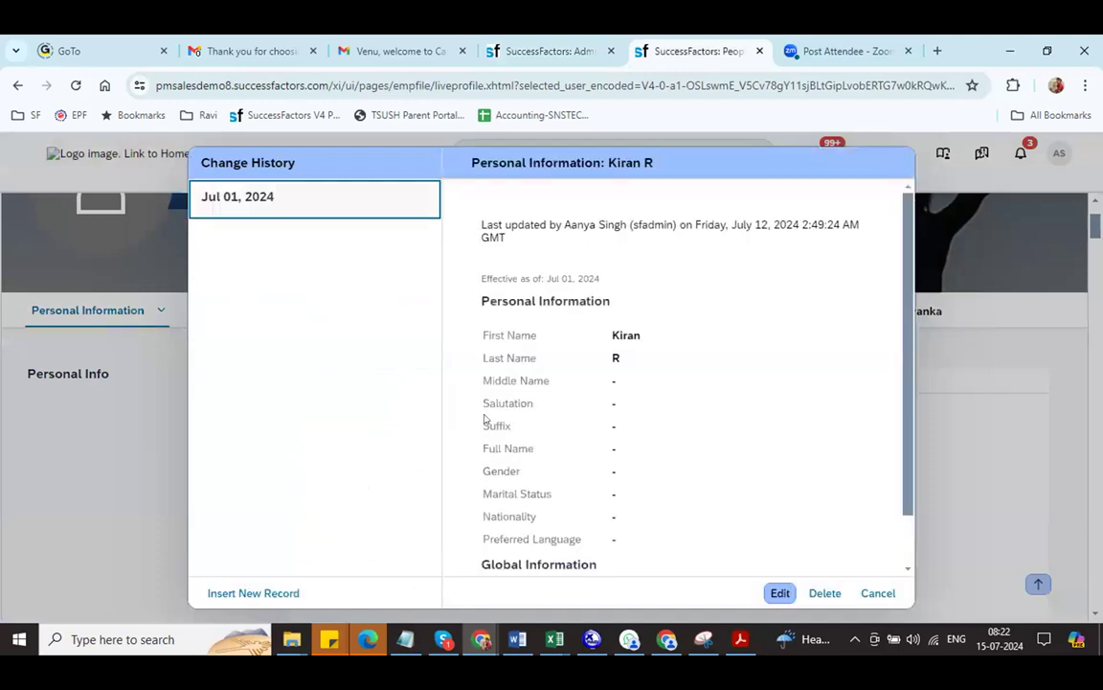
pyautogui.click(536, 50)
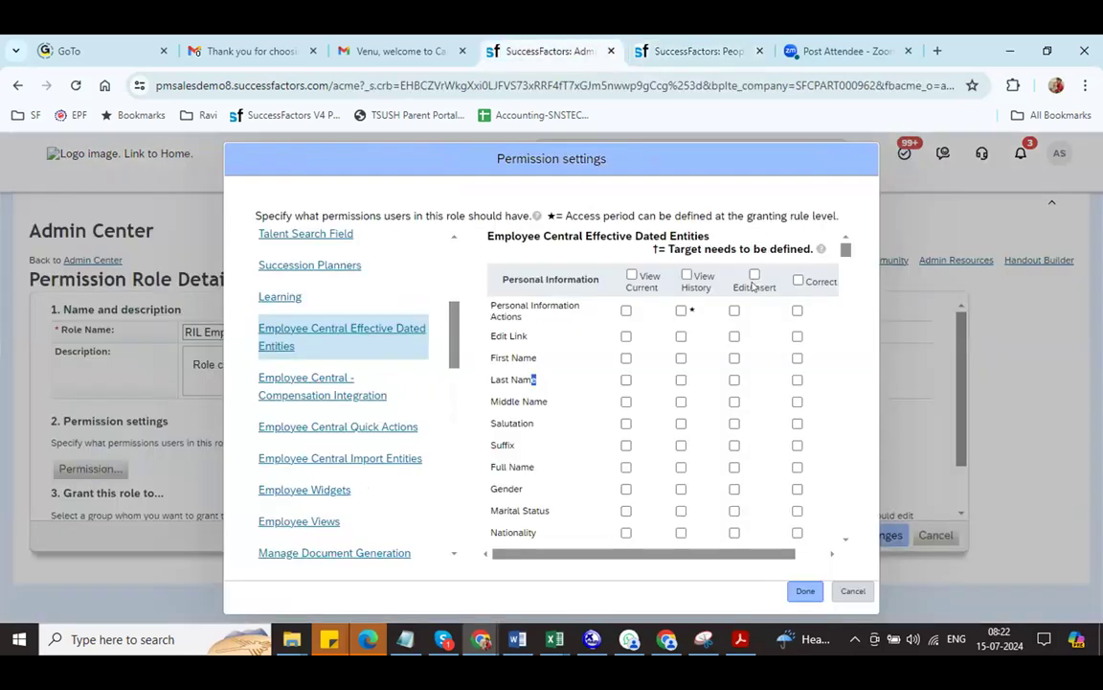
pyautogui.click(628, 51)
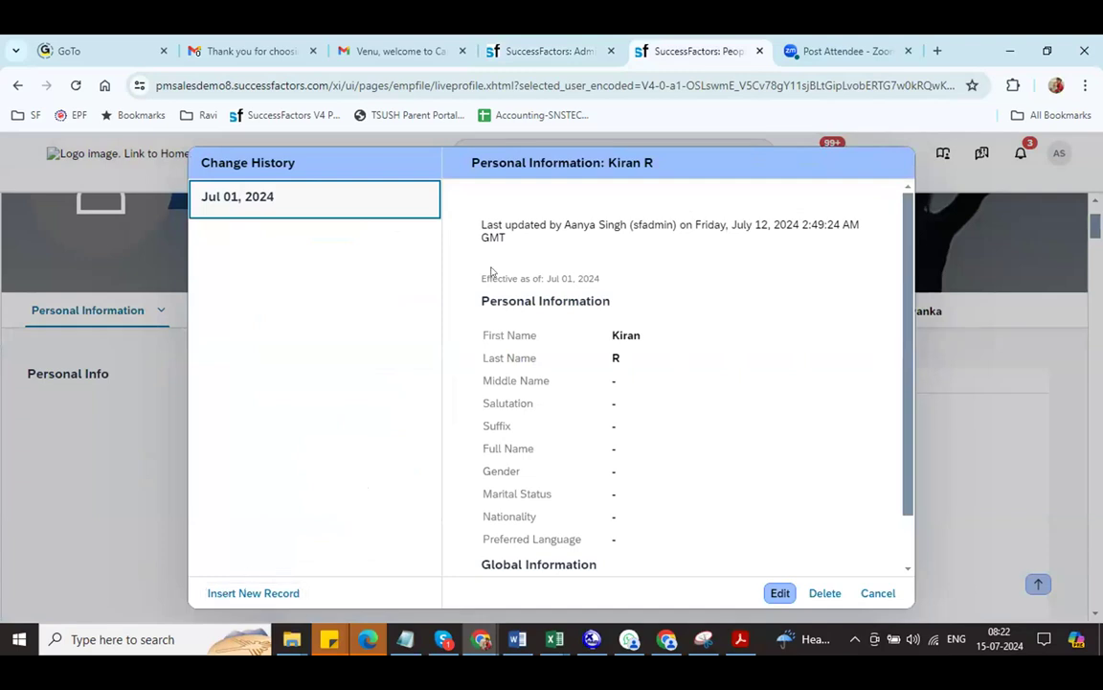
pyautogui.click(494, 53)
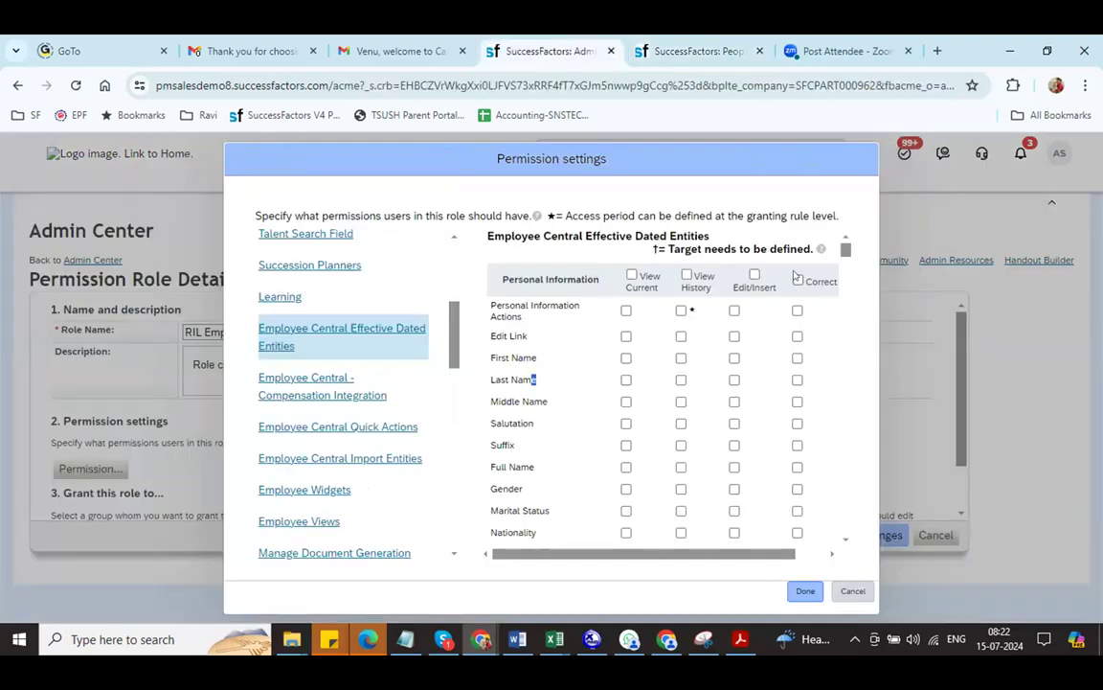
pyautogui.moveTo(756, 554); pyautogui.dragTo(837, 547)
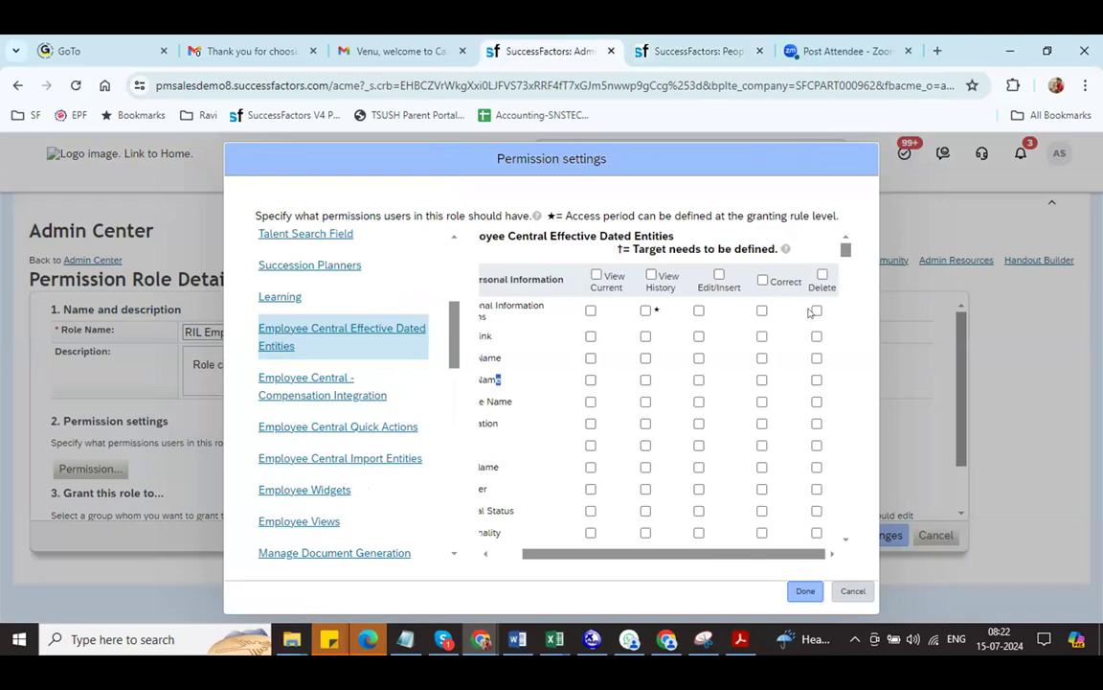
pyautogui.hotkey('ctrl', 'Tab')
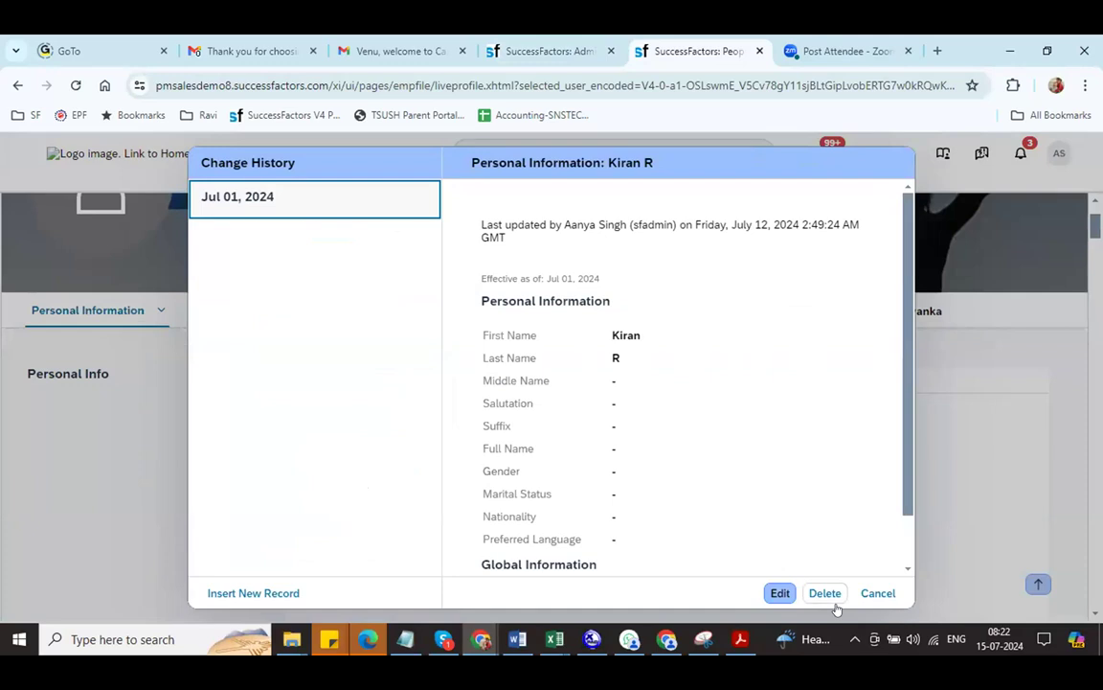
pyautogui.click(551, 53)
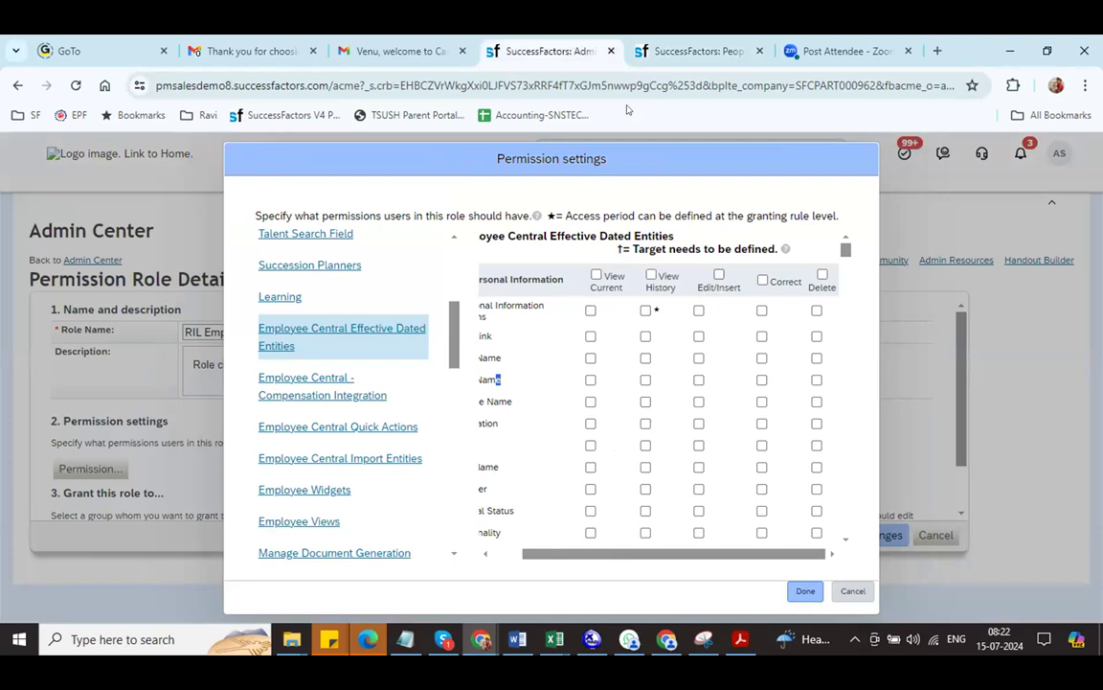
pyautogui.click(663, 51)
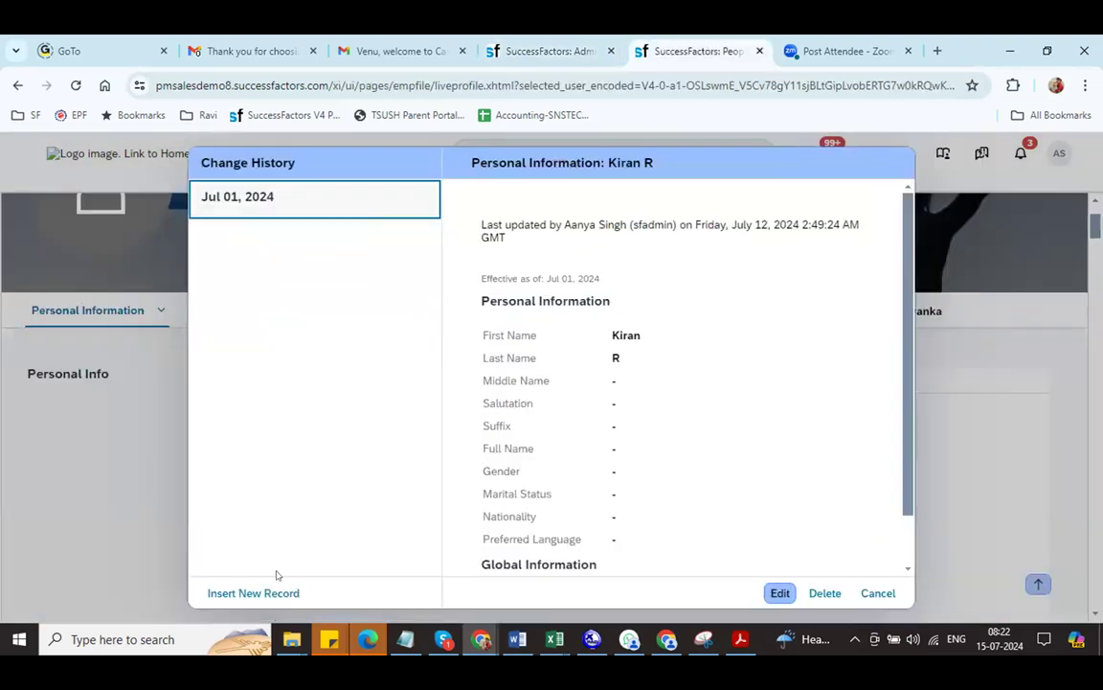
# Leave the Change History and start a Personal Information edit that takes effect on Jul 08, 2024.
pyautogui.click(875, 595)
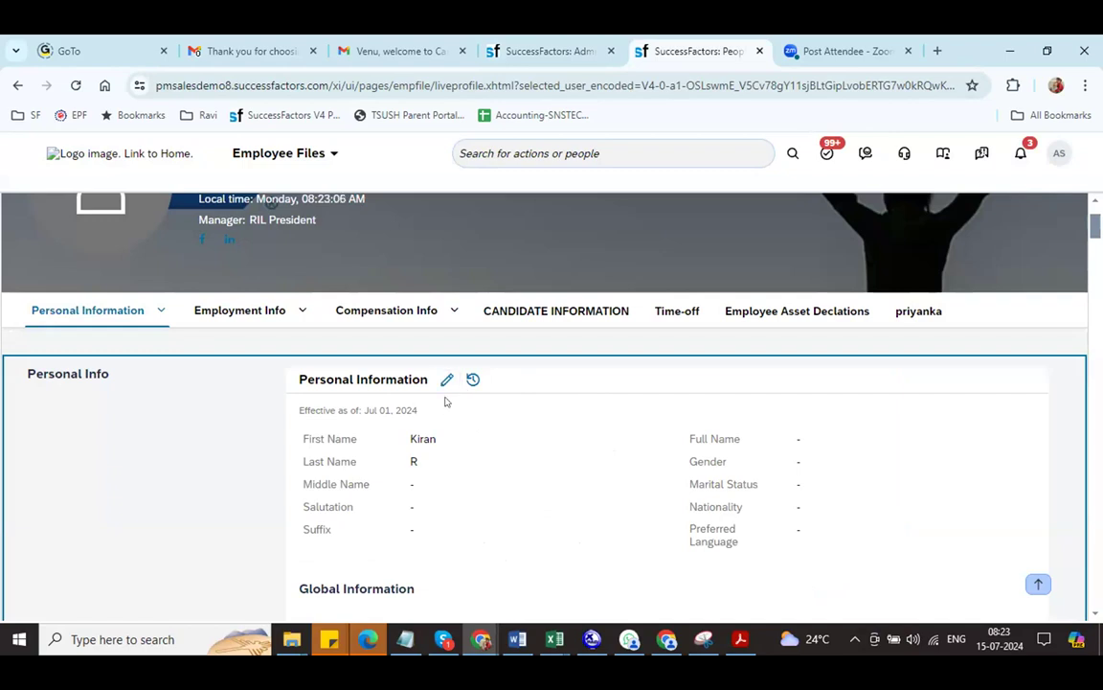
pyautogui.click(473, 380)
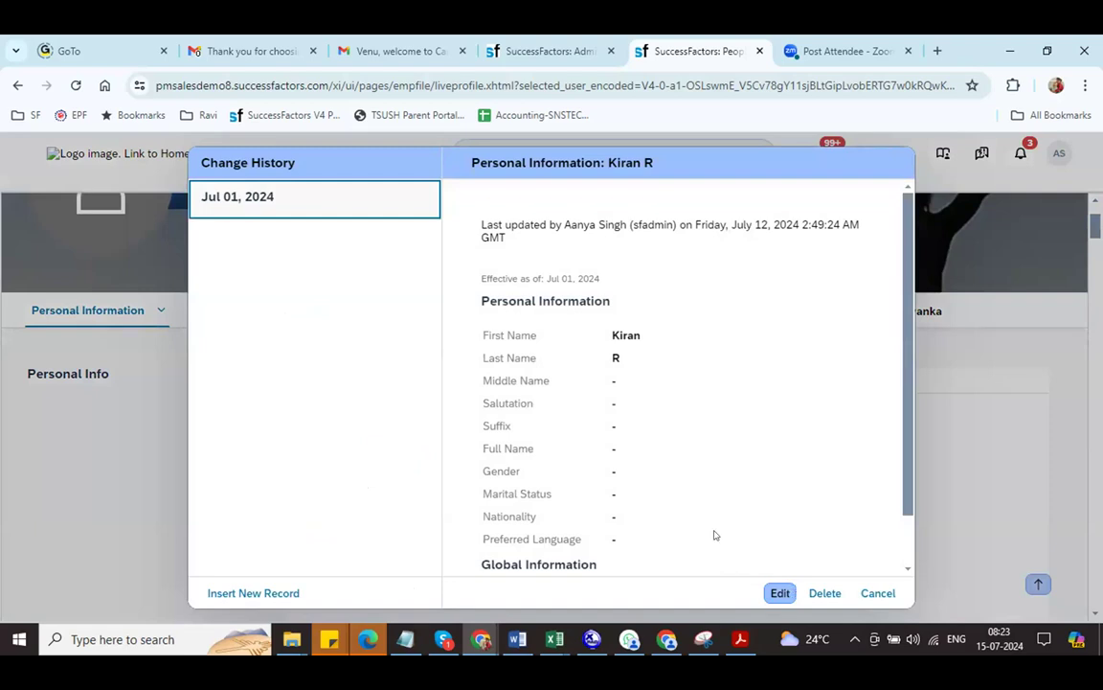
pyautogui.click(778, 593)
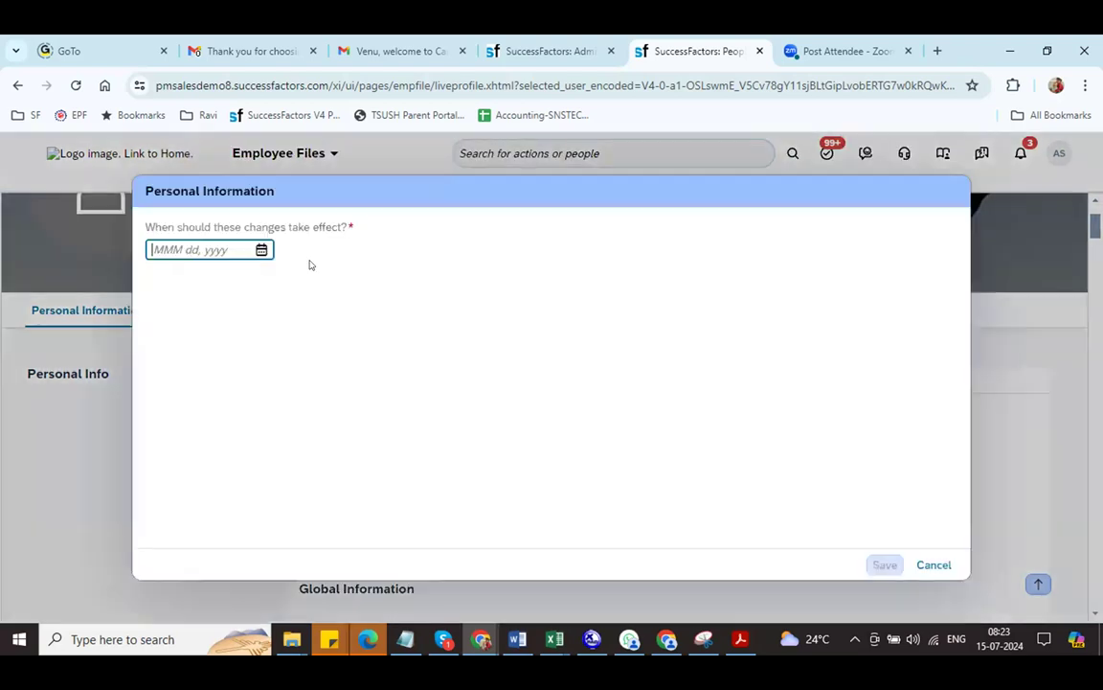
pyautogui.click(260, 251)
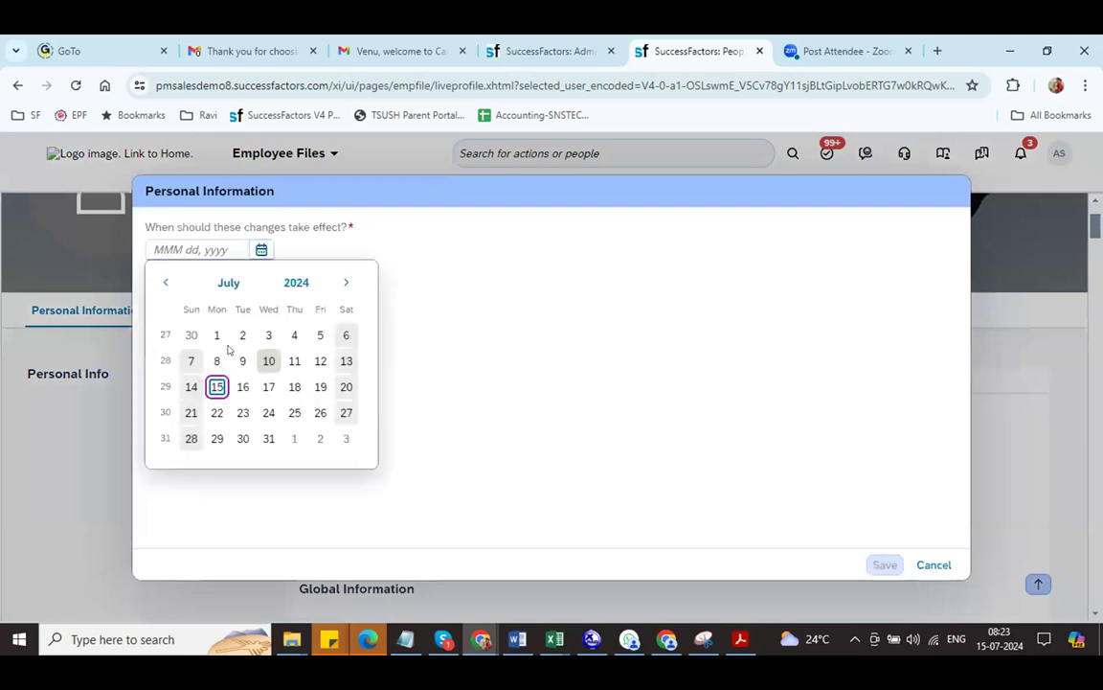
pyautogui.click(217, 363)
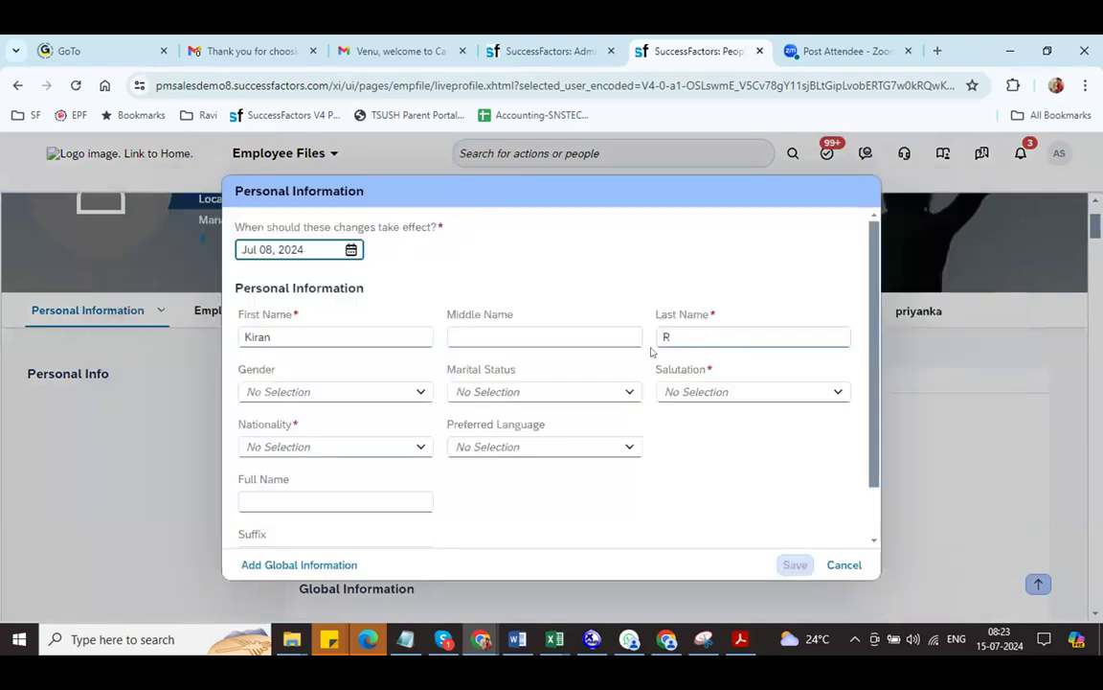
# Replace the employee's last name and set the salutation to Mr.
pyautogui.doubleClick(668, 337)
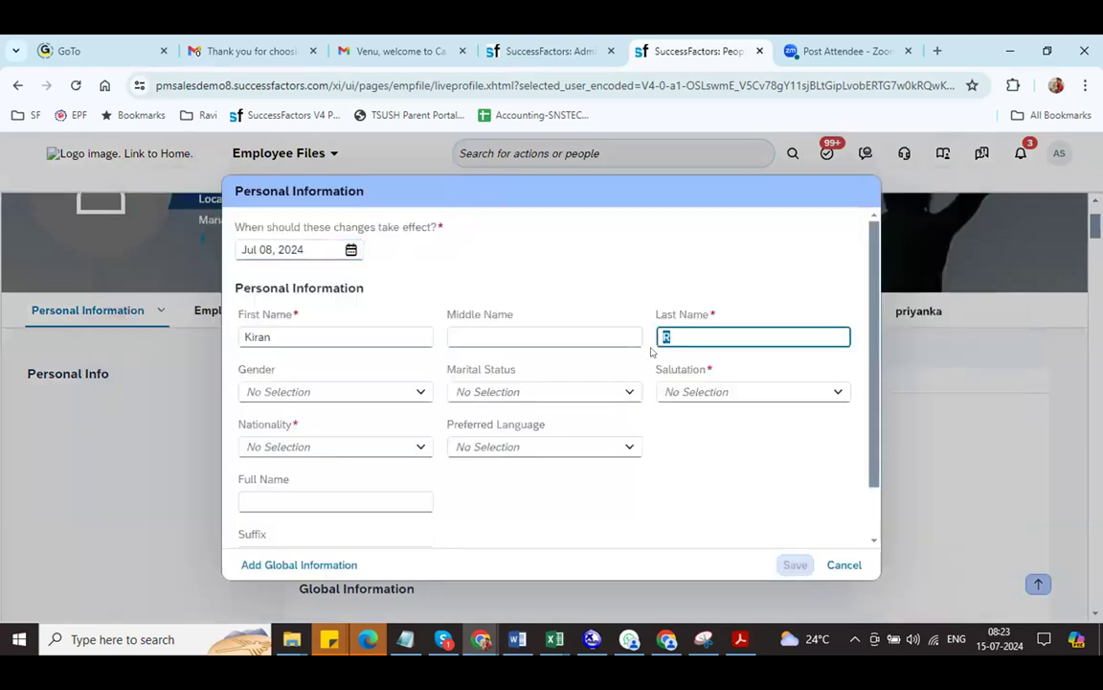
pyautogui.write('M')
pyautogui.click(835, 399)
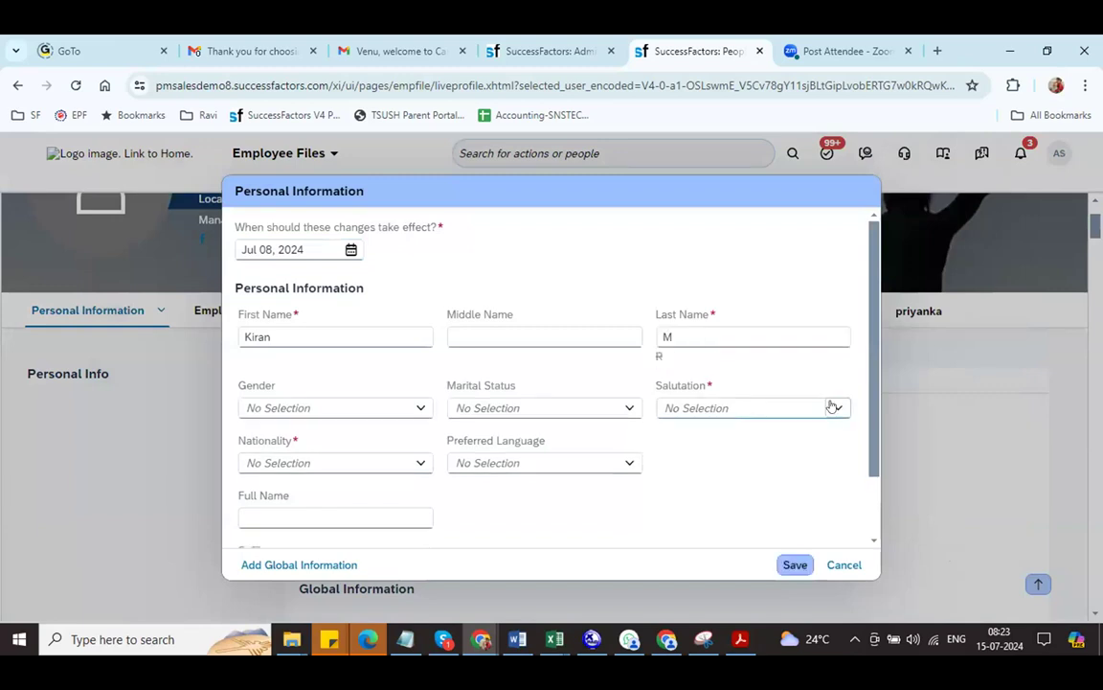
pyautogui.click(690, 458)
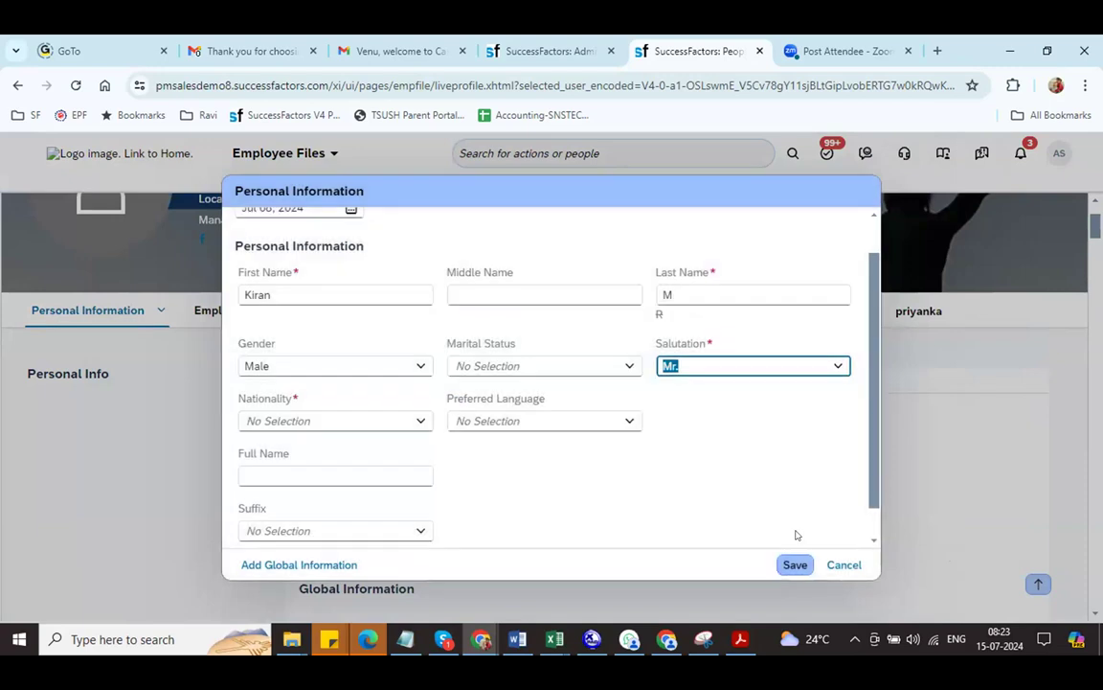
# Set the employee's nationality to India and save the Personal Information edit up to the request confirmation.
pyautogui.click(787, 564)
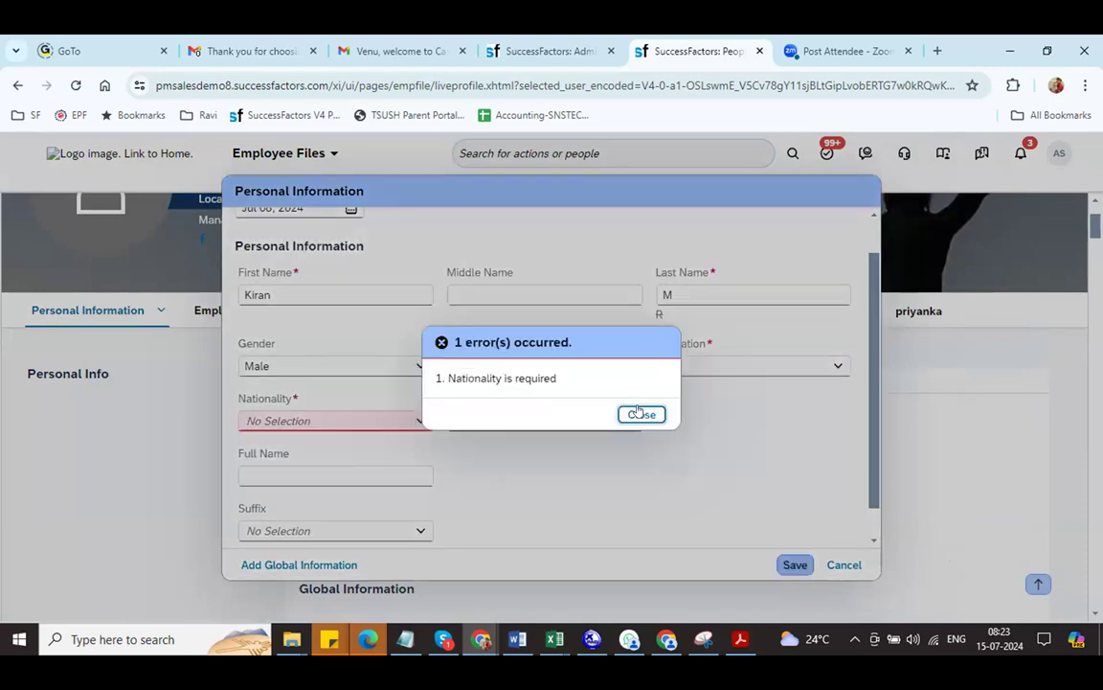
pyautogui.click(639, 412)
pyautogui.click(418, 418)
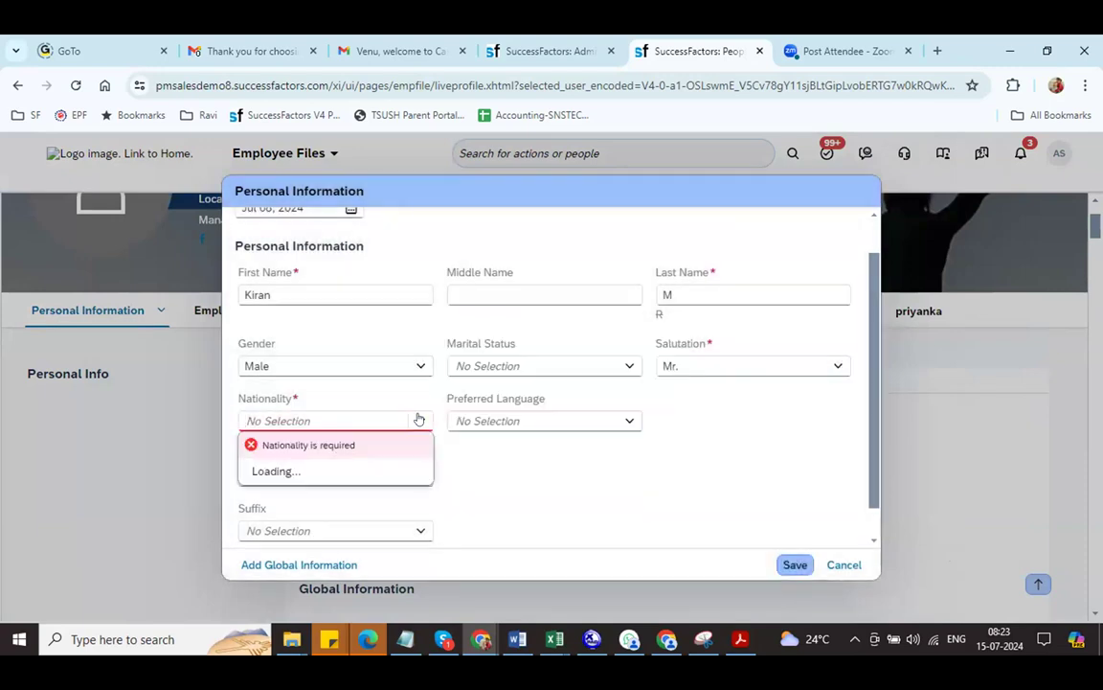
pyautogui.write('ind')
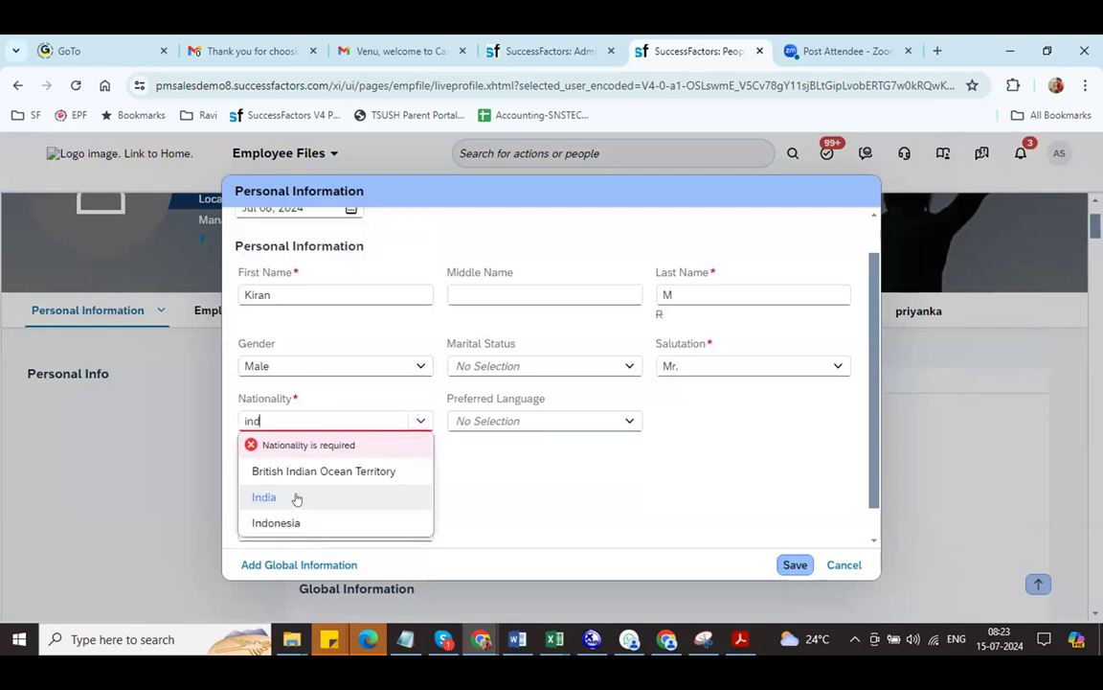
pyautogui.press('Return')
pyautogui.click(793, 564)
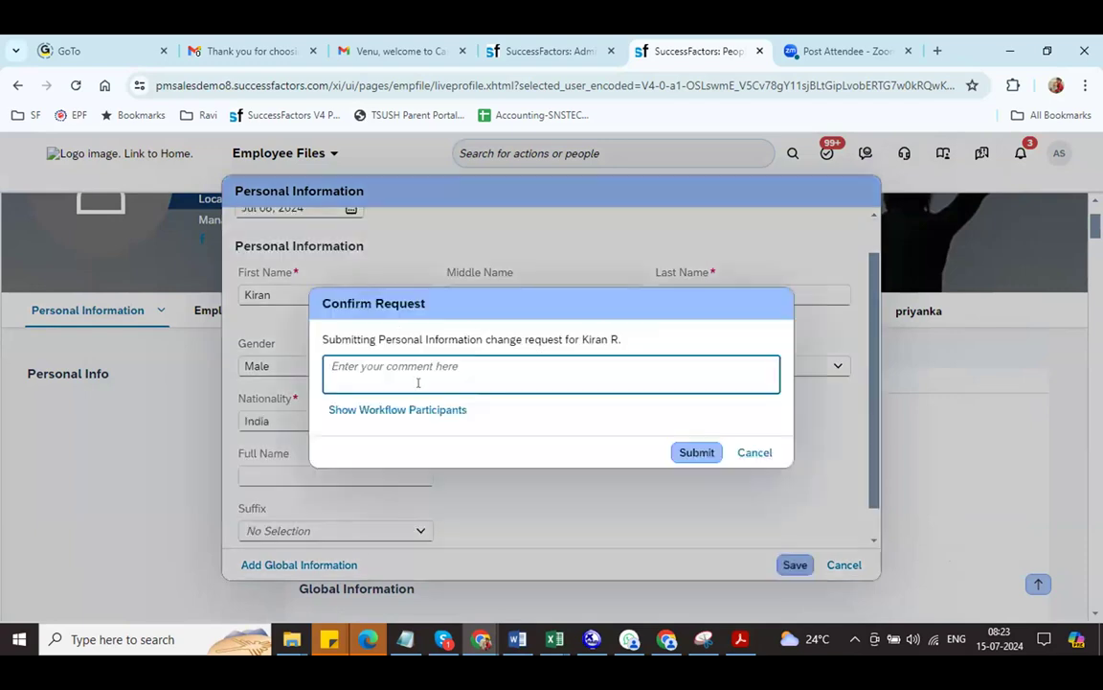
# Show the change request's workflow participants, cancel the request and discard the unsaved Personal Information edit.
pyautogui.click(397, 410)
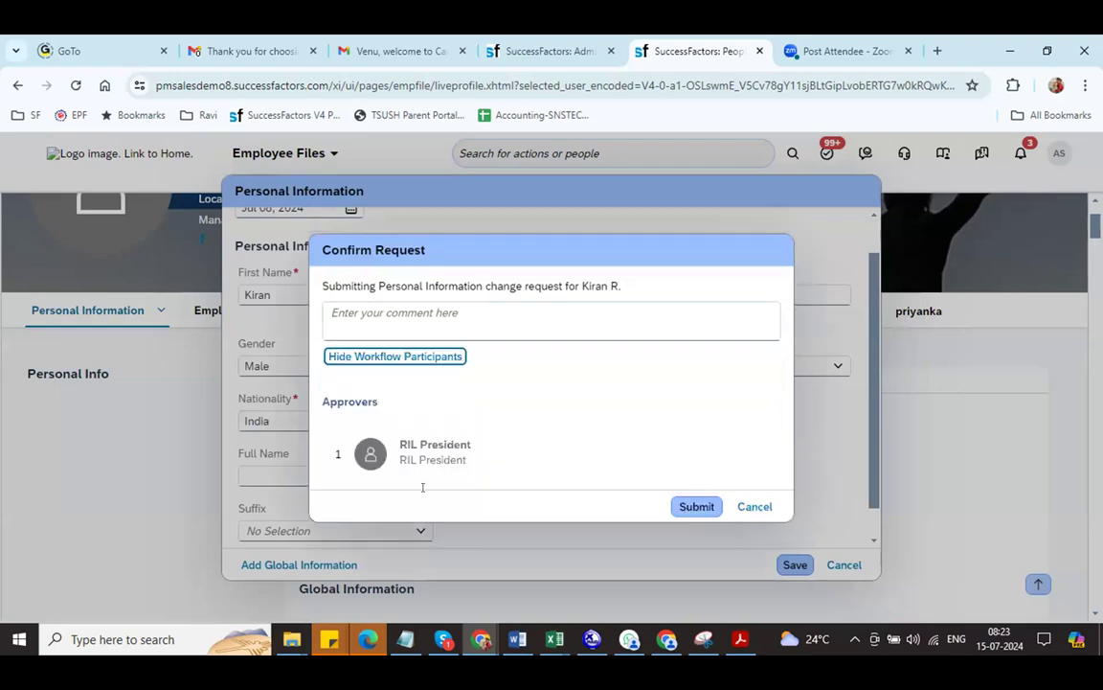
pyautogui.click(755, 506)
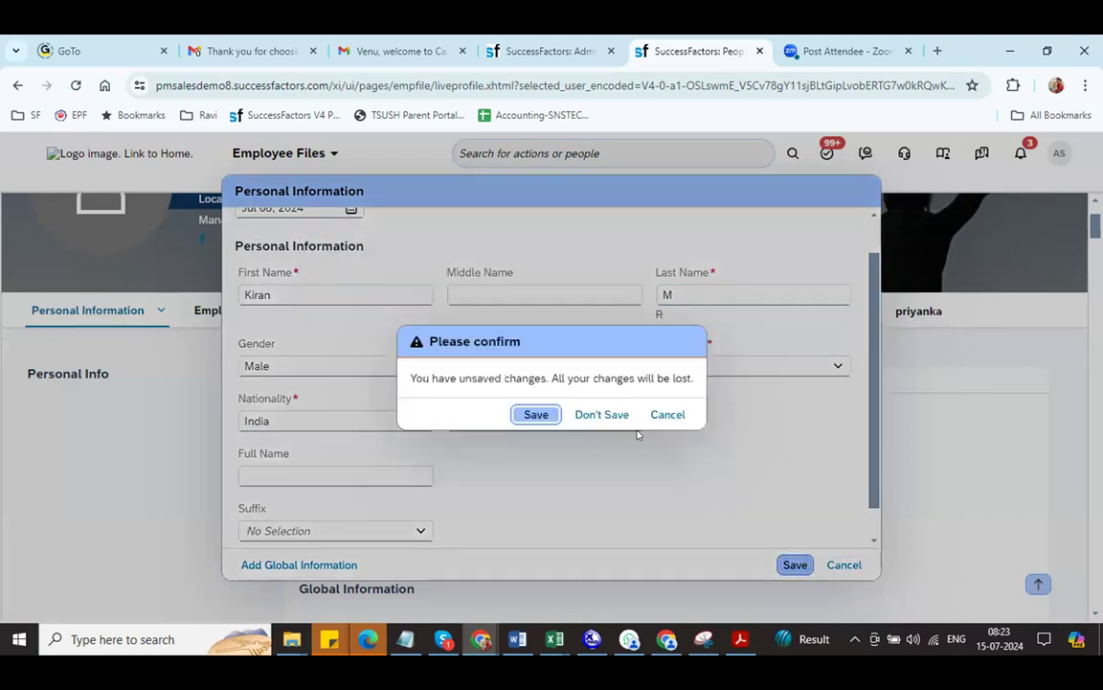
pyautogui.click(605, 418)
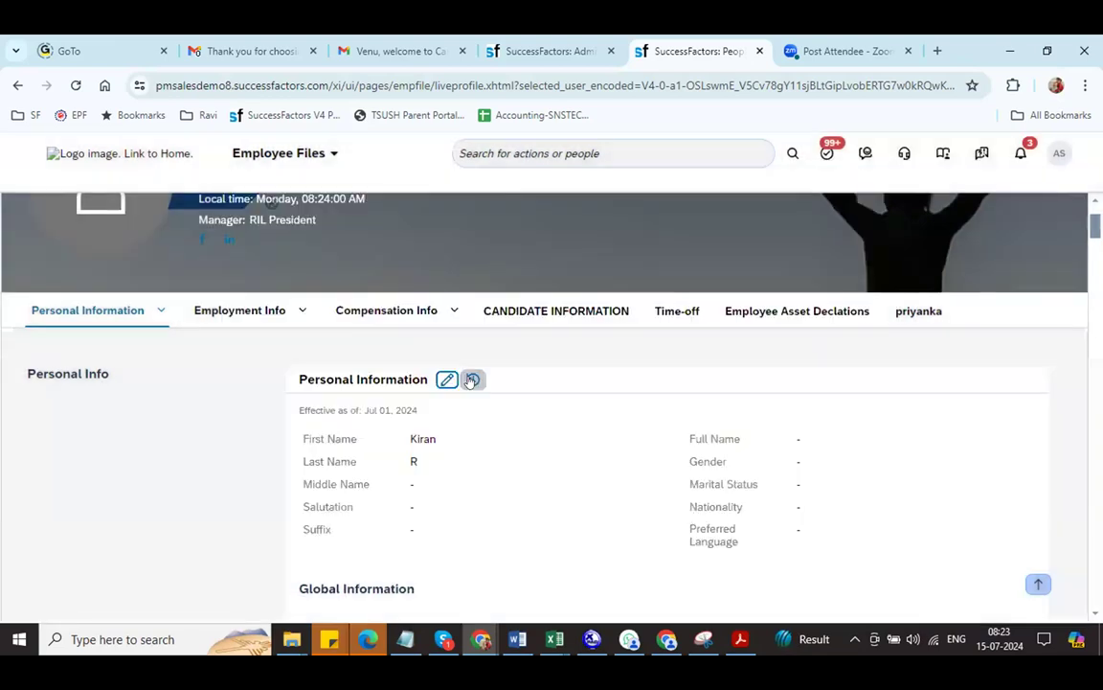
# Open the Personal Information history, edit the Jul 01, 2024 record, replace the employee's last name and set the salutation to Mr.
pyautogui.click(473, 379)
pyautogui.click(776, 591)
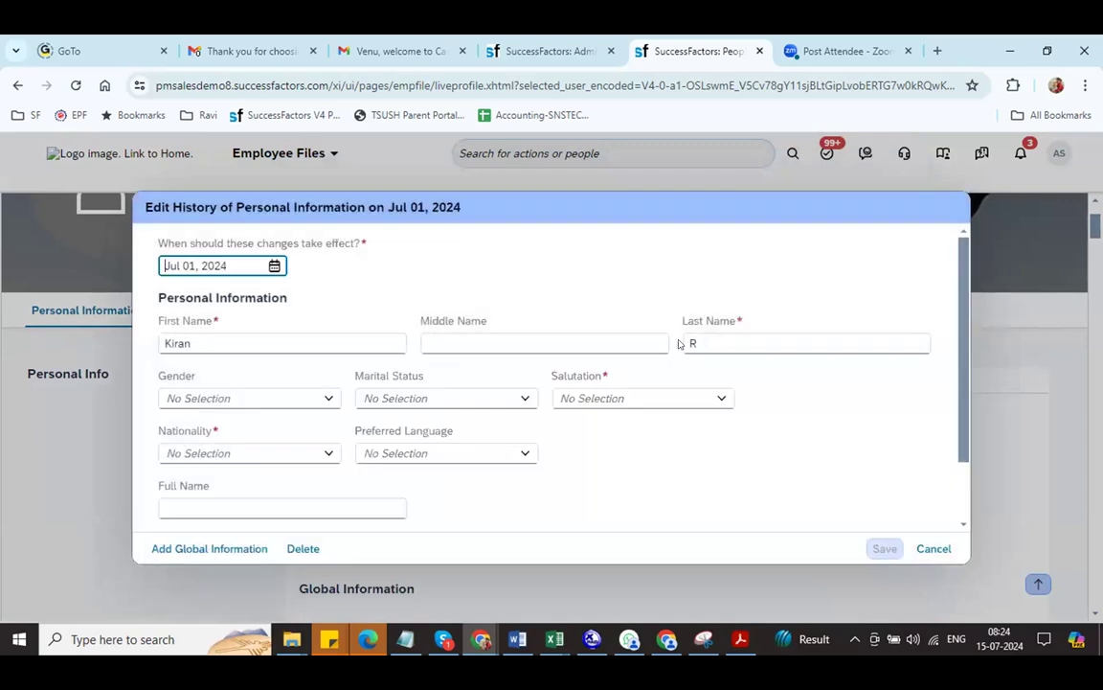
pyautogui.doubleClick(692, 343)
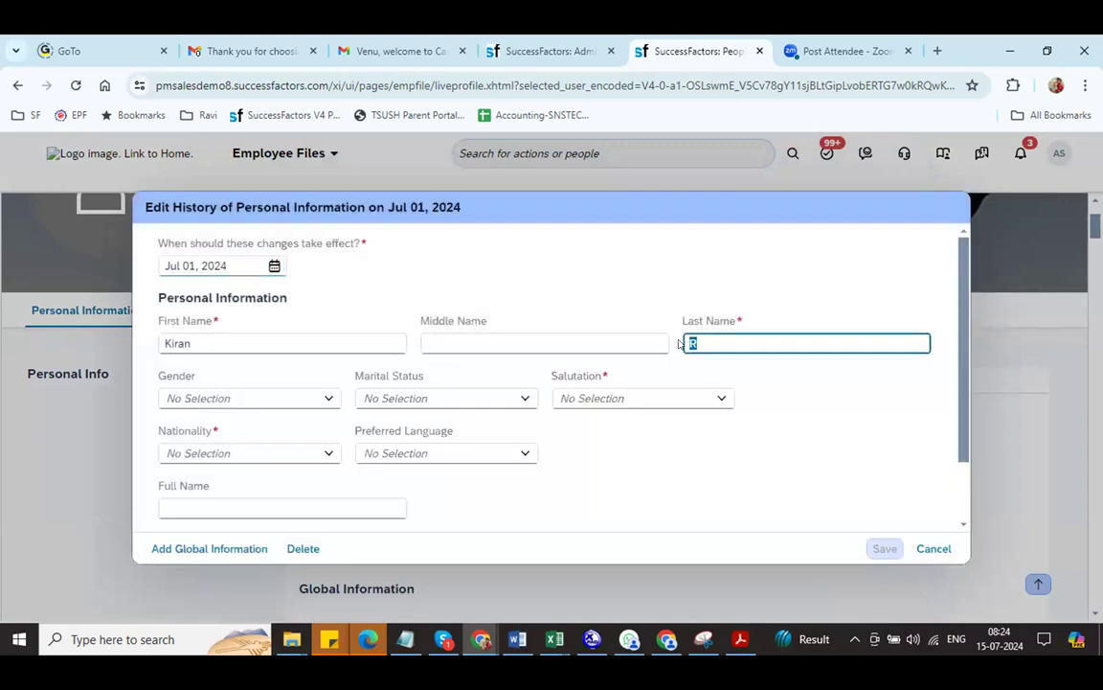
pyautogui.write('M')
pyautogui.click(711, 408)
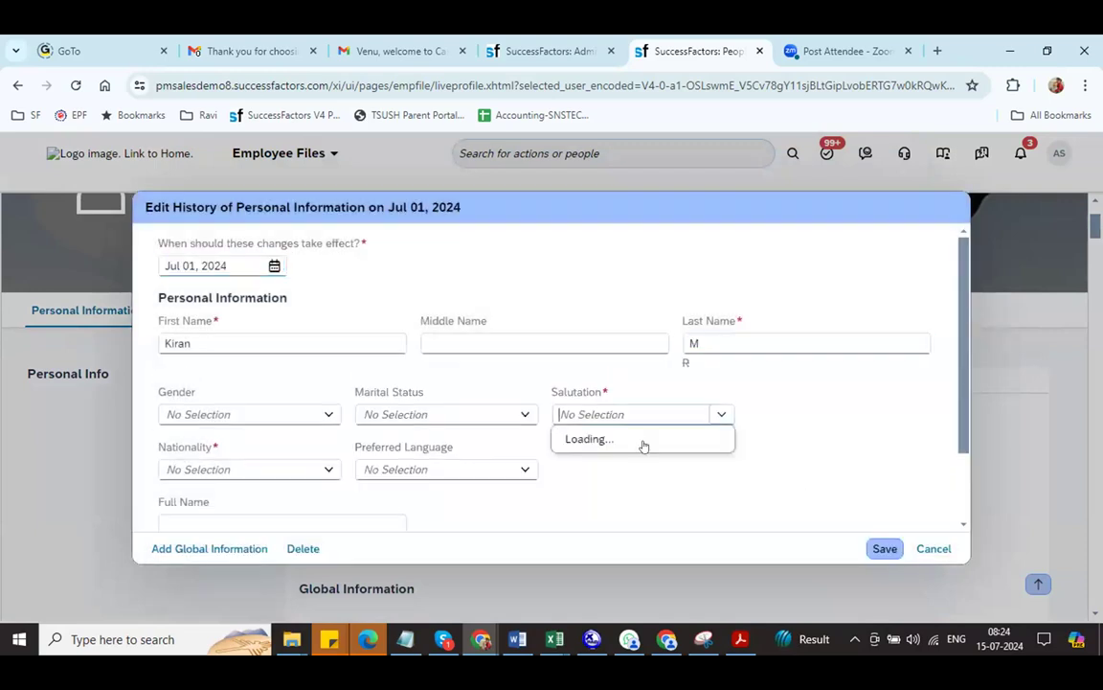
pyautogui.press('Return')
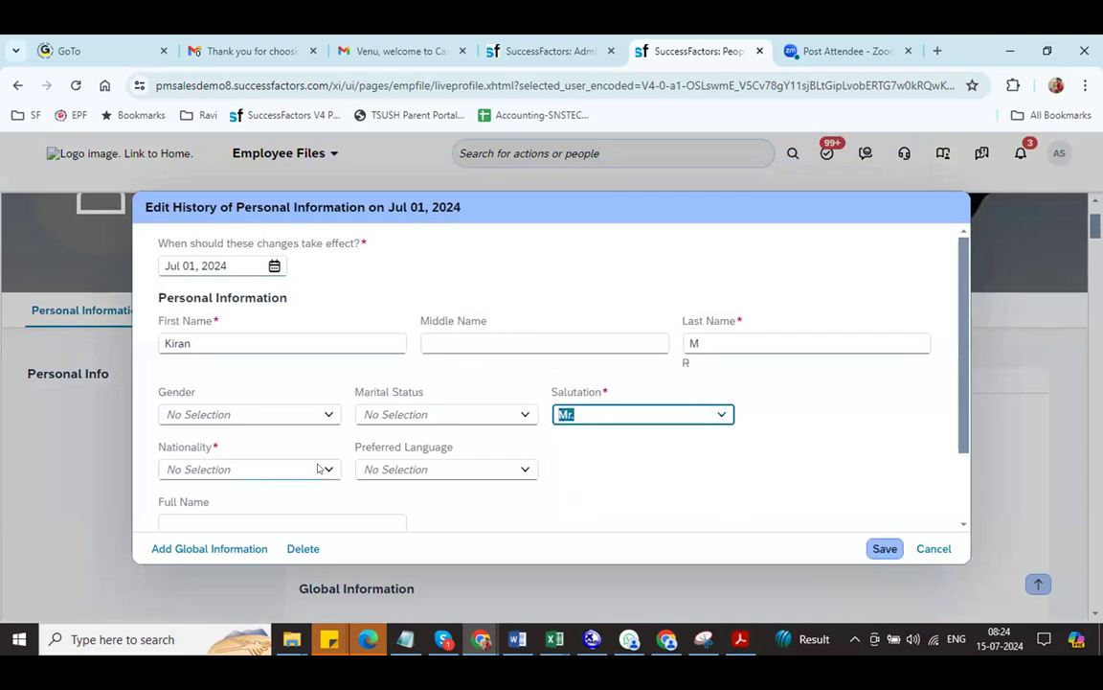
# Set the nationality to India, save the corrected record and close the Change History to check the updated Personal Information.
pyautogui.scroll(-1, 318, 469)
pyautogui.click(328, 428)
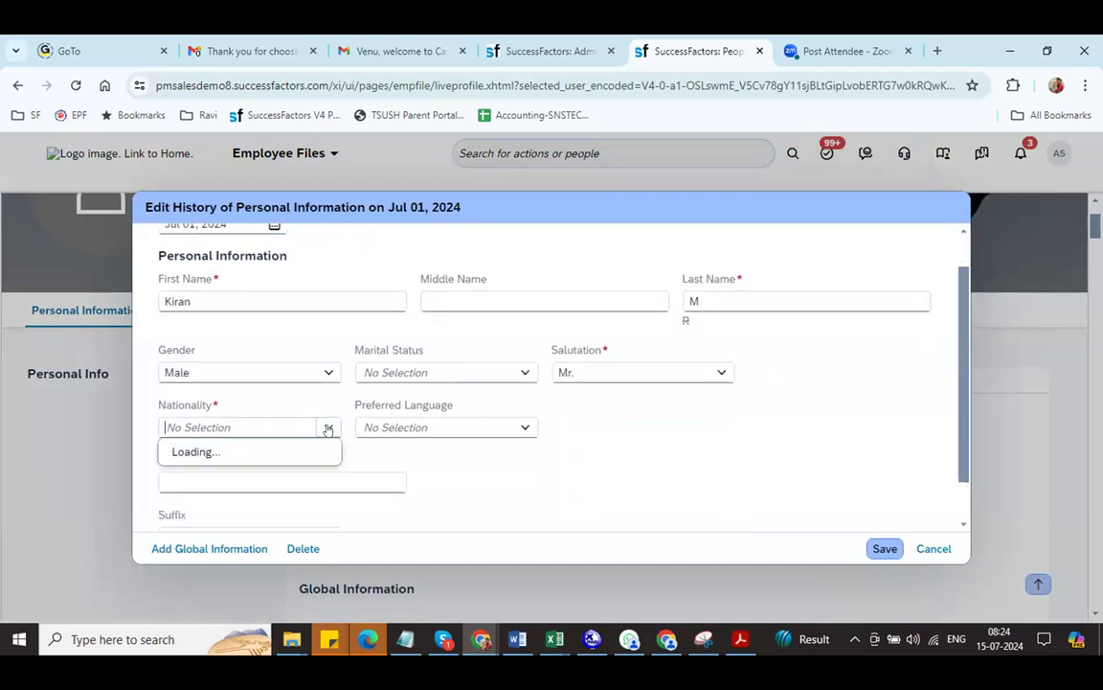
pyautogui.write('ind')
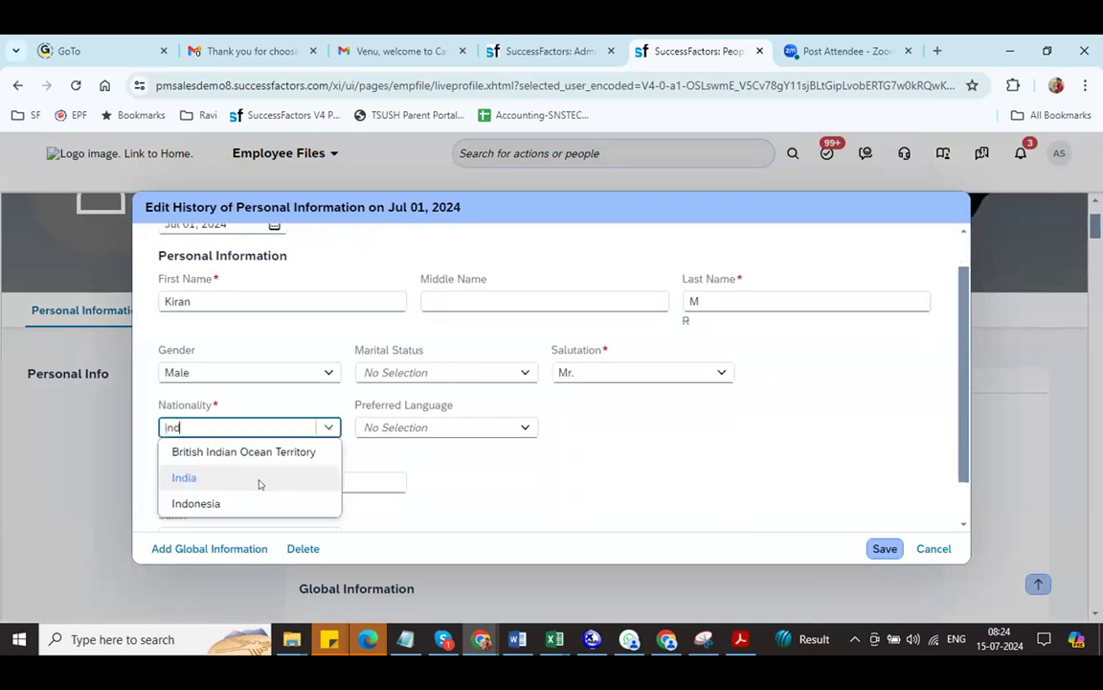
pyautogui.press('Return')
pyautogui.click(883, 546)
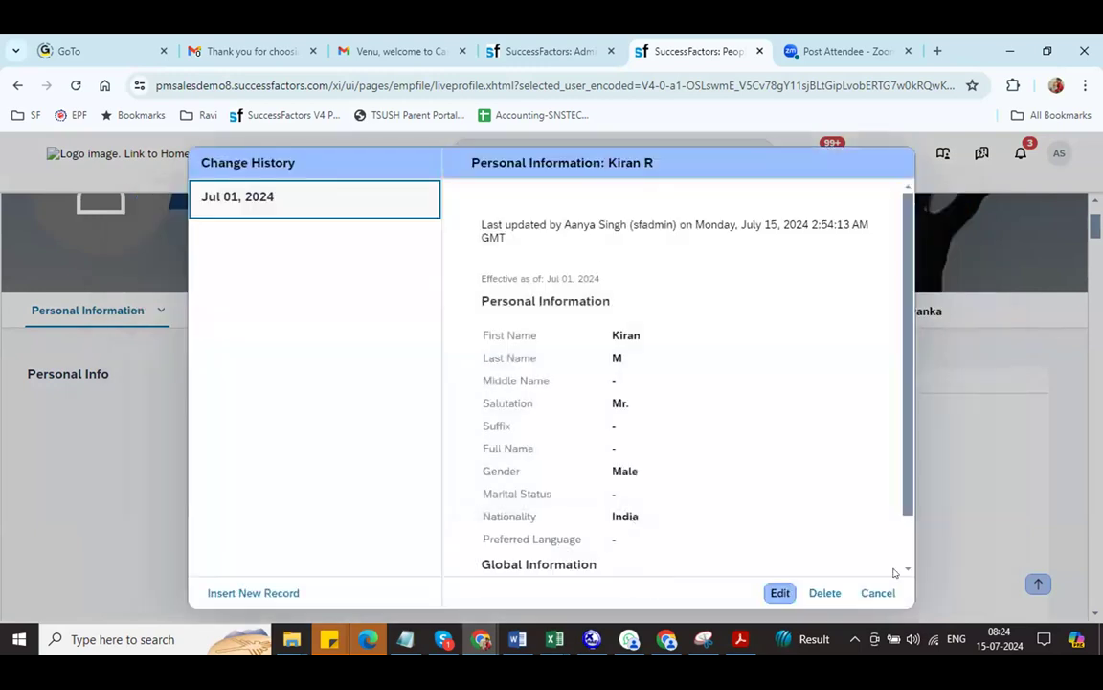
pyautogui.click(877, 593)
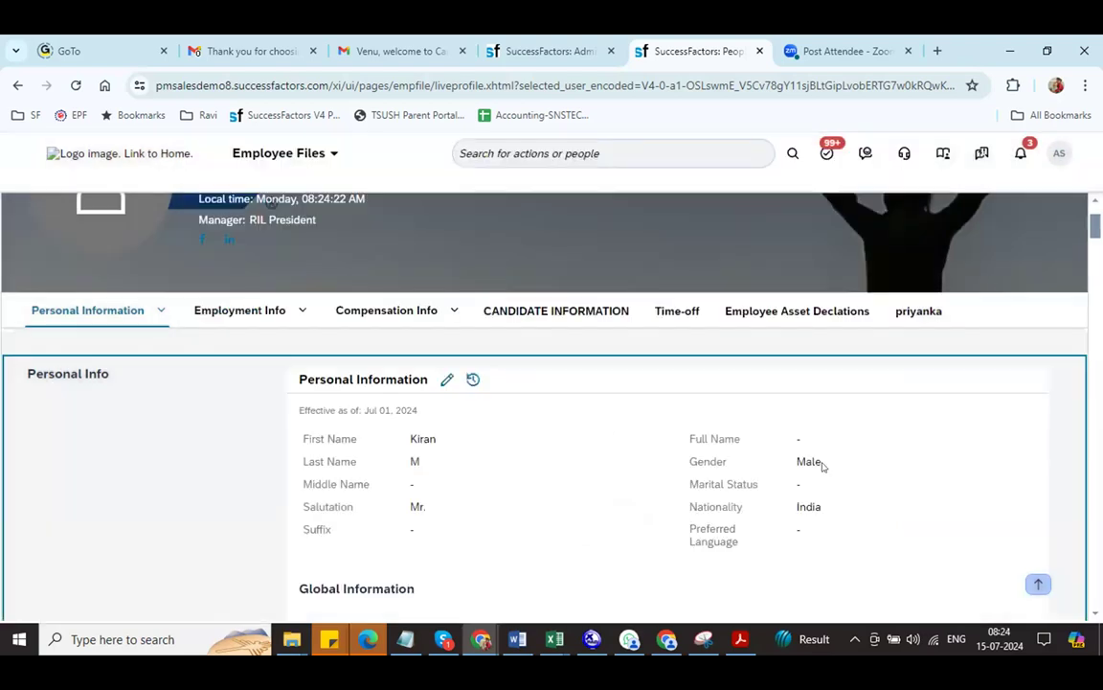
pyautogui.tripleClick(403, 461)
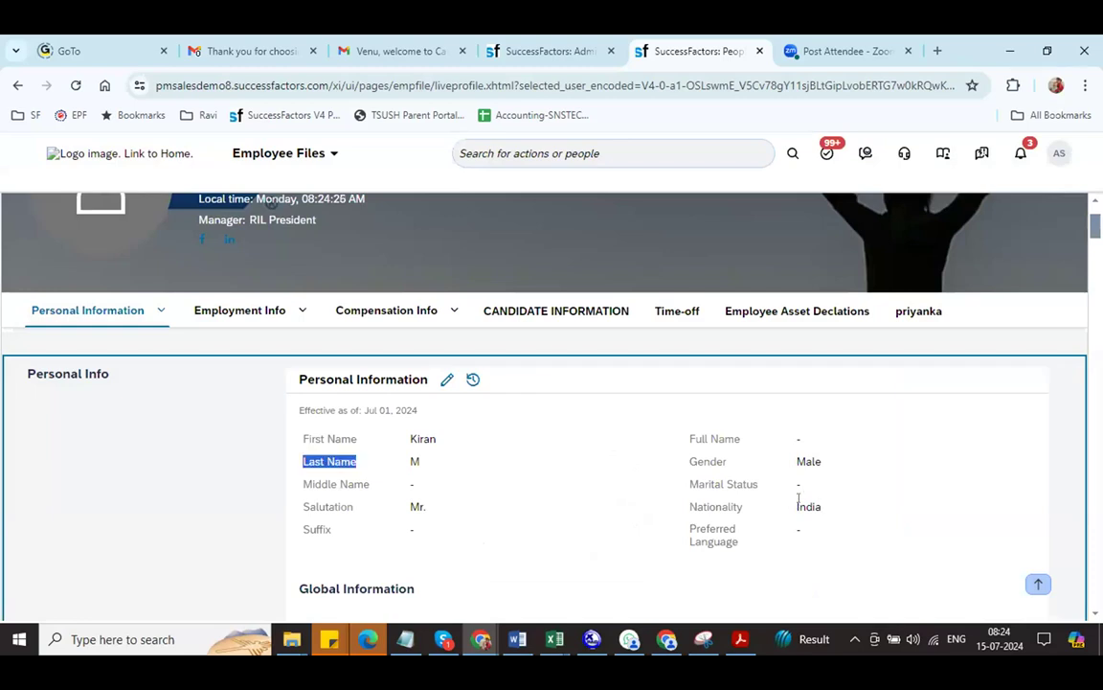
pyautogui.moveTo(797, 506); pyautogui.dragTo(824, 505)
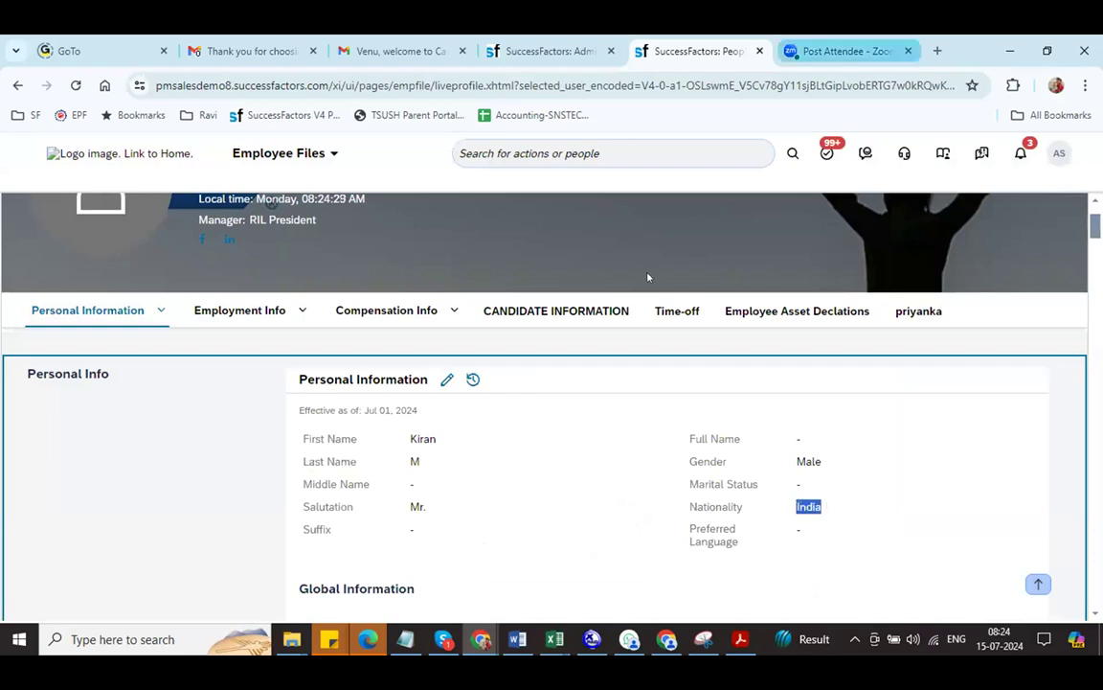
# Return to the role's Permission settings and show the full Personal Information field names under Employee Central Effective Dated Entities.
pyautogui.hotkey('ctrl', 'pageup')
pyautogui.moveTo(548, 50); pyautogui.dragTo(764, 422)
pyautogui.moveTo(608, 542); pyautogui.dragTo(626, 51)
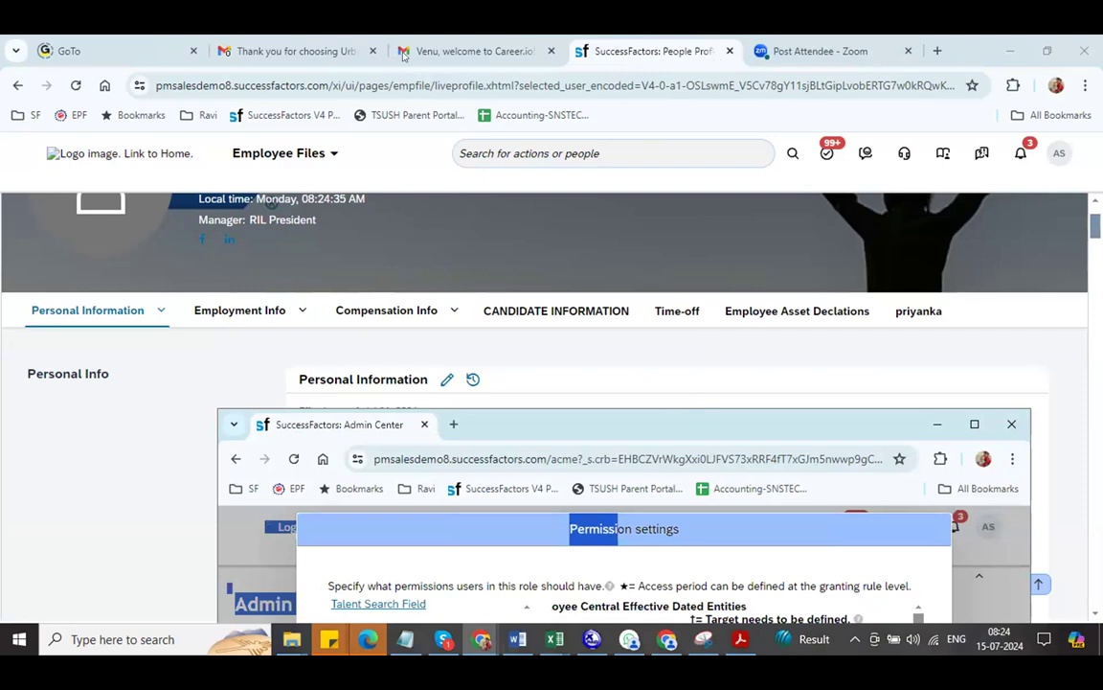
pyautogui.moveTo(666, 422); pyautogui.dragTo(717, 60)
pyautogui.moveTo(652, 78); pyautogui.dragTo(652, 48)
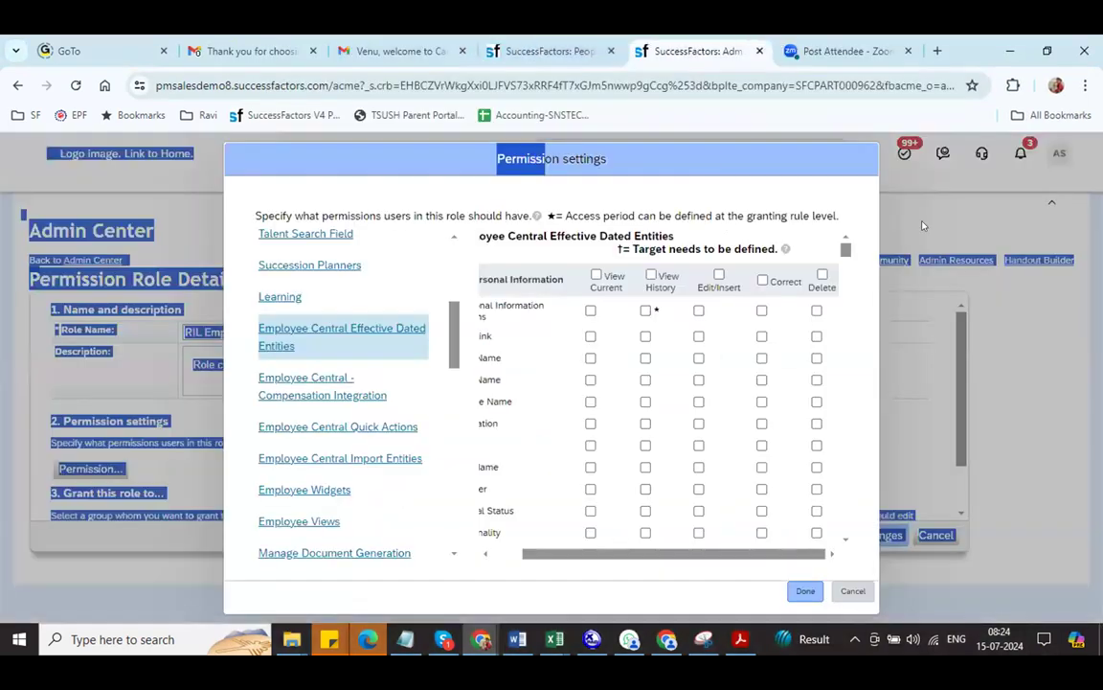
pyautogui.click(667, 363)
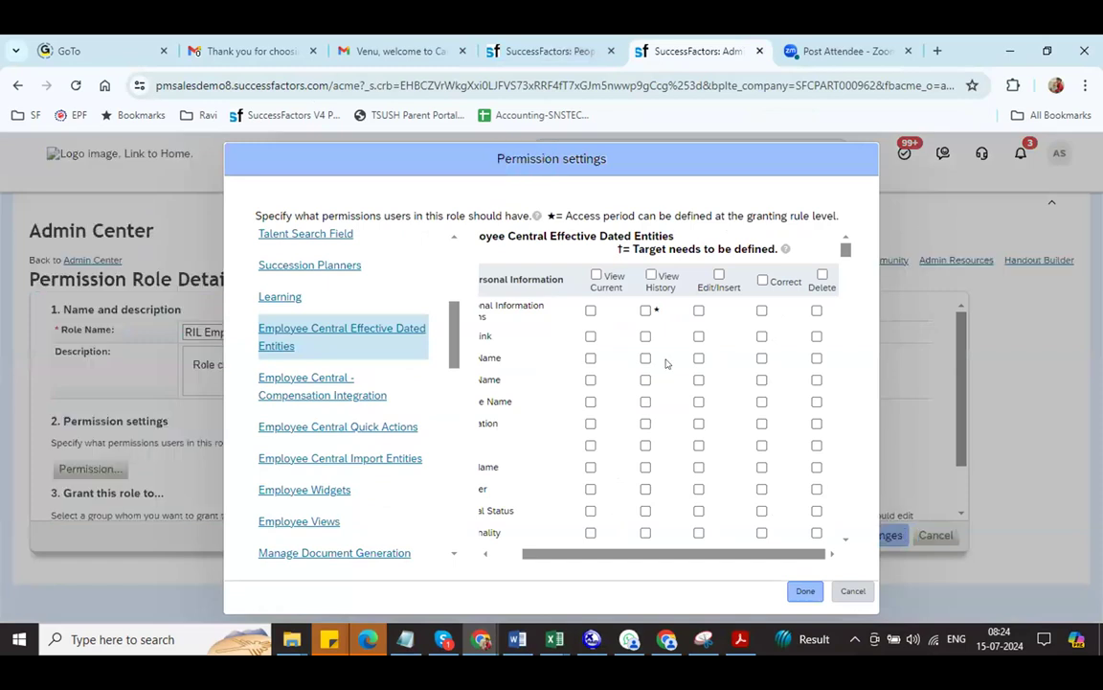
pyautogui.moveTo(557, 556); pyautogui.dragTo(509, 561)
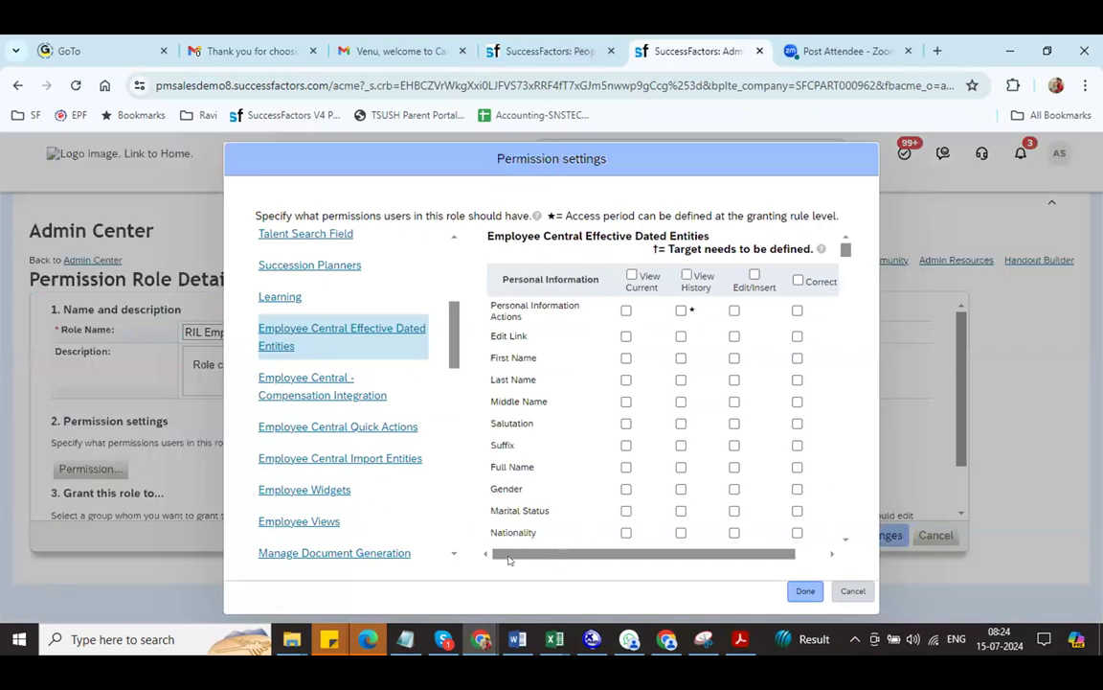
# Tick View Current for First Name, View History for Last Name, Edit/Insert for Middle Name, Correct for Salutation and Delete for Suffix.
pyautogui.rightClick(624, 359)
pyautogui.click(626, 358)
pyautogui.click(679, 380)
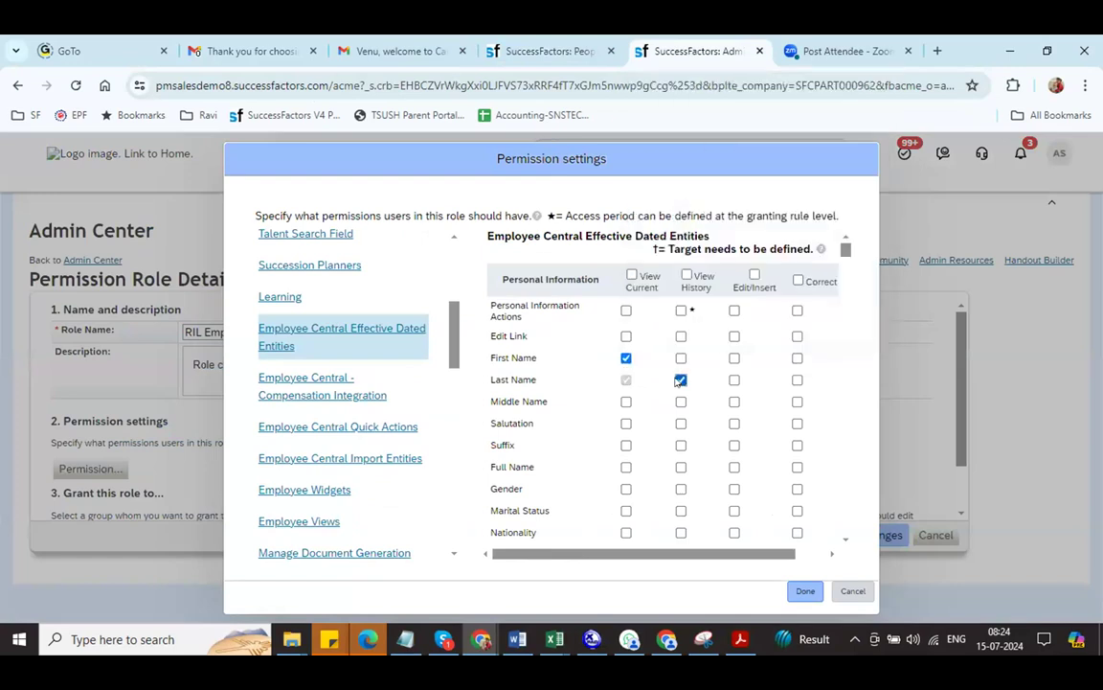
pyautogui.click(735, 403)
pyautogui.click(798, 426)
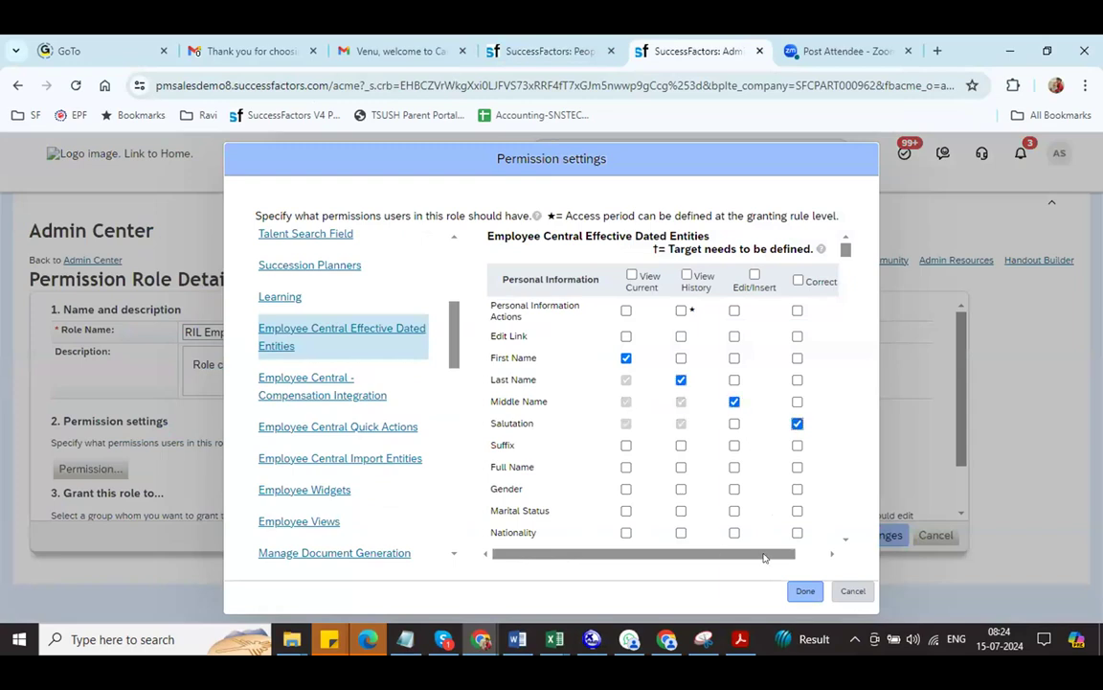
pyautogui.moveTo(764, 558); pyautogui.dragTo(795, 557)
pyautogui.click(816, 446)
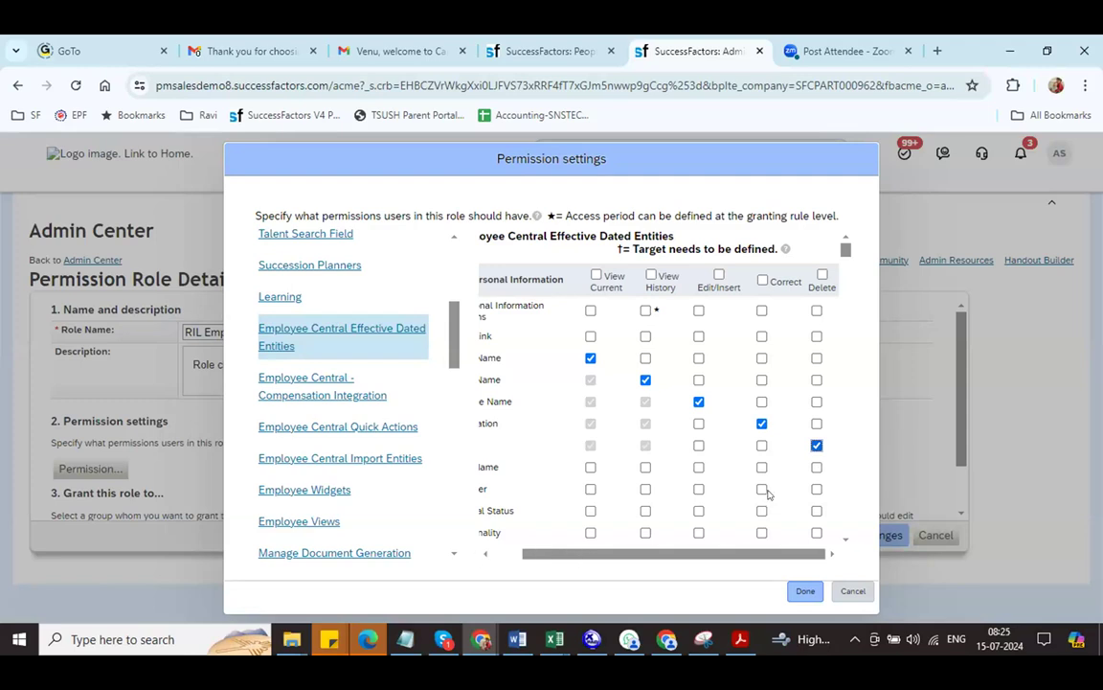
# Clear the sample Delete, Edit/Insert and Correct ticks and try granting View Current, View History and Edit/Insert for all Personal Information fields.
pyautogui.click(816, 445)
pyautogui.click(700, 401)
pyautogui.click(762, 423)
pyautogui.click(596, 275)
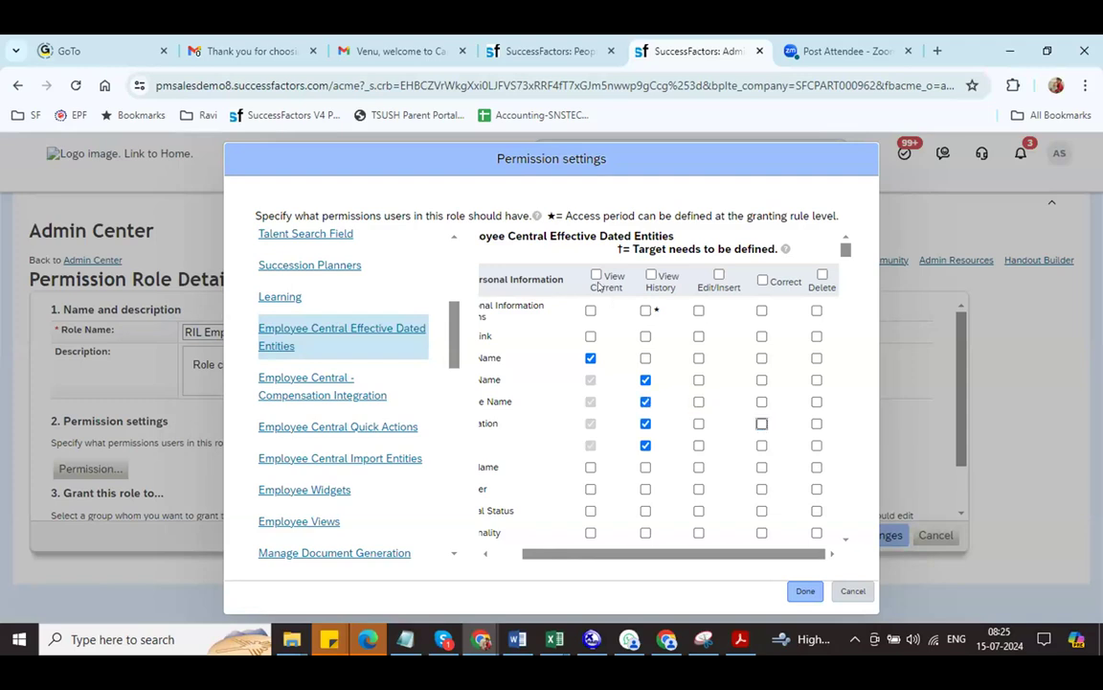
pyautogui.click(652, 277)
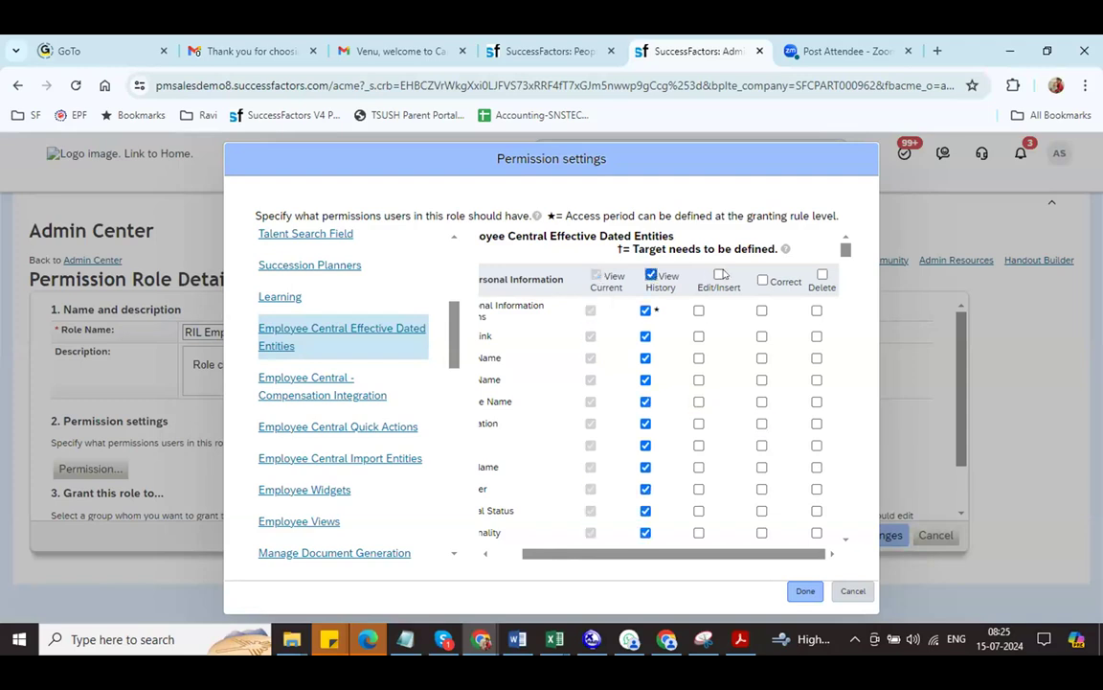
pyautogui.click(721, 275)
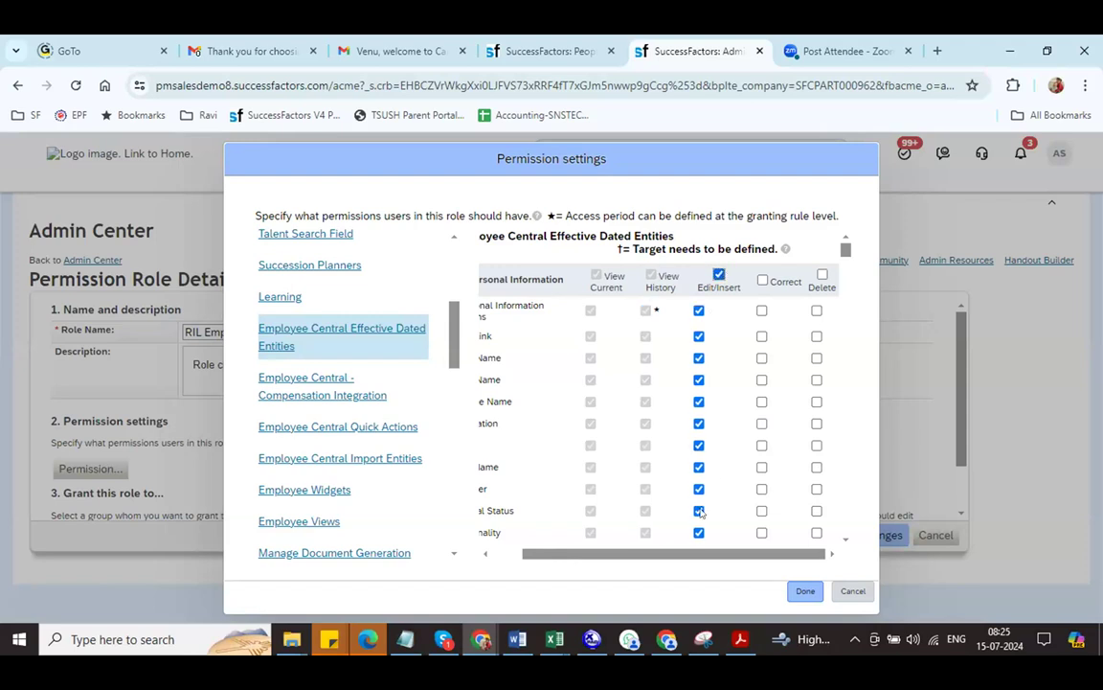
pyautogui.hscroll(-1, 546, 347)
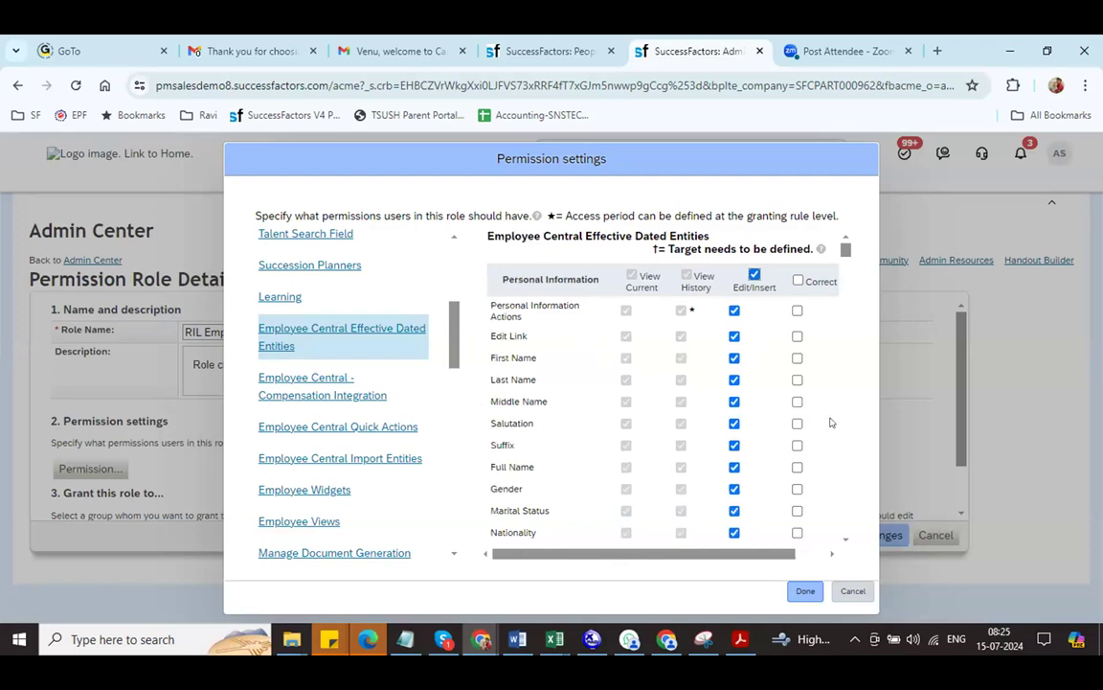
# Switch Manage Permission Roles back to the legacy Role-Based Permissions and start a new permission role.
pyautogui.rightClick(847, 272)
pyautogui.click(845, 287)
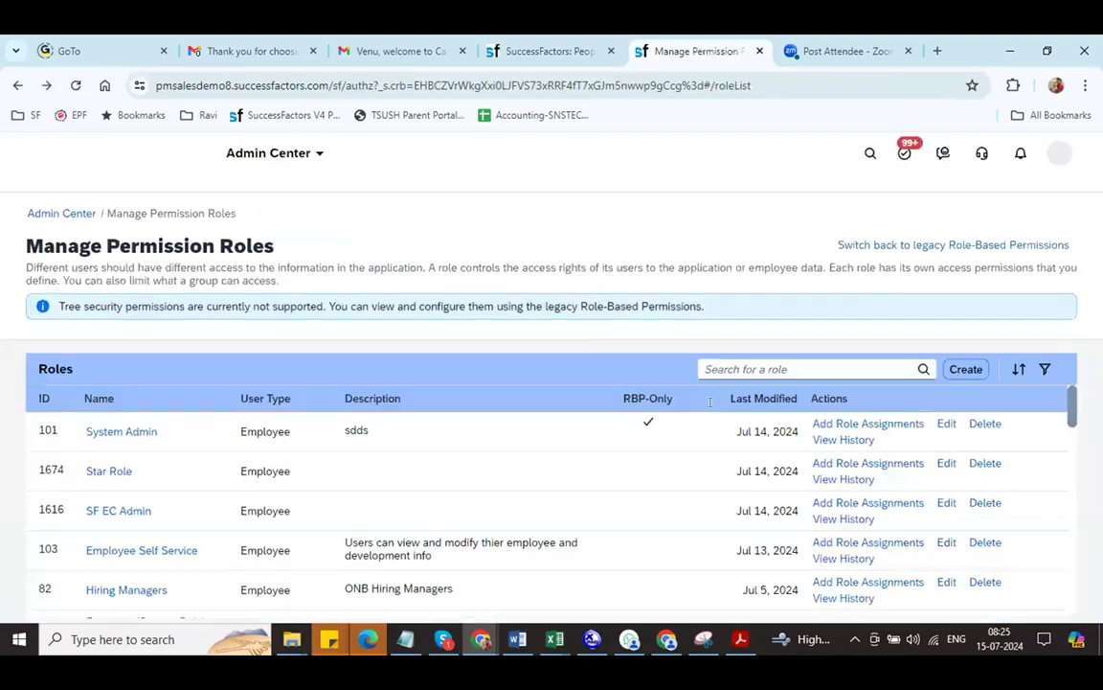
pyautogui.click(904, 246)
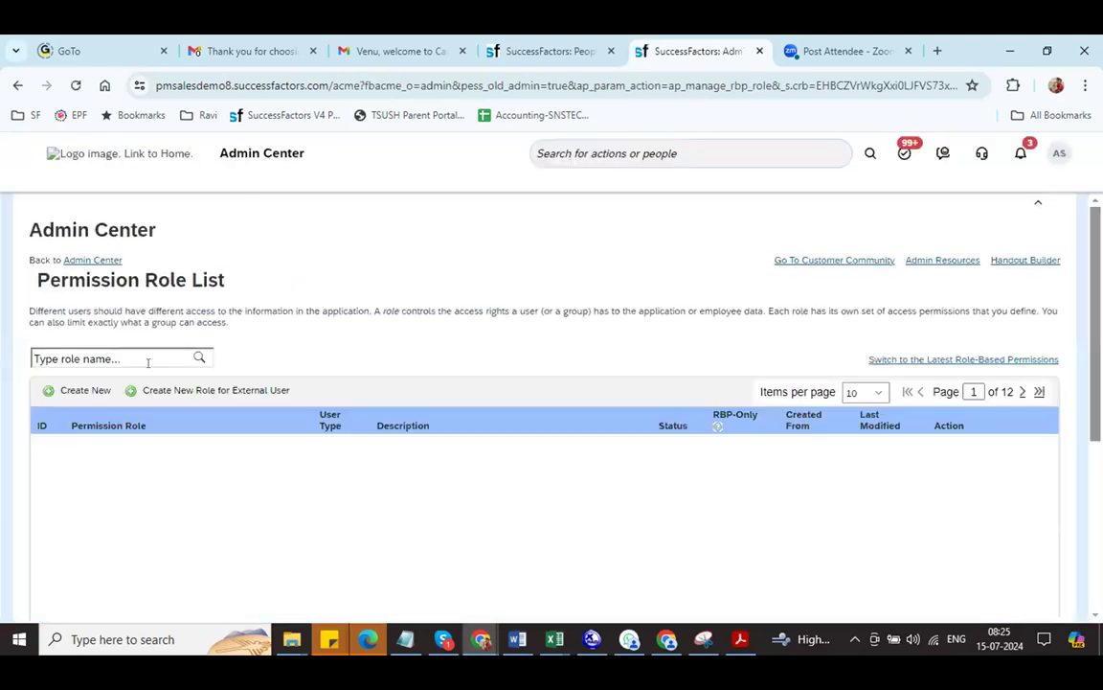
pyautogui.click(88, 392)
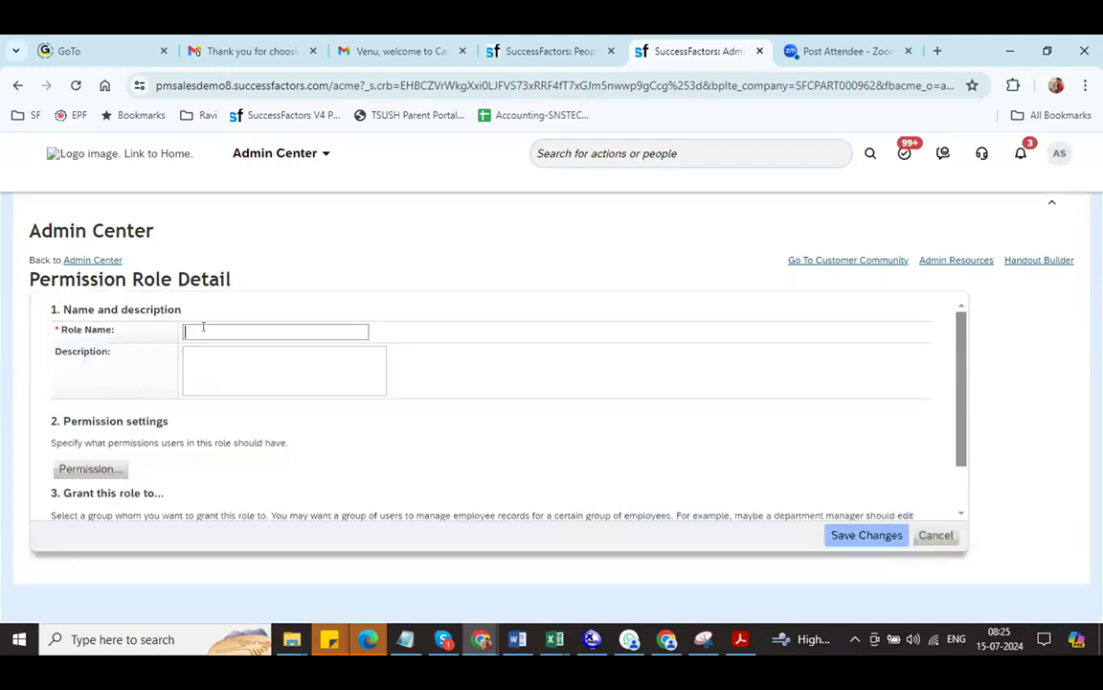
# Name the role RIL Emp Role and enter the description "Role created for RIL Employees".
pyautogui.write('RIL Emp Role')
pyautogui.press('Tab')
pyautogui.write('RIl Employe')
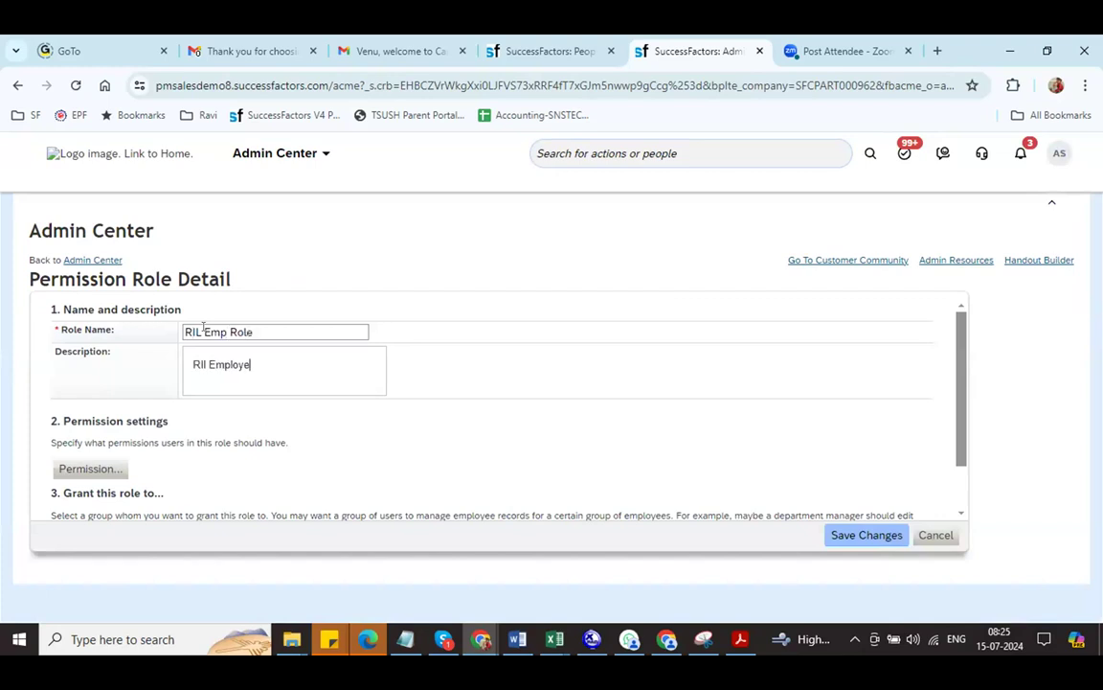
pyautogui.hotkey('ctrl', 'a')
pyautogui.write('Ro')
pyautogui.write('le d')
pyautogui.write('reated ')
pyautogui.write('for R')
pyautogui.write('IL Em')
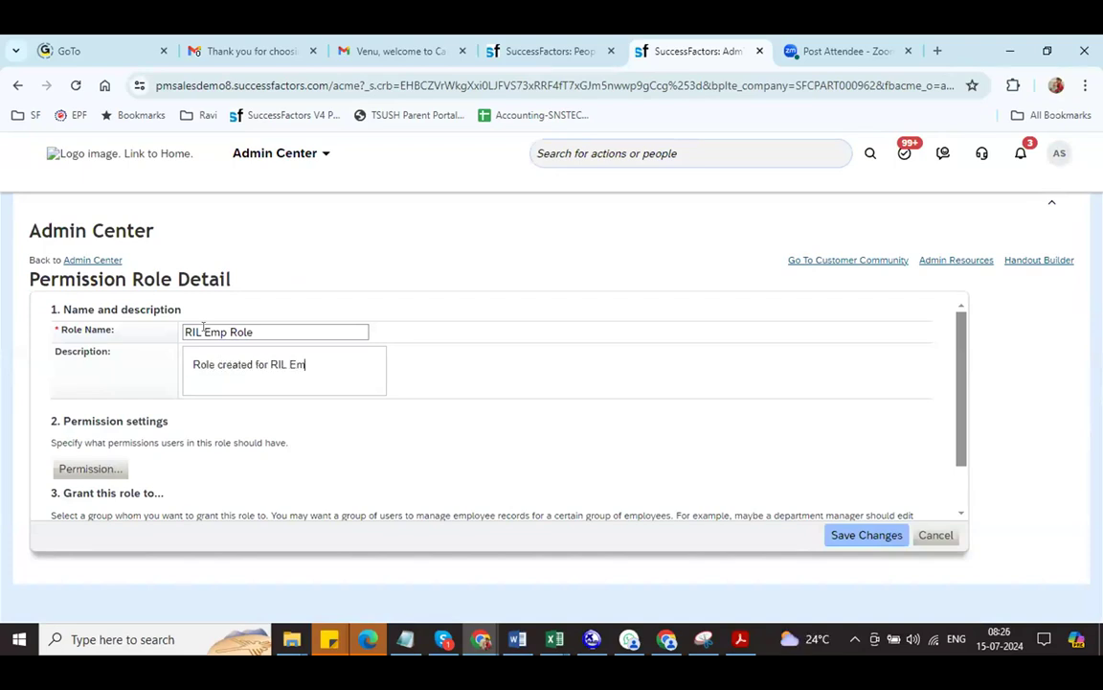
pyautogui.write('ployees')
# In the role's Employee Central Effective Dated Entities permissions, grant View Current, View History and Edit/Insert for all Personal Information fields.
pyautogui.click(90, 469)
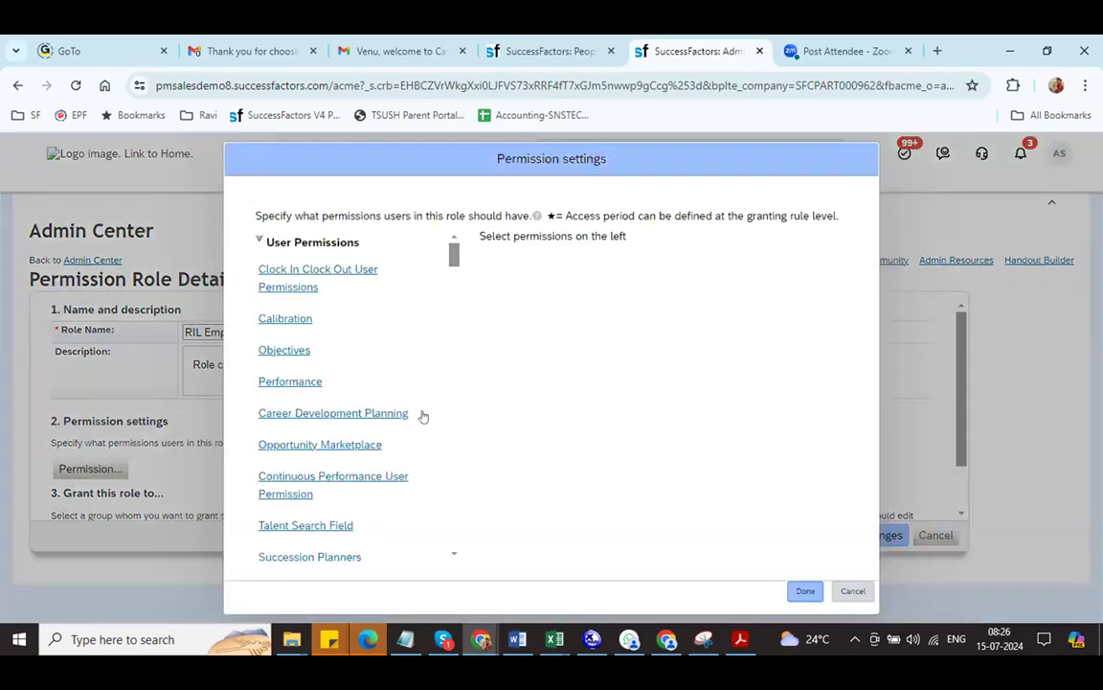
pyautogui.scroll(-2, 365, 331)
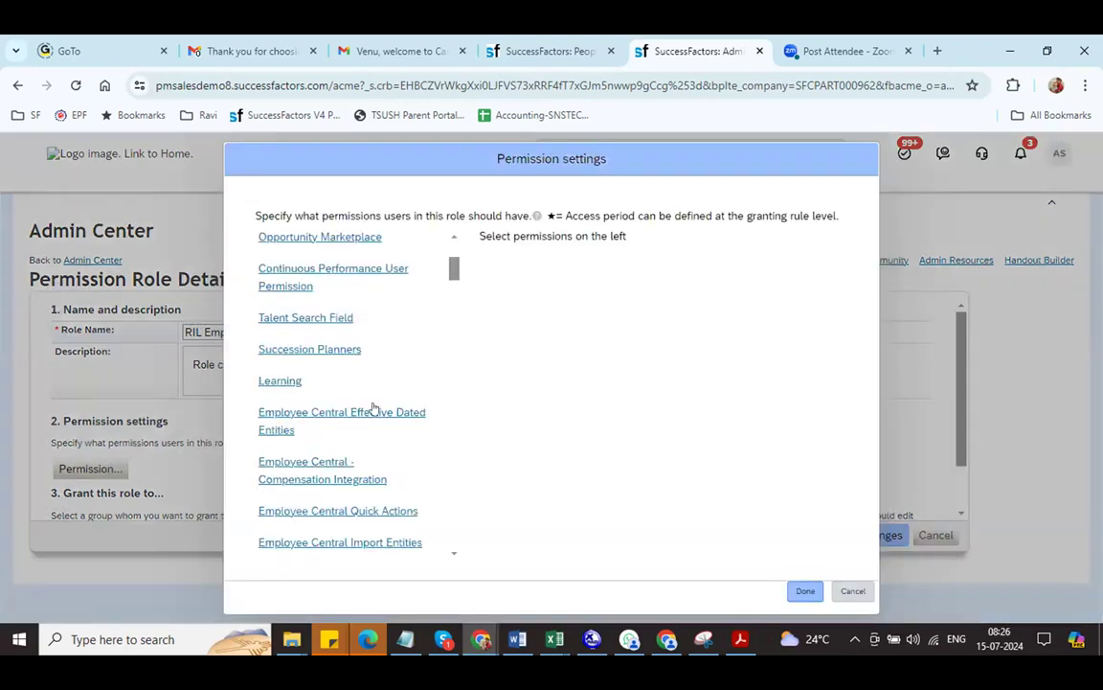
pyautogui.click(383, 422)
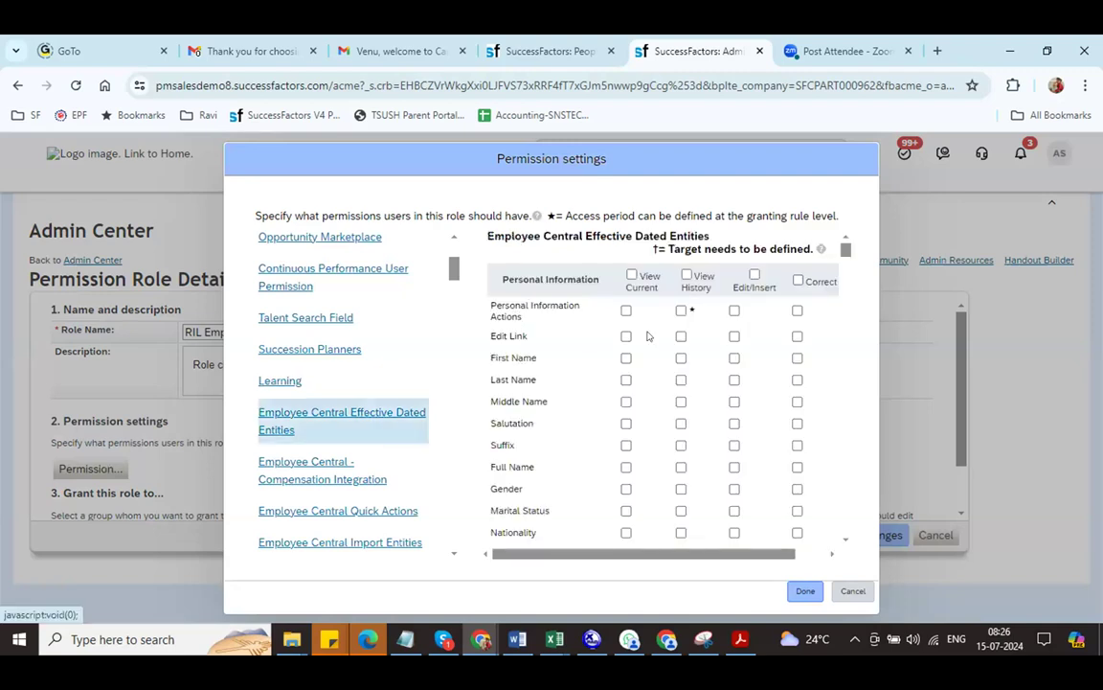
pyautogui.click(631, 275)
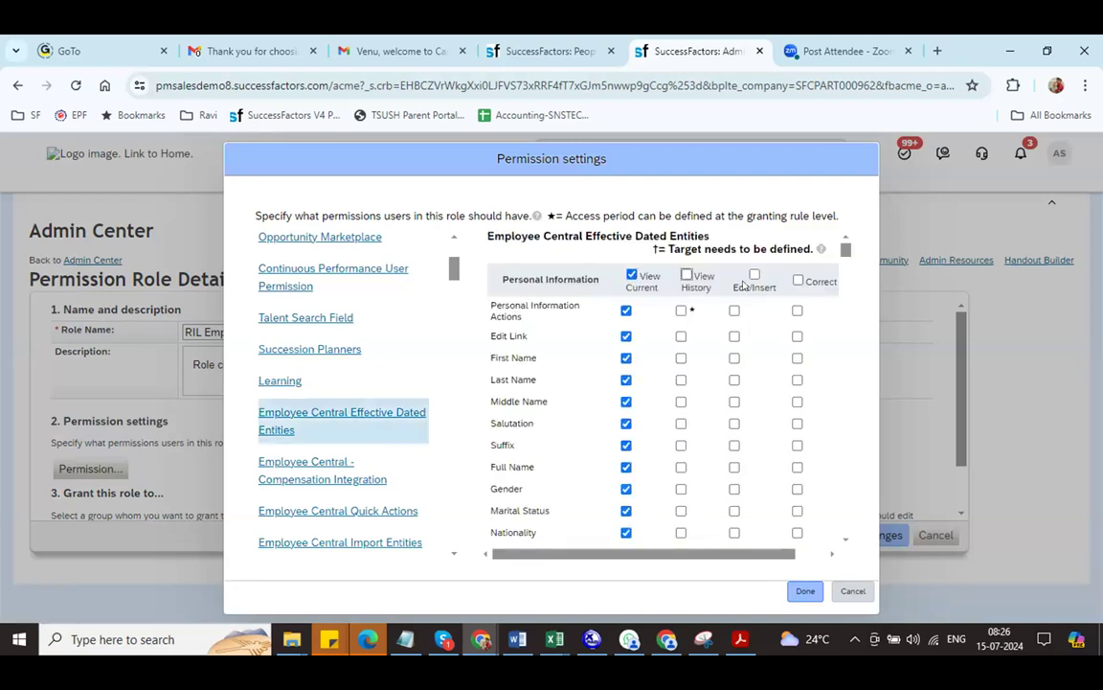
pyautogui.click(686, 275)
# Grant View Current, View History and Edit/Insert for all Addresses fields below the Personal Information entries.
pyautogui.scroll(-3, 847, 303)
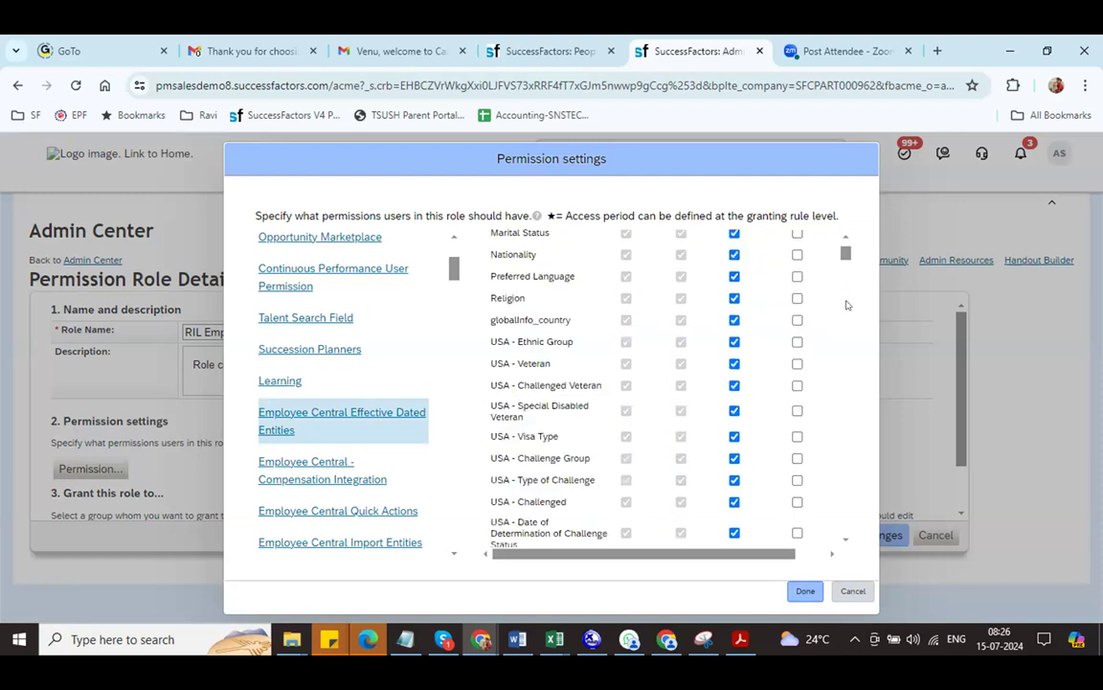
pyautogui.scroll(-5, 845, 306)
pyautogui.scroll(-5, 845, 324)
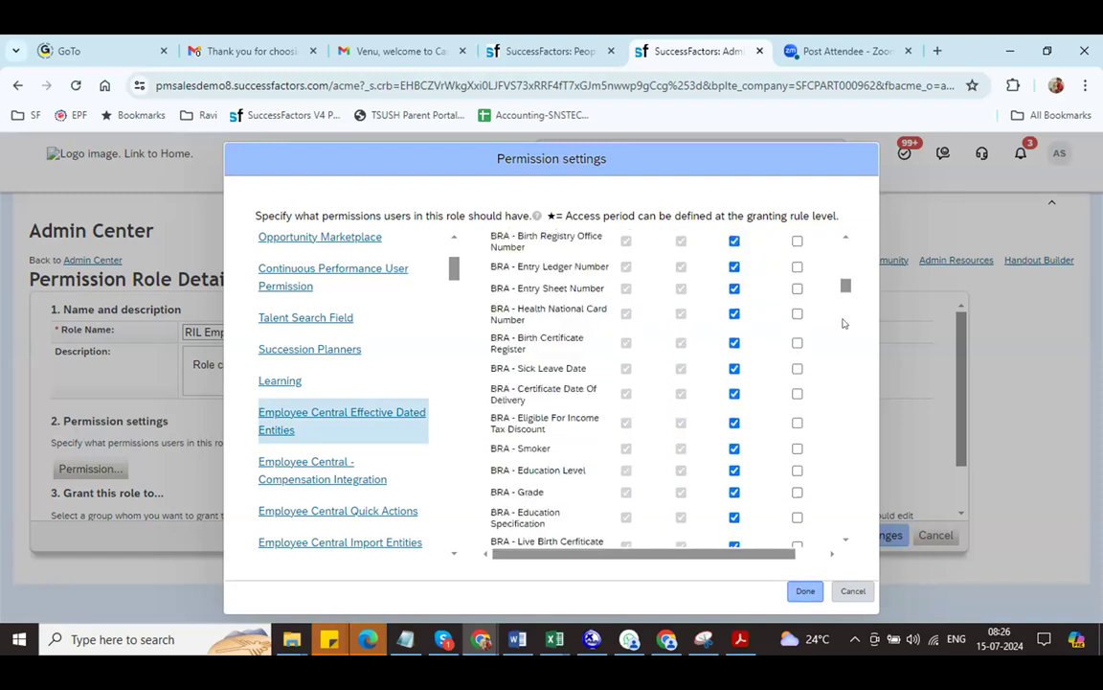
pyautogui.scroll(-5, 843, 324)
pyautogui.scroll(-5, 842, 352)
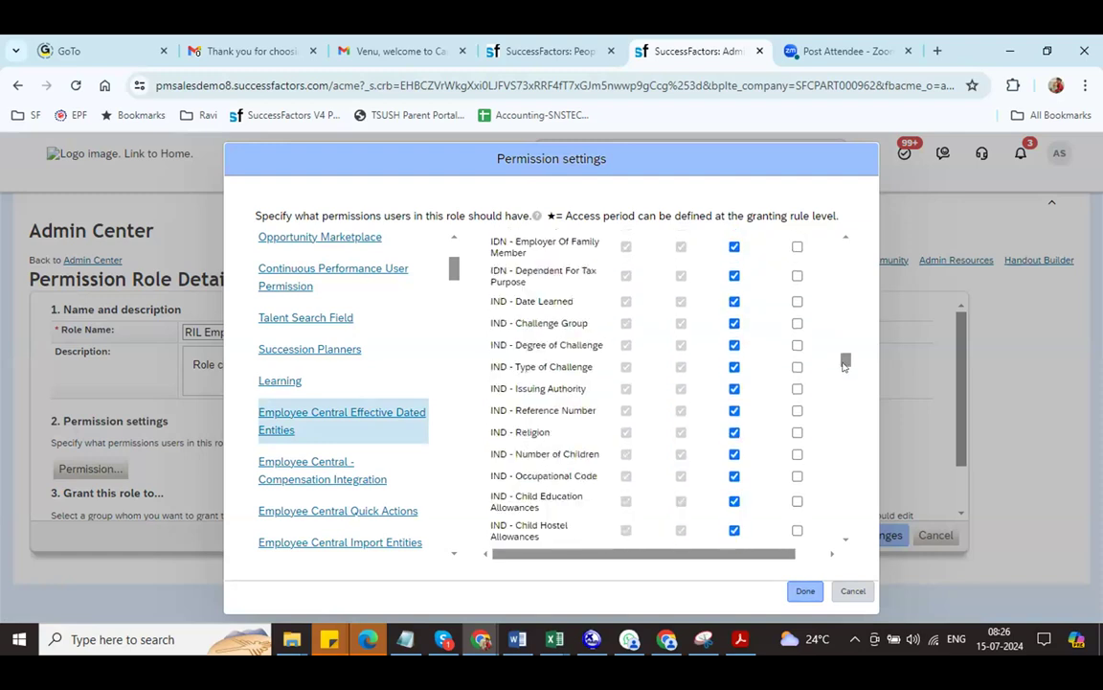
pyautogui.scroll(-5, 844, 383)
pyautogui.scroll(-5, 844, 407)
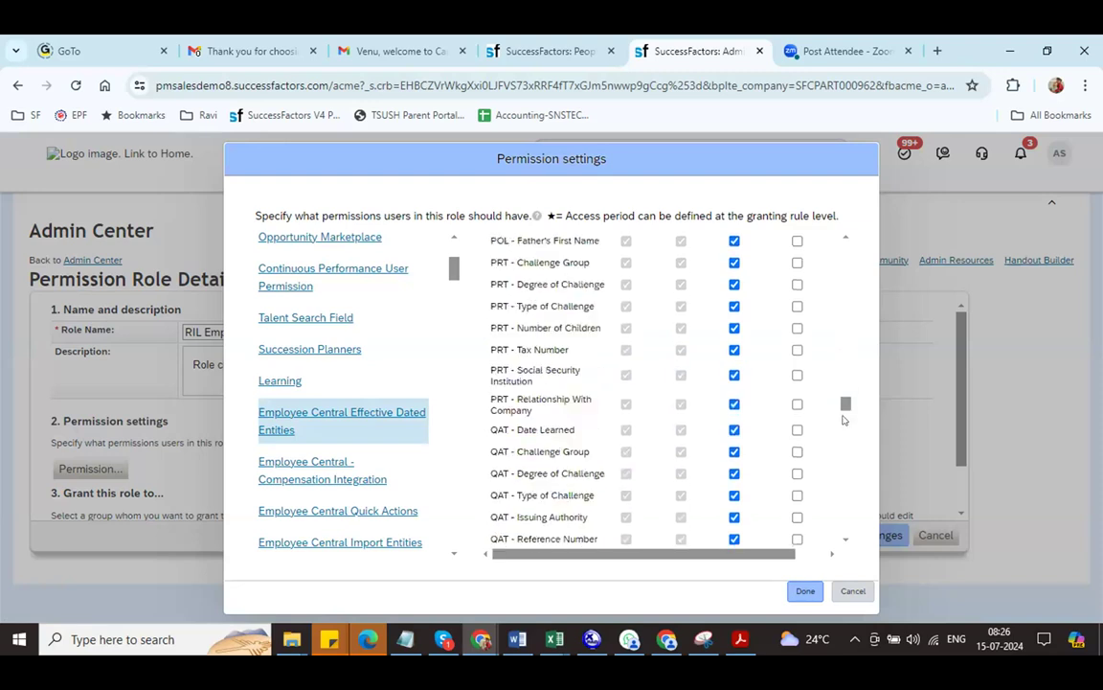
pyautogui.scroll(-5, 845, 439)
pyautogui.click(846, 465)
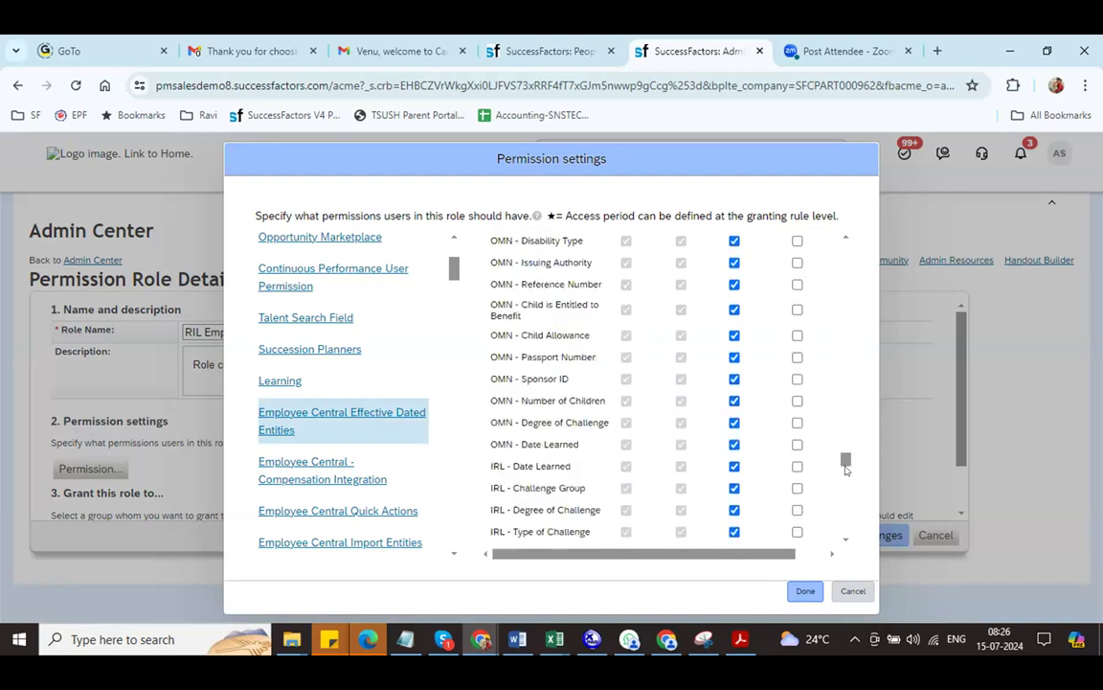
pyautogui.click(846, 466)
pyautogui.scroll(2, 710, 410)
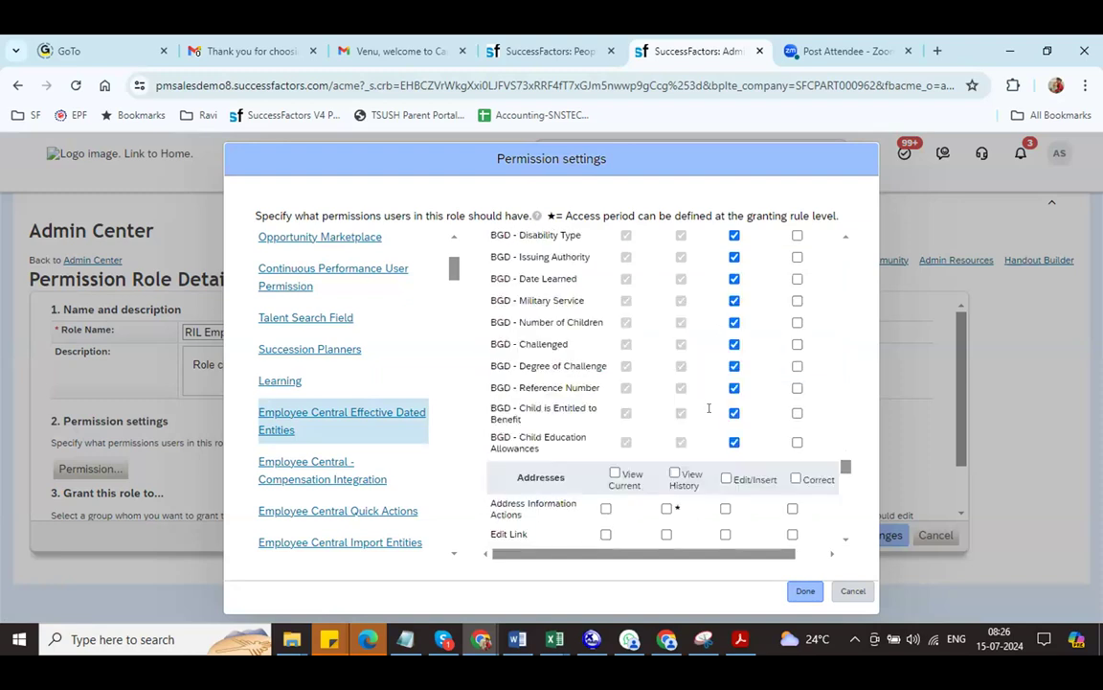
pyautogui.click(674, 473)
pyautogui.click(726, 478)
# Grant View Current, View History and Edit/Insert for all Dependents fields.
pyautogui.scroll(-3, 665, 307)
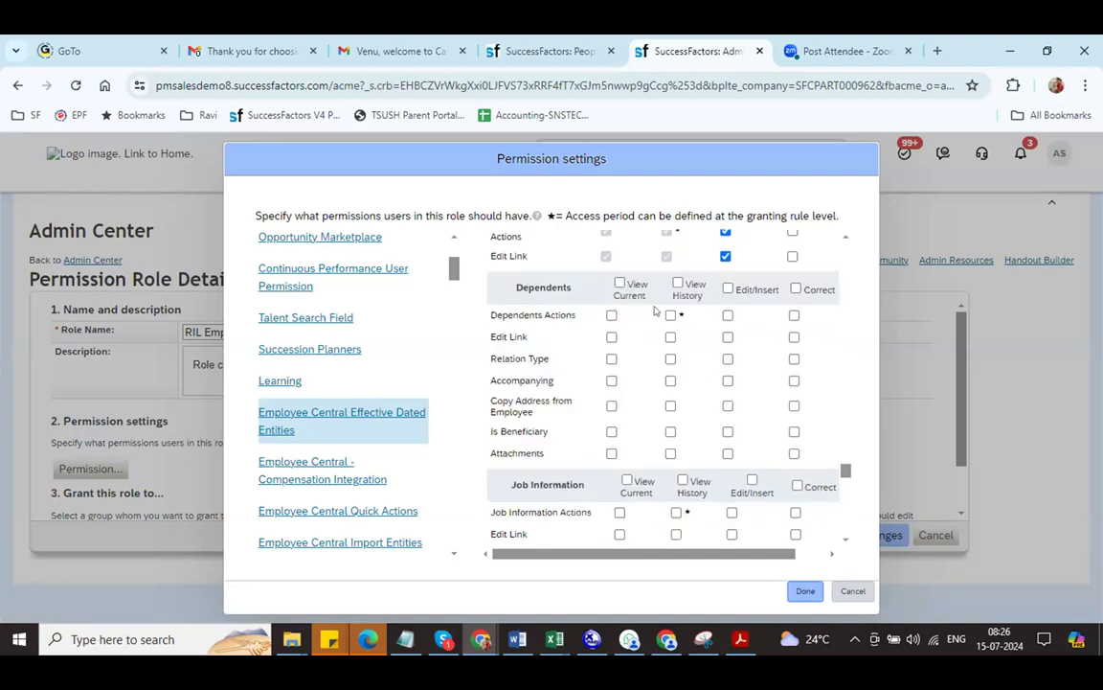
pyautogui.click(679, 283)
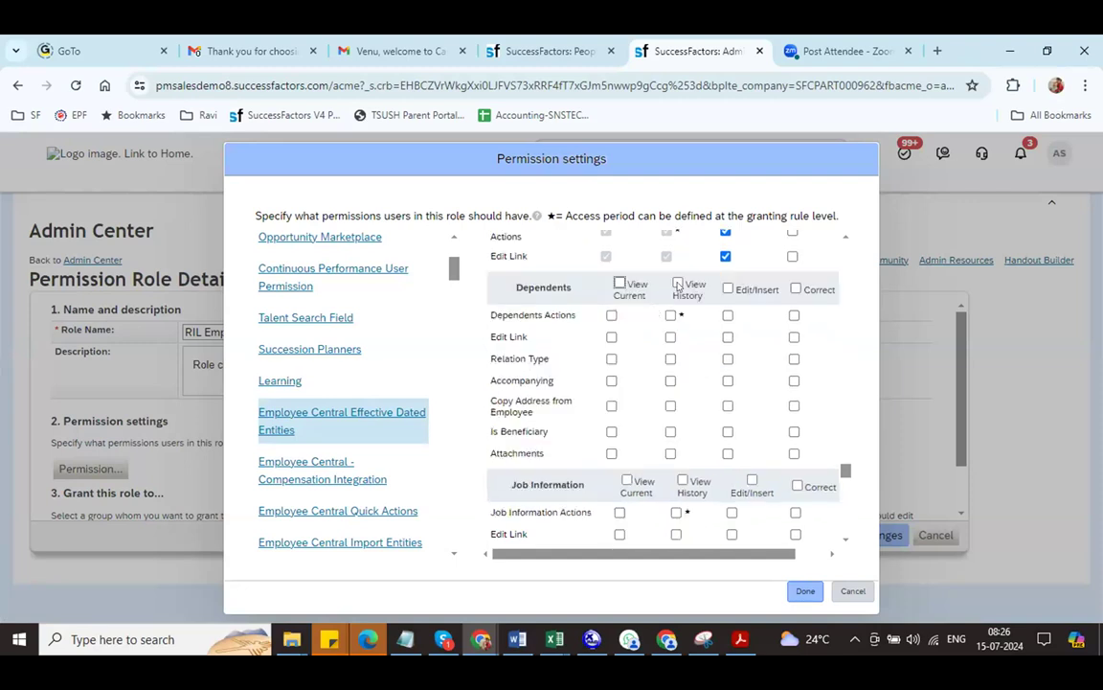
pyautogui.click(728, 289)
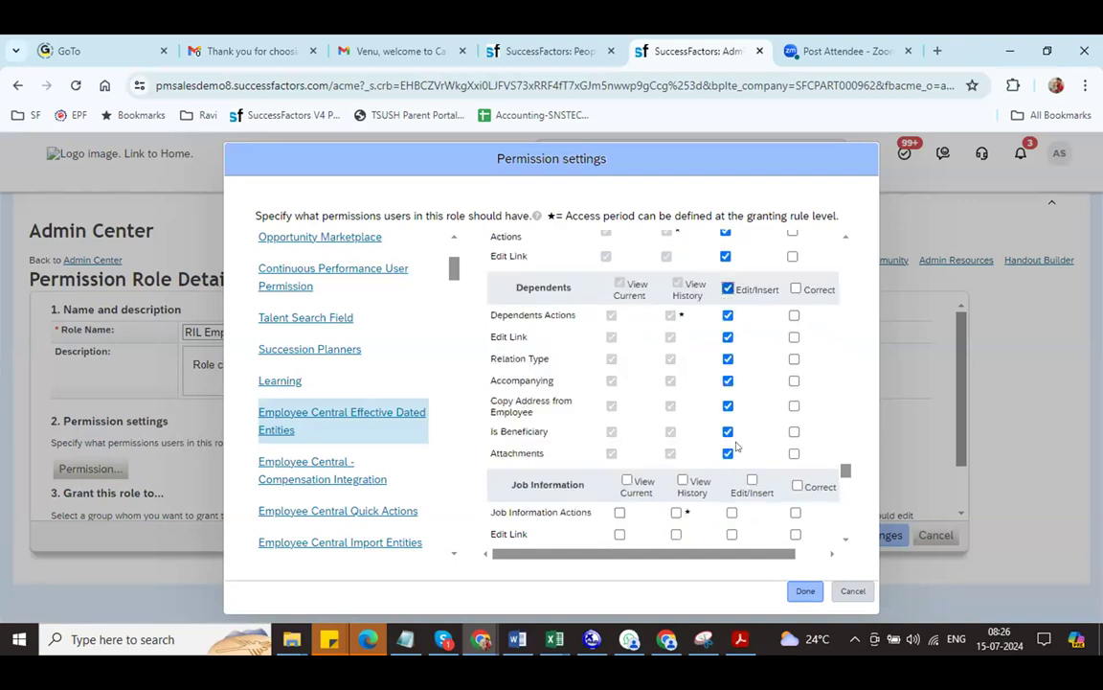
# Grant only View Current and View History for all Job Information and Job Relationships fields.
pyautogui.click(627, 480)
pyautogui.click(682, 481)
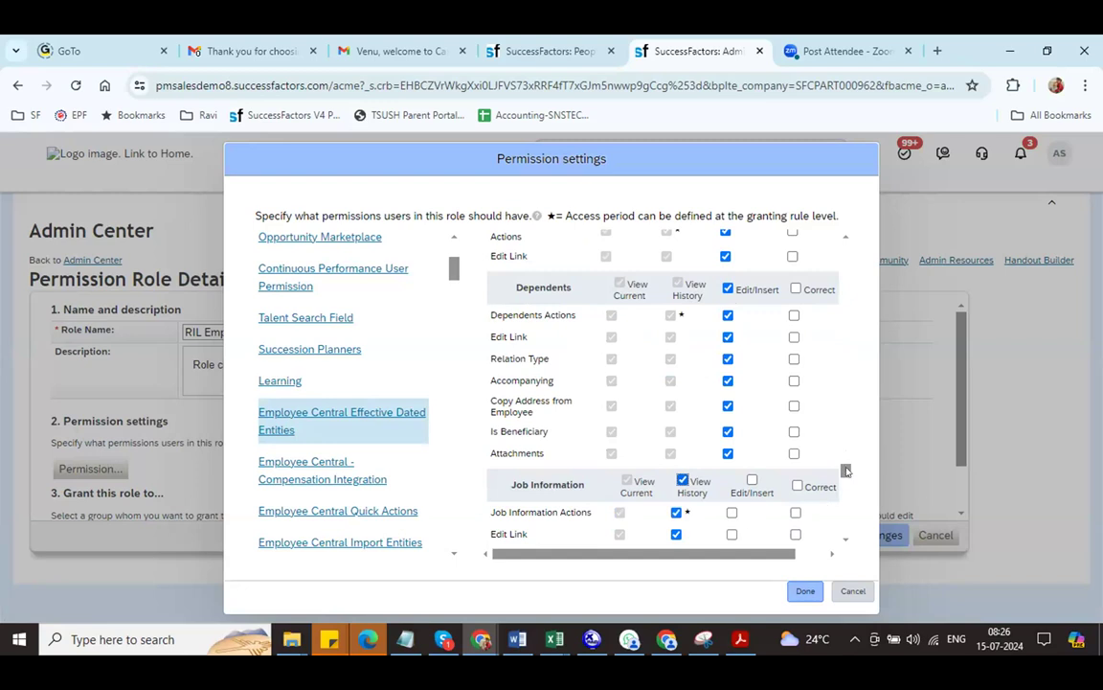
pyautogui.moveTo(847, 479); pyautogui.dragTo(844, 509)
pyautogui.scroll(-2, 682, 427)
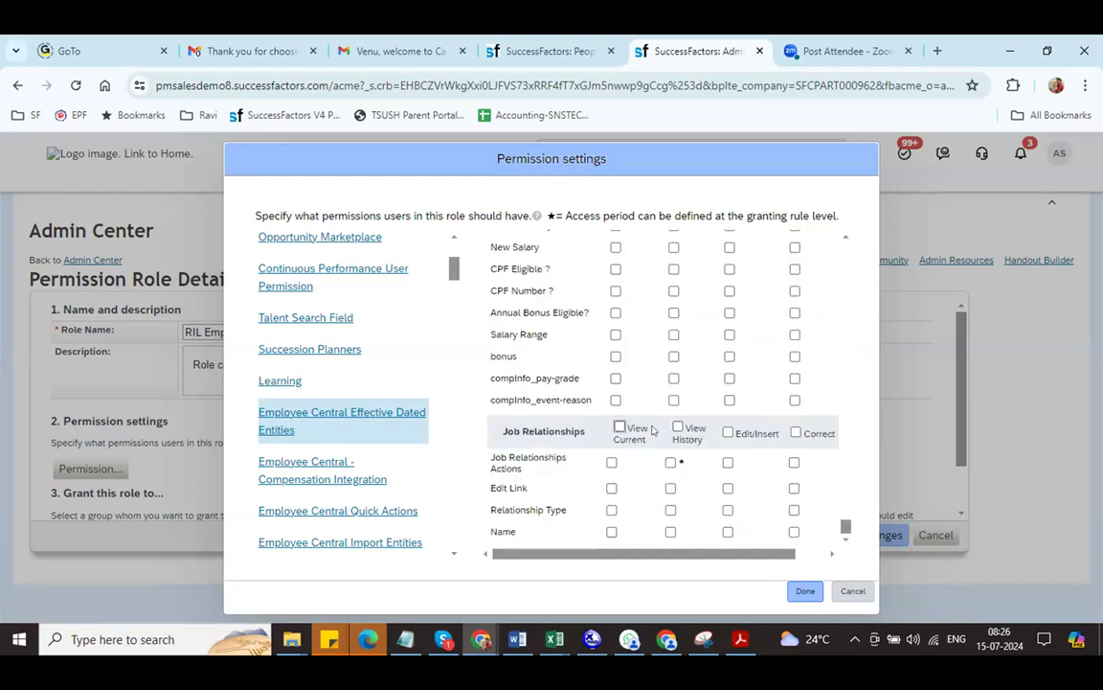
pyautogui.click(678, 429)
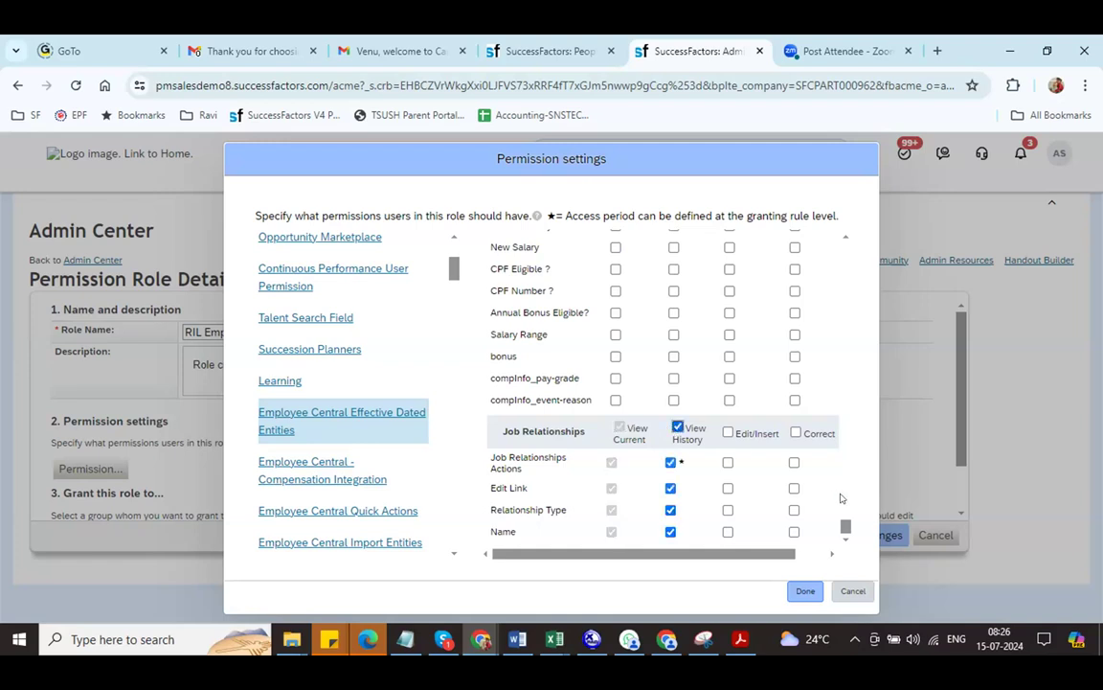
# Grant only View Current and View History for all Compensation Information fields.
pyautogui.scroll(6, 841, 499)
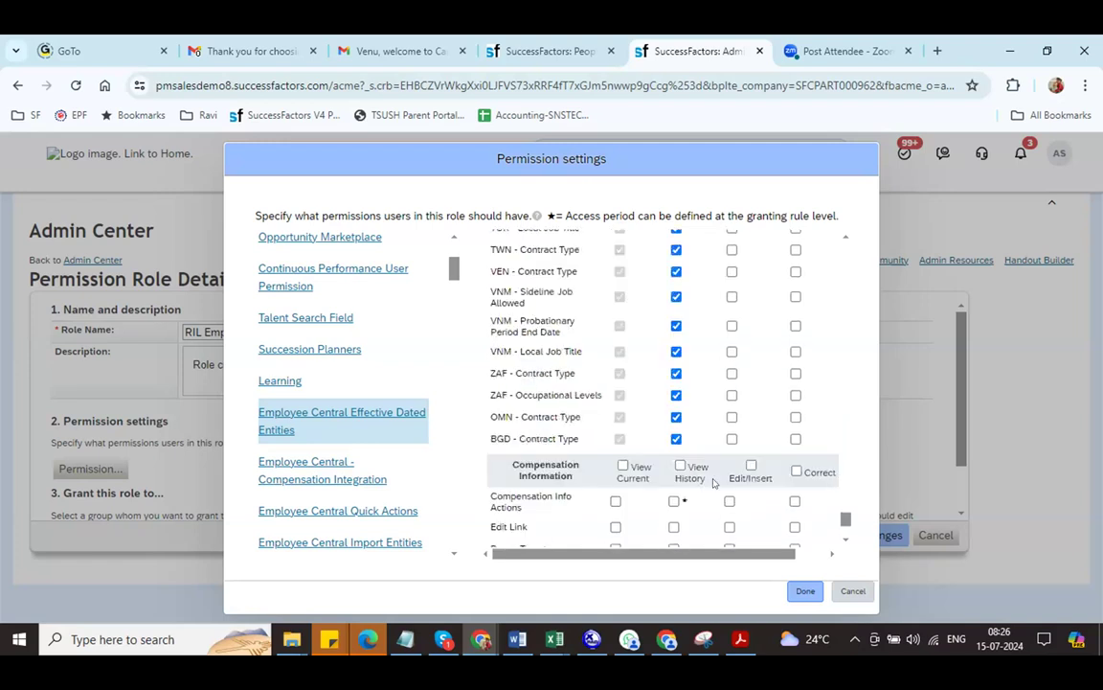
pyautogui.click(623, 465)
pyautogui.click(680, 466)
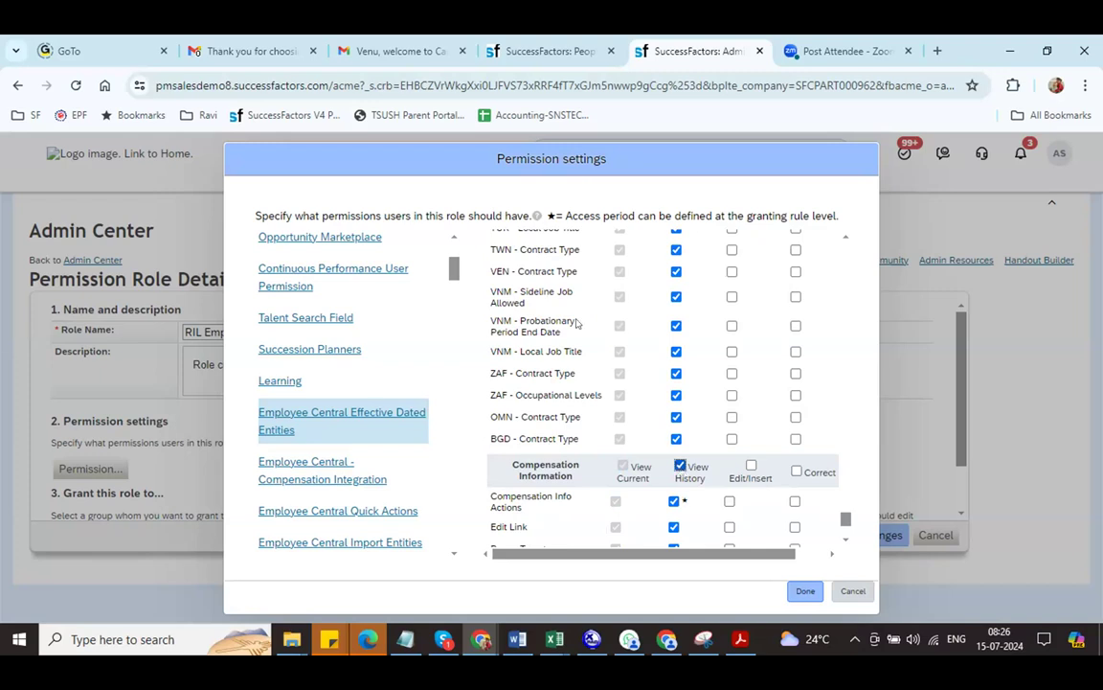
# Open the role's Employee Data permissions and examine the Pay Component Groups and Pay Components lists.
pyautogui.scroll(-3, 446, 305)
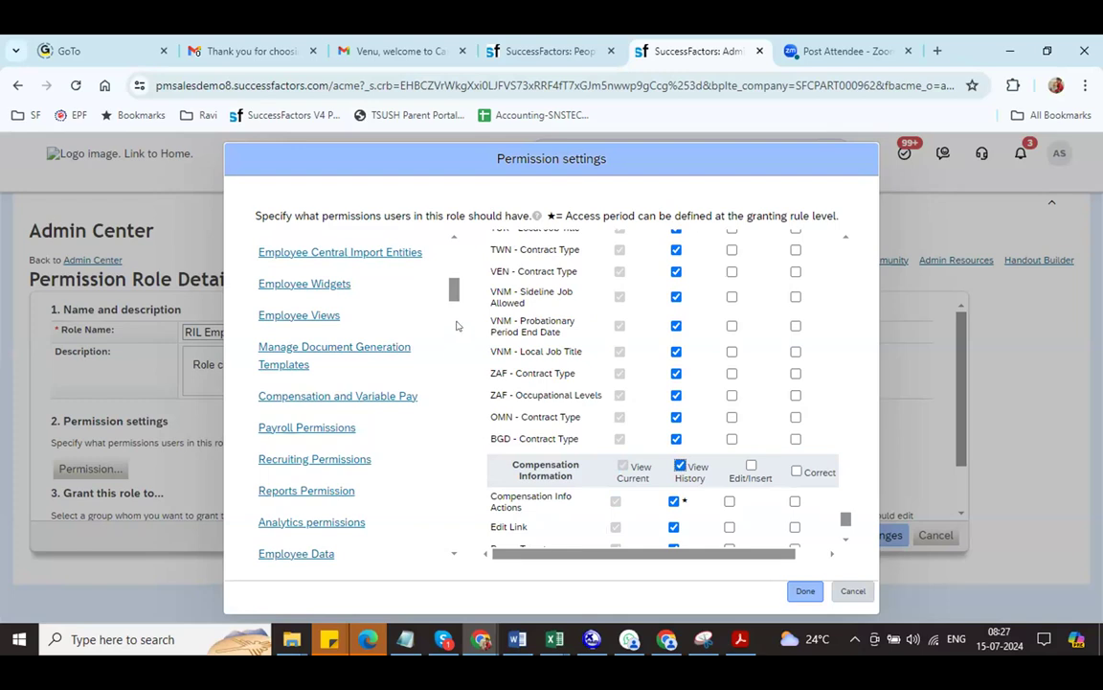
pyautogui.click(305, 555)
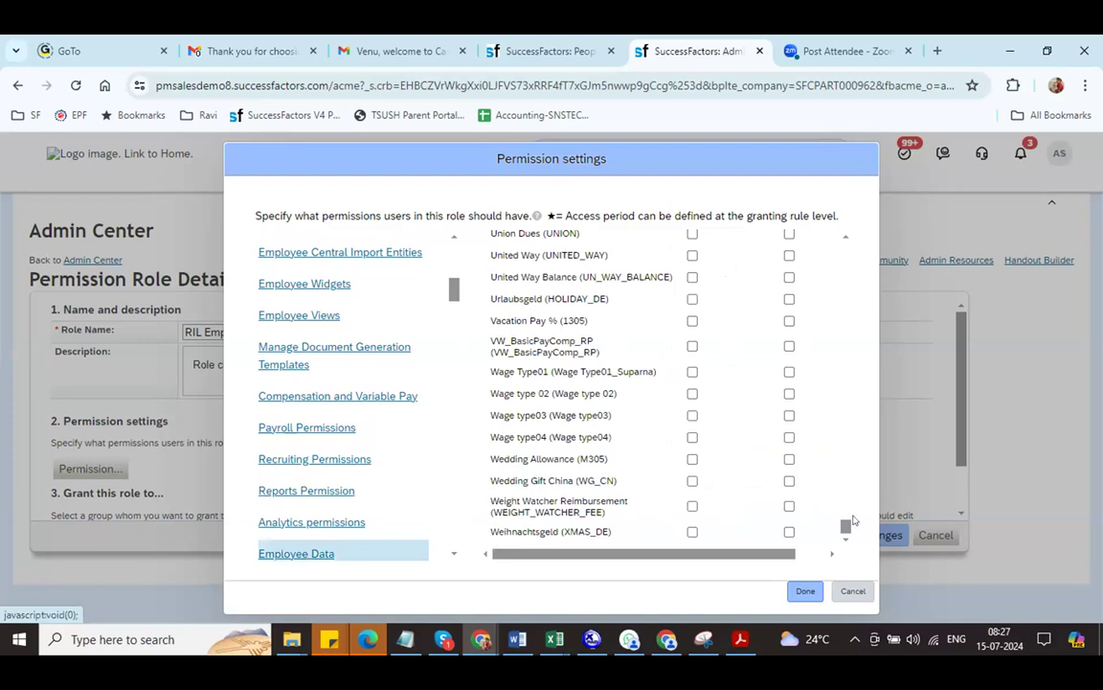
pyautogui.moveTo(845, 526); pyautogui.dragTo(846, 403)
pyautogui.scroll(3, 847, 402)
pyautogui.scroll(3, 847, 396)
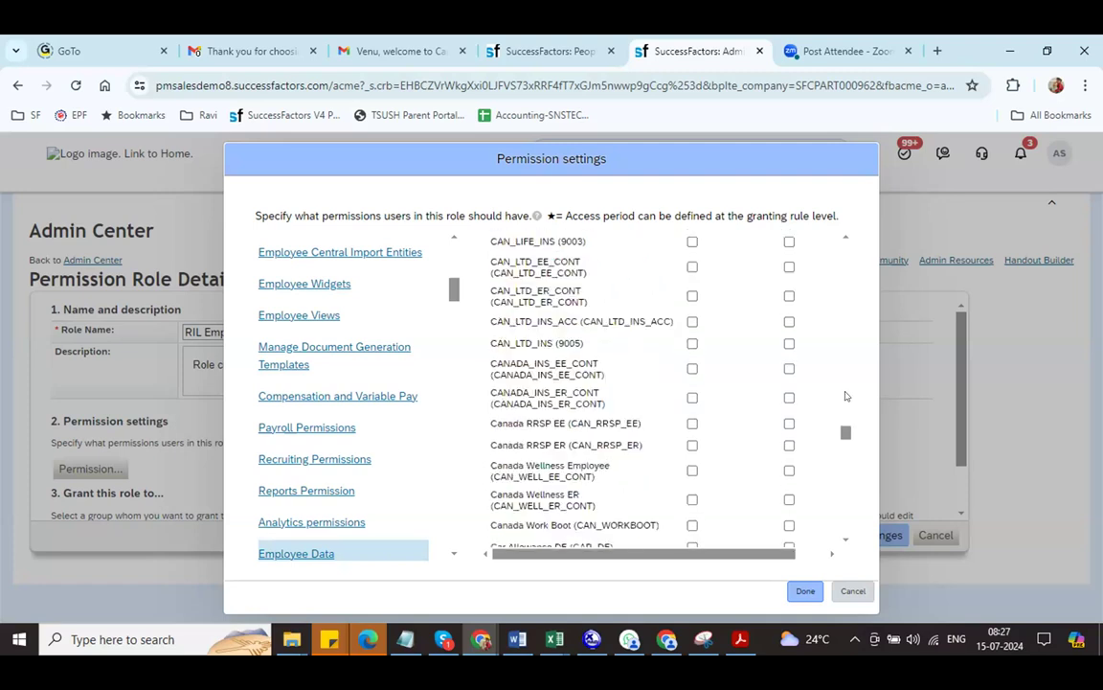
pyautogui.scroll(5, 847, 396)
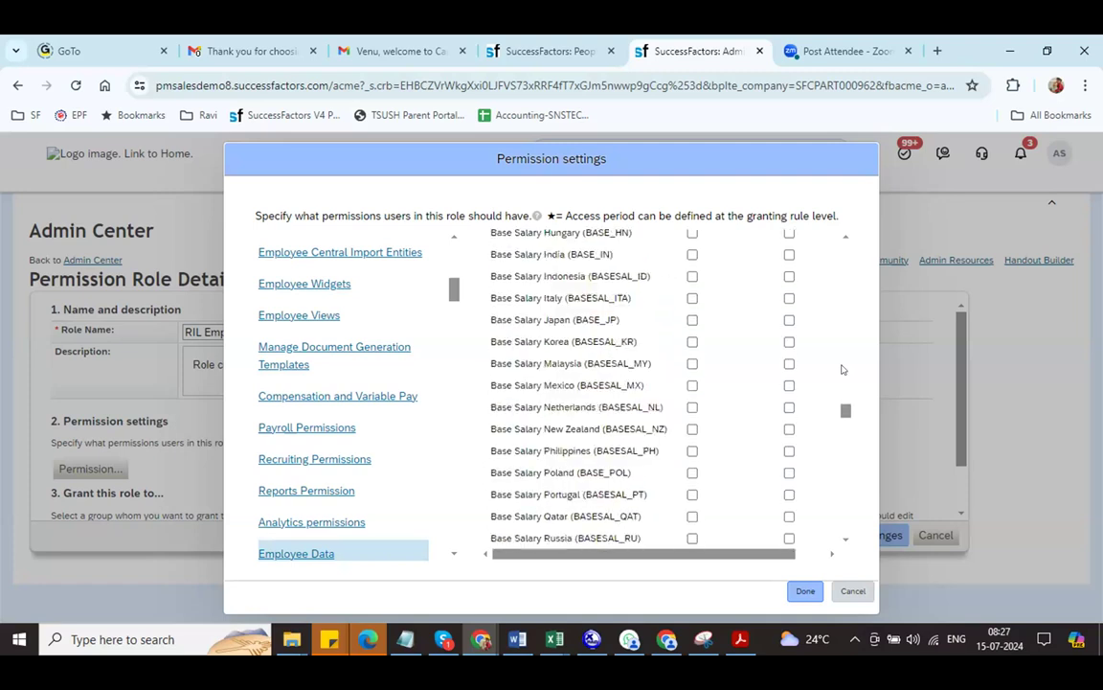
pyautogui.scroll(5, 842, 369)
pyautogui.scroll(1, 760, 391)
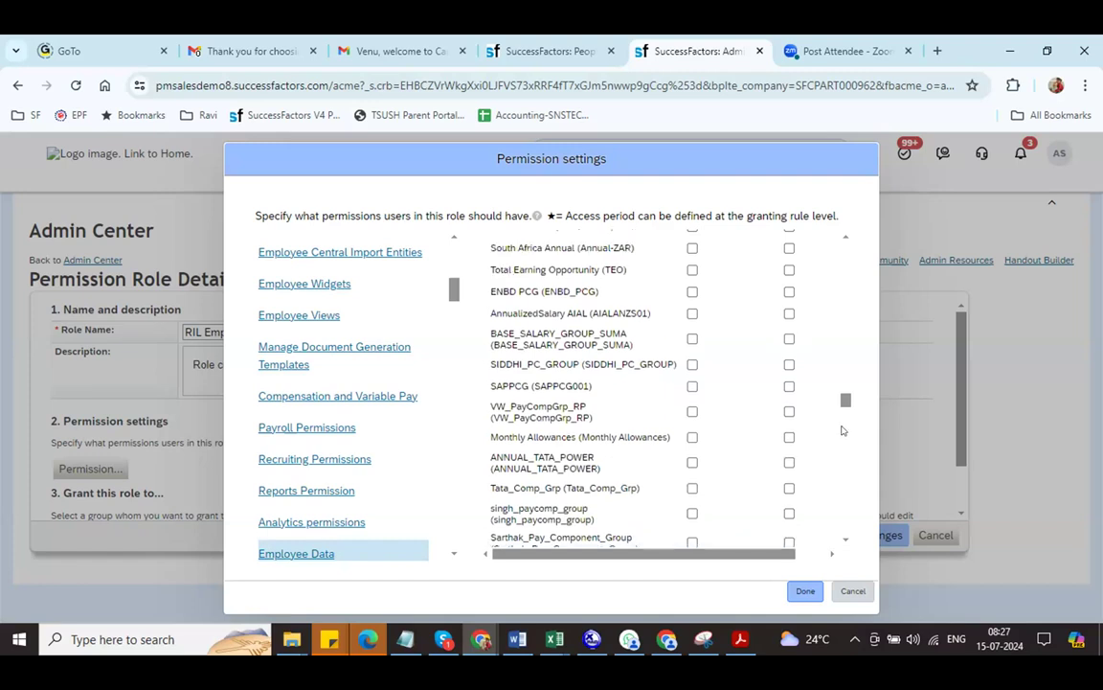
pyautogui.scroll(-3, 599, 469)
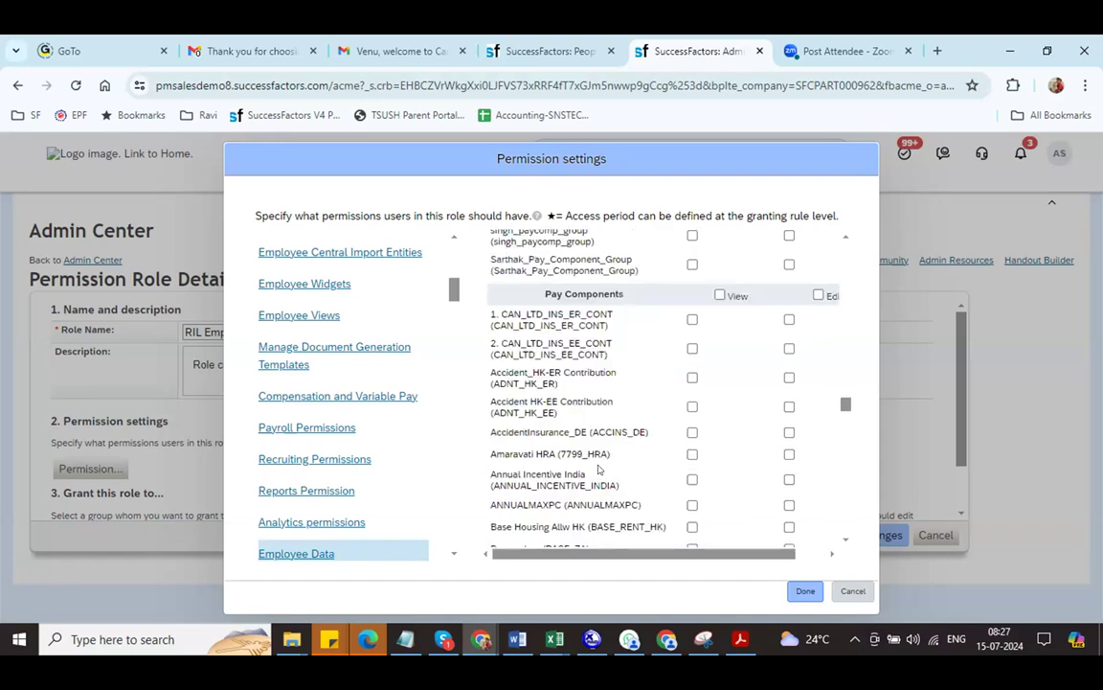
# Search the Employee Data permissions page for "ril".
pyautogui.hotkey('ctrl', 'f')
pyautogui.write('rile')
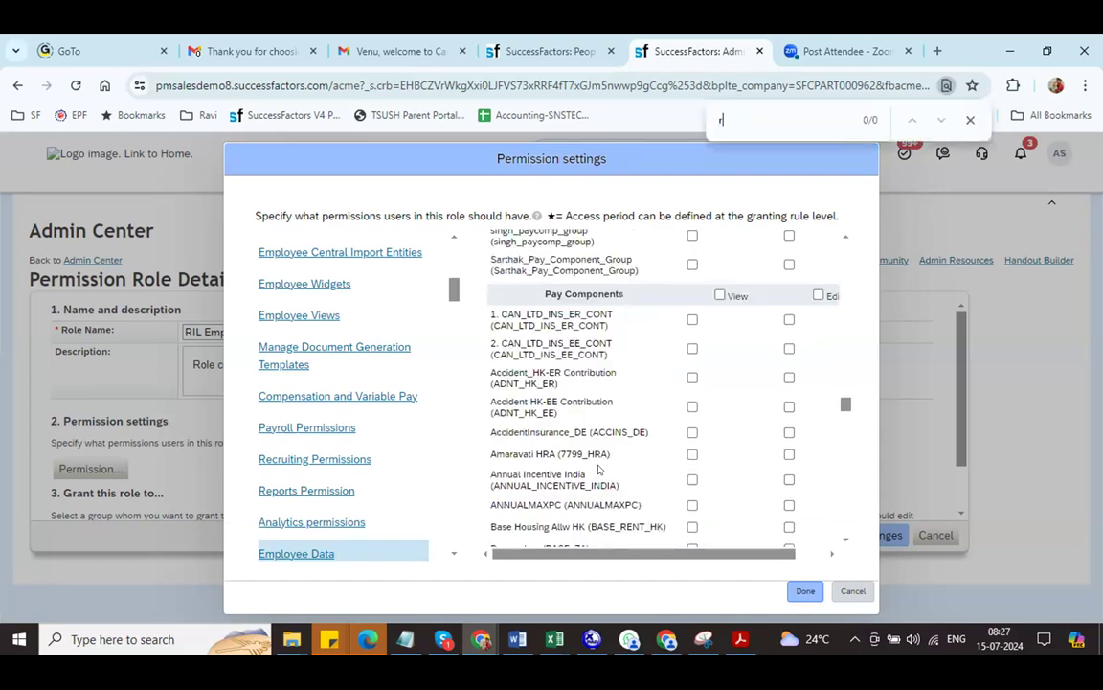
pyautogui.press('BackSpace')
pyautogui.press('Return')
pyautogui.press('Return')
pyautogui.press('BackSpace')
pyautogui.press('BackSpace')
pyautogui.press('BackSpace')
# Find code 8800 and grant View and Edit for R Hiring (8800), R Promotion (8803), R Termination (8804) and R Transfer (8801).
pyautogui.write('8800')
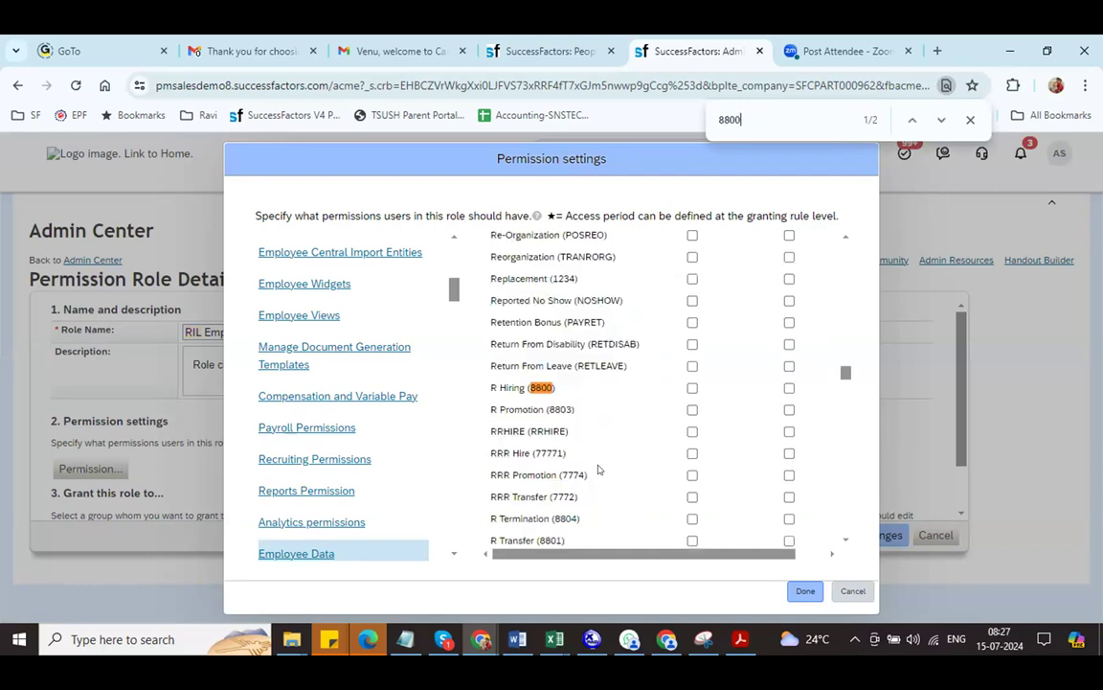
pyautogui.click(789, 388)
pyautogui.click(789, 410)
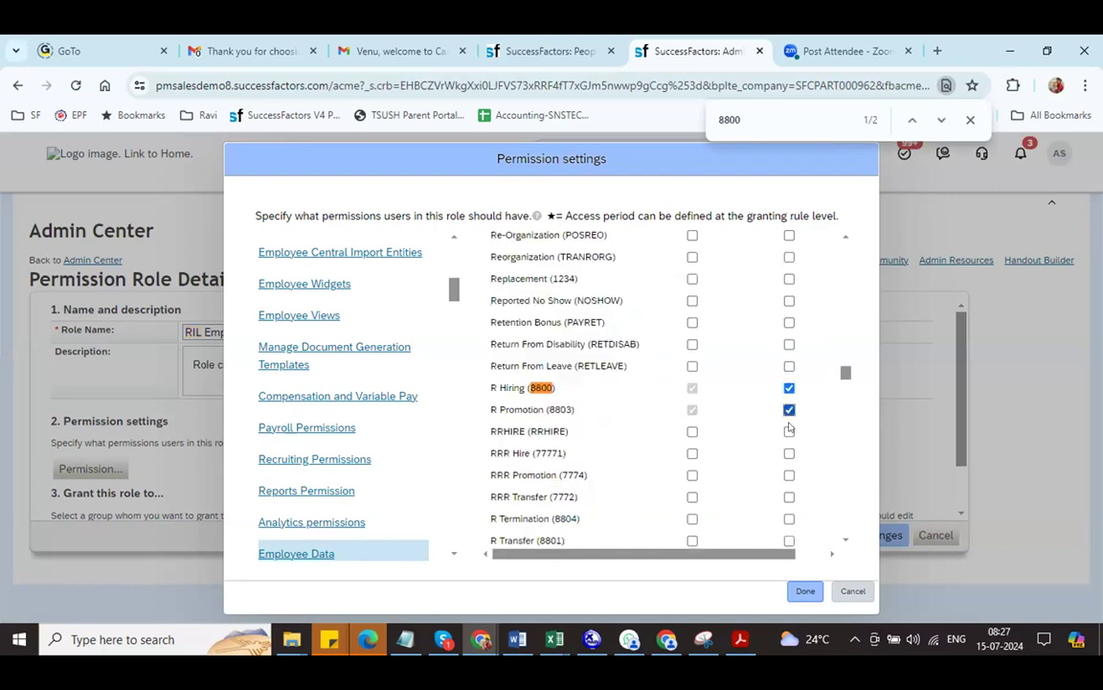
pyautogui.click(789, 431)
pyautogui.click(789, 431)
pyautogui.click(789, 518)
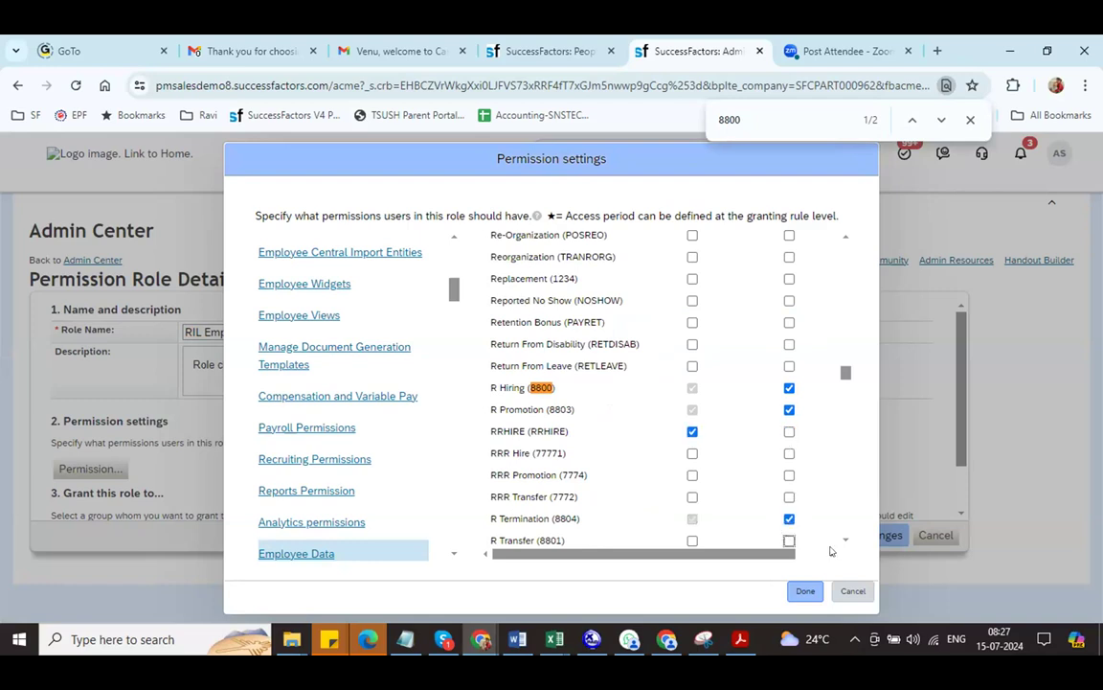
pyautogui.scroll(-2, 842, 538)
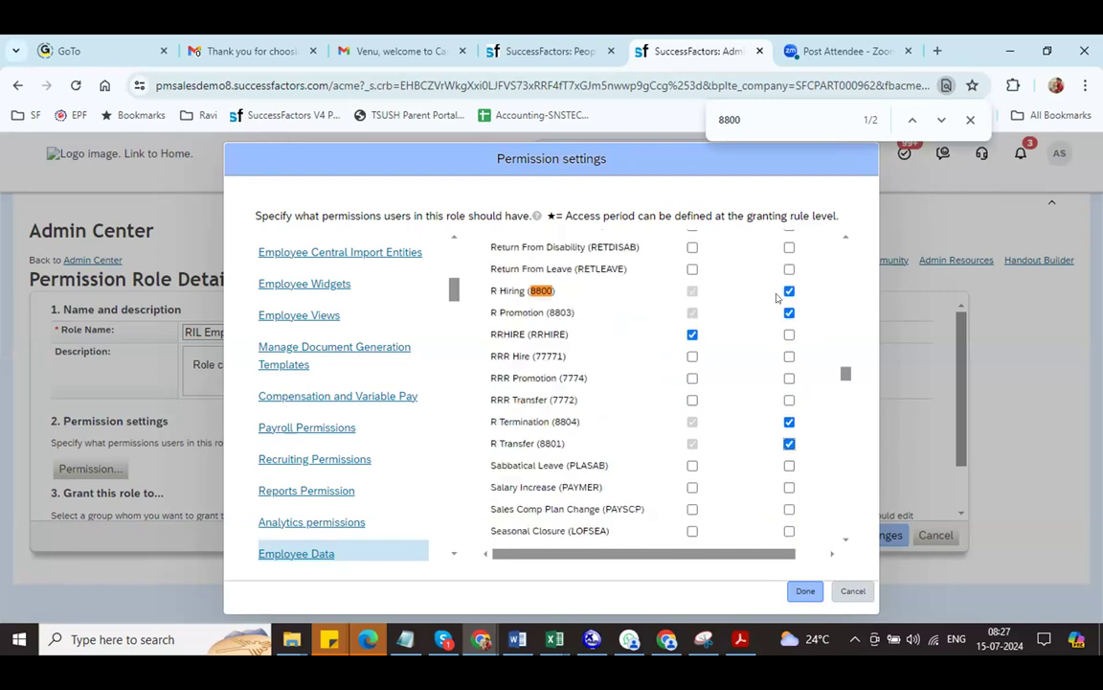
# Find the pay components with codes 8800 and 8801, granting View and Edit for R Basic Salary, R Bonus and R HRA.
pyautogui.click(939, 119)
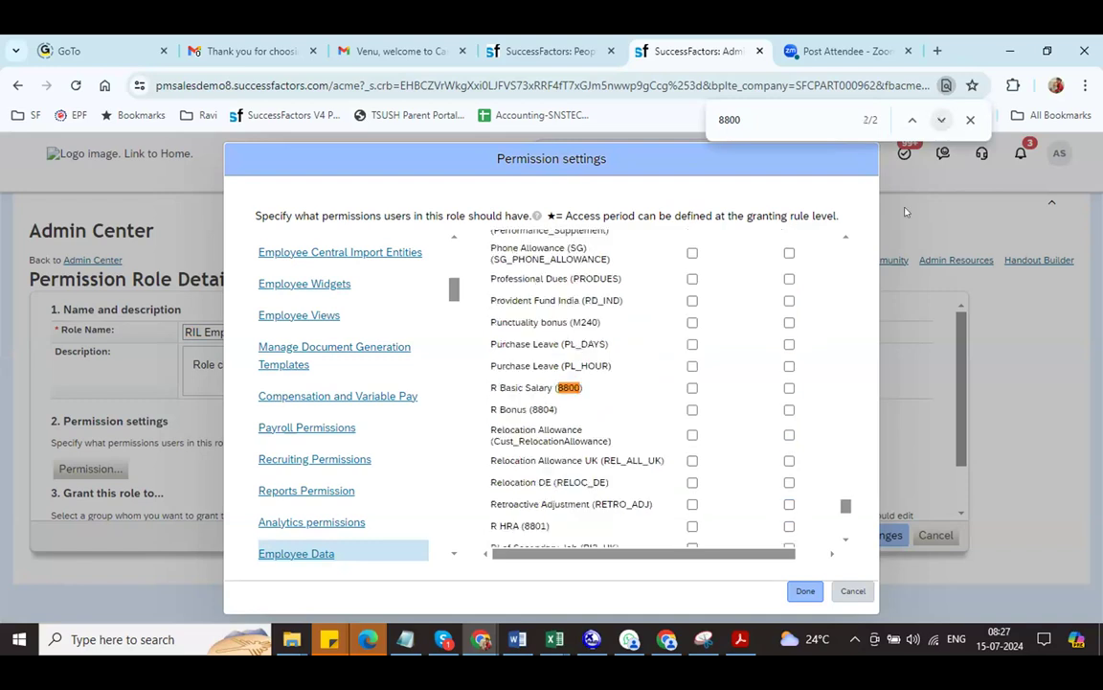
pyautogui.click(786, 388)
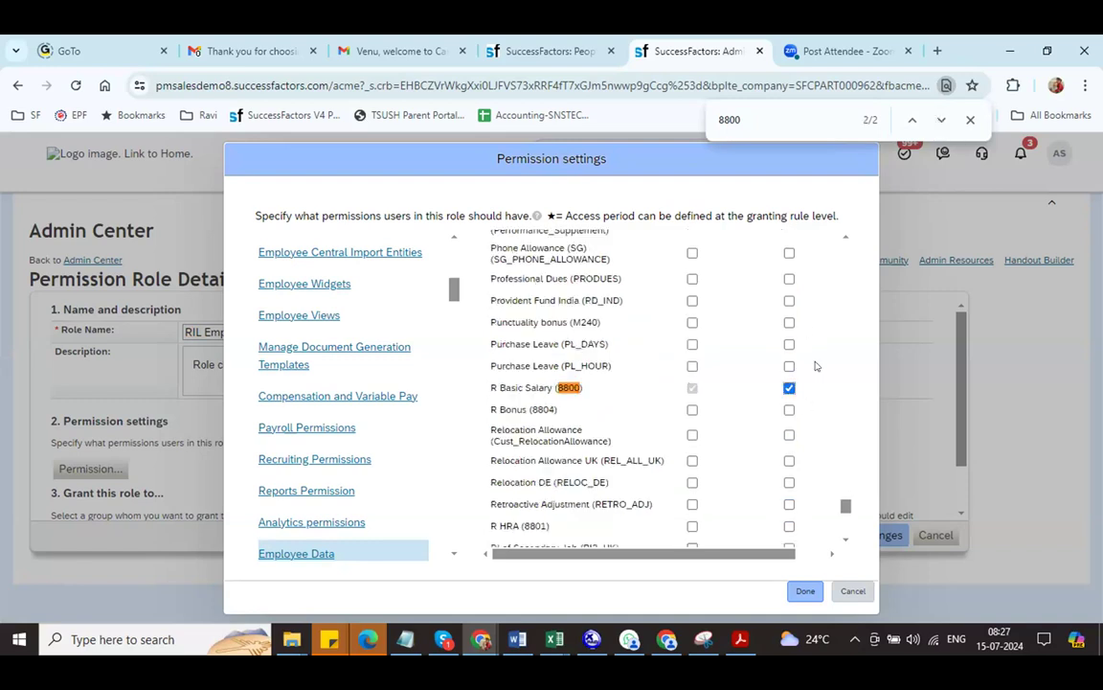
pyautogui.click(789, 410)
pyautogui.click(756, 106)
pyautogui.press('BackSpace')
pyautogui.write('1')
pyautogui.click(789, 526)
pyautogui.scroll(-3, 844, 543)
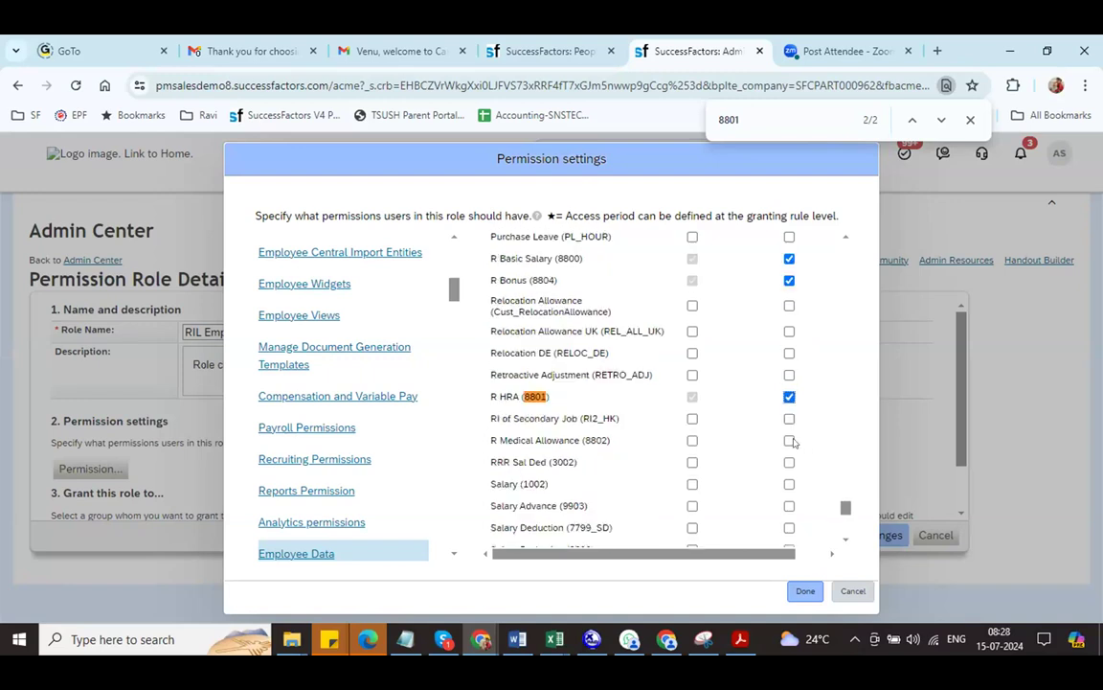
# Grant View for R Medical Allowance (8802) and remove Edit from R HRA, R Bonus and R Basic Salary, leaving them view-only.
pyautogui.click(692, 439)
pyautogui.click(788, 397)
pyautogui.click(789, 280)
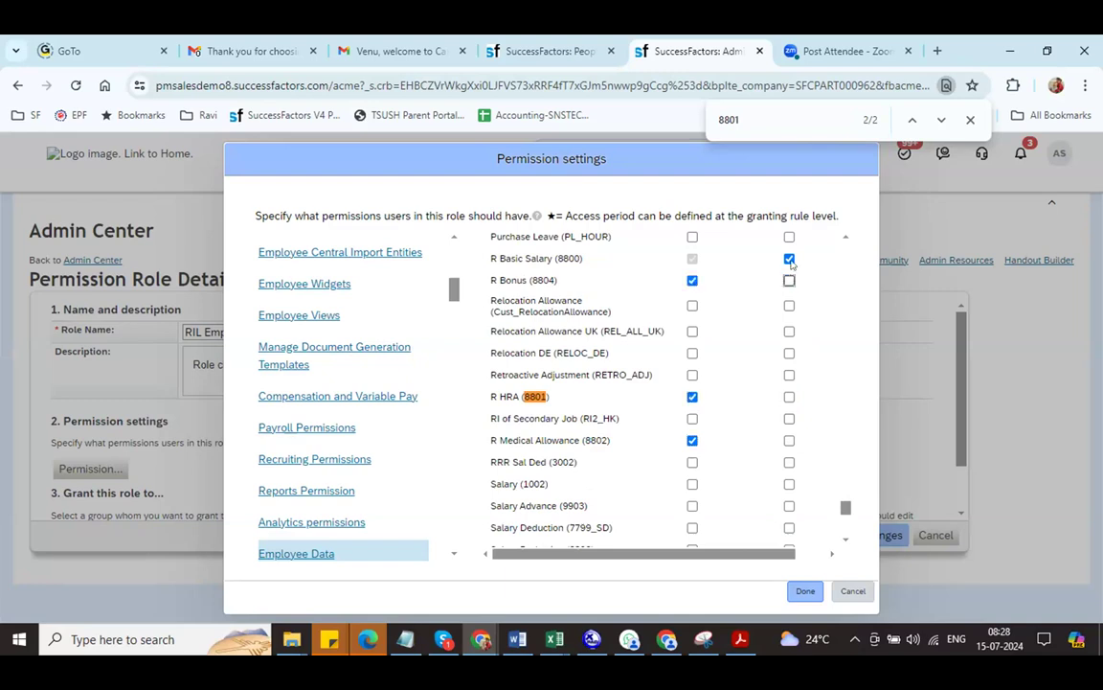
pyautogui.click(789, 259)
# Find code 8803 and grant View for the Salary Deduction (8803) pay component.
pyautogui.press('BackSpace')
pyautogui.write('3')
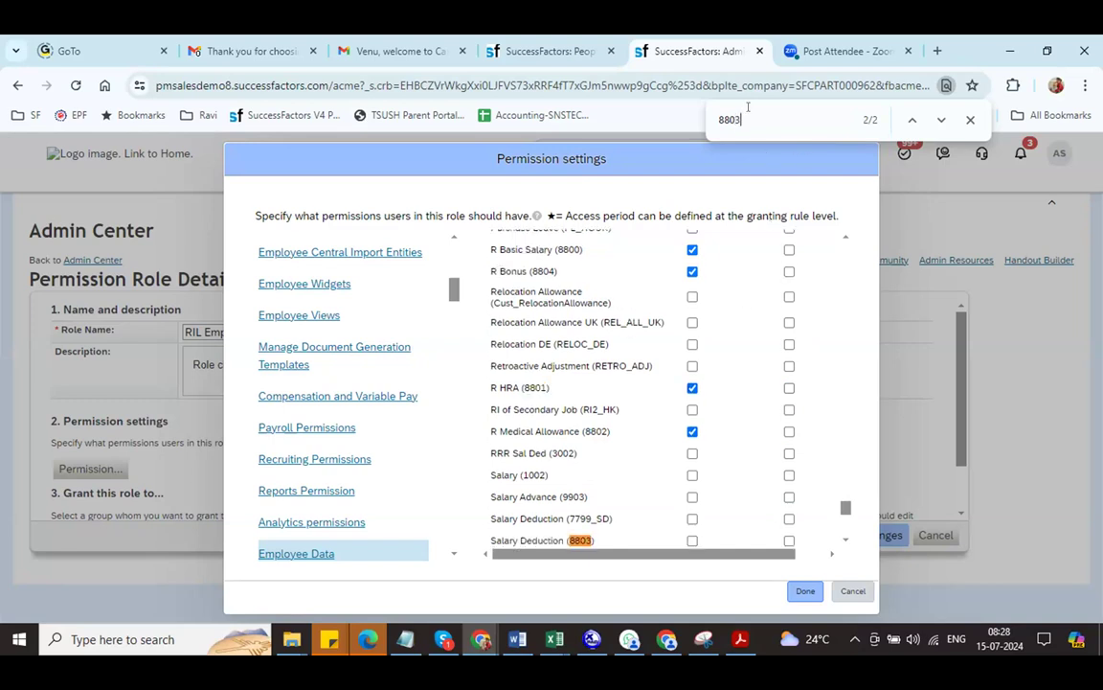
pyautogui.click(692, 540)
# Grant View for the Annualized Salary pay component group.
pyautogui.moveTo(846, 507); pyautogui.dragTo(867, 406)
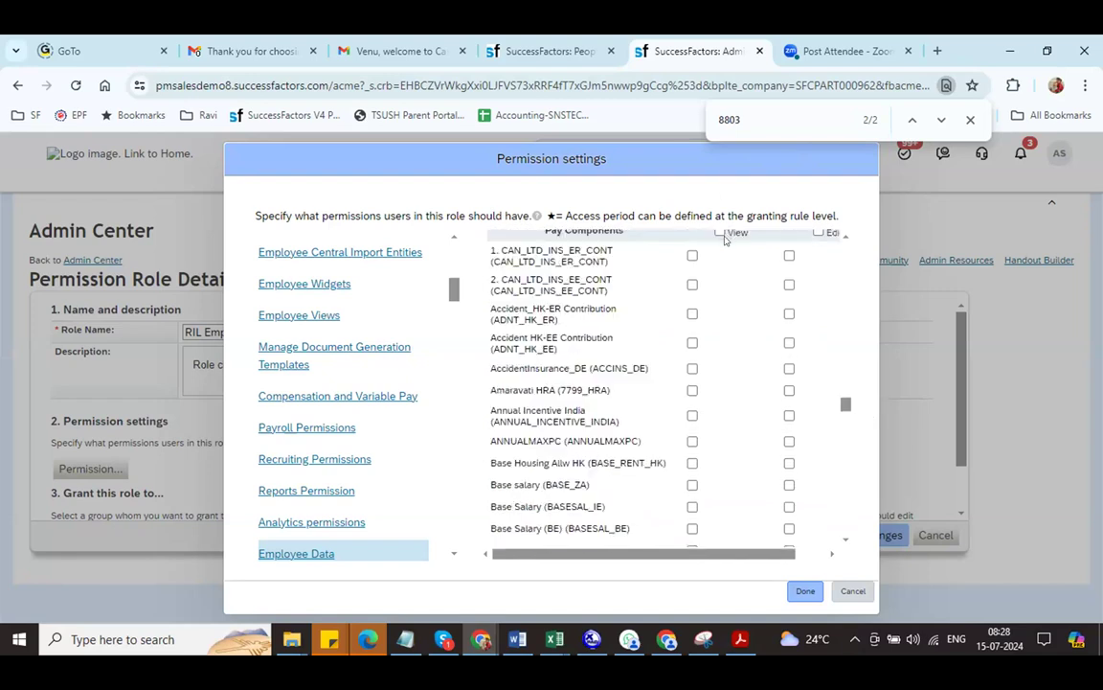
pyautogui.scroll(1, 843, 382)
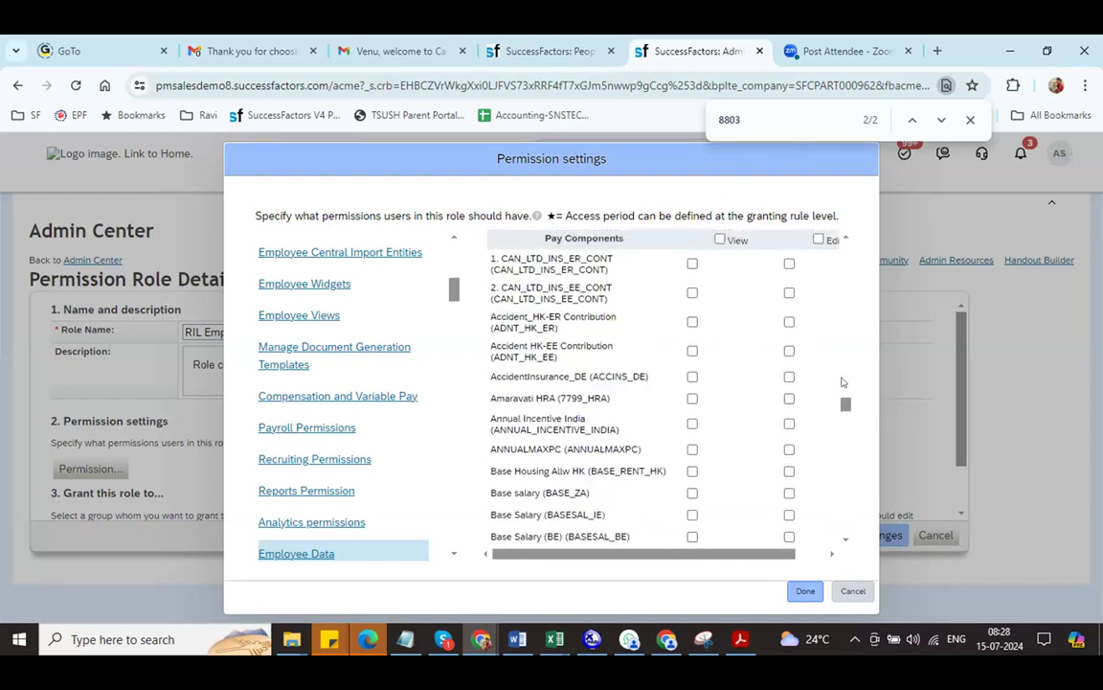
pyautogui.scroll(3, 842, 382)
pyautogui.scroll(3, 822, 377)
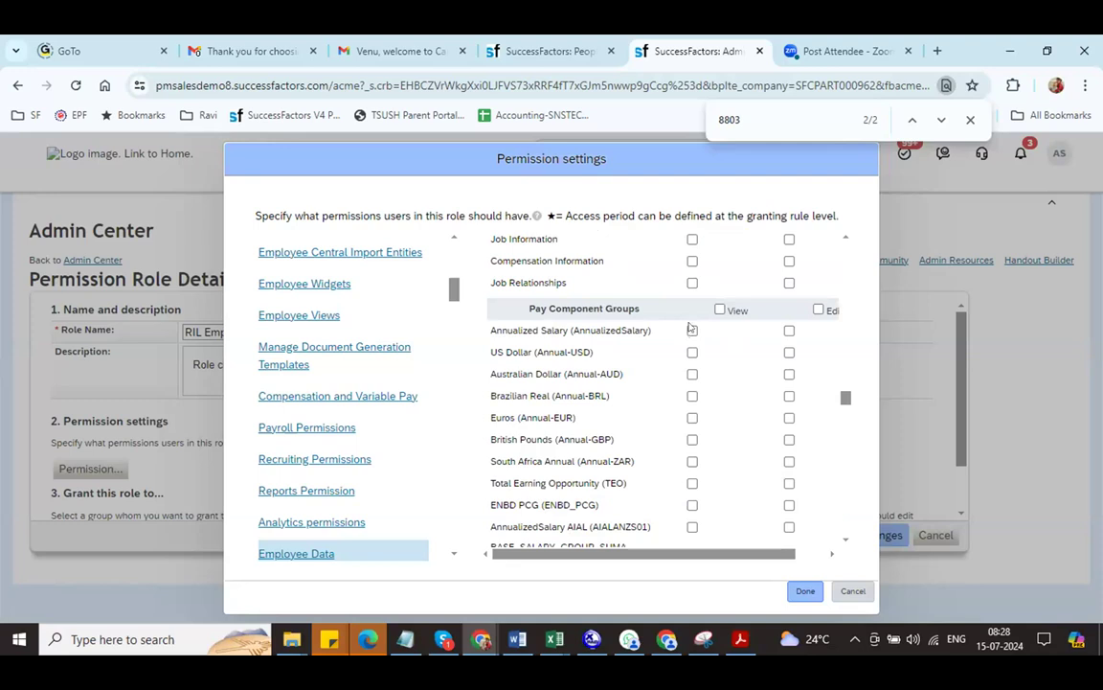
pyautogui.click(691, 331)
# Grant View for every item under View Workflow Approval History and Transactions Pending Approval.
pyautogui.scroll(3, 778, 482)
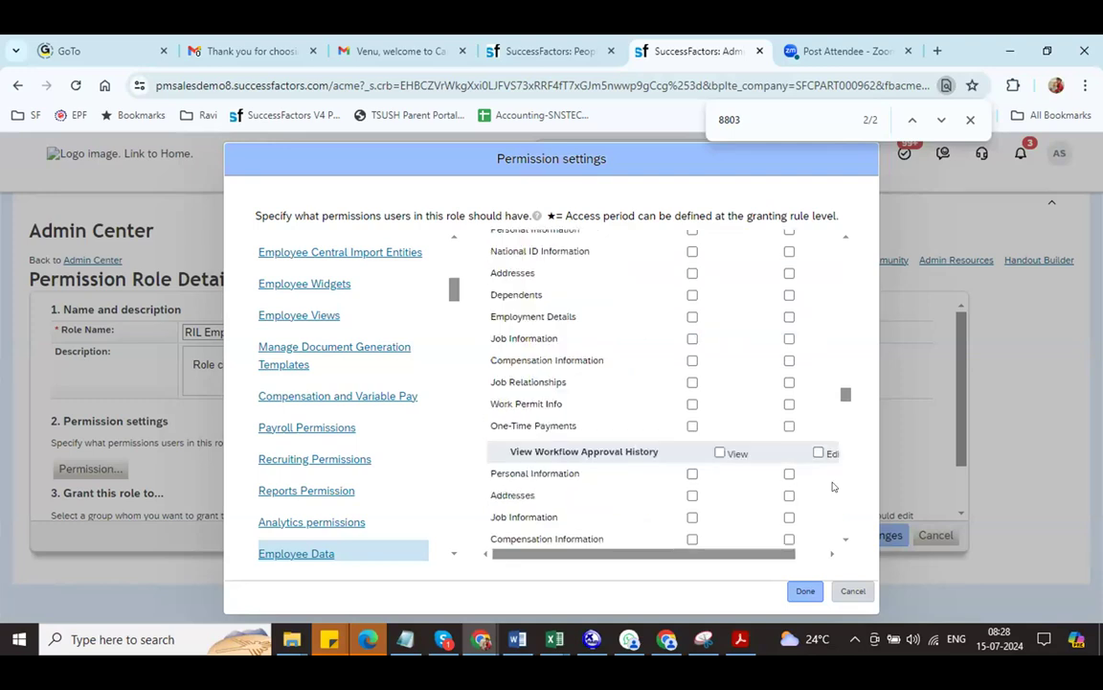
pyautogui.scroll(-1, 762, 483)
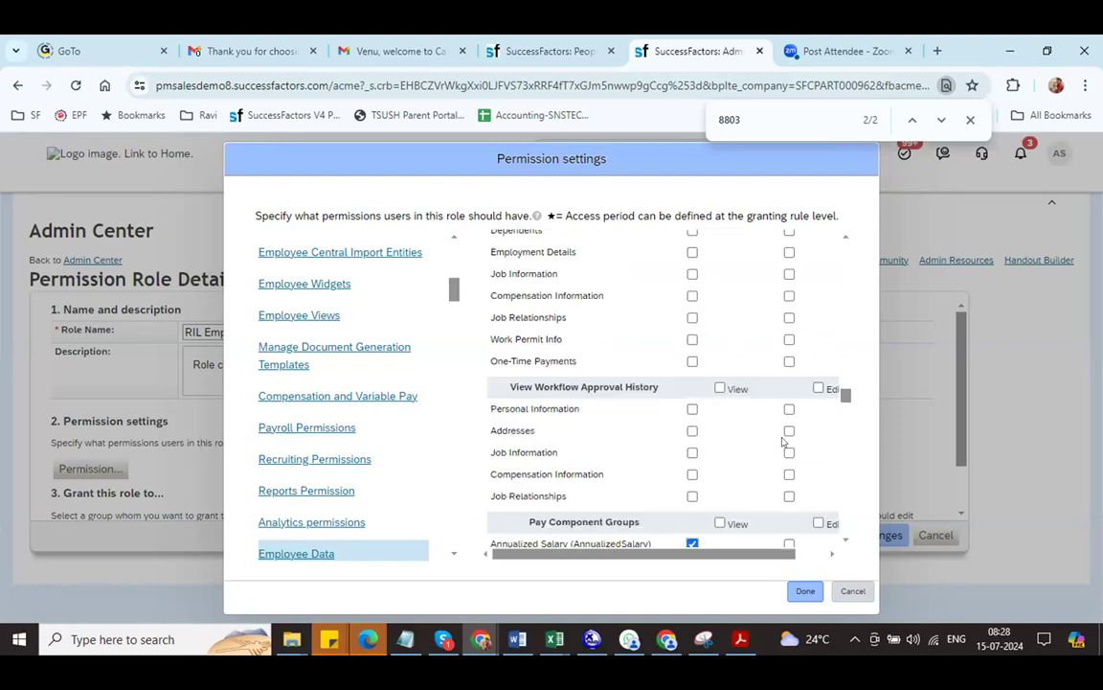
pyautogui.click(719, 388)
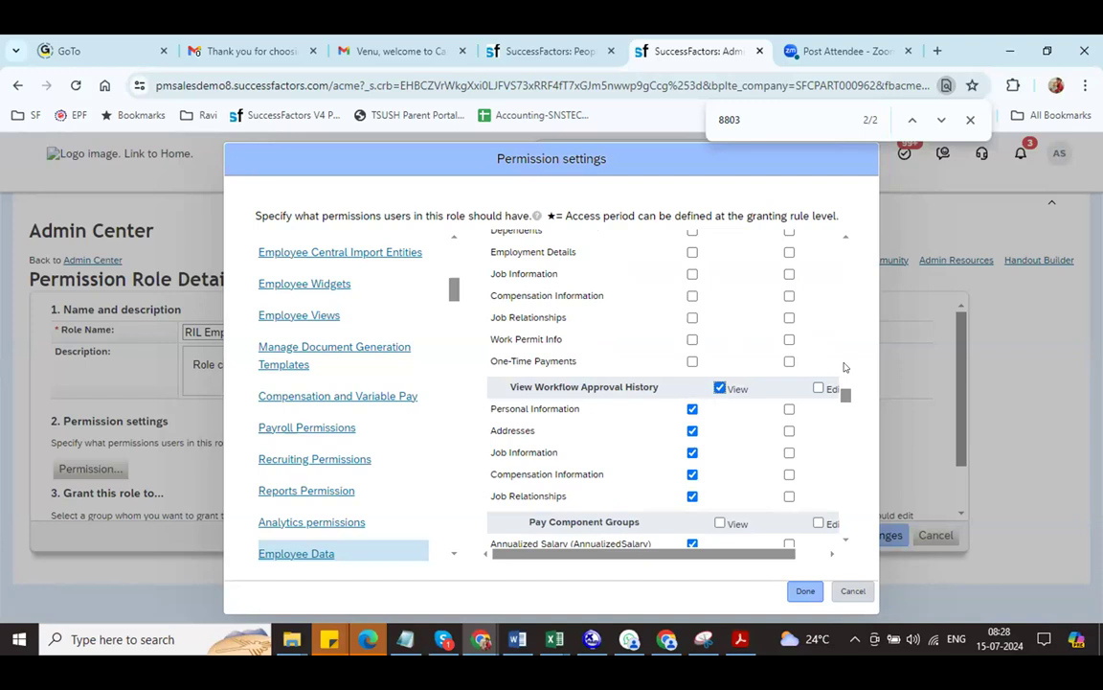
pyautogui.scroll(-5, 719, 354)
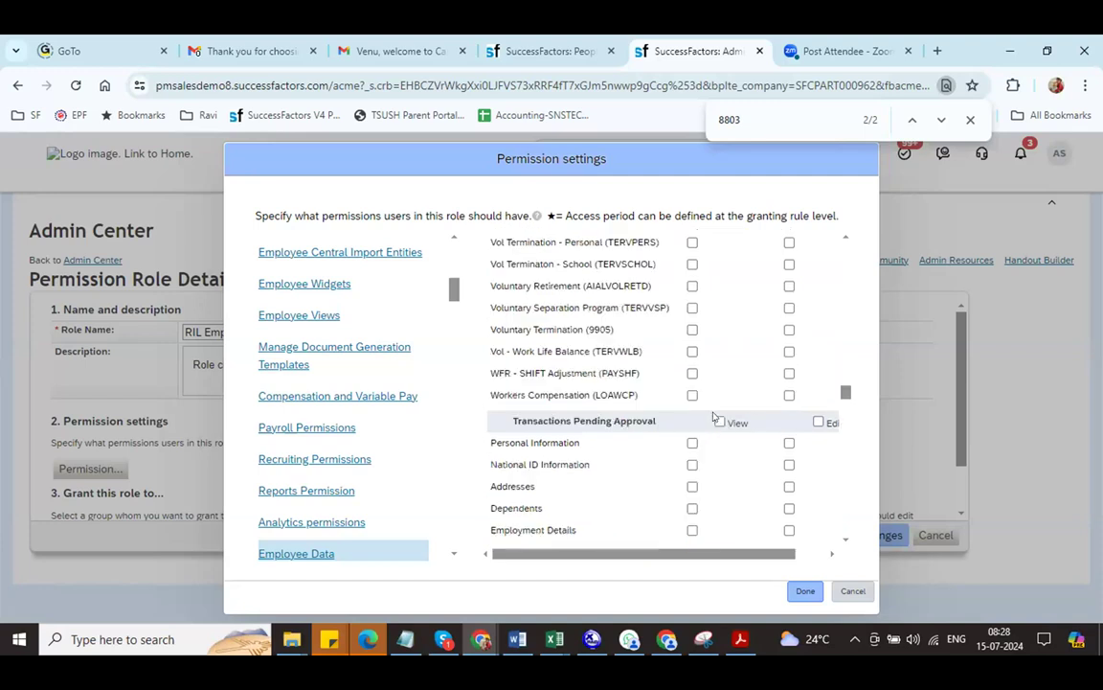
pyautogui.click(719, 421)
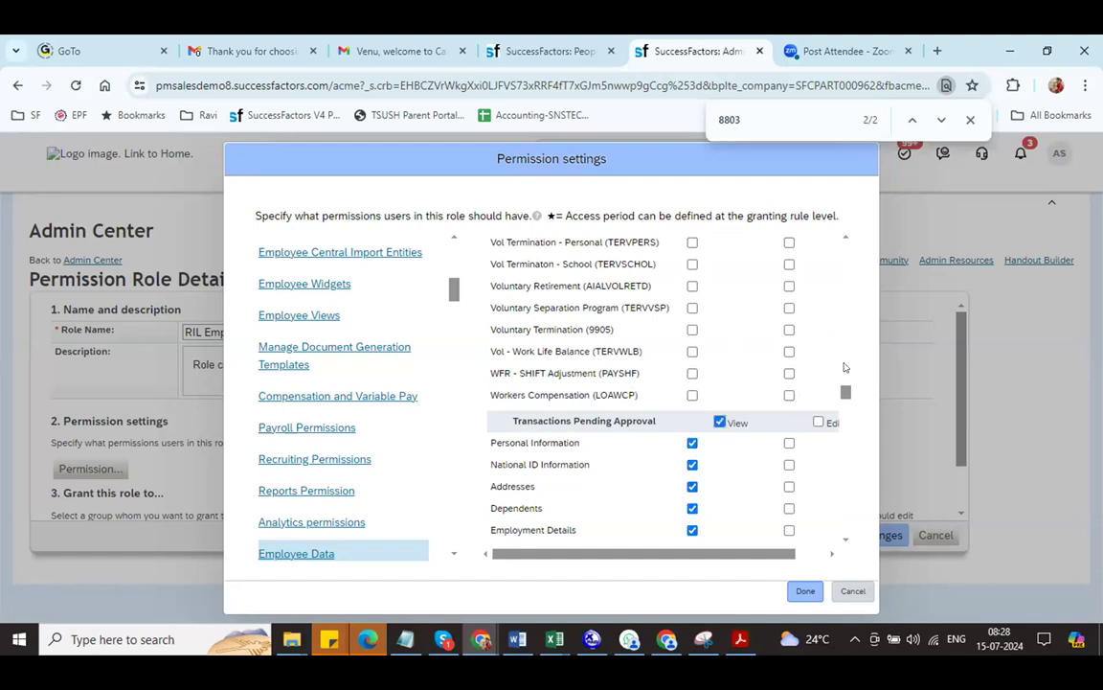
# Examine the Event Reasons, Future Dated Transaction Alerts and HR Actions sections of the Employee Data permissions.
pyautogui.scroll(3, 842, 362)
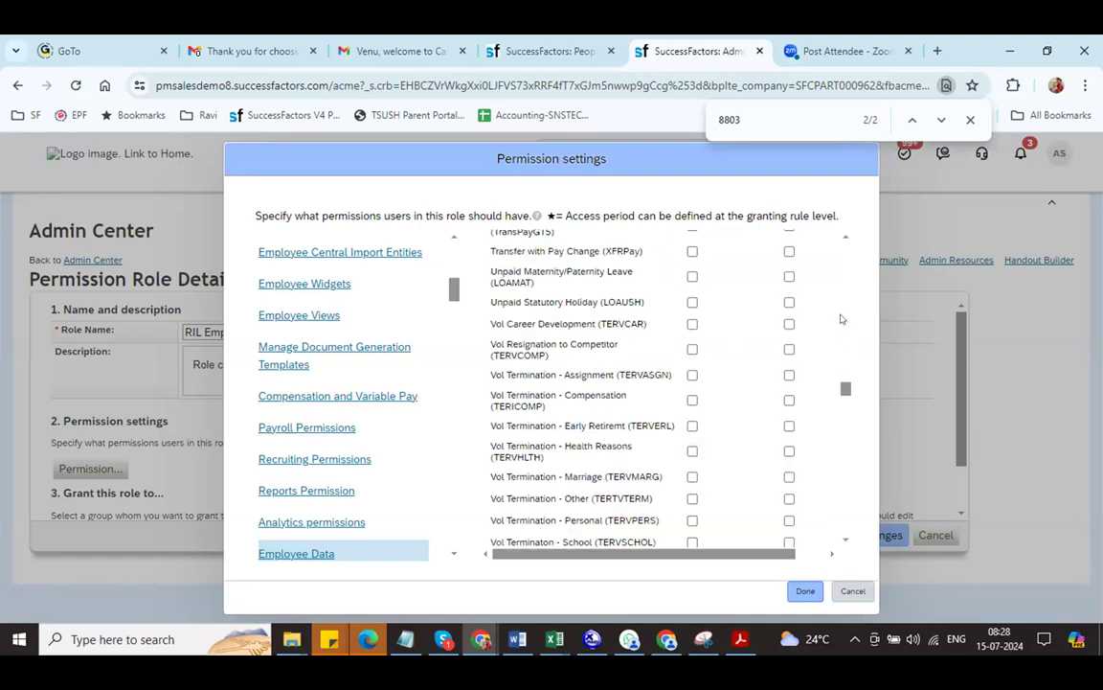
pyautogui.scroll(3, 840, 317)
pyautogui.scroll(3, 841, 319)
pyautogui.scroll(3, 841, 319)
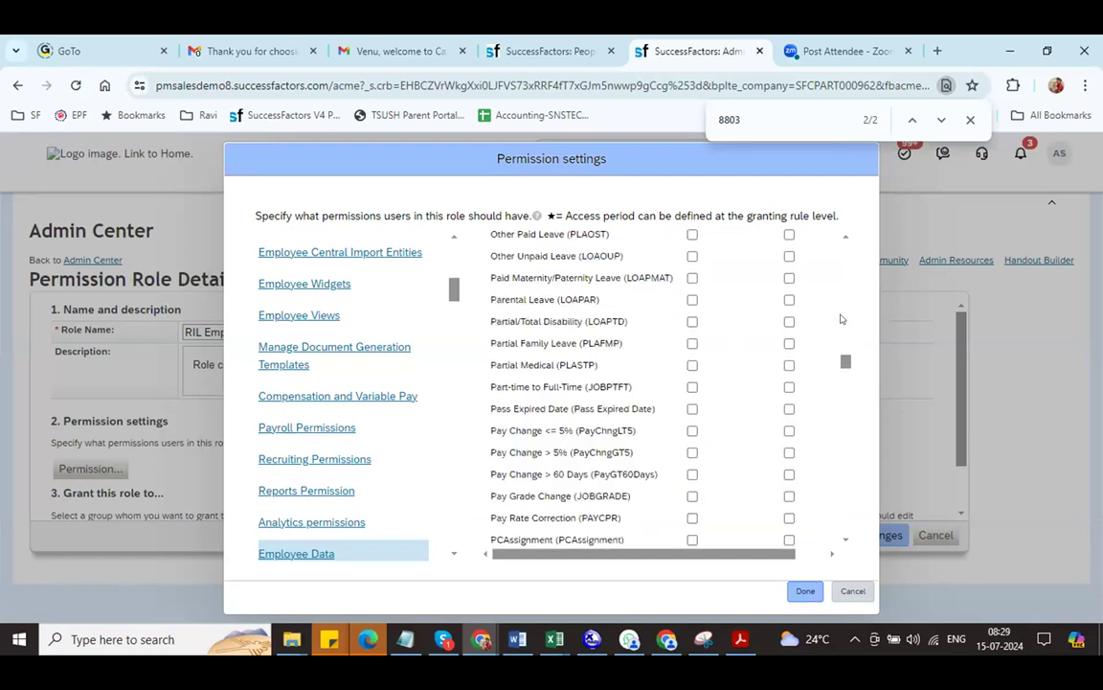
pyautogui.scroll(3, 841, 319)
pyautogui.scroll(3, 841, 303)
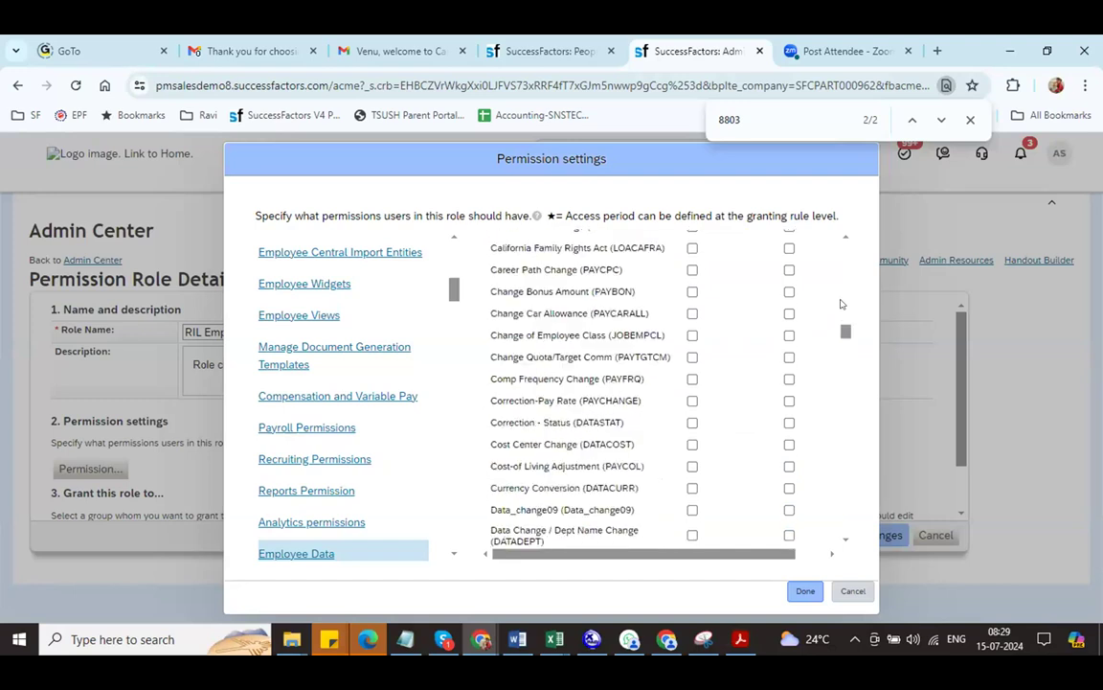
pyautogui.scroll(3, 841, 304)
pyautogui.scroll(-3, 840, 369)
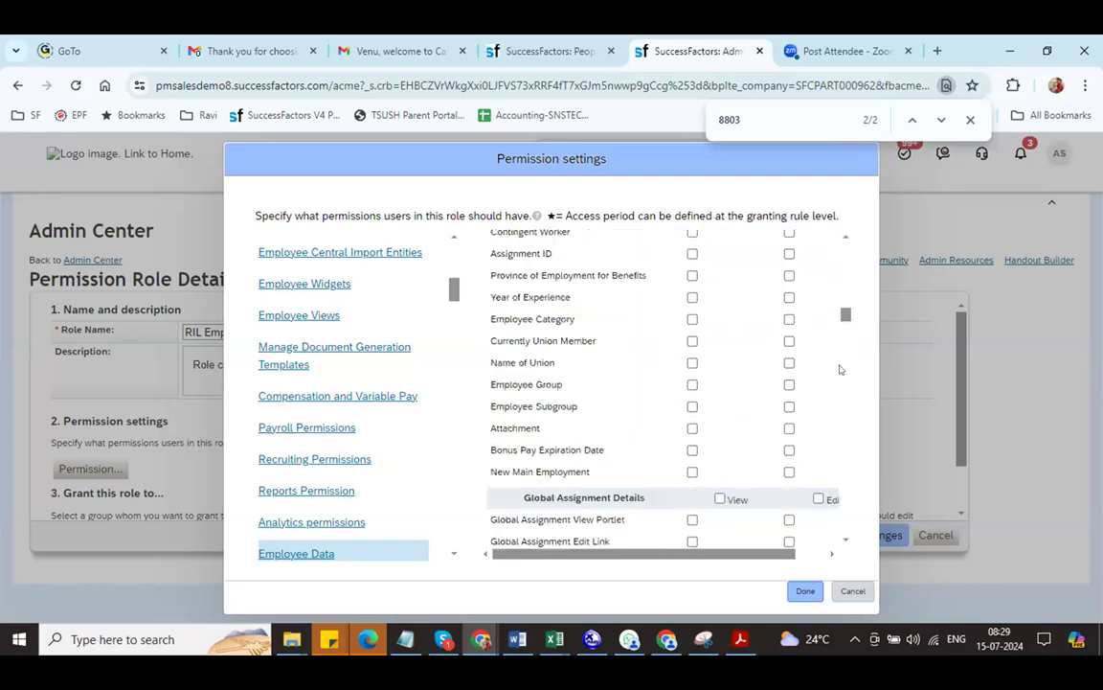
pyautogui.scroll(-3, 840, 368)
pyautogui.scroll(-3, 840, 368)
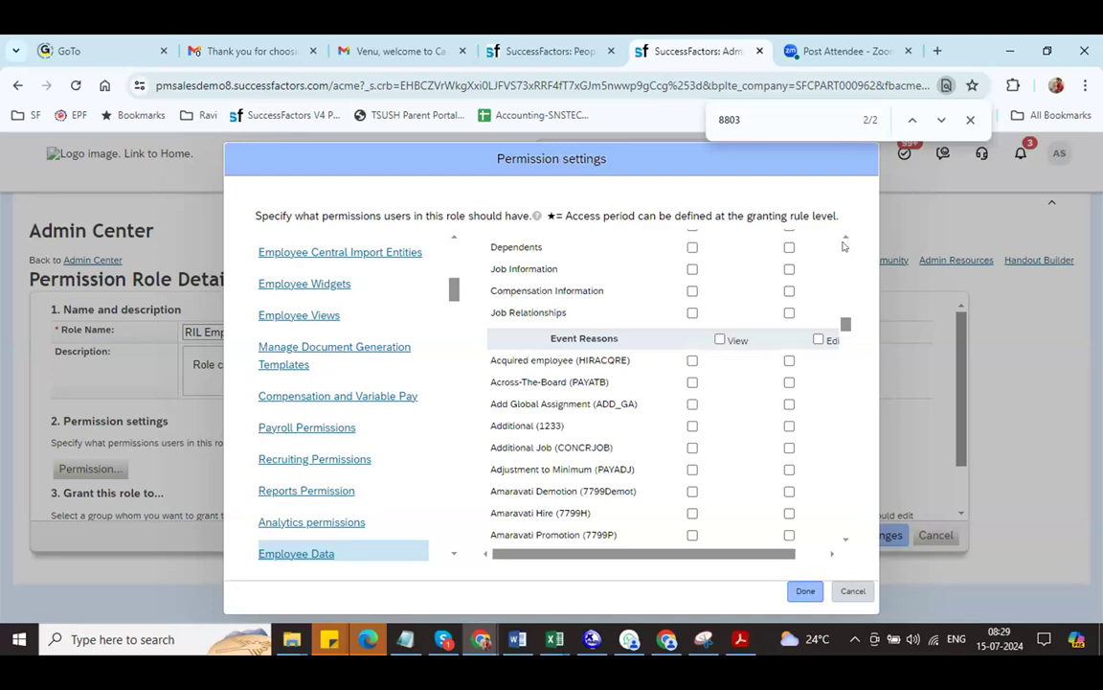
pyautogui.scroll(2, 843, 245)
pyautogui.scroll(1, 563, 318)
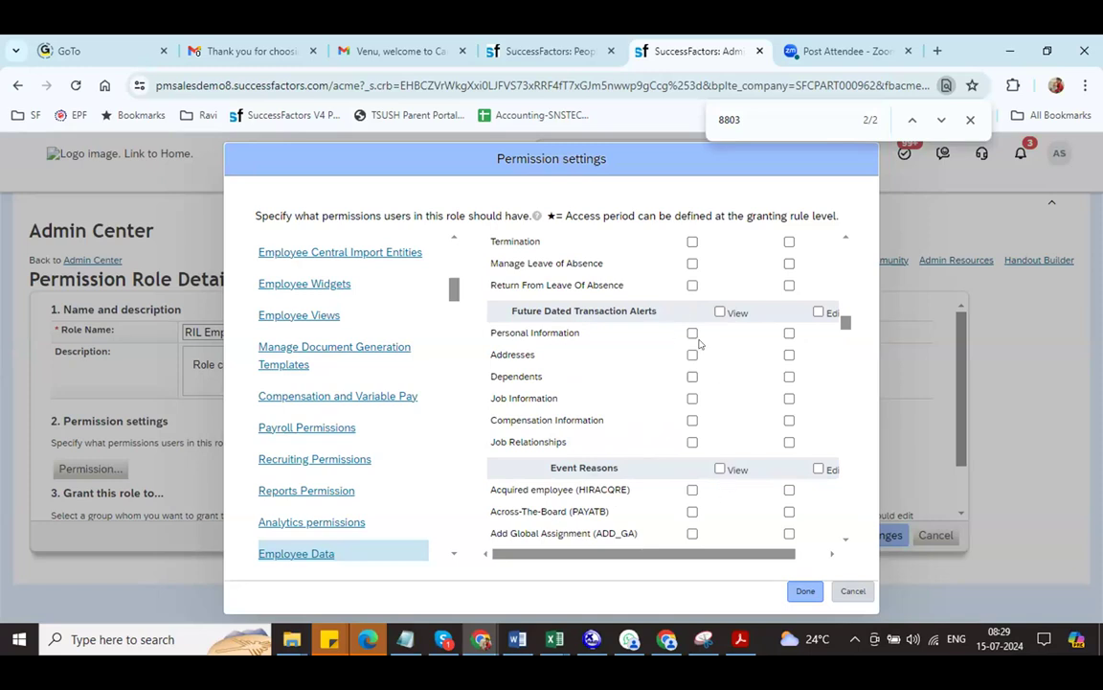
pyautogui.click(847, 235)
pyautogui.click(847, 235)
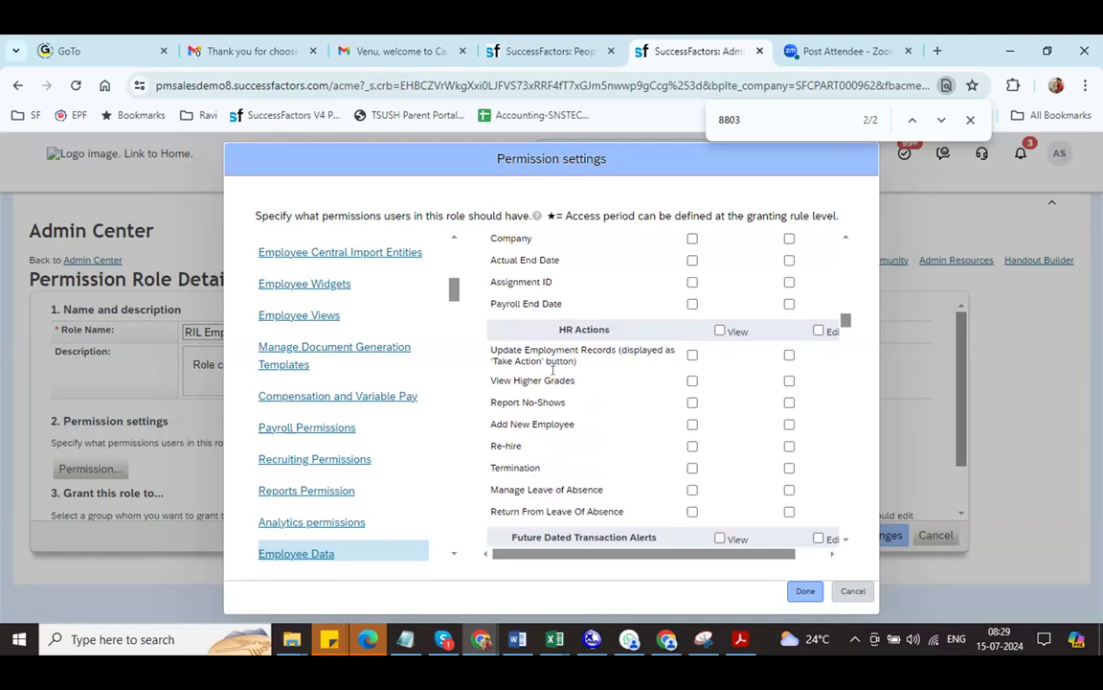
pyautogui.click(845, 239)
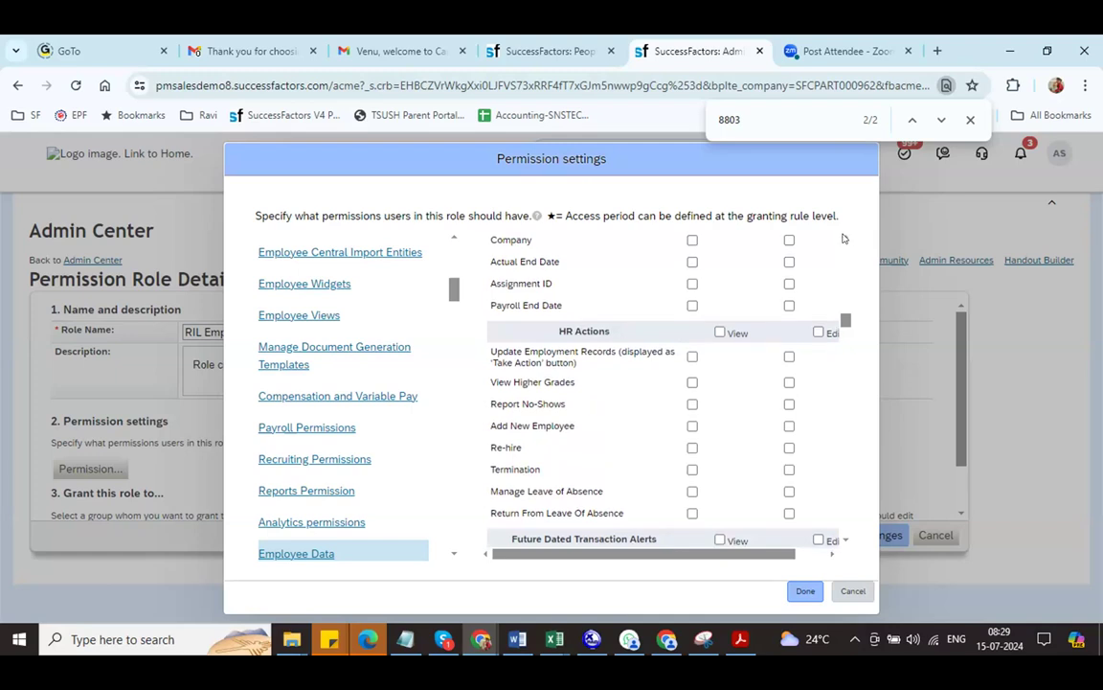
# Grant View for all fields in the Employment Details section.
pyautogui.scroll(7, 844, 238)
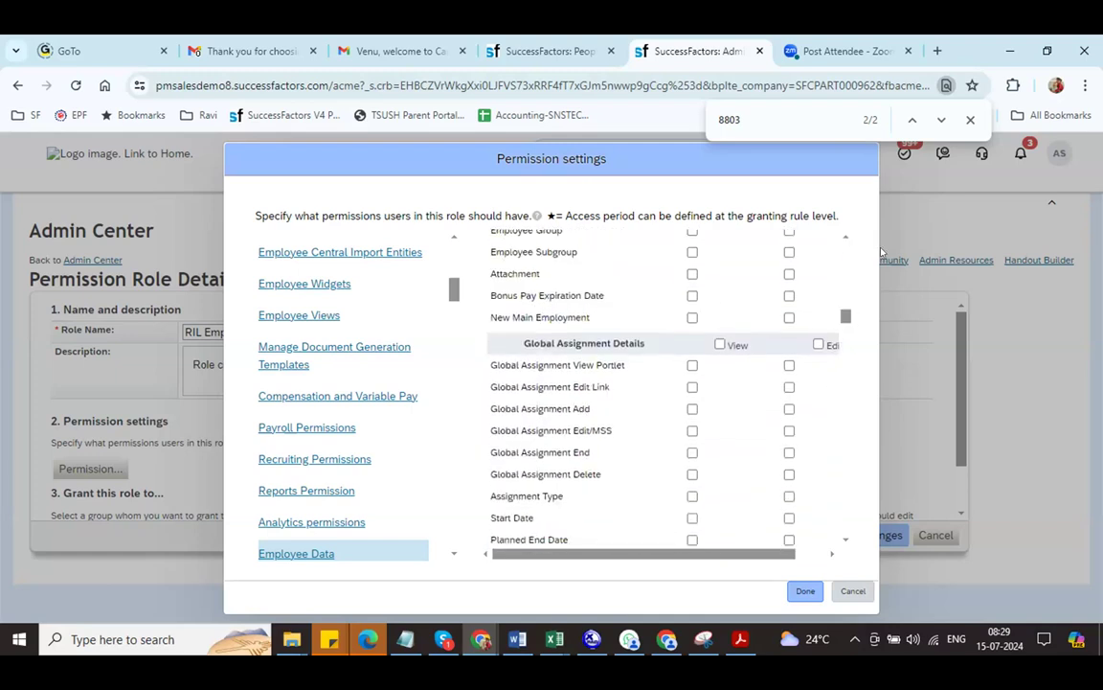
pyautogui.scroll(5, 844, 239)
pyautogui.scroll(3, 844, 238)
pyautogui.scroll(5, 844, 238)
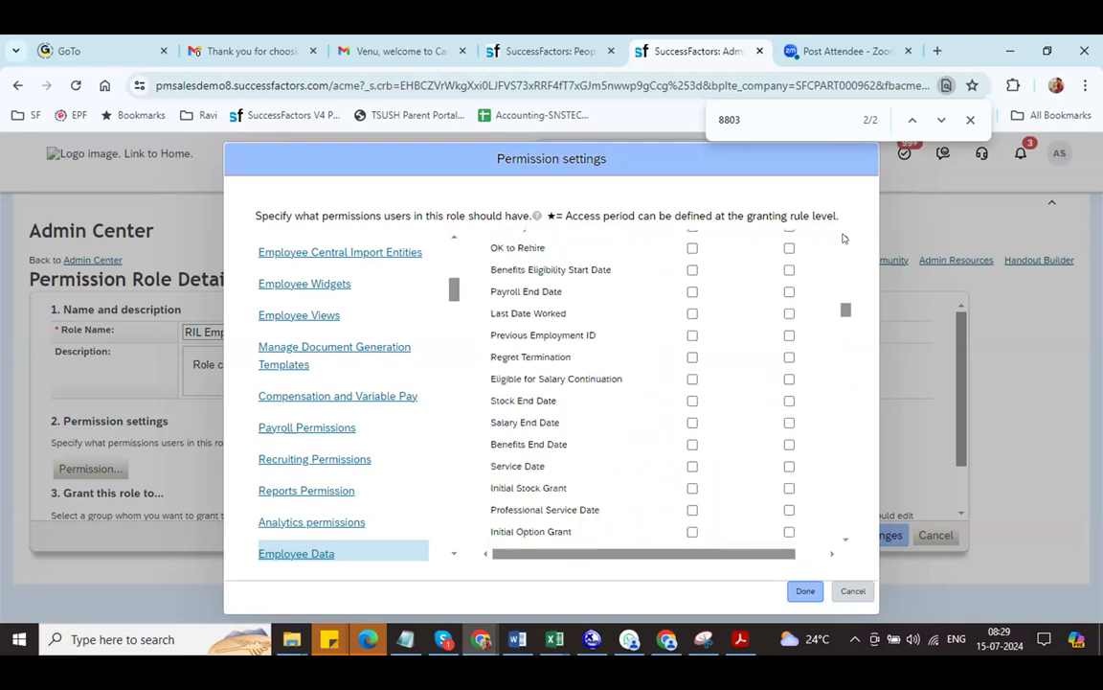
pyautogui.scroll(4, 844, 239)
pyautogui.scroll(5, 692, 414)
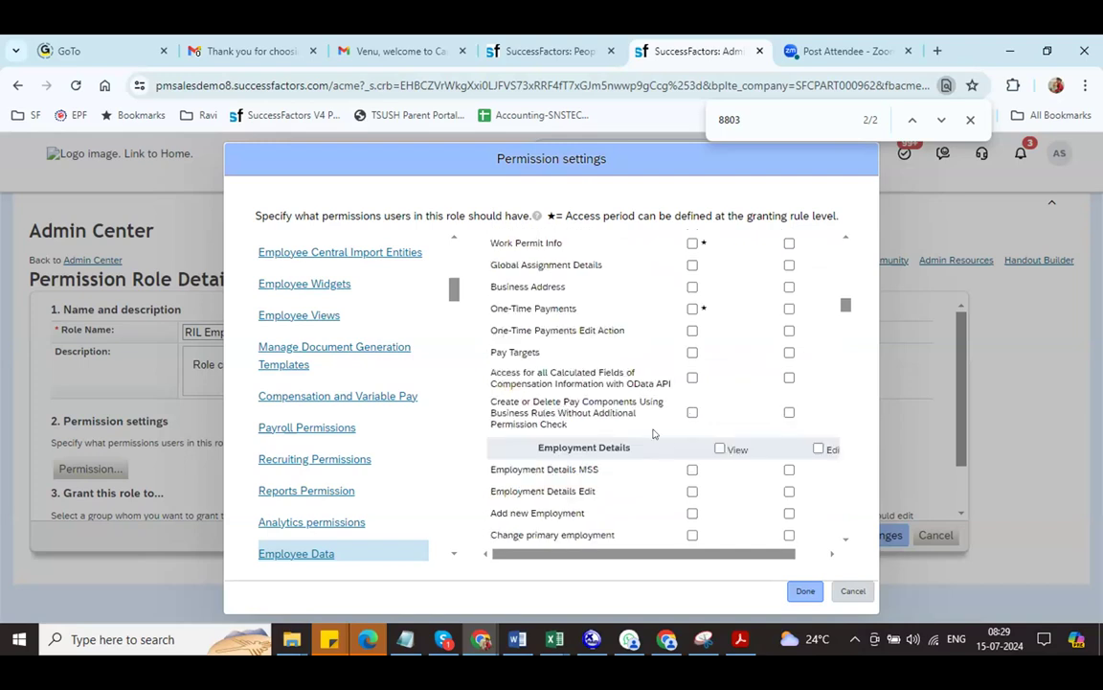
pyautogui.click(719, 447)
# Grant View for all items in the HR Information section, plus Edit for National ID Information.
pyautogui.scroll(3, 840, 266)
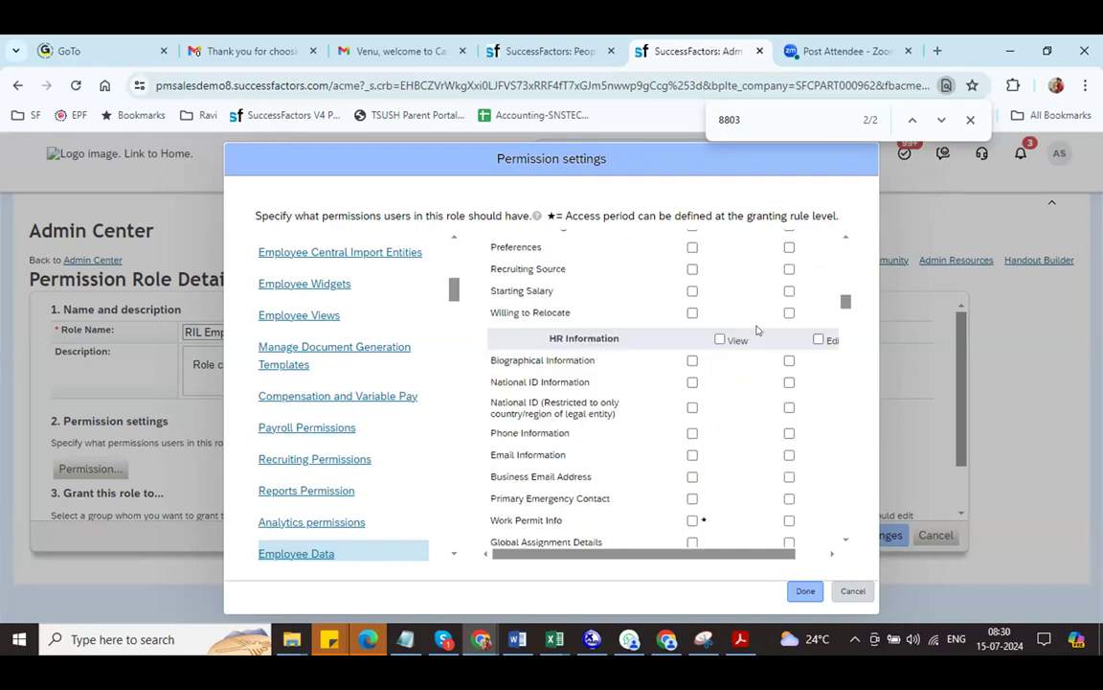
pyautogui.click(720, 340)
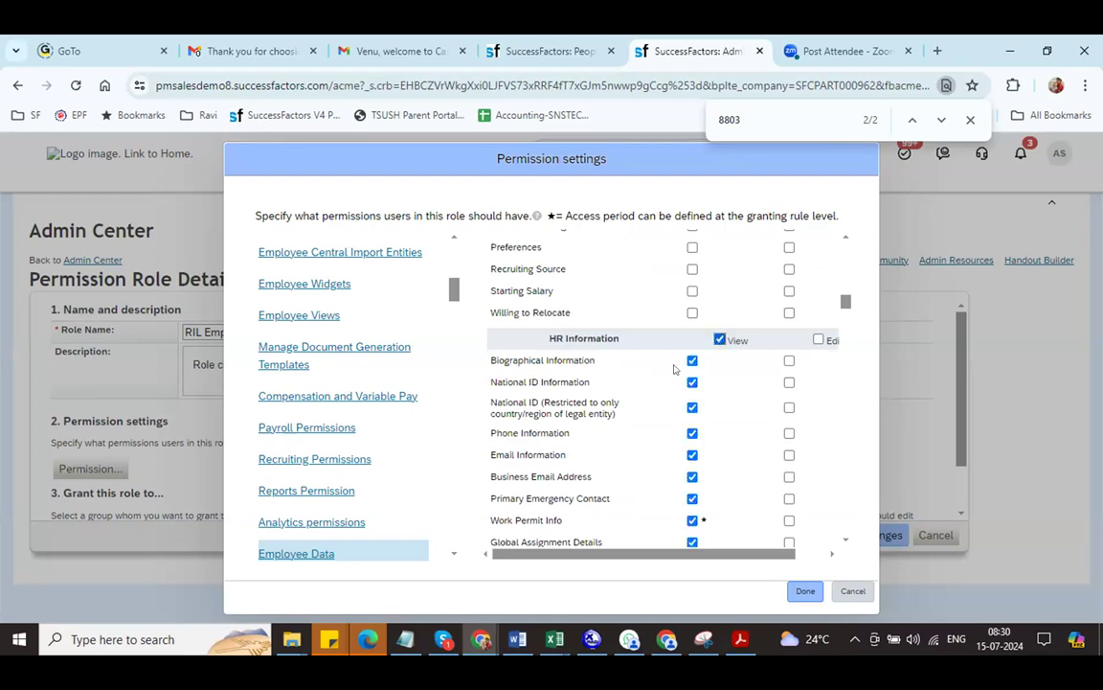
pyautogui.click(789, 384)
pyautogui.scroll(-1, 845, 538)
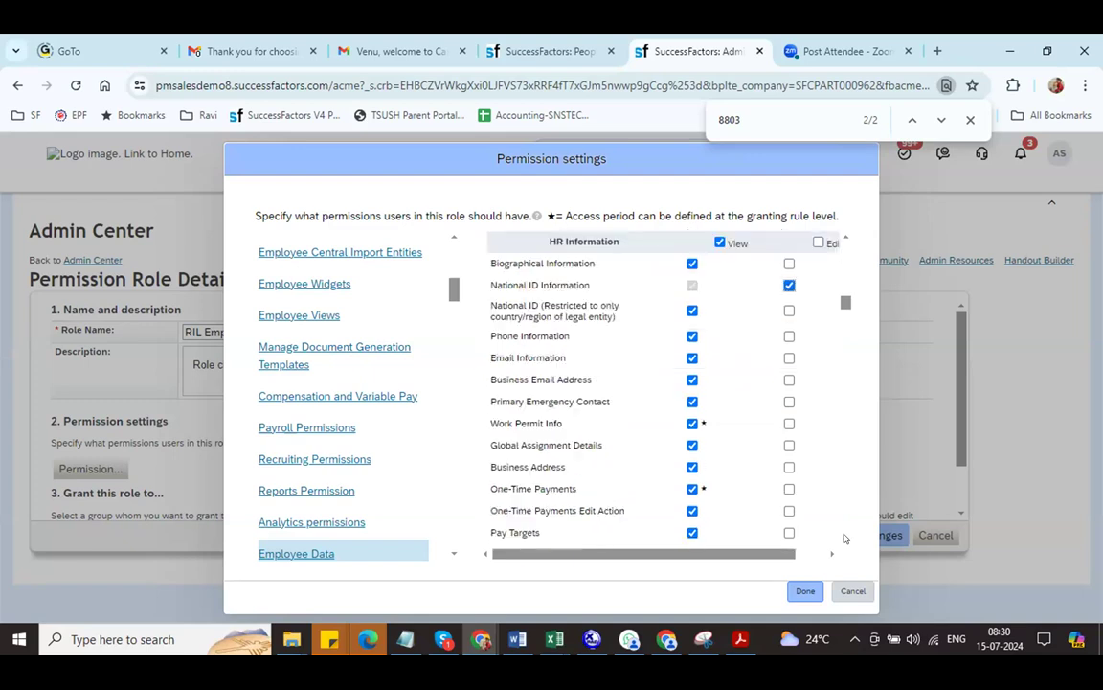
pyautogui.scroll(-1, 845, 538)
pyautogui.scroll(-2, 844, 539)
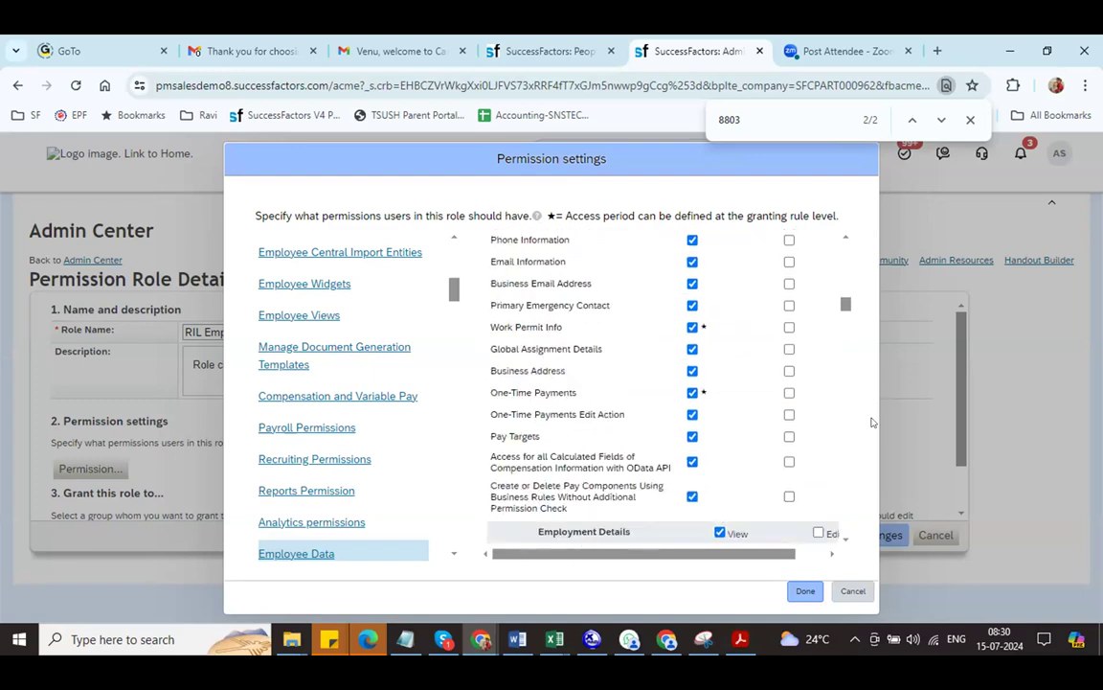
pyautogui.scroll(-1, 848, 350)
pyautogui.scroll(1, 843, 235)
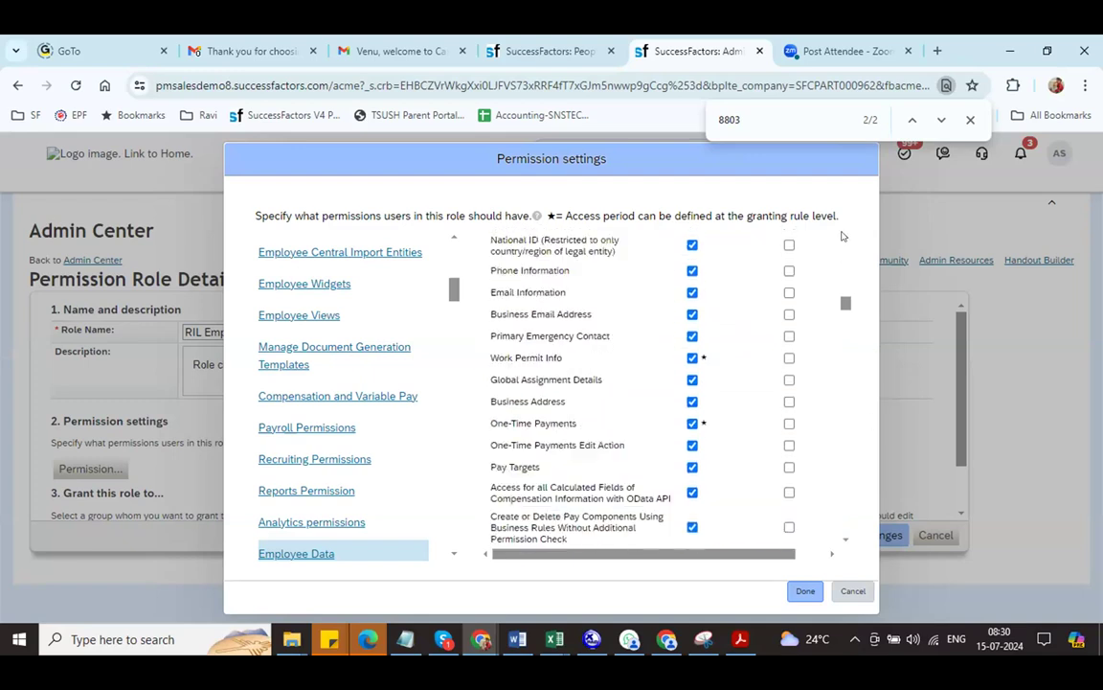
pyautogui.scroll(3, 843, 236)
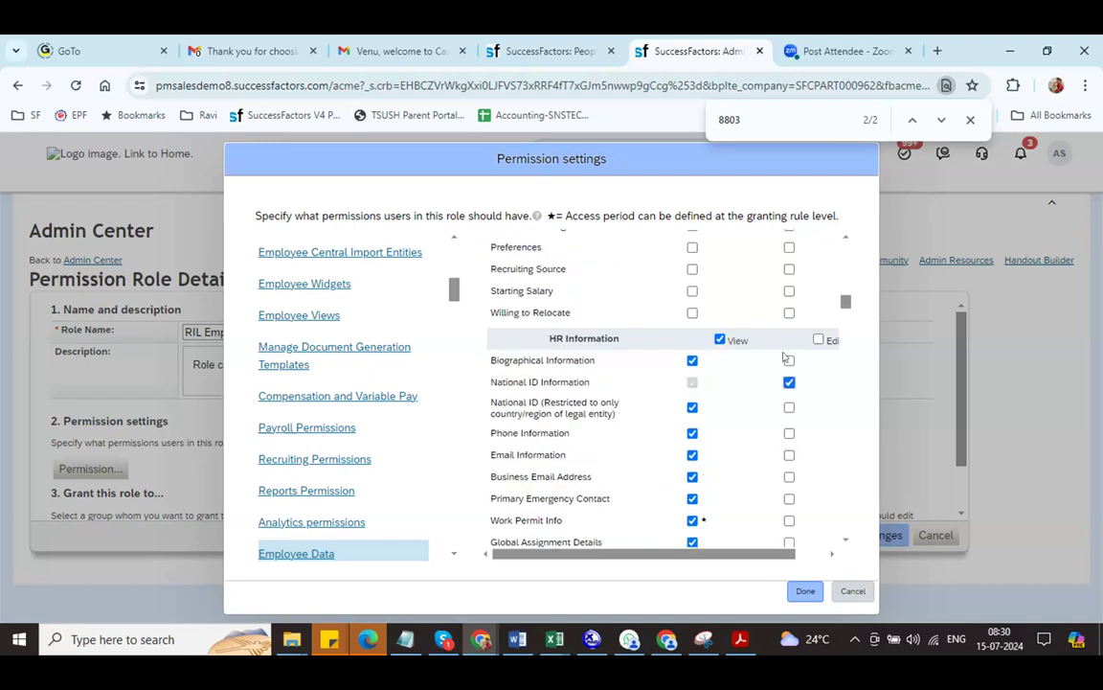
# Grant Edit for Biographical Information, National ID restricted to legal entity country/region, Phone Information, Email Information, Business Email Address and Primary Emergency Contact.
pyautogui.click(789, 408)
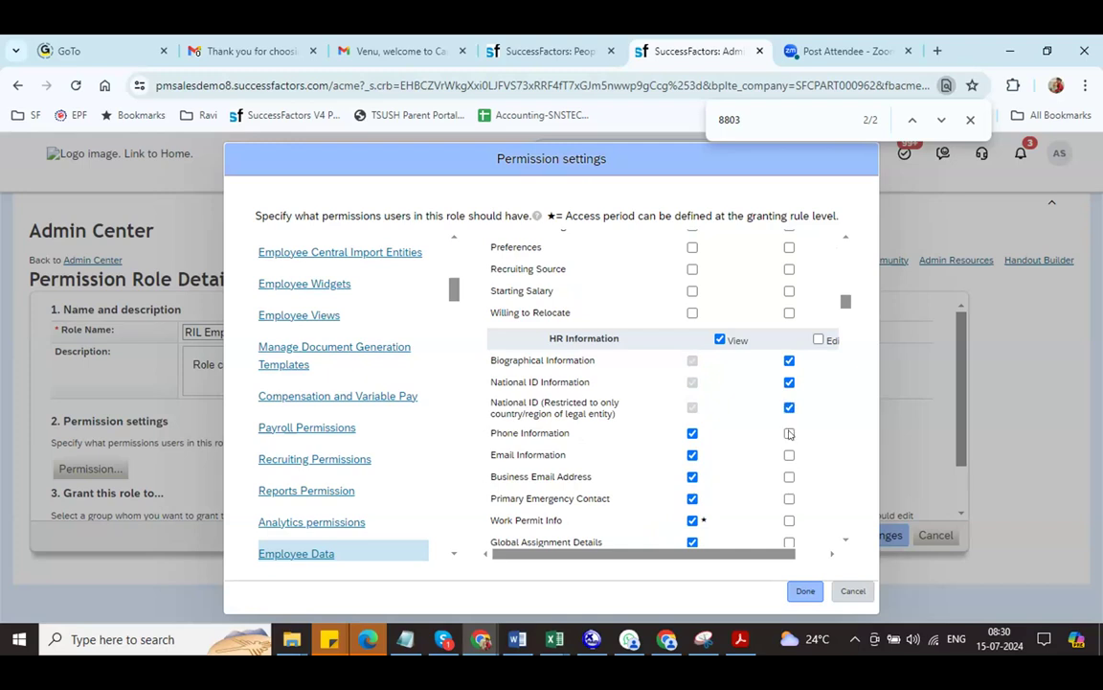
pyautogui.click(789, 433)
pyautogui.click(789, 455)
pyautogui.click(790, 477)
pyautogui.click(789, 499)
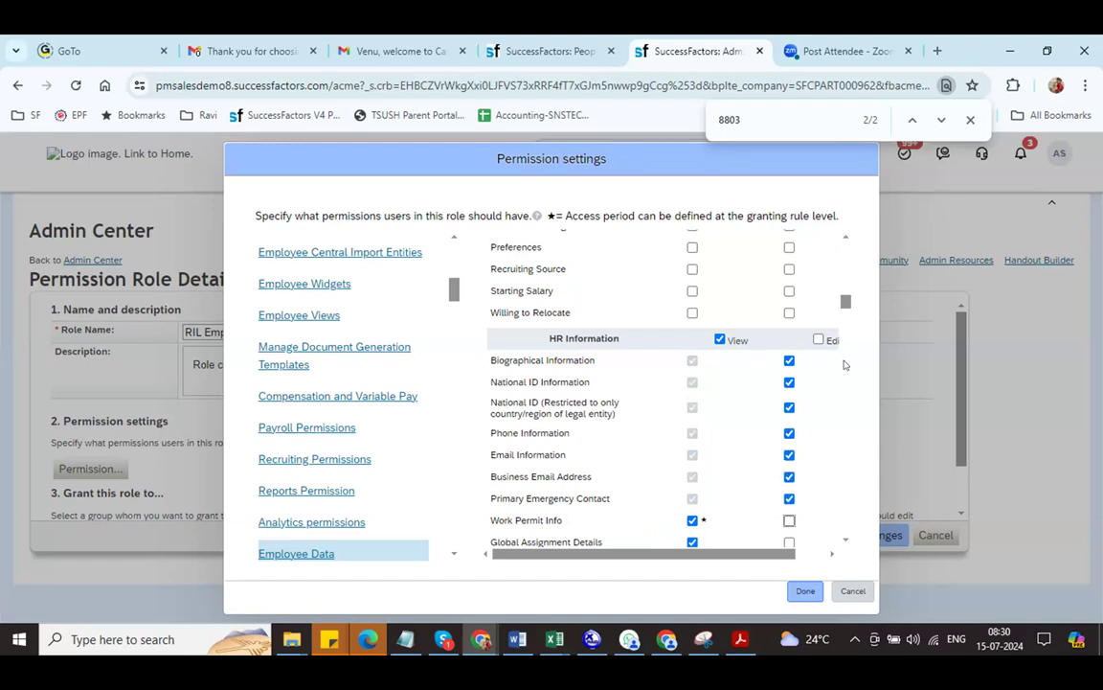
pyautogui.click(789, 520)
# Grant View for all fields in the User Information section.
pyautogui.scroll(1, 843, 240)
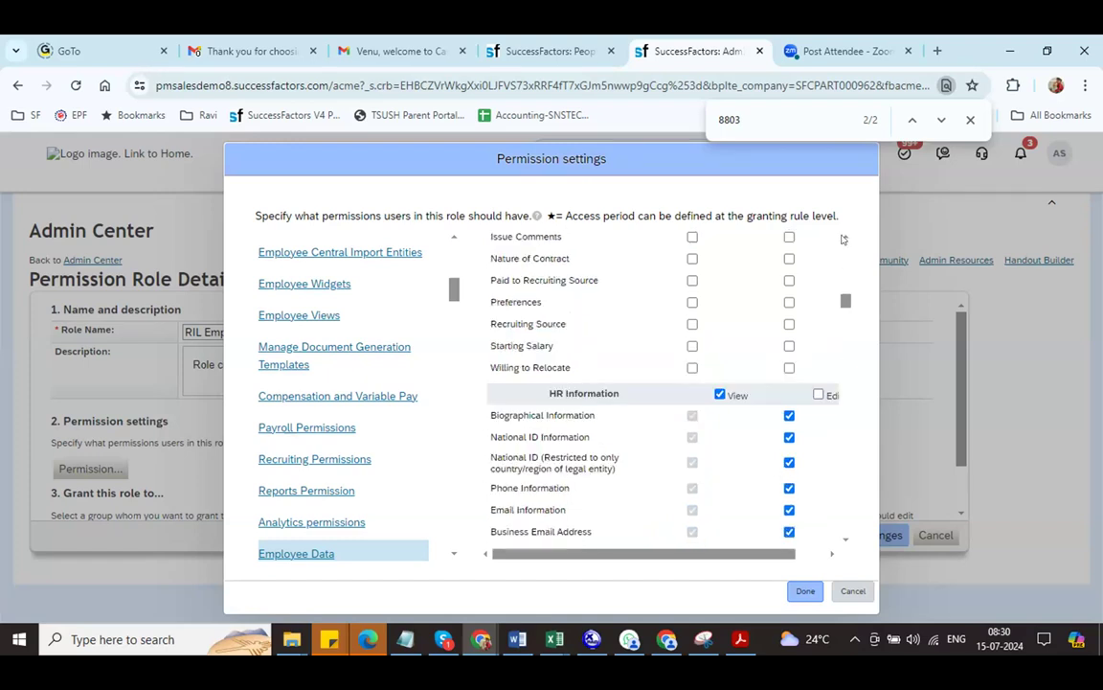
pyautogui.scroll(3, 715, 357)
pyautogui.scroll(1, 717, 369)
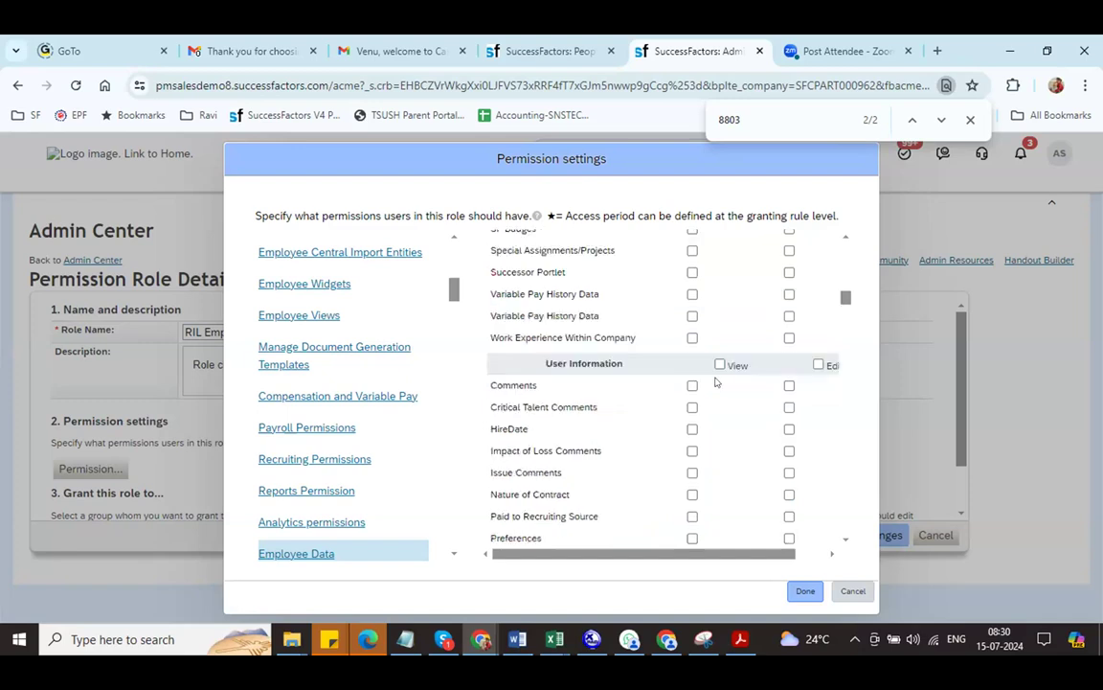
pyautogui.click(719, 364)
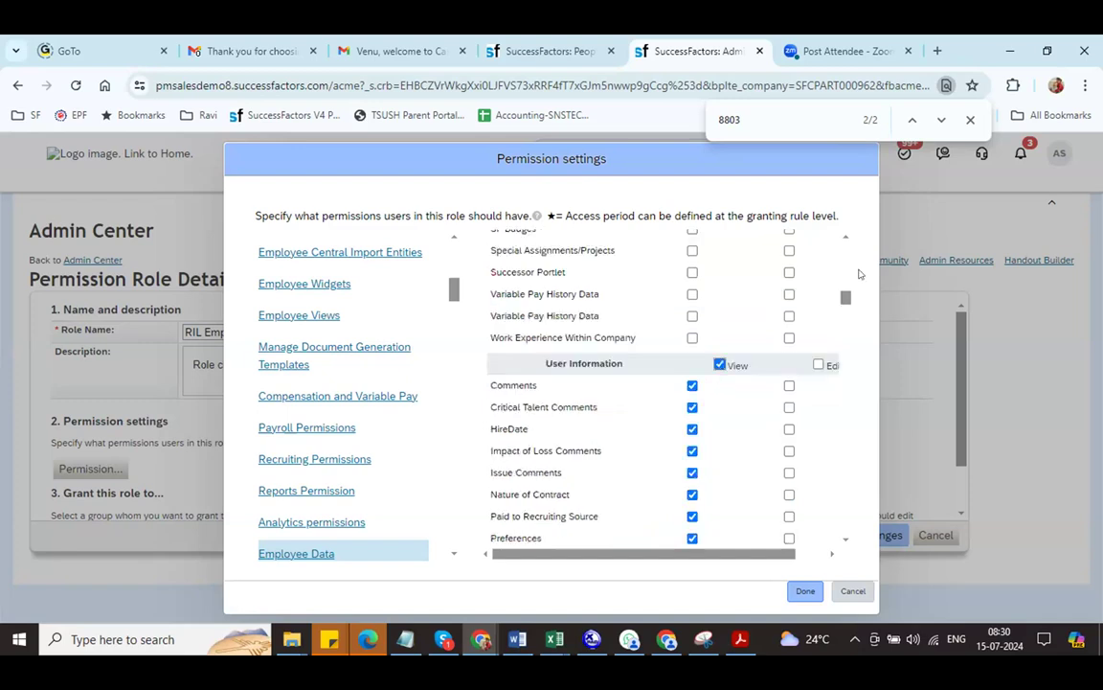
# Grant both View and Edit for all items in the Background section.
pyautogui.scroll(4, 845, 277)
pyautogui.scroll(3, 845, 273)
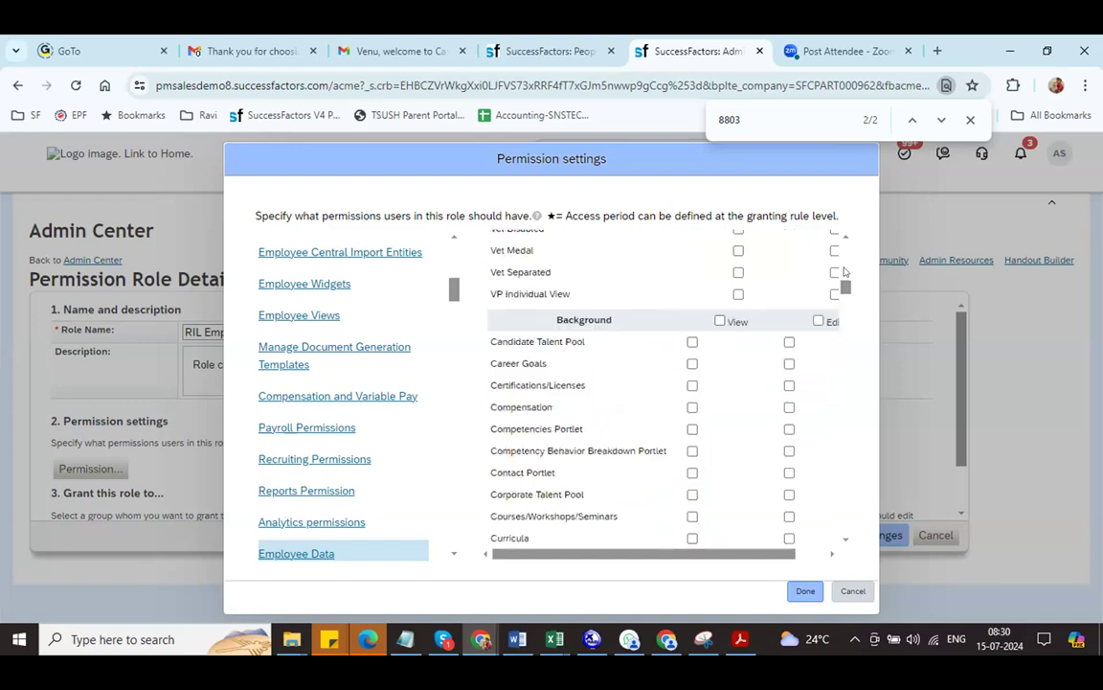
pyautogui.scroll(3, 844, 304)
pyautogui.scroll(-4, 843, 304)
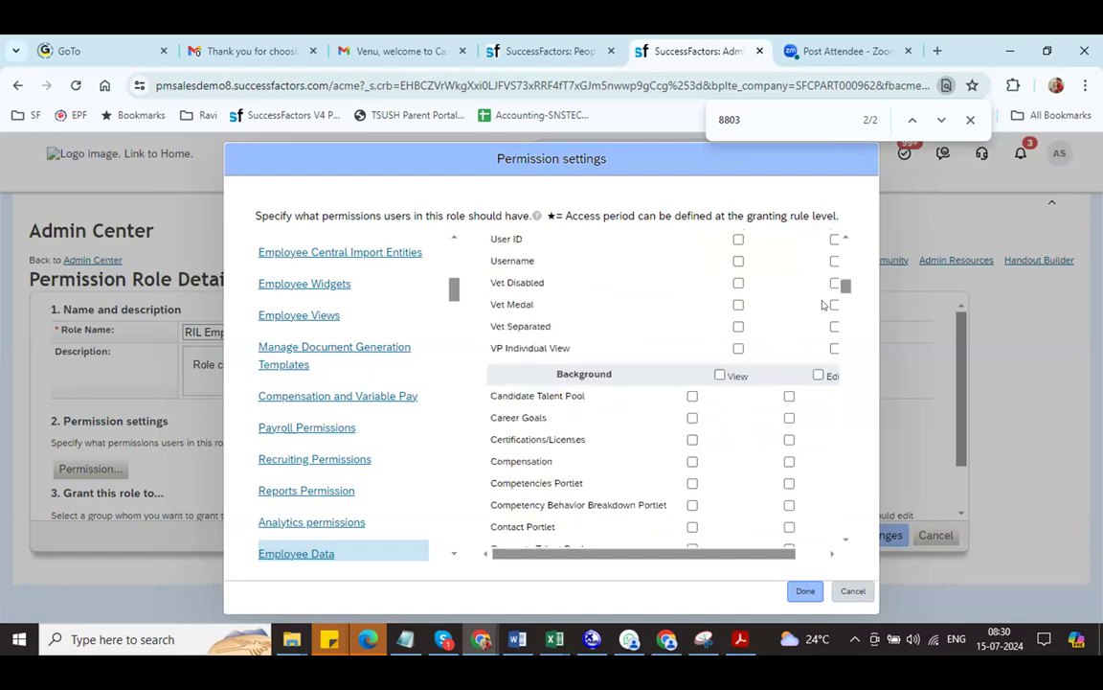
pyautogui.scroll(-1, 809, 305)
pyautogui.click(719, 284)
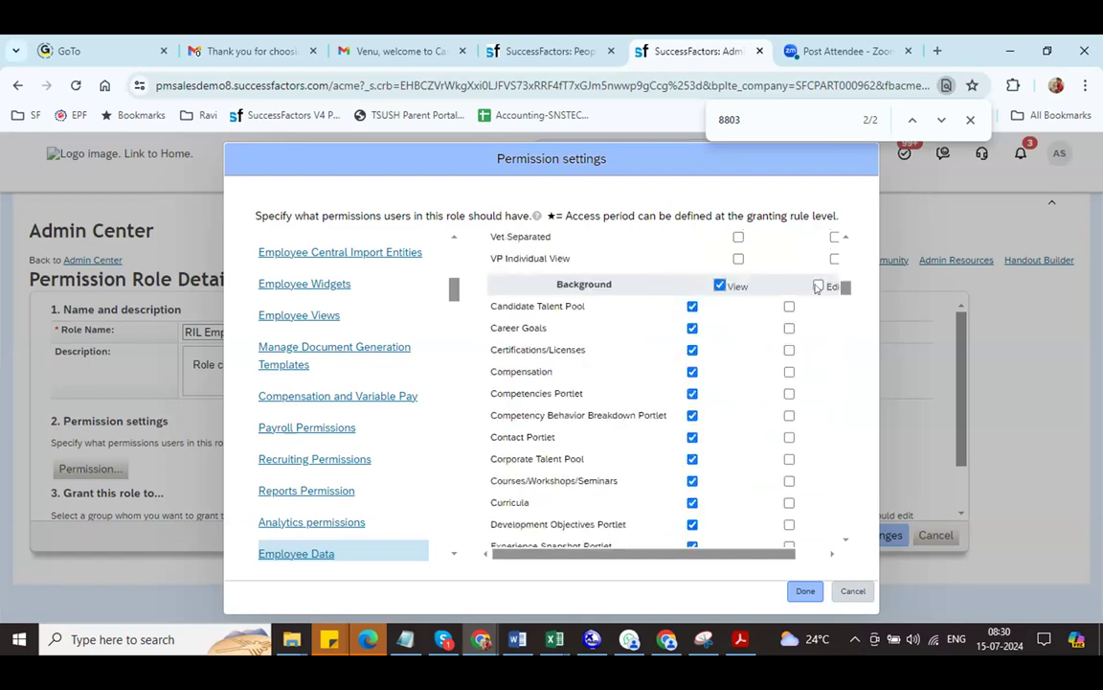
pyautogui.click(818, 284)
# Grant both View and Edit for all fields in the Employee Profile section at the start of Employee Data.
pyautogui.scroll(4, 839, 250)
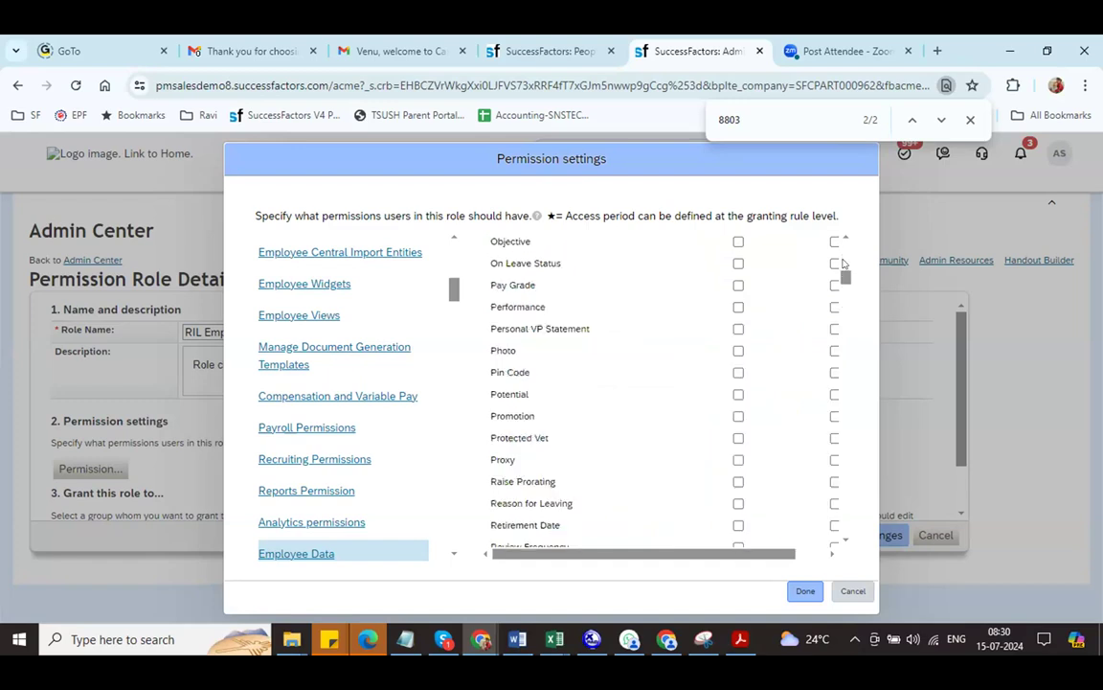
pyautogui.scroll(4, 814, 258)
pyautogui.scroll(5, 768, 262)
pyautogui.click(764, 261)
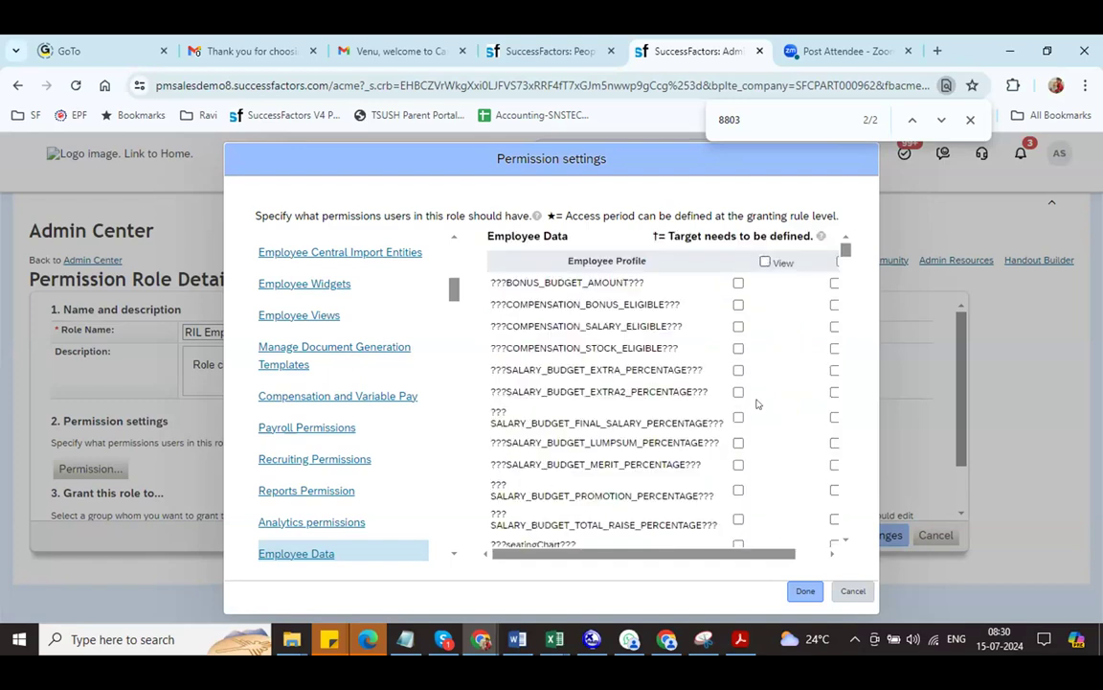
pyautogui.hscroll(2, 753, 557)
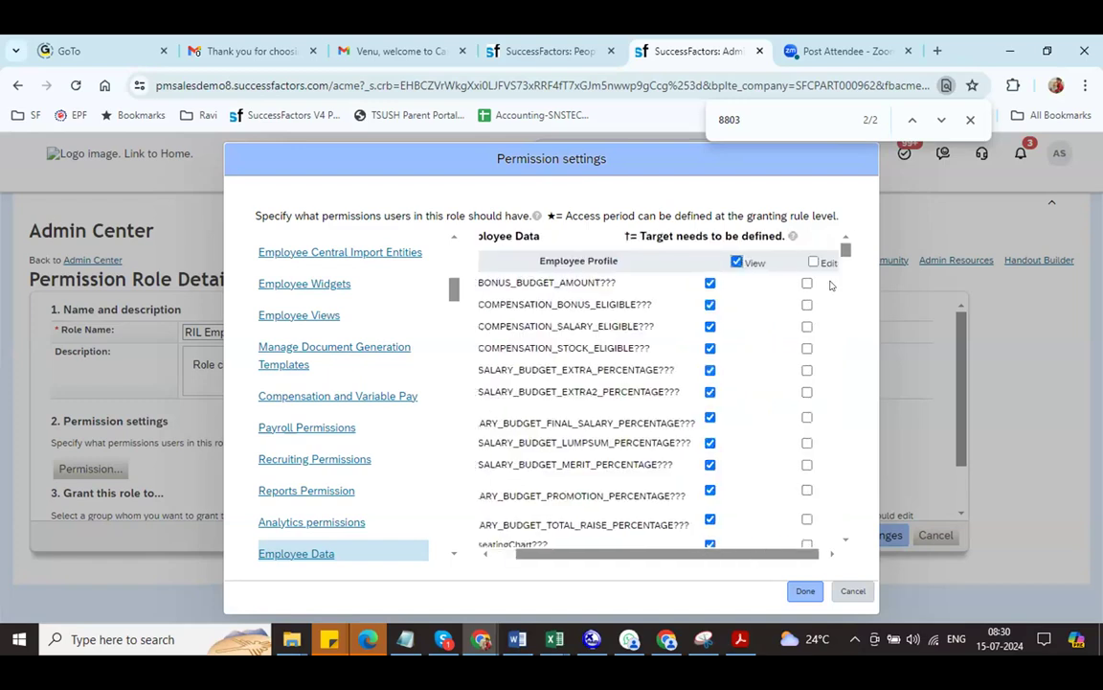
pyautogui.hscroll(2, 728, 242)
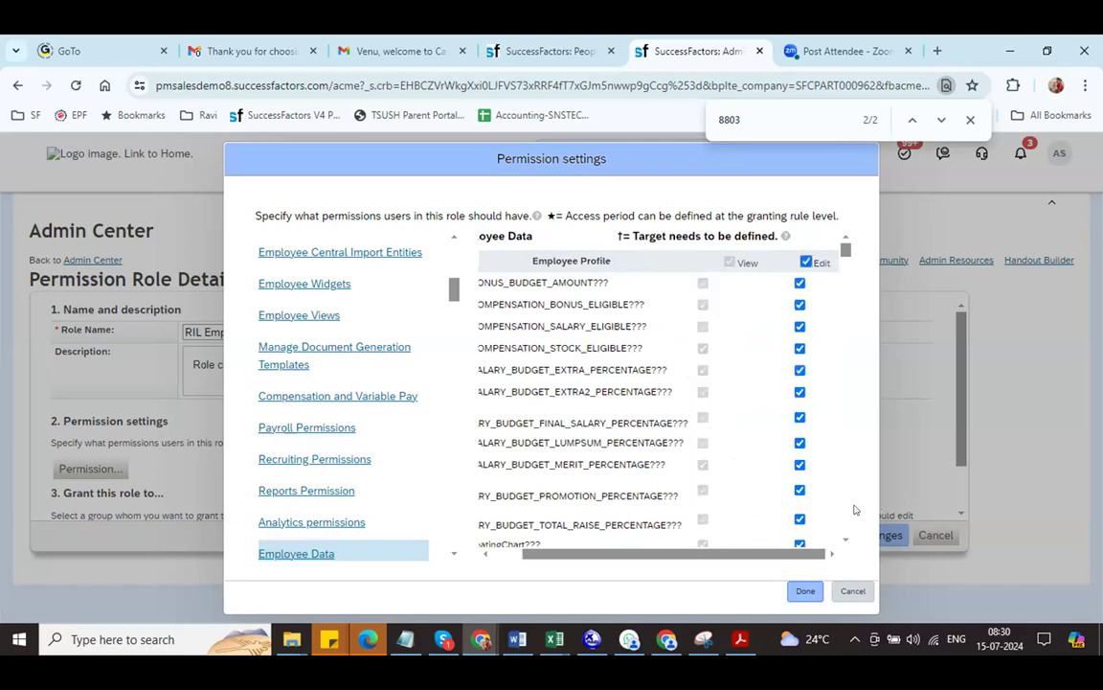
pyautogui.scroll(-3, 845, 507)
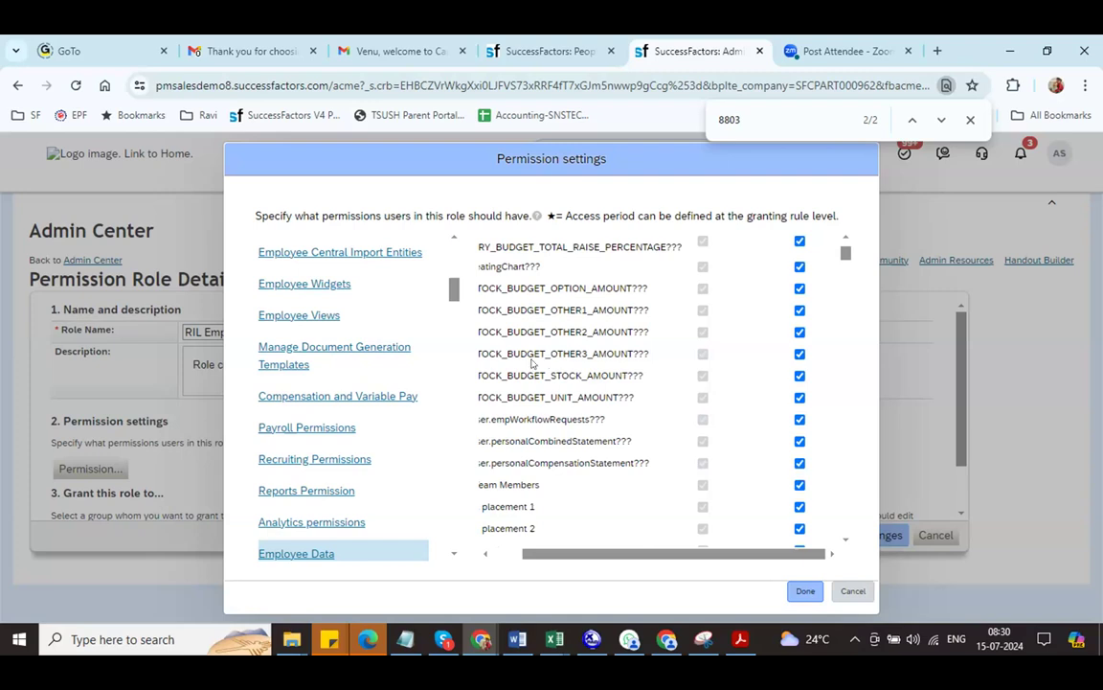
# Grant View for all sections listed under Employee Views.
pyautogui.click(299, 314)
pyautogui.hotkey('ctrl', 'shift', 'Tab')
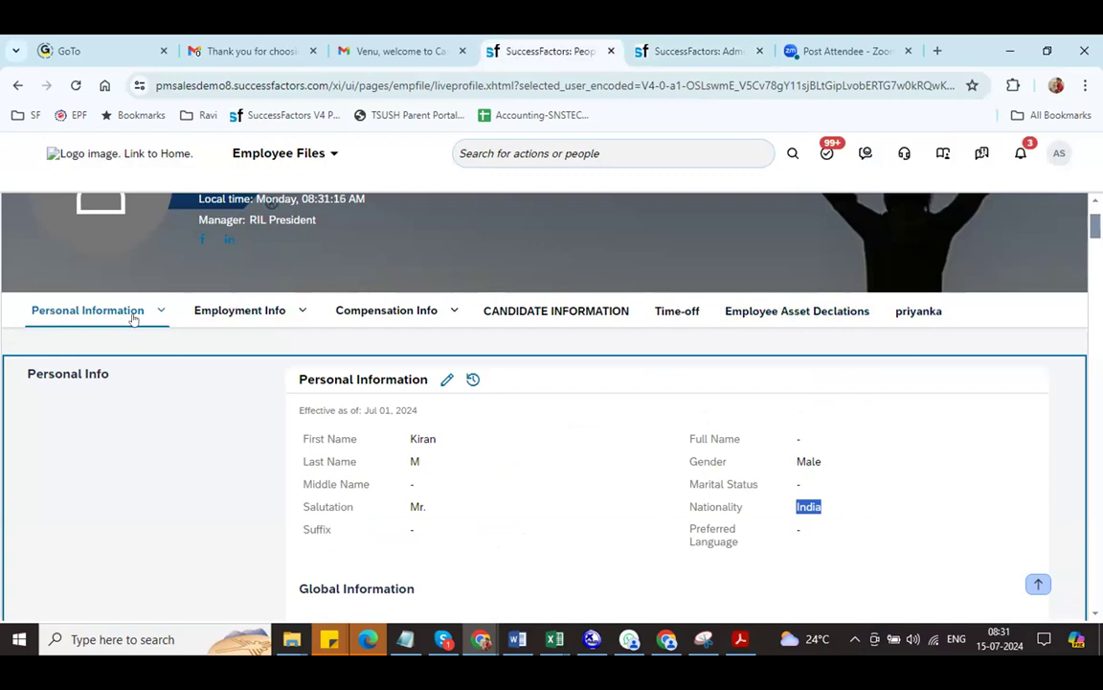
pyautogui.click(663, 54)
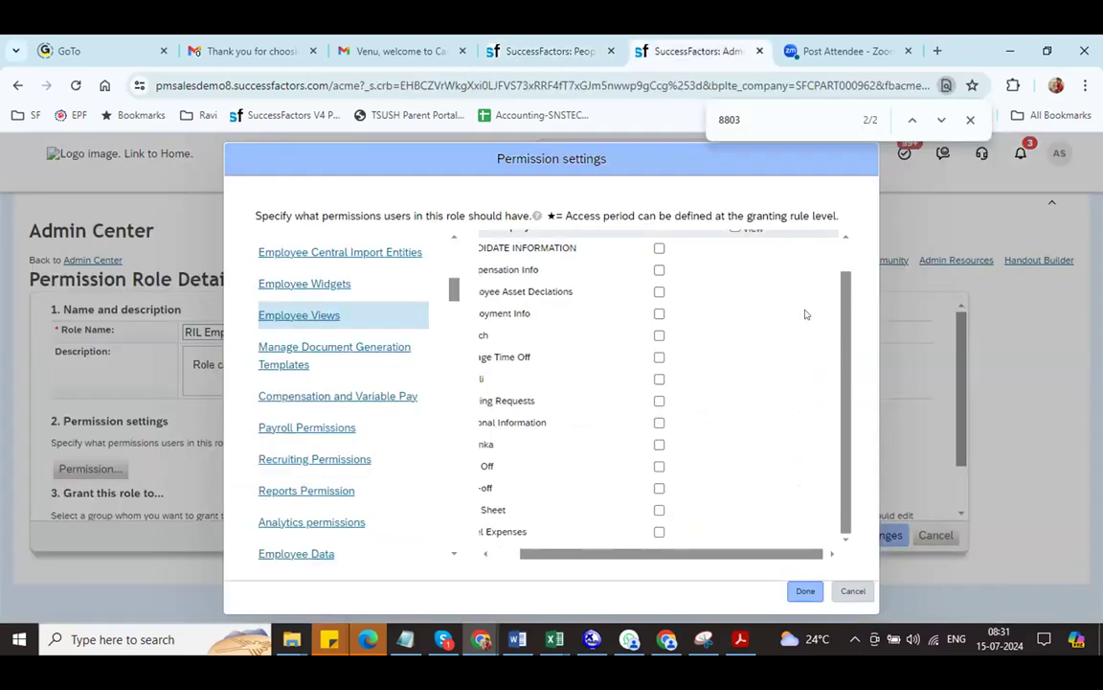
pyautogui.hscroll(-1, 757, 241)
pyautogui.scroll(1, 620, 288)
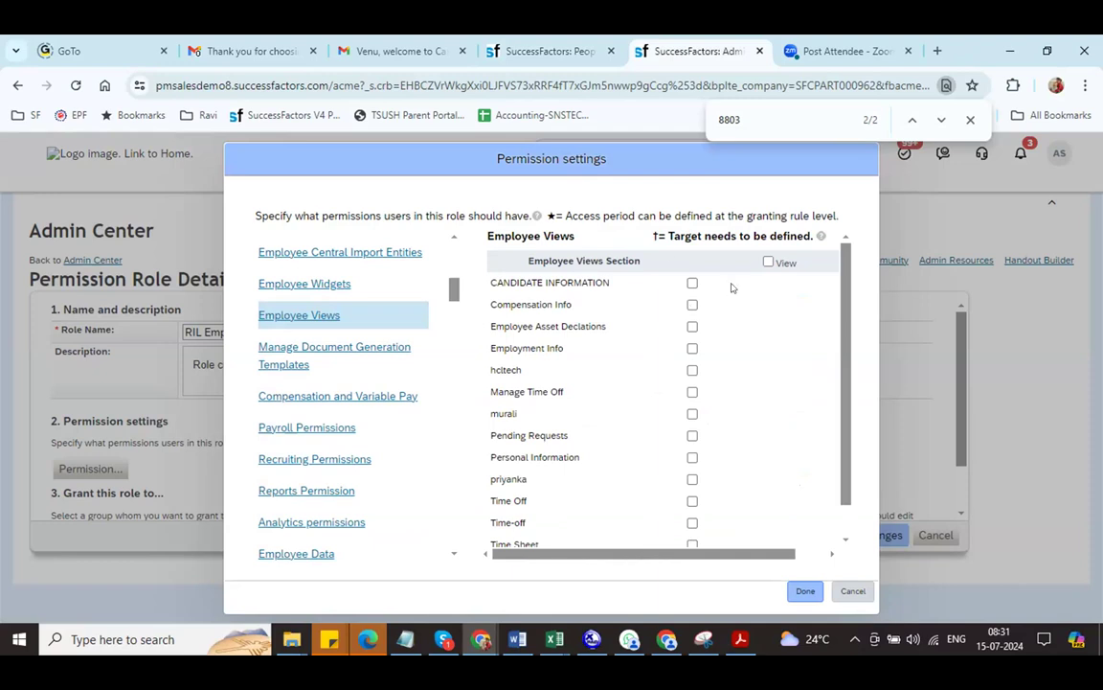
pyautogui.click(768, 261)
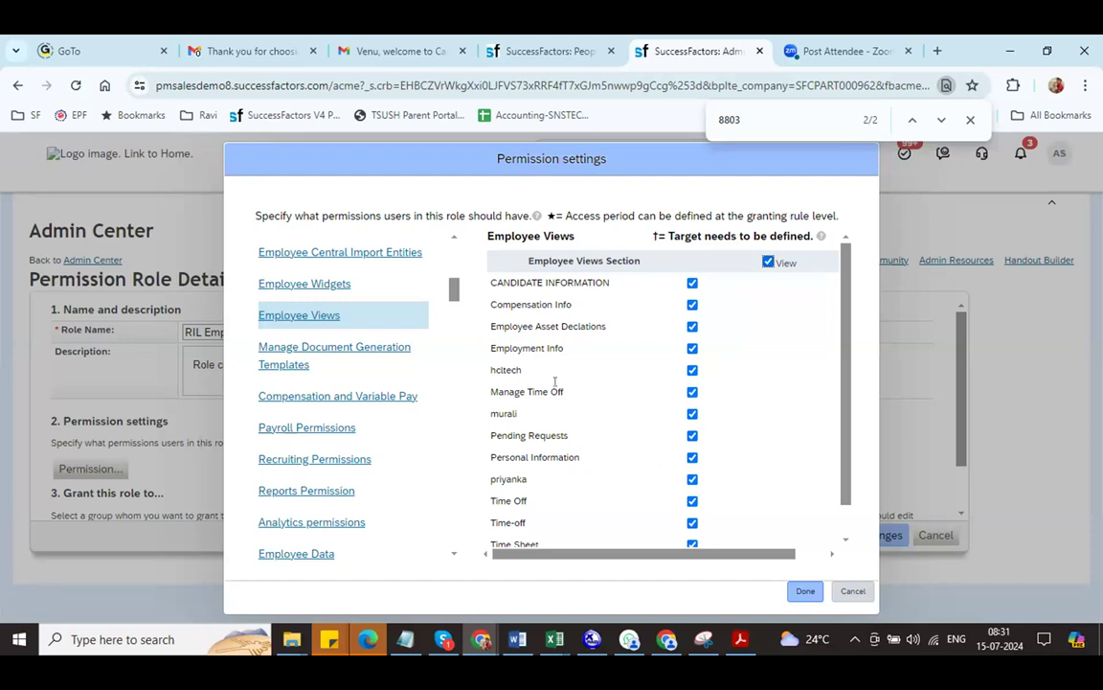
# Under Manage Foundation Objects Types, grant View on Pay Range and Create on both Pay Grade and Location.
pyautogui.scroll(-1, 454, 316)
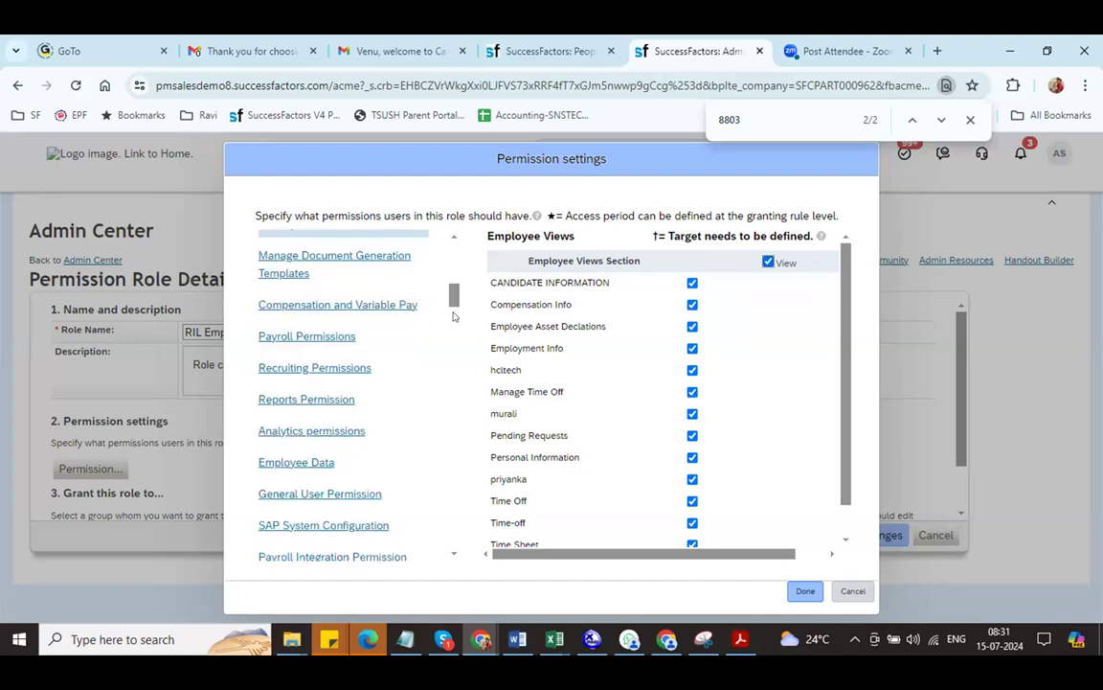
pyautogui.scroll(-3, 456, 337)
pyautogui.scroll(-3, 456, 355)
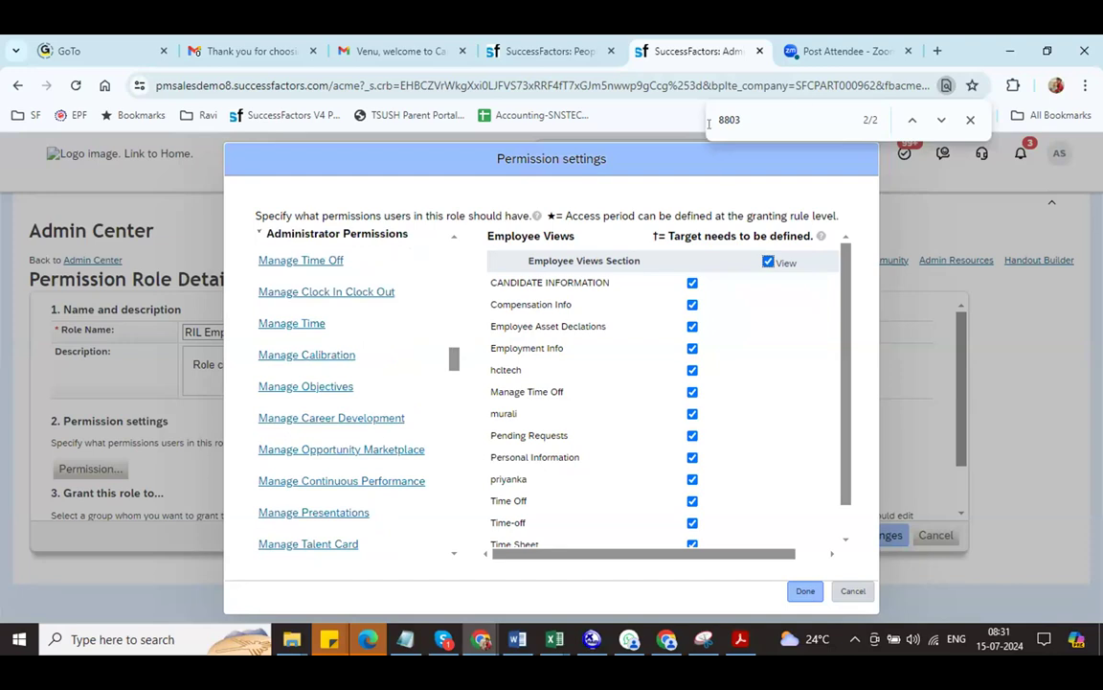
pyautogui.hotkey('ctrl', 'f')
pyautogui.write('foun')
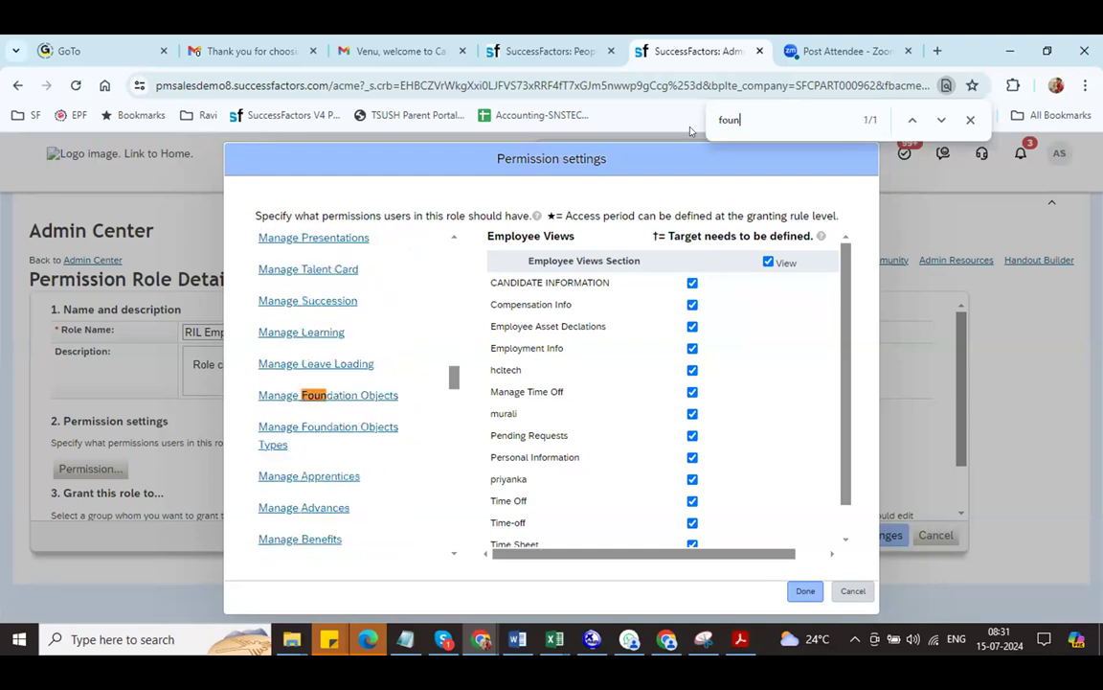
pyautogui.write('d')
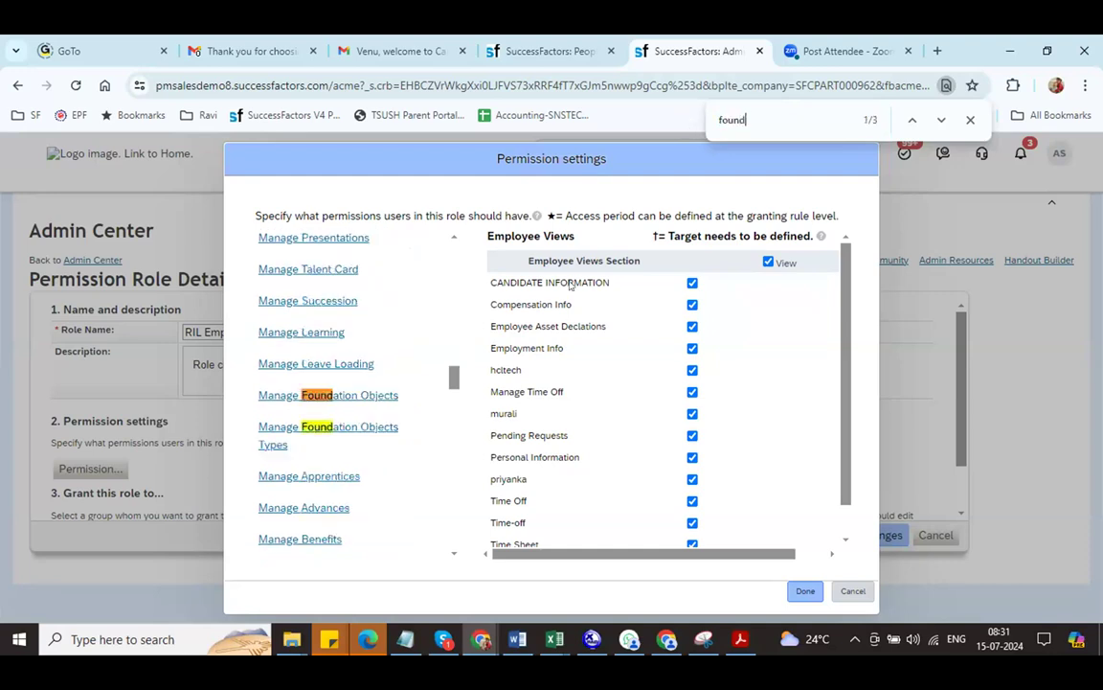
pyautogui.click(388, 428)
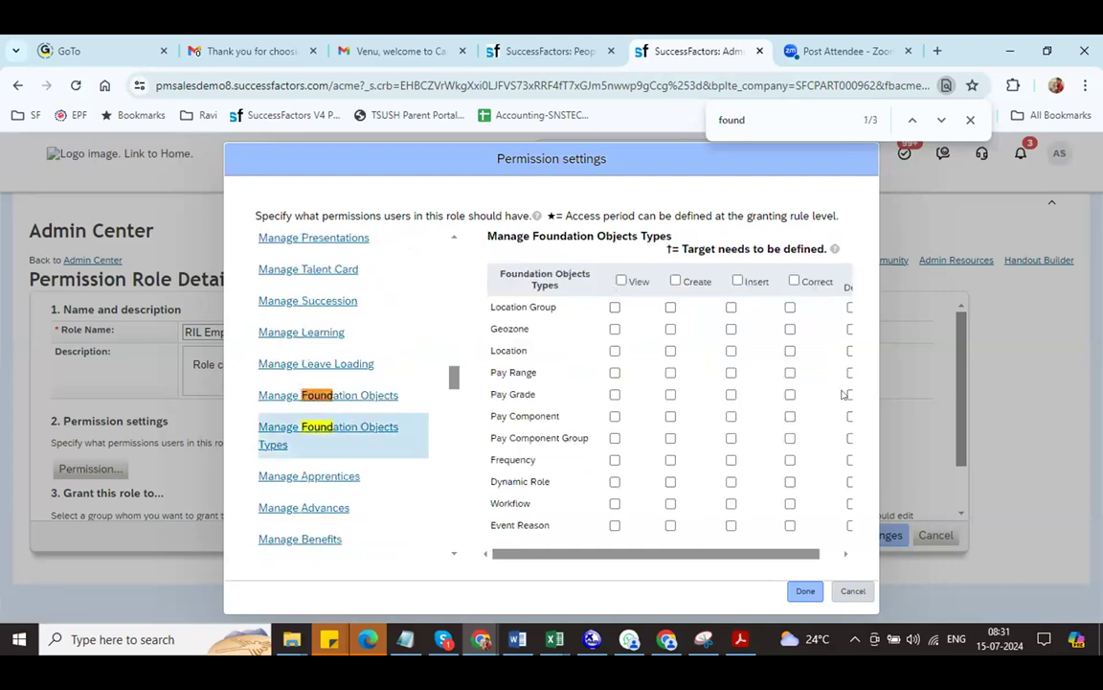
pyautogui.click(614, 373)
pyautogui.click(616, 394)
pyautogui.click(671, 394)
pyautogui.click(670, 351)
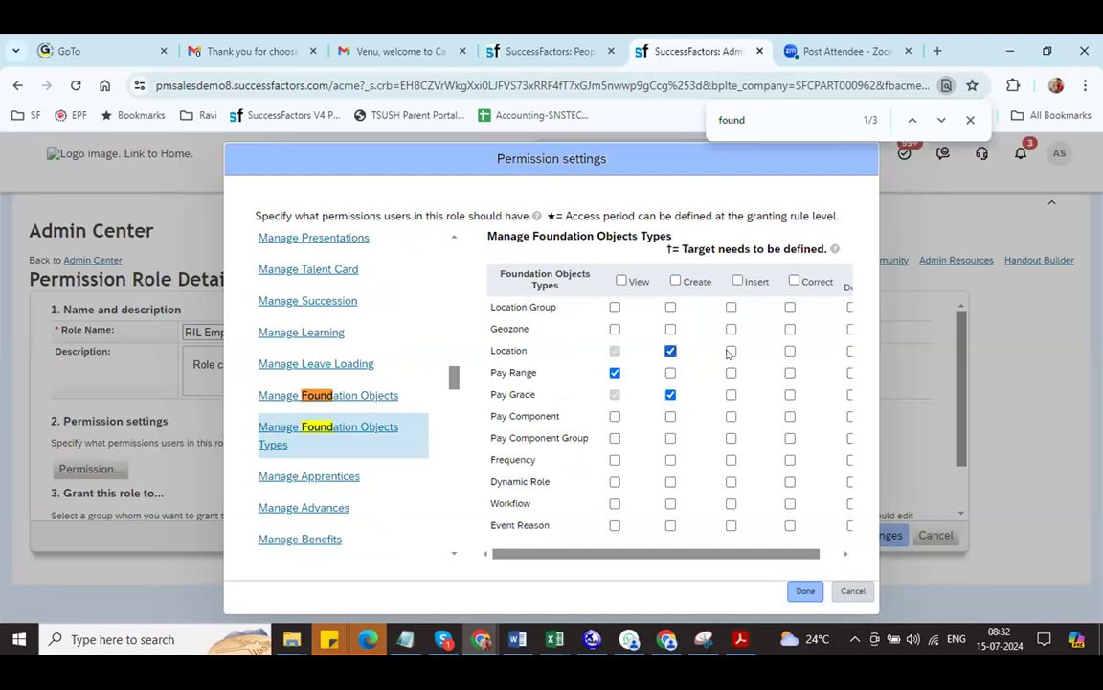
# Add Insert for Location and grant Create, Insert and Correct for Geozone.
pyautogui.click(730, 352)
pyautogui.click(791, 330)
pyautogui.click(671, 330)
pyautogui.click(731, 329)
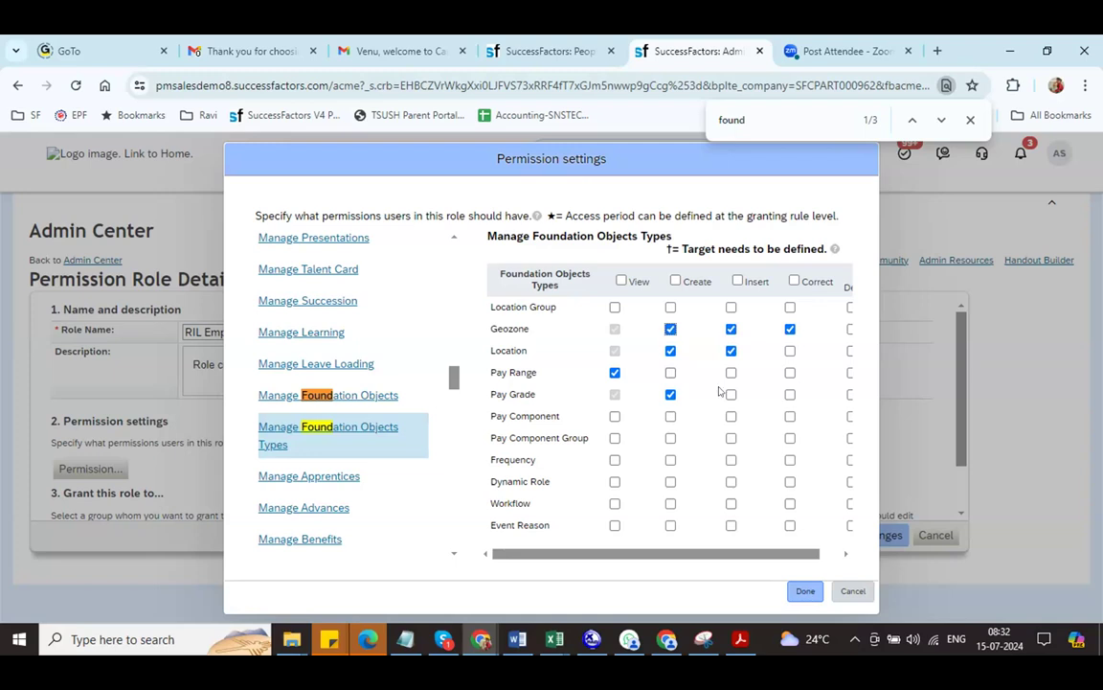
# Grant Manage Organization, Pay and Job Structures under Manage Foundation Objects.
pyautogui.click(371, 396)
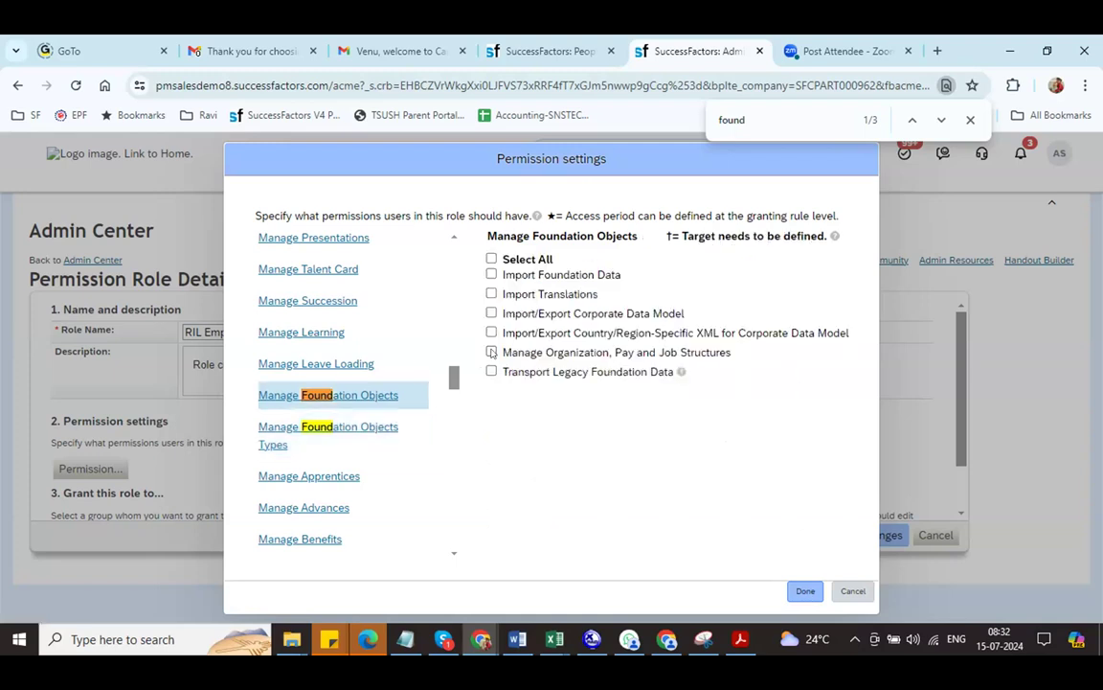
pyautogui.click(492, 352)
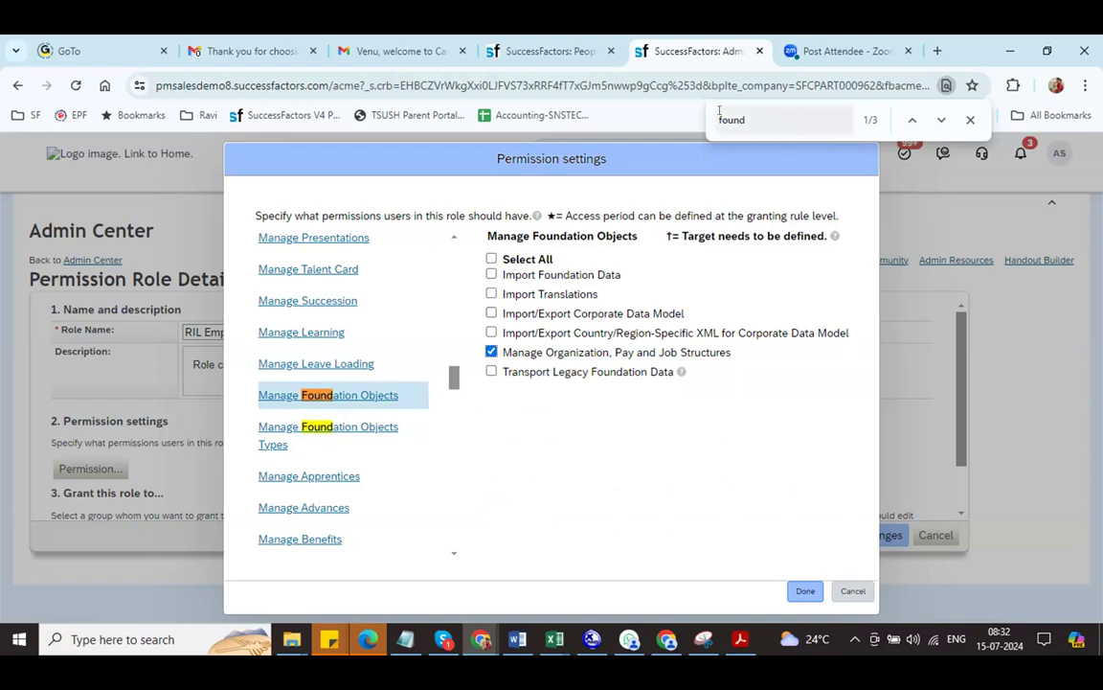
# Under MDF Foundation Objects, grant View Current and View History for Business Unit and View Current for Cost Center.
pyautogui.click(939, 119)
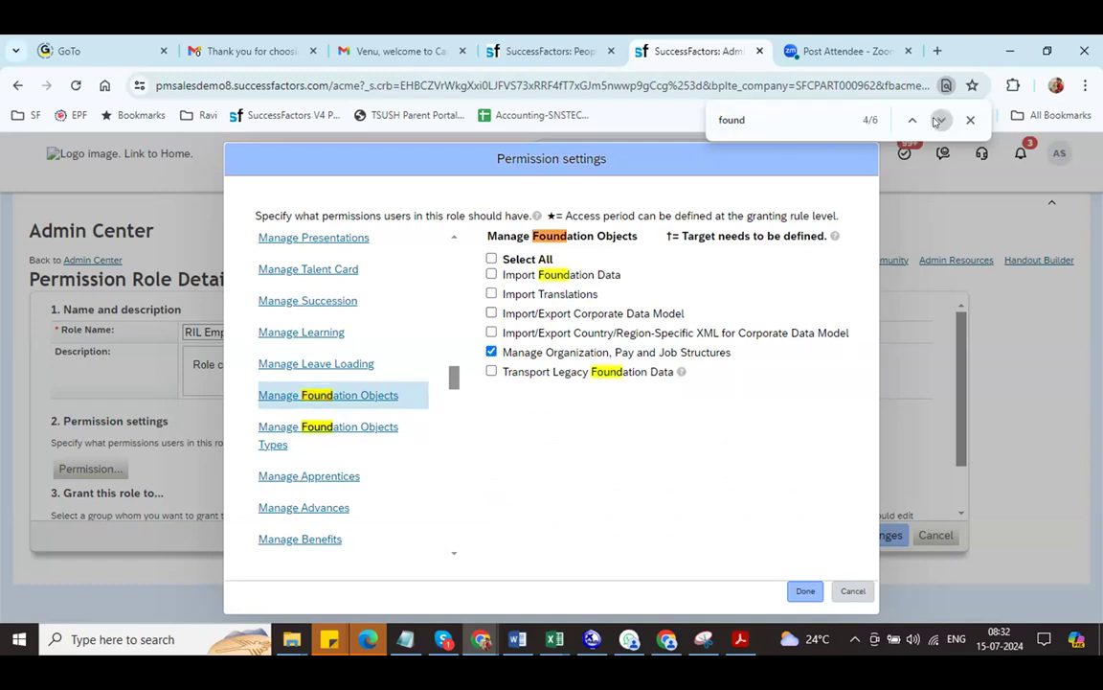
pyautogui.click(938, 120)
pyautogui.click(937, 120)
pyautogui.click(939, 121)
pyautogui.click(939, 121)
pyautogui.click(941, 121)
pyautogui.click(354, 395)
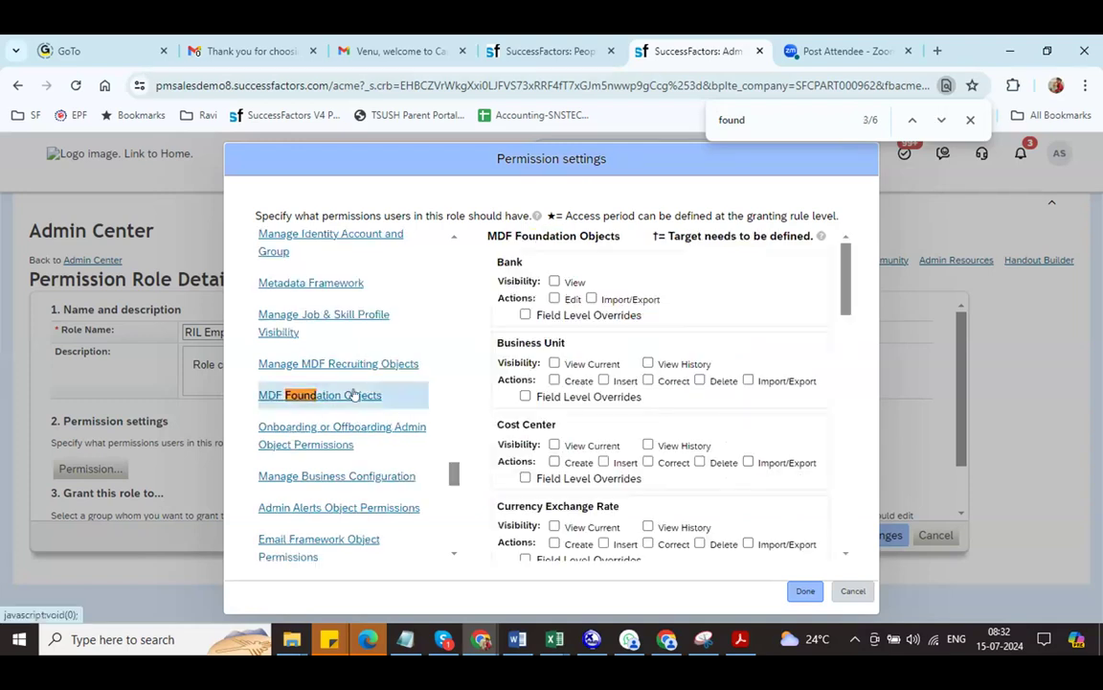
pyautogui.click(648, 364)
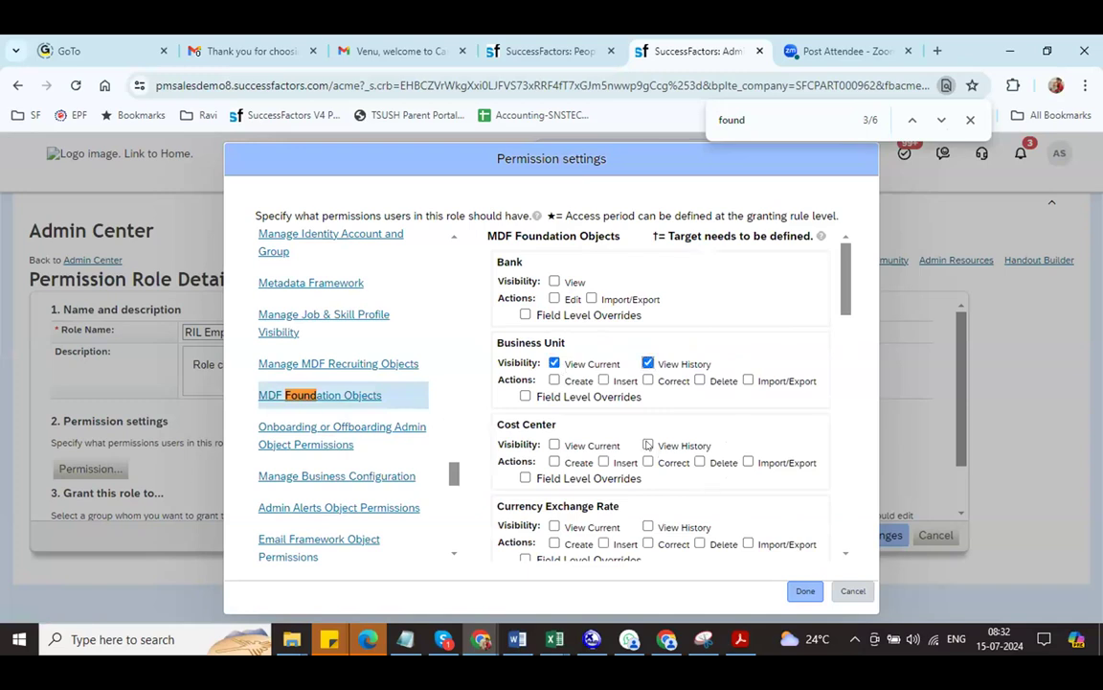
pyautogui.click(553, 444)
# Grant View Current and View History for the Division object and accept the permission settings.
pyautogui.scroll(-3, 789, 390)
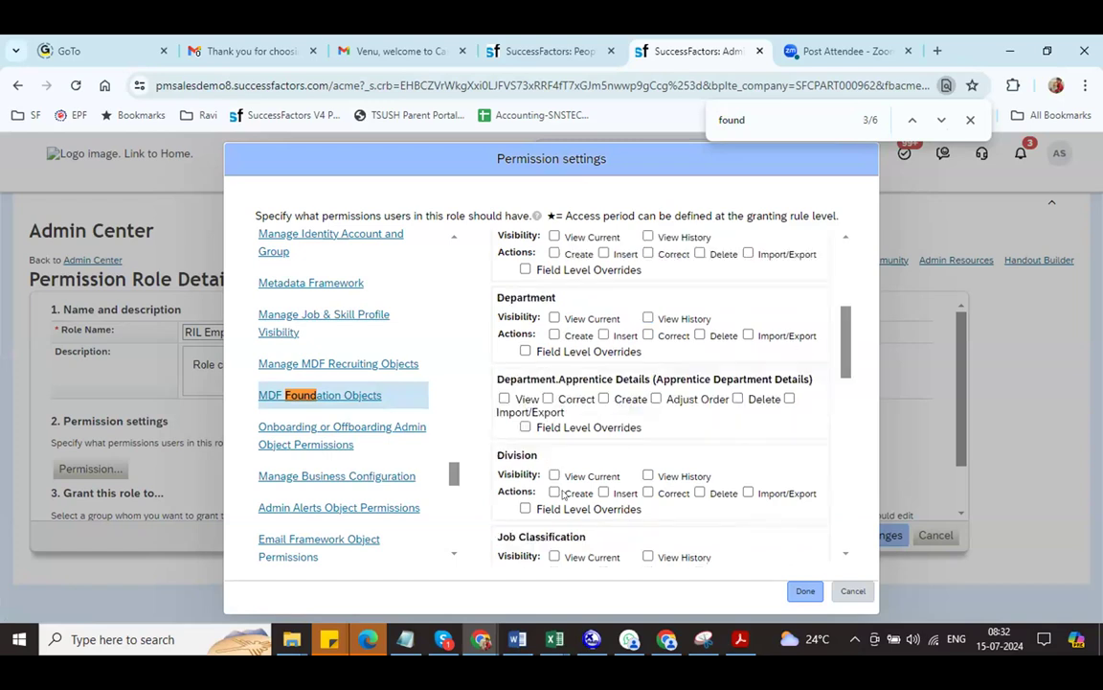
pyautogui.click(554, 475)
pyautogui.click(649, 475)
pyautogui.click(794, 588)
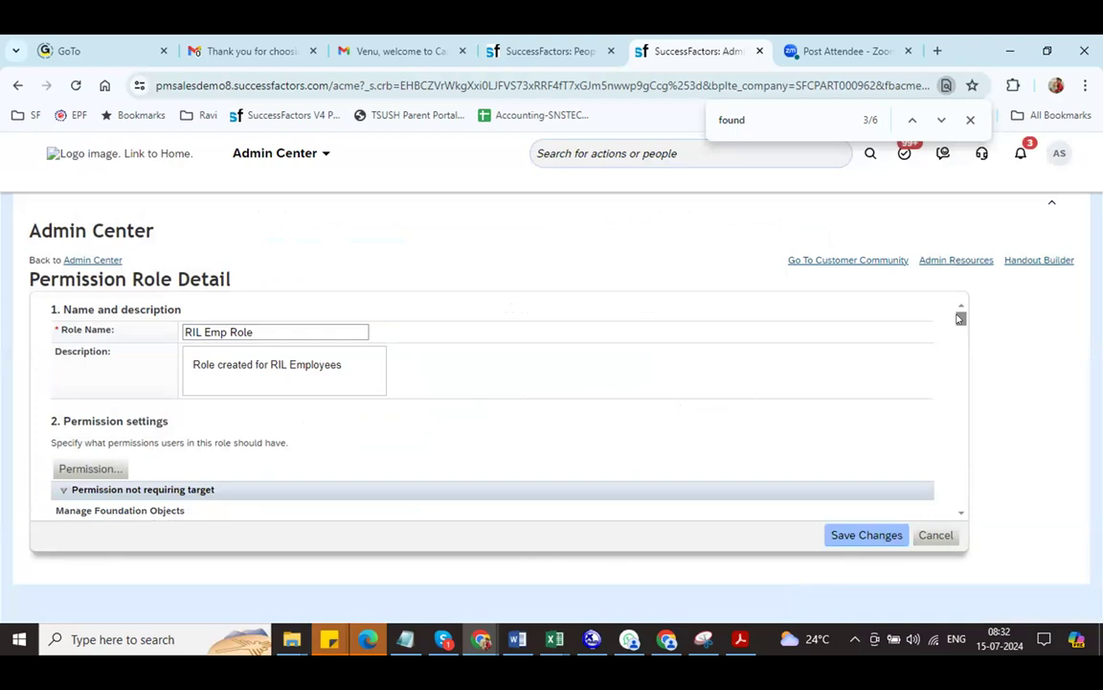
# Start a new grant for this role and choose RIL Employee Group as the permission group receiving it.
pyautogui.moveTo(961, 318); pyautogui.dragTo(961, 507)
pyautogui.click(961, 518)
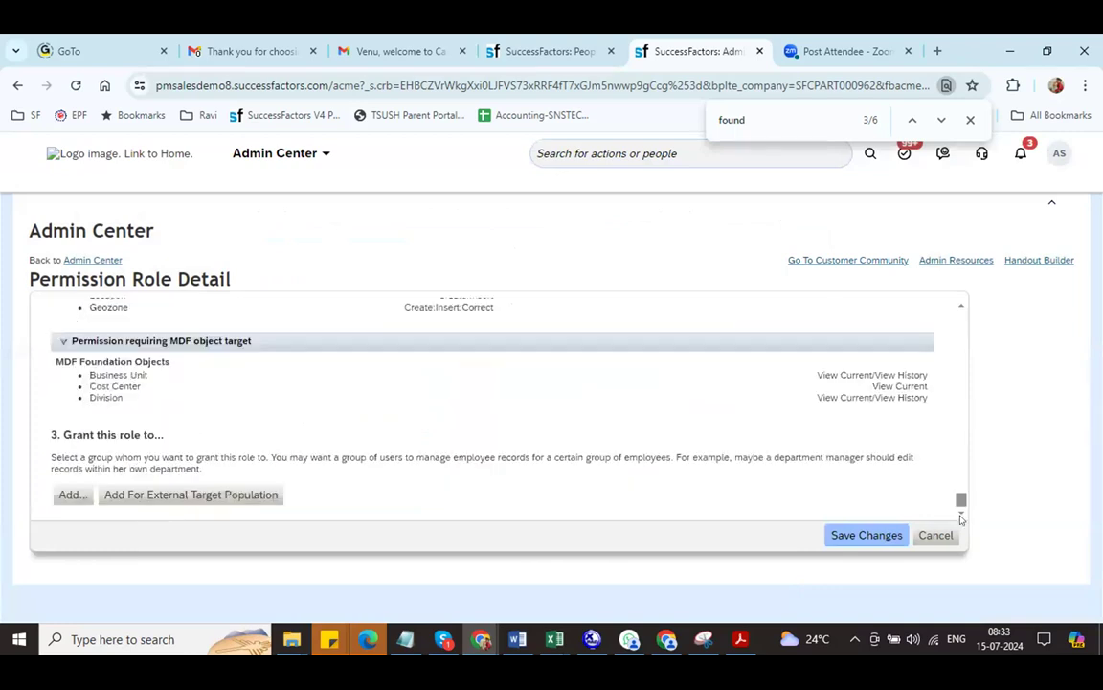
pyautogui.click(71, 495)
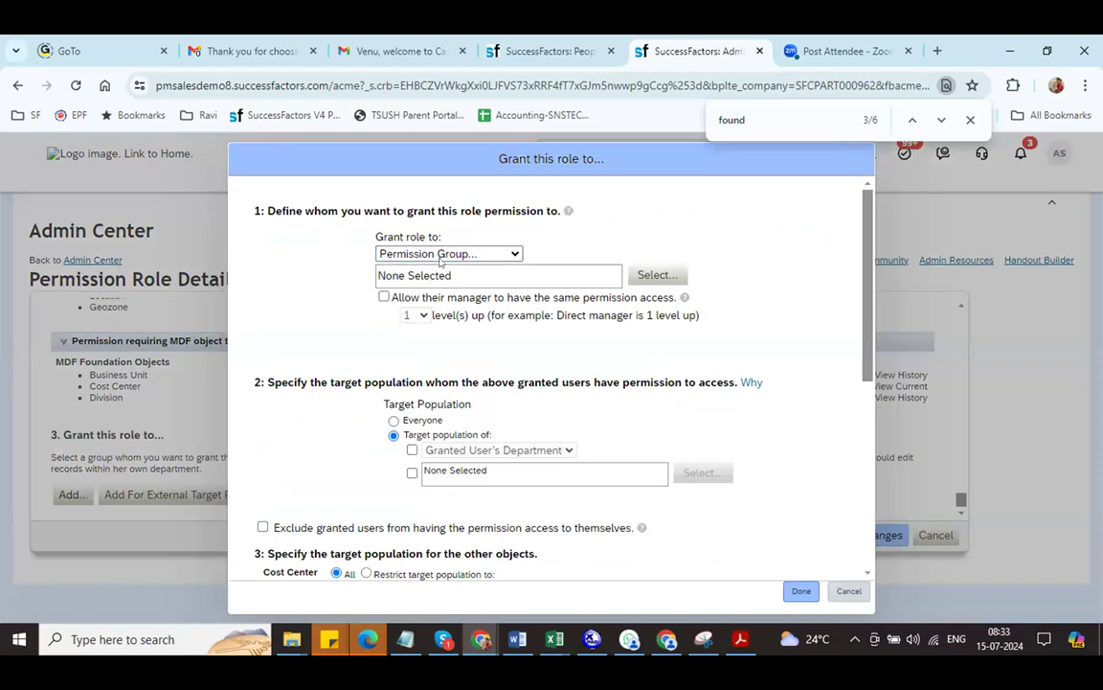
pyautogui.click(643, 276)
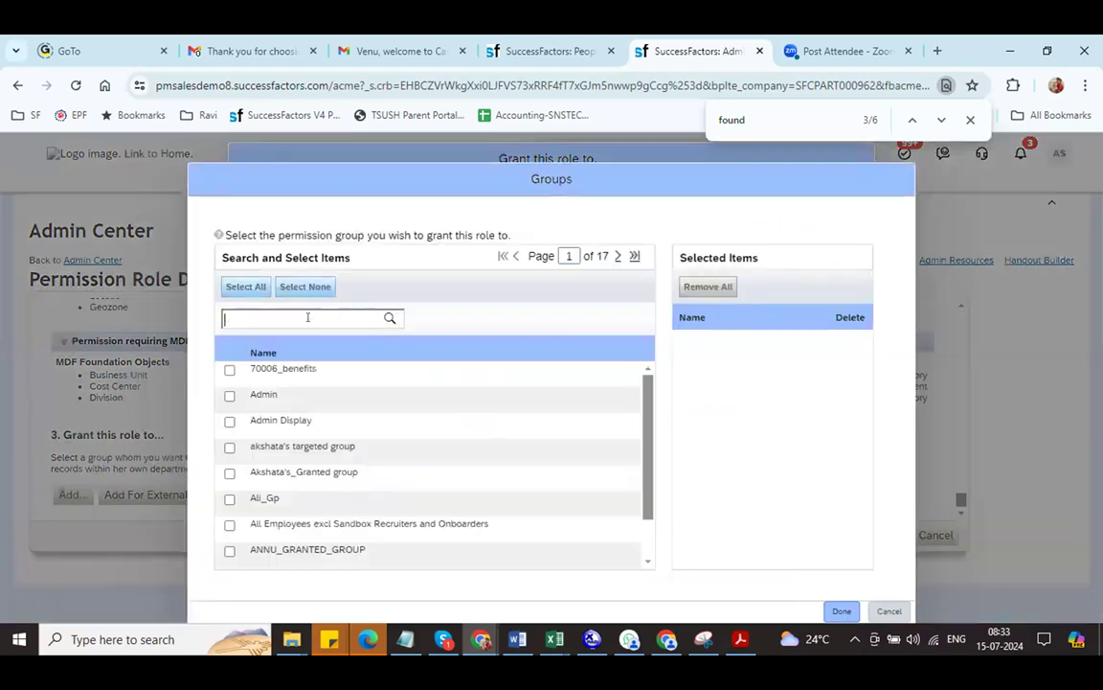
pyautogui.write('ril')
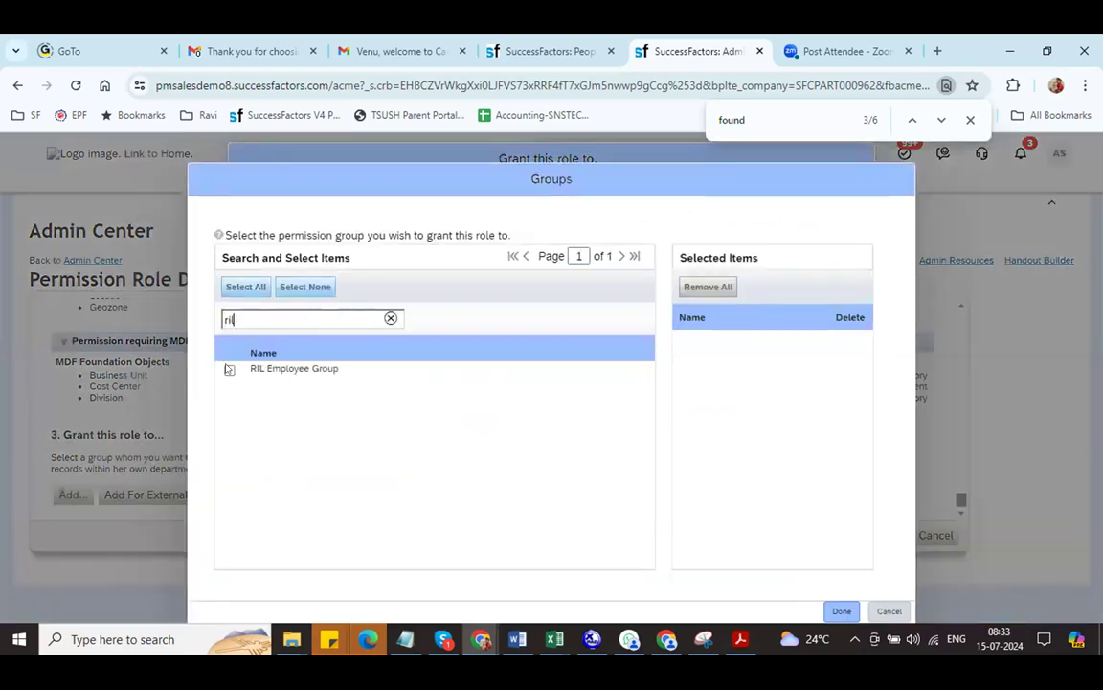
pyautogui.click(230, 370)
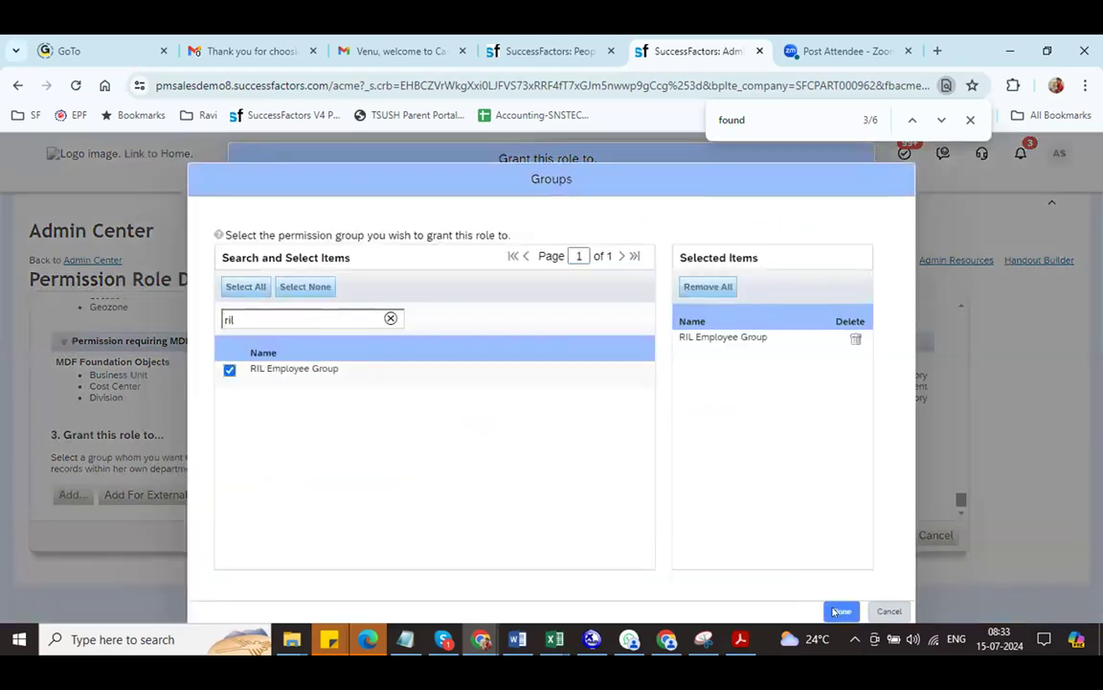
pyautogui.click(839, 611)
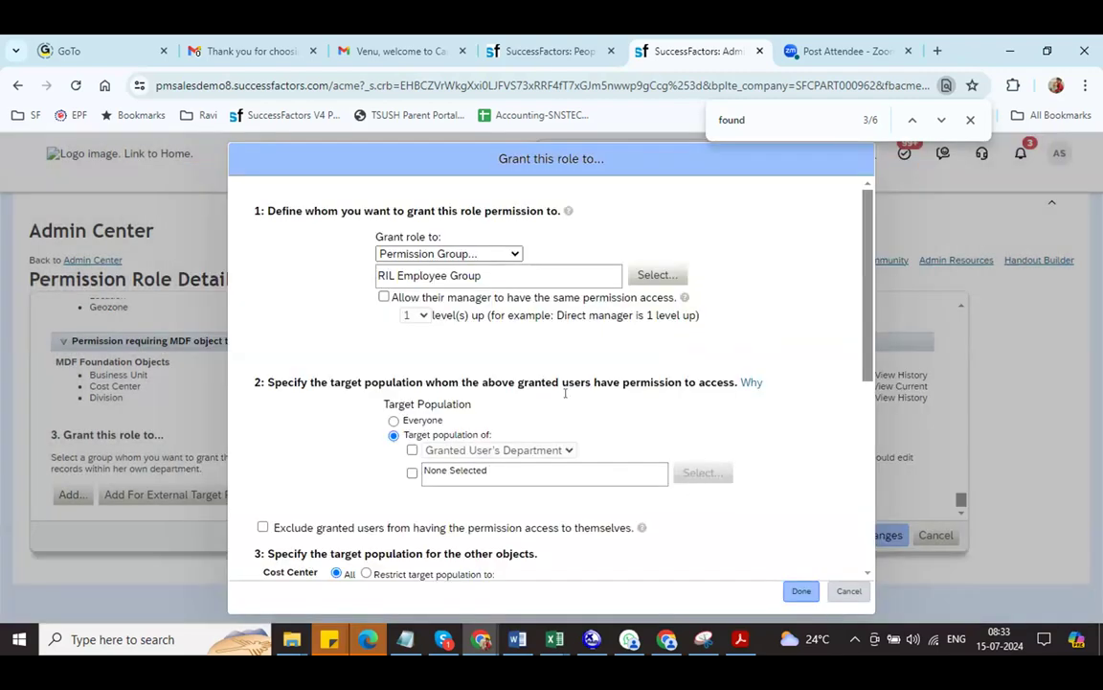
# Allow the granted users' managers the same permission access for All levels up.
pyautogui.click(383, 298)
pyautogui.click(414, 315)
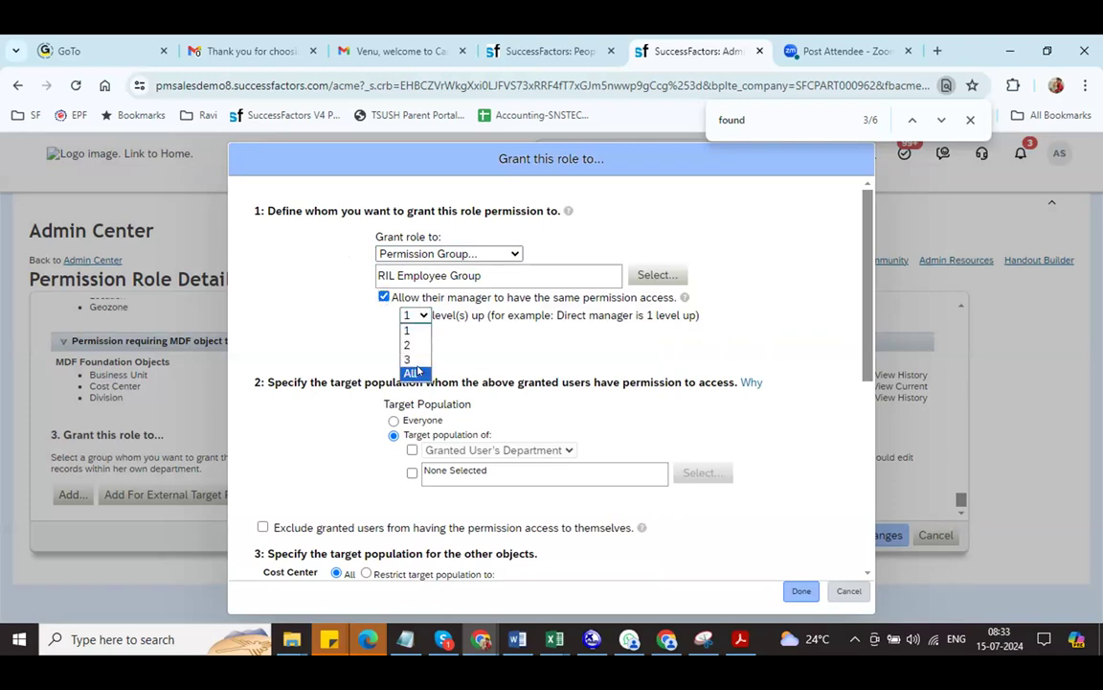
pyautogui.click(414, 373)
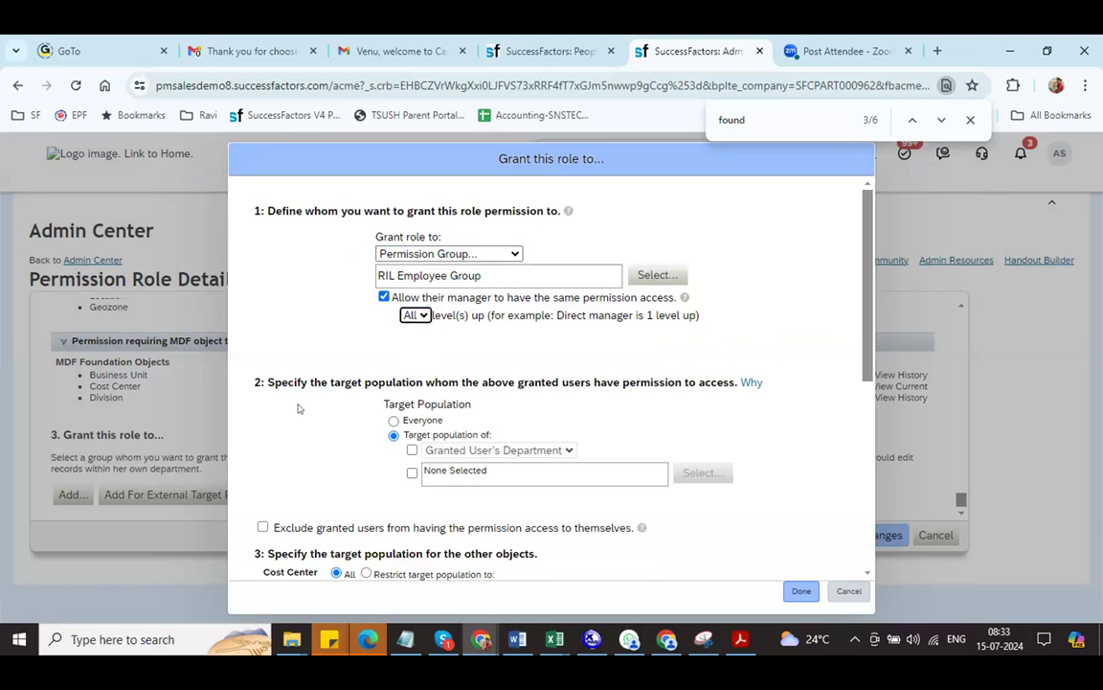
# Limit the target population to Granted User (Self).
pyautogui.moveTo(275, 384); pyautogui.dragTo(507, 395)
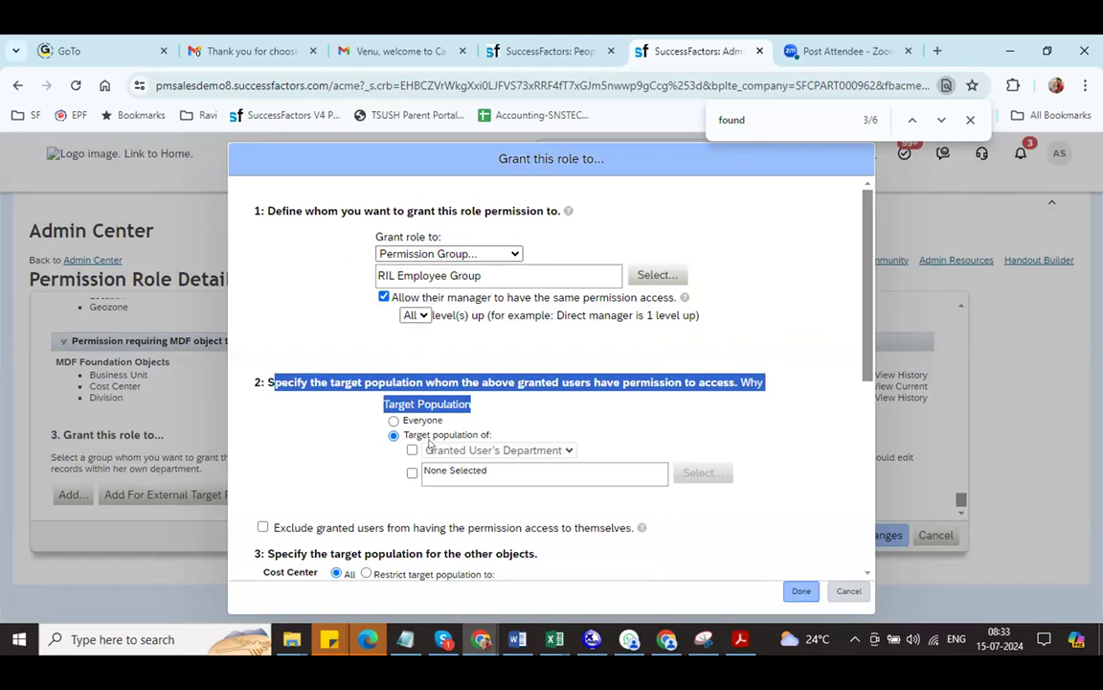
pyautogui.click(532, 435)
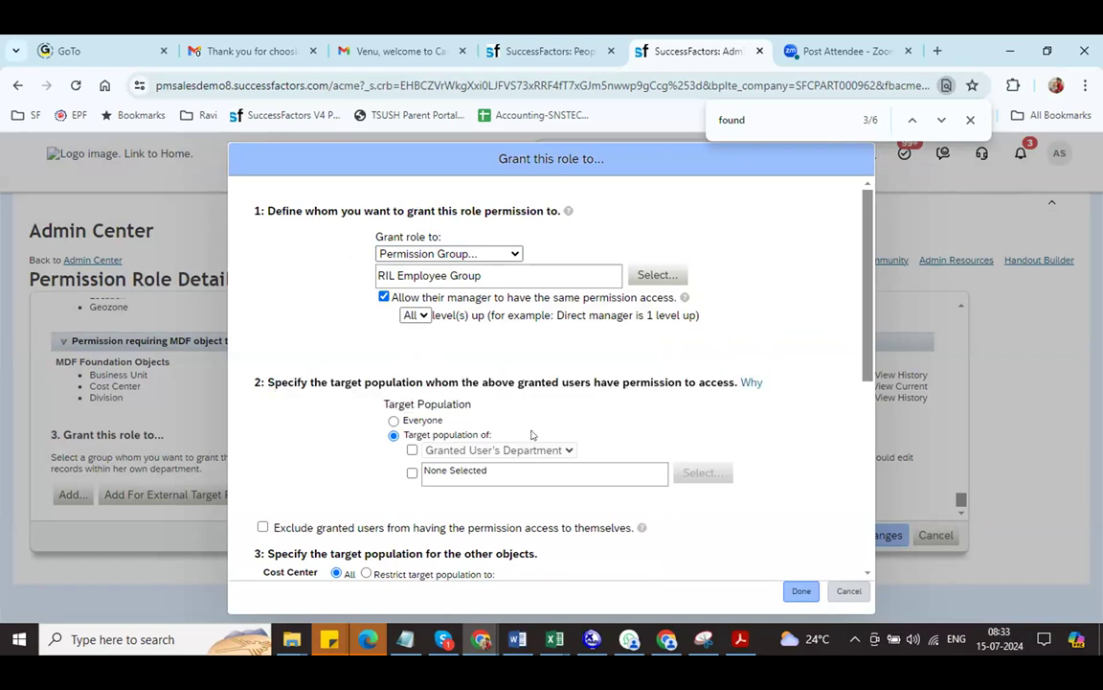
pyautogui.click(393, 420)
pyautogui.click(393, 436)
pyautogui.click(411, 451)
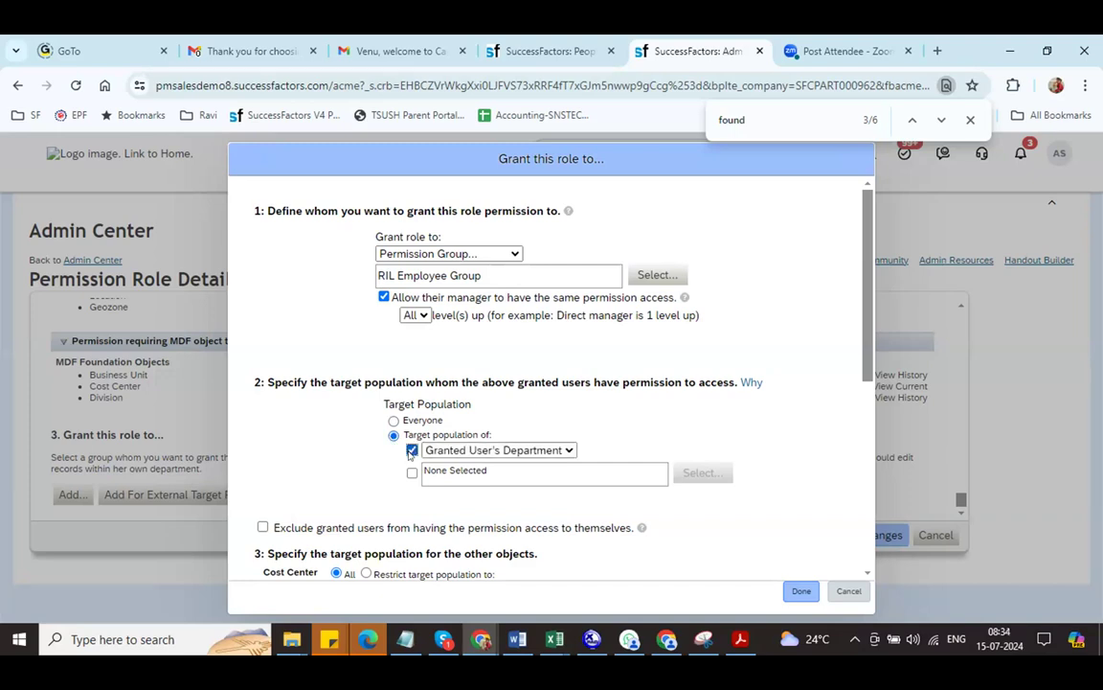
pyautogui.click(521, 451)
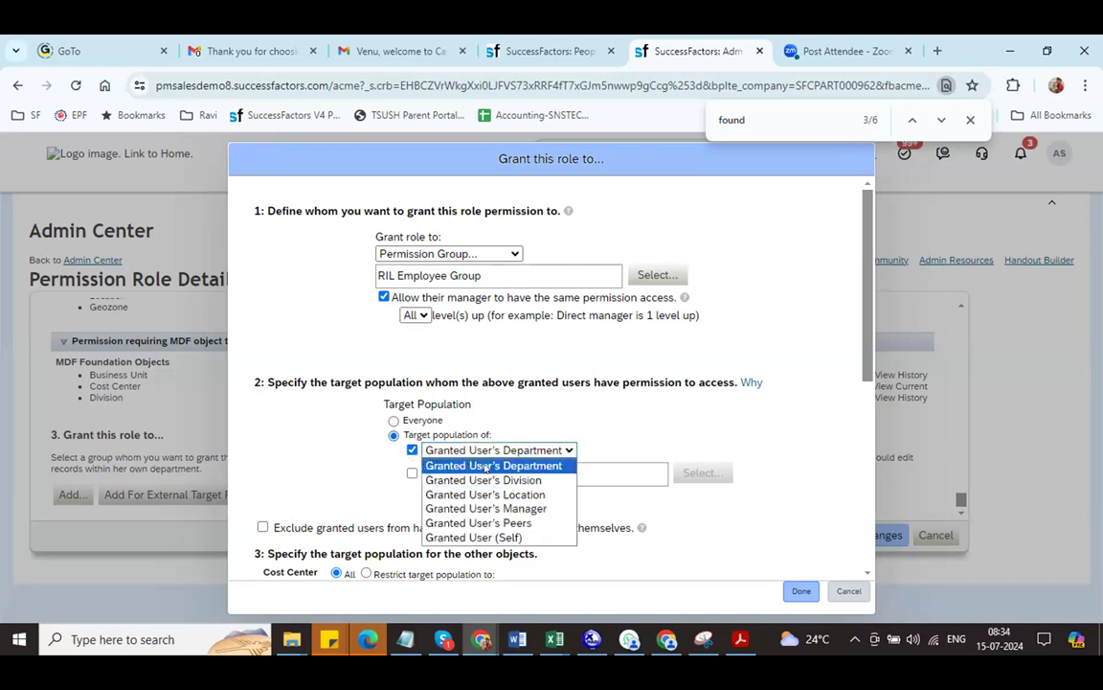
pyautogui.click(508, 538)
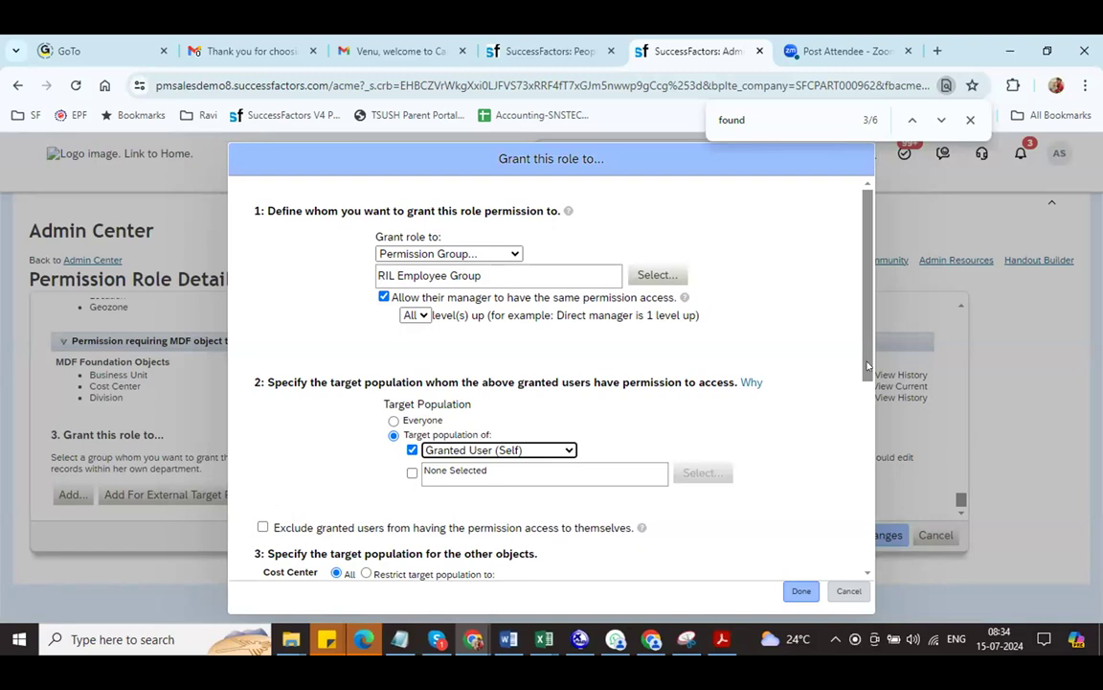
# Restrict the Business Unit target population to objects whose tolegalentity equals RIL BU1 (8800).
pyautogui.moveTo(868, 364); pyautogui.dragTo(861, 525)
pyautogui.scroll(-1, 510, 320)
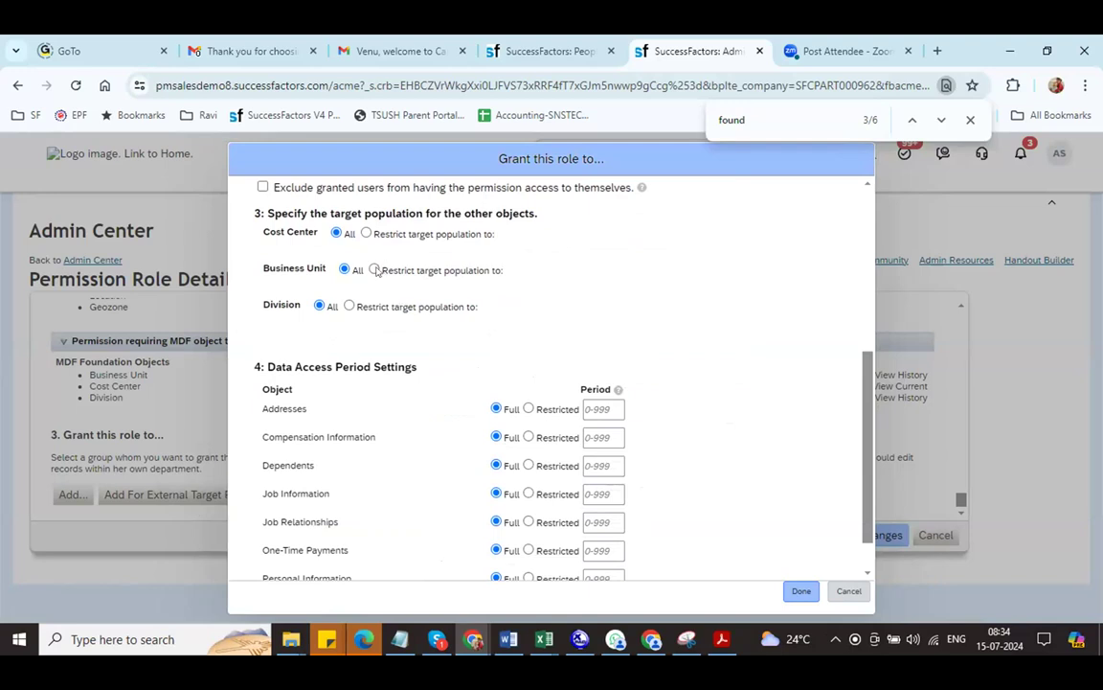
pyautogui.click(374, 269)
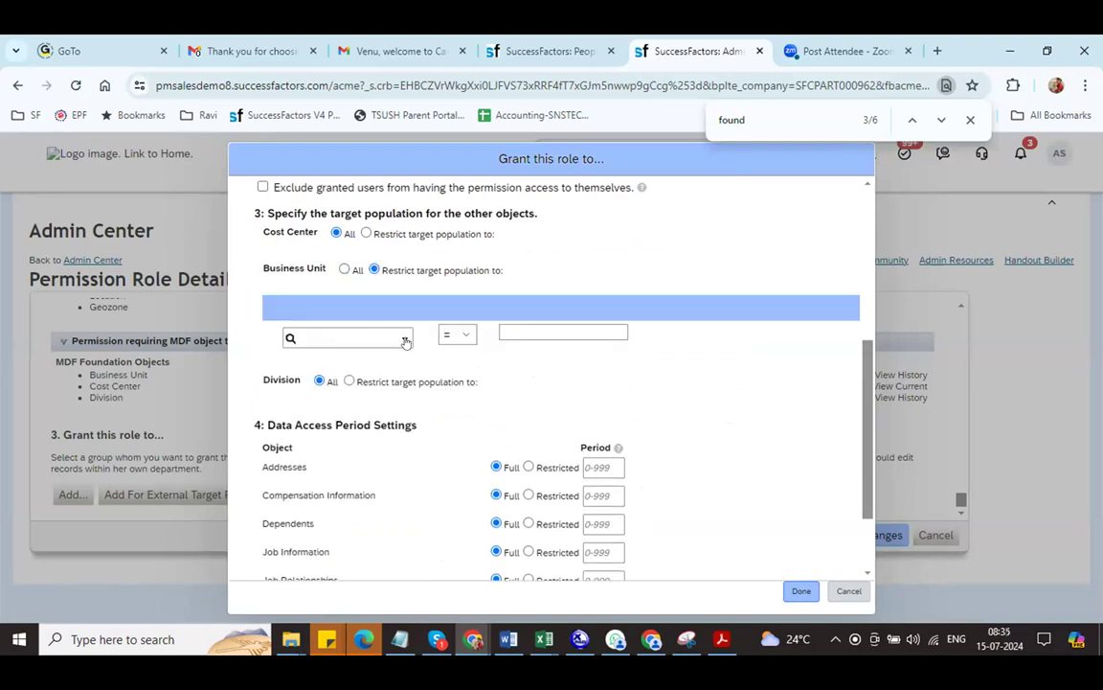
pyautogui.click(404, 340)
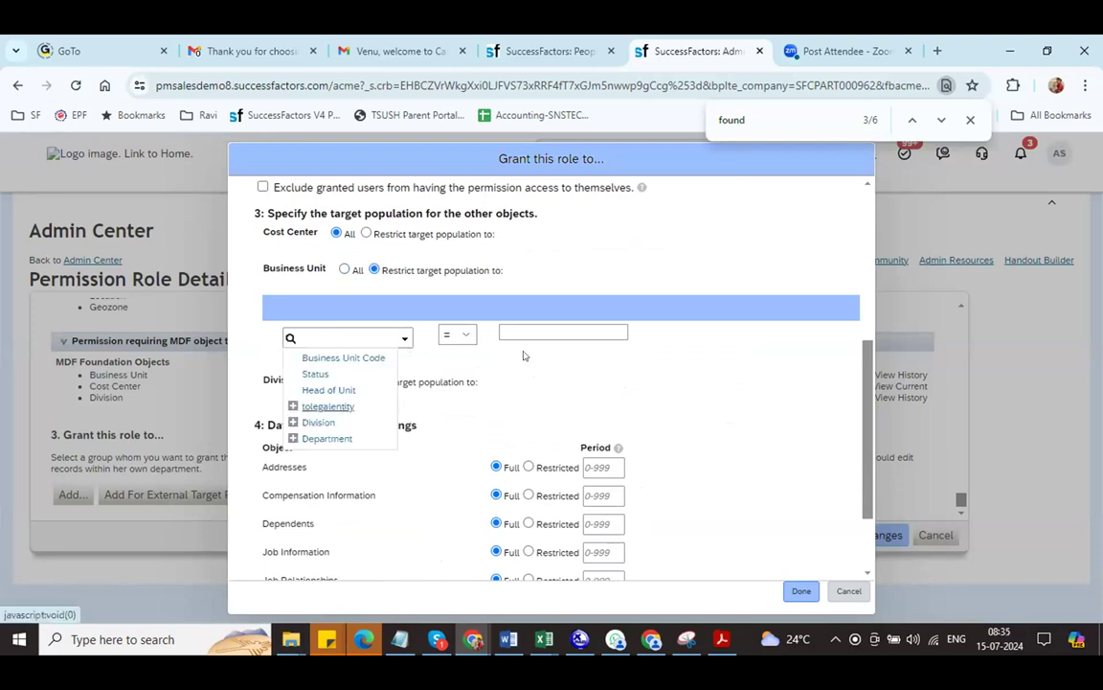
pyautogui.click(328, 406)
pyautogui.click(539, 335)
pyautogui.write('ril')
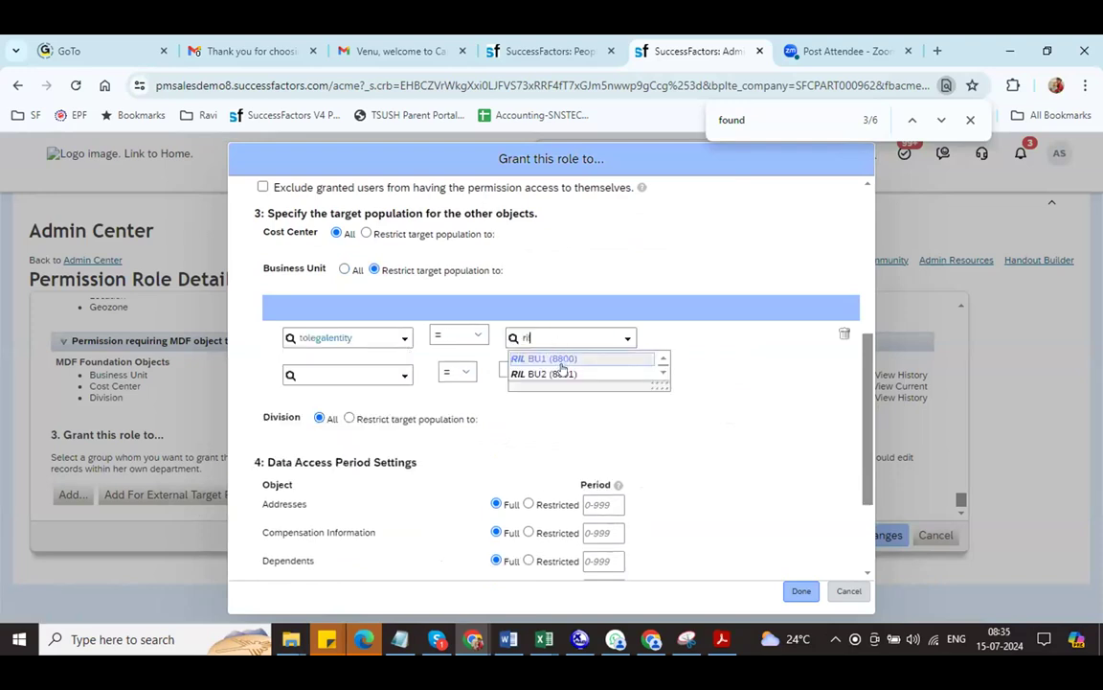
pyautogui.click(575, 362)
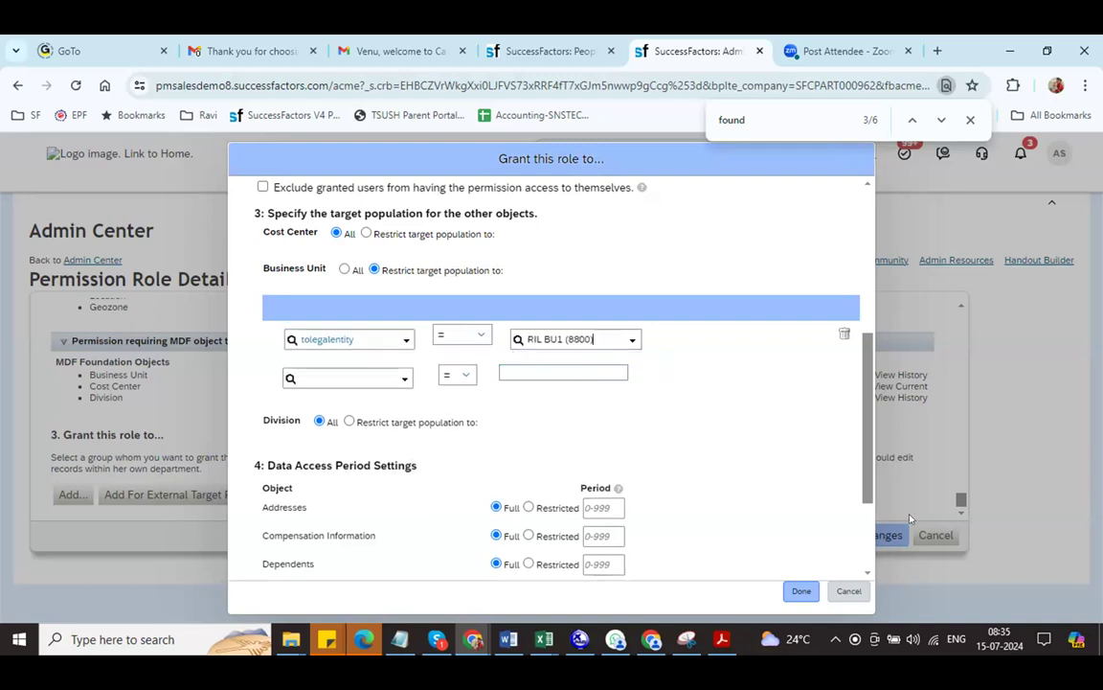
# Try restricting the Dependents data access period to 30, and set it back to Full.
pyautogui.scroll(-3, 867, 576)
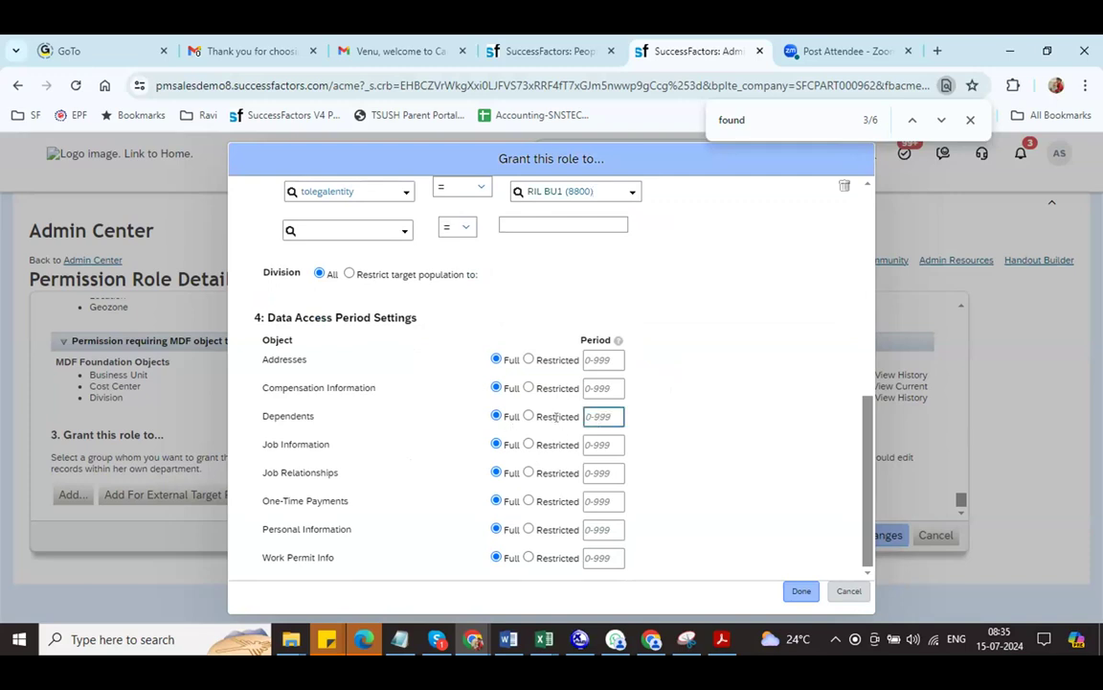
pyautogui.click(528, 415)
pyautogui.click(606, 417)
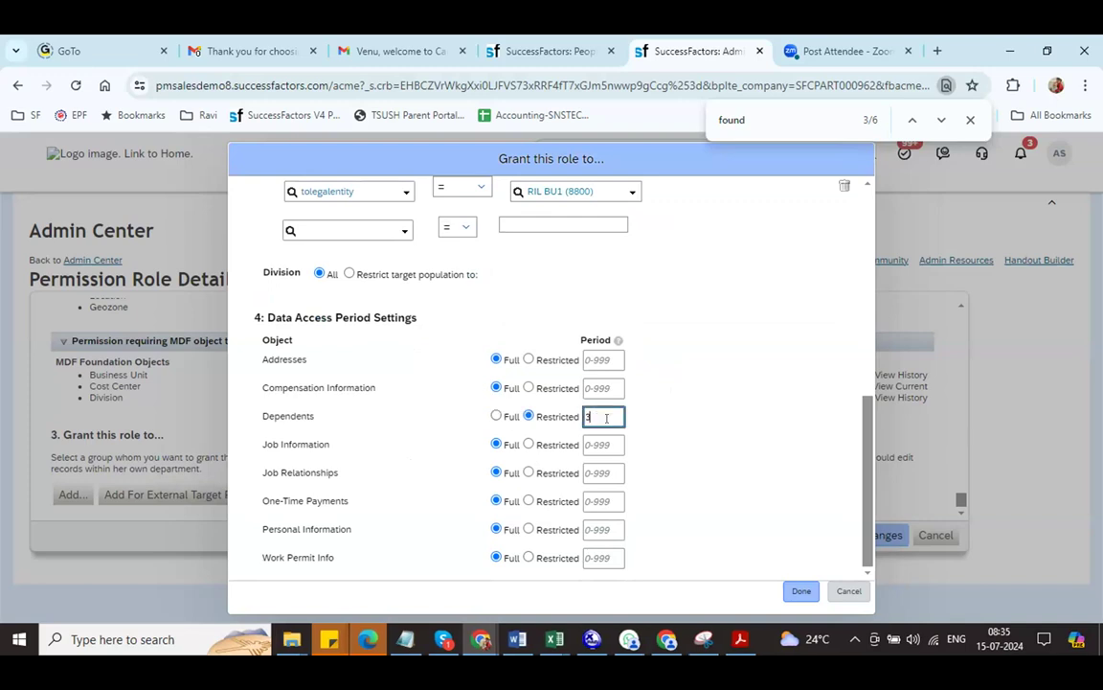
pyautogui.write('30')
pyautogui.click(496, 416)
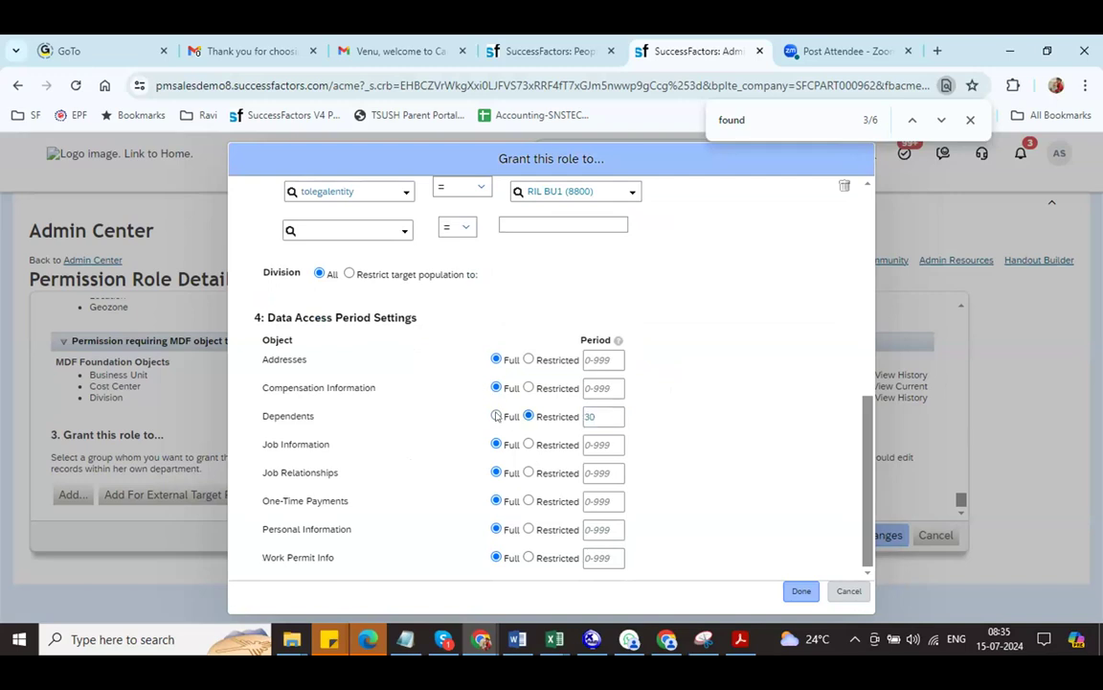
# Accept the grant settings for RIL Employee Group and save the changes to the permission role.
pyautogui.click(796, 591)
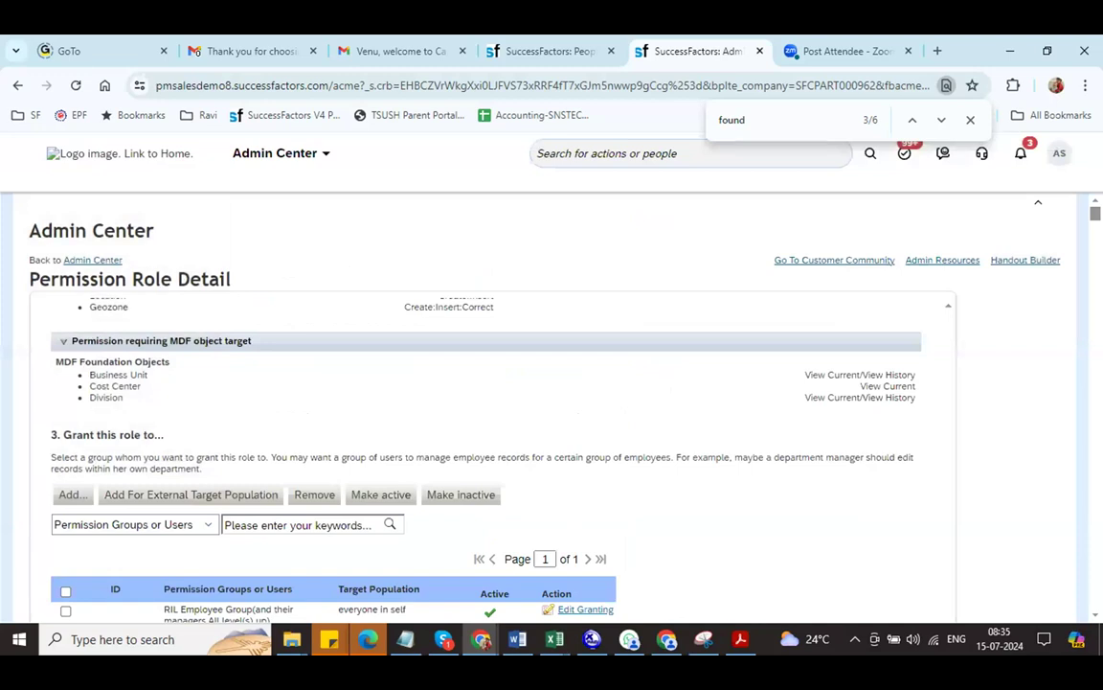
pyautogui.scroll(-5, 1050, 268)
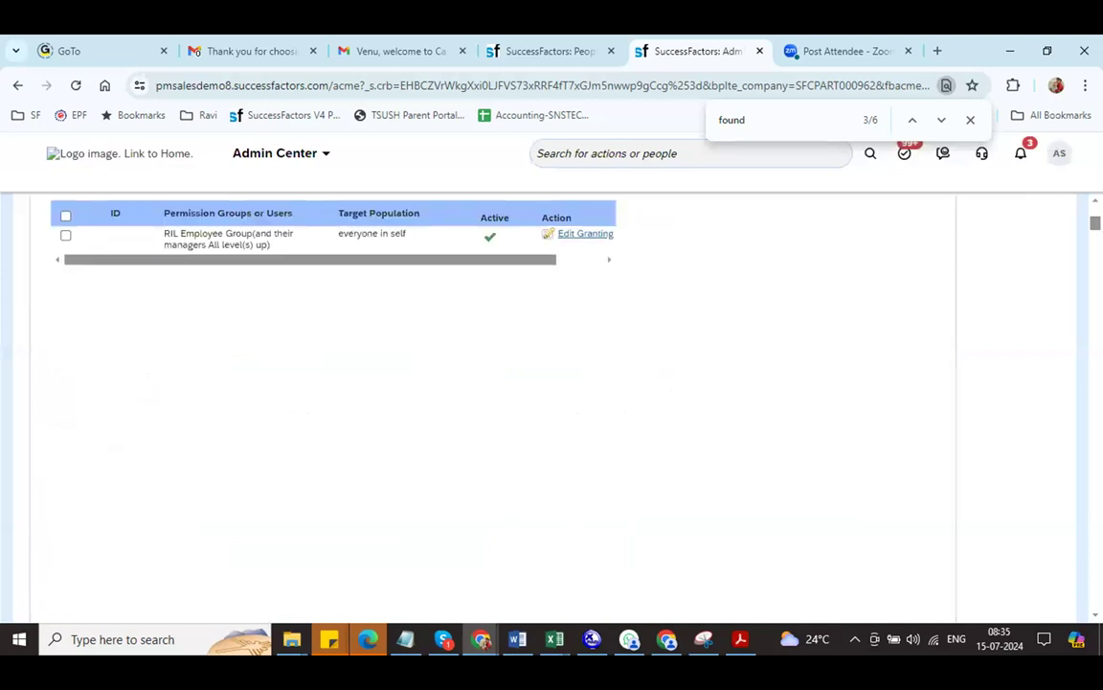
pyautogui.moveTo(1096, 223); pyautogui.dragTo(1095, 523)
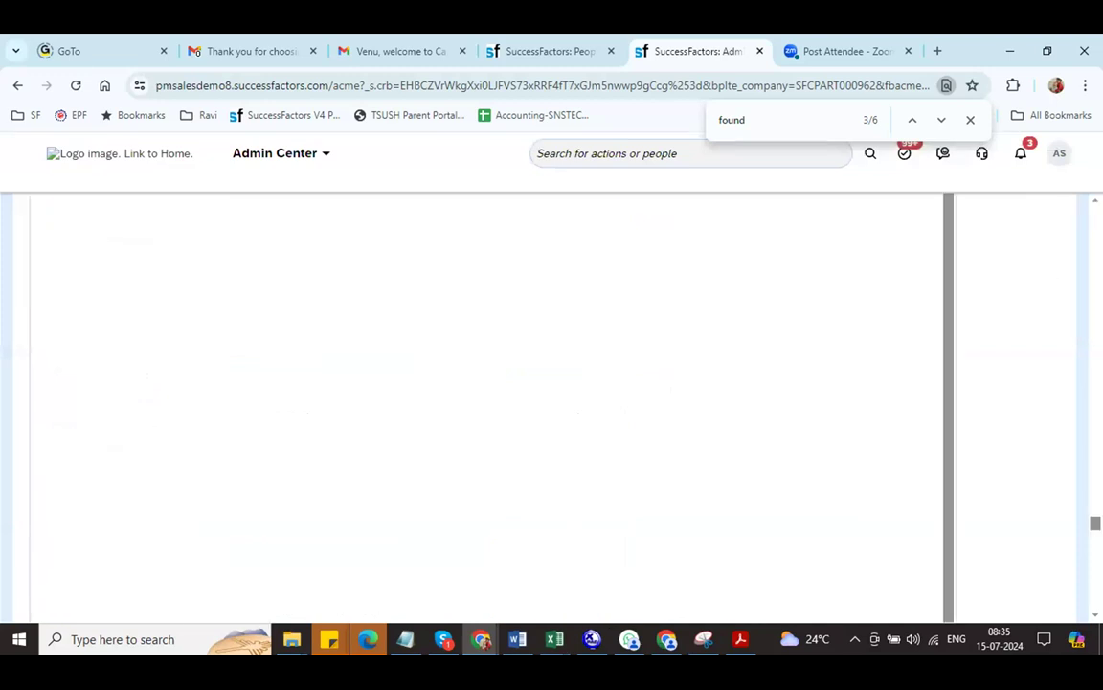
pyautogui.scroll(-3, 823, 565)
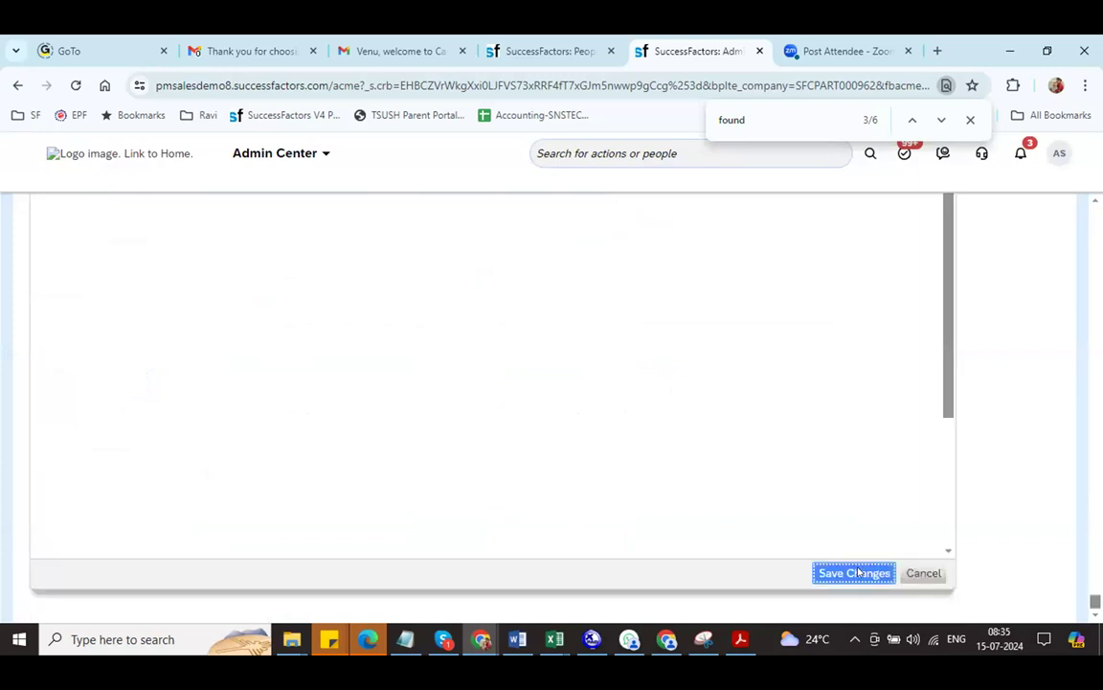
pyautogui.click(857, 573)
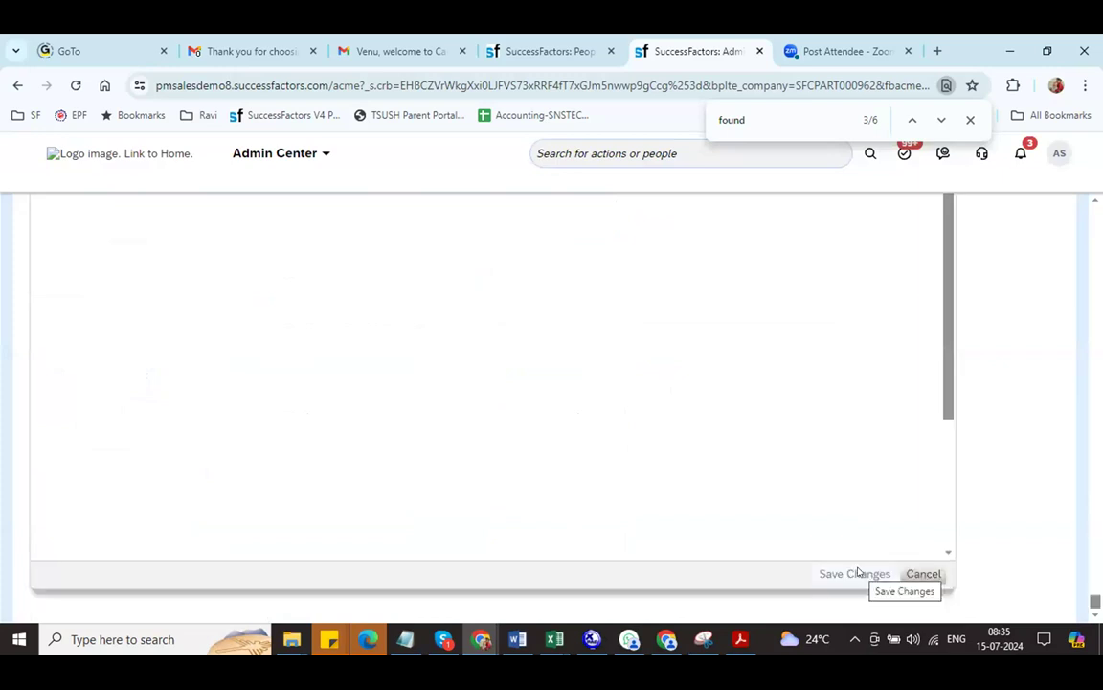